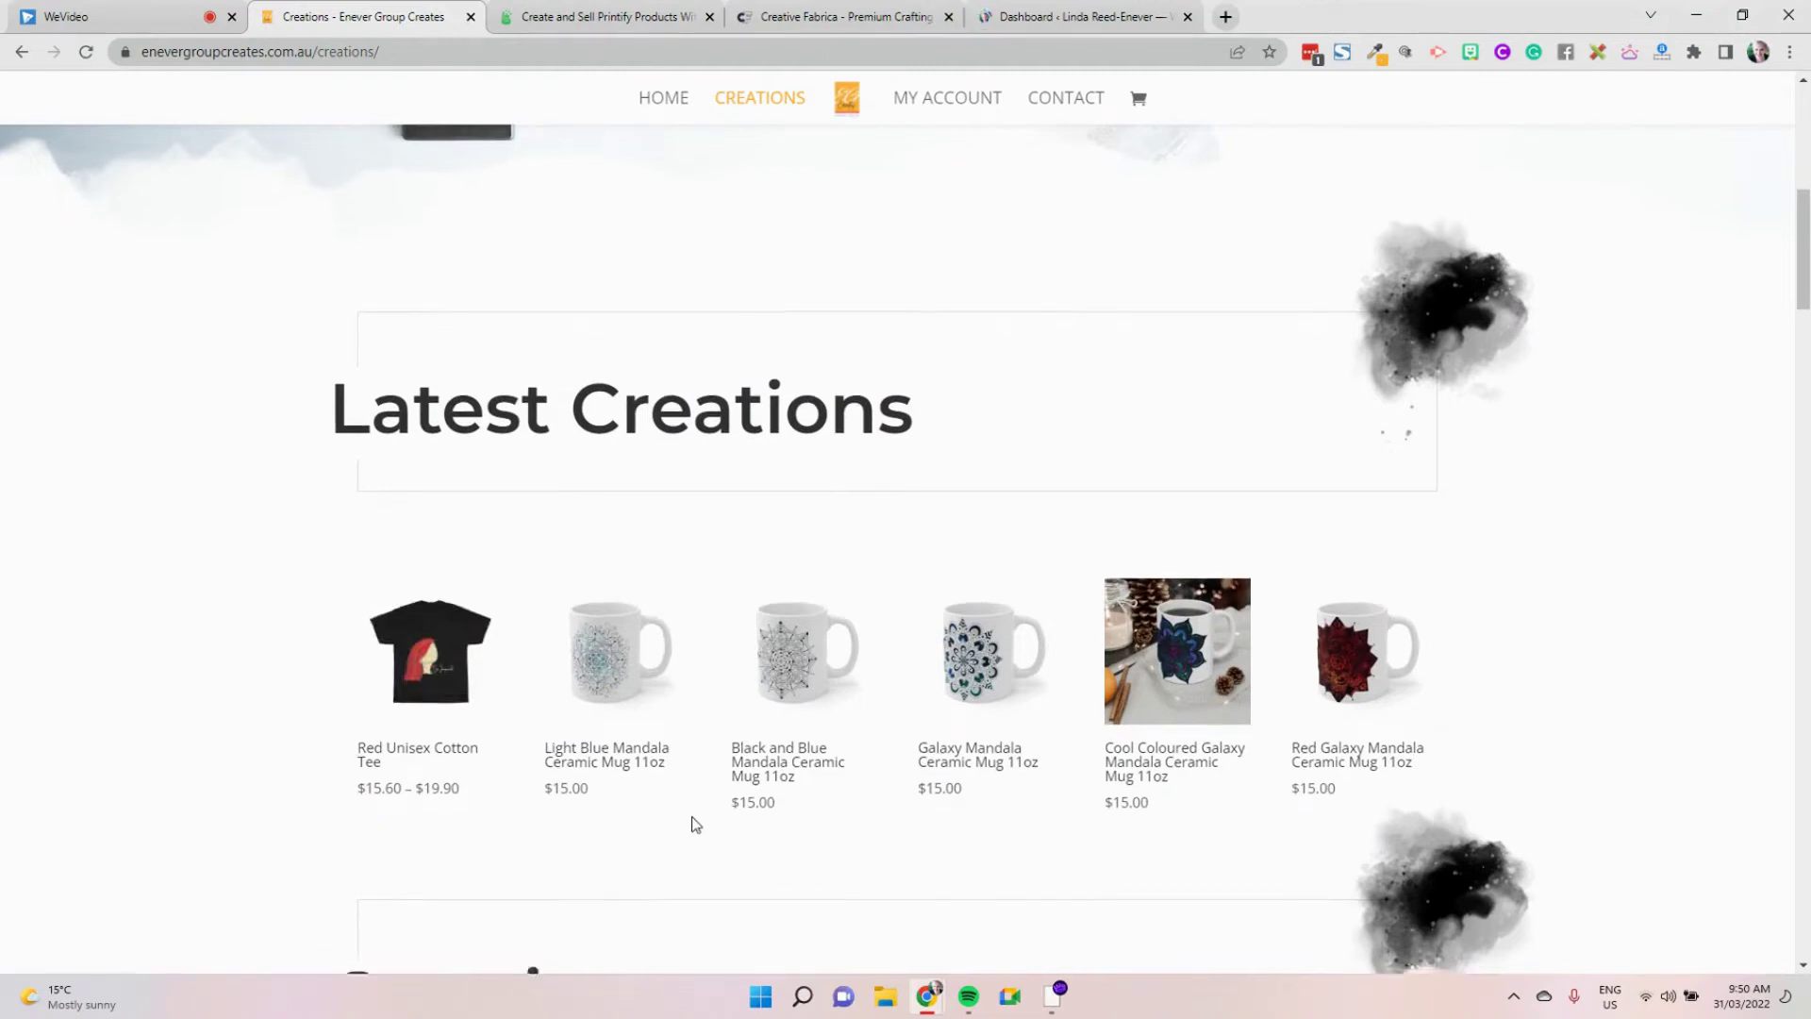
# Look through the shop's Creations page, covering the latest creations, the creation categories and the first page of products
pyautogui.scroll(-8, 693, 821)
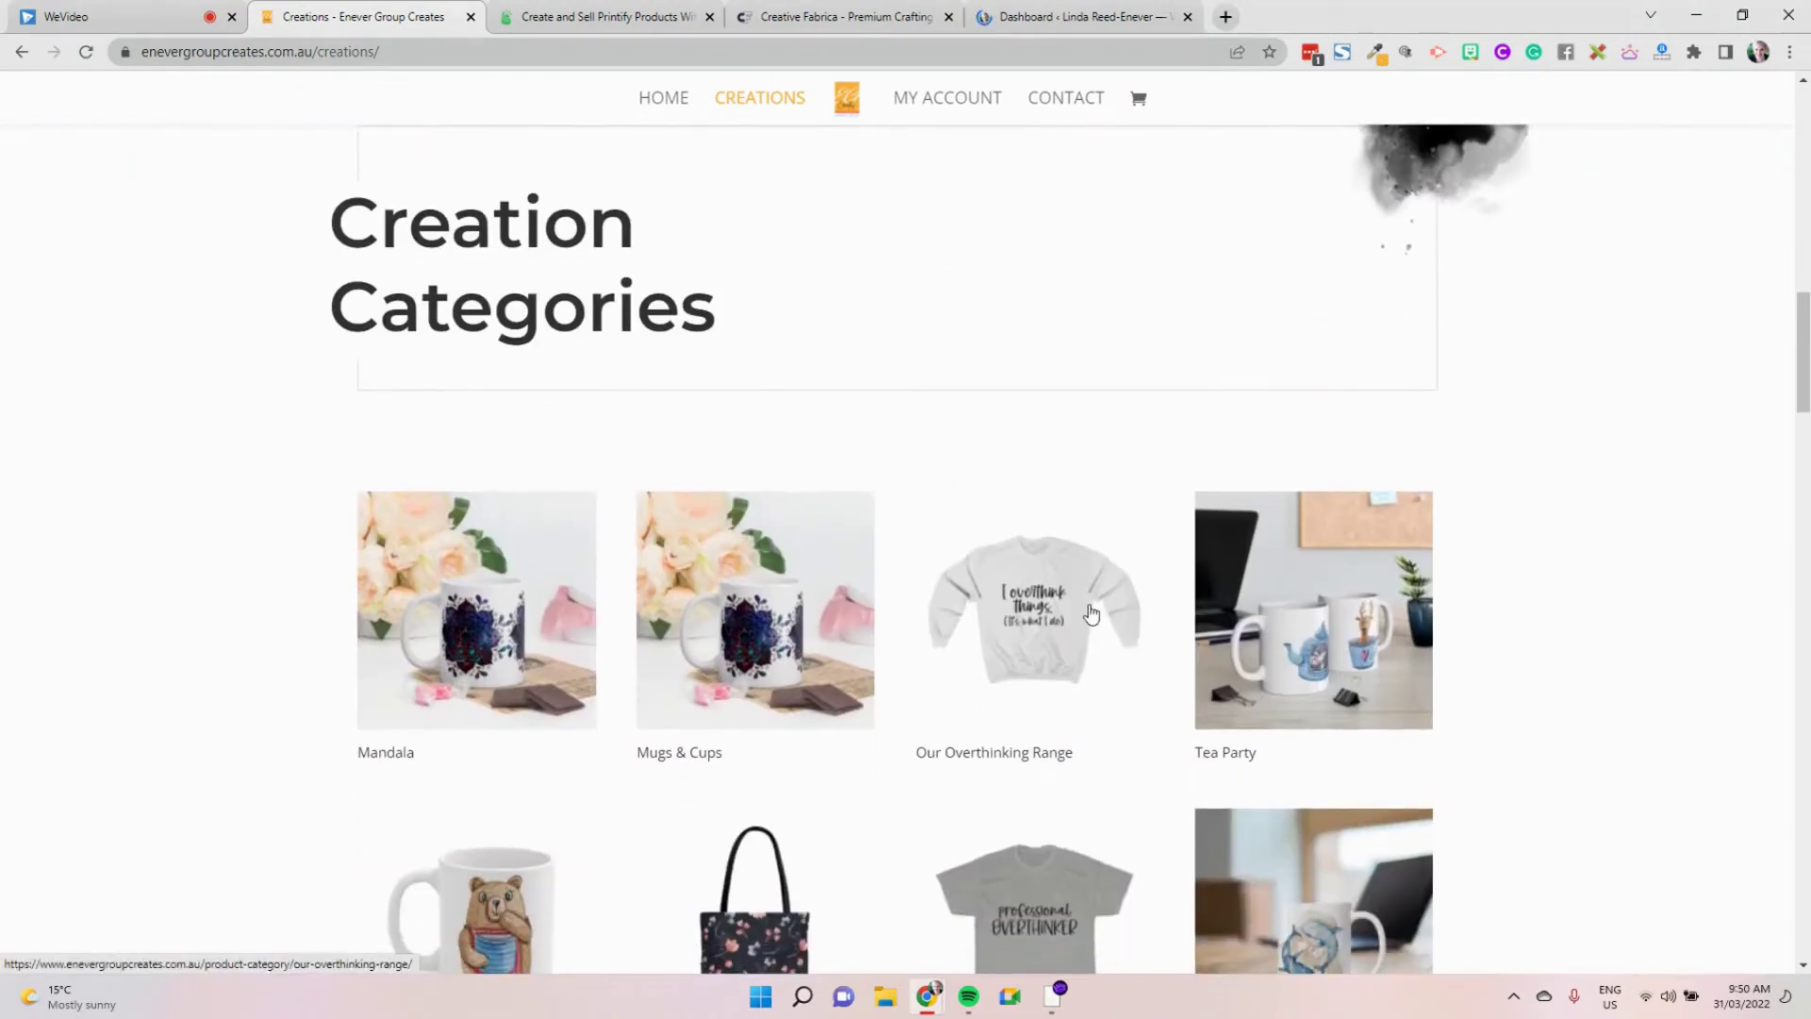
pyautogui.scroll(-4, 1075, 609)
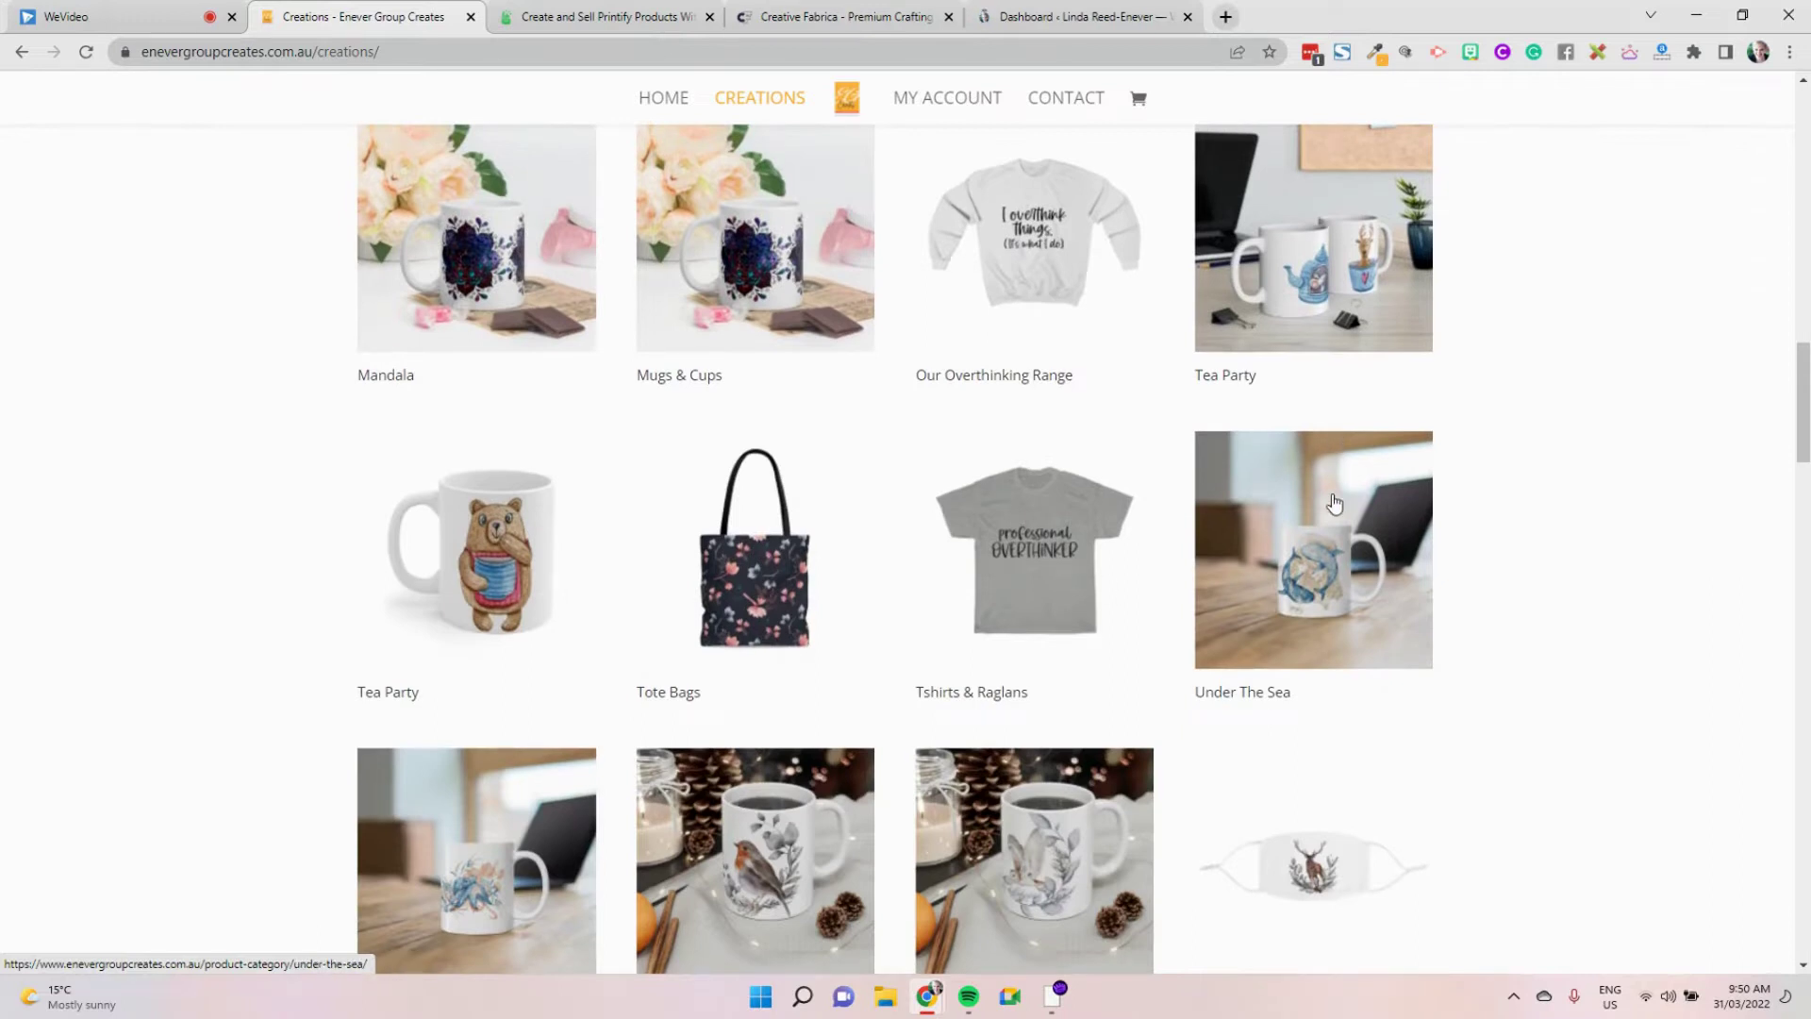
pyautogui.scroll(-3, 1334, 505)
pyautogui.scroll(-3, 1334, 505)
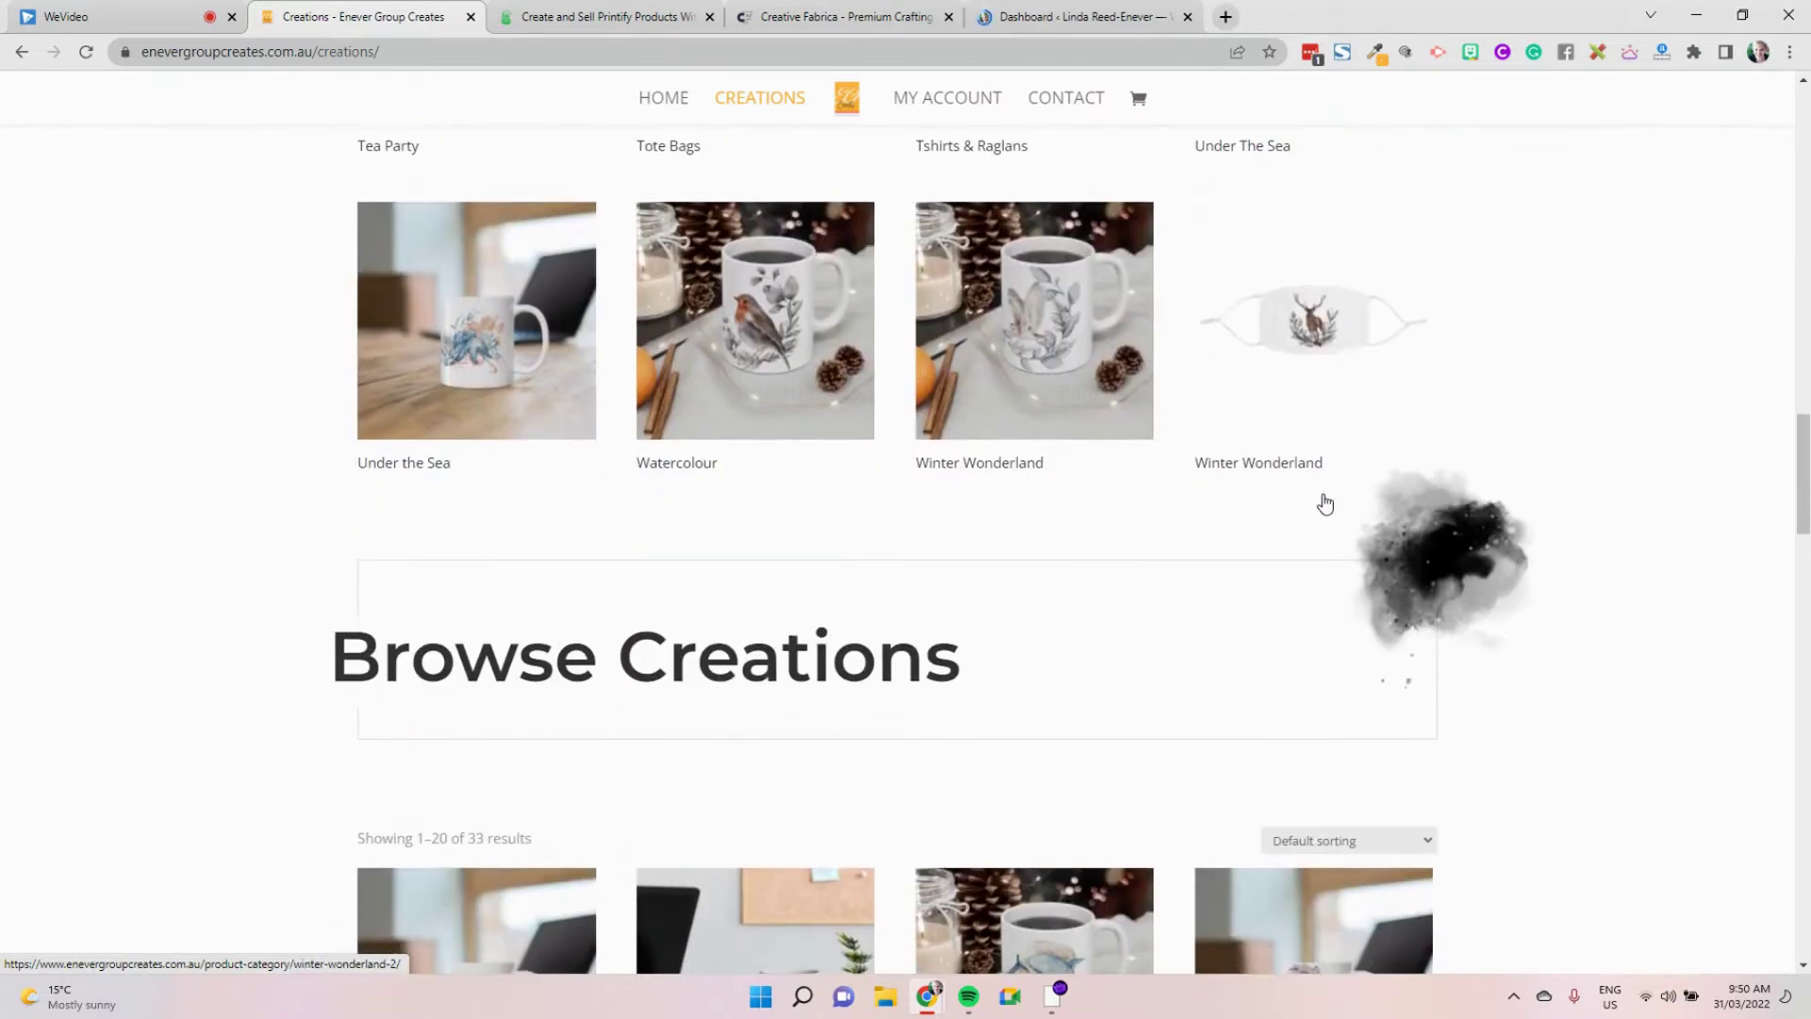
pyautogui.scroll(-6, 1325, 505)
pyautogui.scroll(-3, 1099, 759)
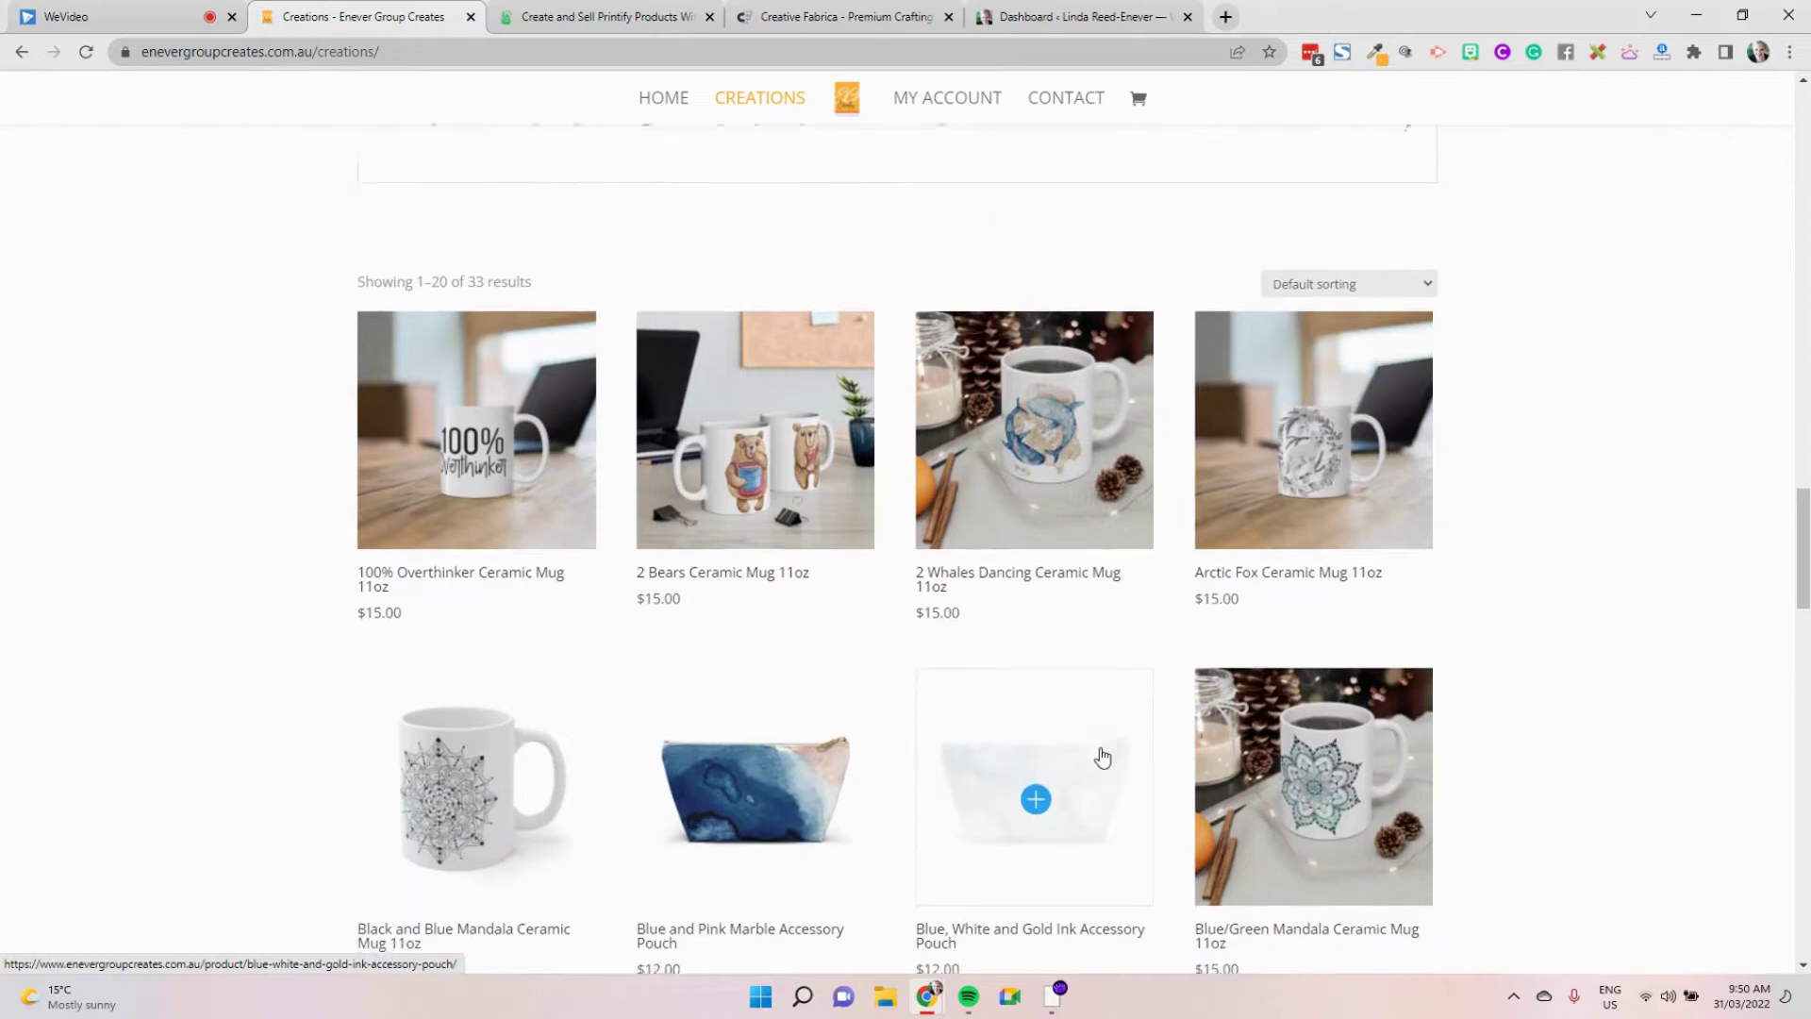
pyautogui.scroll(-4, 1095, 761)
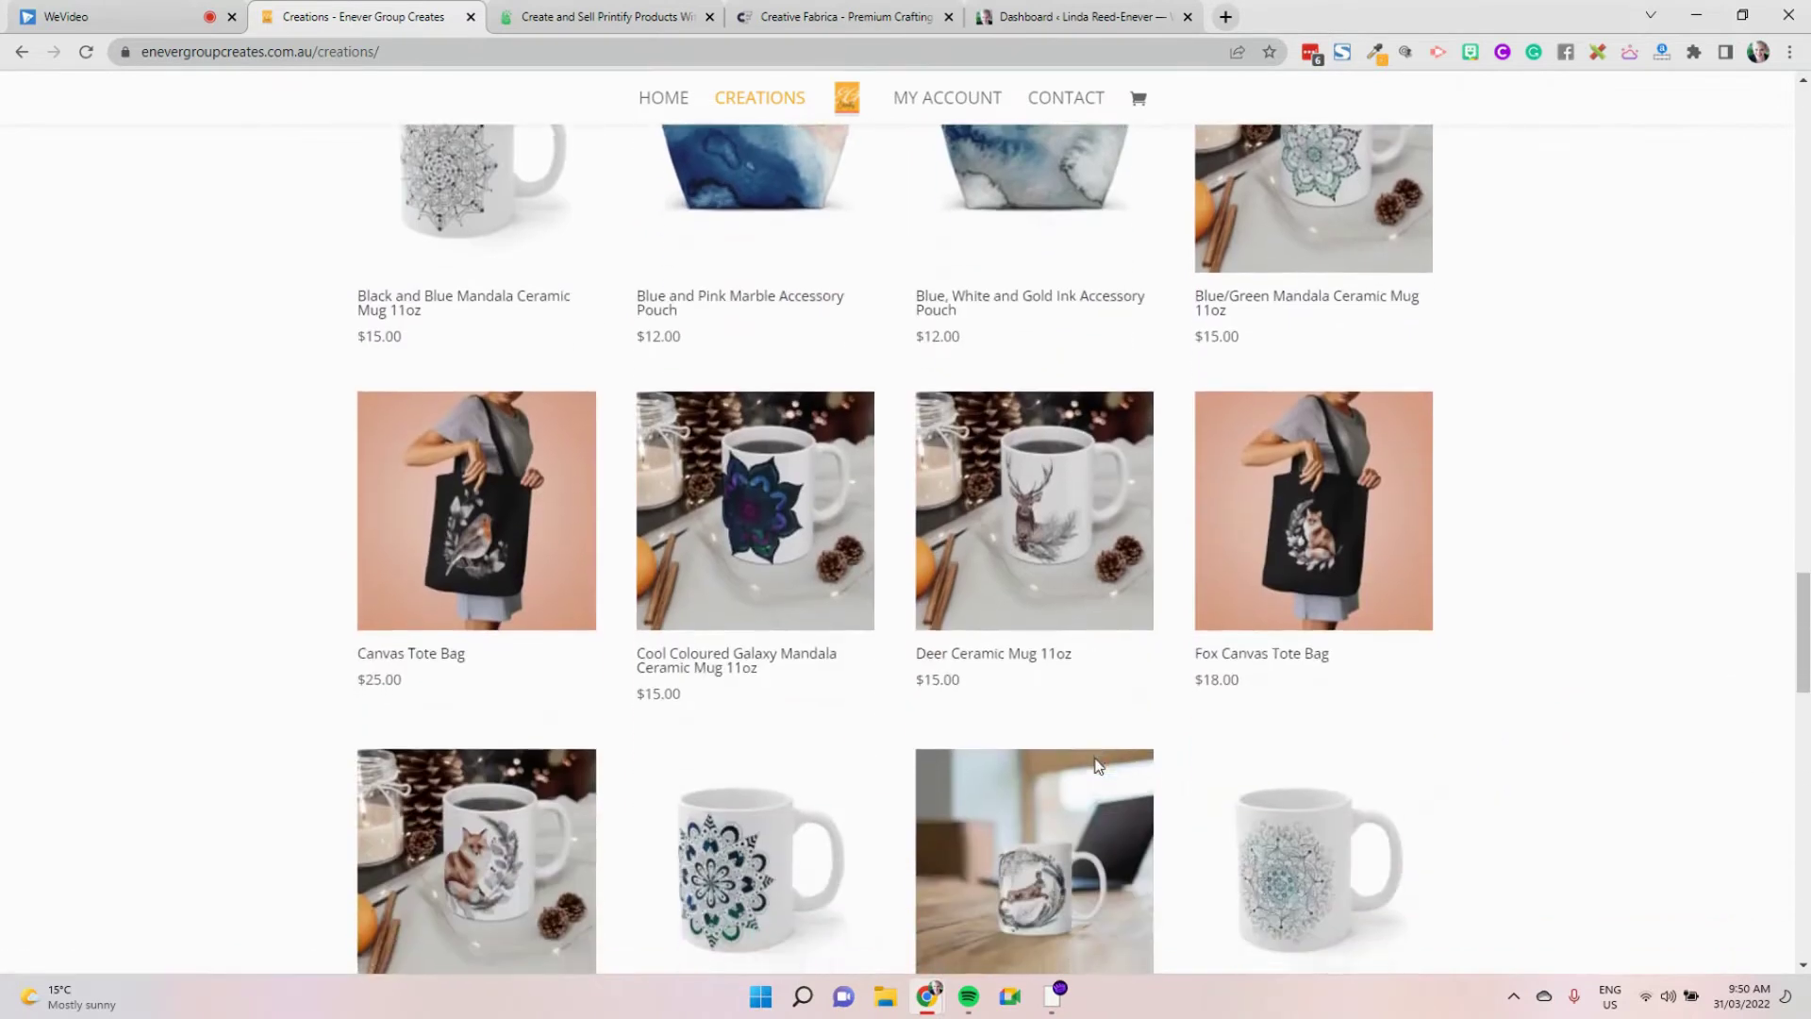
pyautogui.scroll(-4, 1095, 760)
pyautogui.scroll(-4, 1094, 760)
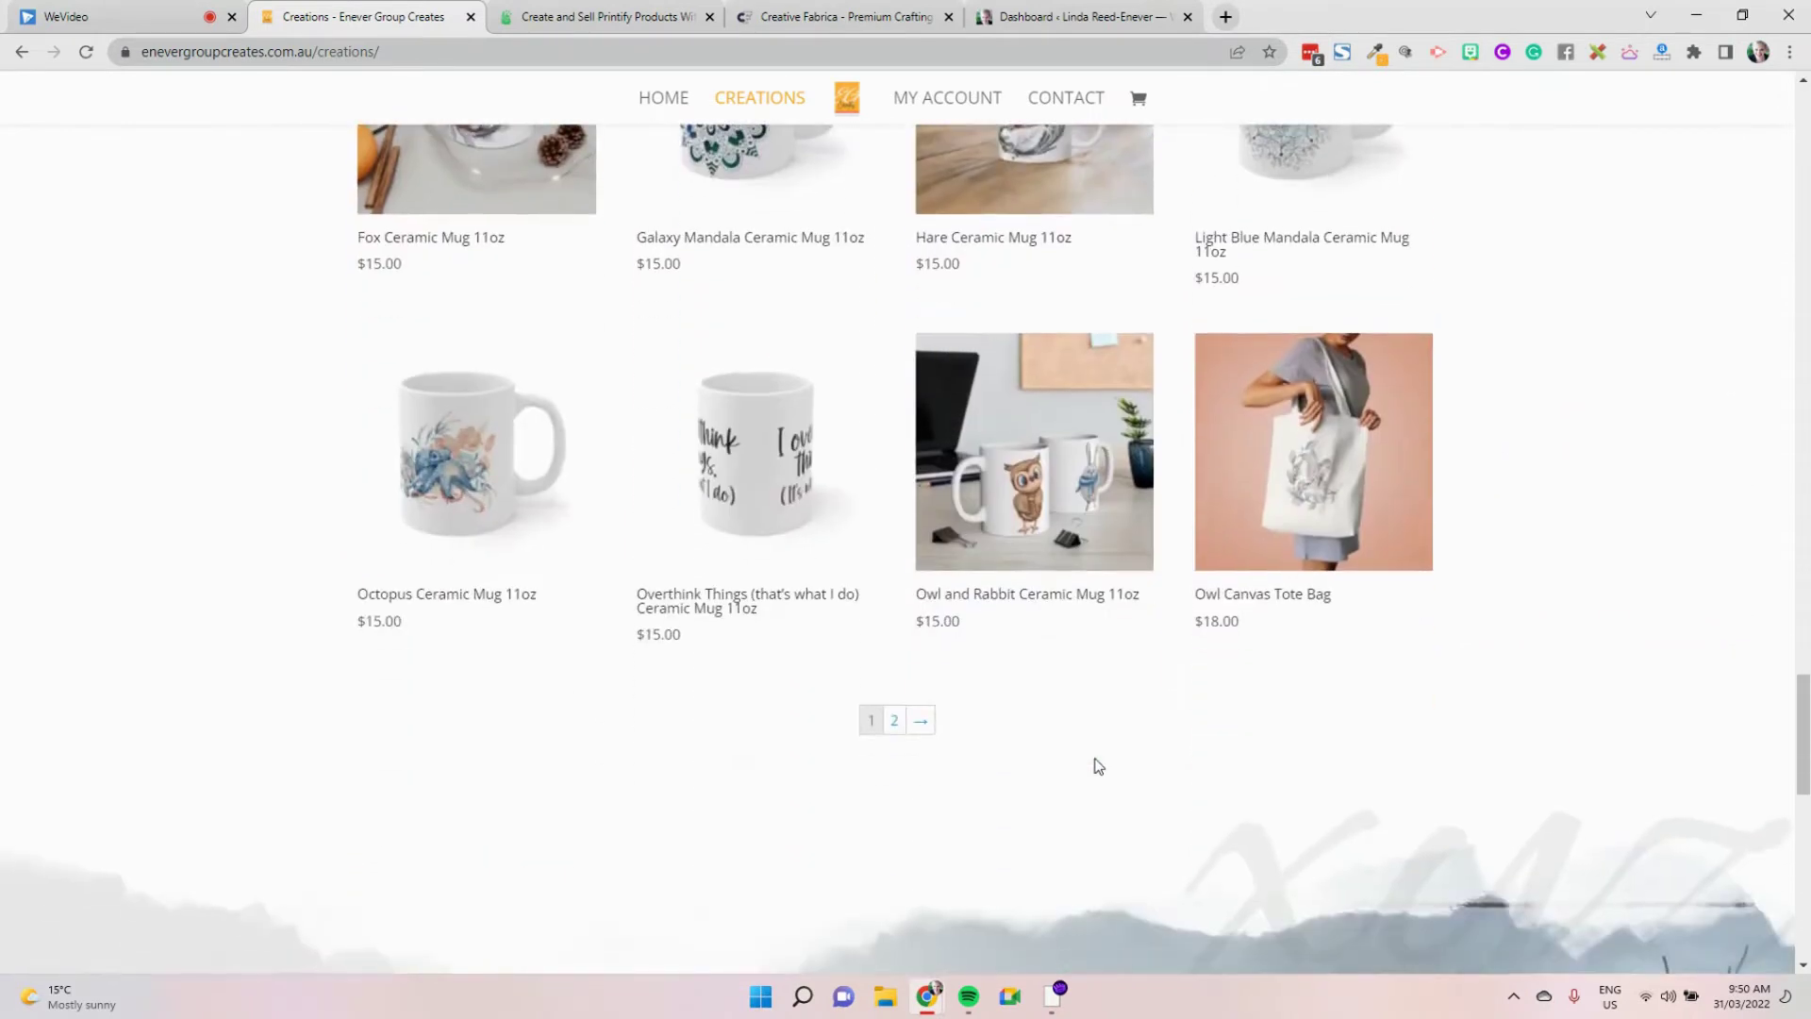
# Open page 2 of the Browse Creations product listing and review the remaining products
pyautogui.click(900, 731)
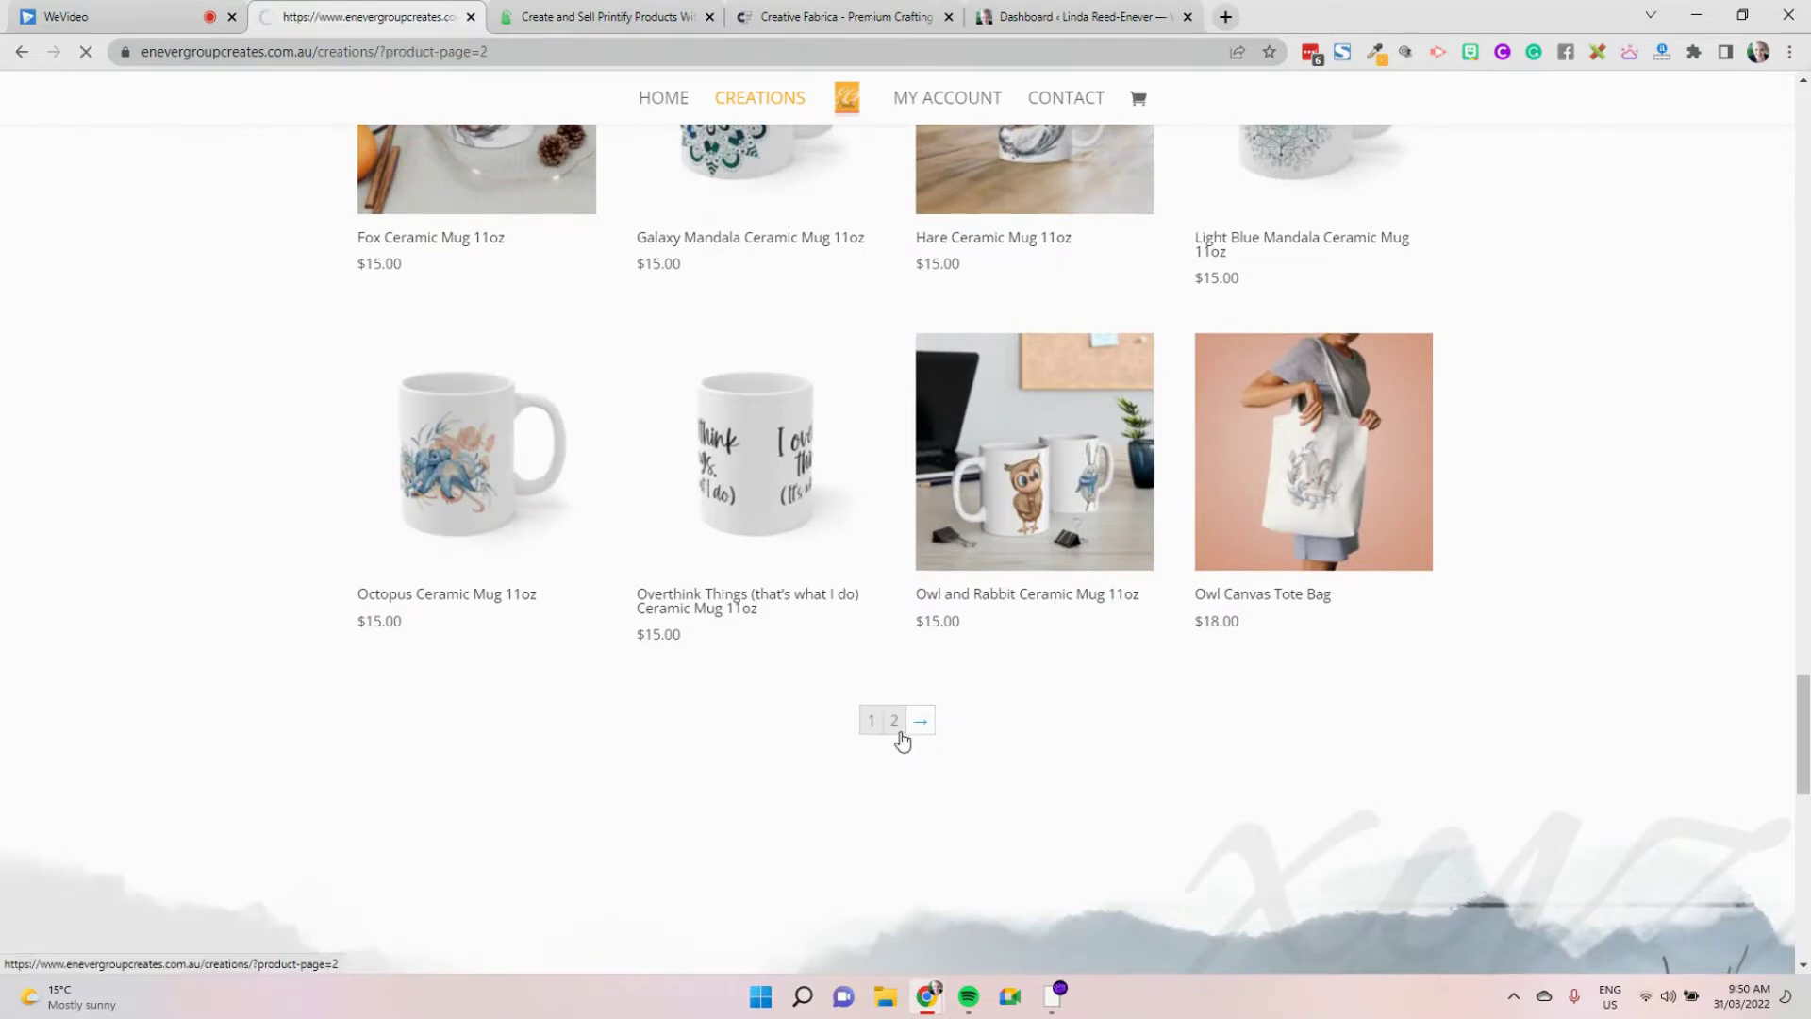
pyautogui.scroll(-12, 902, 742)
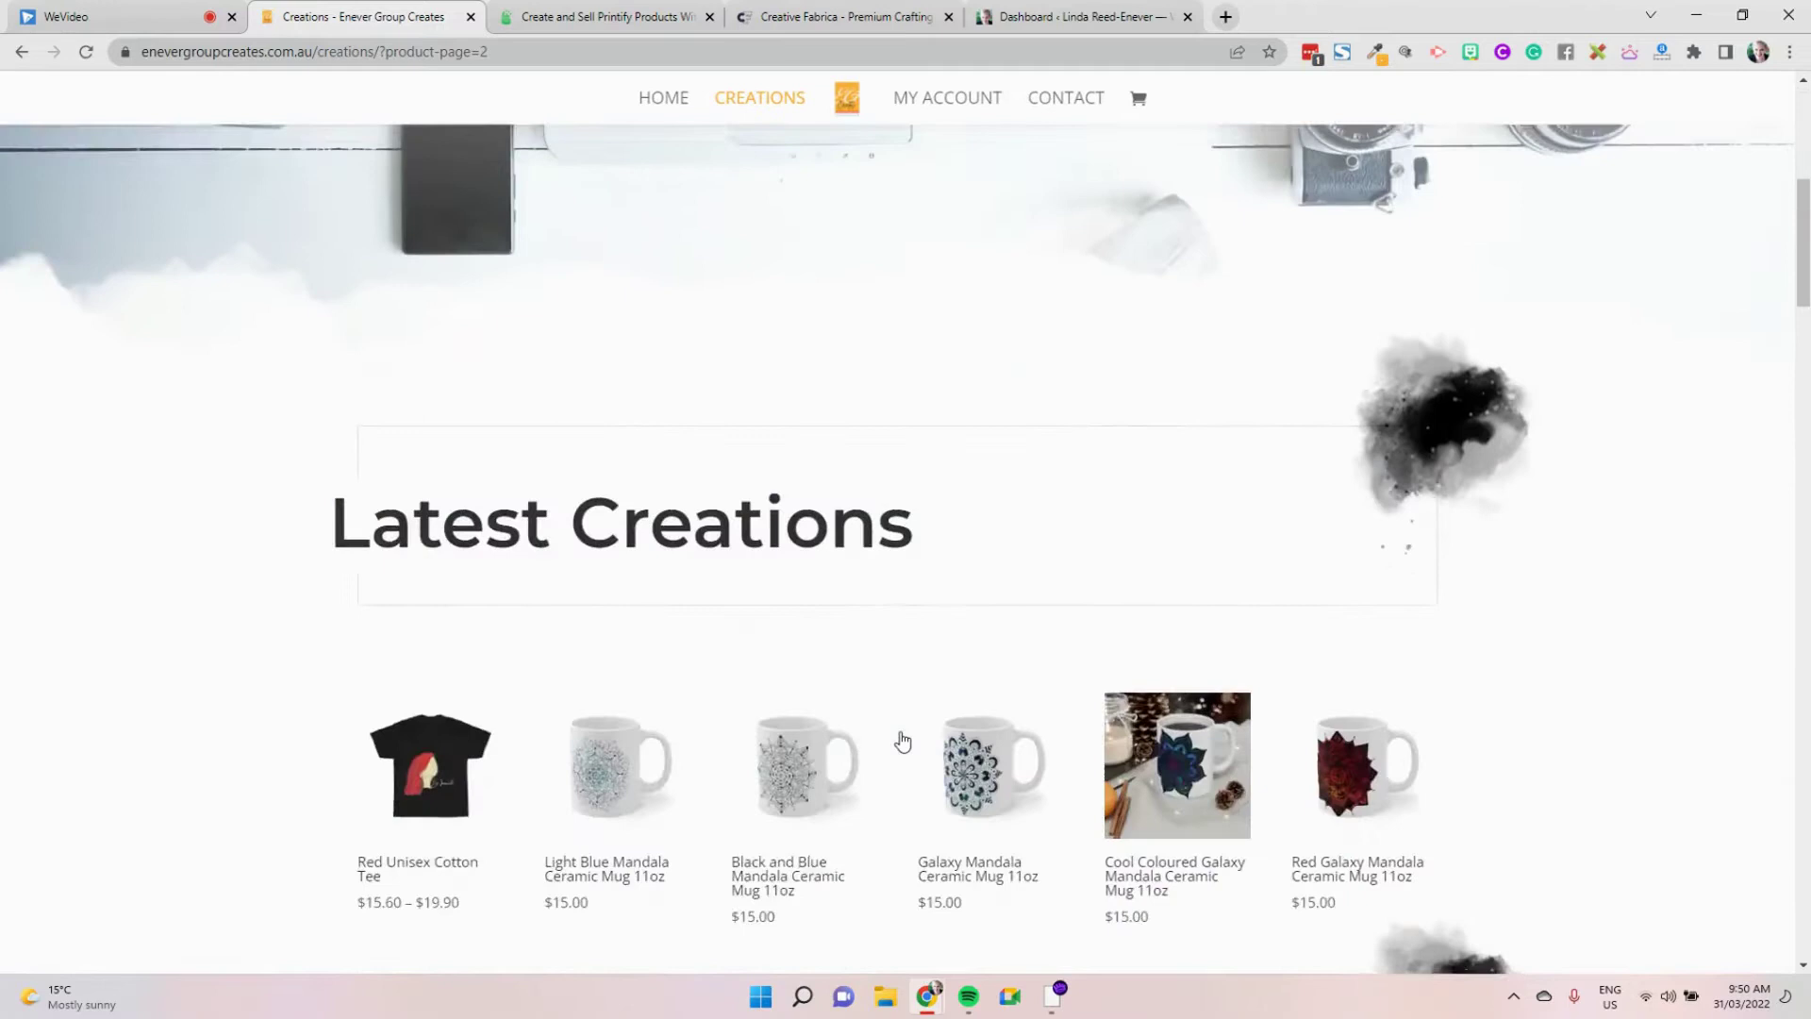
pyautogui.scroll(-7, 903, 742)
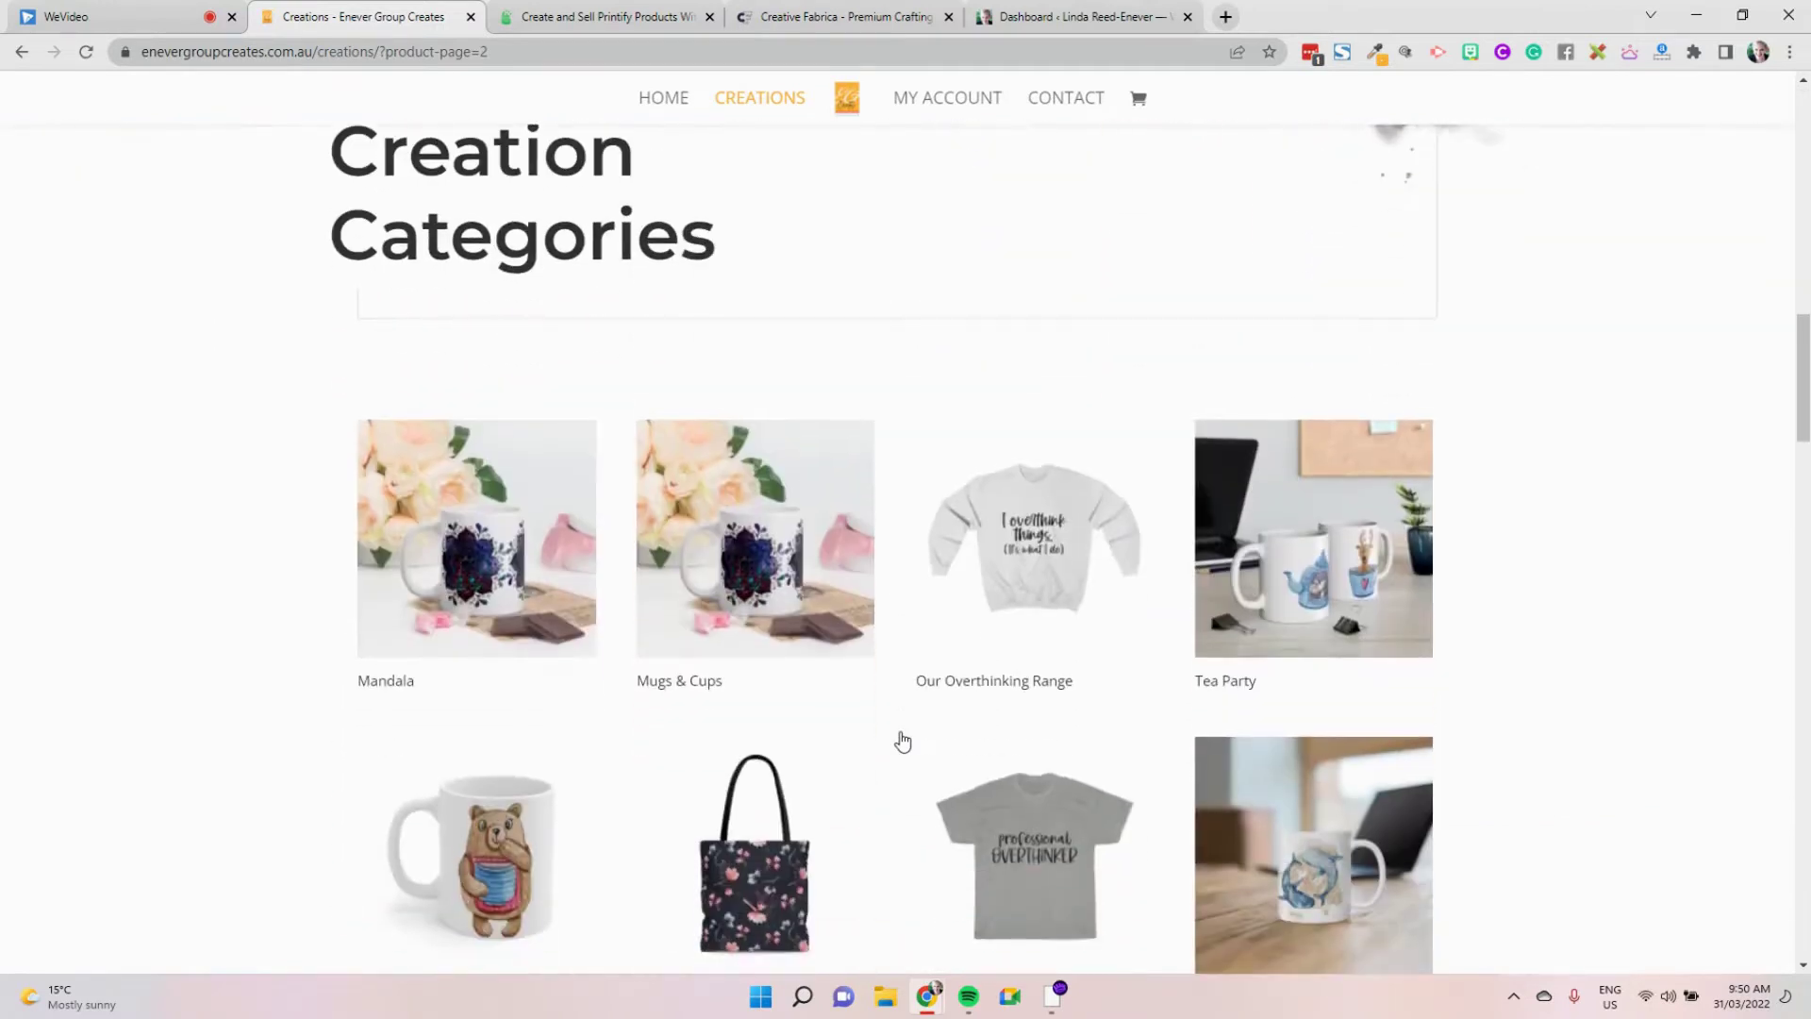
pyautogui.scroll(-10, 902, 742)
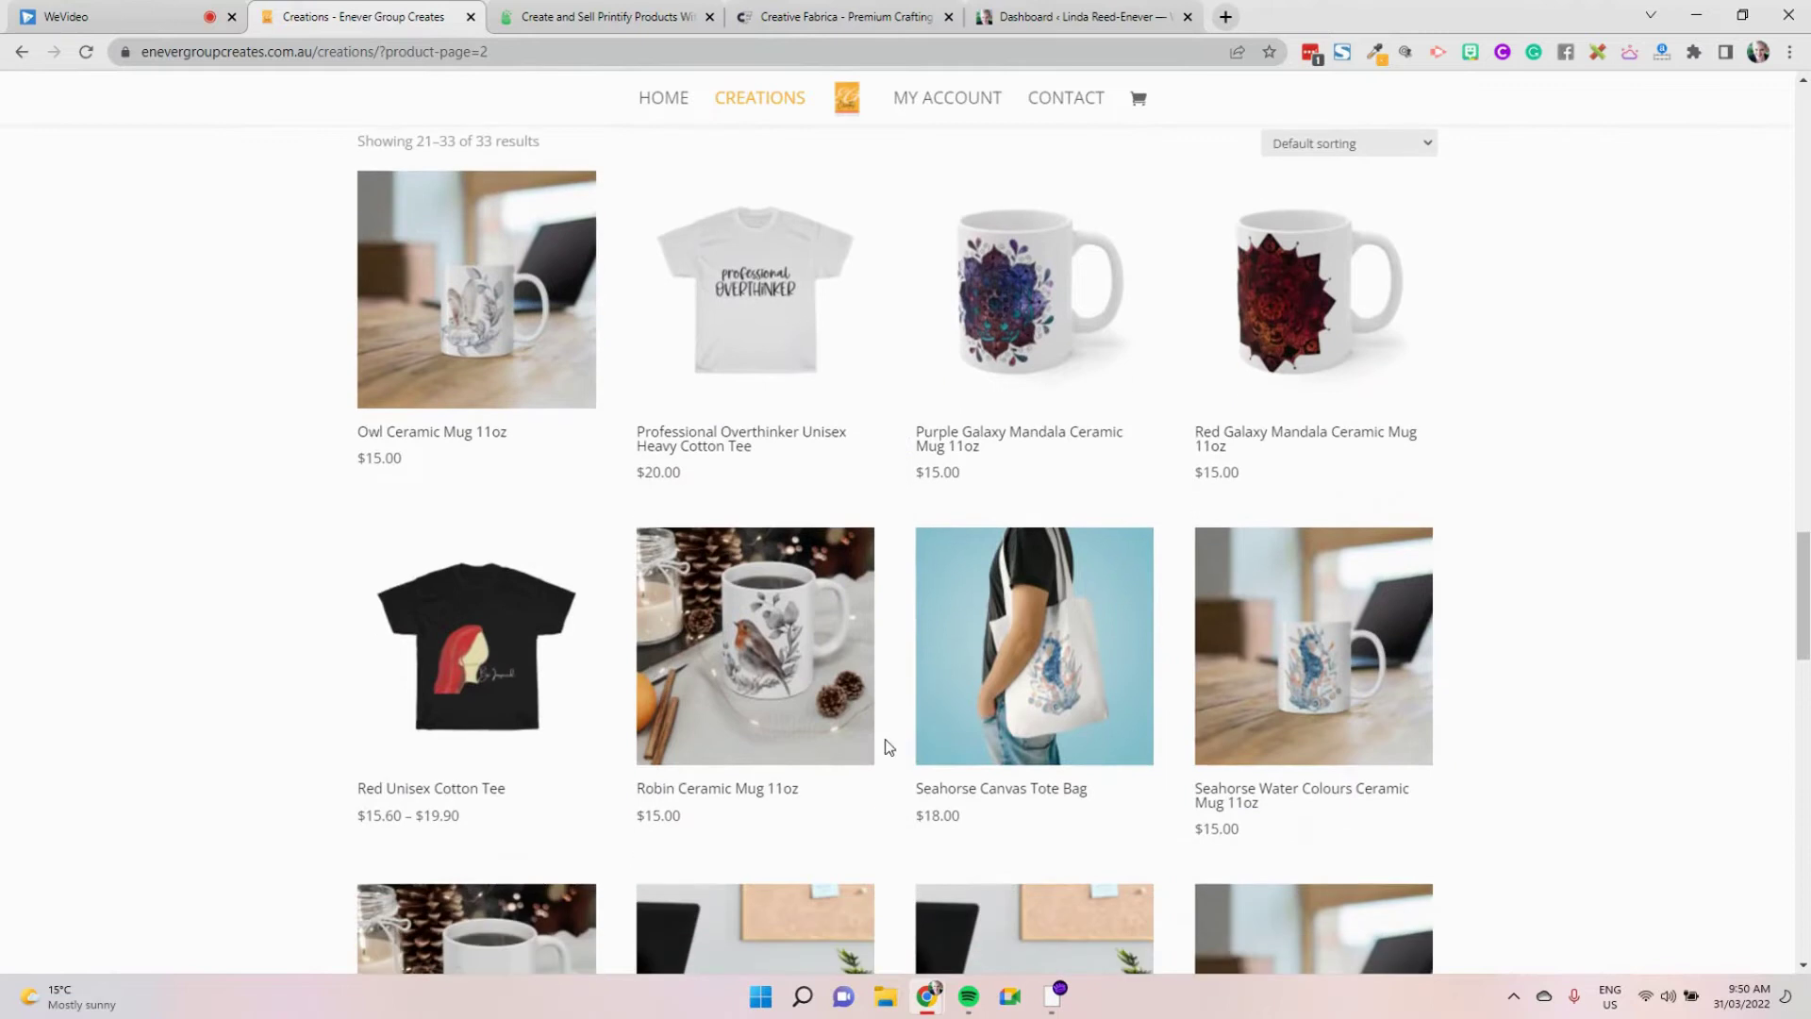
pyautogui.scroll(-7, 875, 747)
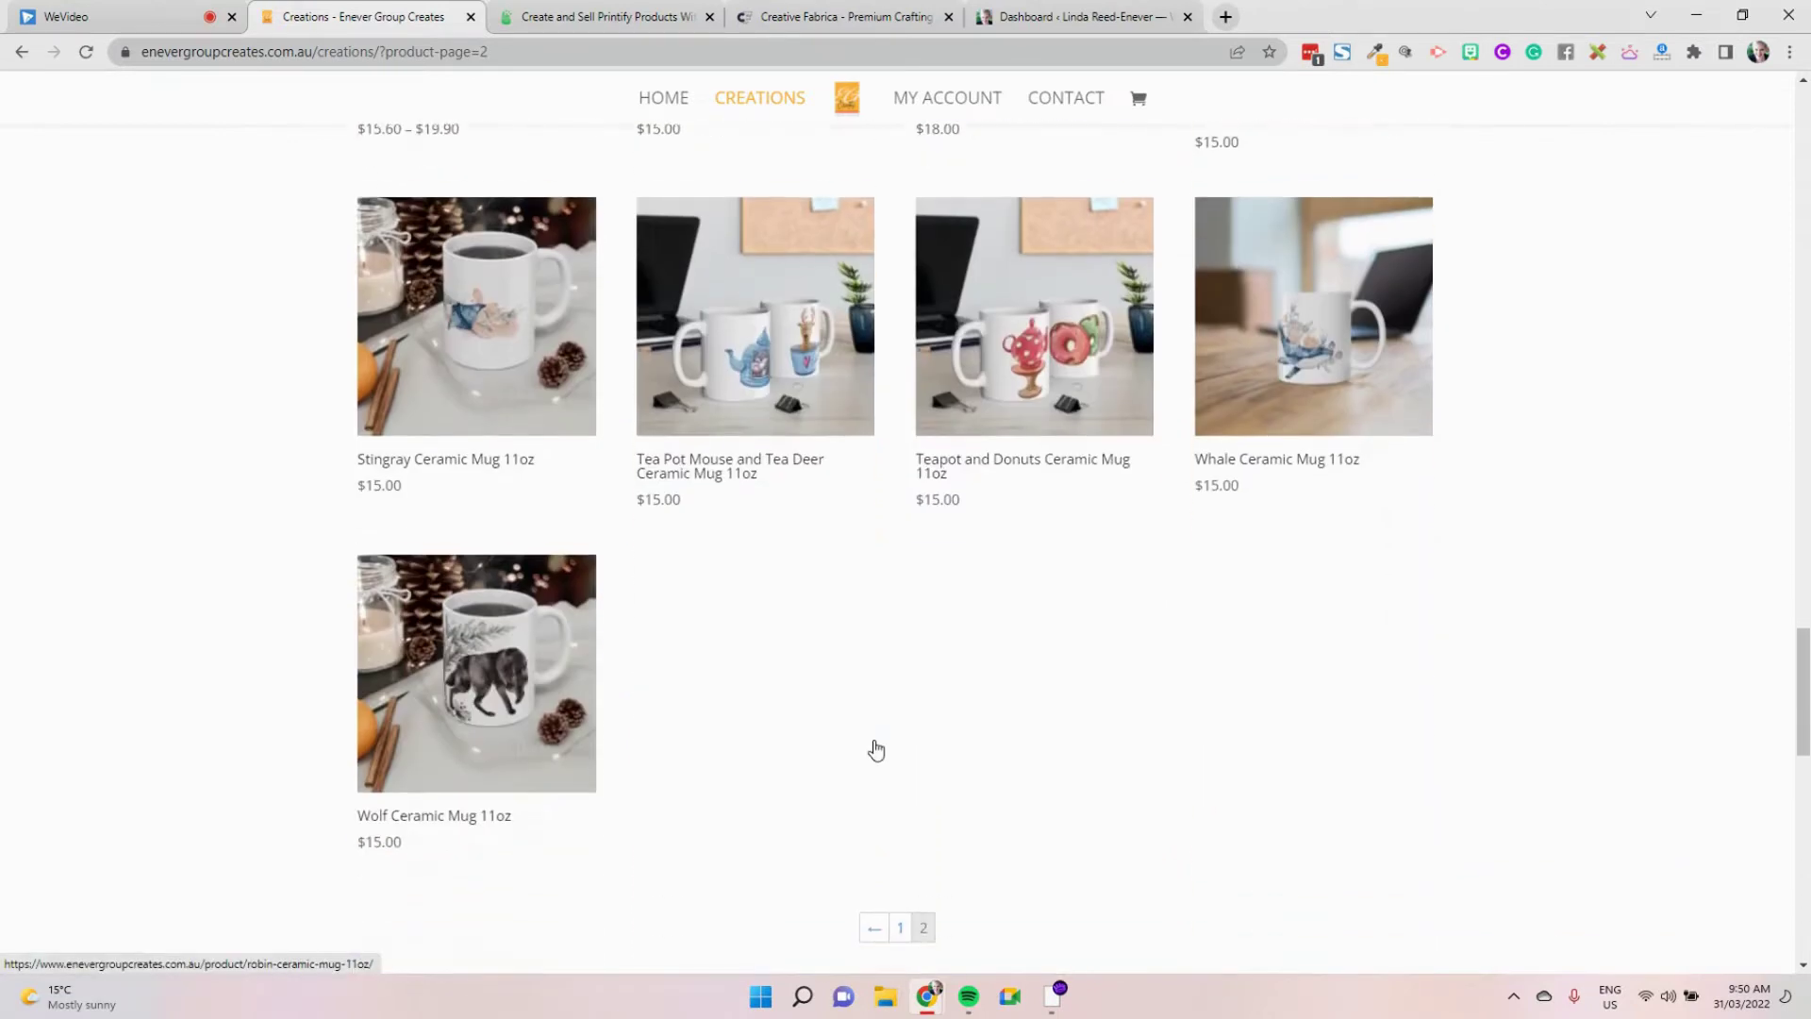
pyautogui.scroll(6, 875, 748)
pyautogui.scroll(10, 875, 748)
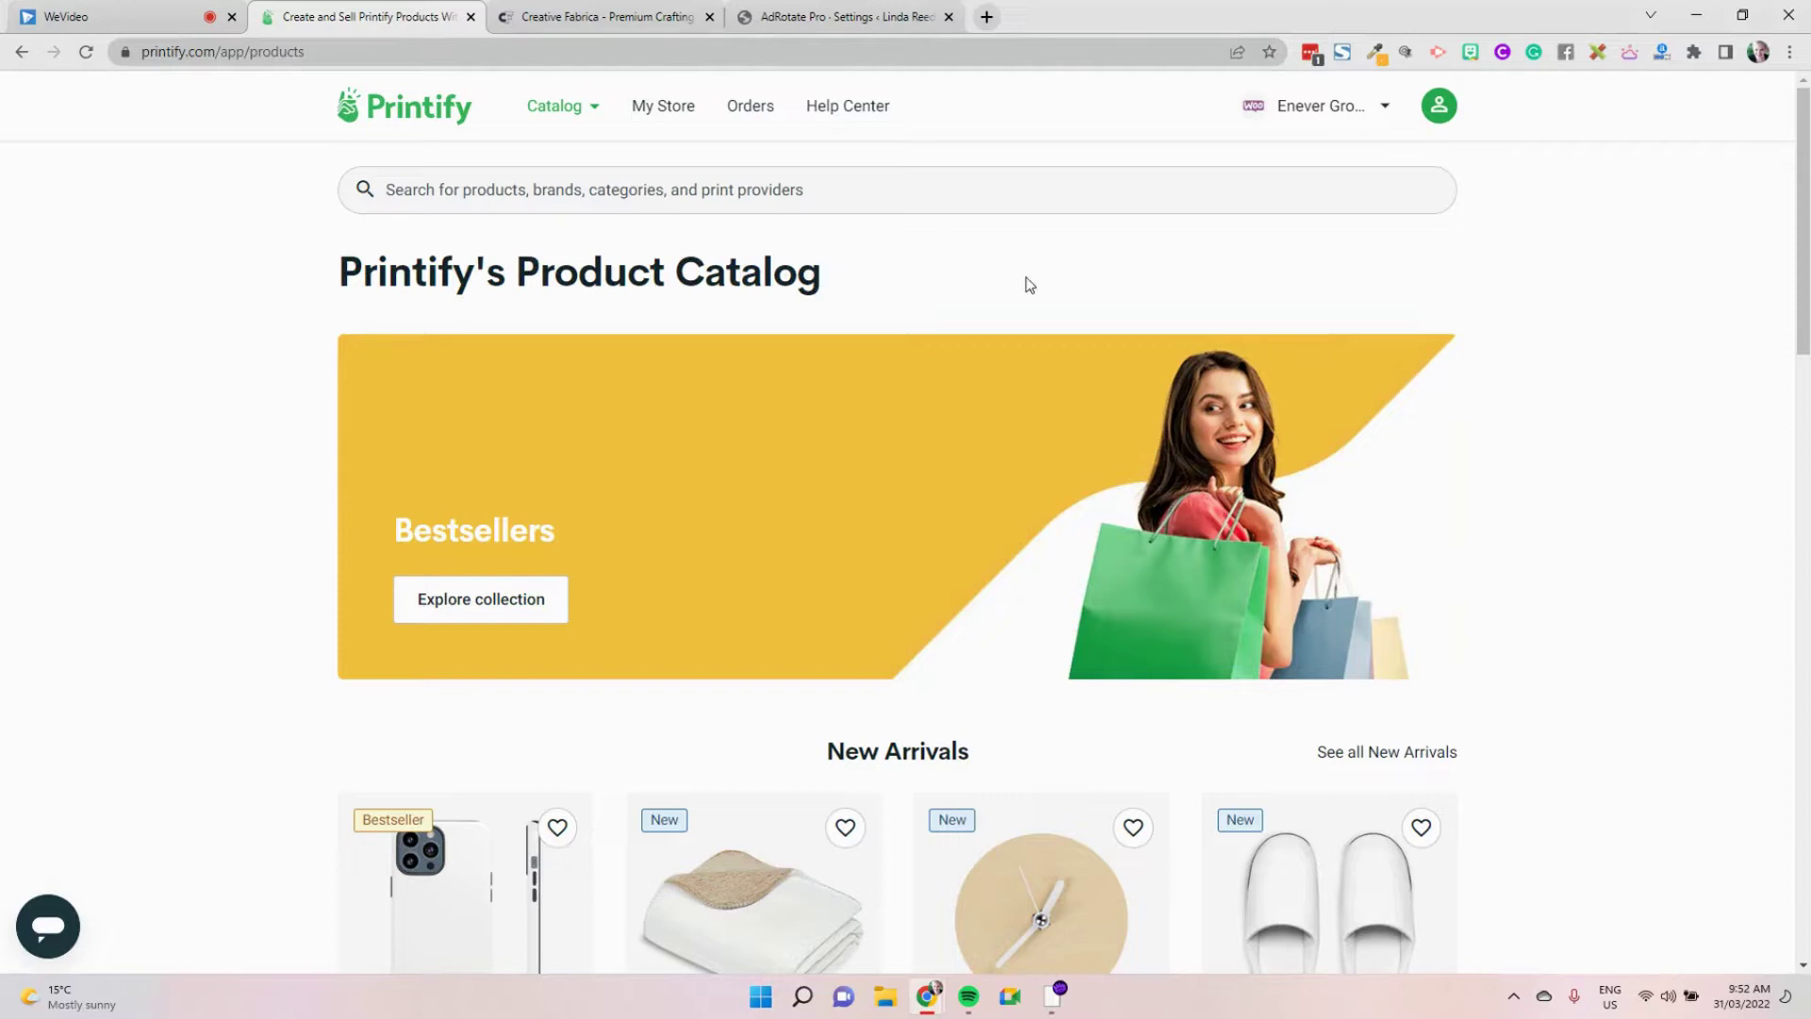
# Switch to Printify's product catalog and look over its new arrivals, print provider section, product categories and AOP Clothing
pyautogui.scroll(-4, 1026, 283)
pyautogui.scroll(-4, 789, 476)
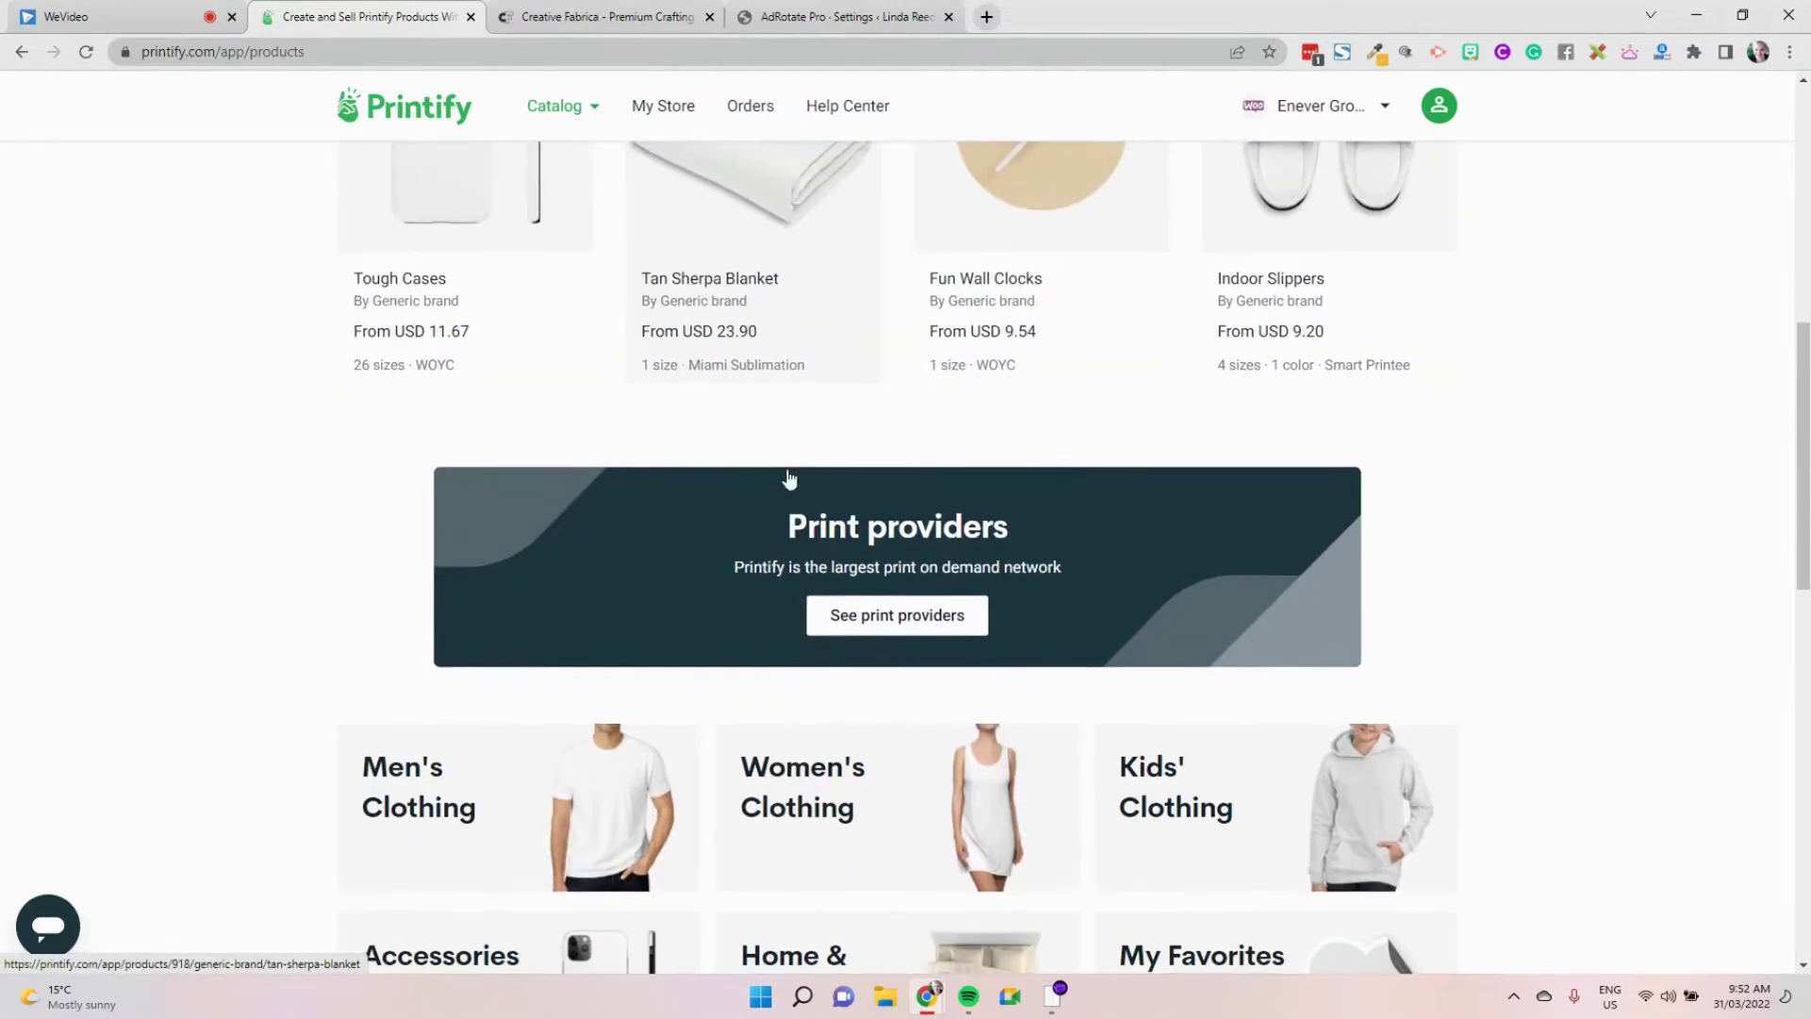
pyautogui.scroll(-5, 938, 615)
pyautogui.scroll(-2, 936, 621)
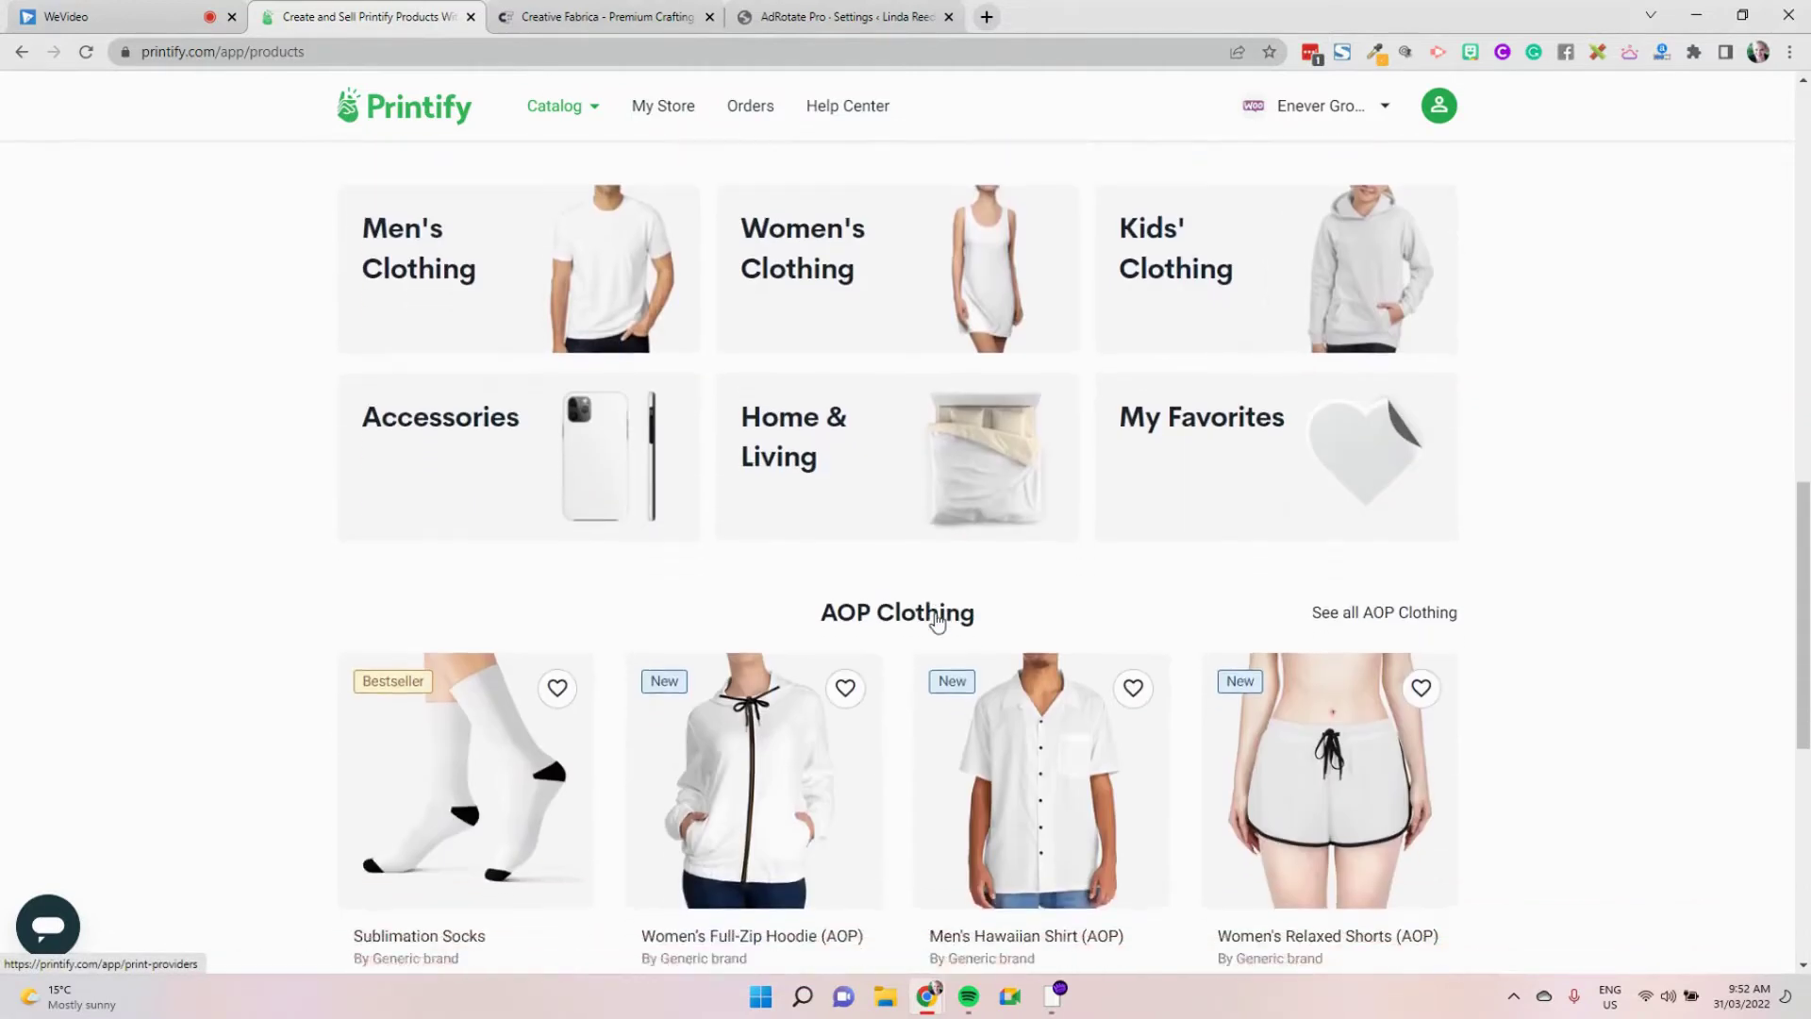
pyautogui.scroll(14, 936, 620)
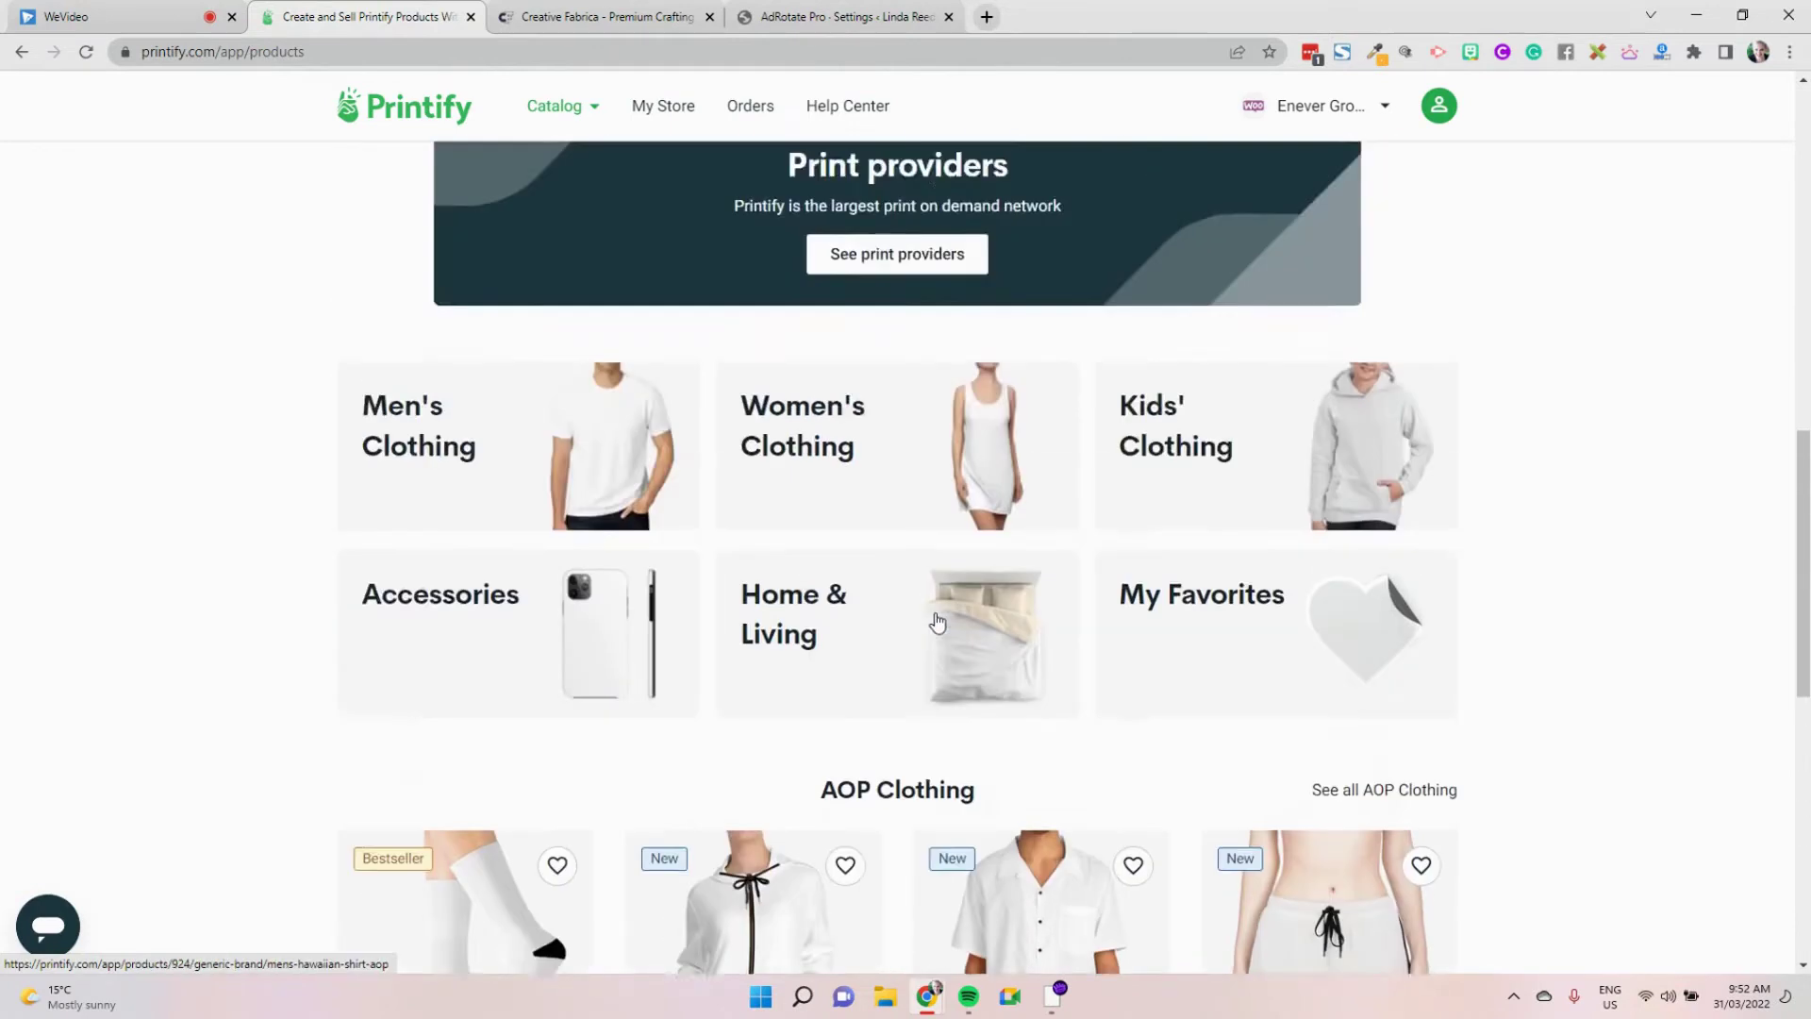
pyautogui.scroll(-4, 937, 621)
pyautogui.scroll(-5, 936, 620)
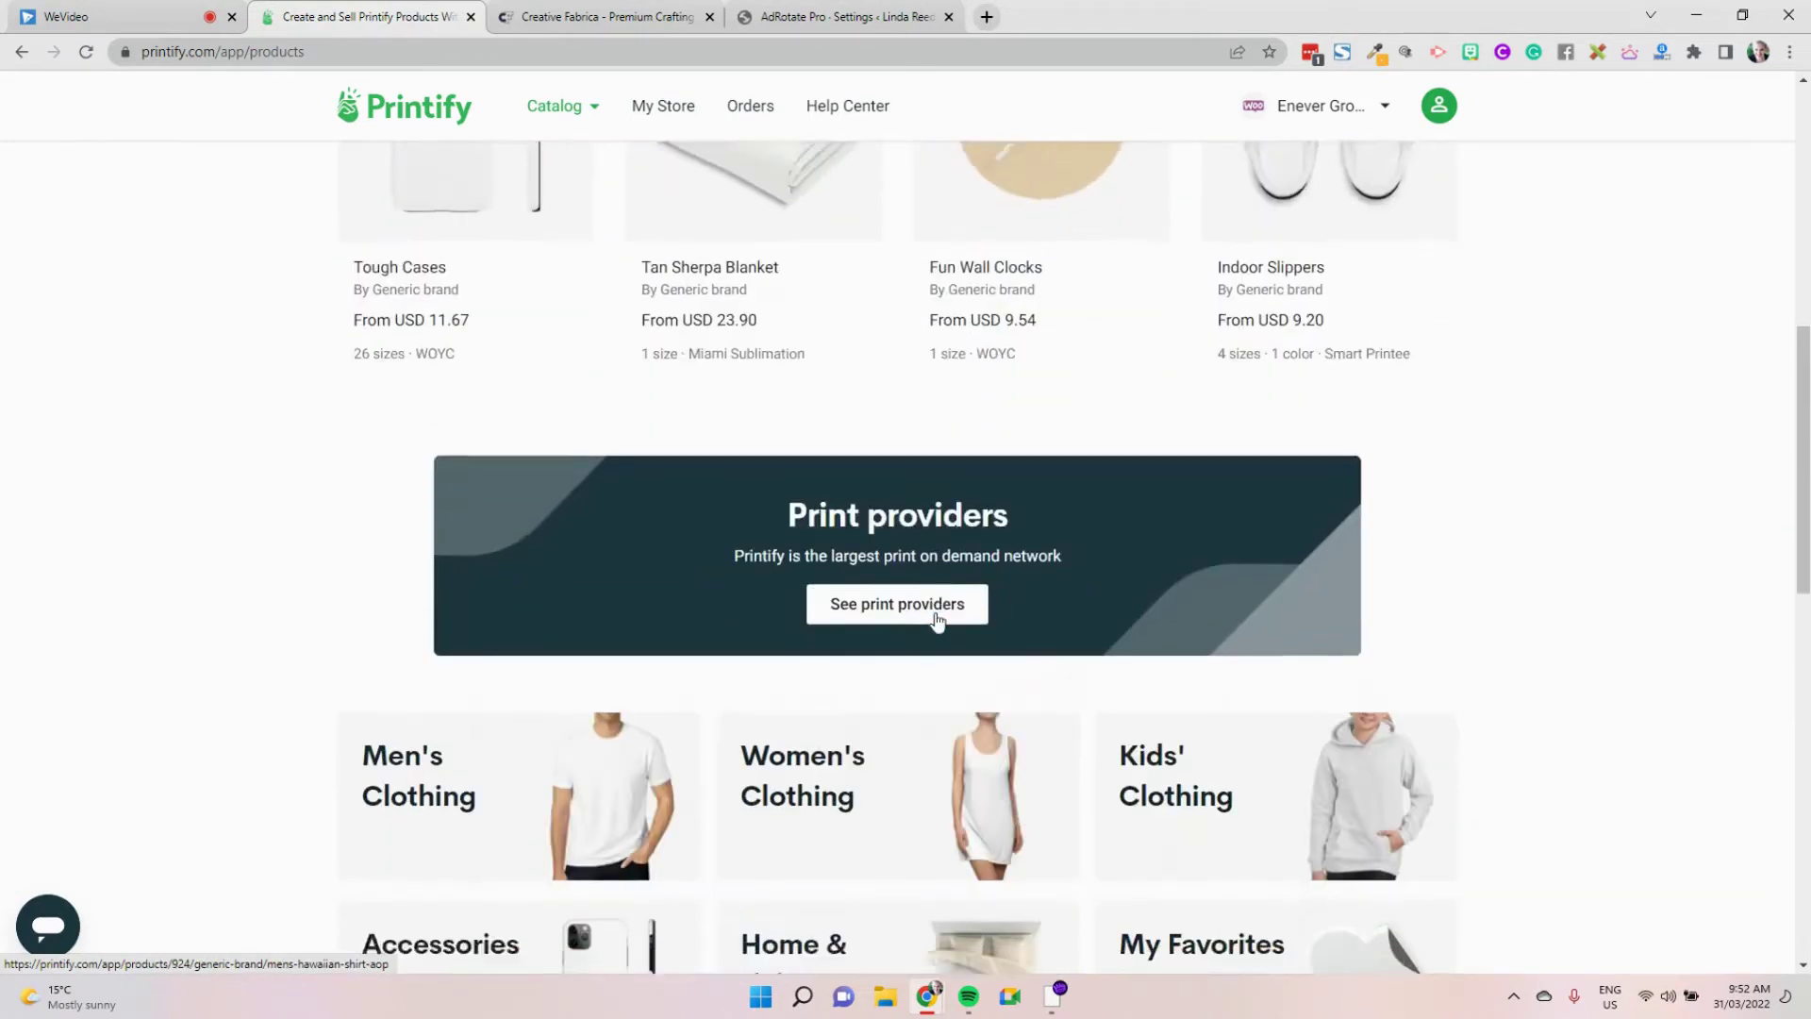
# Open the full list of print providers for all locations and review their descriptions and fulfilment countries
pyautogui.click(924, 543)
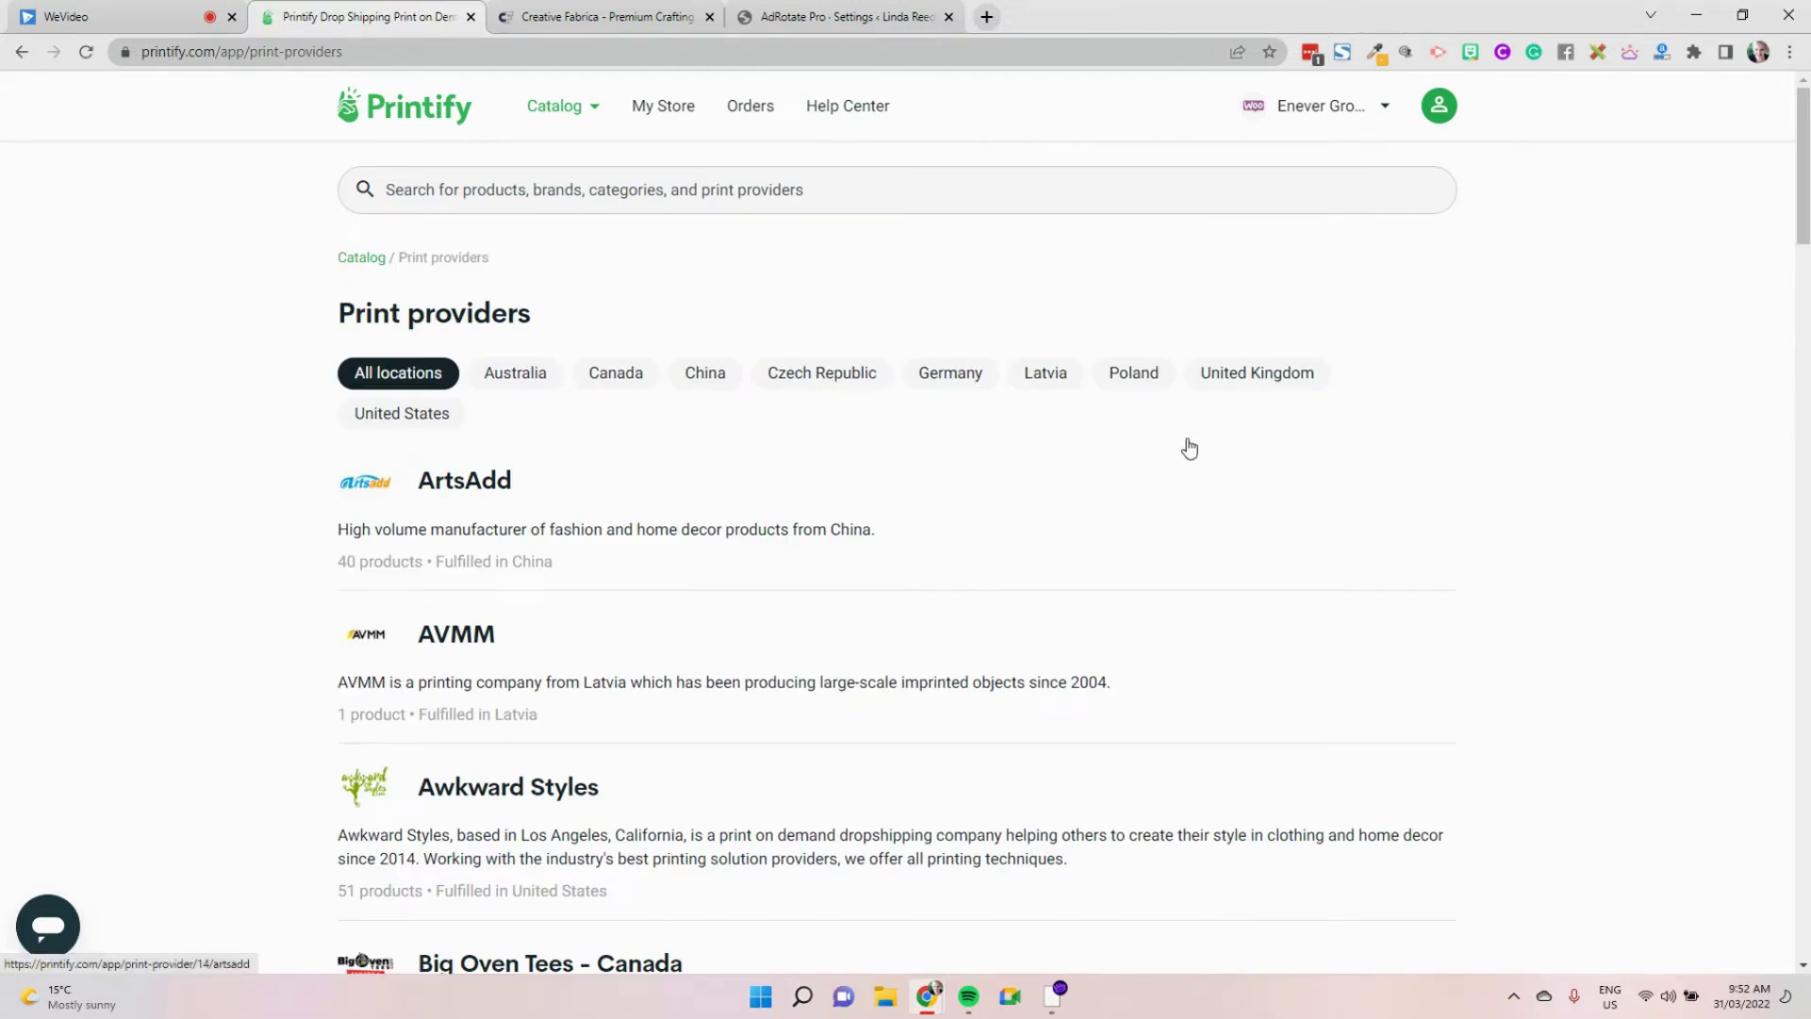
pyautogui.scroll(-5, 883, 502)
pyautogui.scroll(-6, 882, 502)
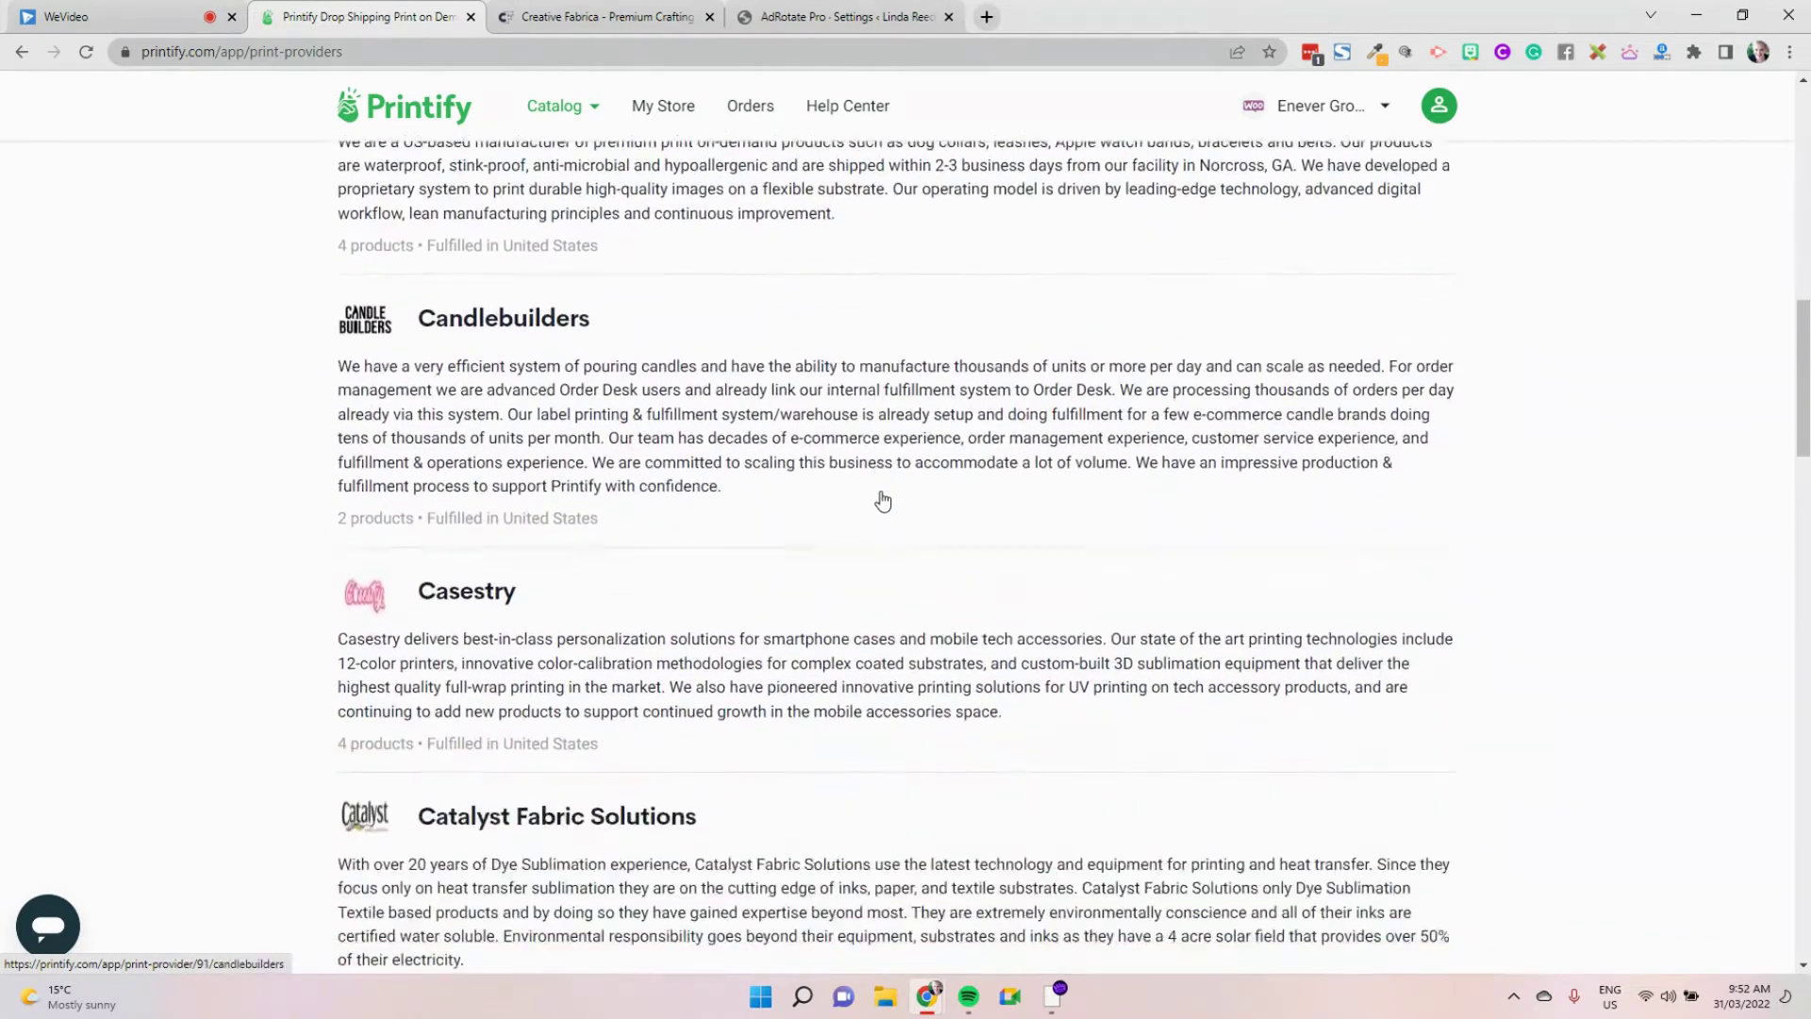
pyautogui.scroll(-13, 883, 502)
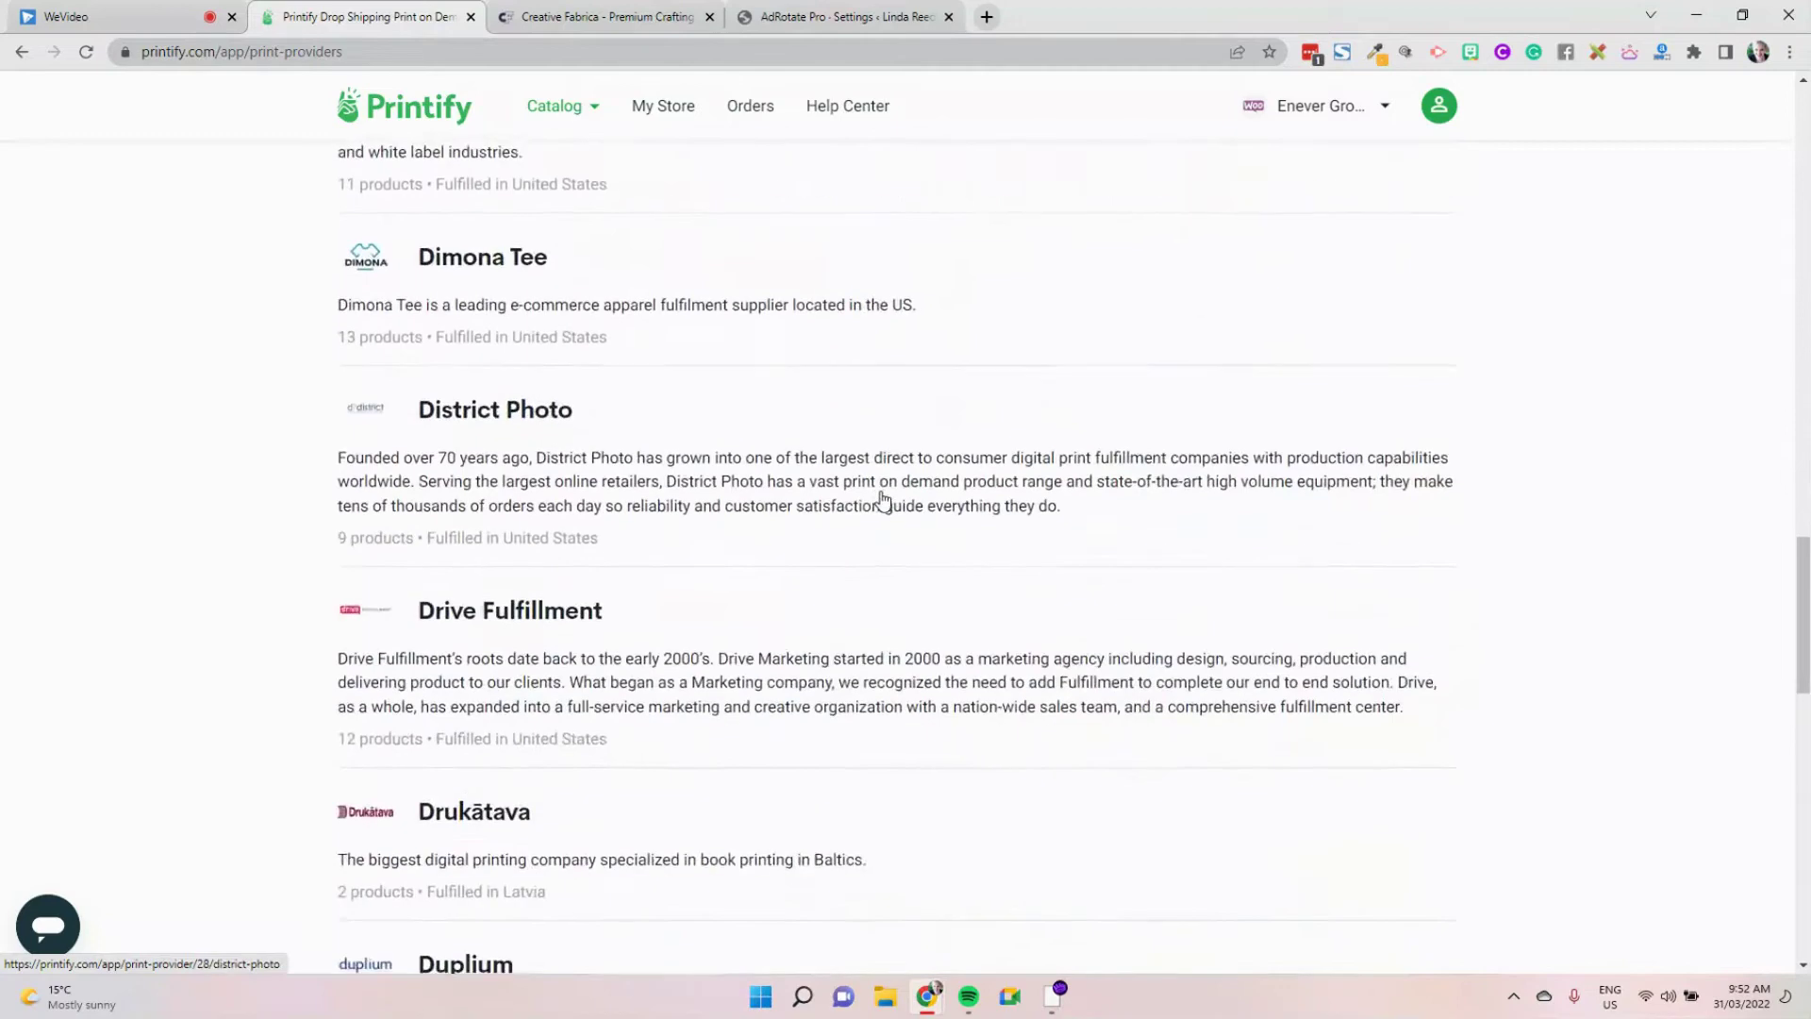
pyautogui.scroll(-8, 883, 500)
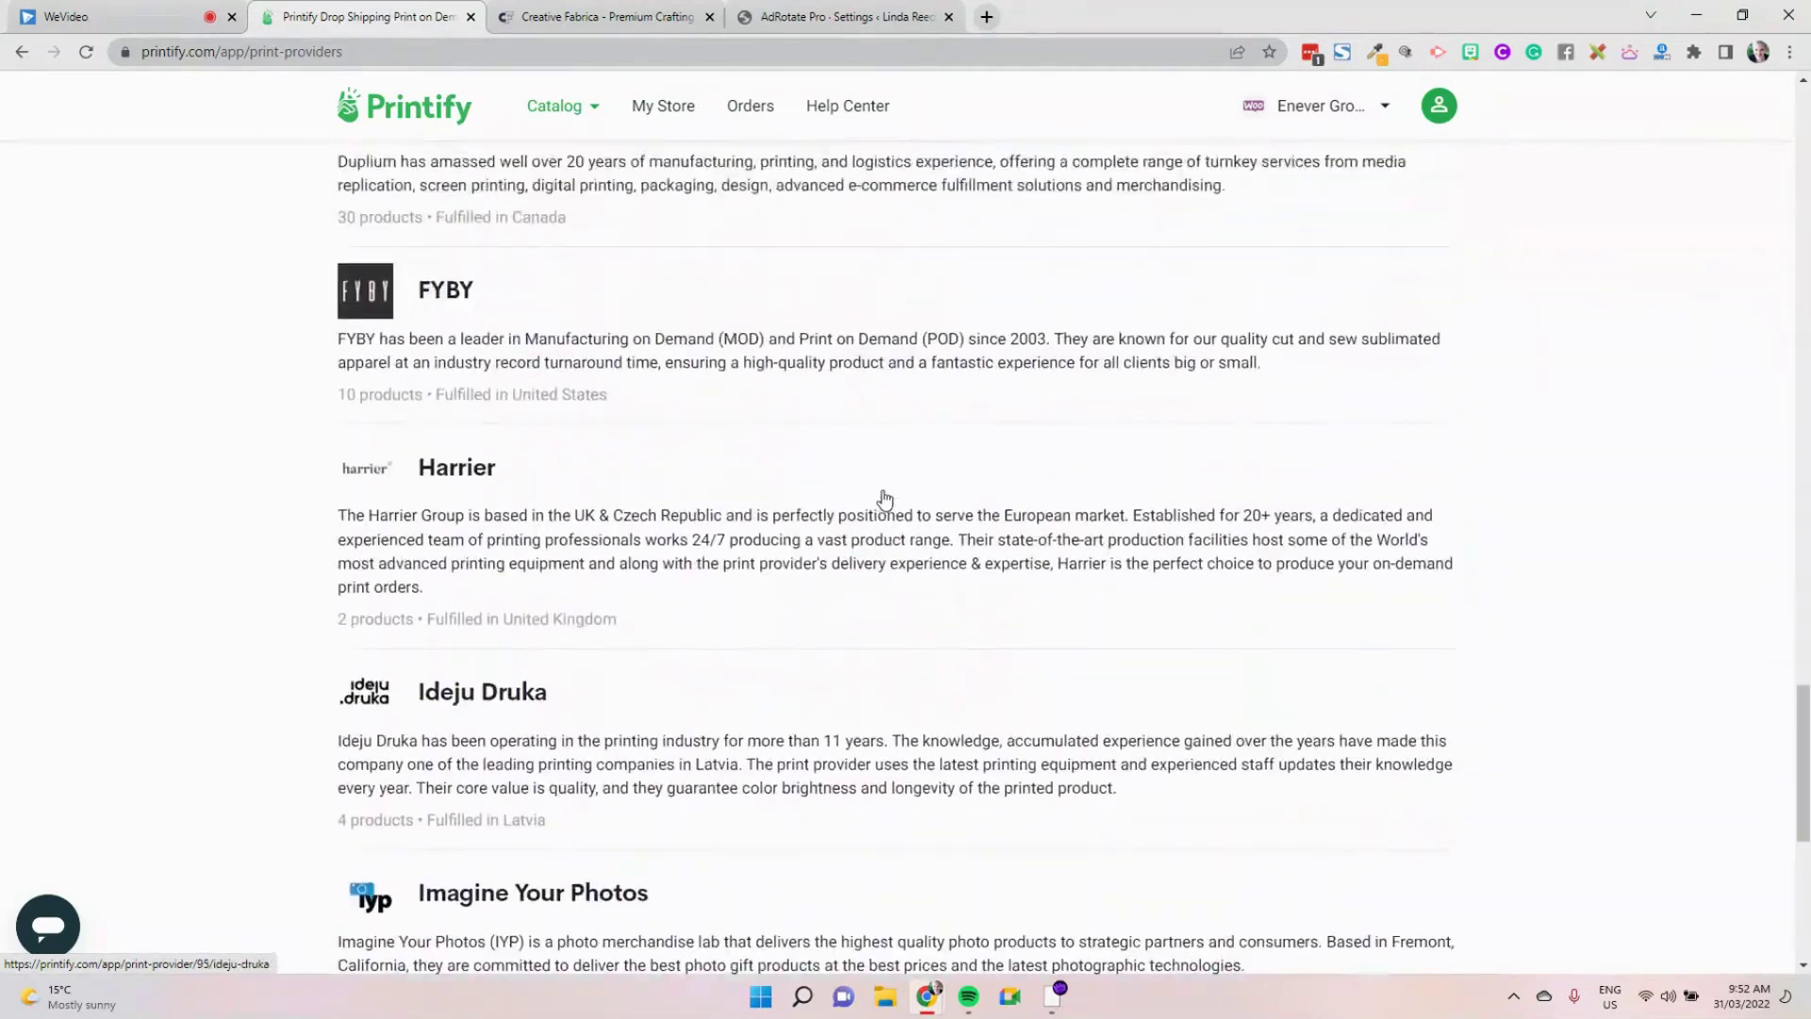
pyautogui.scroll(20, 884, 500)
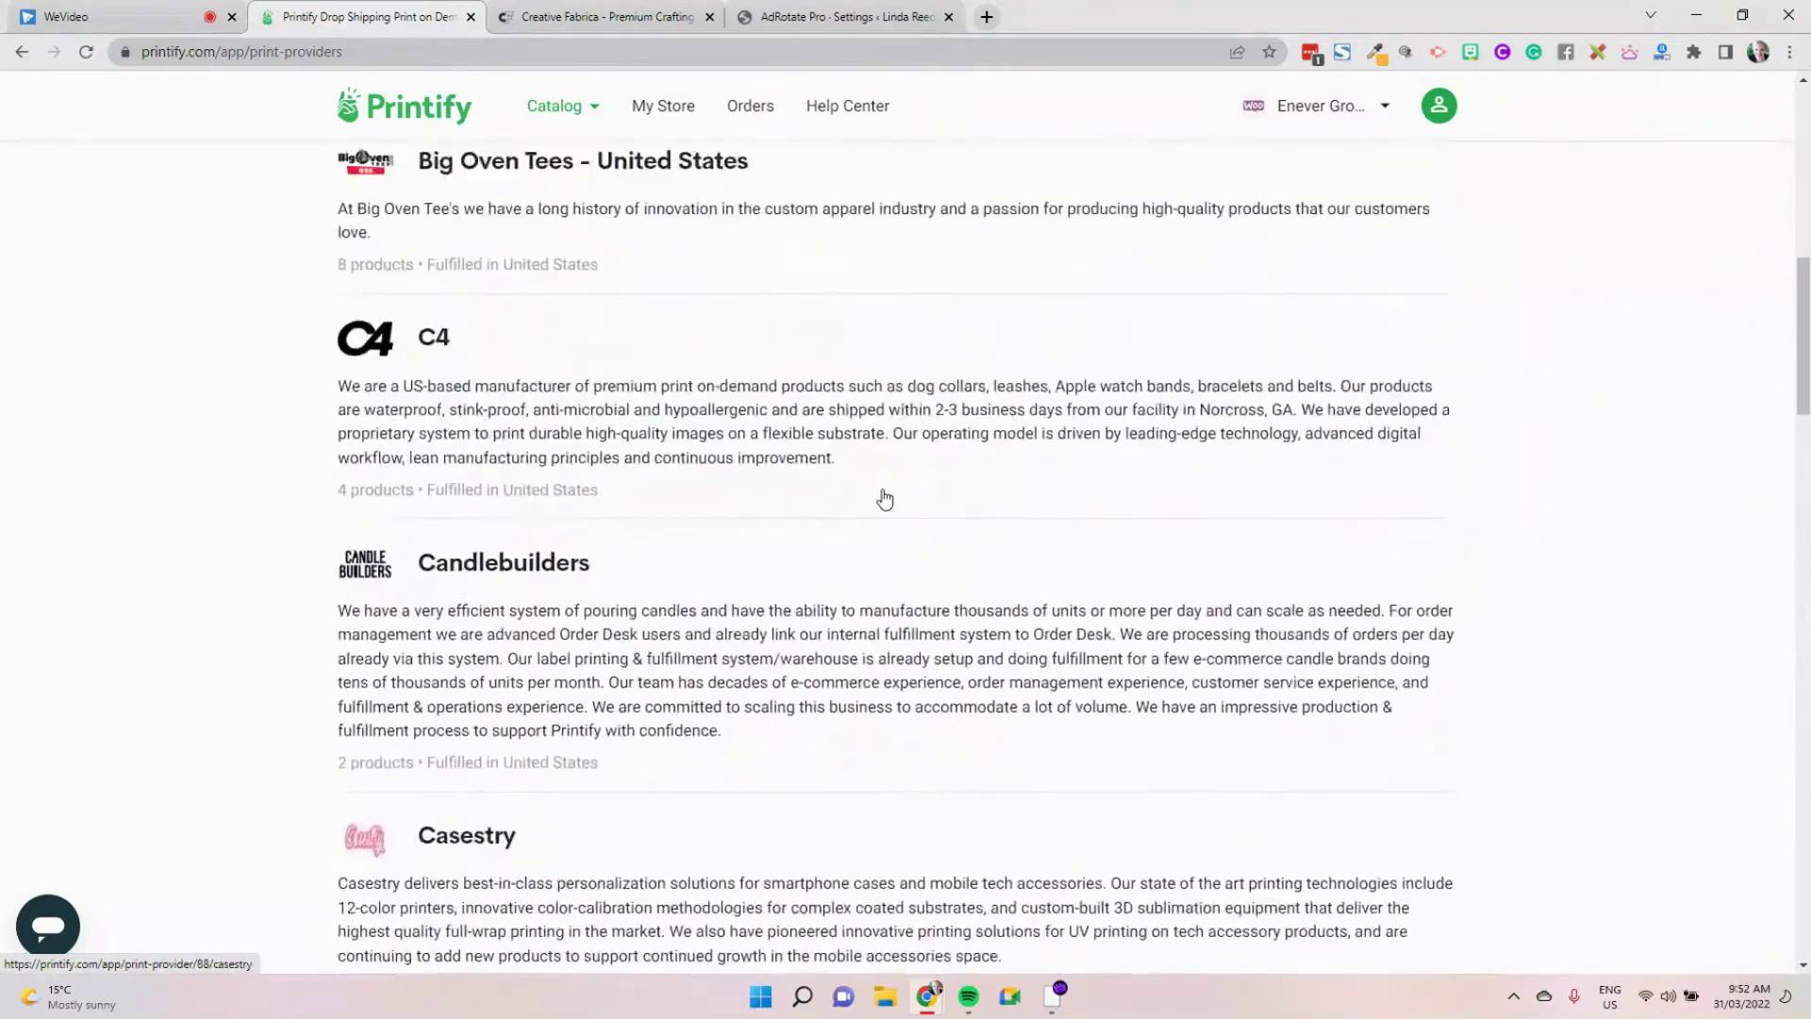
pyautogui.scroll(9, 883, 499)
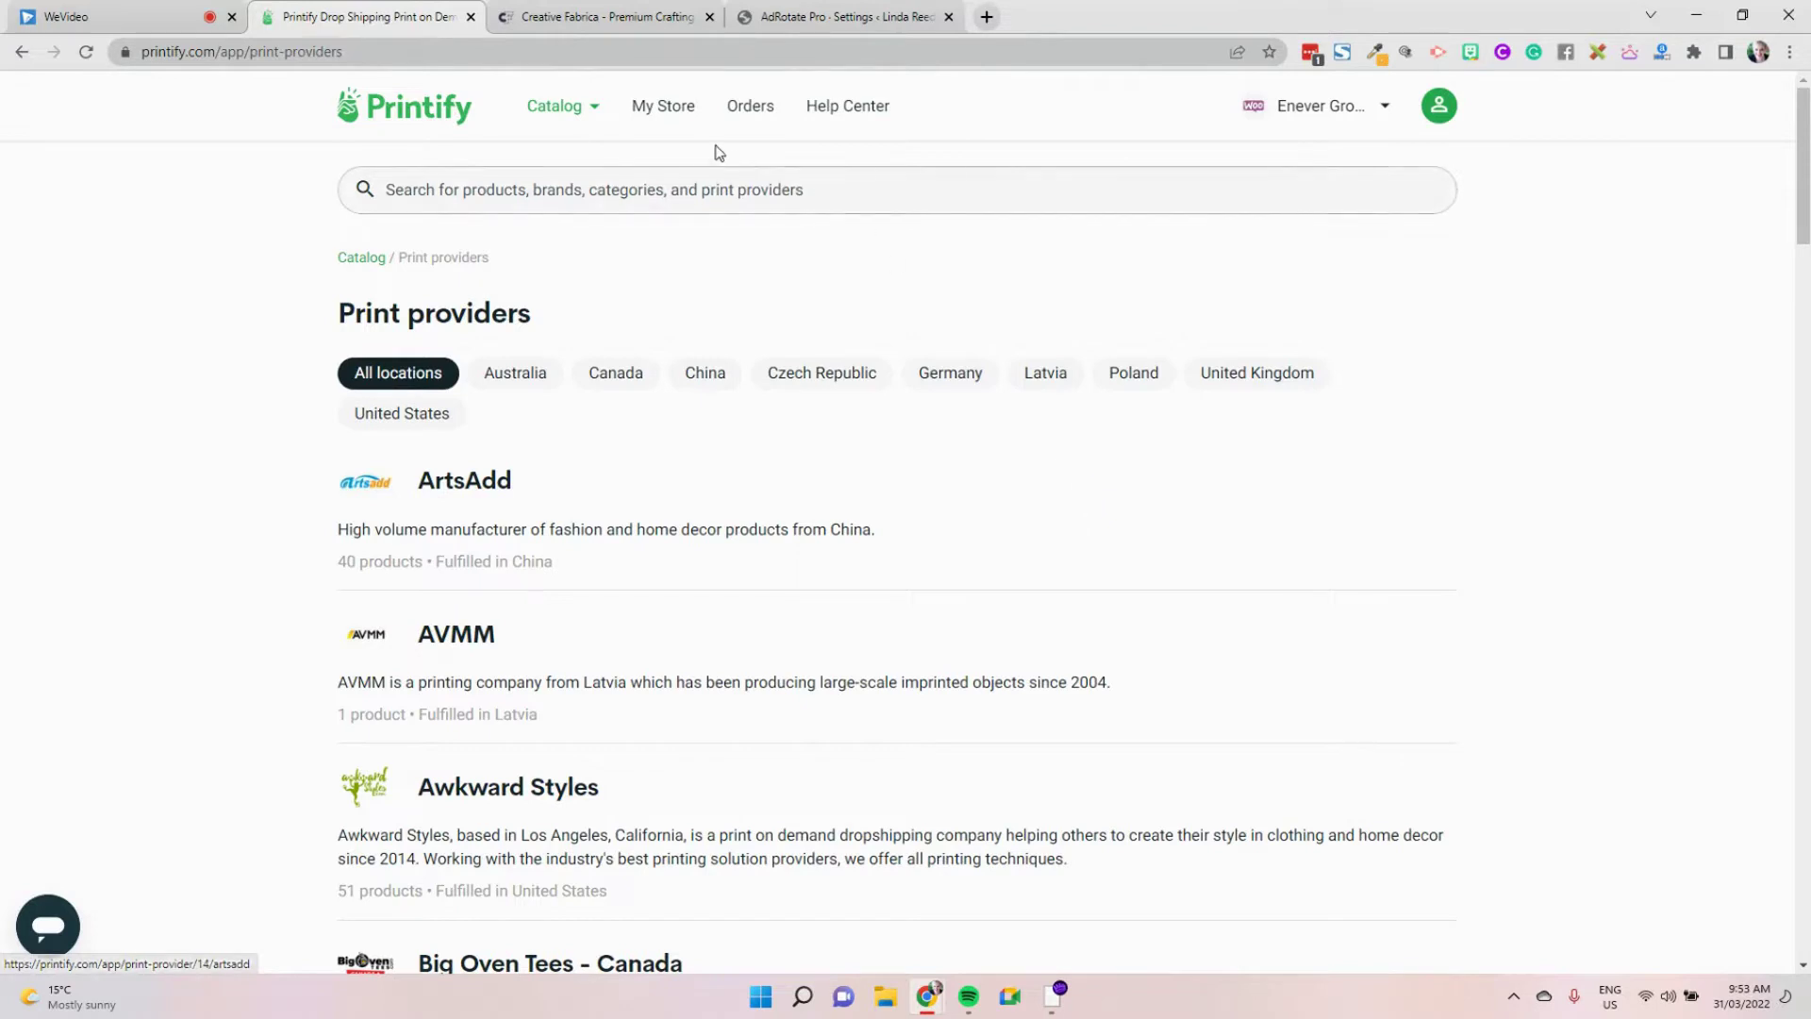
# View the list of stores connected to the Printify account
pyautogui.click(1320, 106)
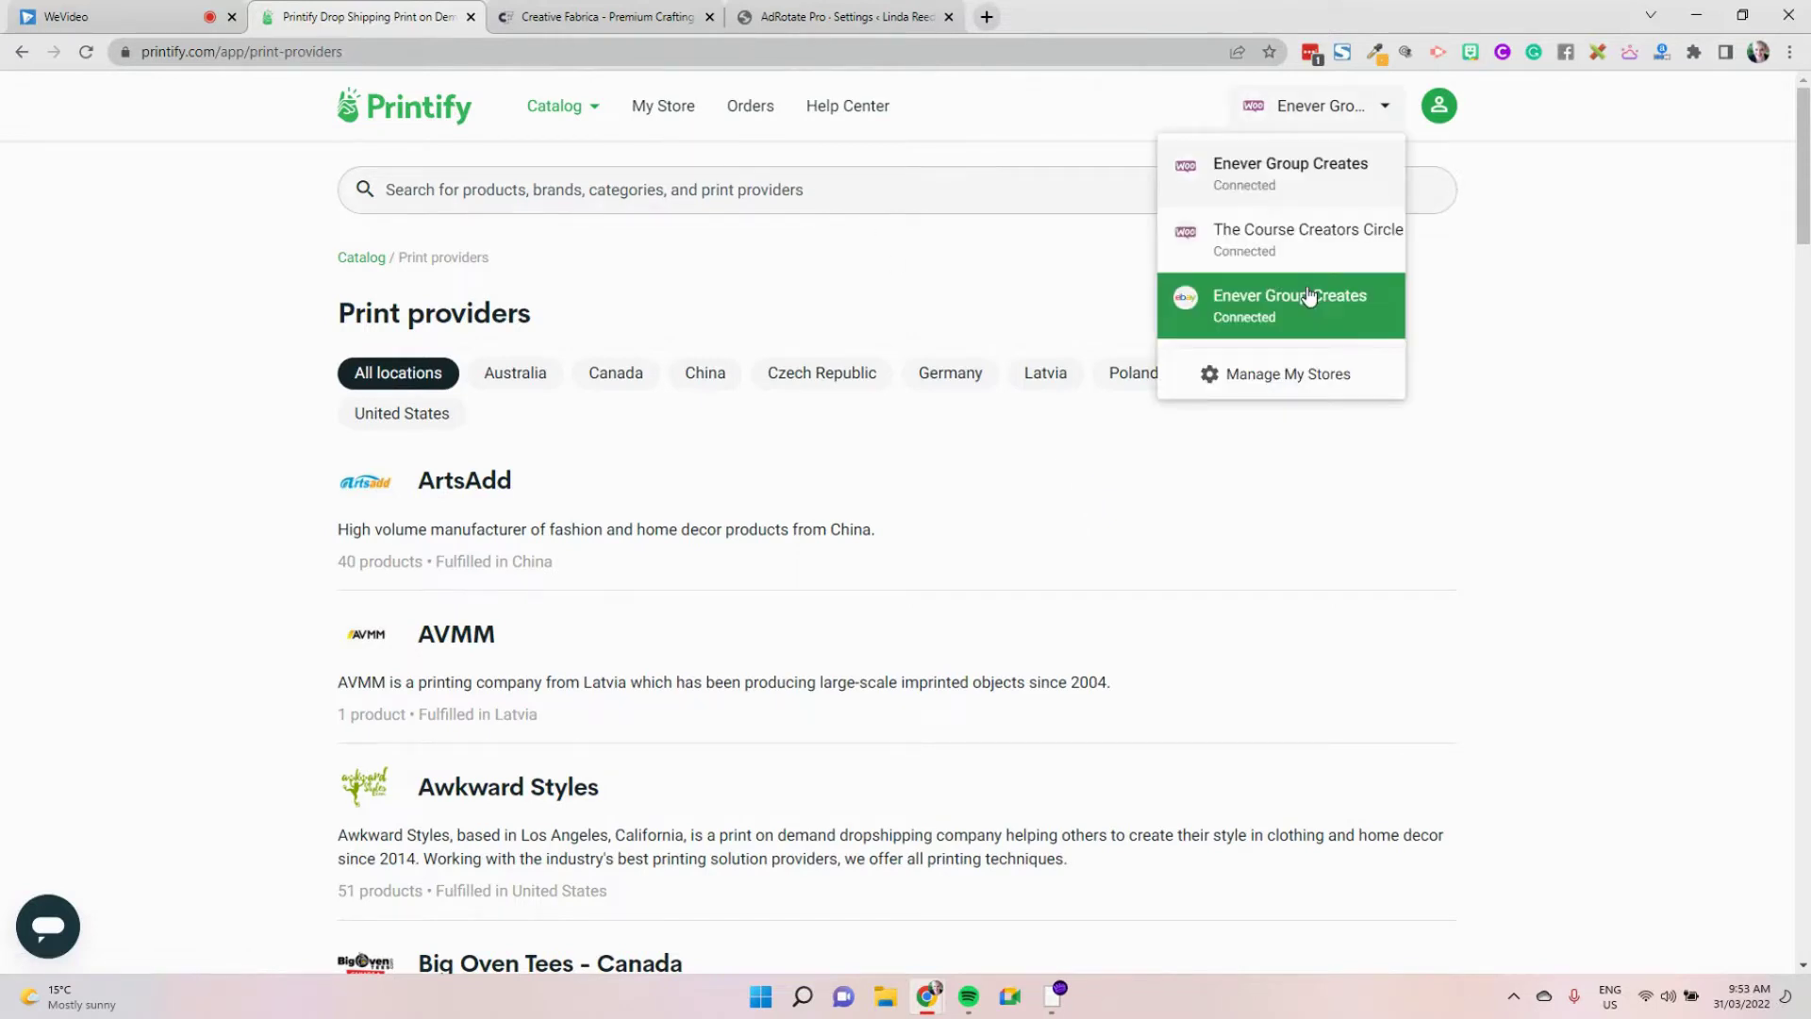
pyautogui.click(1649, 281)
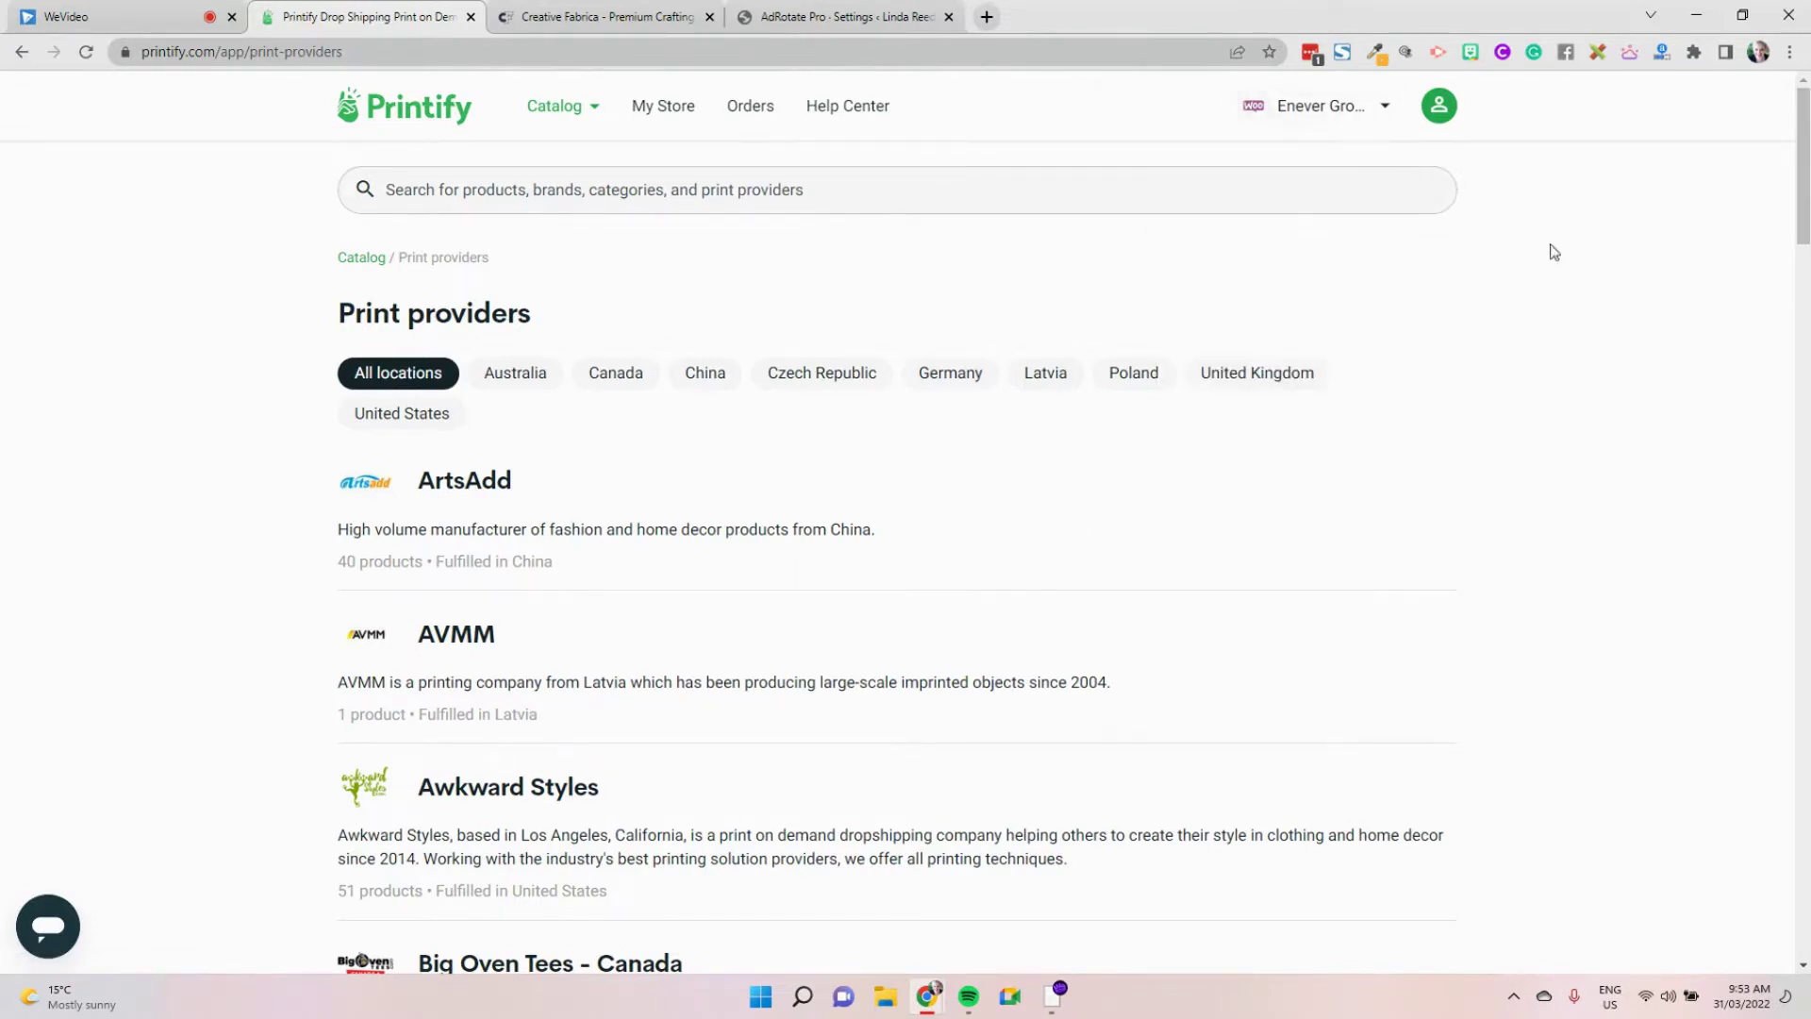
pyautogui.click(1355, 106)
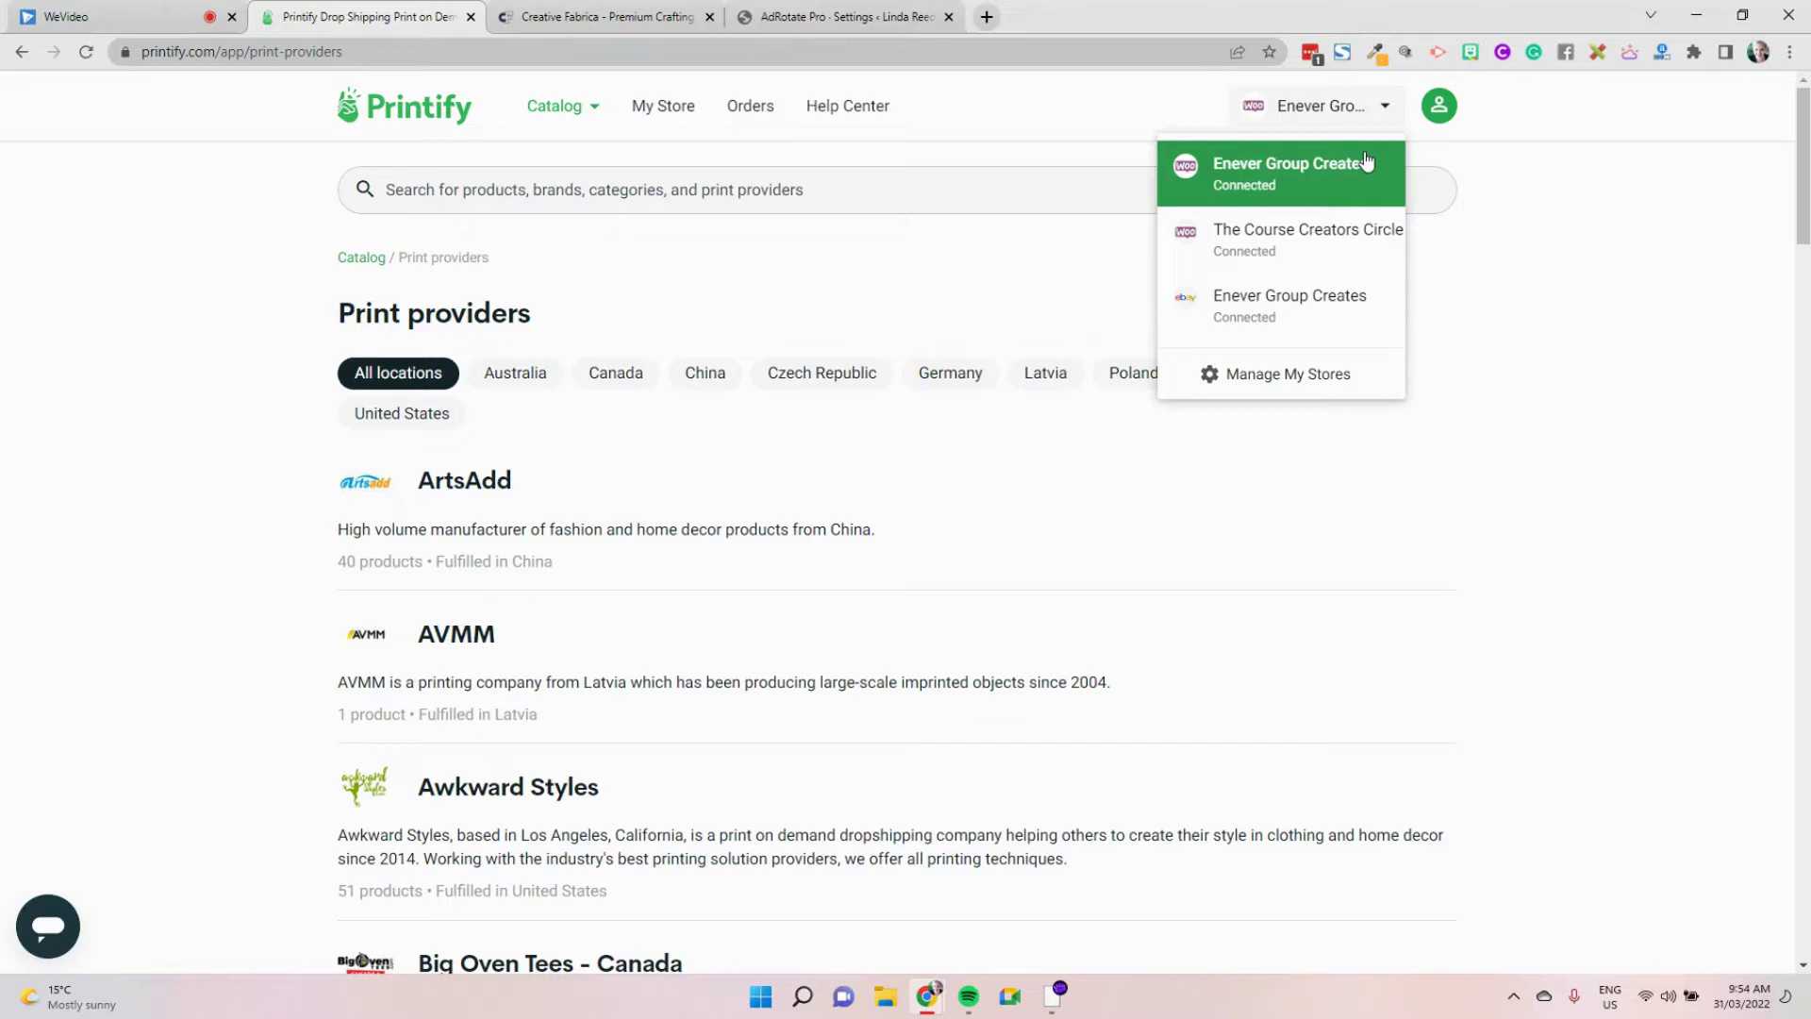
# Open the Bestsellers collection from the catalog and review its products, starting prices and print providers
pyautogui.moveTo(555, 105)
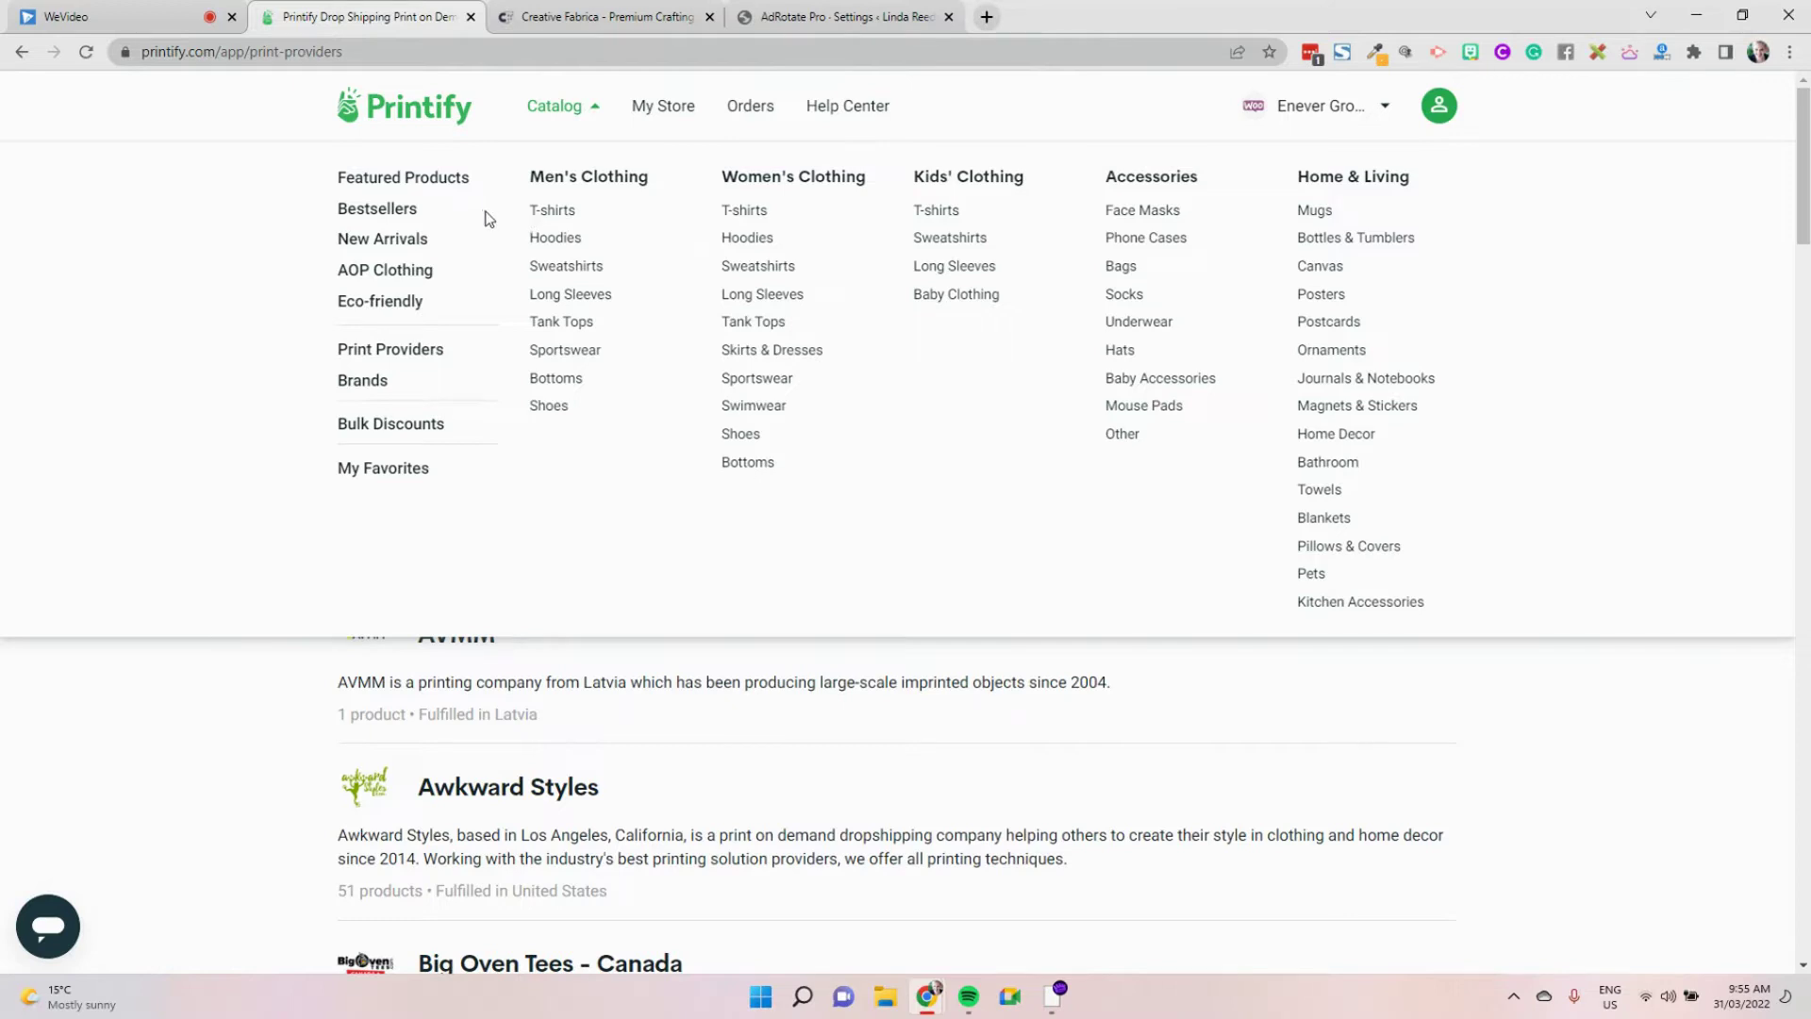
pyautogui.click(408, 210)
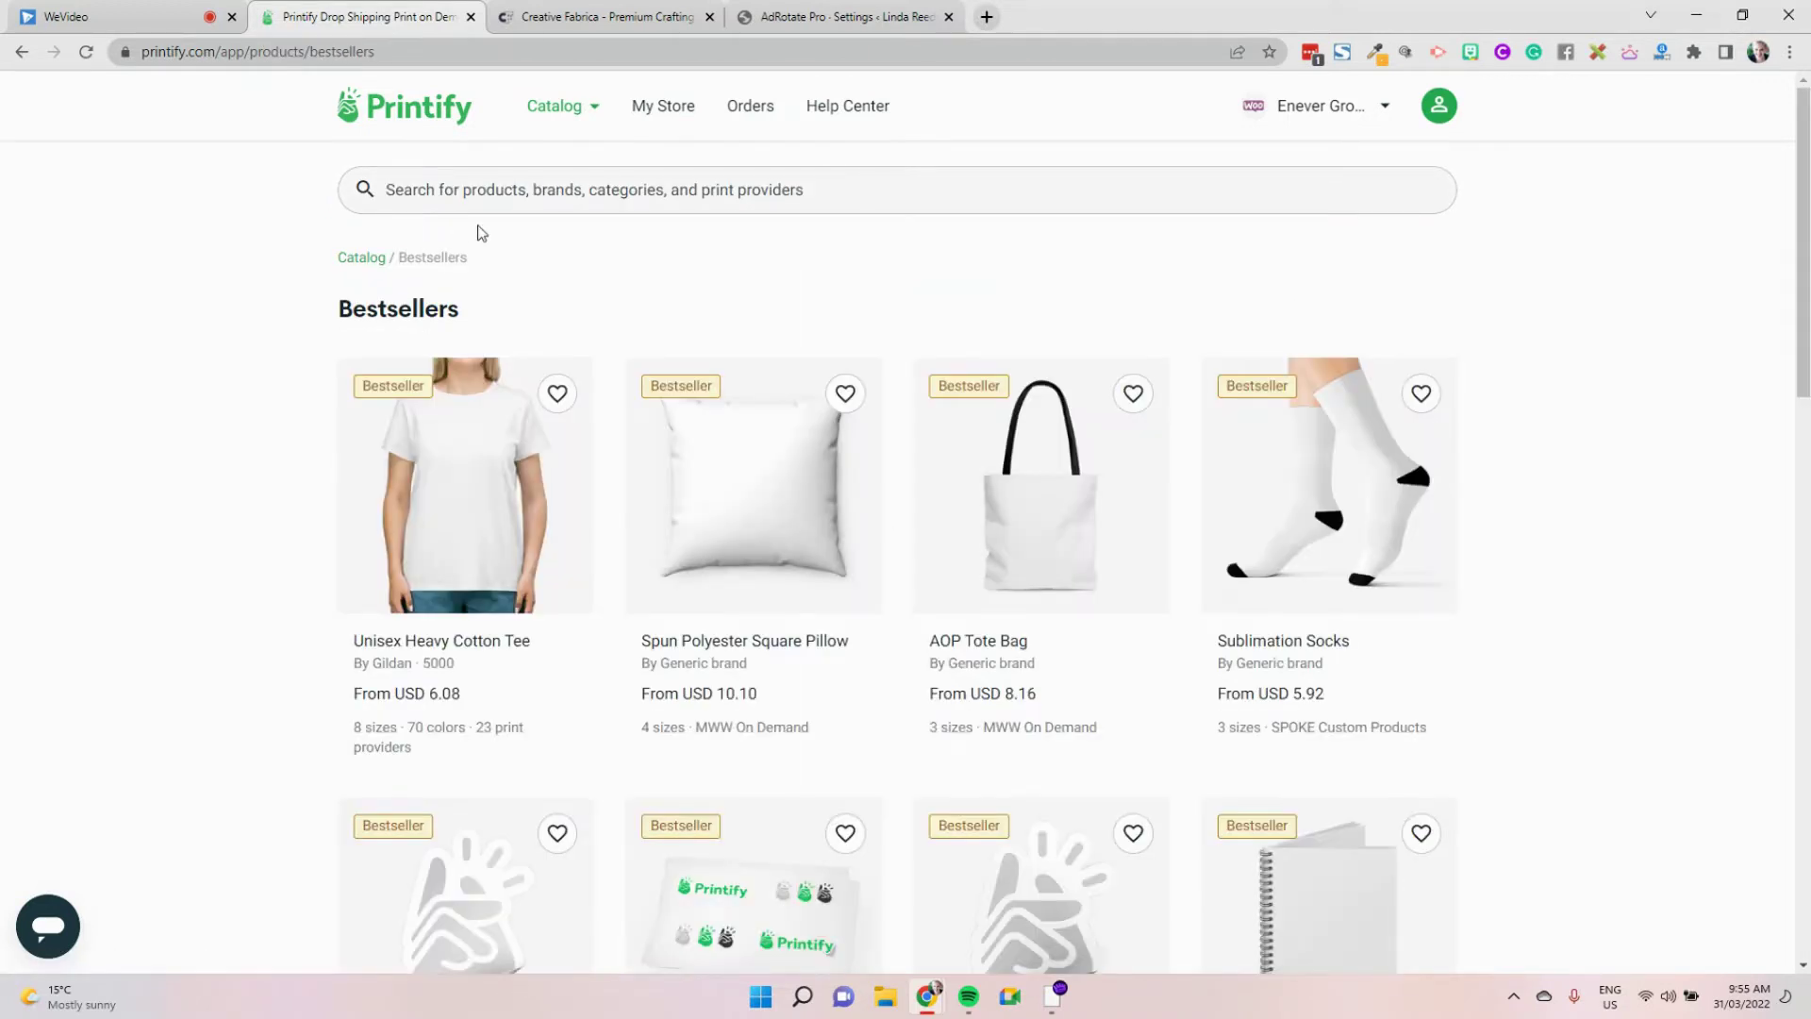
pyautogui.scroll(-3, 1144, 501)
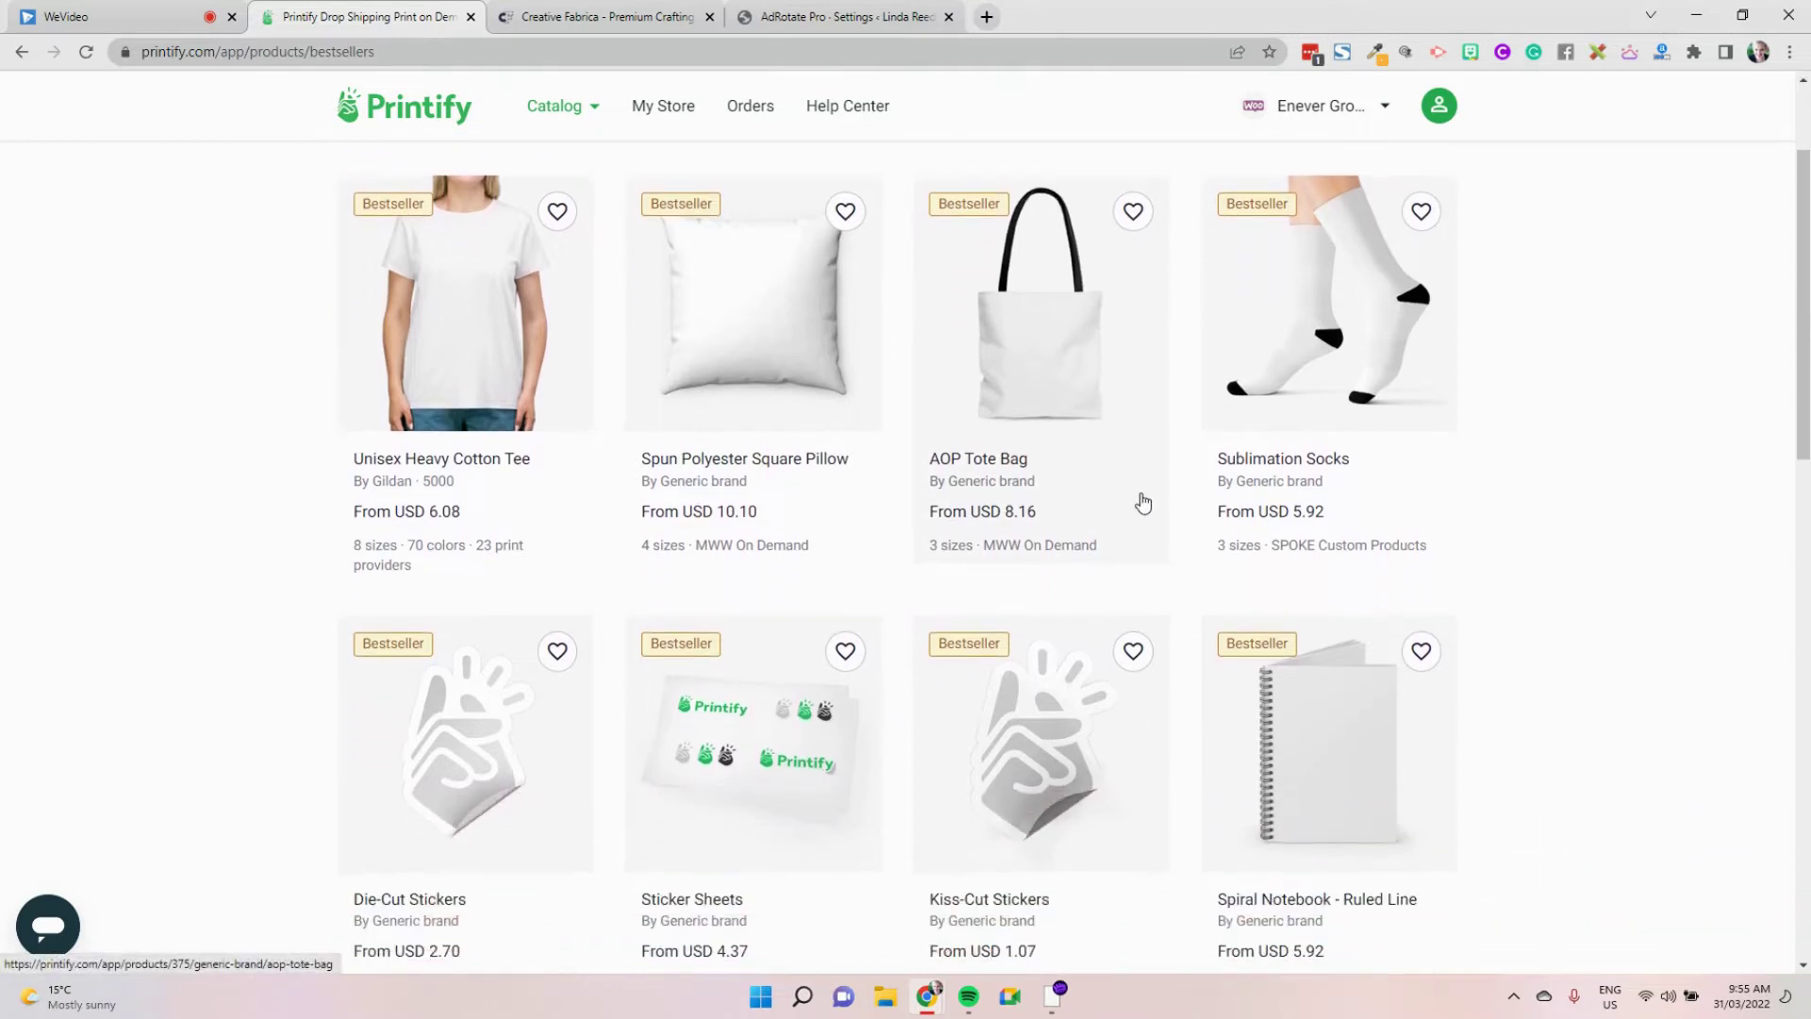
pyautogui.scroll(-2, 1423, 465)
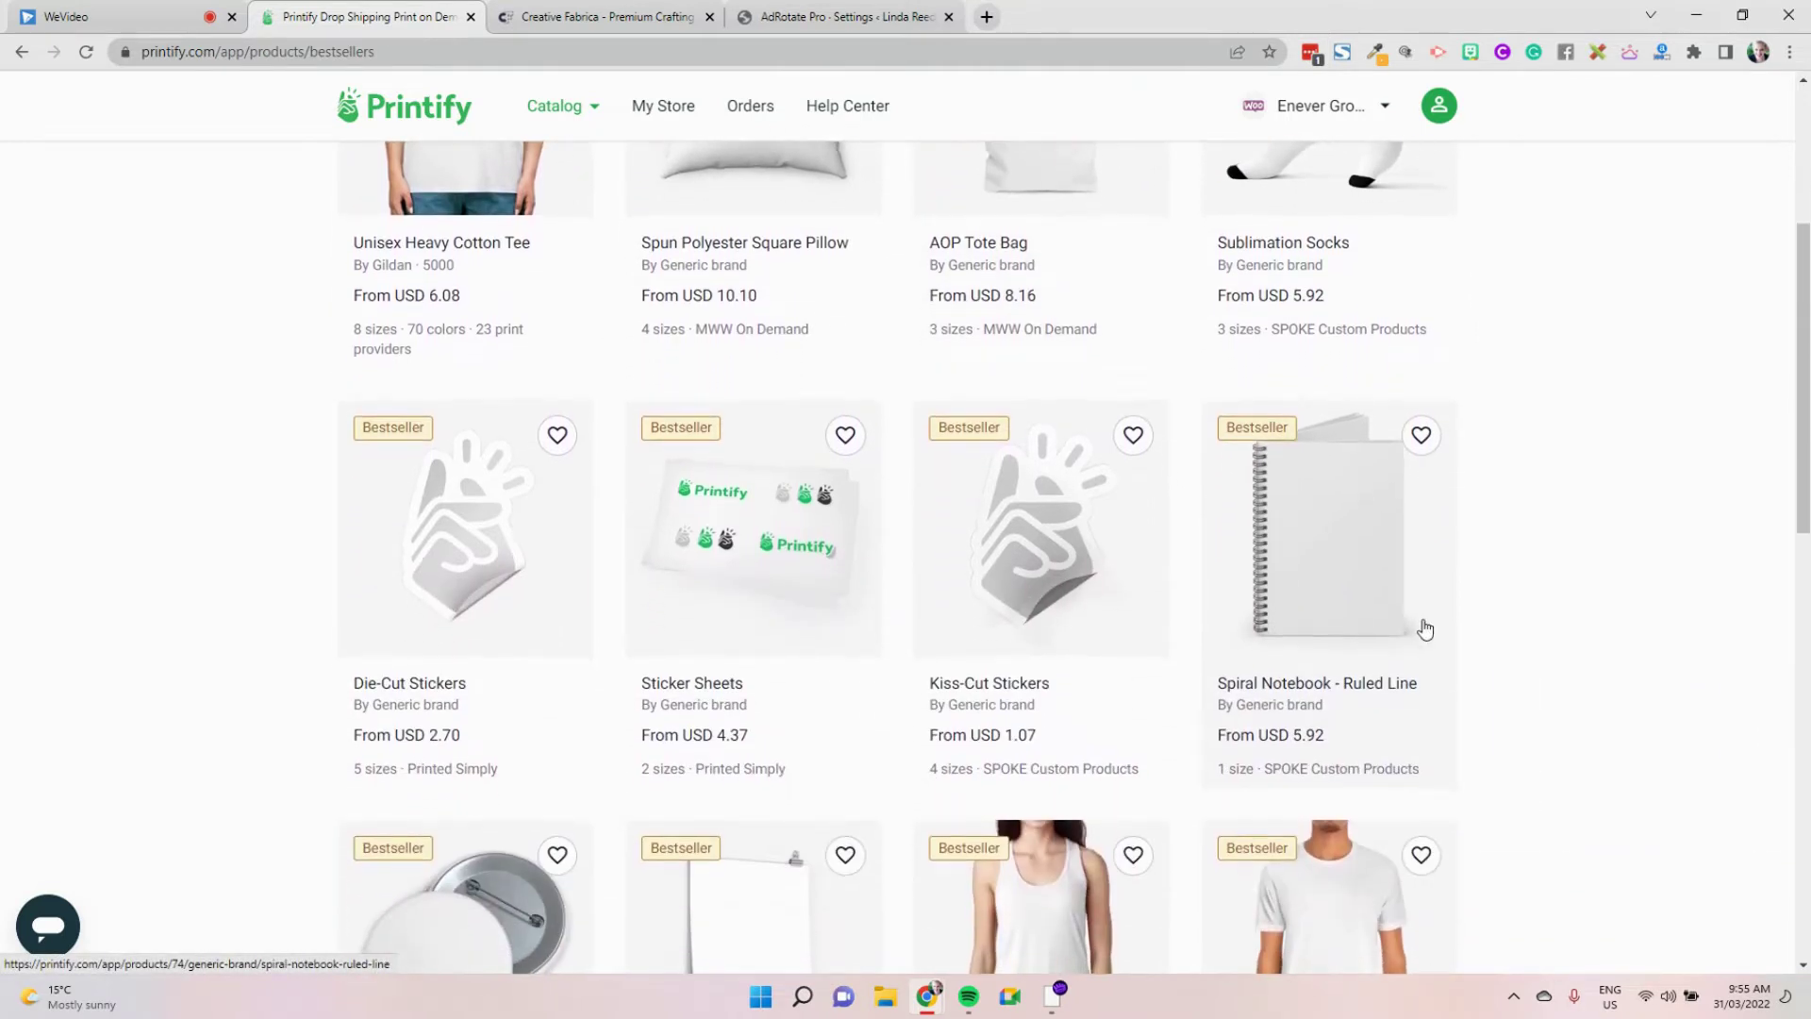
pyautogui.scroll(-2, 1423, 626)
pyautogui.scroll(-2, 1423, 626)
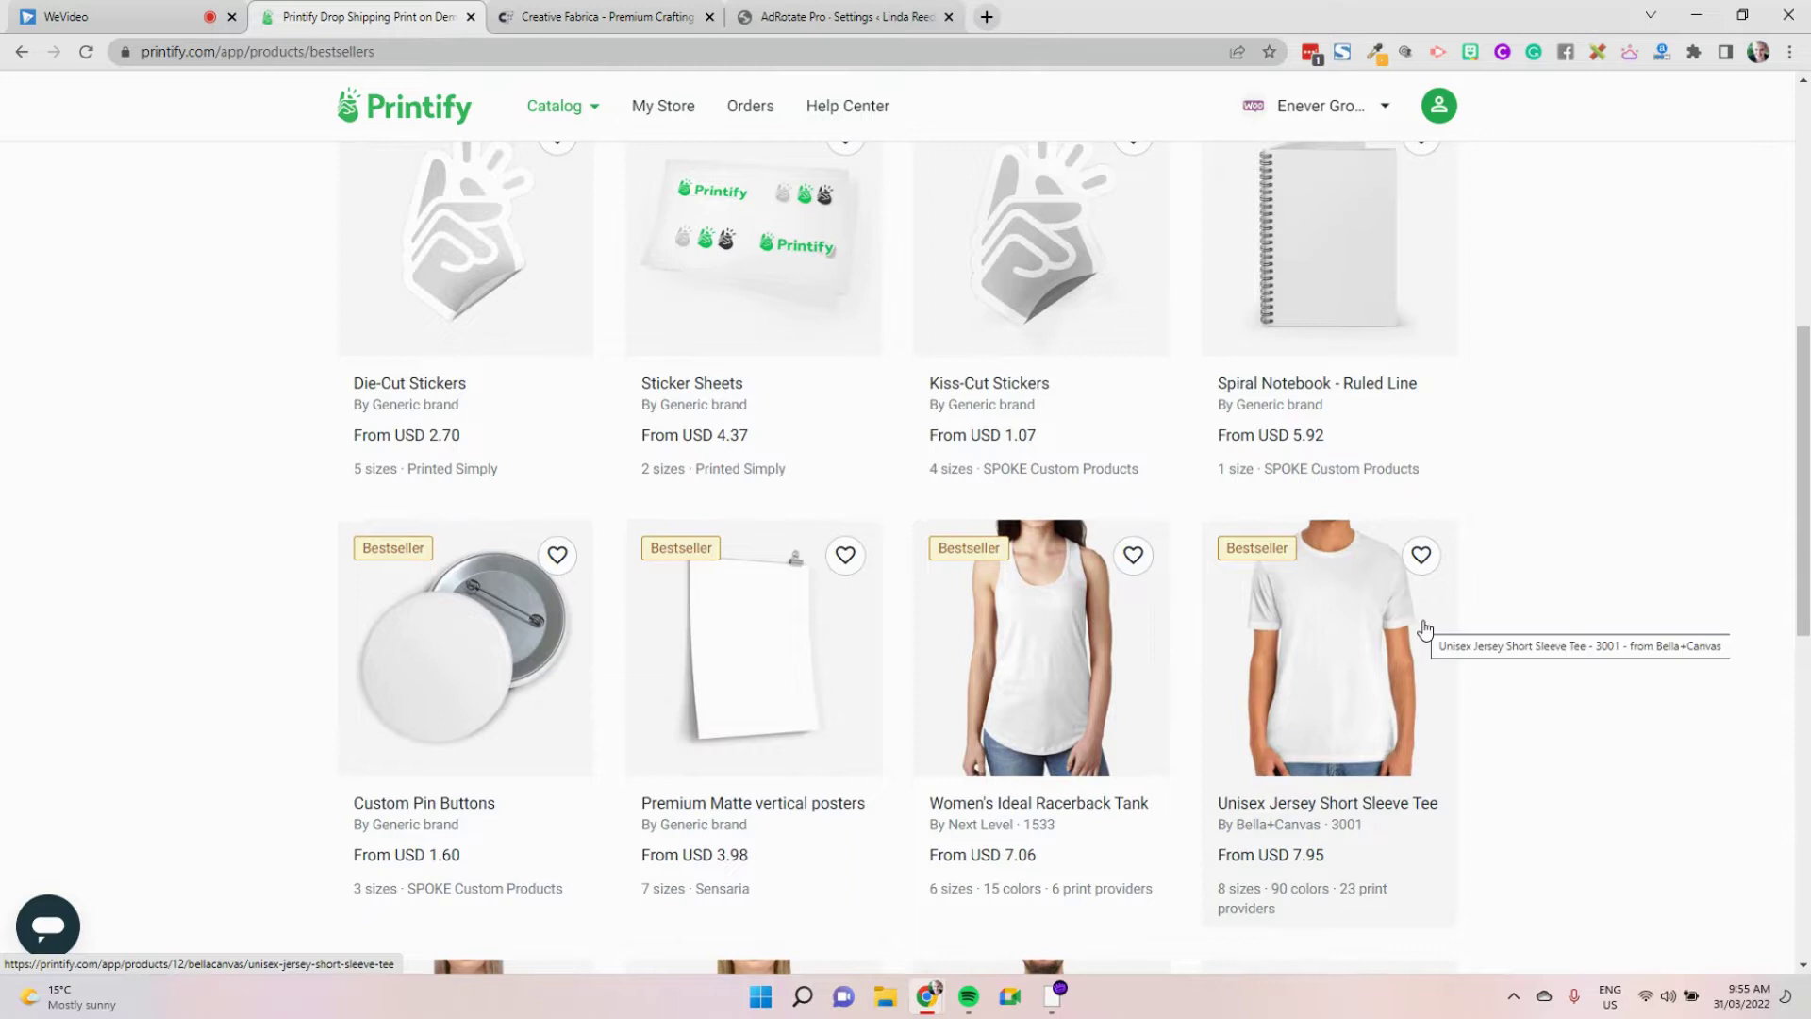
pyautogui.scroll(2, 1424, 628)
pyautogui.scroll(2, 1424, 628)
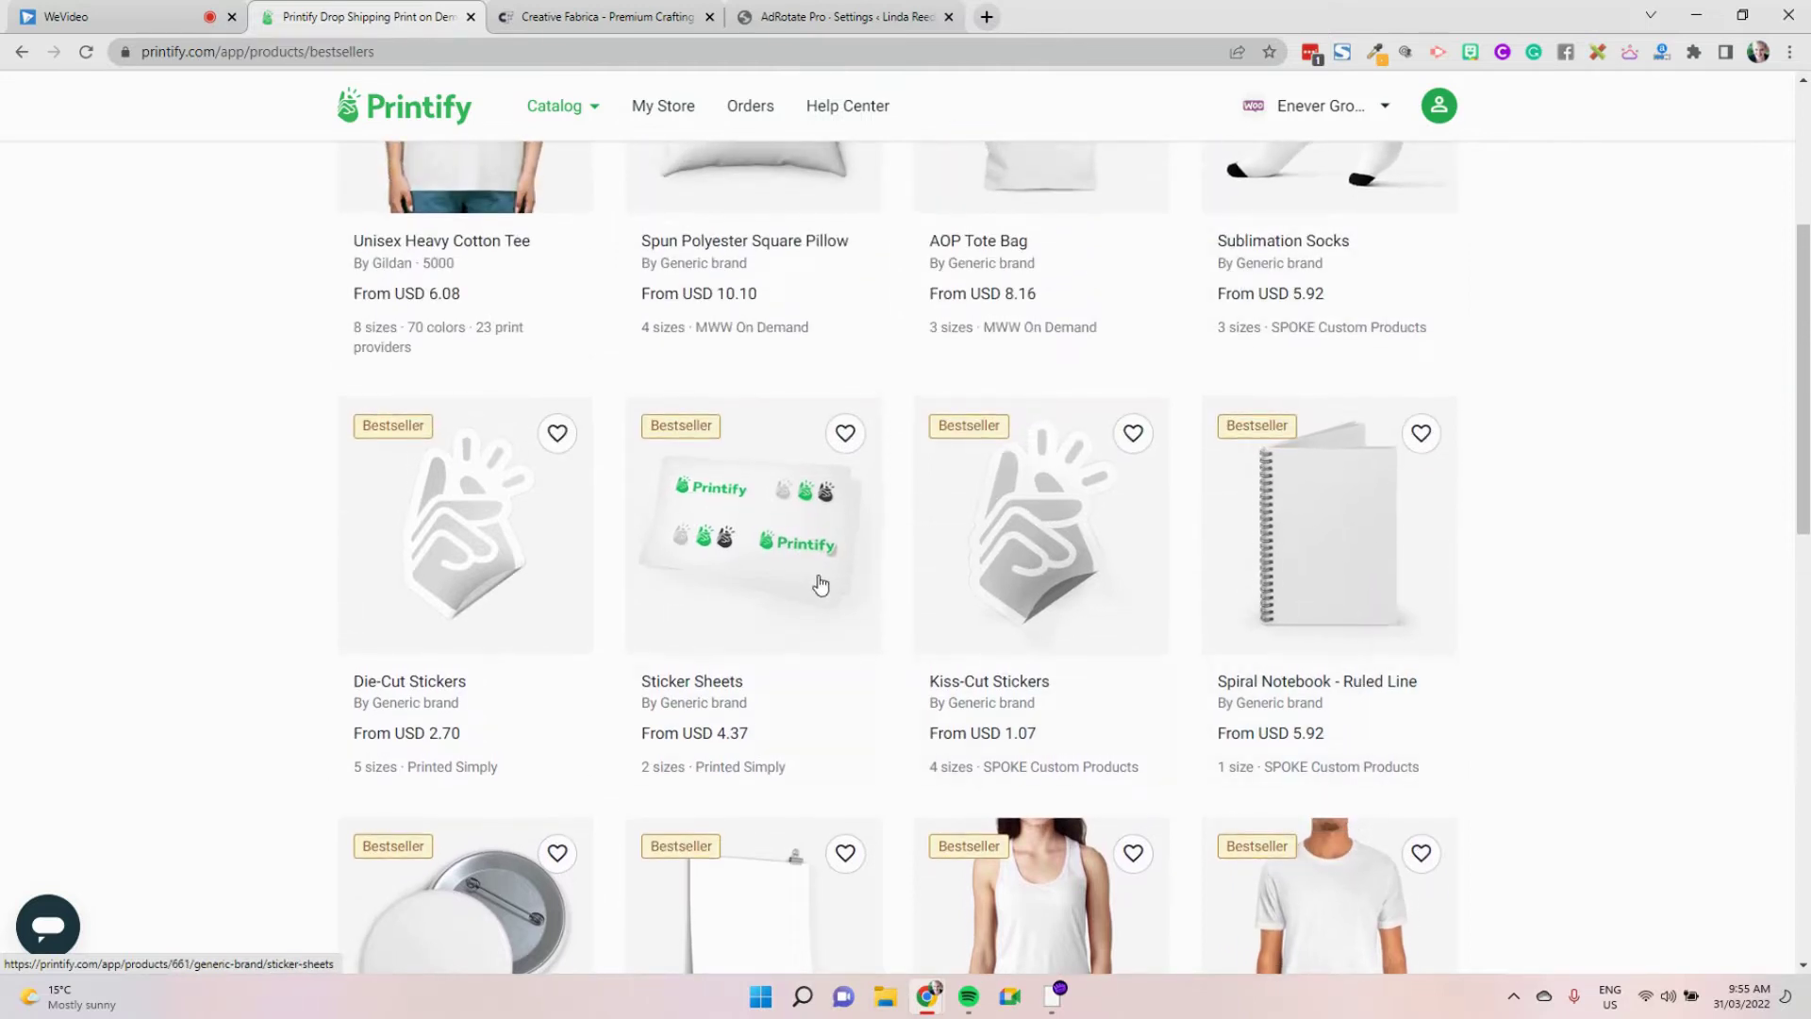
pyautogui.scroll(-3, 820, 584)
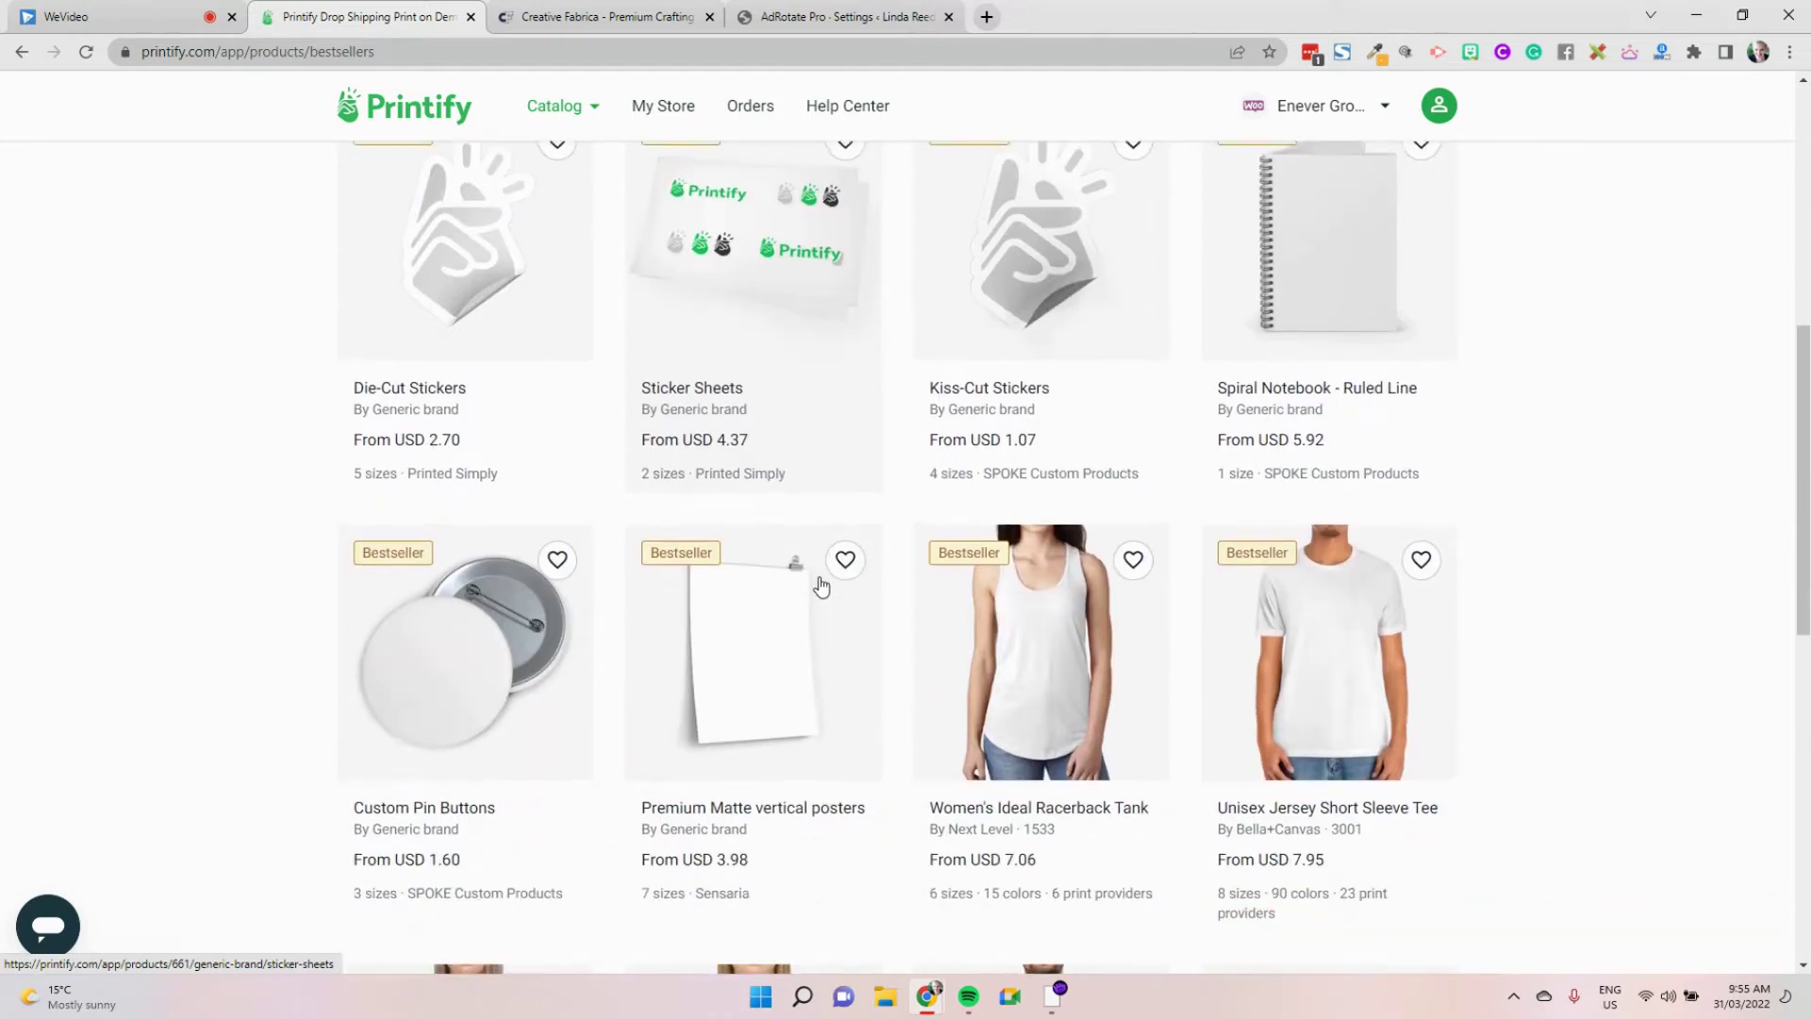
pyautogui.scroll(-4, 821, 586)
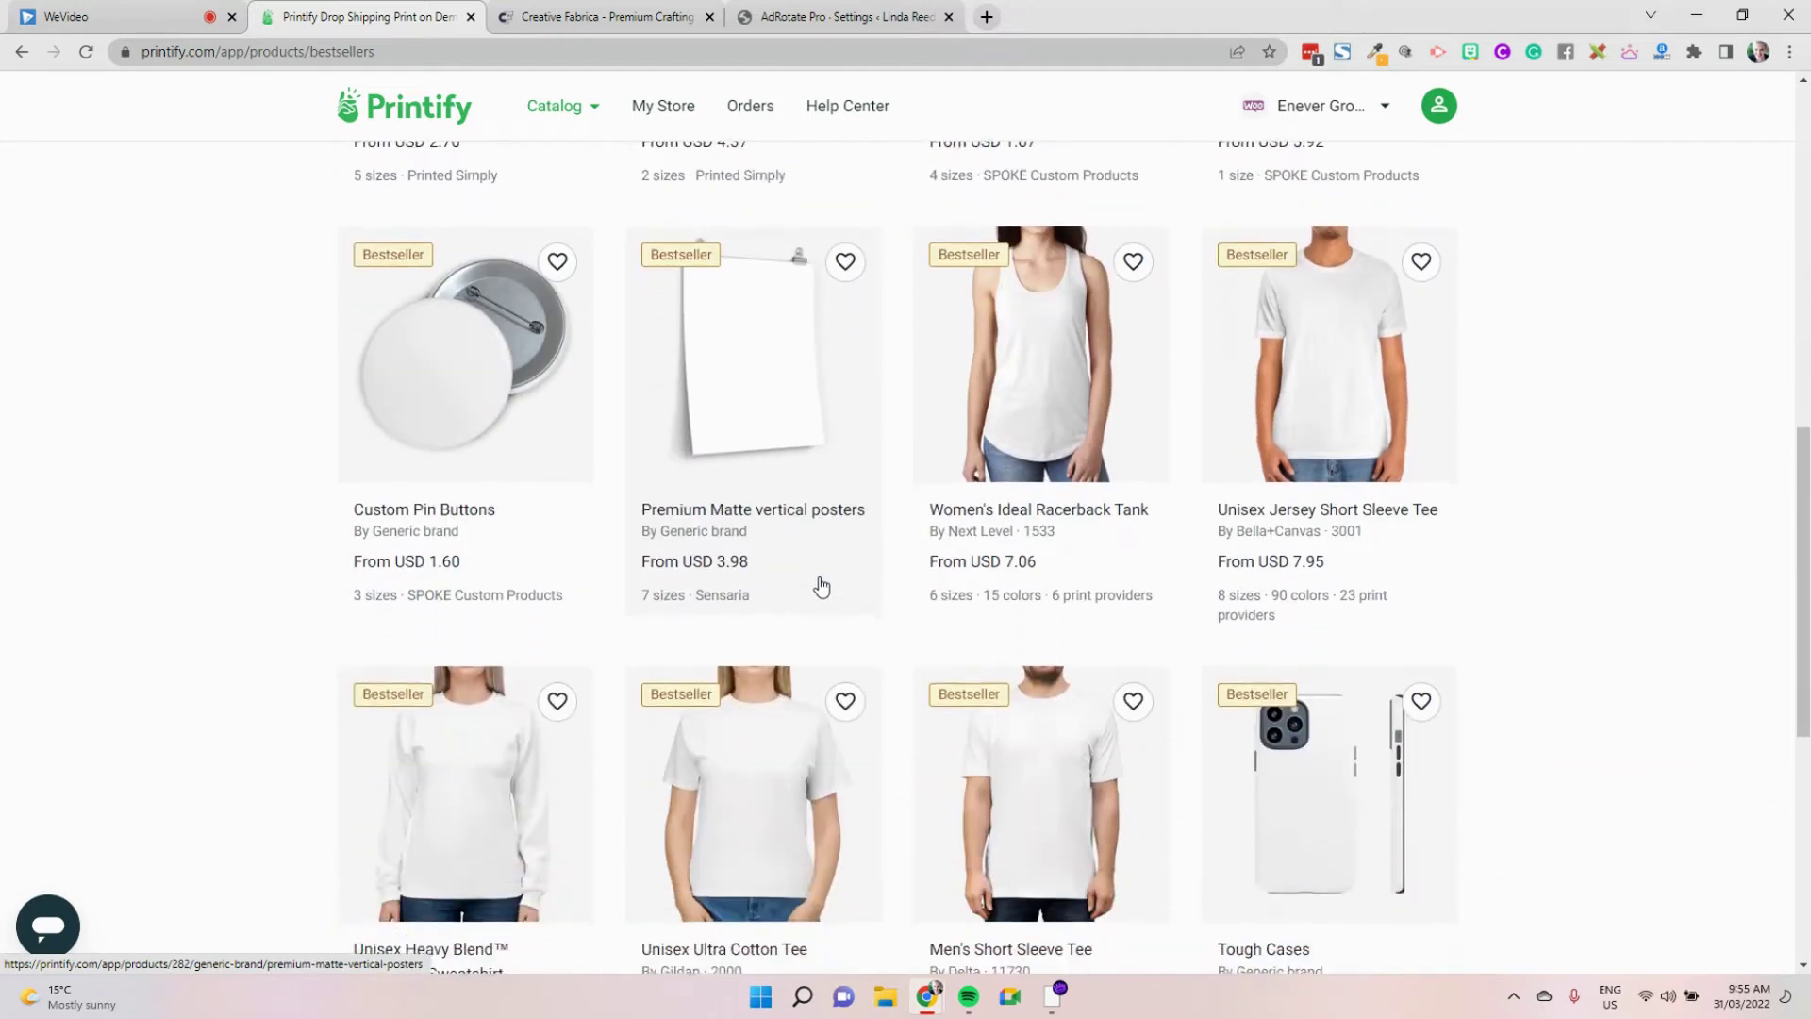
pyautogui.scroll(-5, 821, 584)
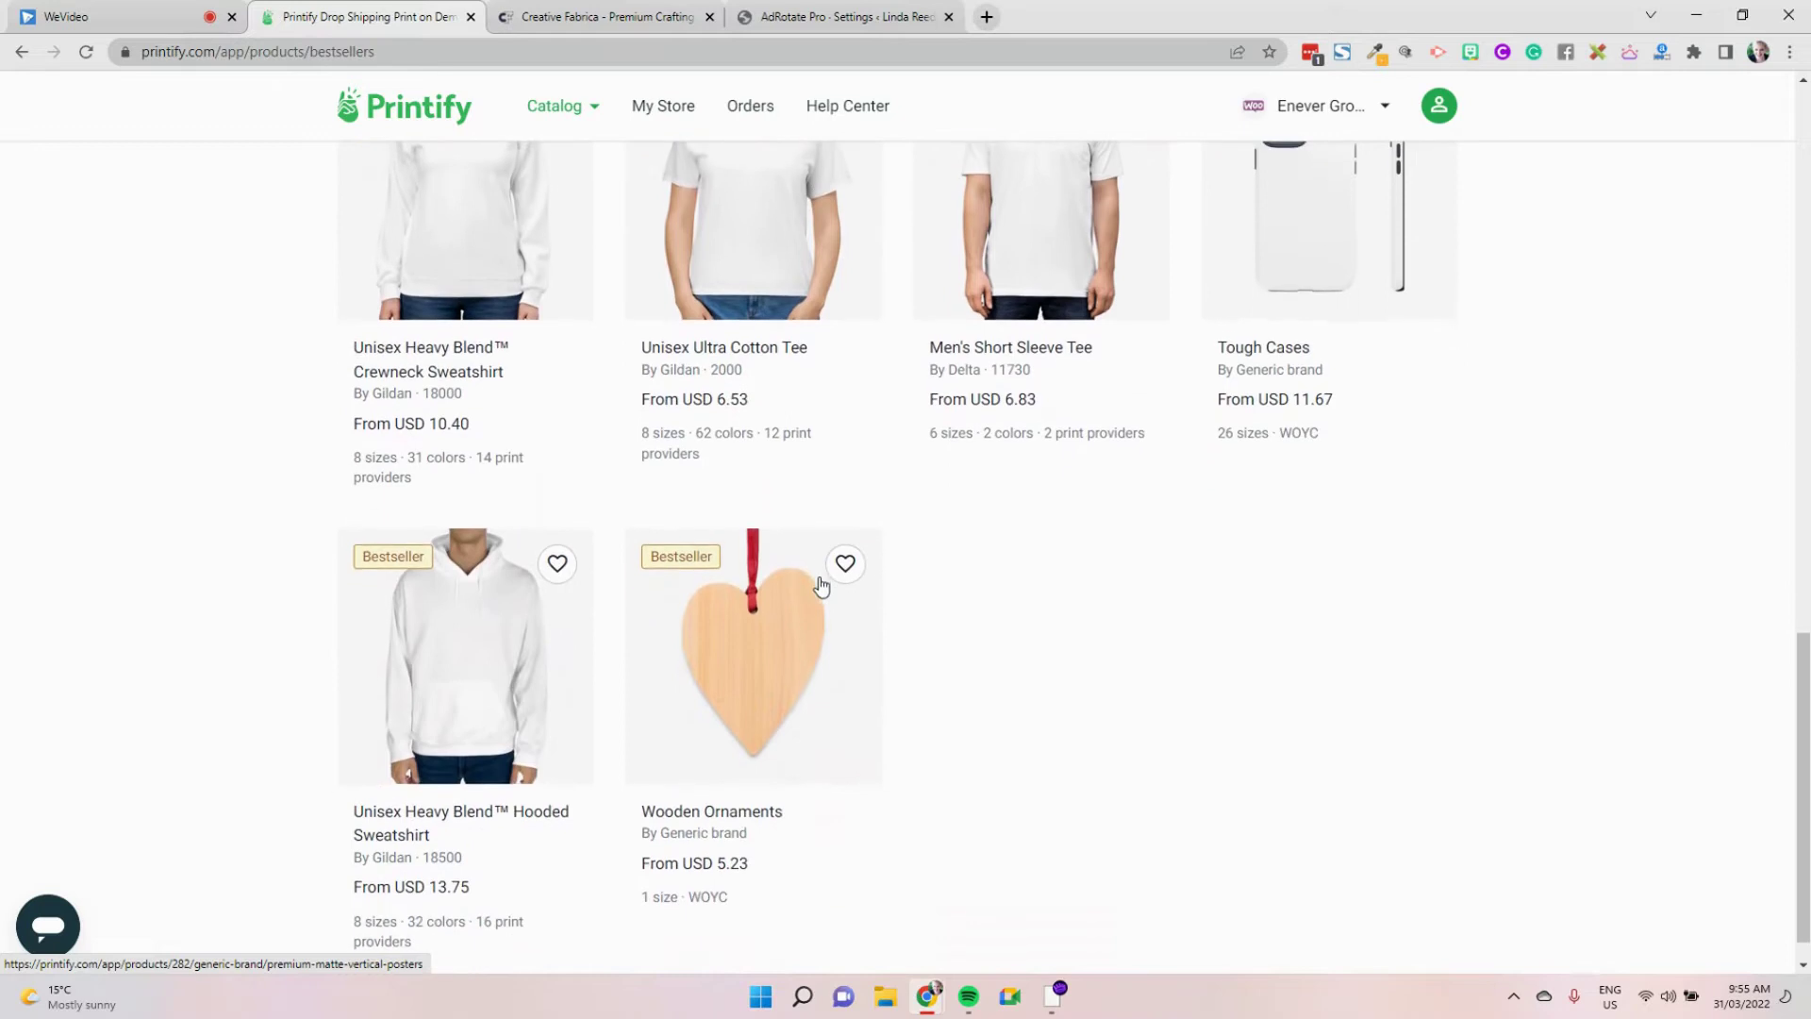
pyautogui.scroll(6, 1376, 441)
pyautogui.scroll(11, 1375, 440)
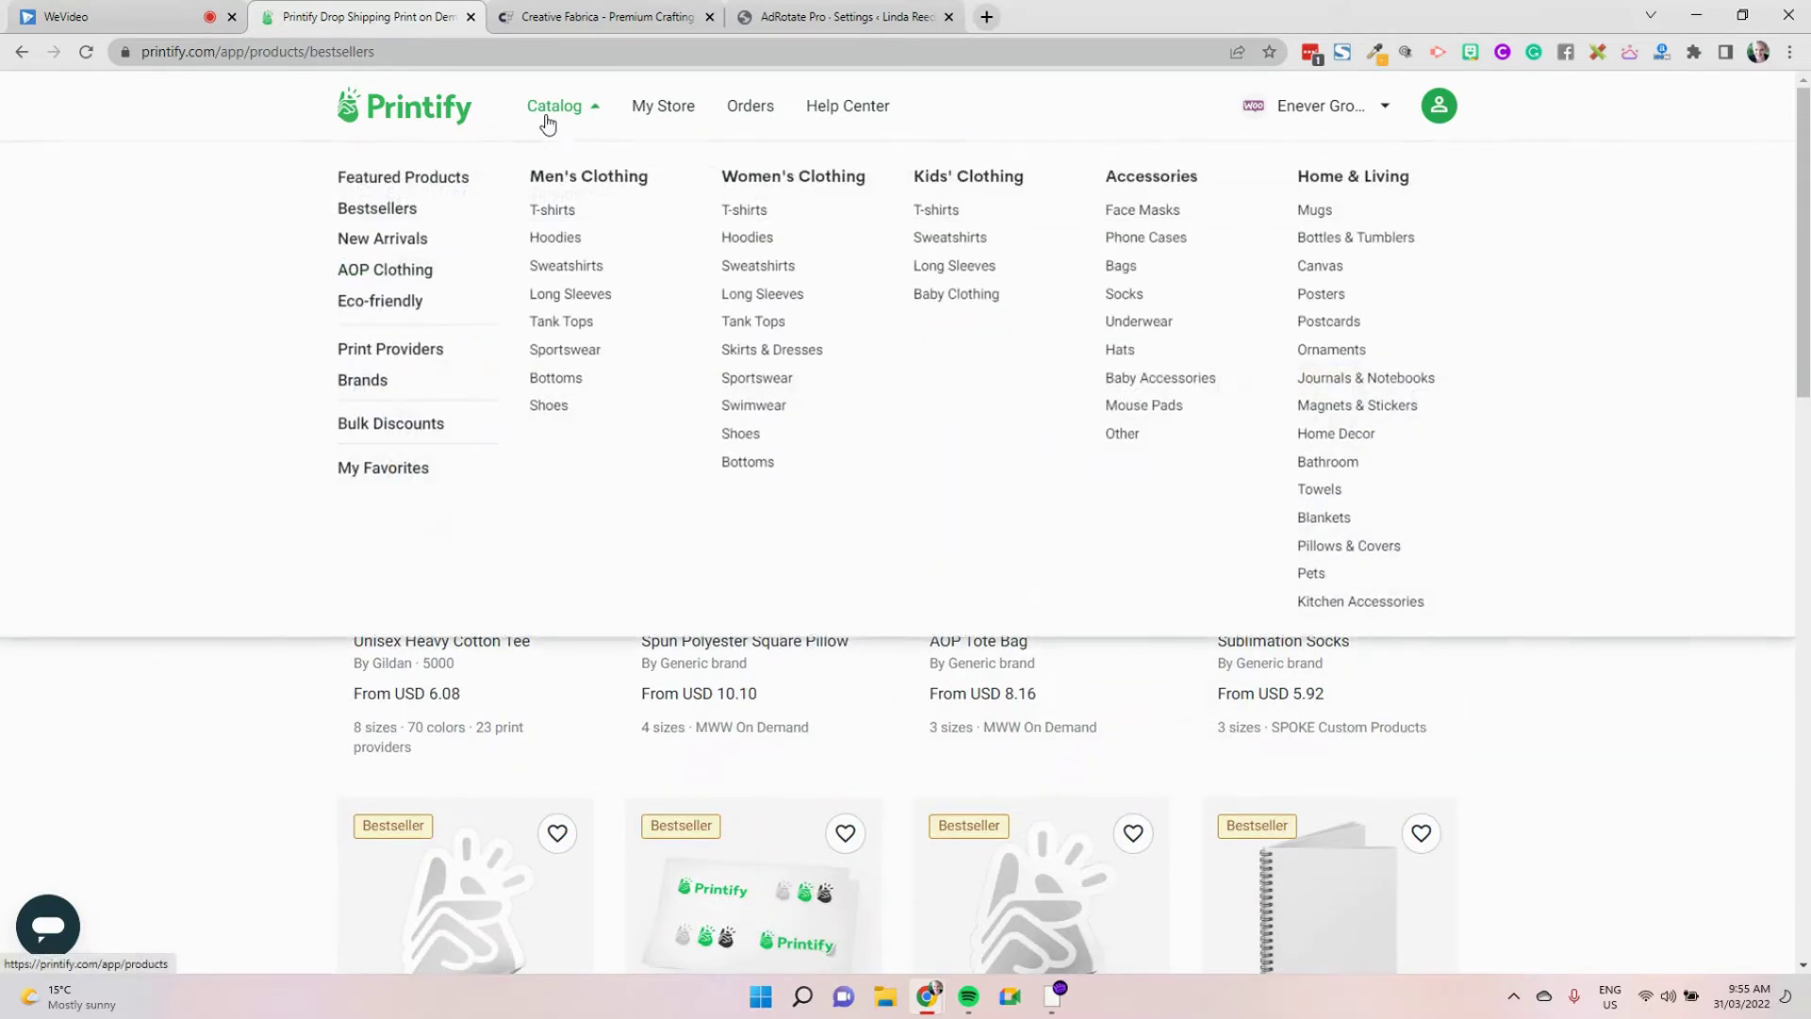
# Go back to Printify's product catalog, open its print providers list and filter it to Australia
pyautogui.click(558, 114)
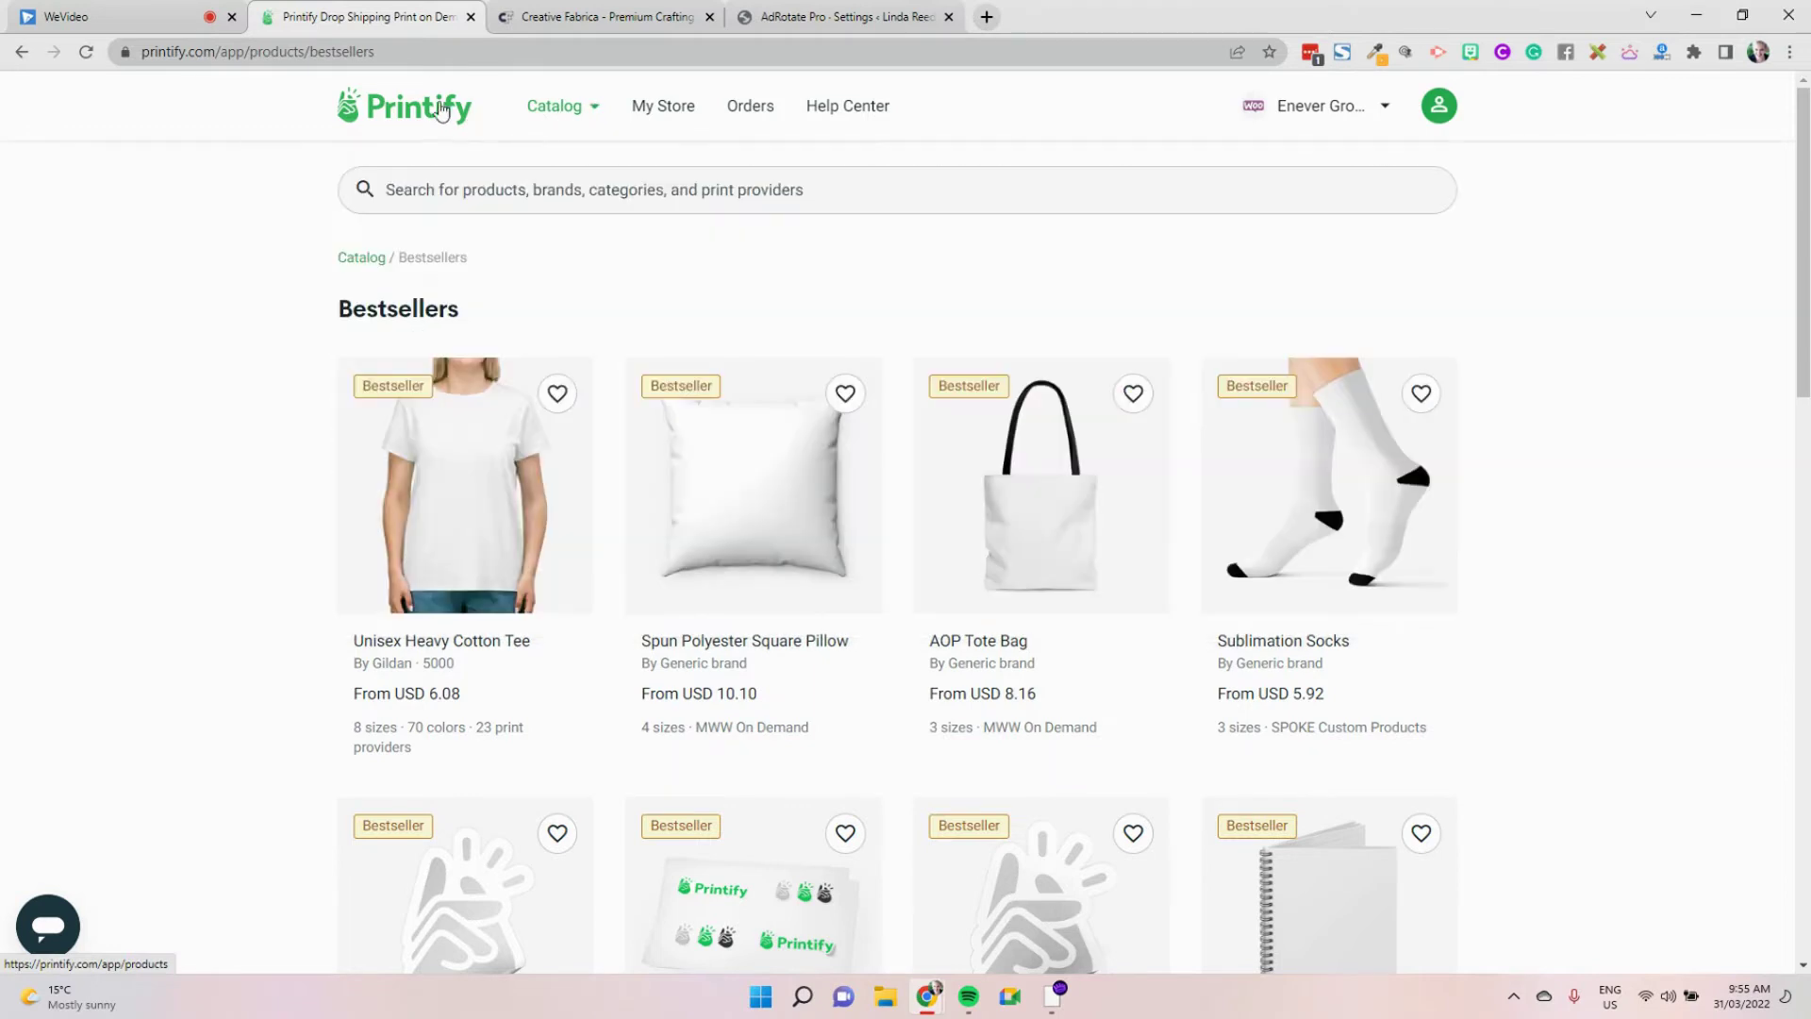
pyautogui.click(394, 100)
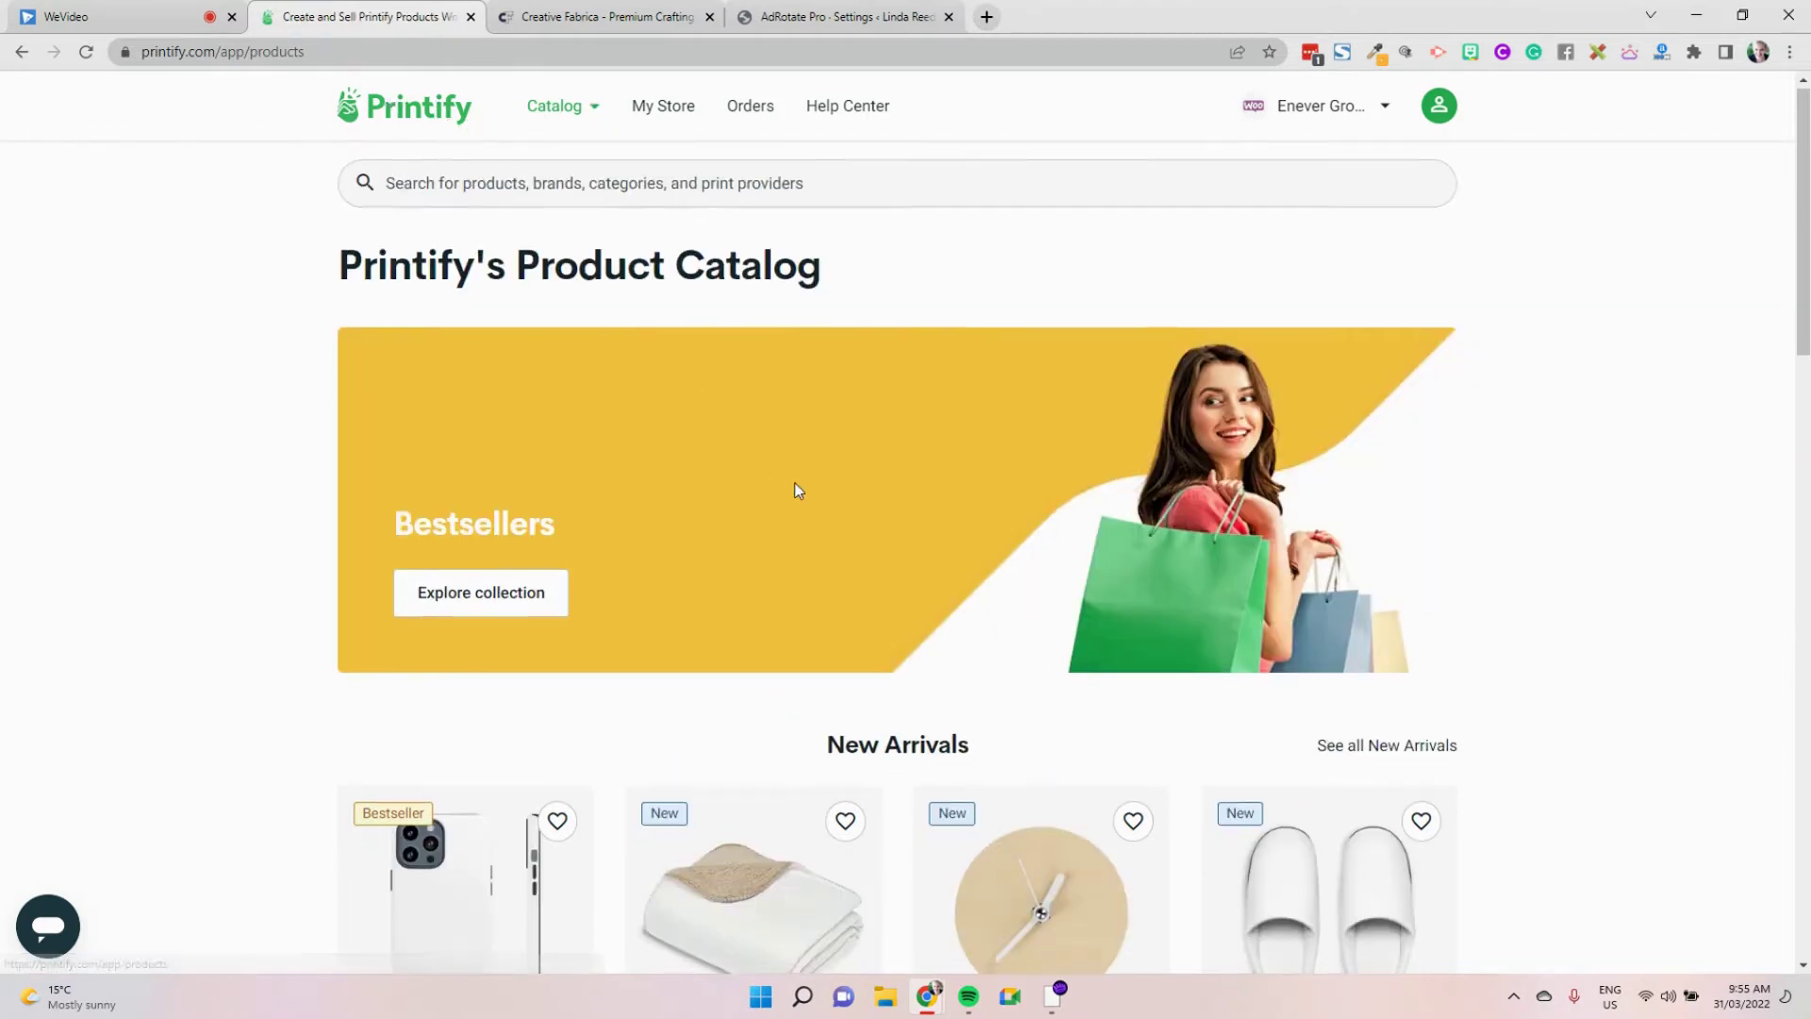
pyautogui.scroll(-9, 811, 510)
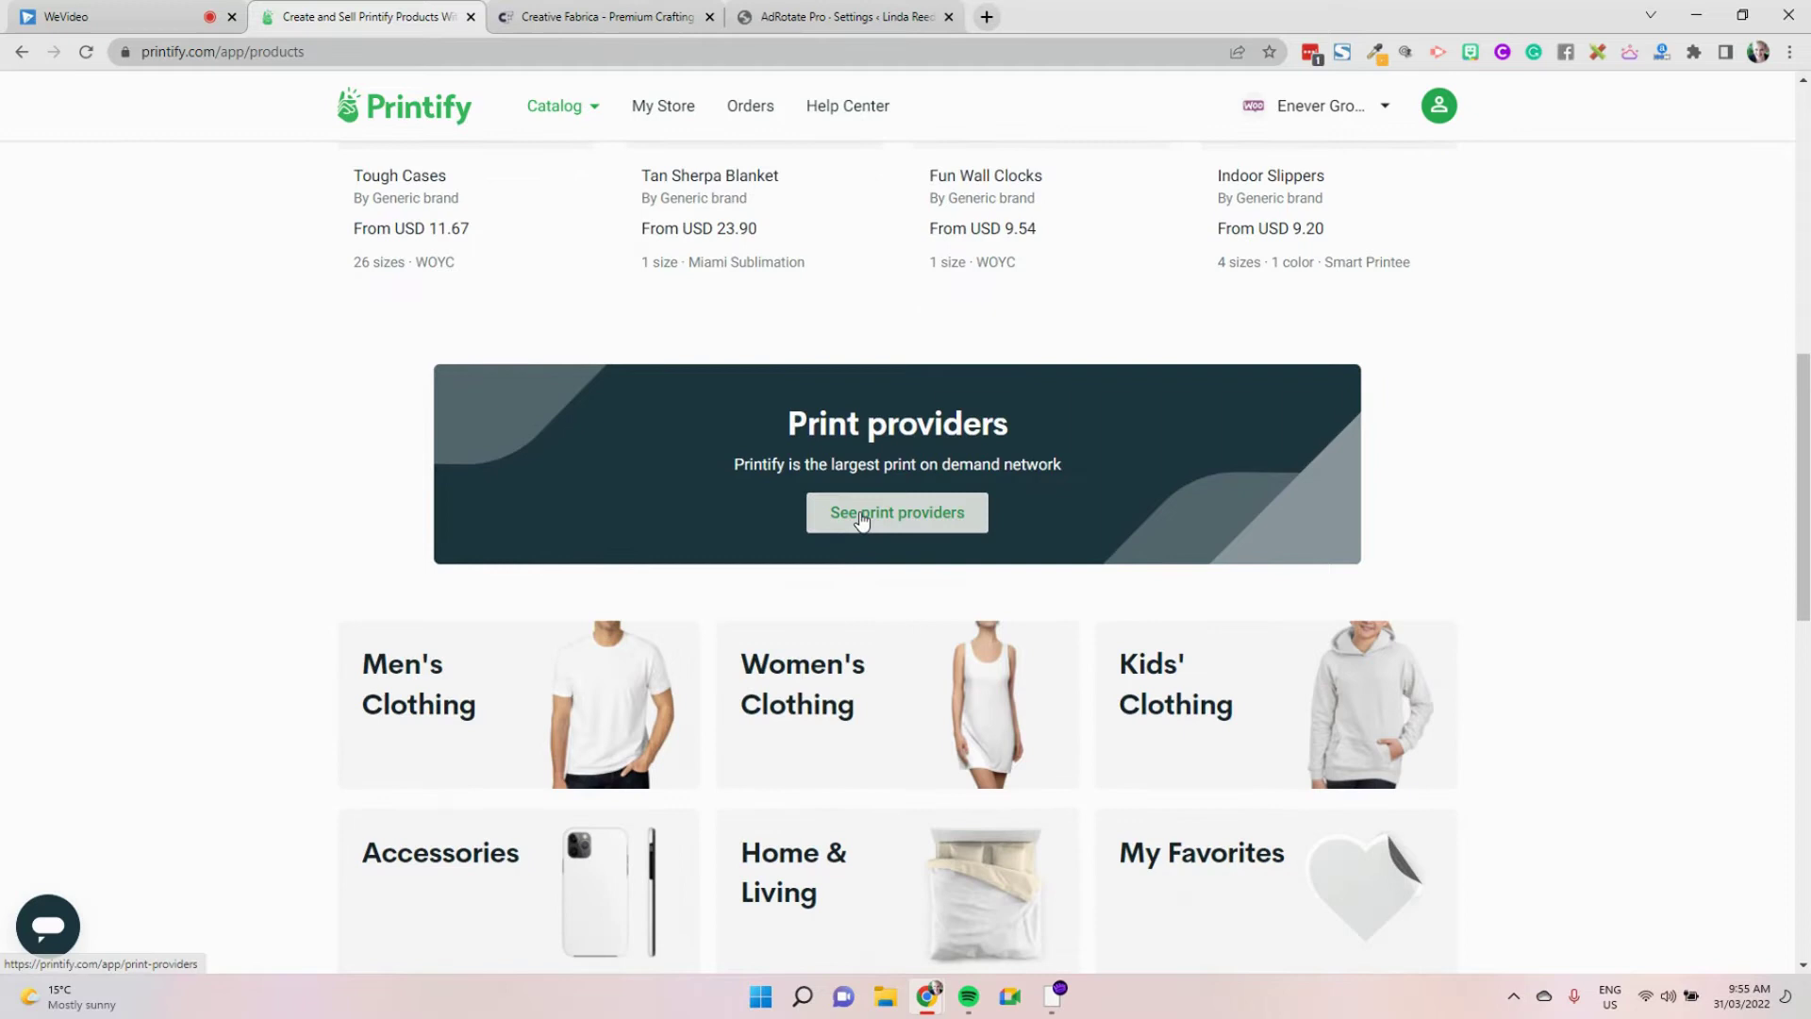
pyautogui.click(862, 520)
pyautogui.scroll(-3, 858, 518)
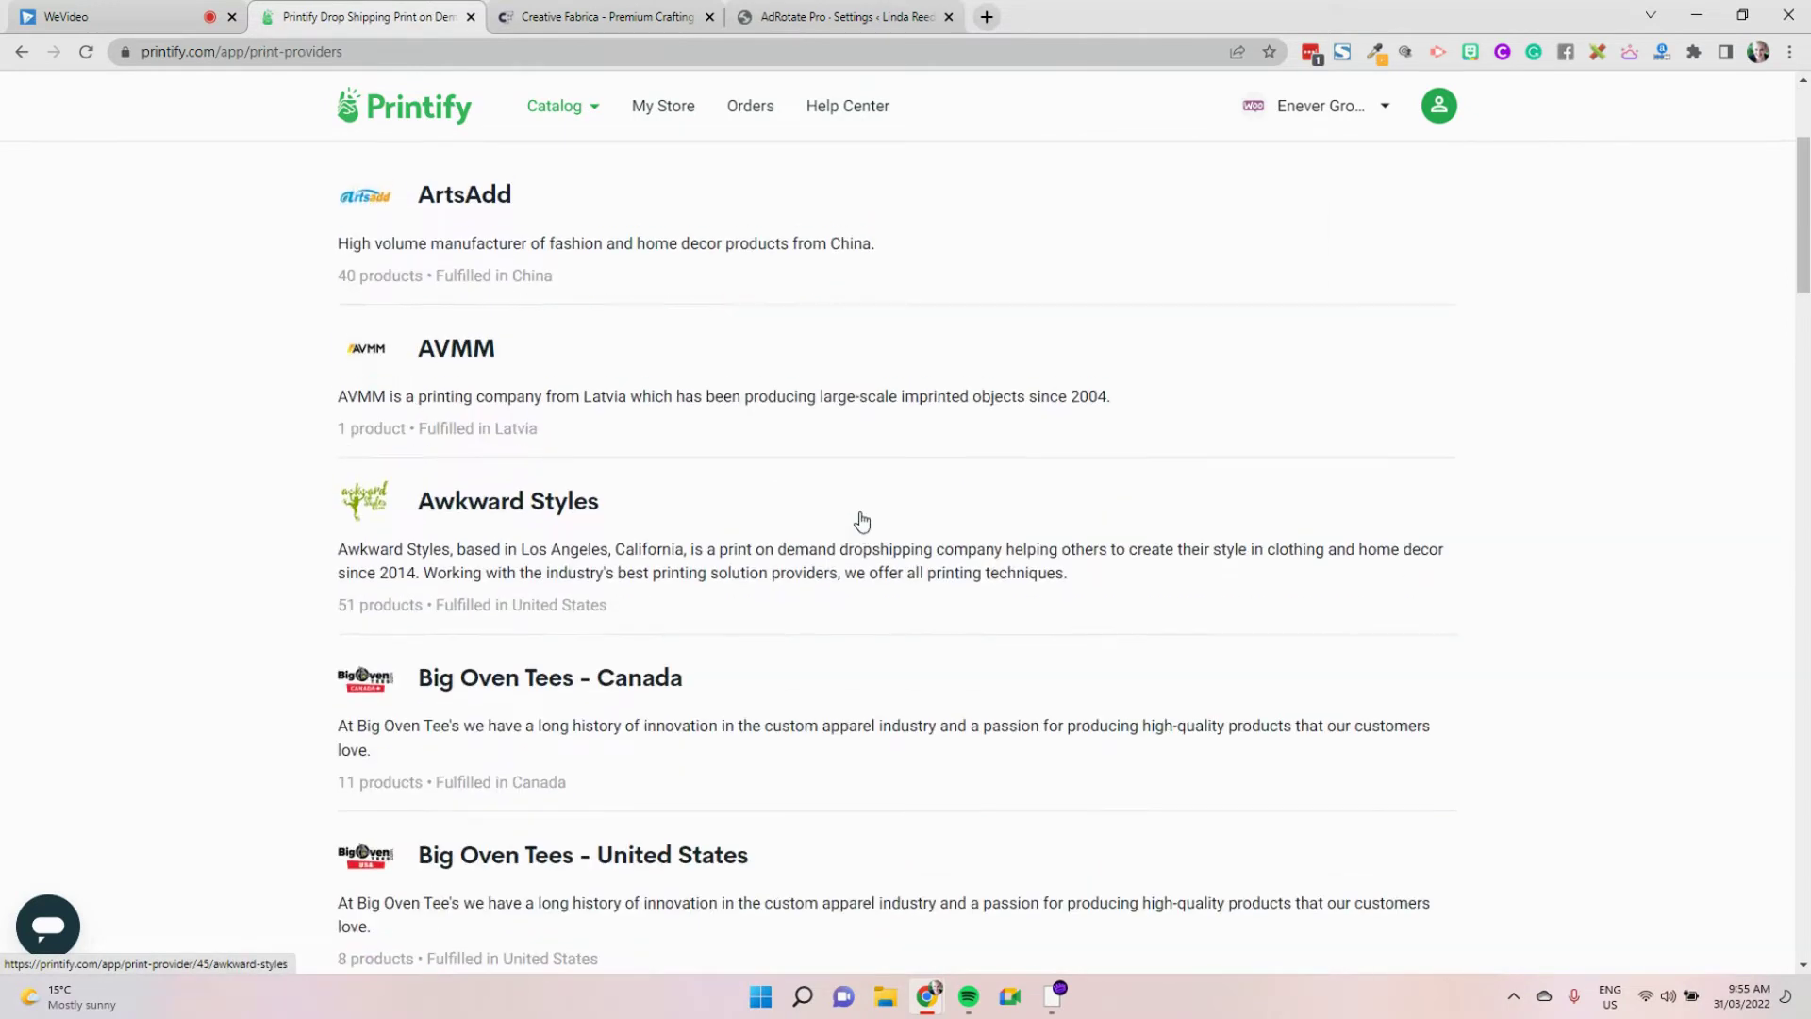
pyautogui.scroll(3, 856, 517)
pyautogui.click(510, 377)
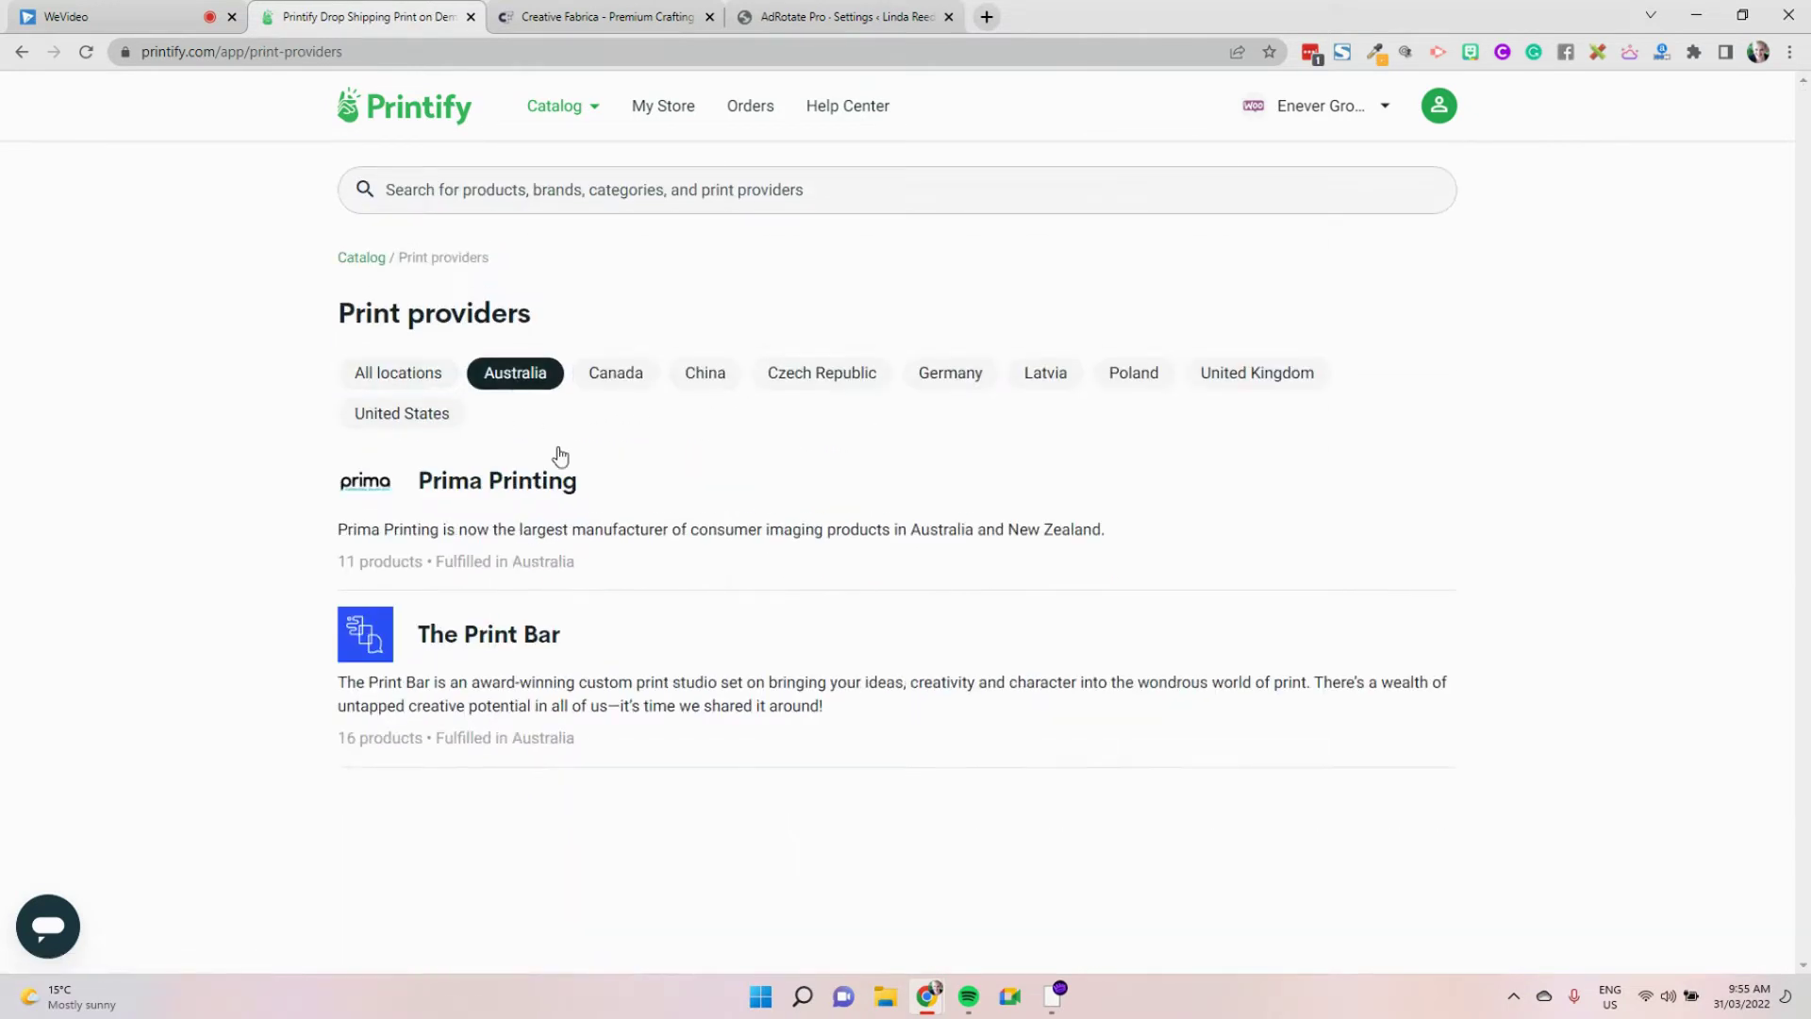
# Open The Print Bar's product range and go to its Cotton Tote Bag
pyautogui.click(623, 647)
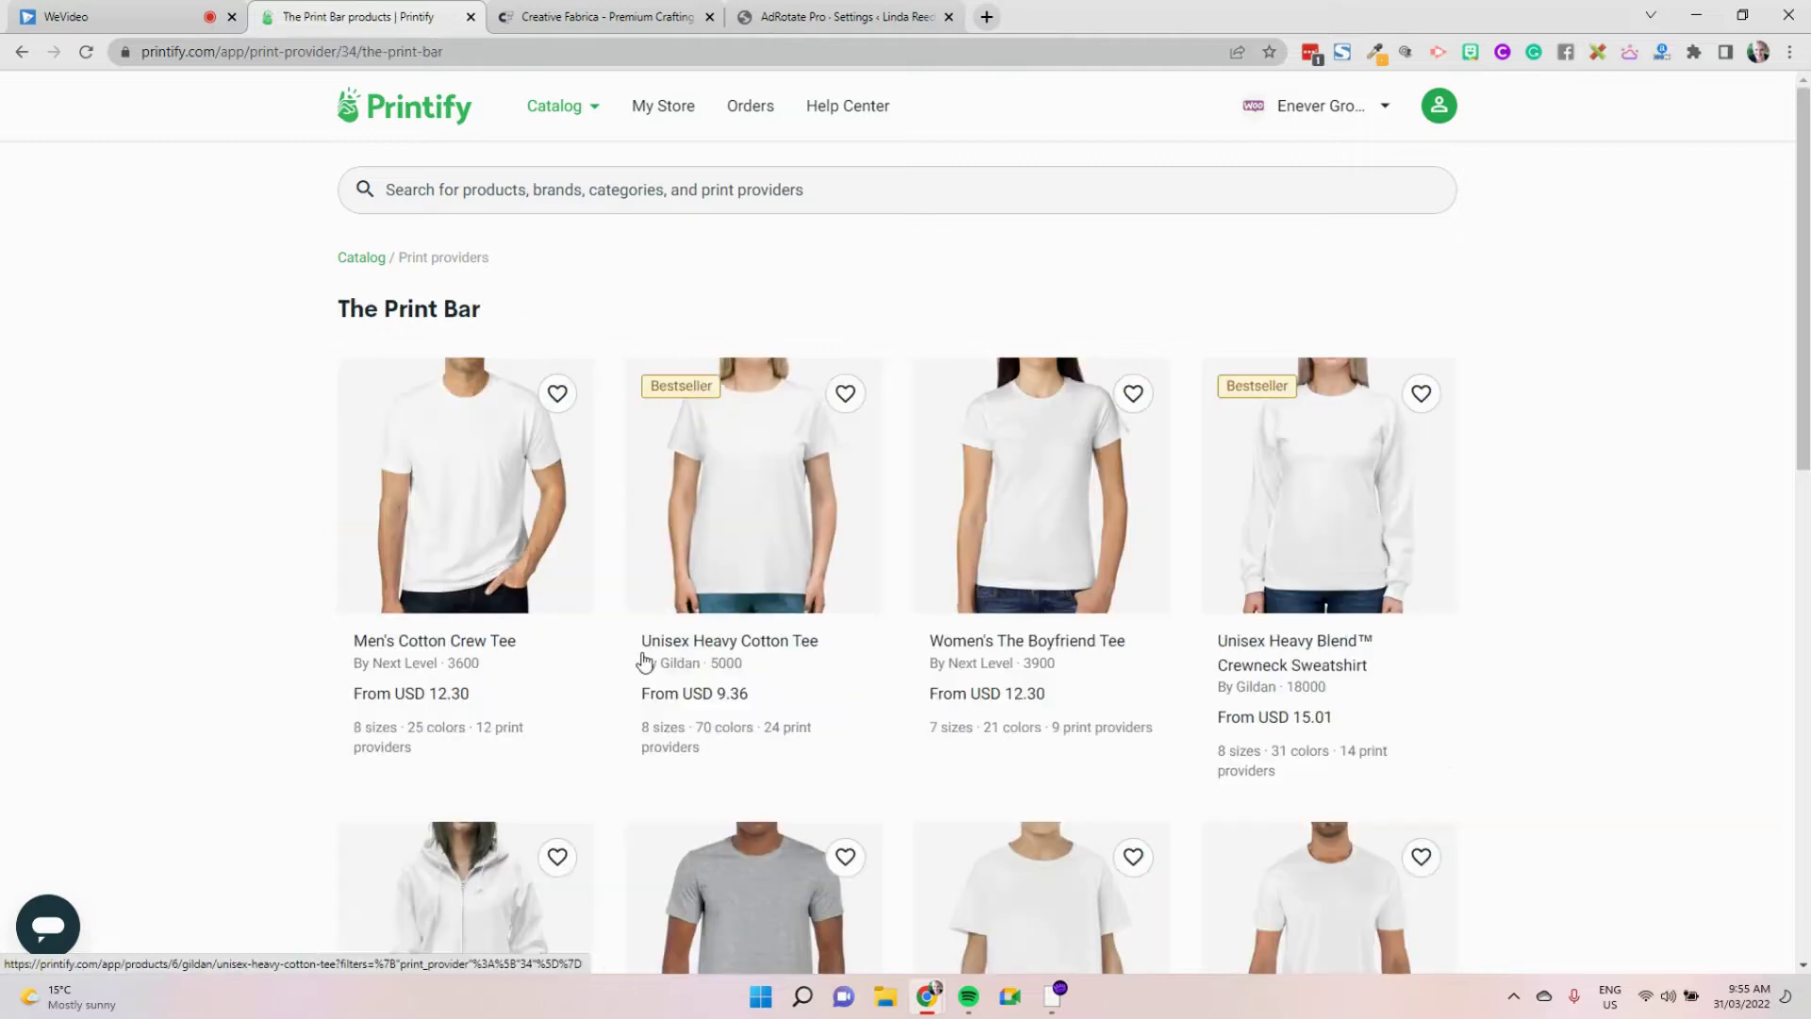
pyautogui.scroll(-5, 811, 679)
pyautogui.scroll(-7, 819, 694)
pyautogui.click(479, 741)
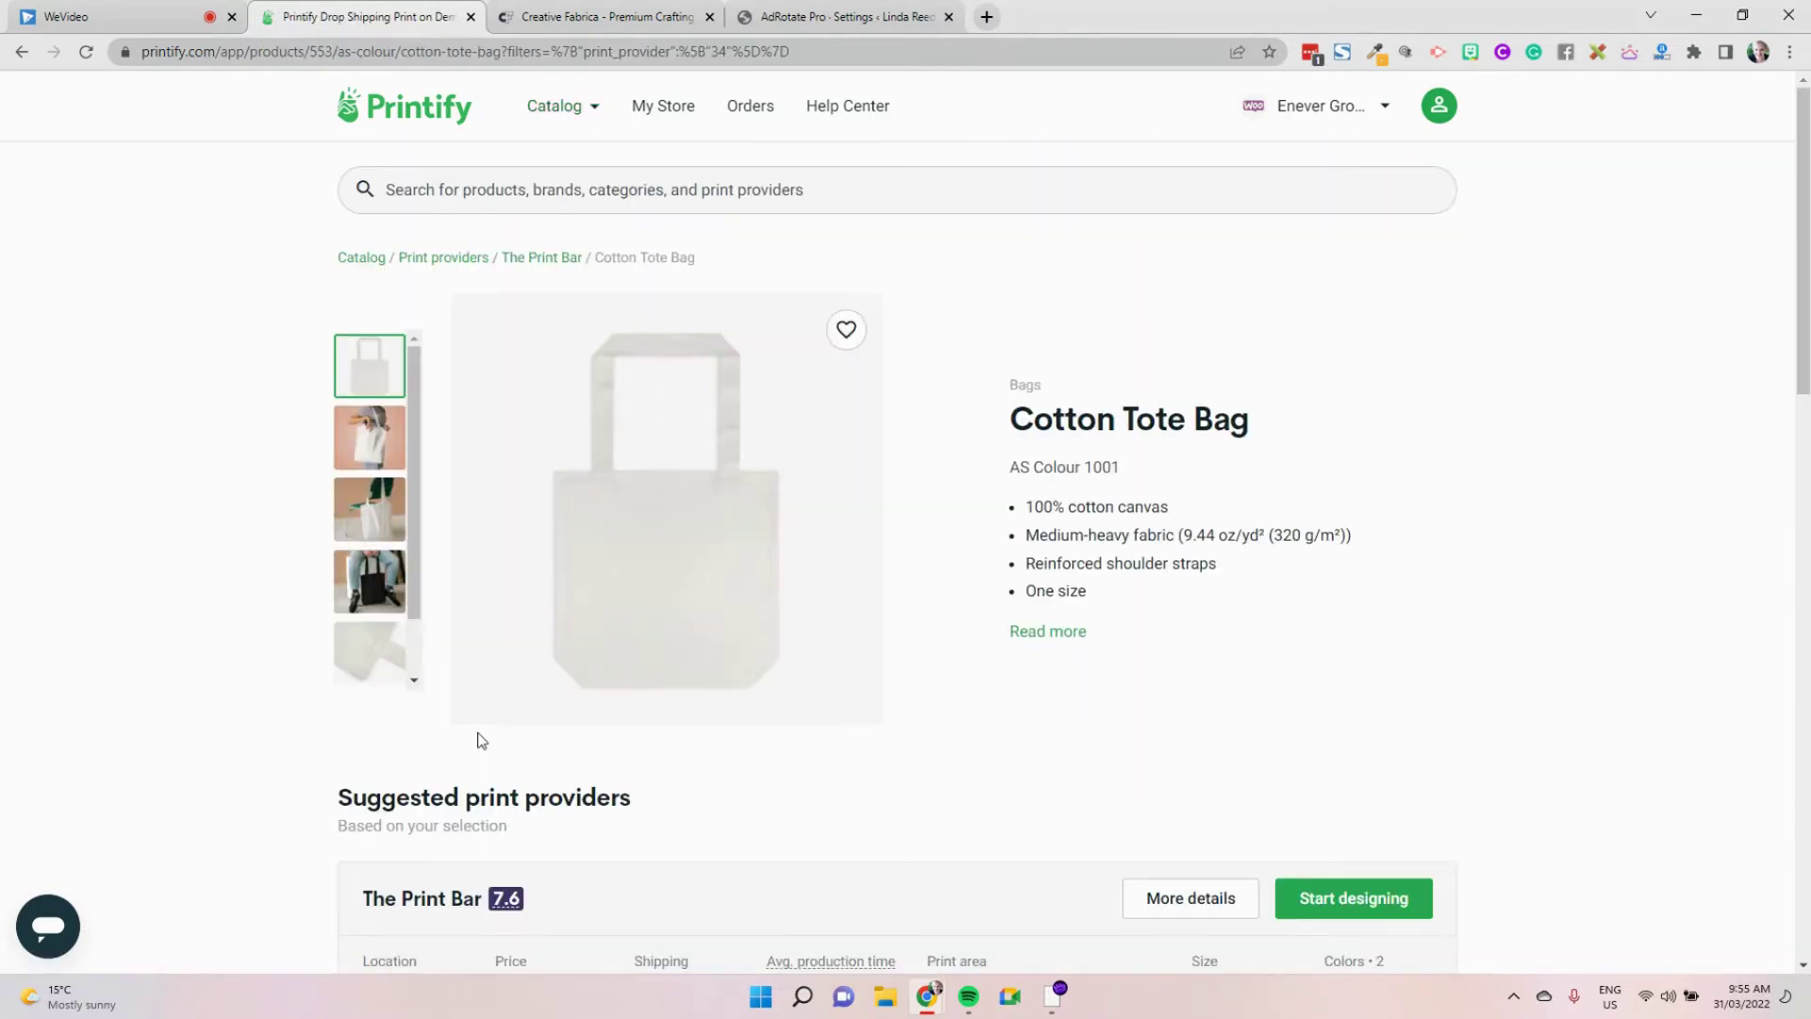
# Review the Cotton Tote Bag's suggested print provider, price, shipping, production time, print area, colors and key features
pyautogui.scroll(-3, 1629, 918)
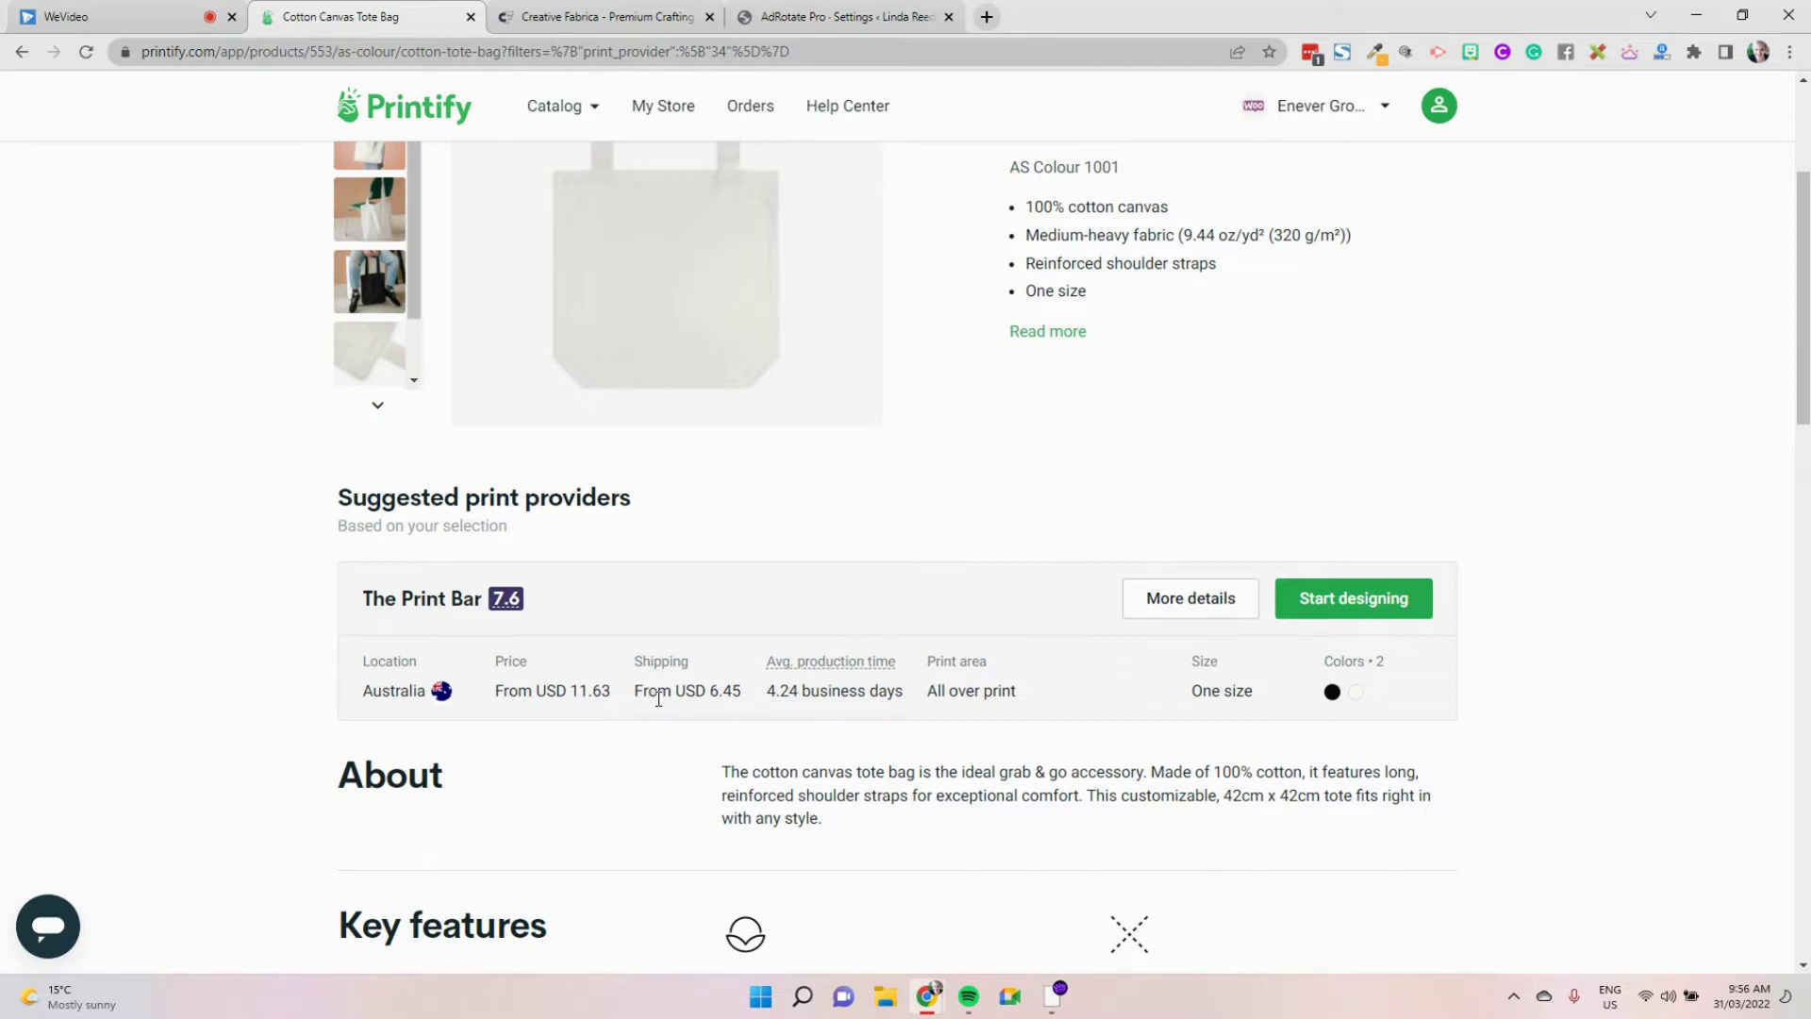
pyautogui.scroll(-5, 658, 699)
pyautogui.scroll(5, 658, 699)
pyautogui.scroll(-2, 659, 699)
pyautogui.scroll(5, 658, 699)
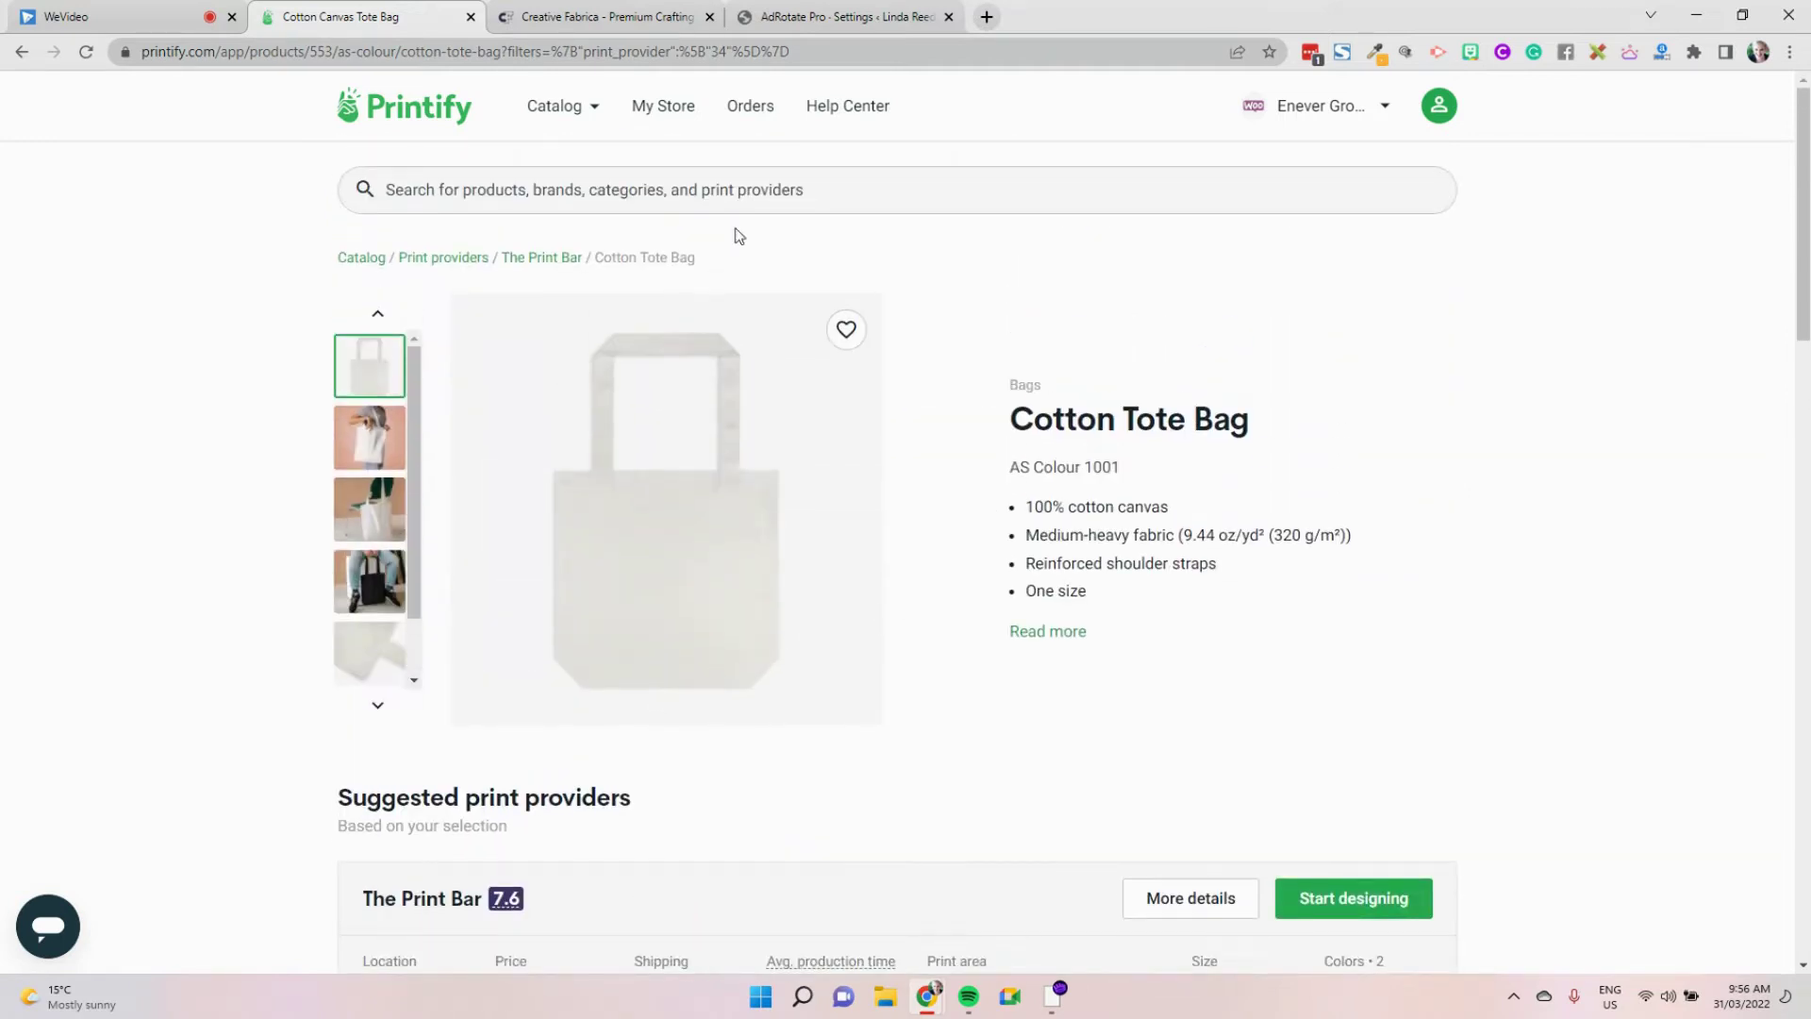
# Switch to Creative Fabrica and search all of its resources for "inspriation"
pyautogui.click(611, 17)
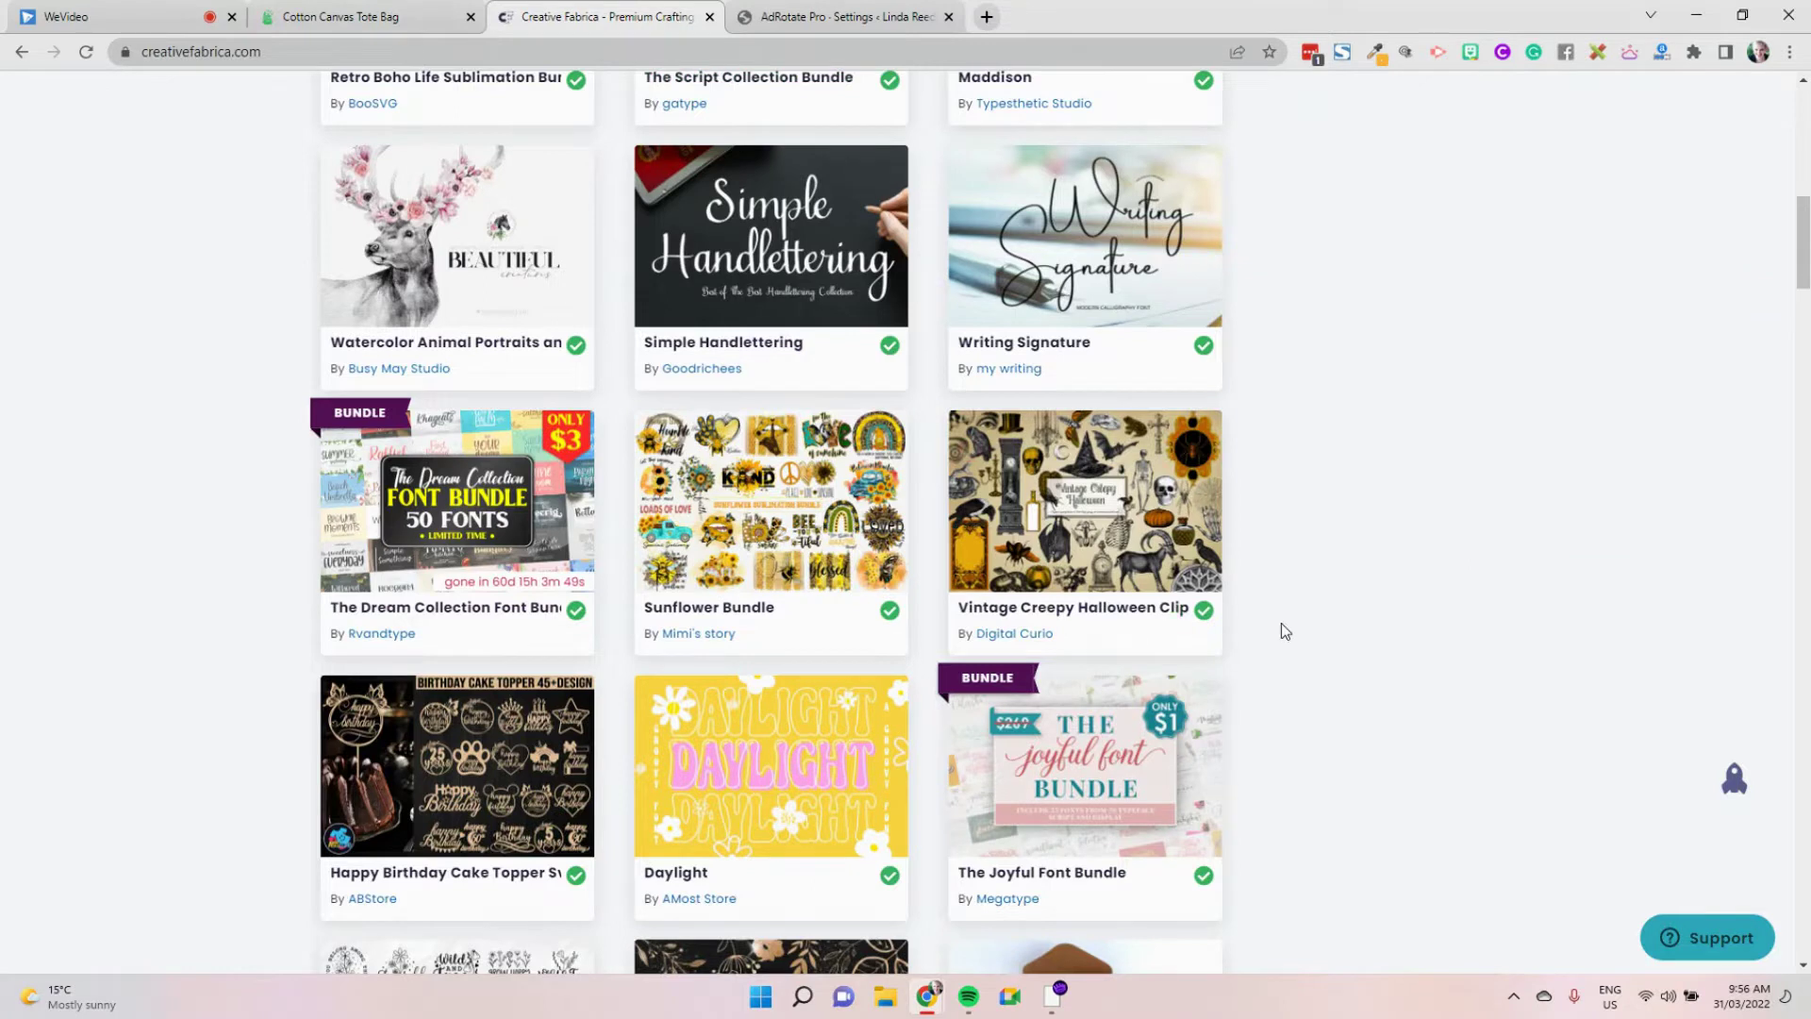
pyautogui.scroll(5, 1287, 628)
pyautogui.scroll(6, 1299, 633)
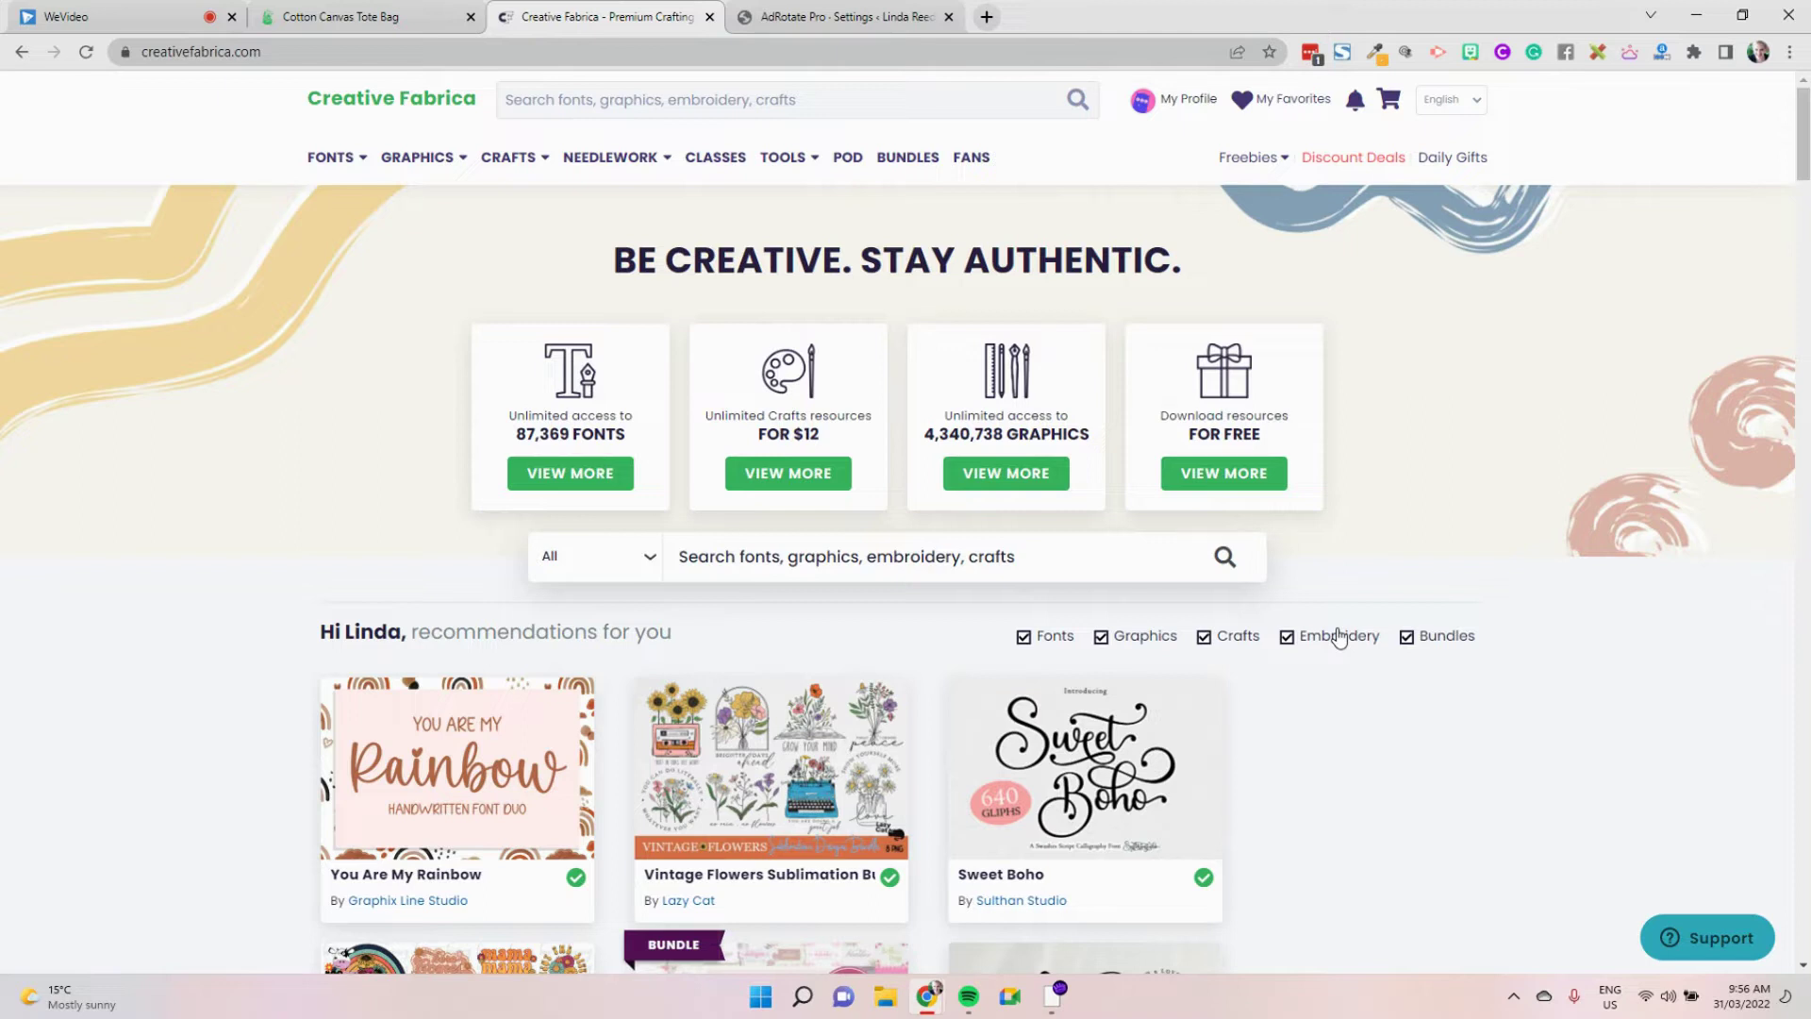
pyautogui.click(945, 558)
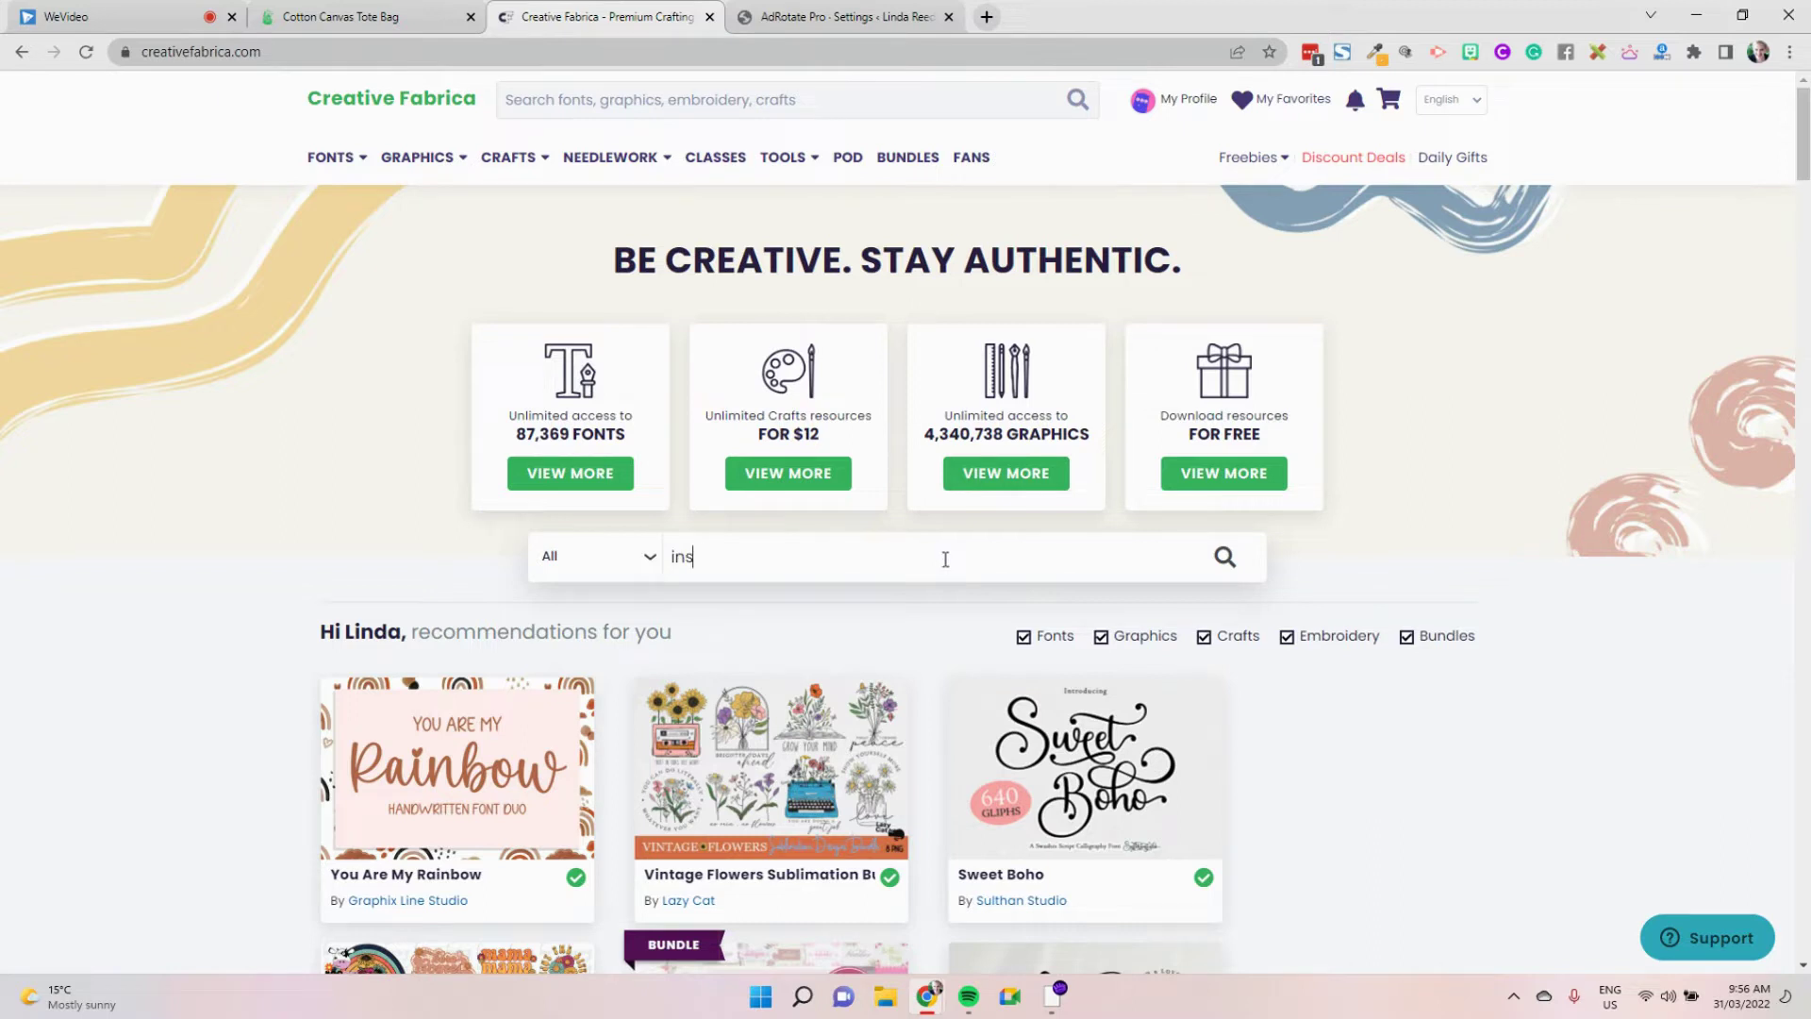
pyautogui.write('inspriation')
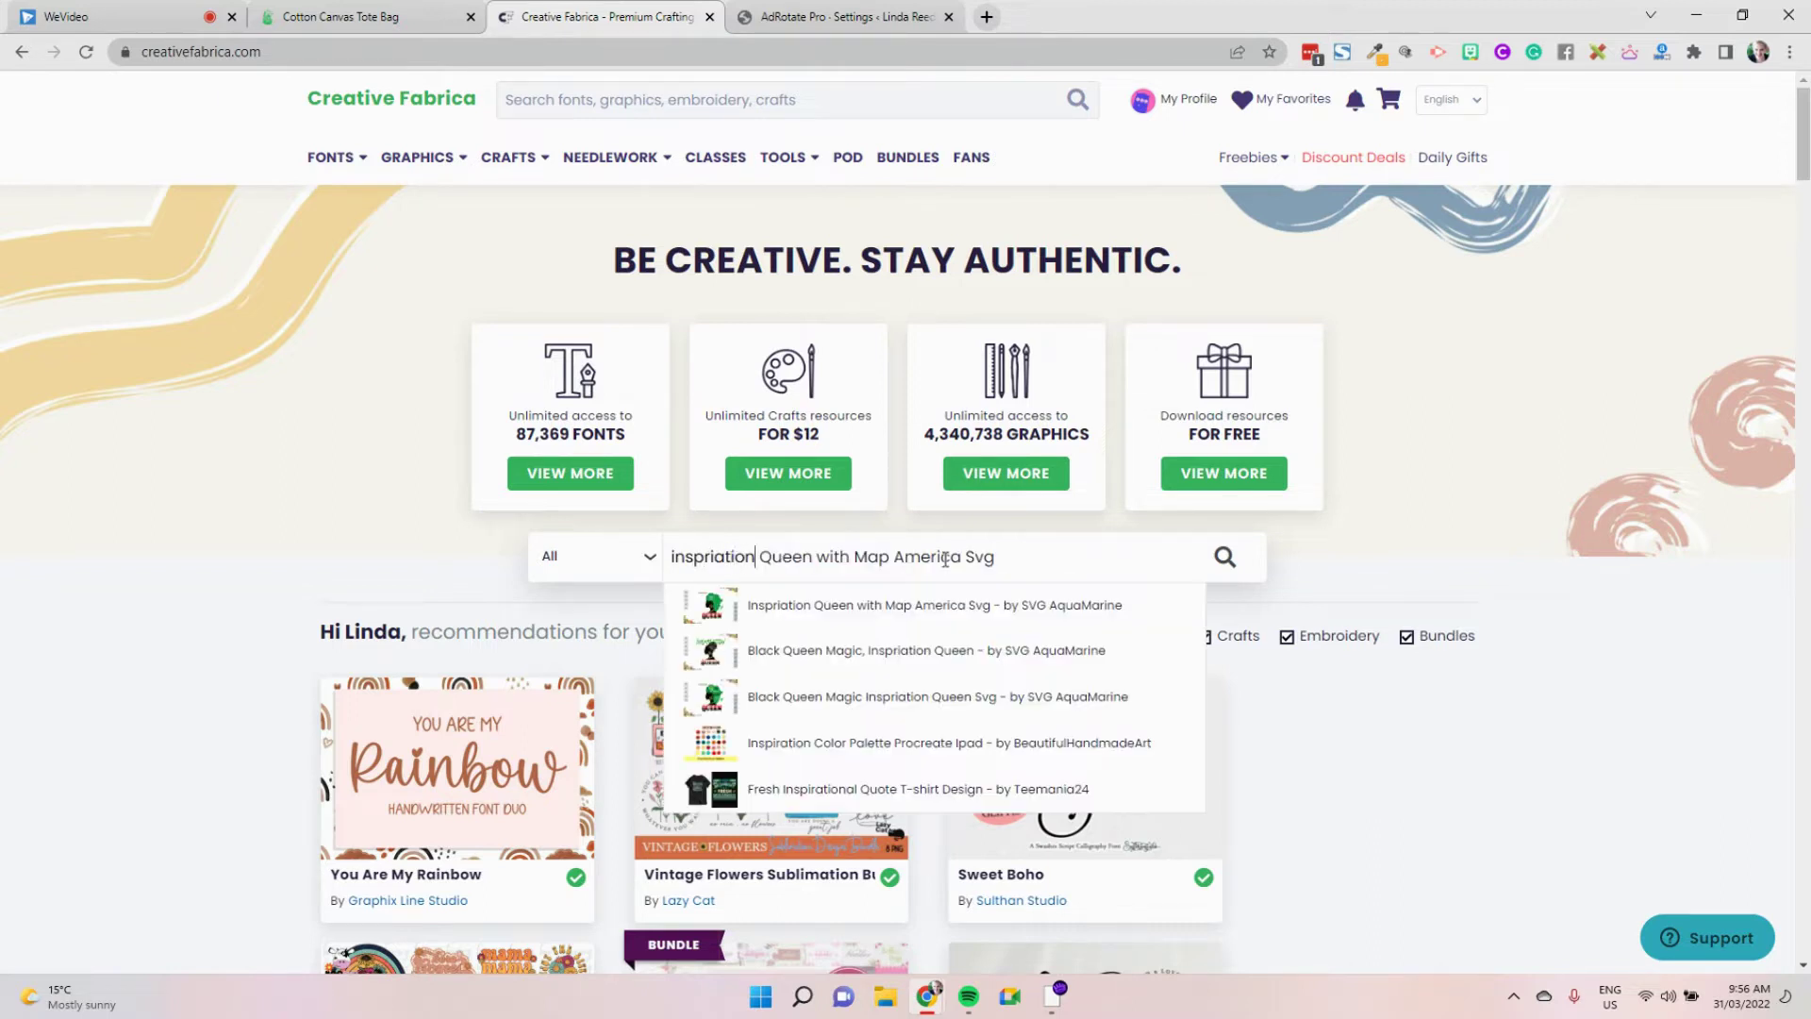
pyautogui.press('Return')
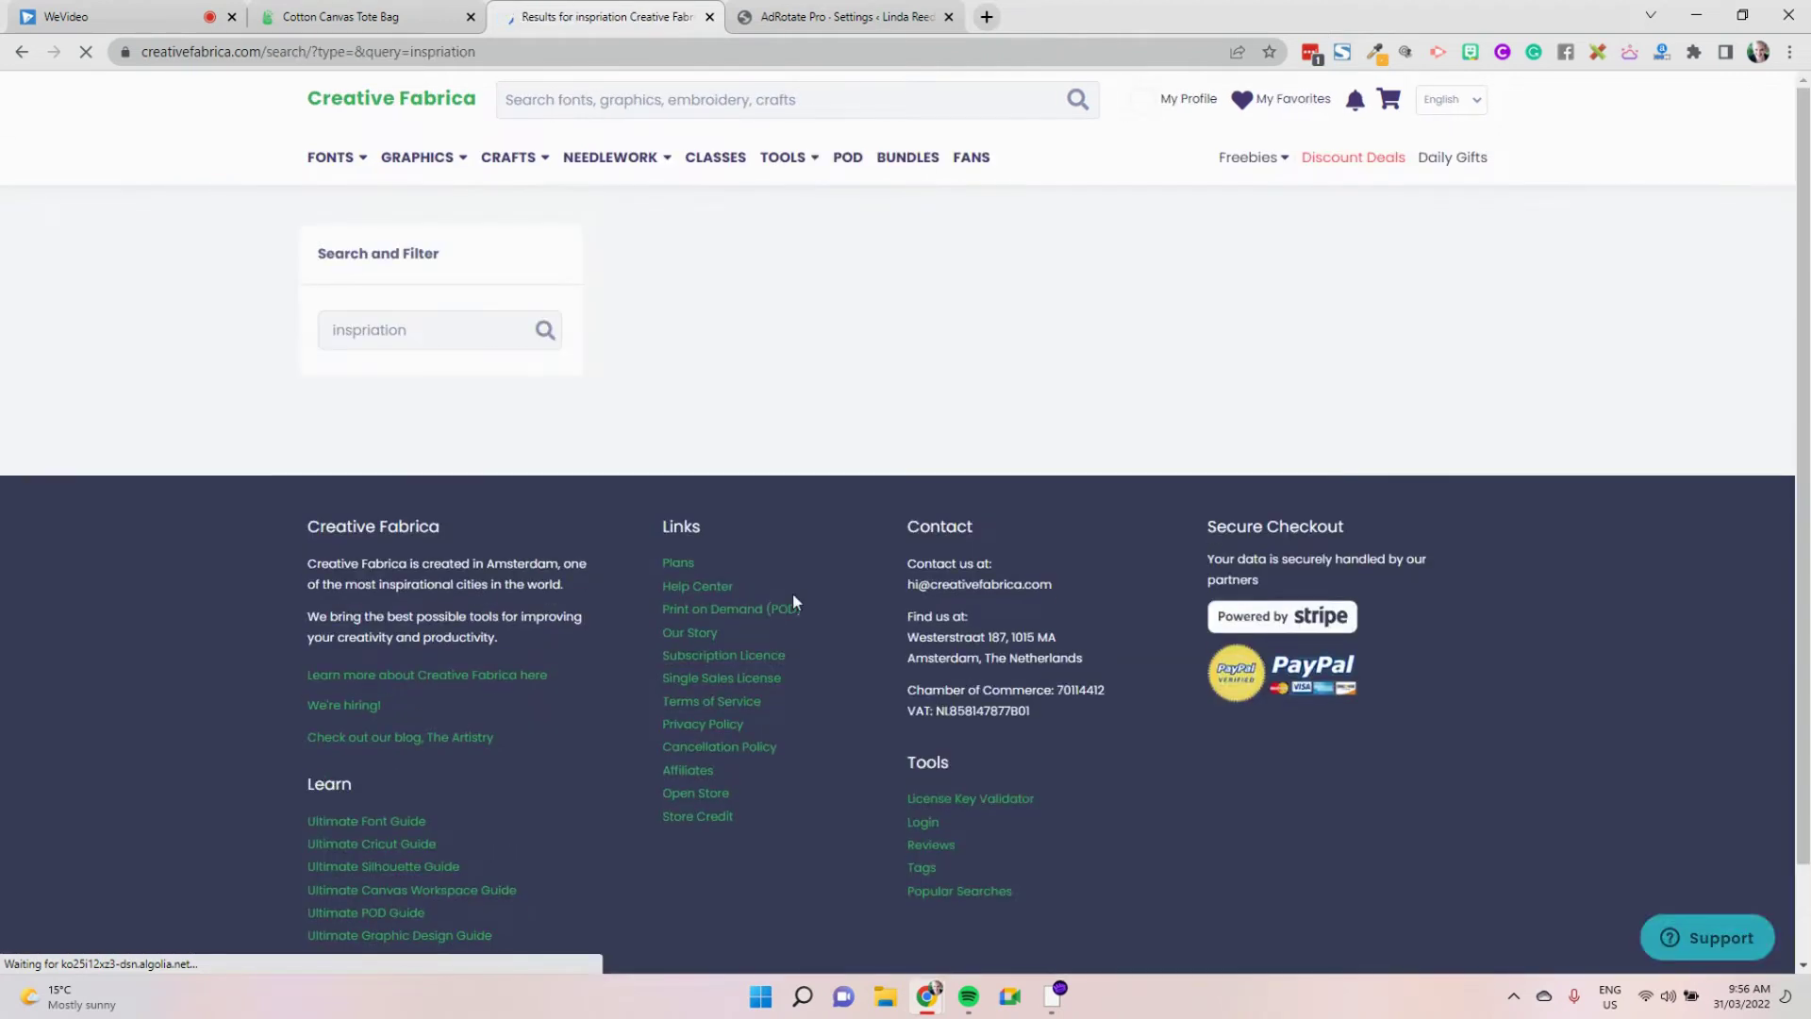
# Examine the search results for inspirational quote designs and bundles suited to t-shirts, mugs and tote bags
pyautogui.scroll(-2, 1508, 613)
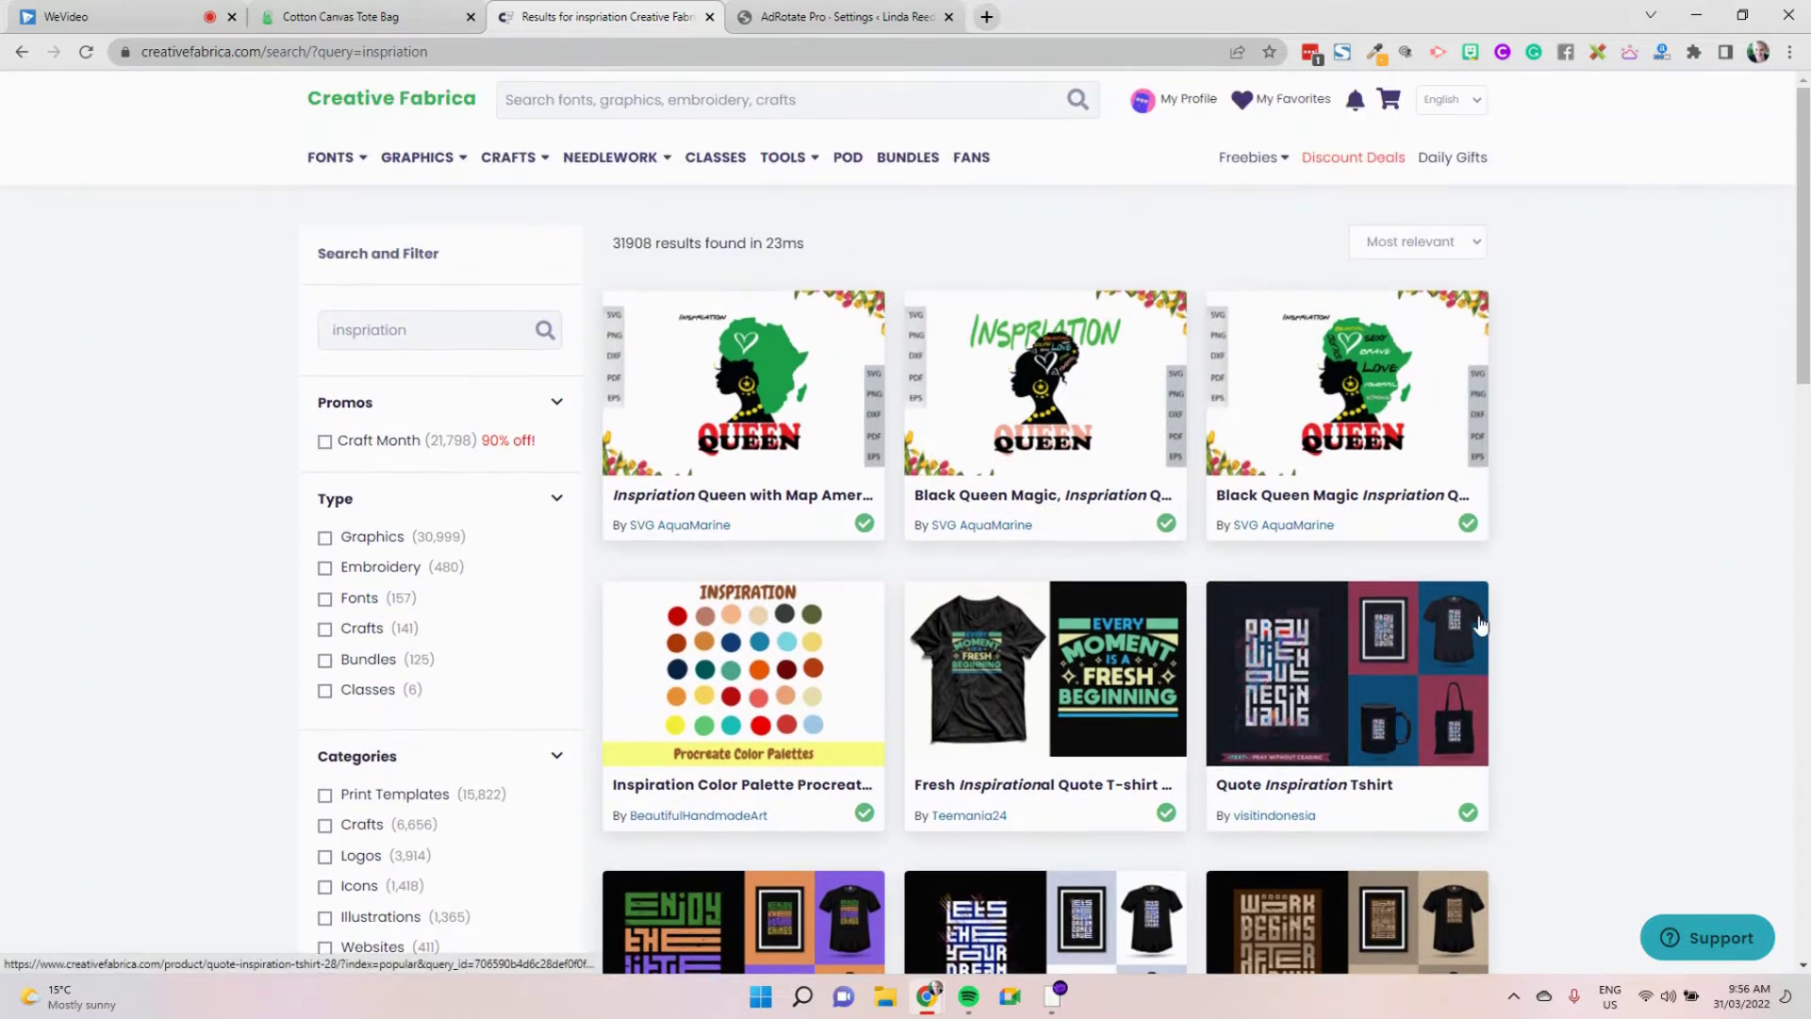
pyautogui.scroll(-10, 1415, 638)
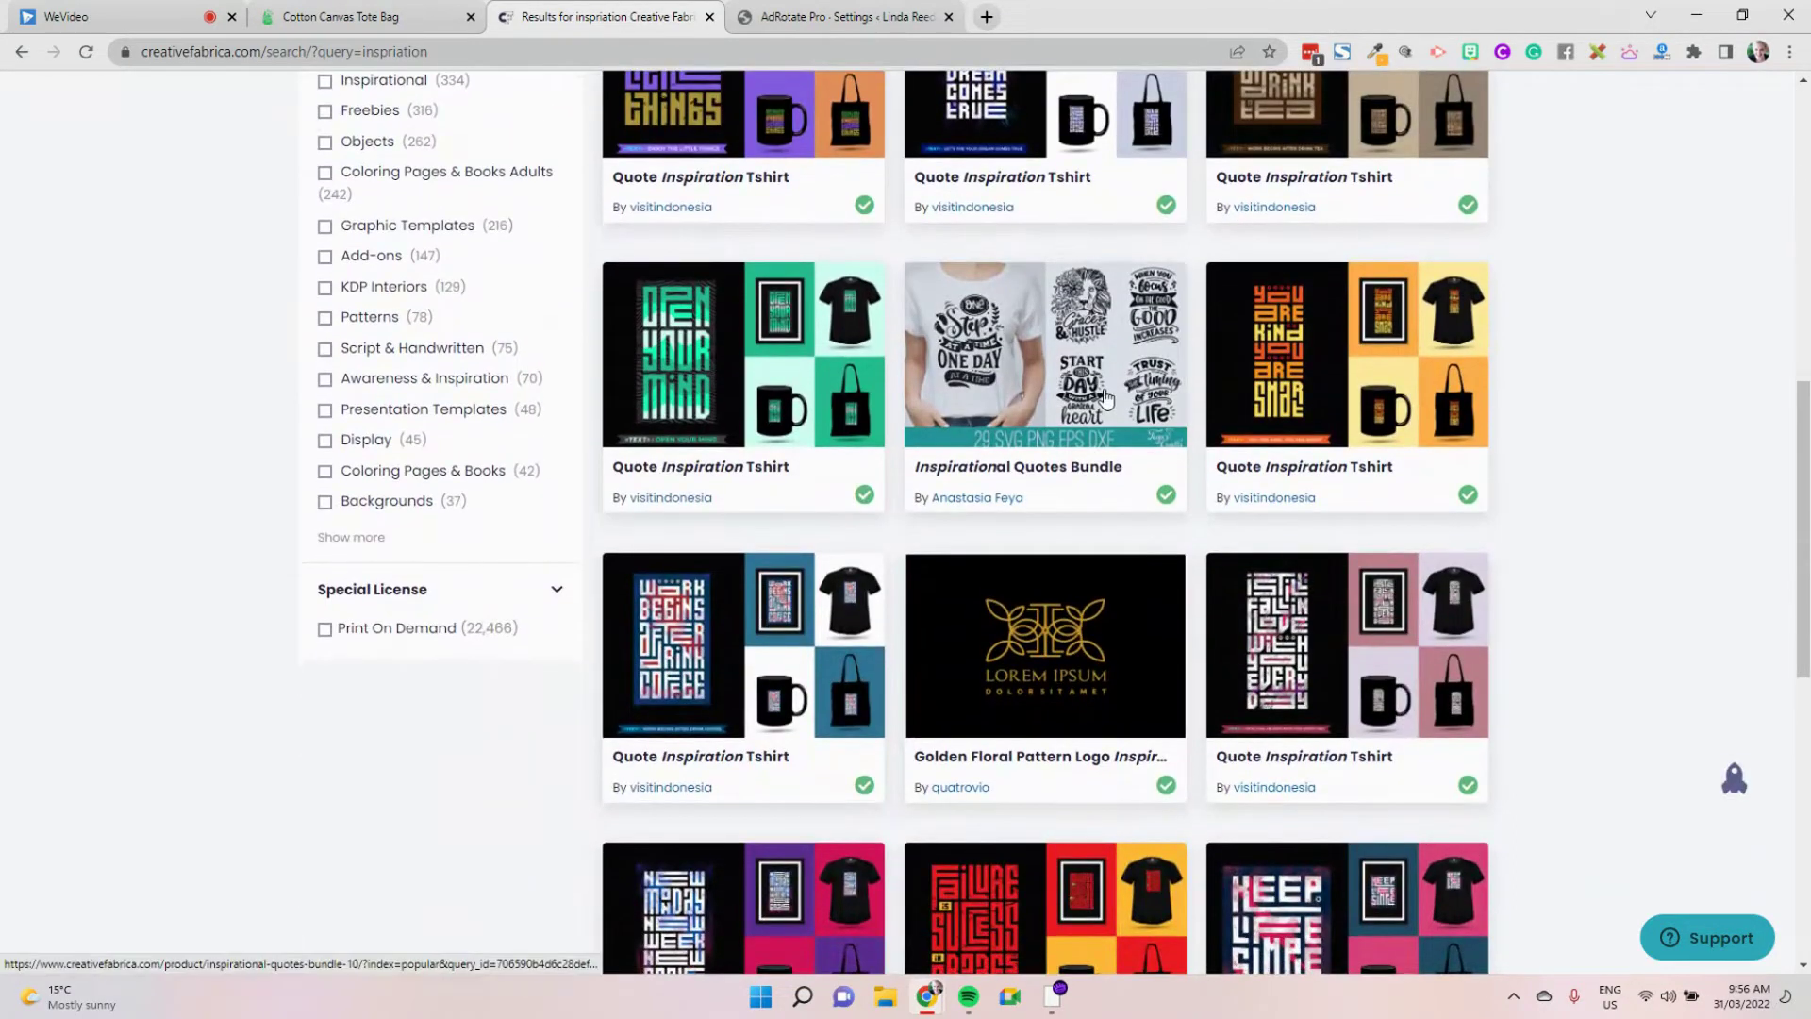
pyautogui.scroll(-5, 1155, 485)
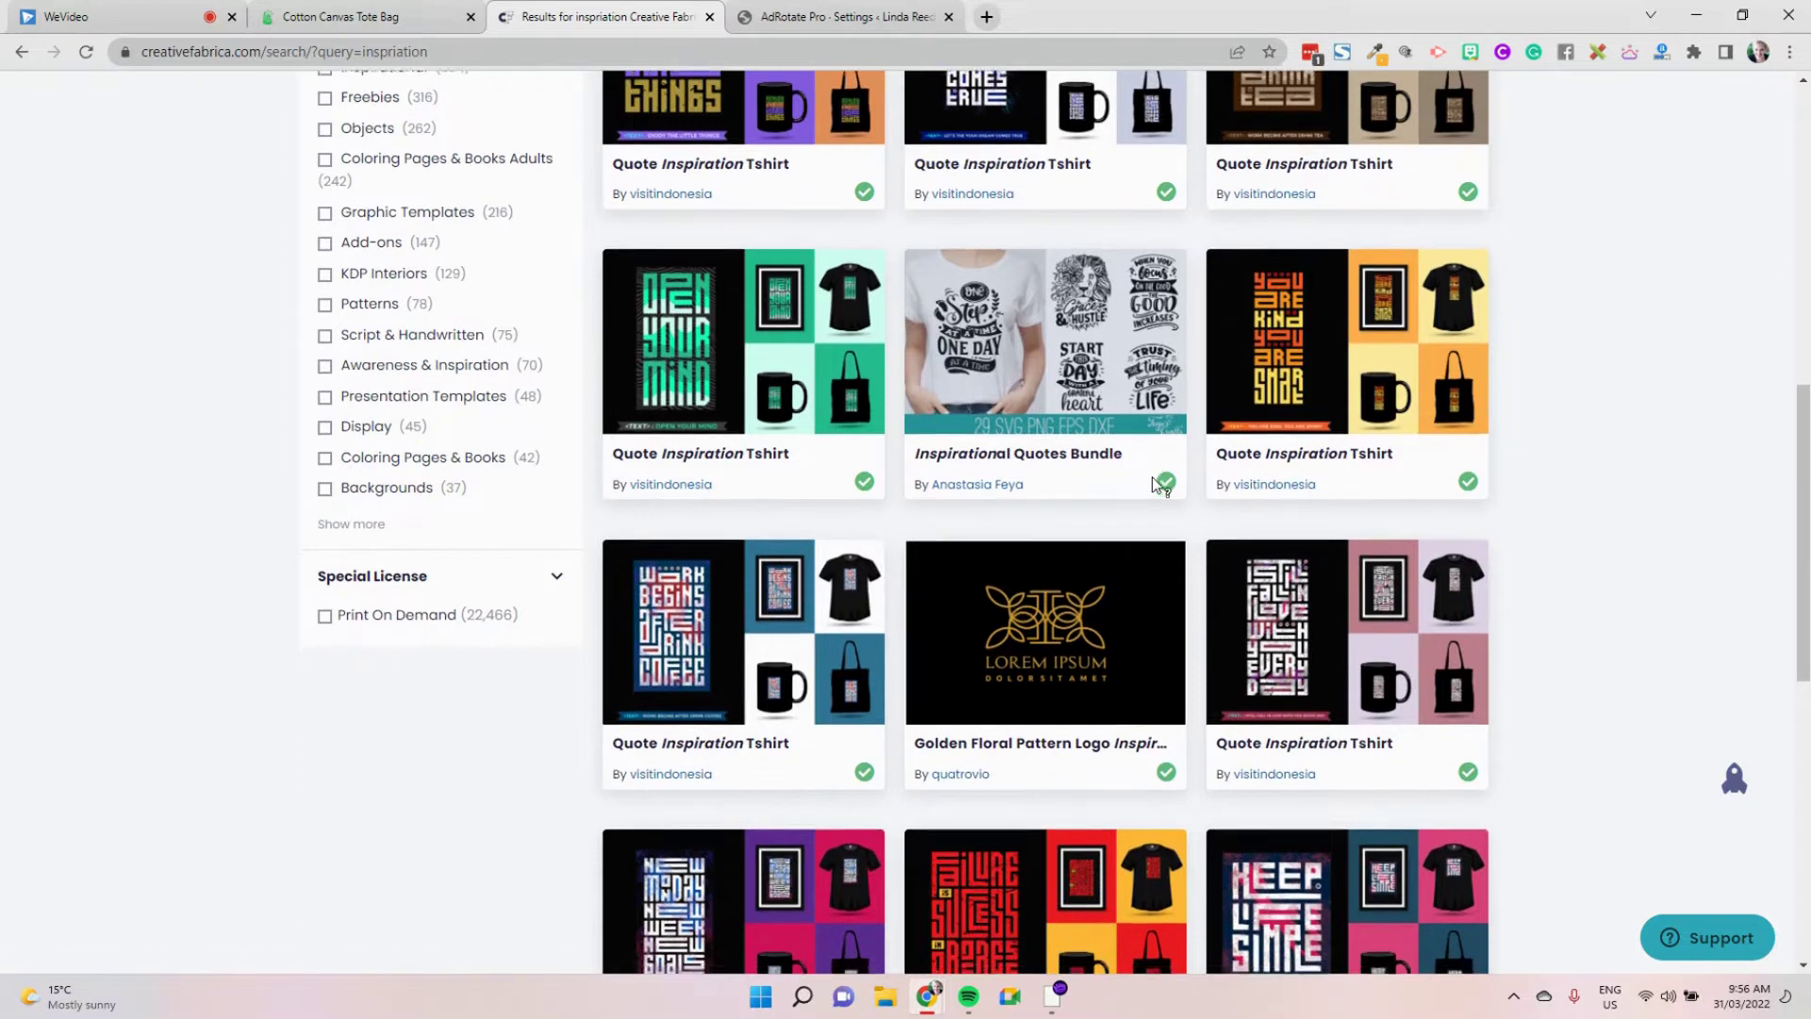
pyautogui.scroll(-8, 1154, 485)
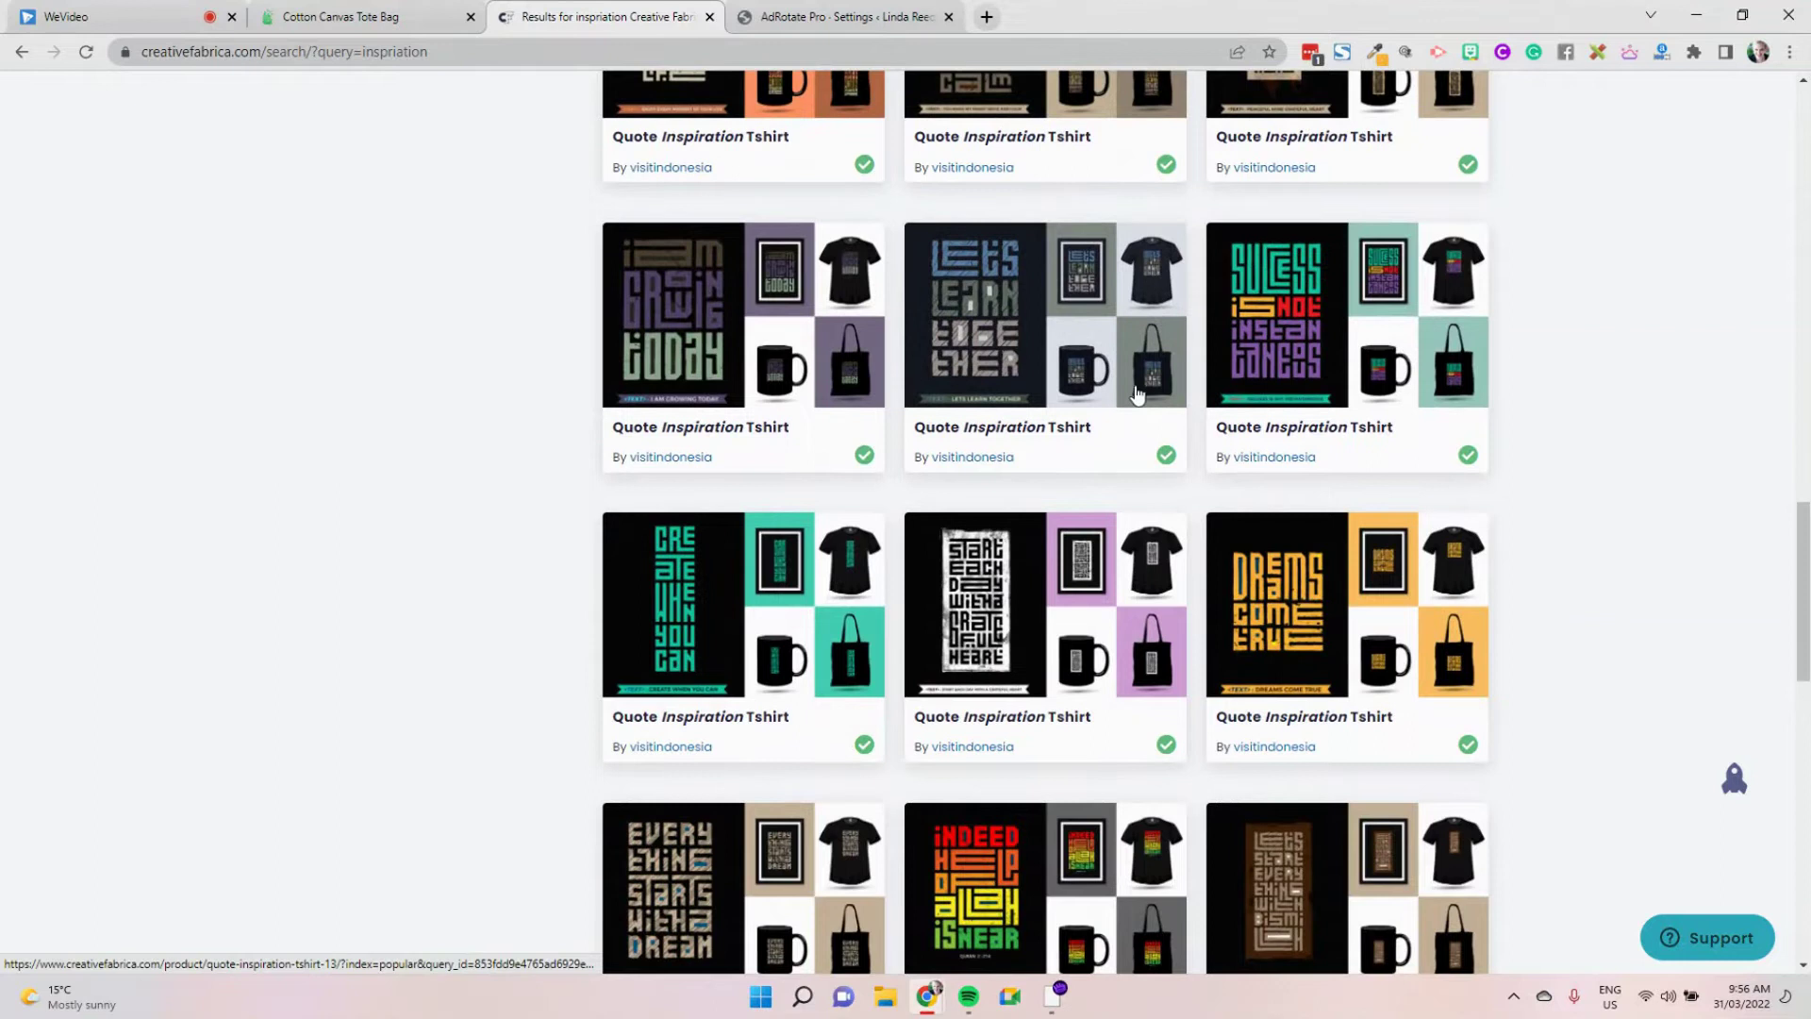
pyautogui.scroll(-10, 1137, 398)
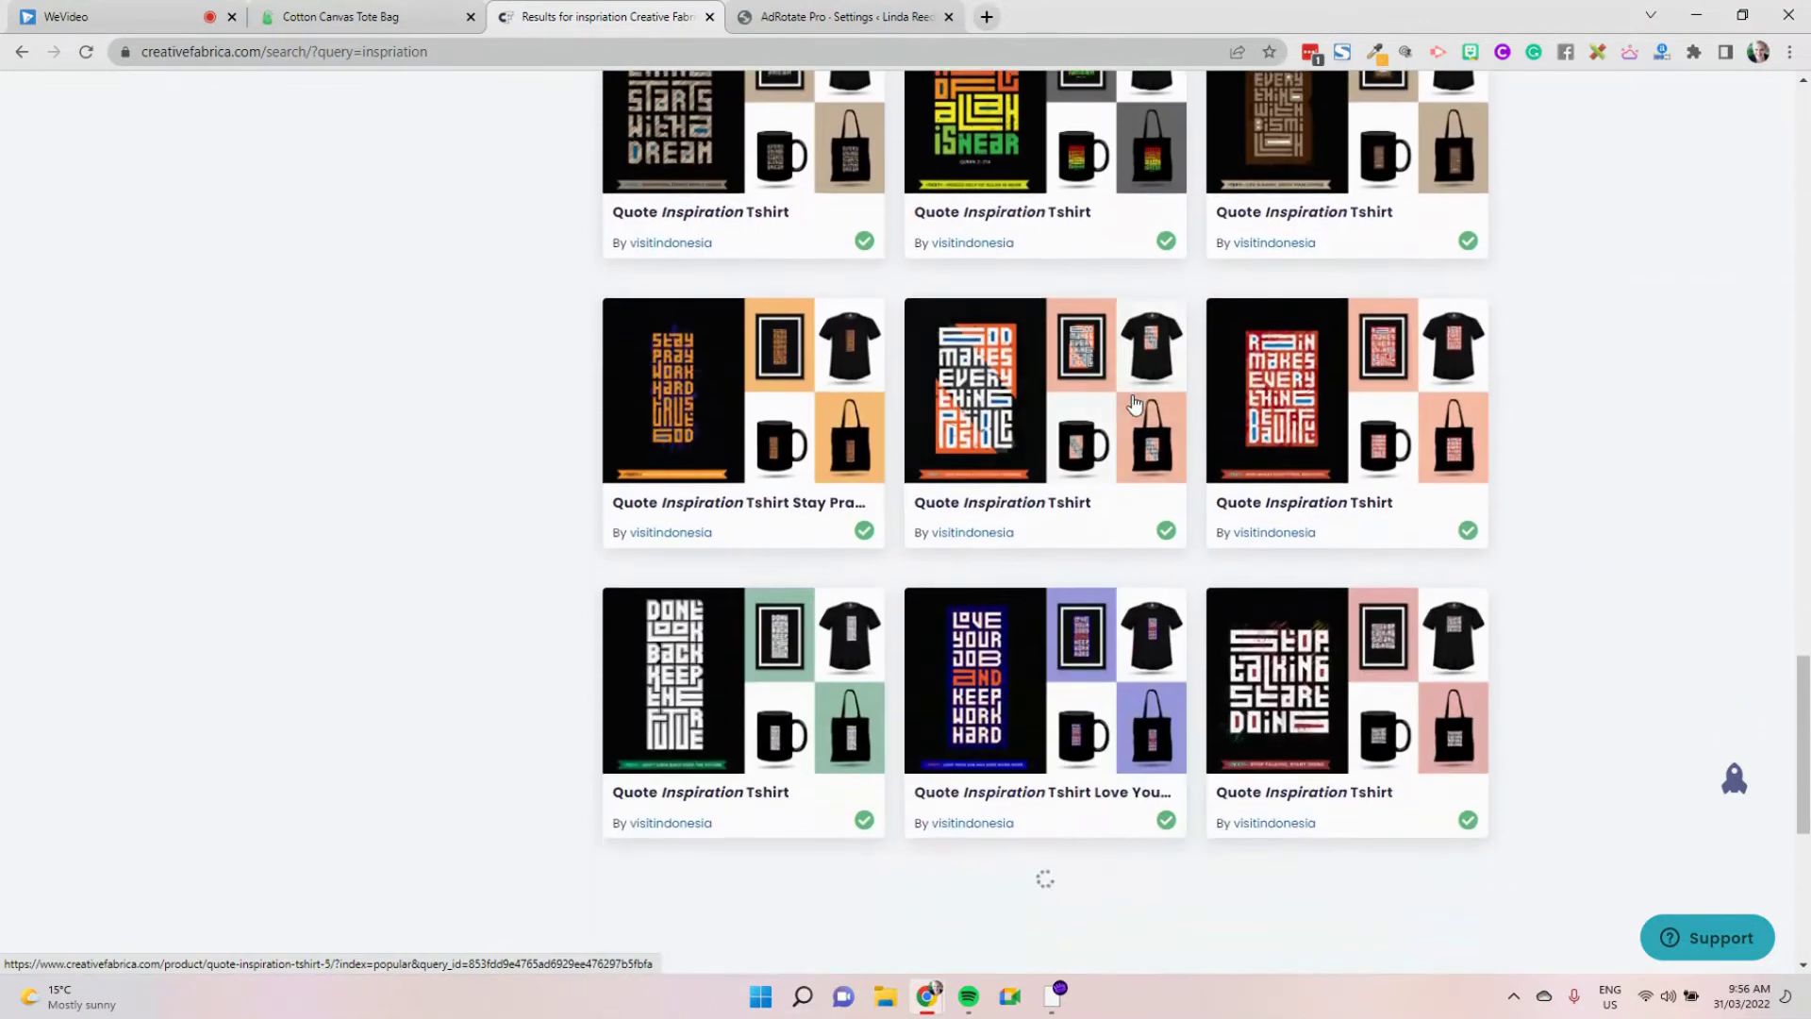
pyautogui.scroll(-9, 1135, 403)
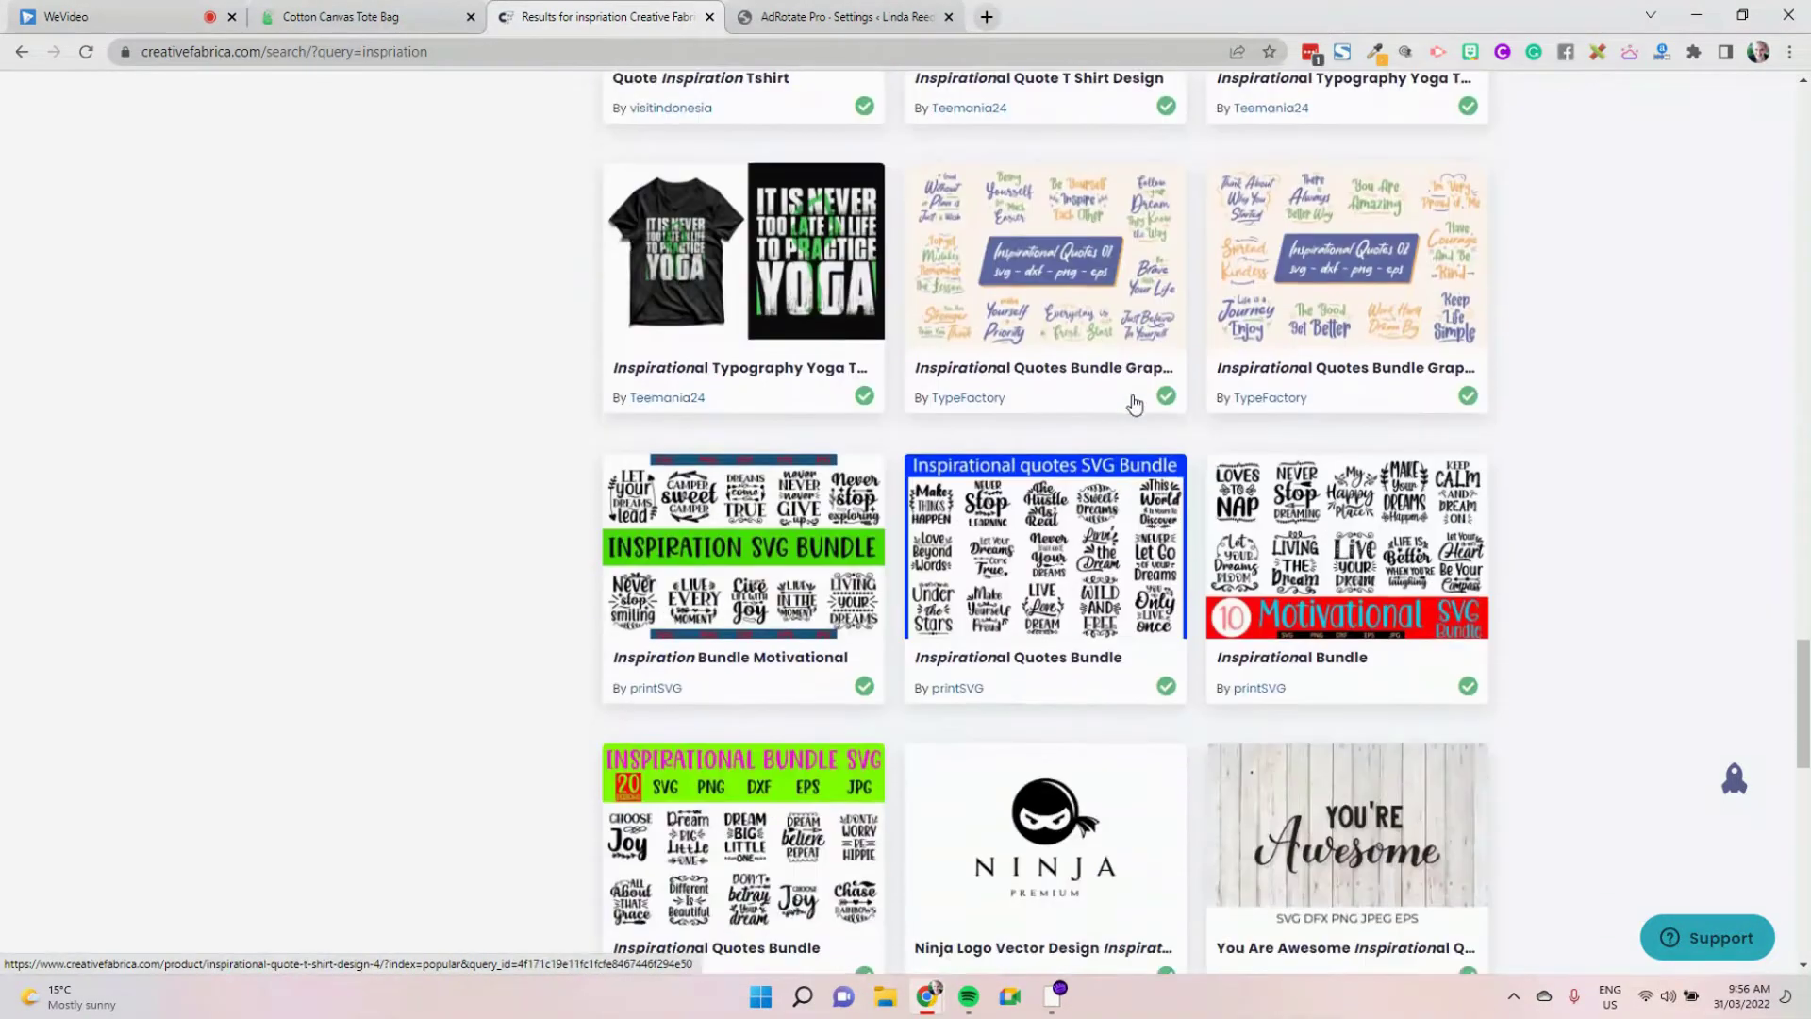
pyautogui.scroll(-4, 1135, 404)
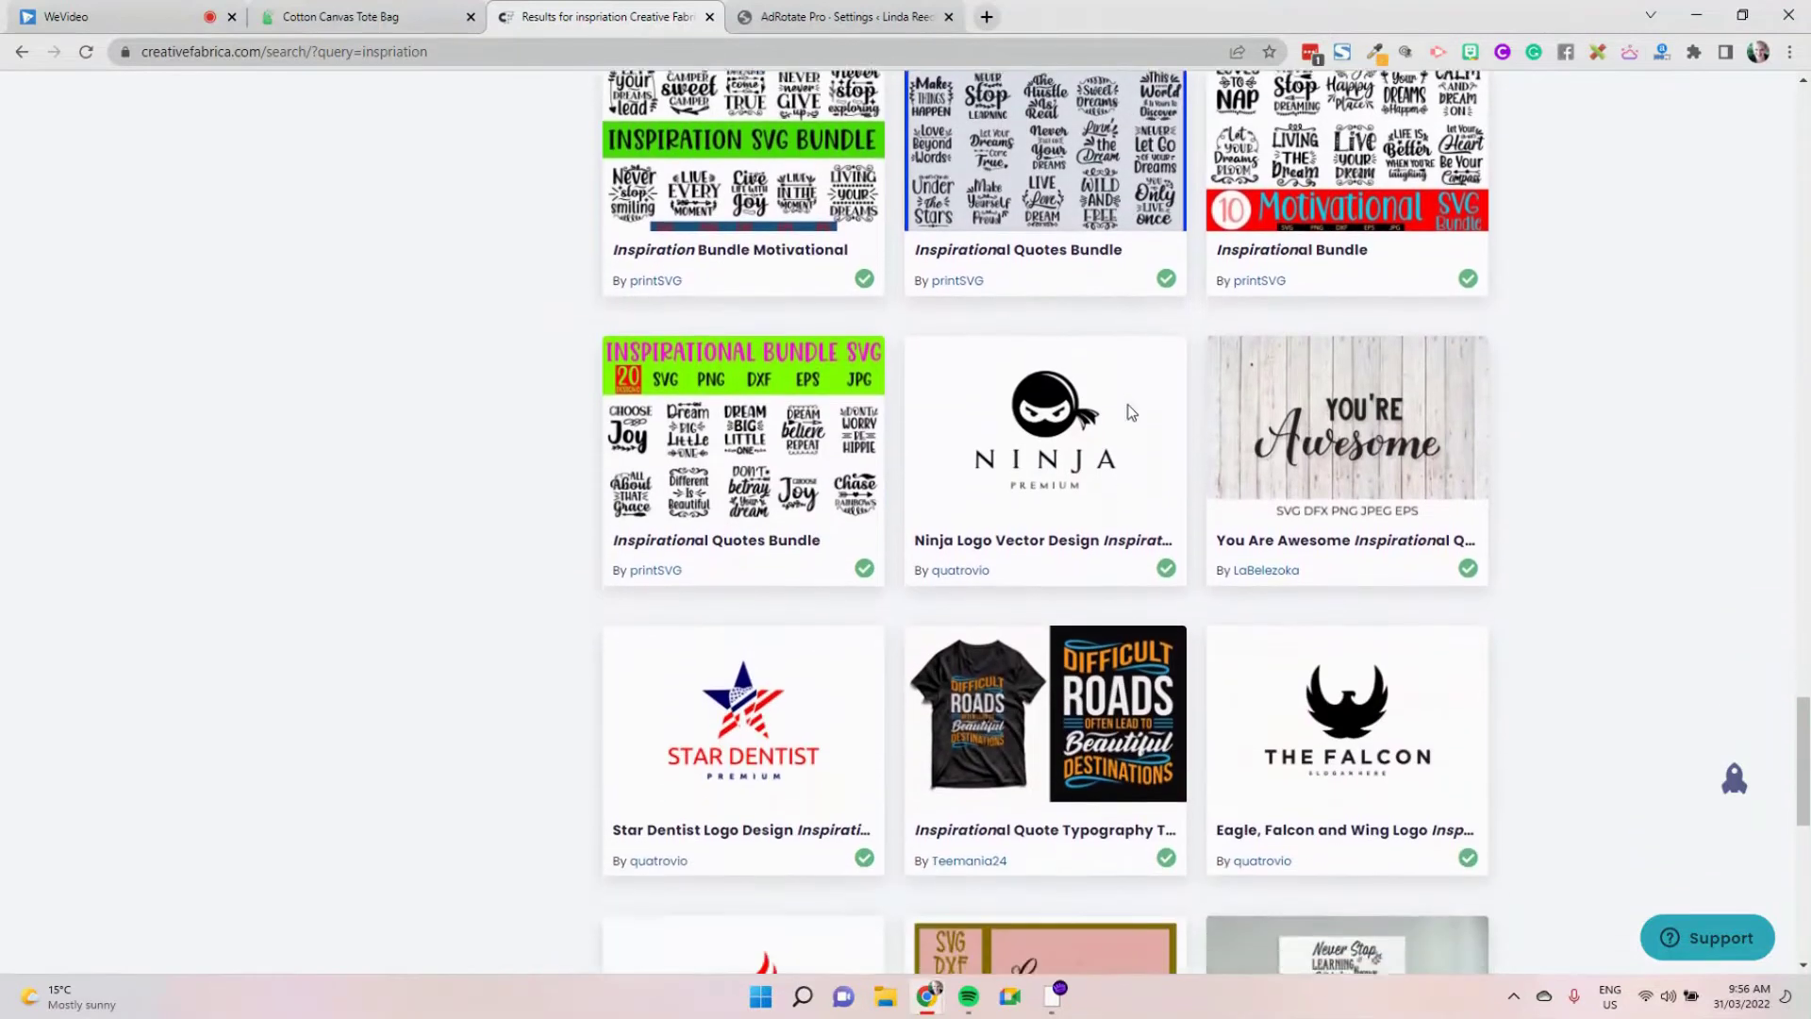
pyautogui.scroll(-5, 1131, 412)
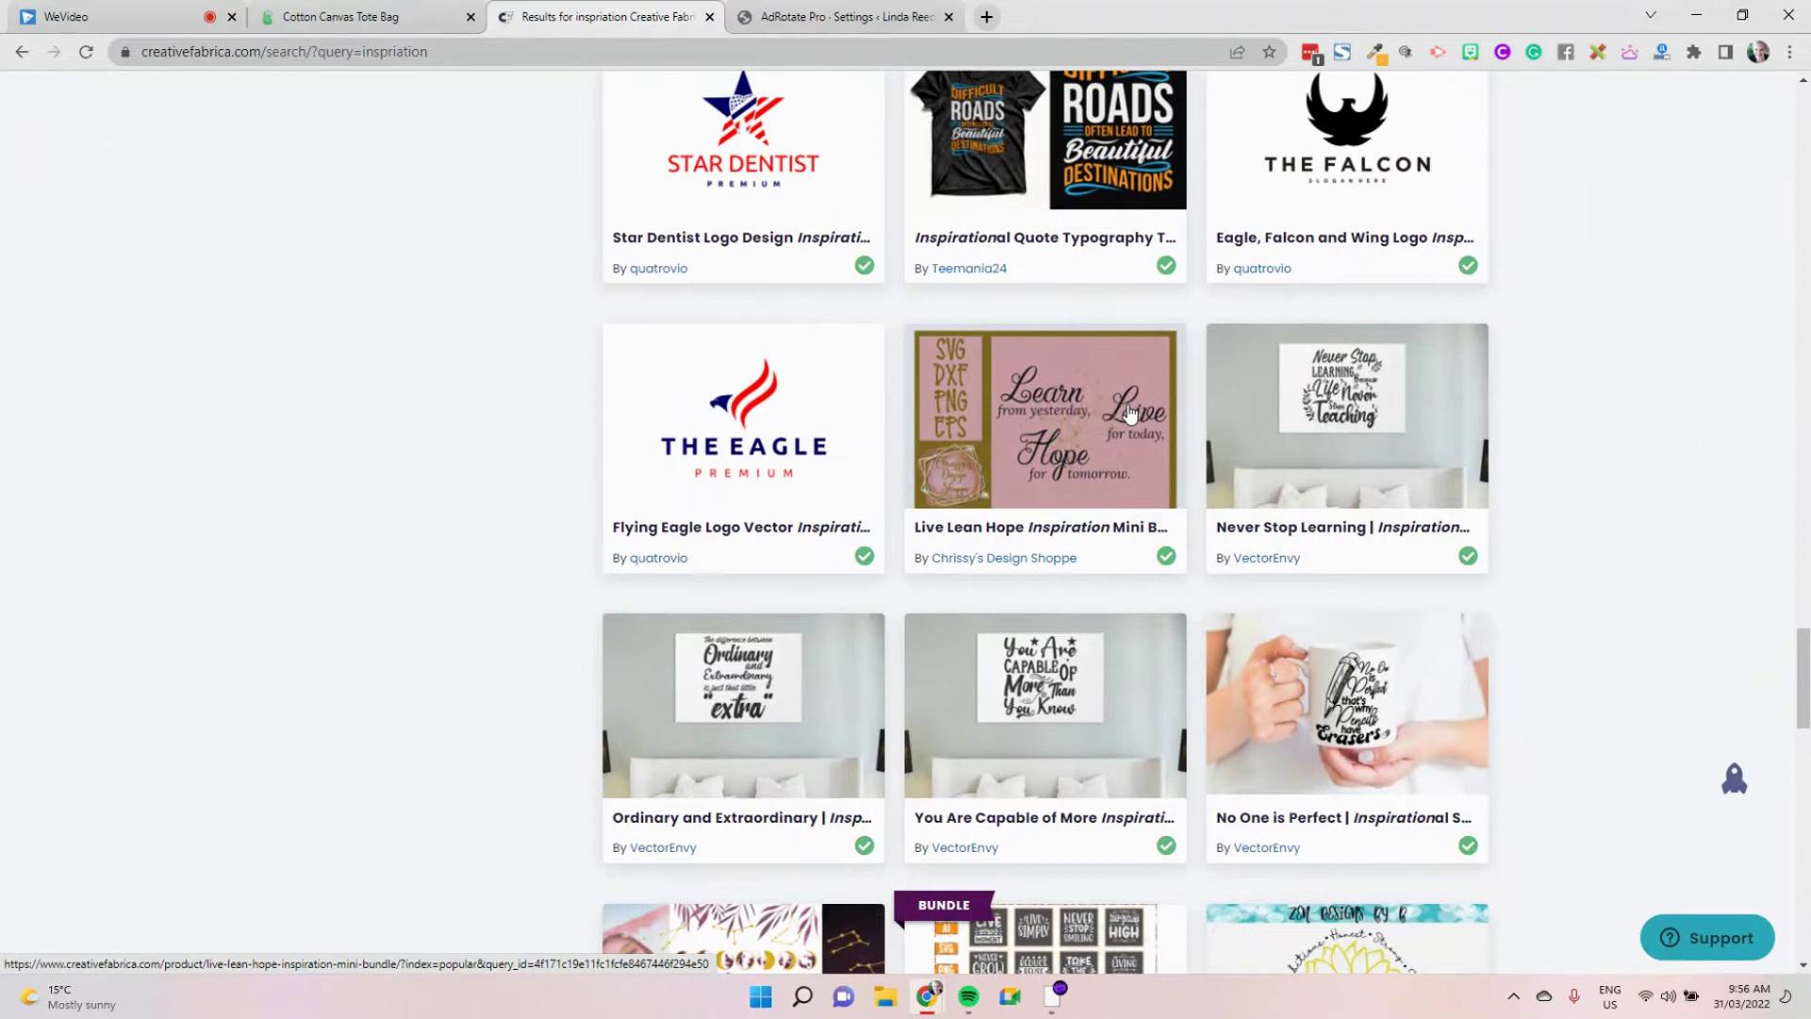
# Open the Never Stop Learning | Inspirational Svg design, review its file formats and highlight the dpi value of the PNG files
pyautogui.click(1395, 476)
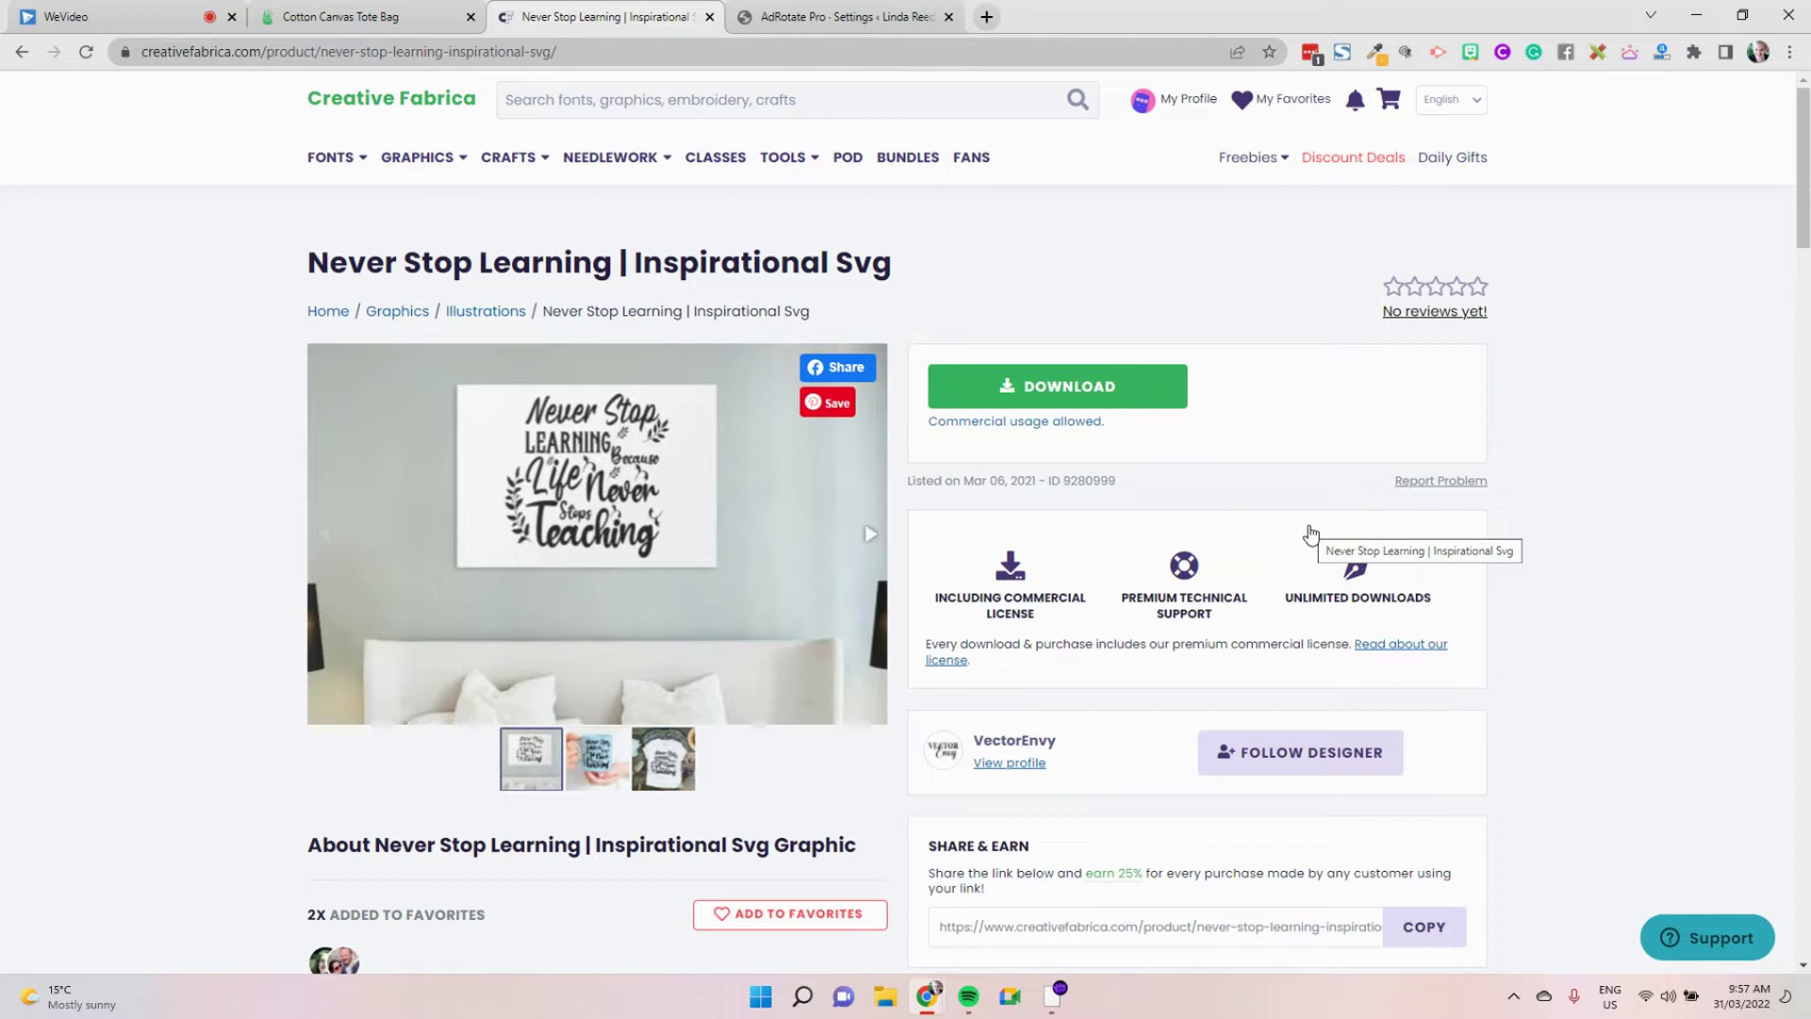
pyautogui.scroll(-3, 1179, 547)
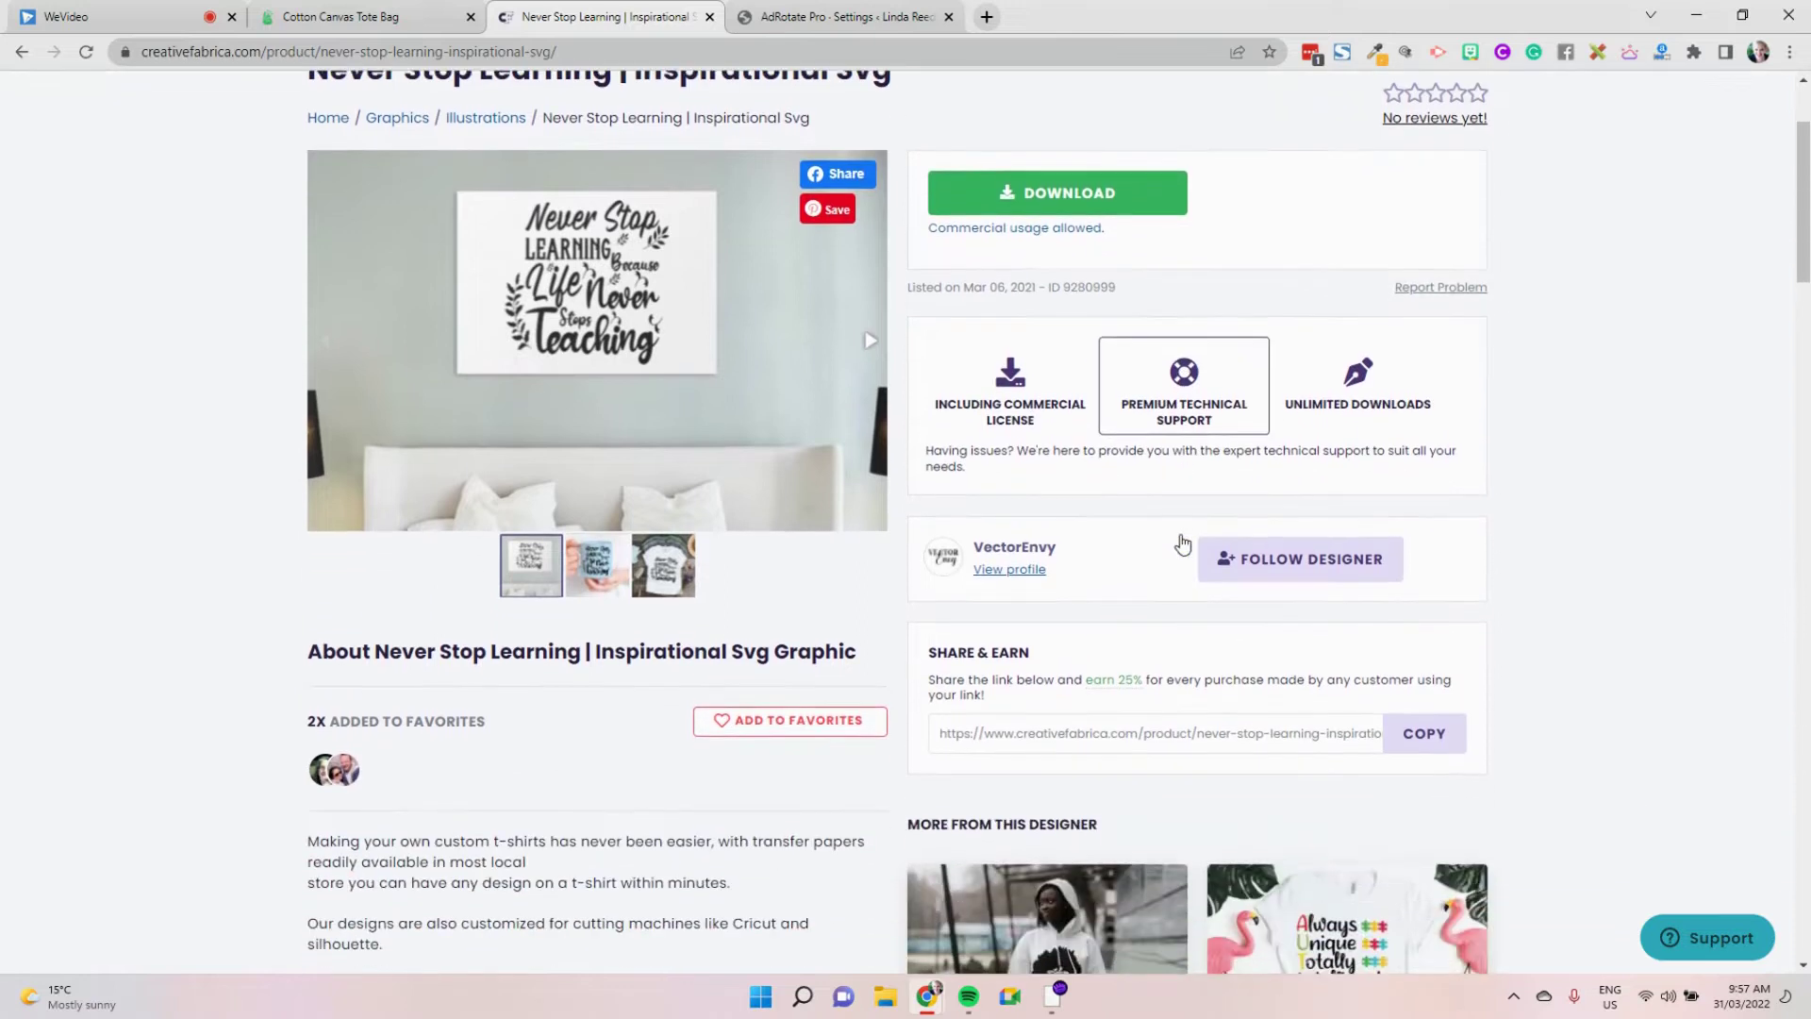
pyautogui.scroll(-2, 1179, 573)
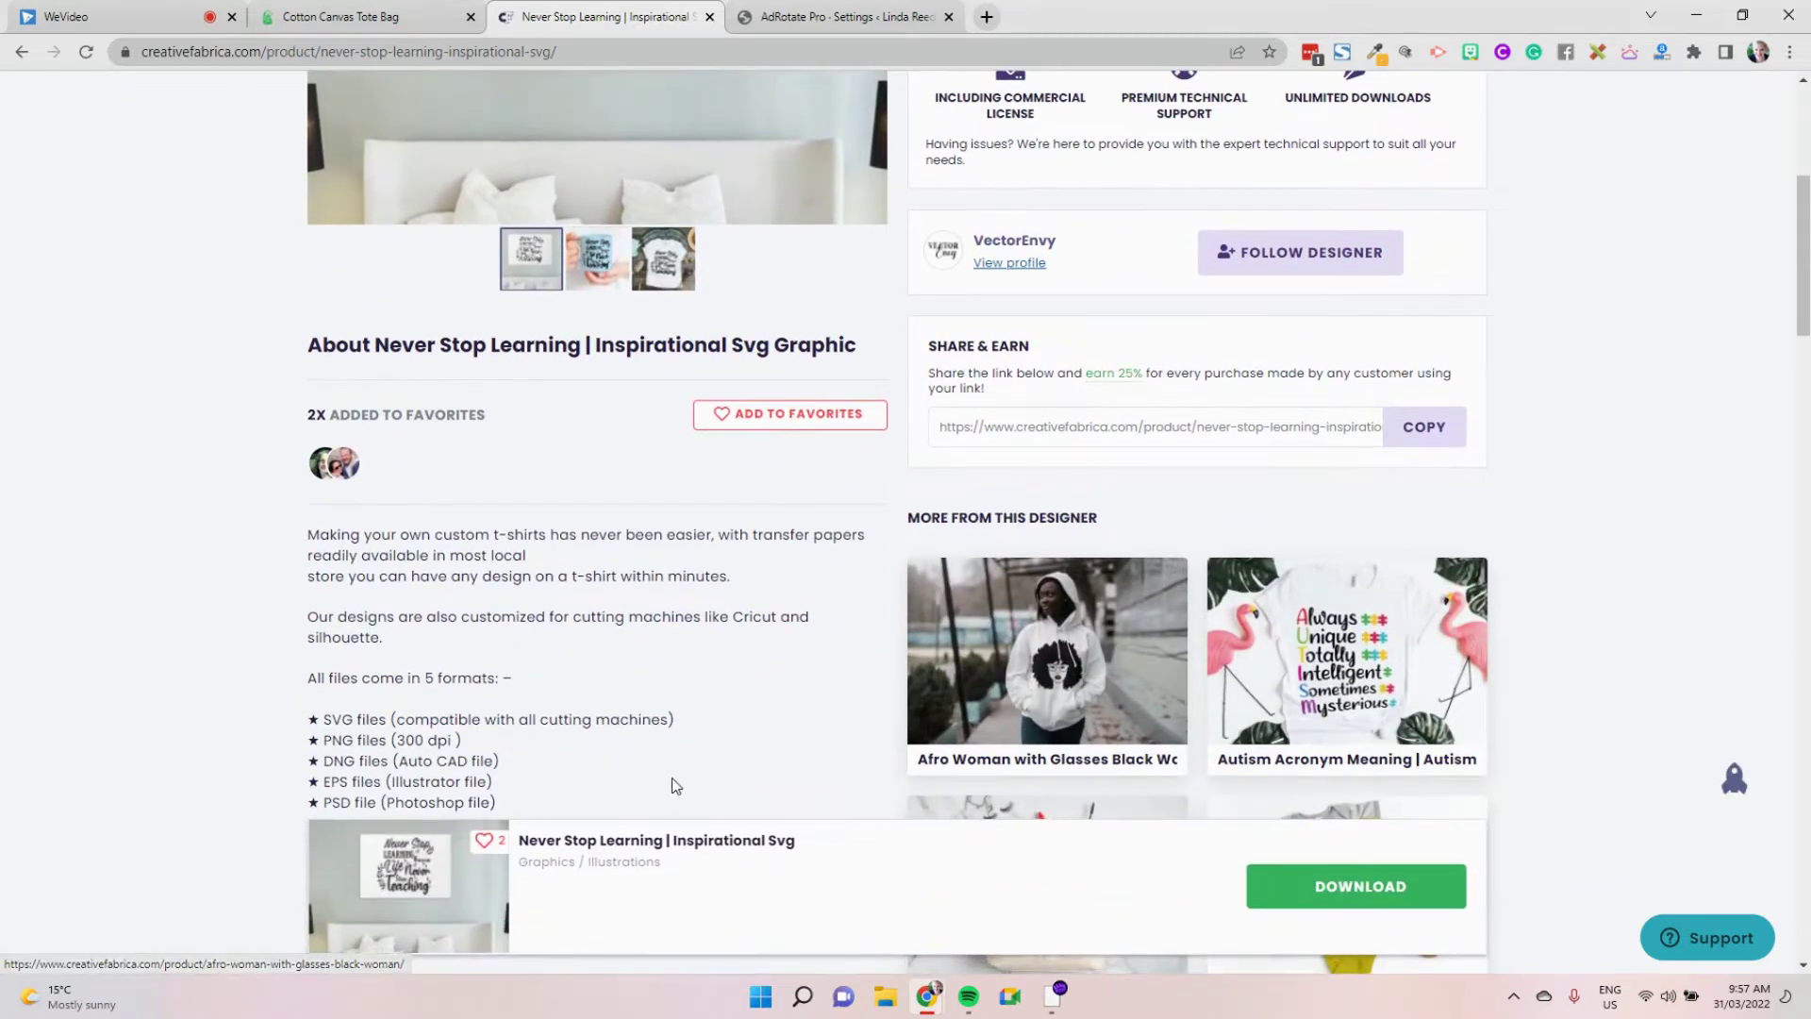
pyautogui.scroll(-1, 672, 745)
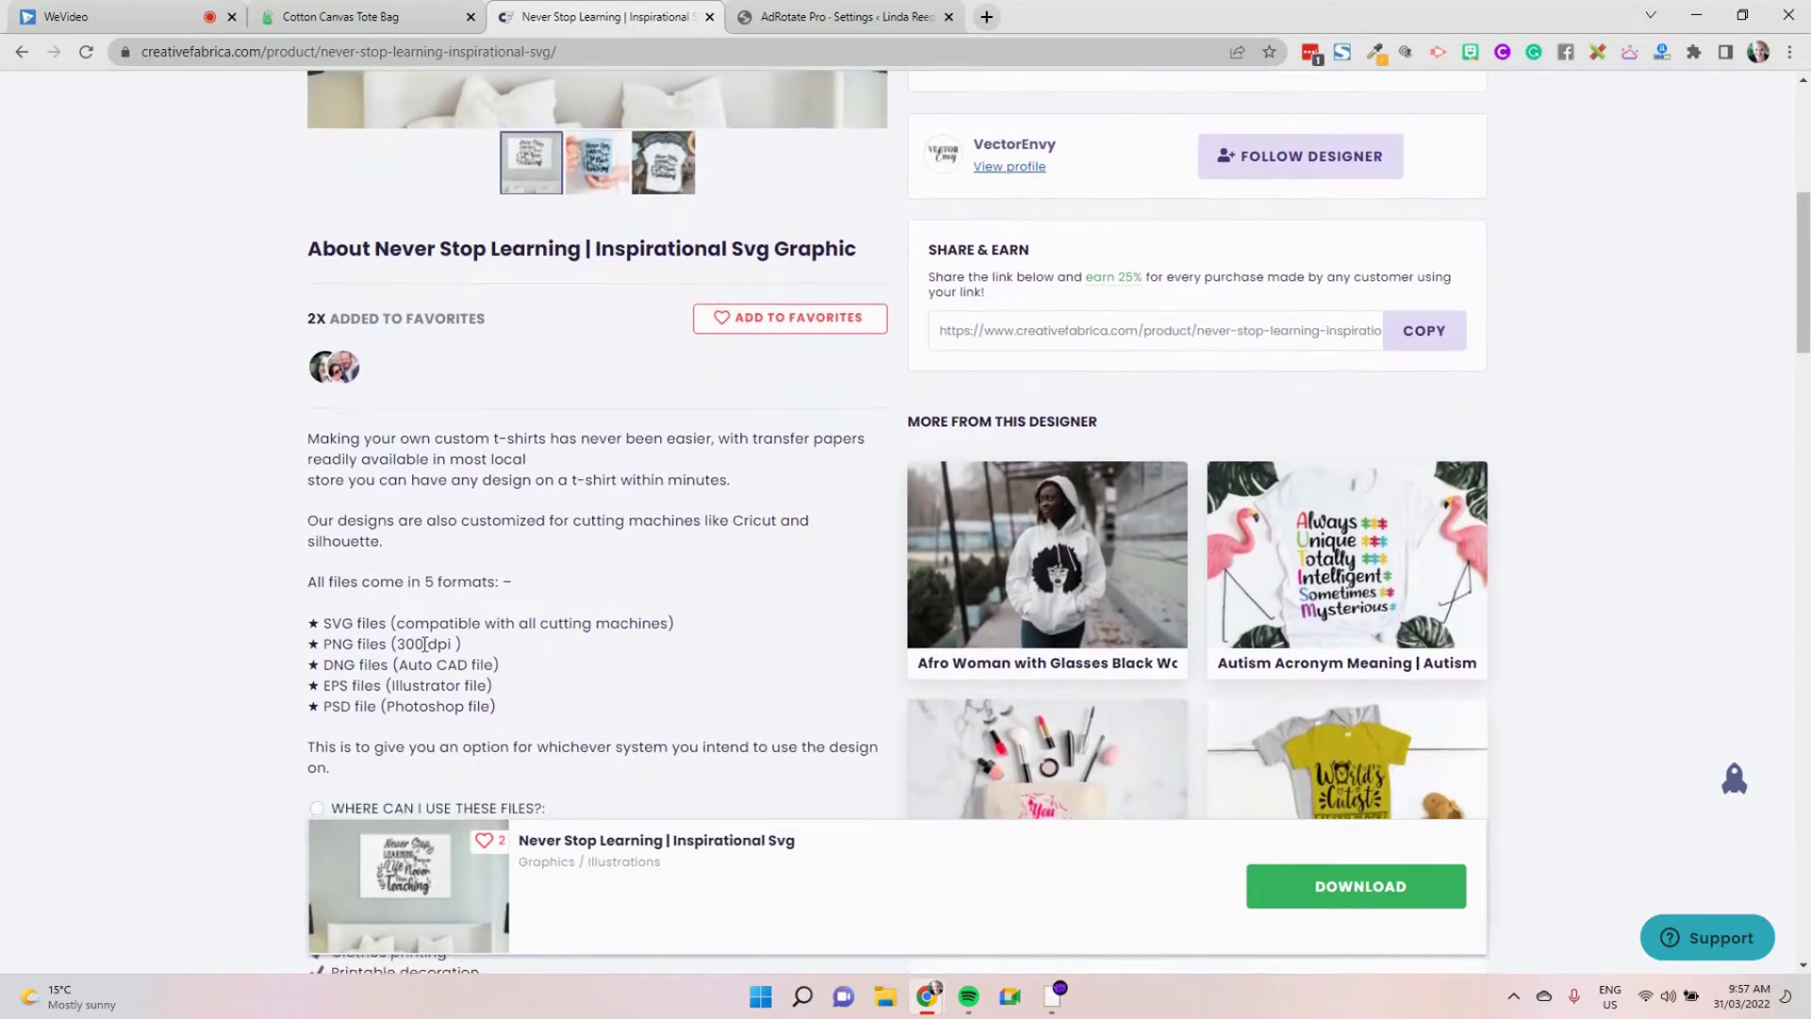
pyautogui.moveTo(430, 642)
pyautogui.mouseDown()
pyautogui.moveTo(391, 623)
pyautogui.moveTo(406, 642)
pyautogui.mouseUp()
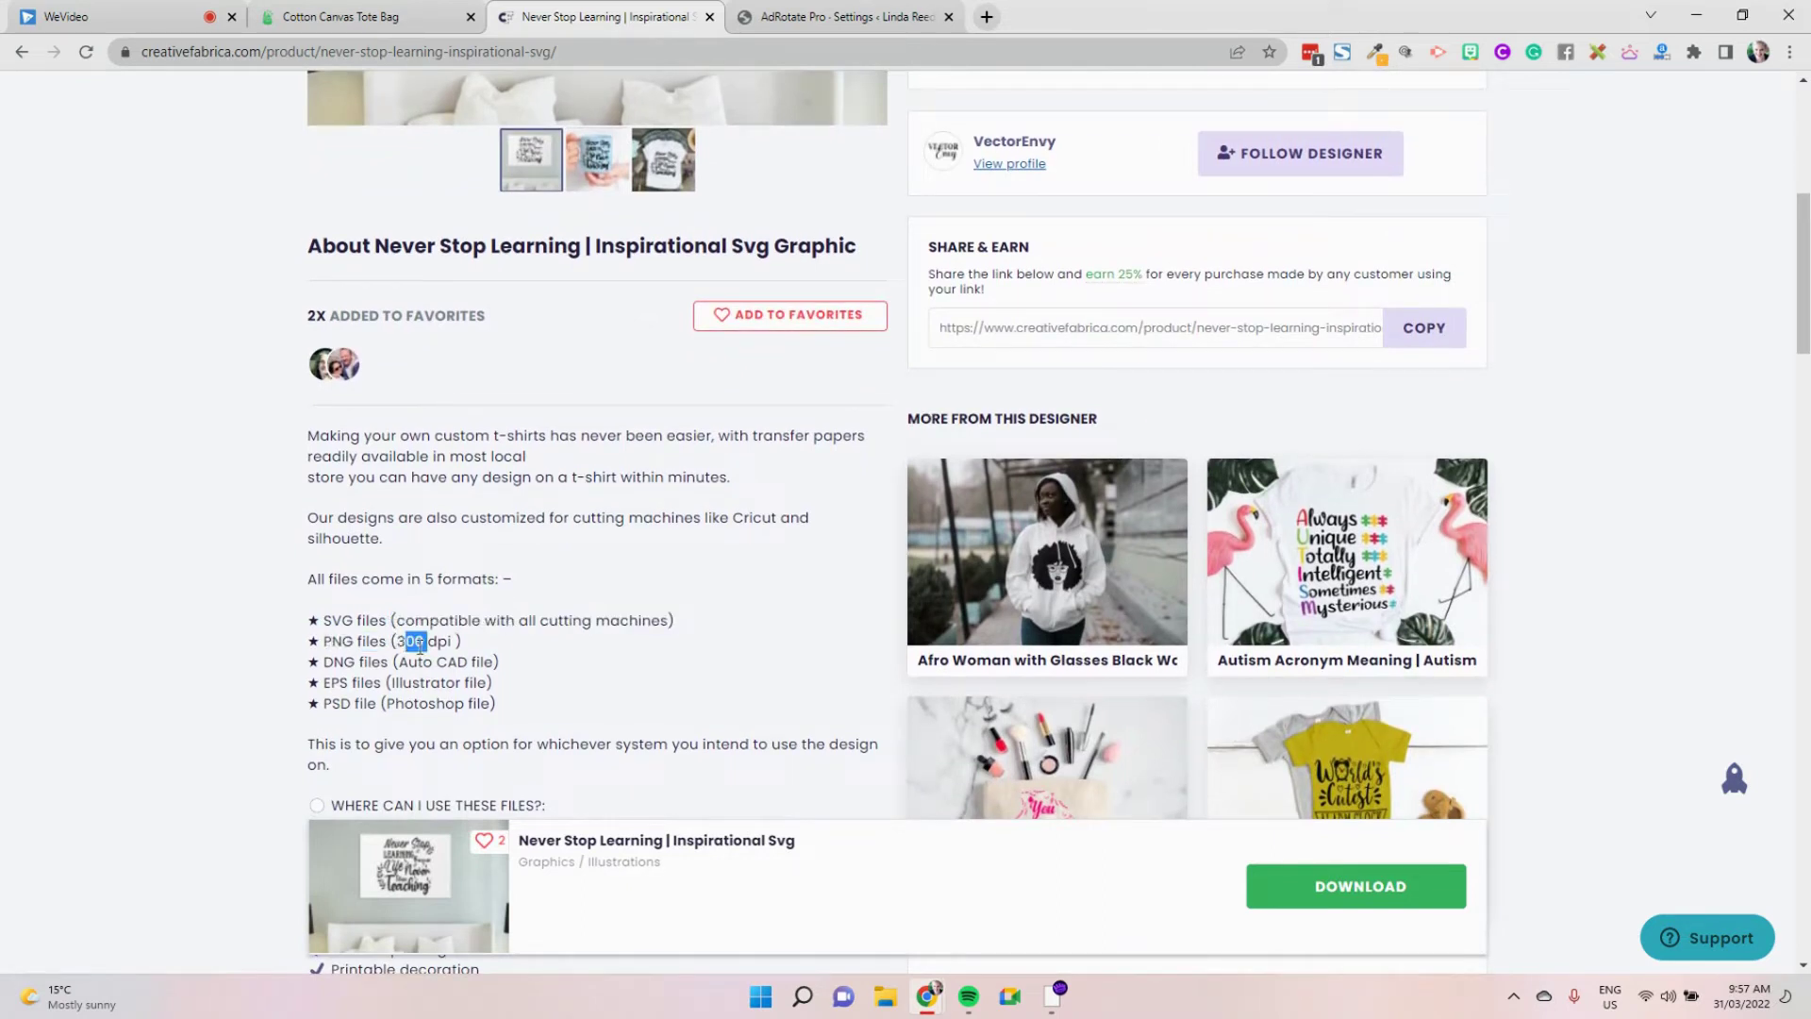
# Review the design's permitted uses, designer tags and the related items under People also viewed
pyautogui.scroll(-6, 421, 646)
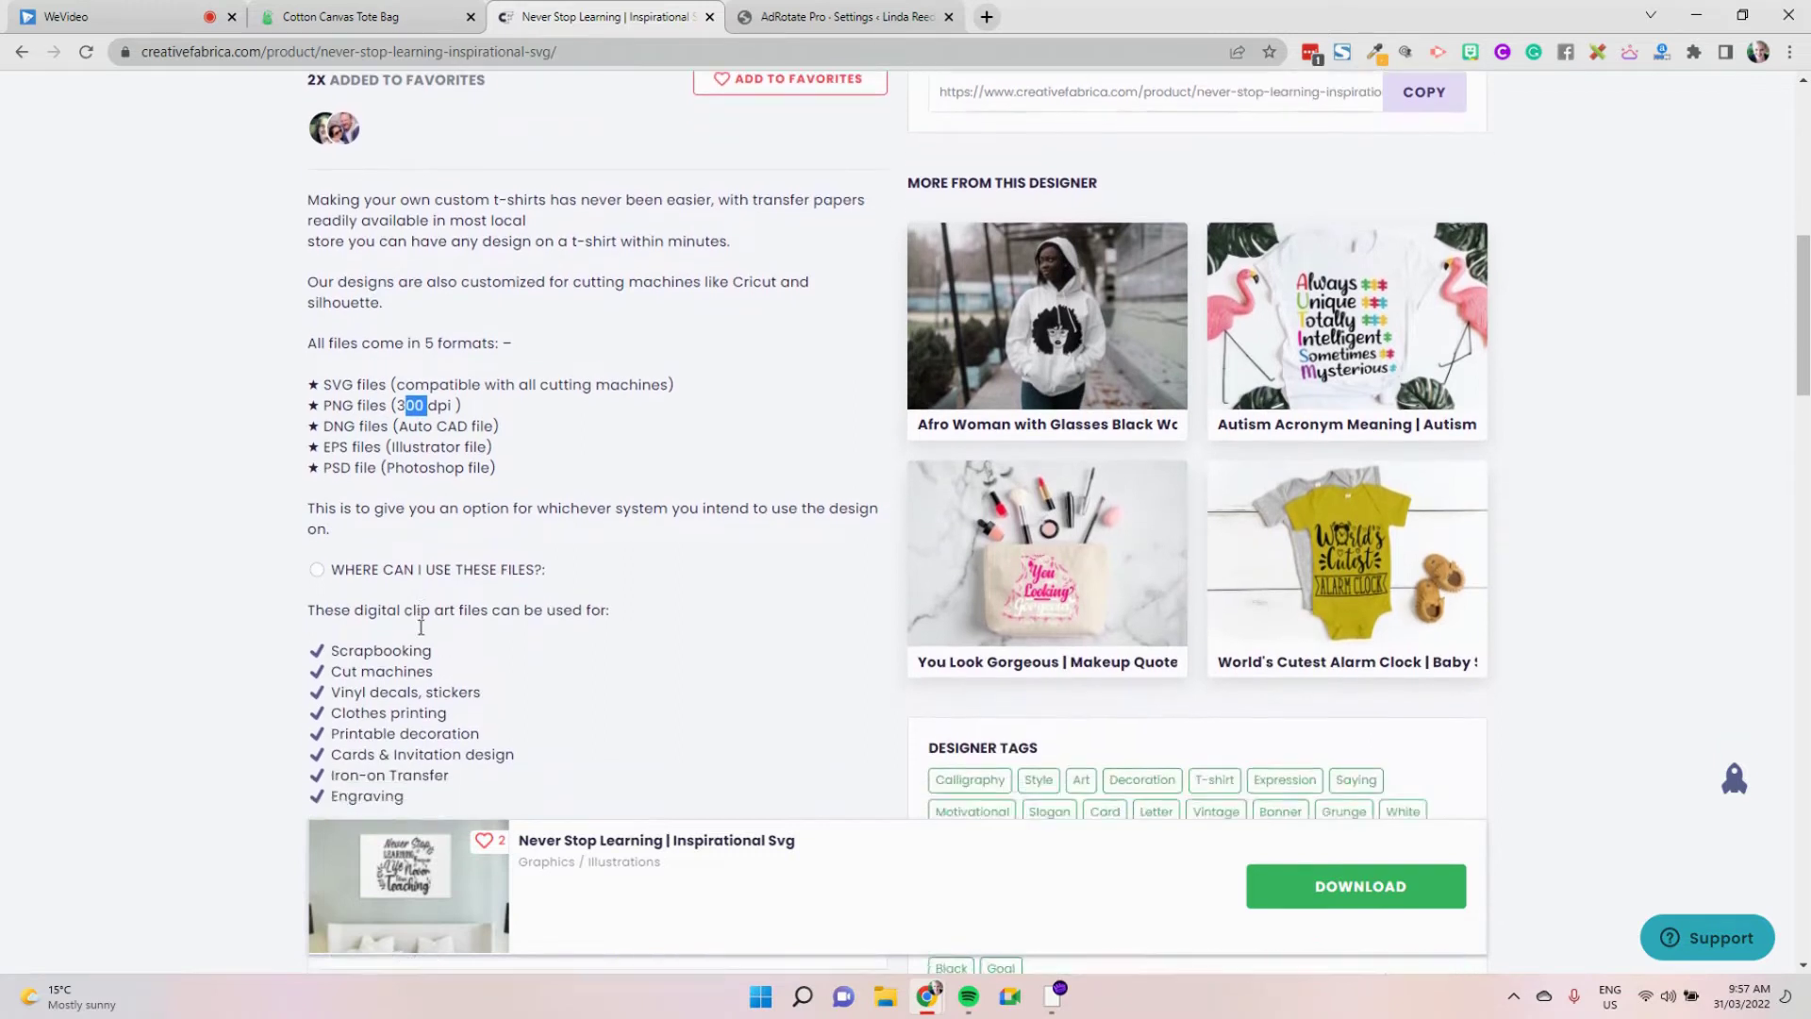
pyautogui.scroll(-2, 420, 633)
pyautogui.scroll(2, 417, 631)
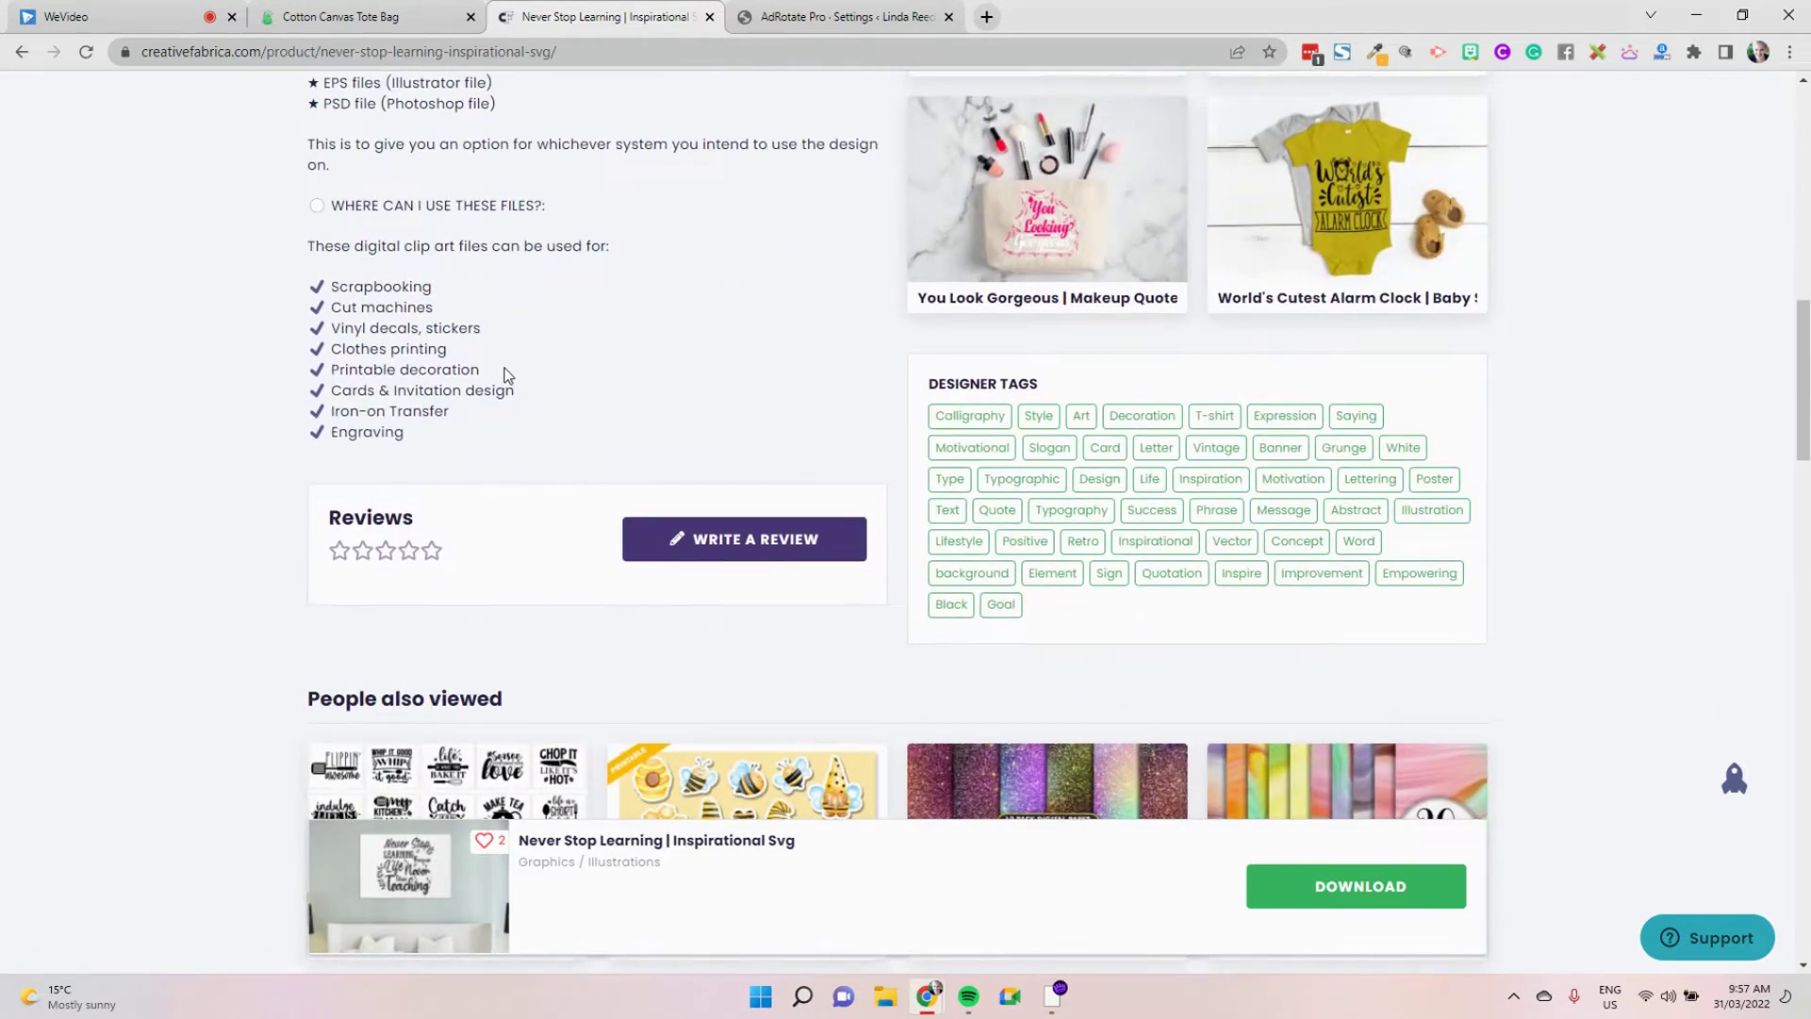
pyautogui.scroll(2, 505, 375)
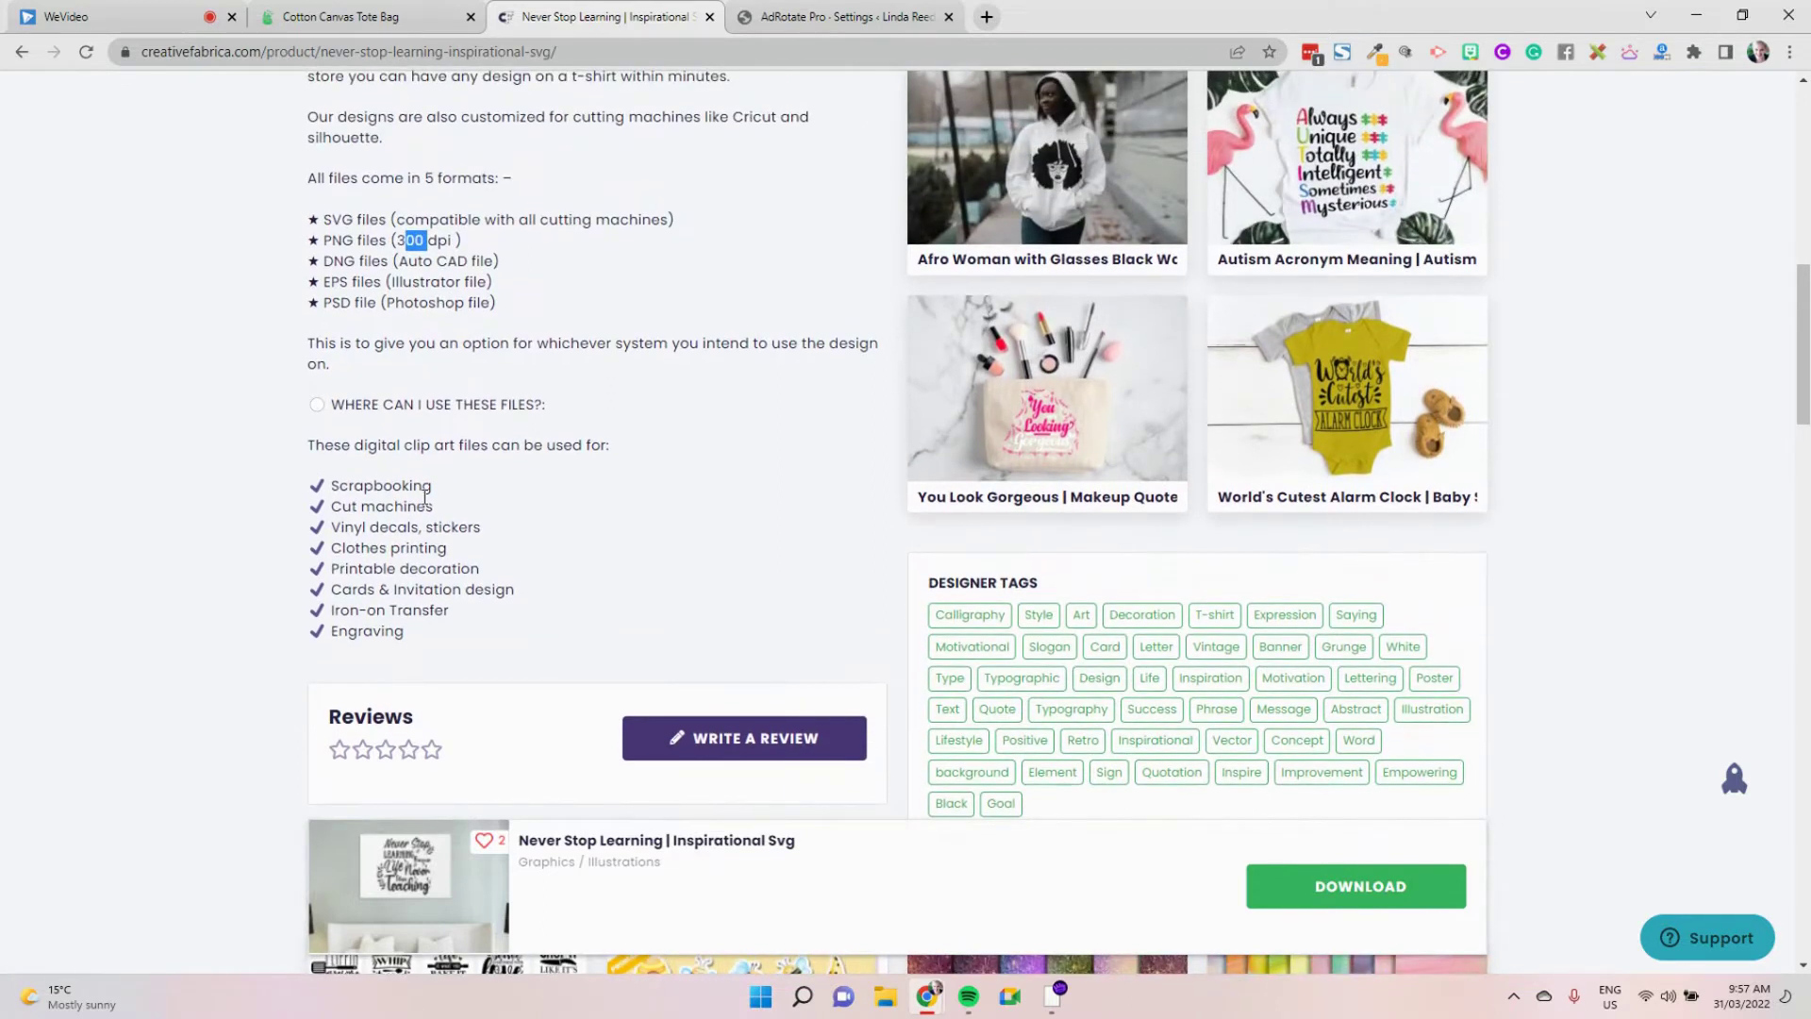
pyautogui.scroll(-1, 431, 524)
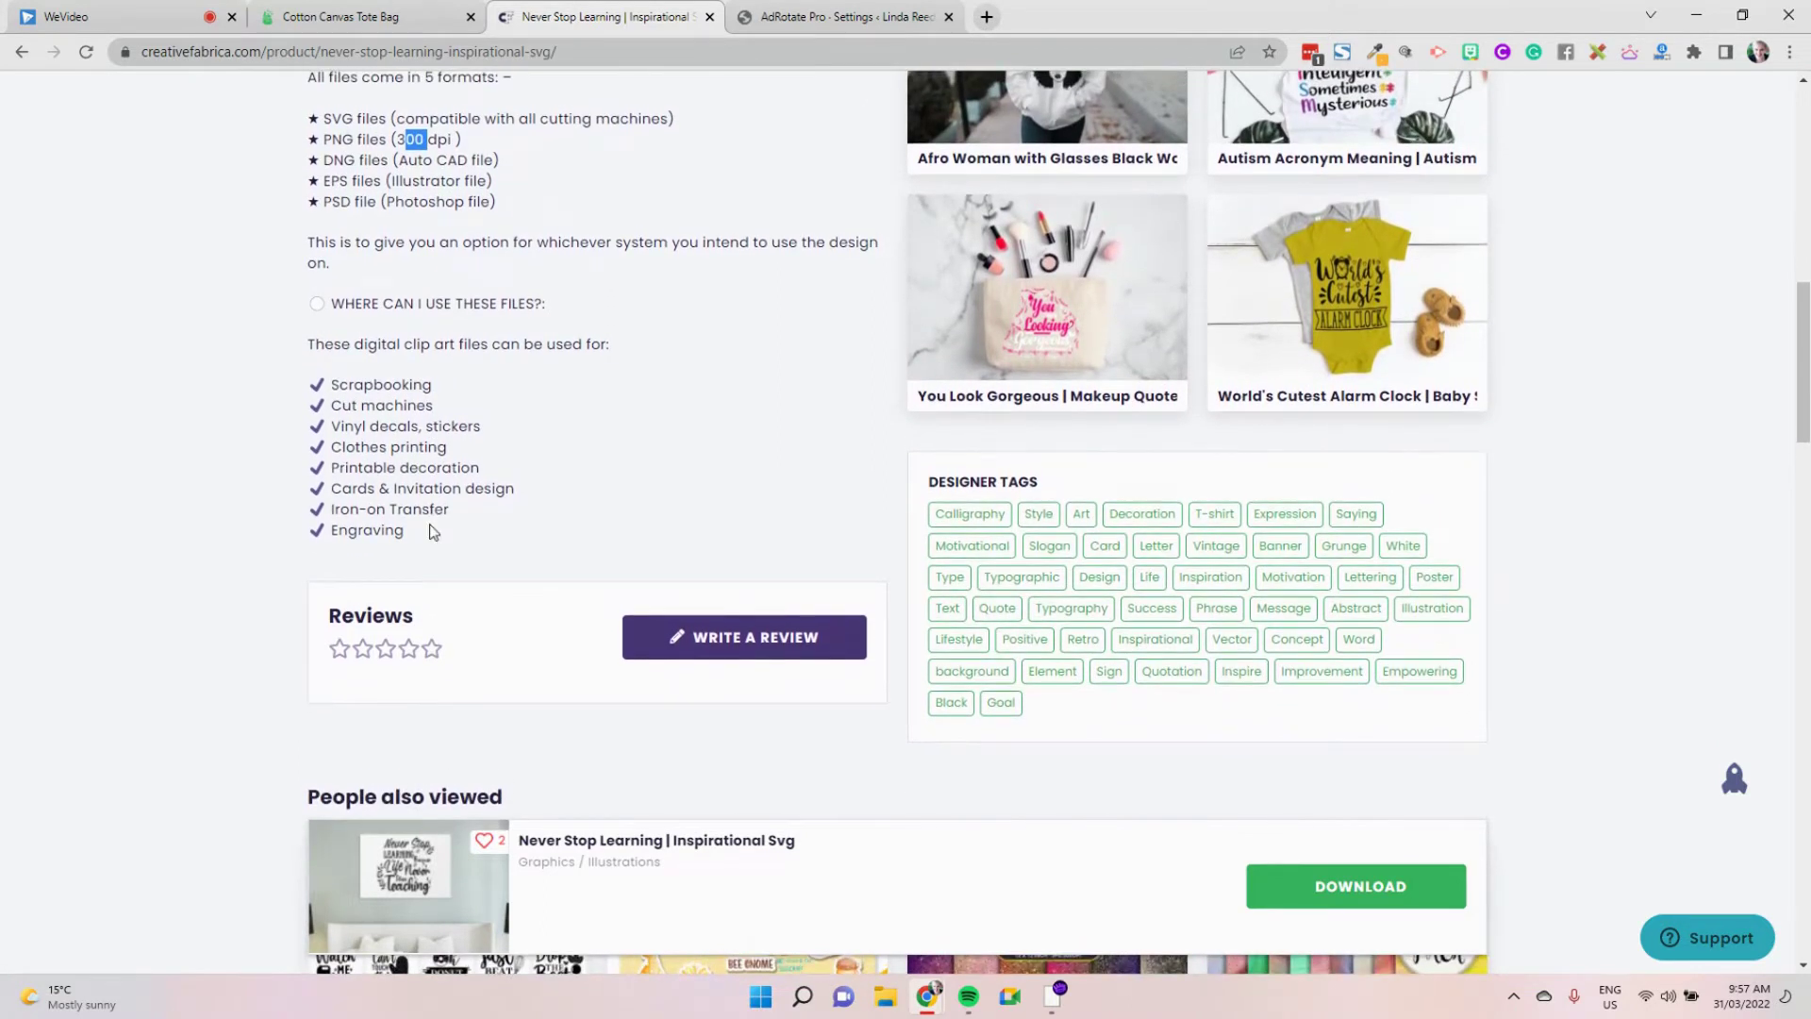
pyautogui.scroll(-5, 466, 481)
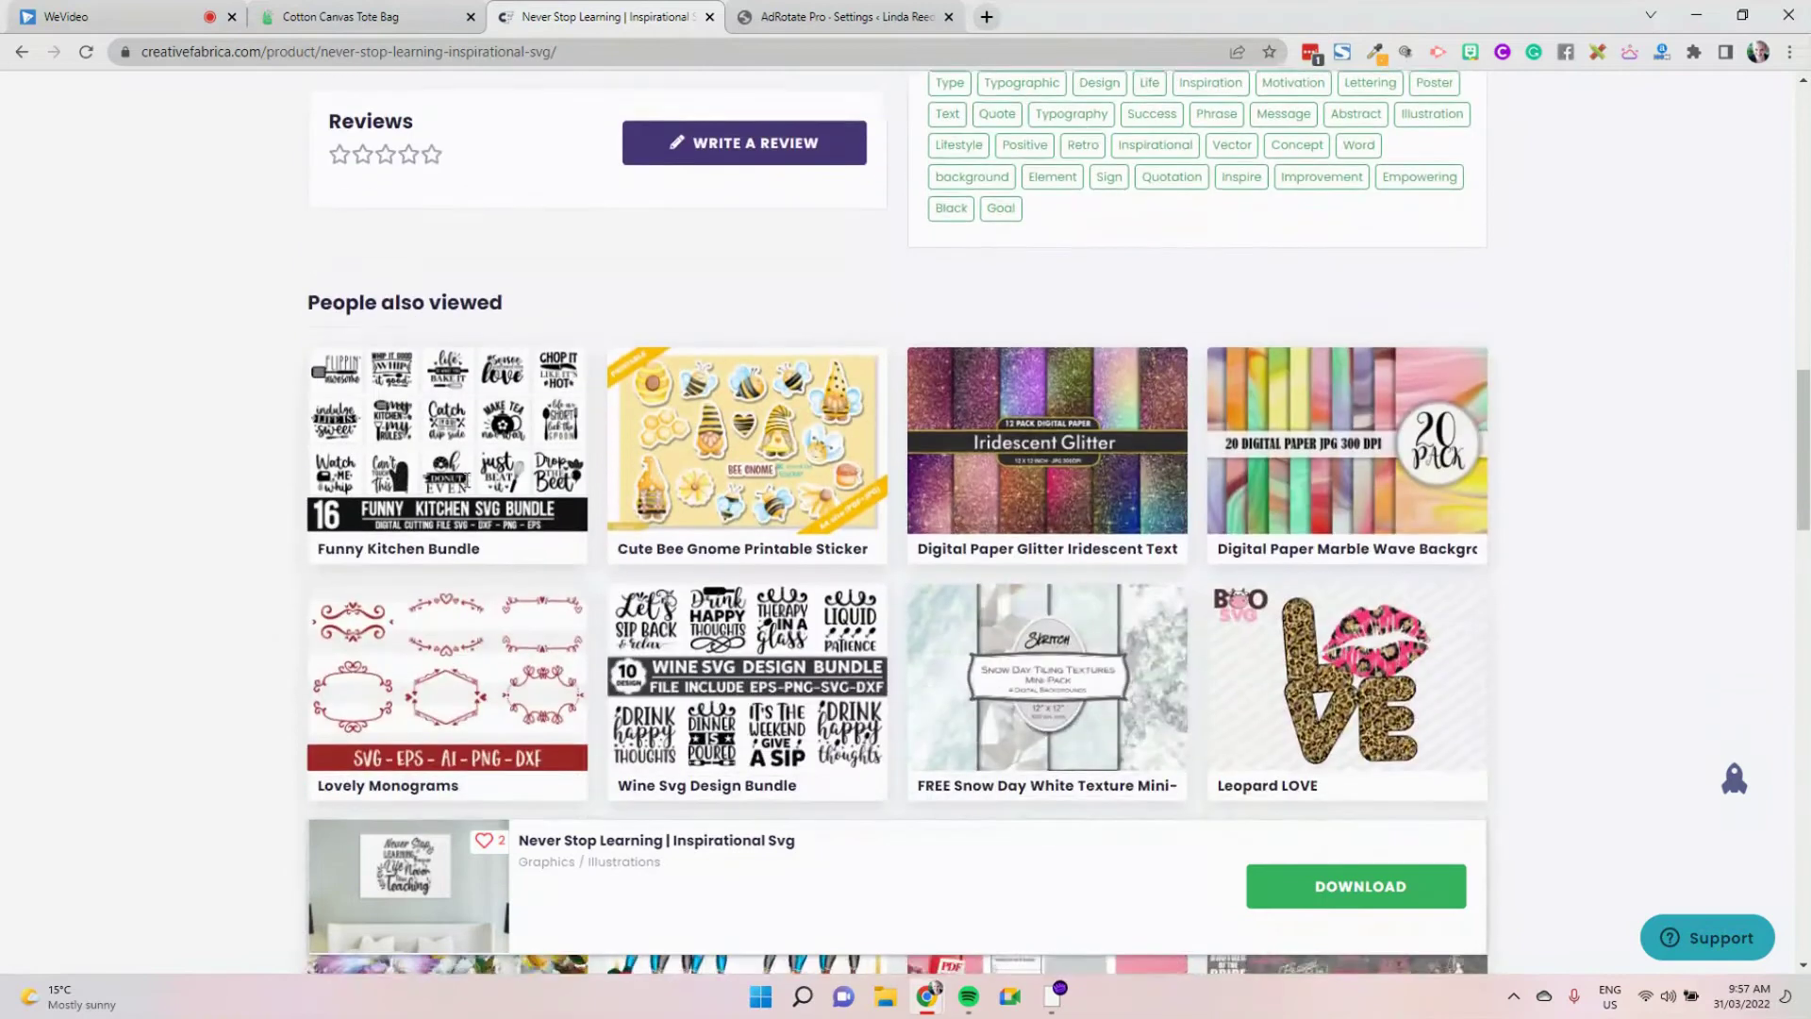
pyautogui.scroll(-1, 782, 482)
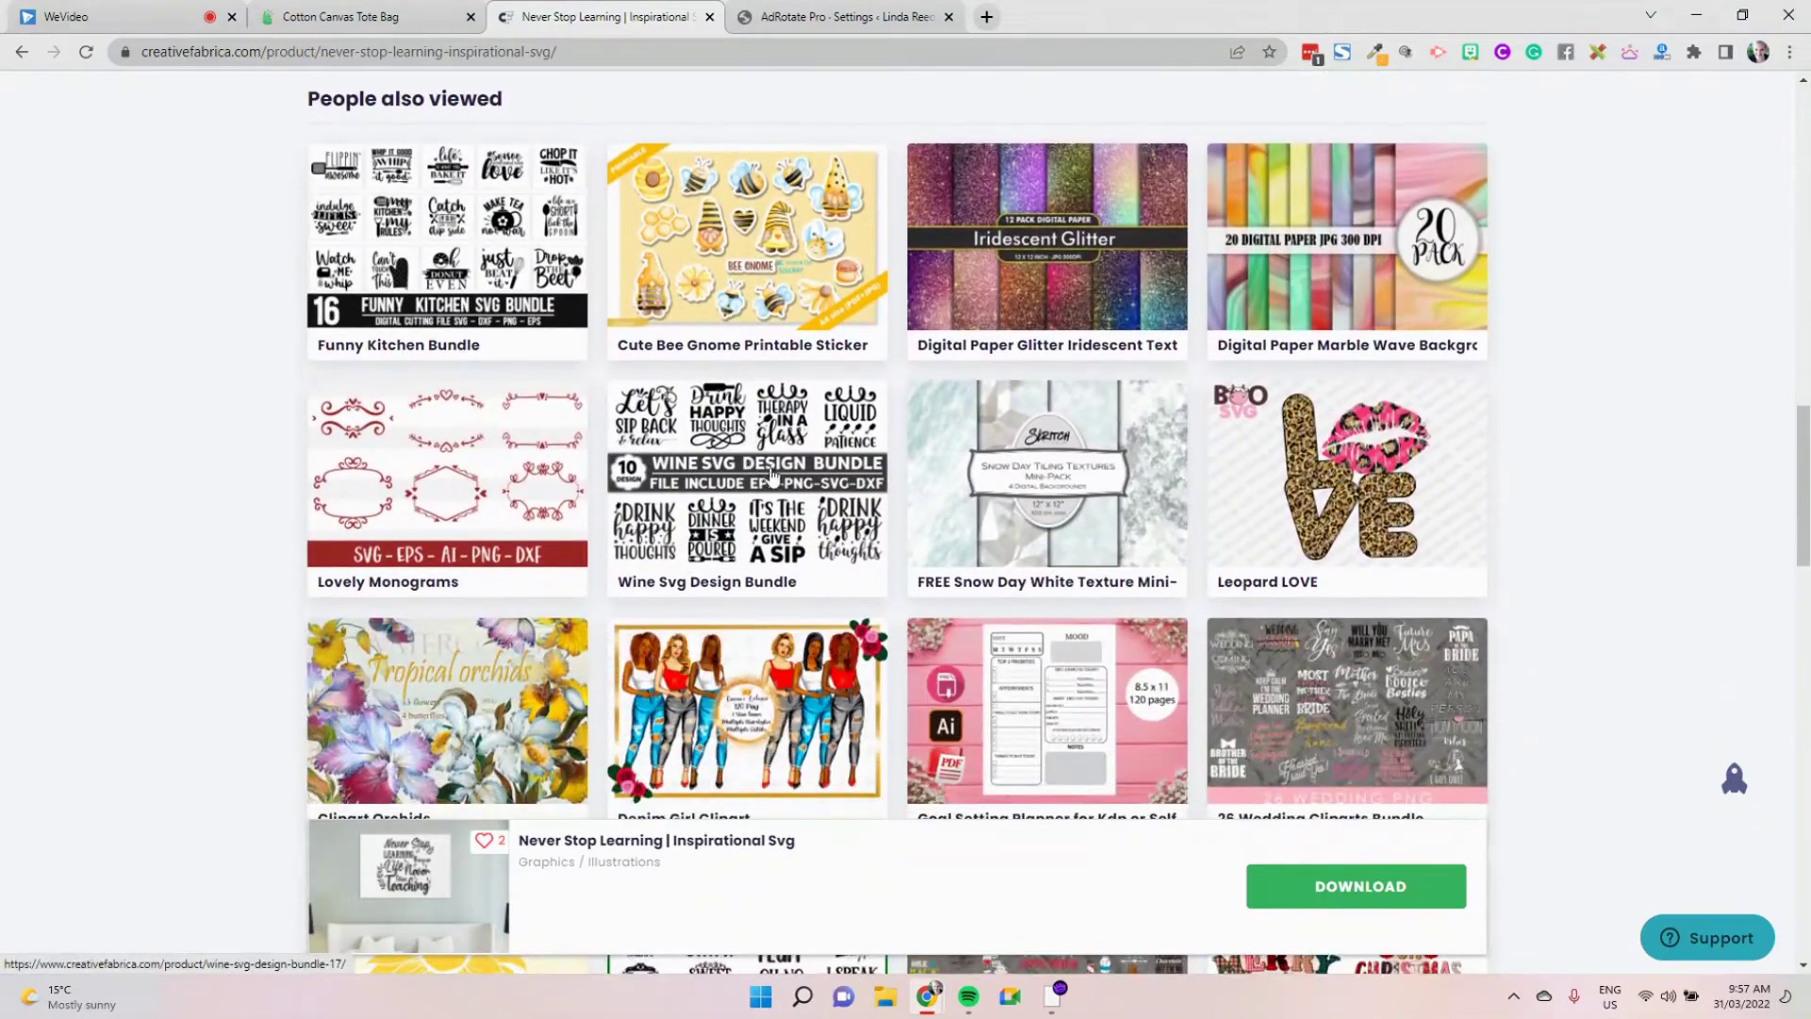
# Open Creative Fabrica's Bundles page from the Never Stop Learning design page
pyautogui.scroll(3, 783, 483)
pyautogui.scroll(14, 783, 483)
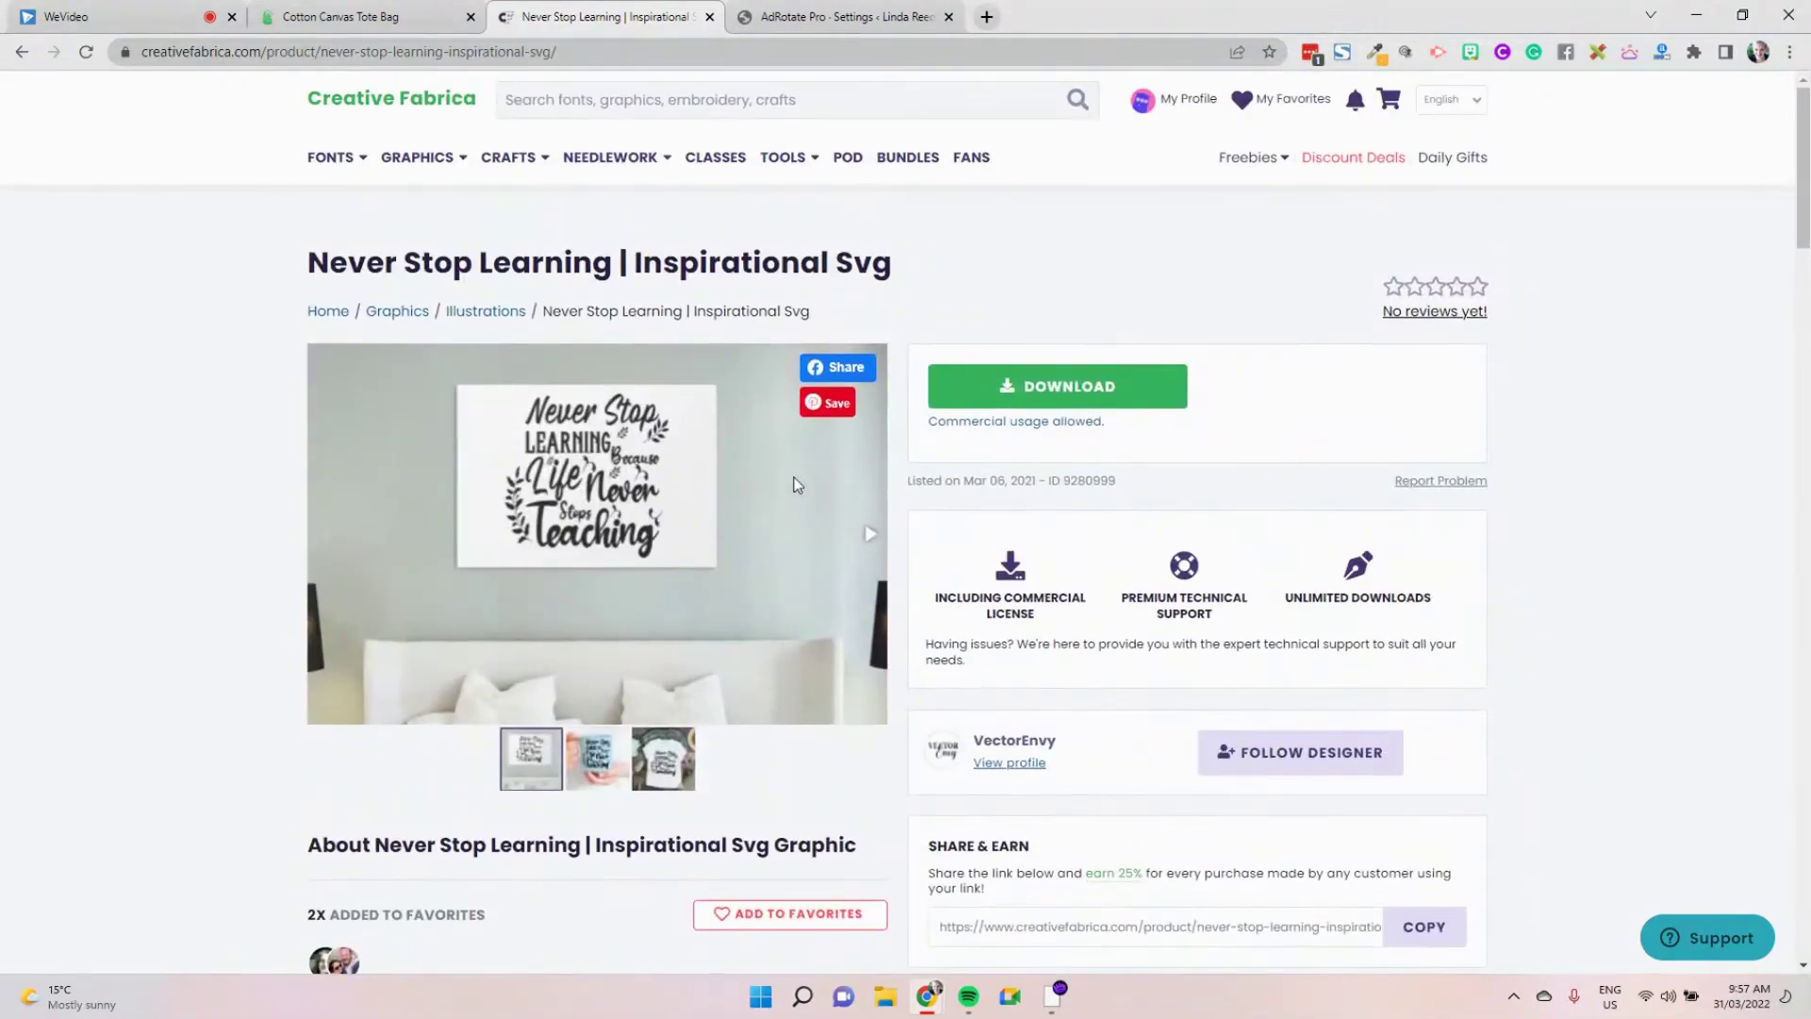
pyautogui.moveTo(404, 153)
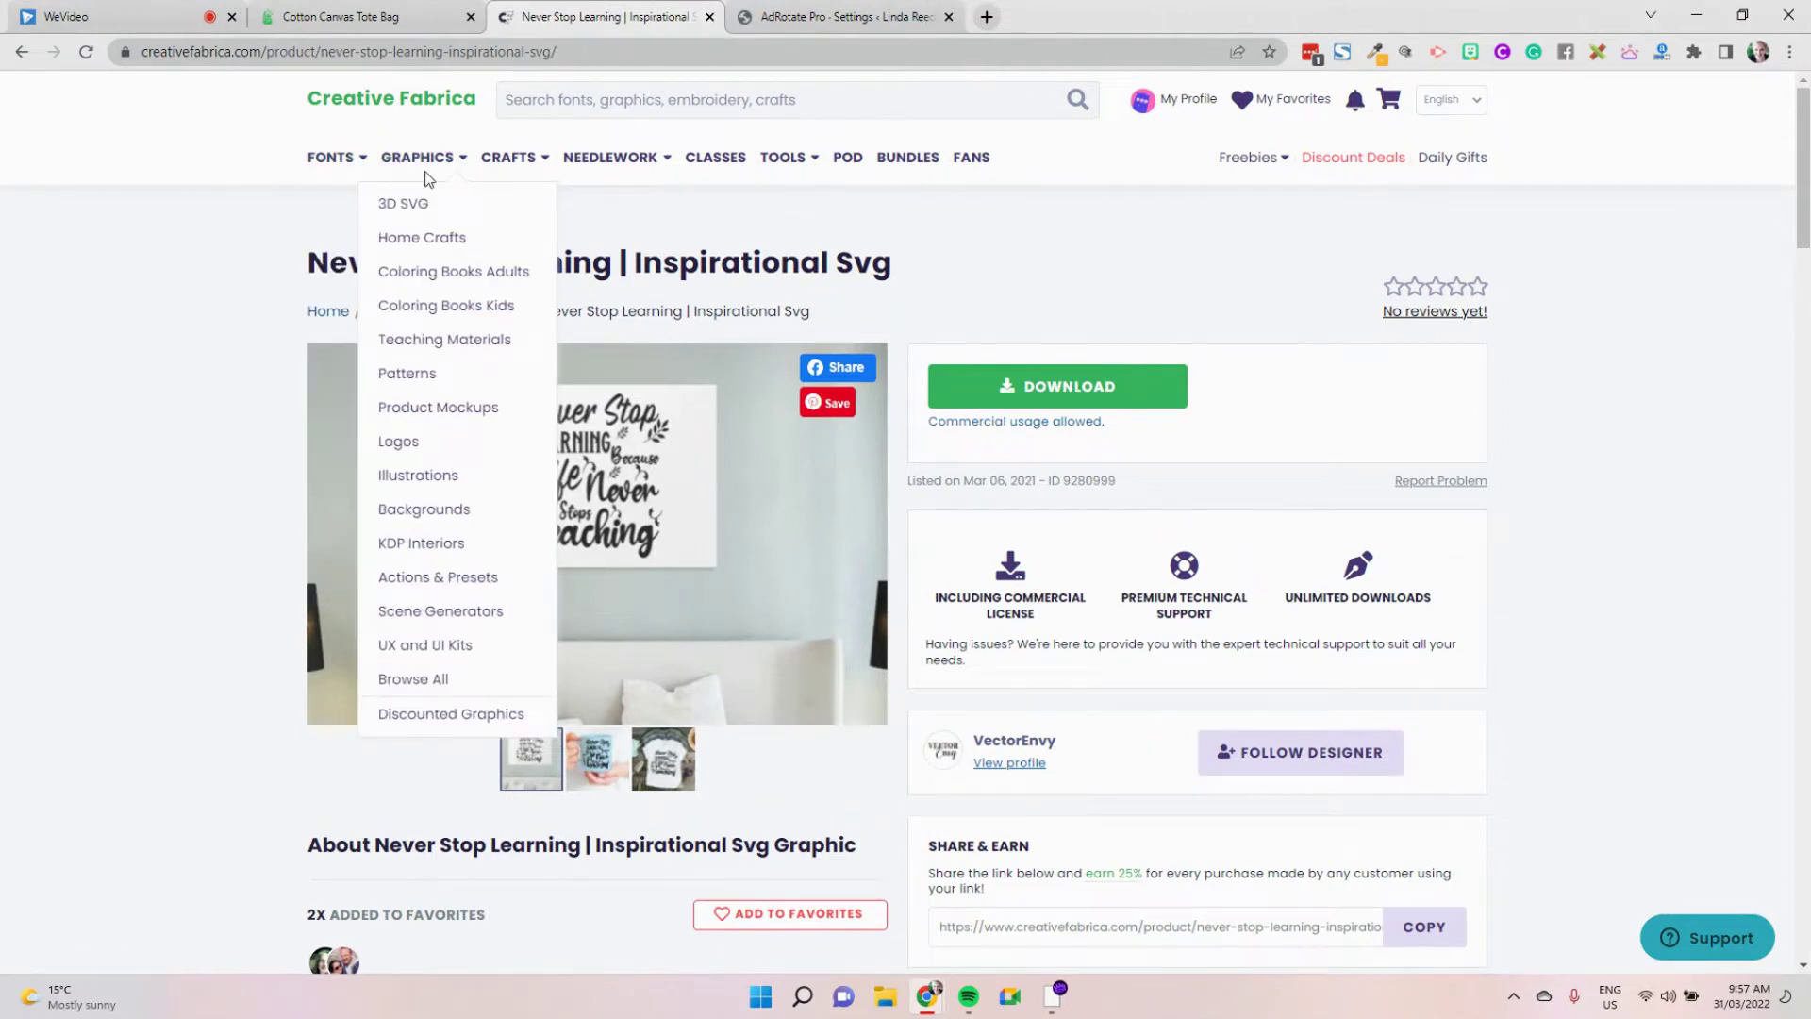
pyautogui.click(896, 169)
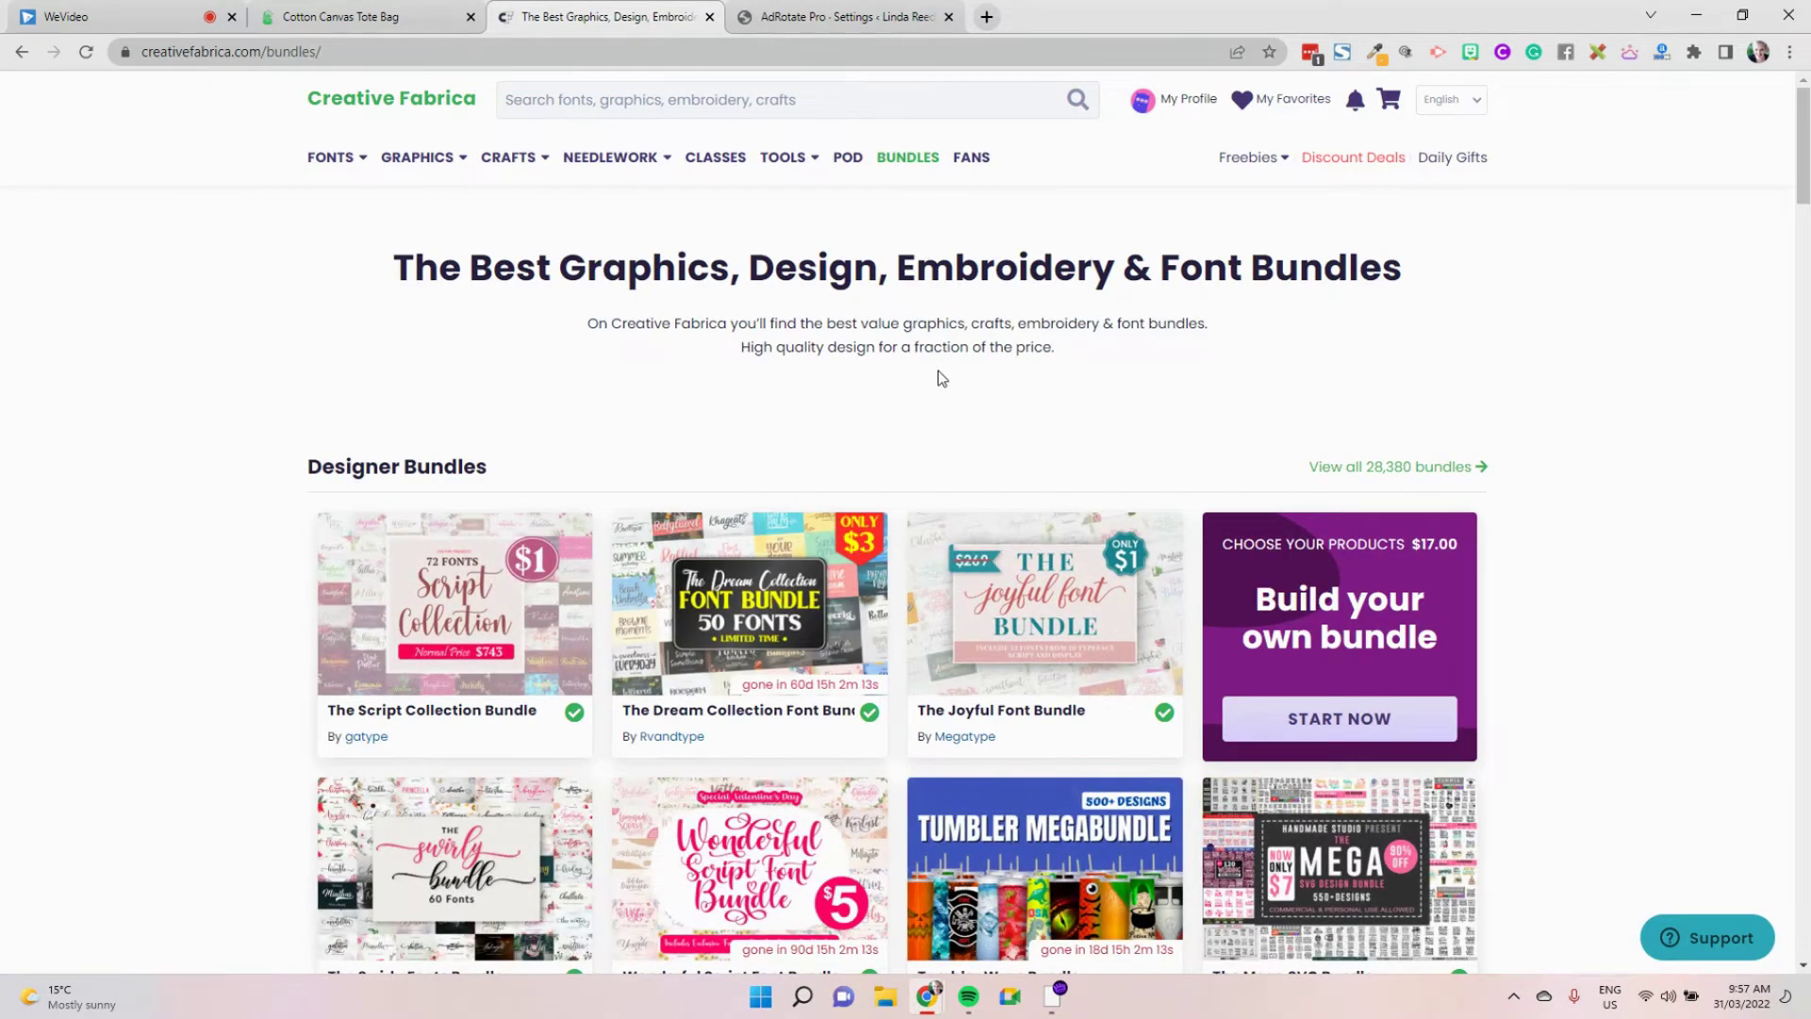
# Examine the Designer Bundles and New Designer Bundles for font, SVG, t-shirt and sublimation collections suited to print-on-demand products
pyautogui.scroll(-4, 940, 377)
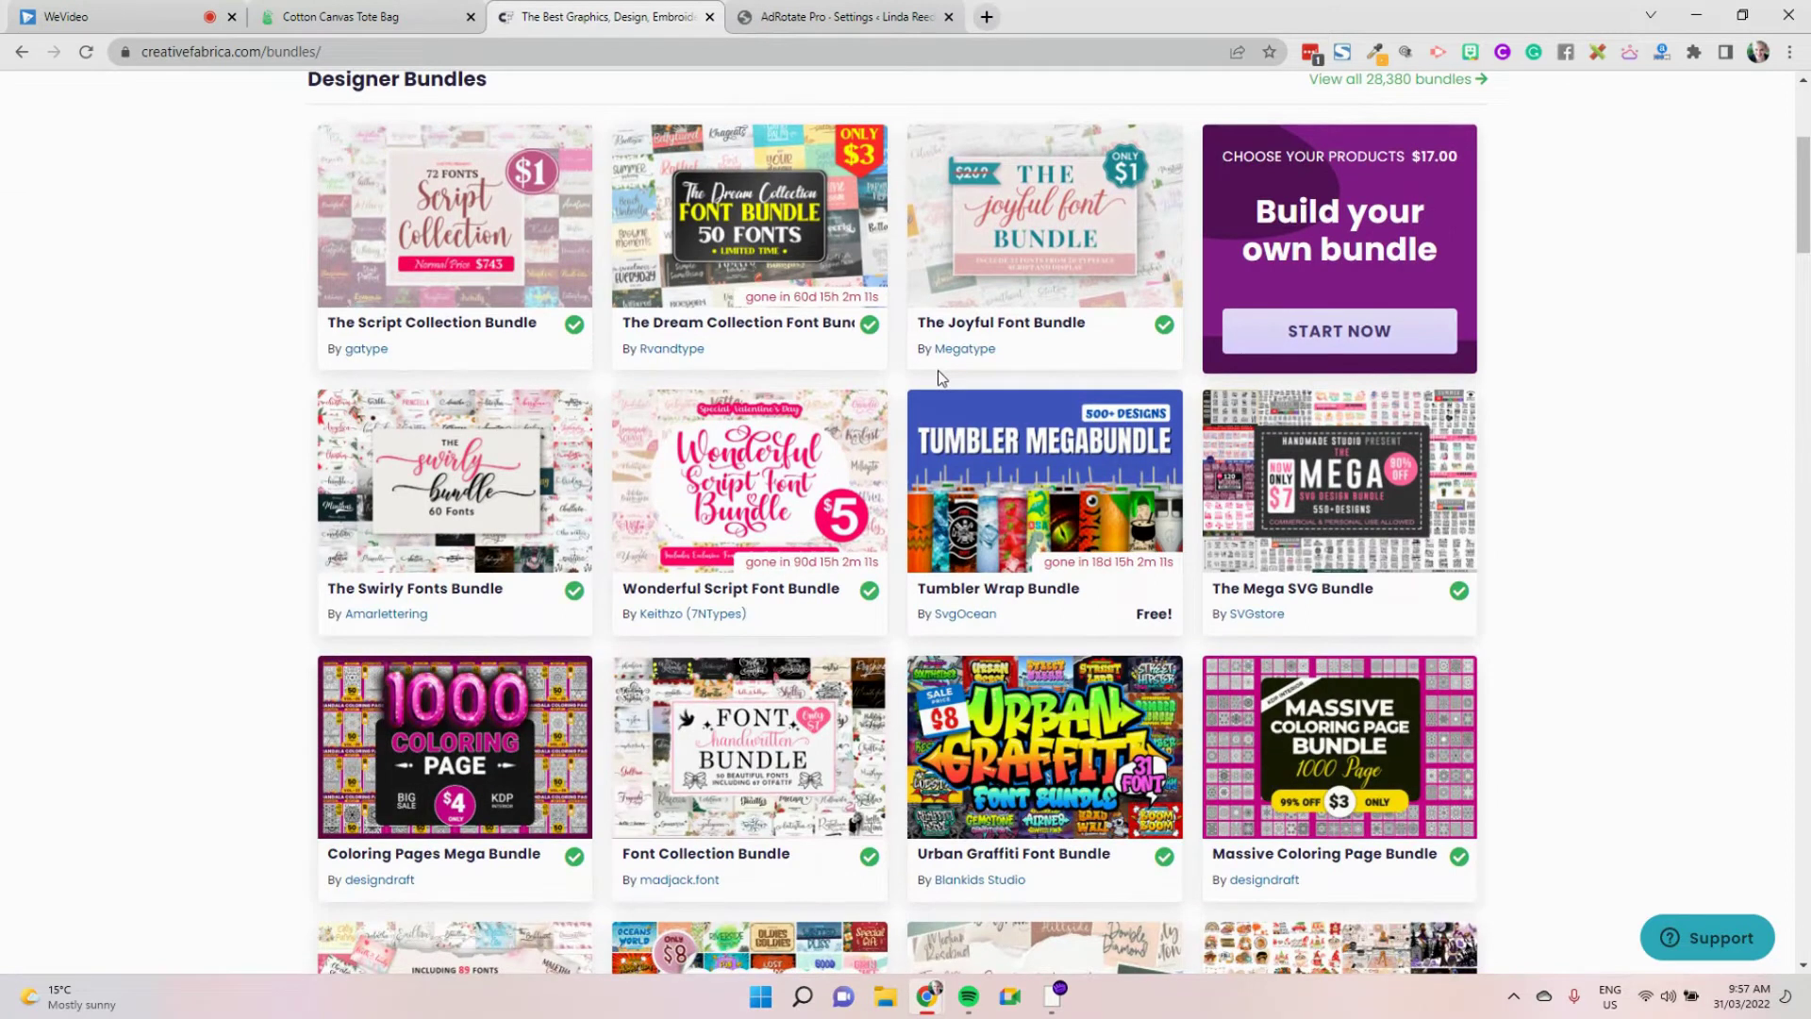
pyautogui.scroll(-2, 937, 377)
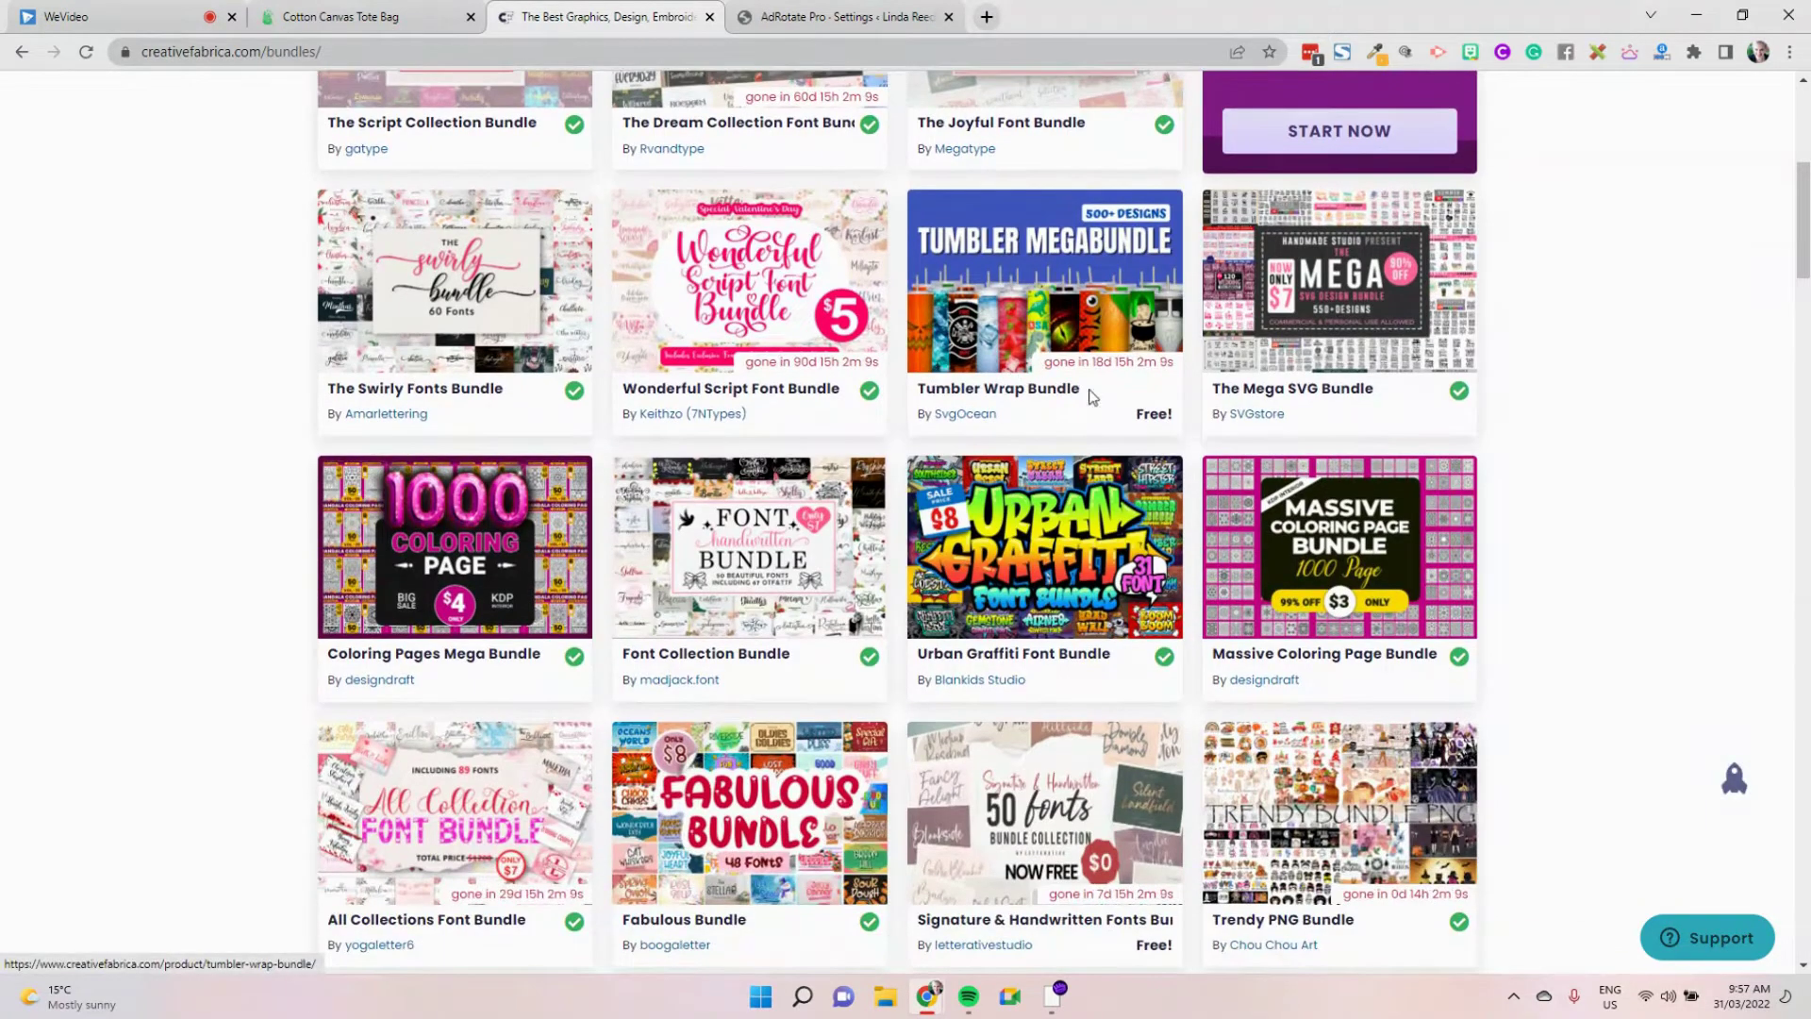
pyautogui.scroll(-3, 1077, 420)
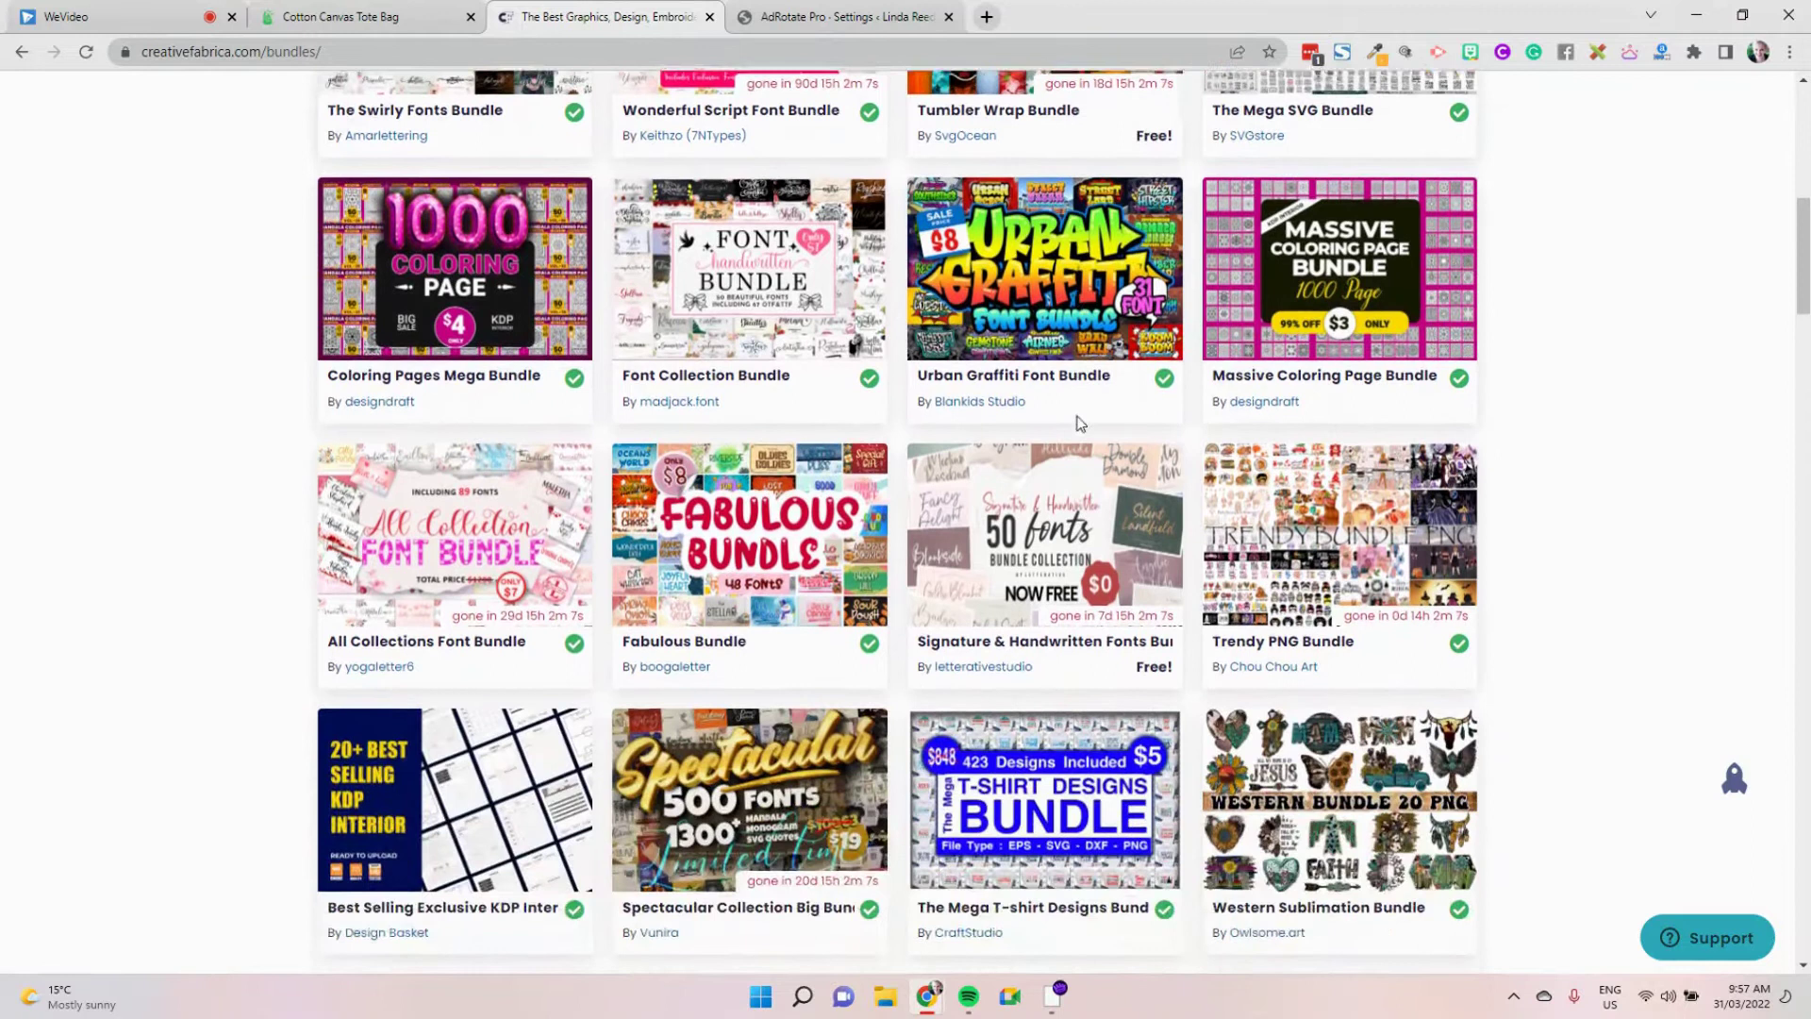
pyautogui.scroll(-2, 1080, 423)
pyautogui.scroll(-3, 1080, 423)
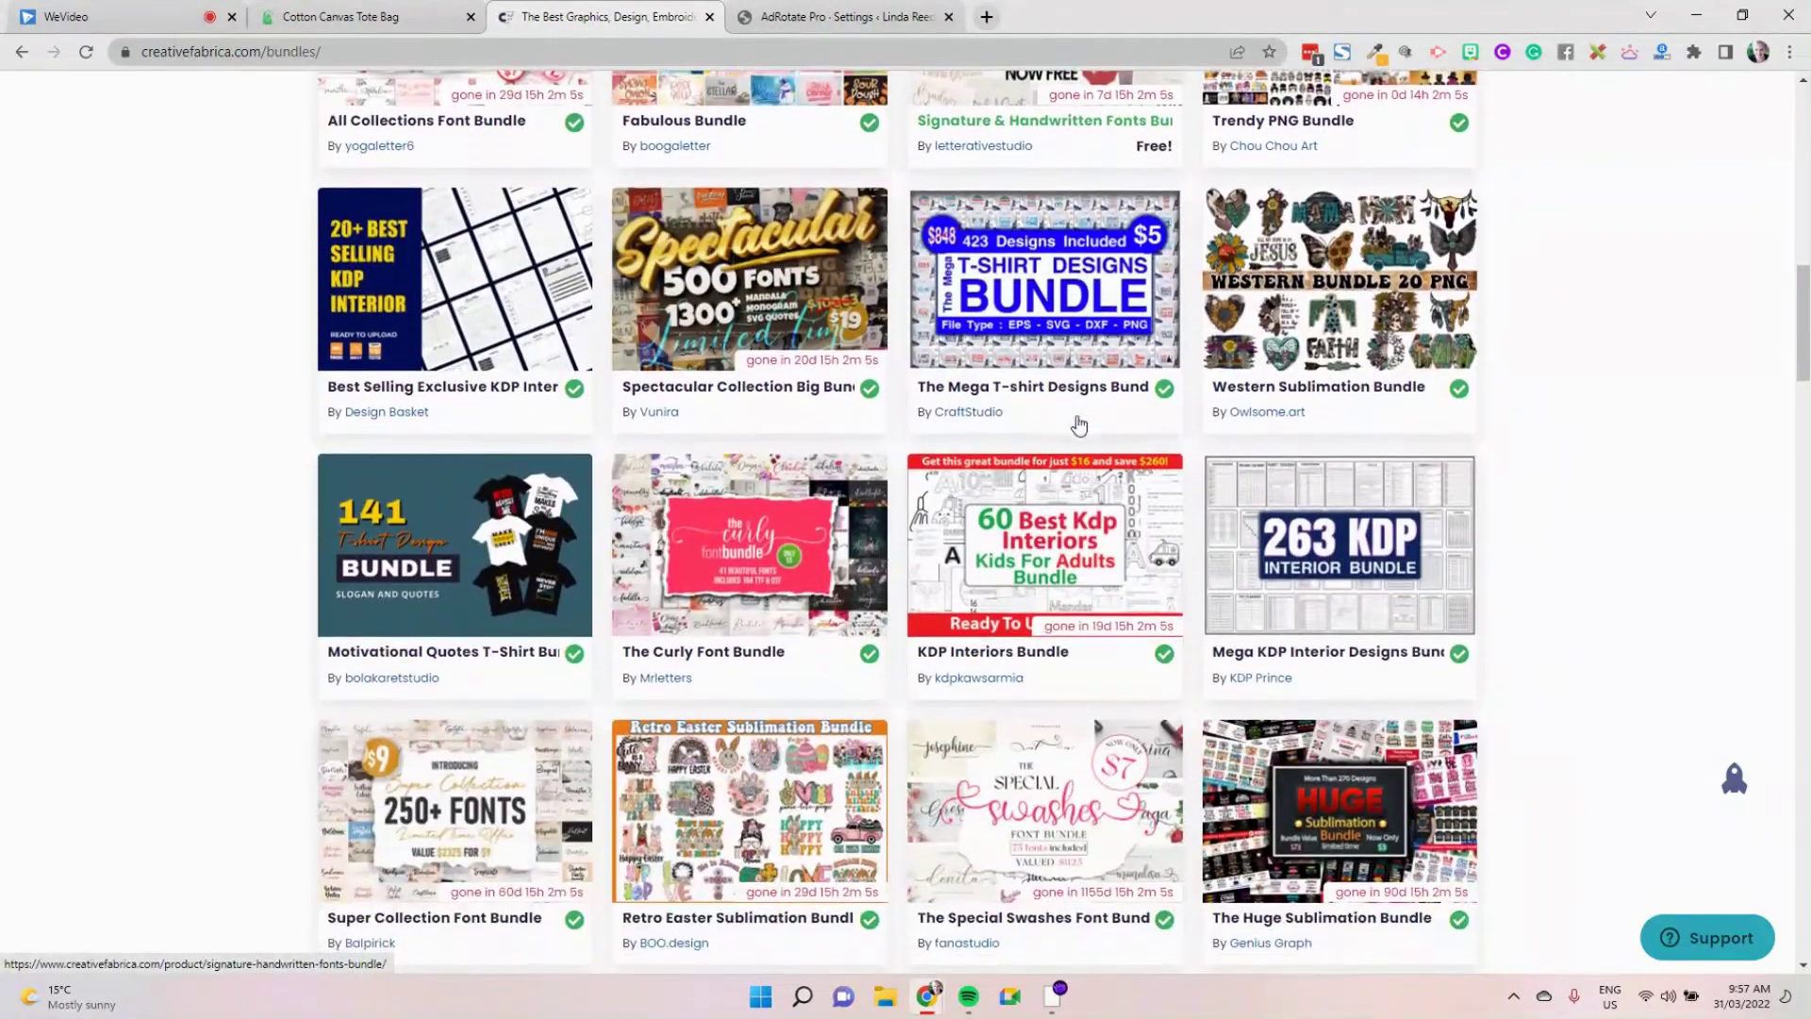
pyautogui.scroll(-2, 1079, 423)
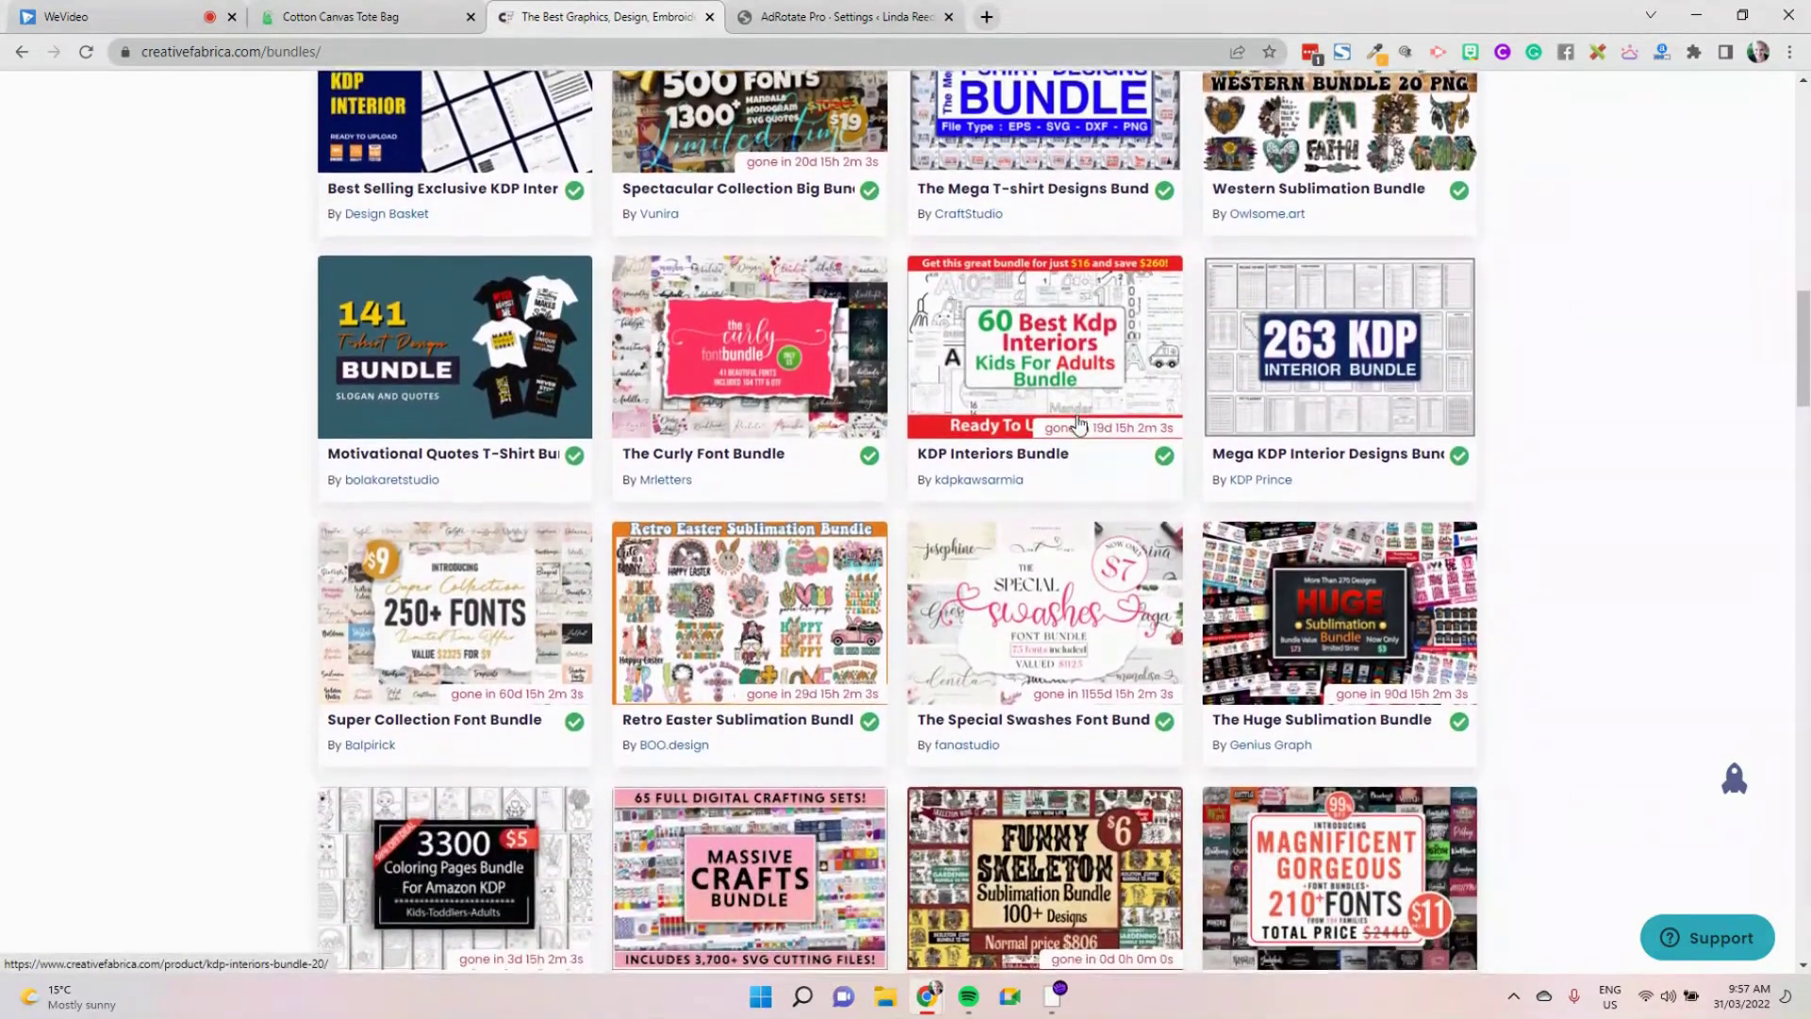
pyautogui.scroll(-4, 1080, 424)
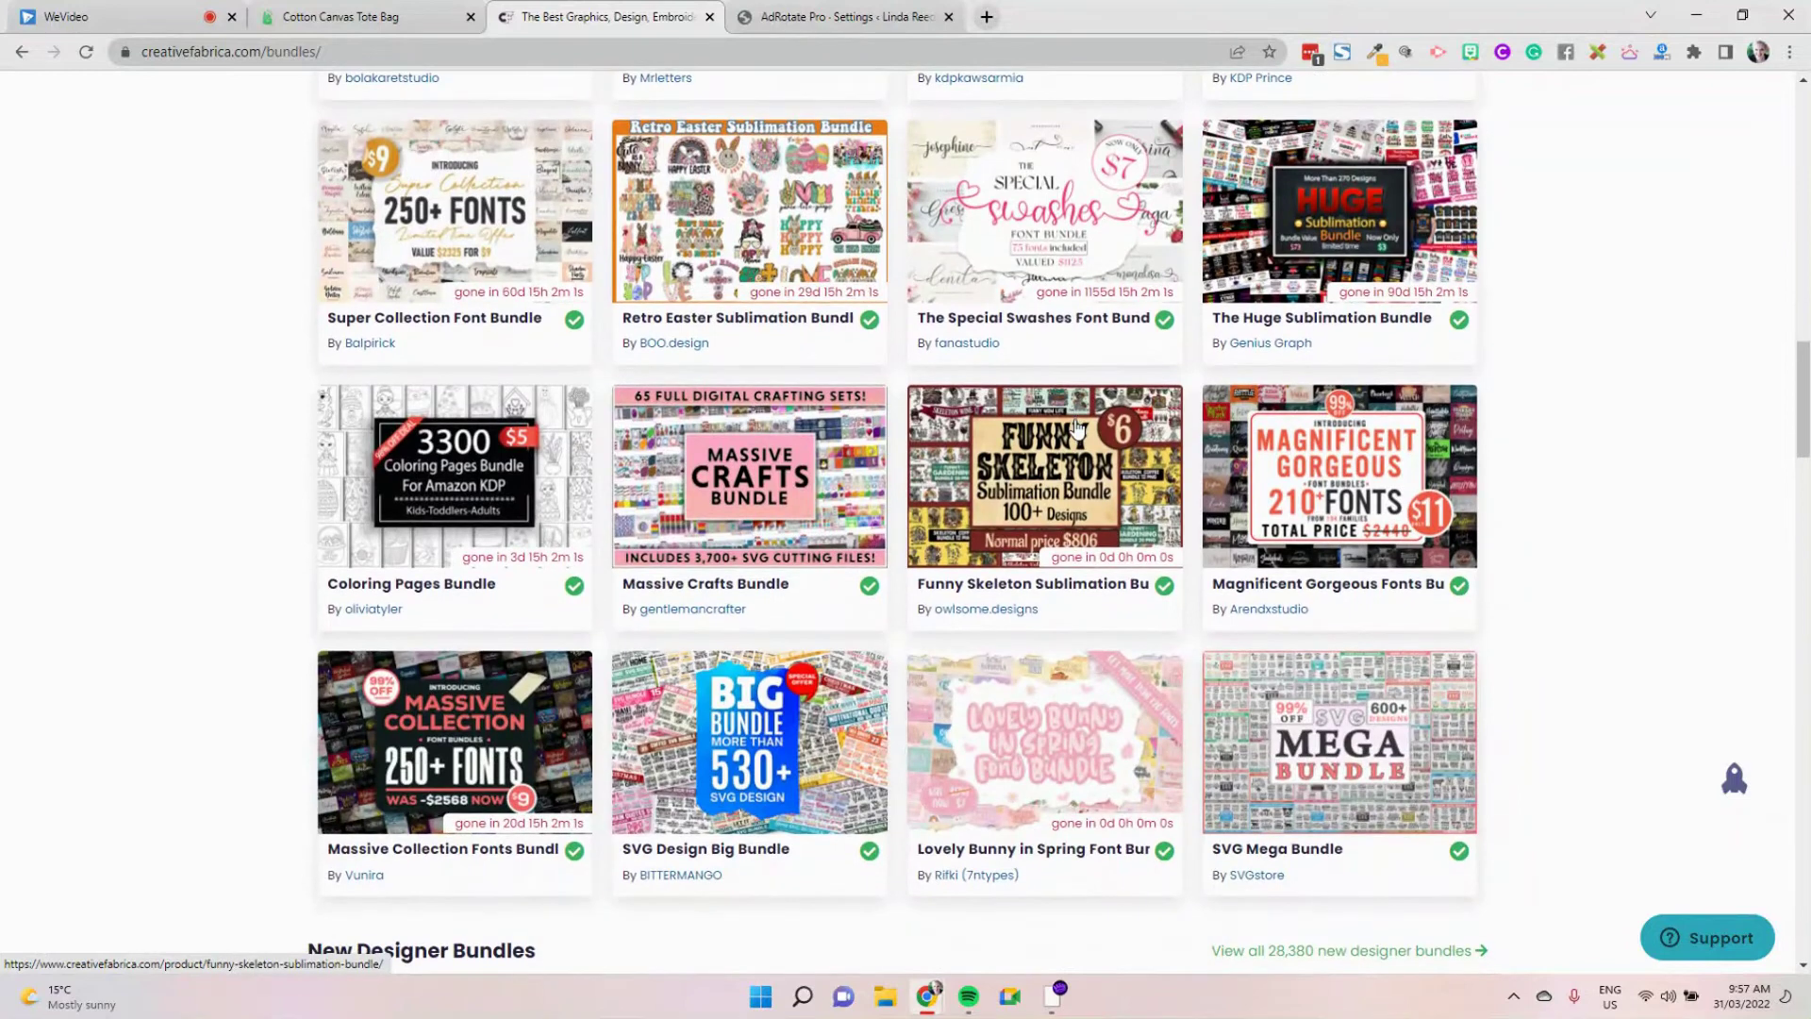
pyautogui.scroll(-9, 1067, 442)
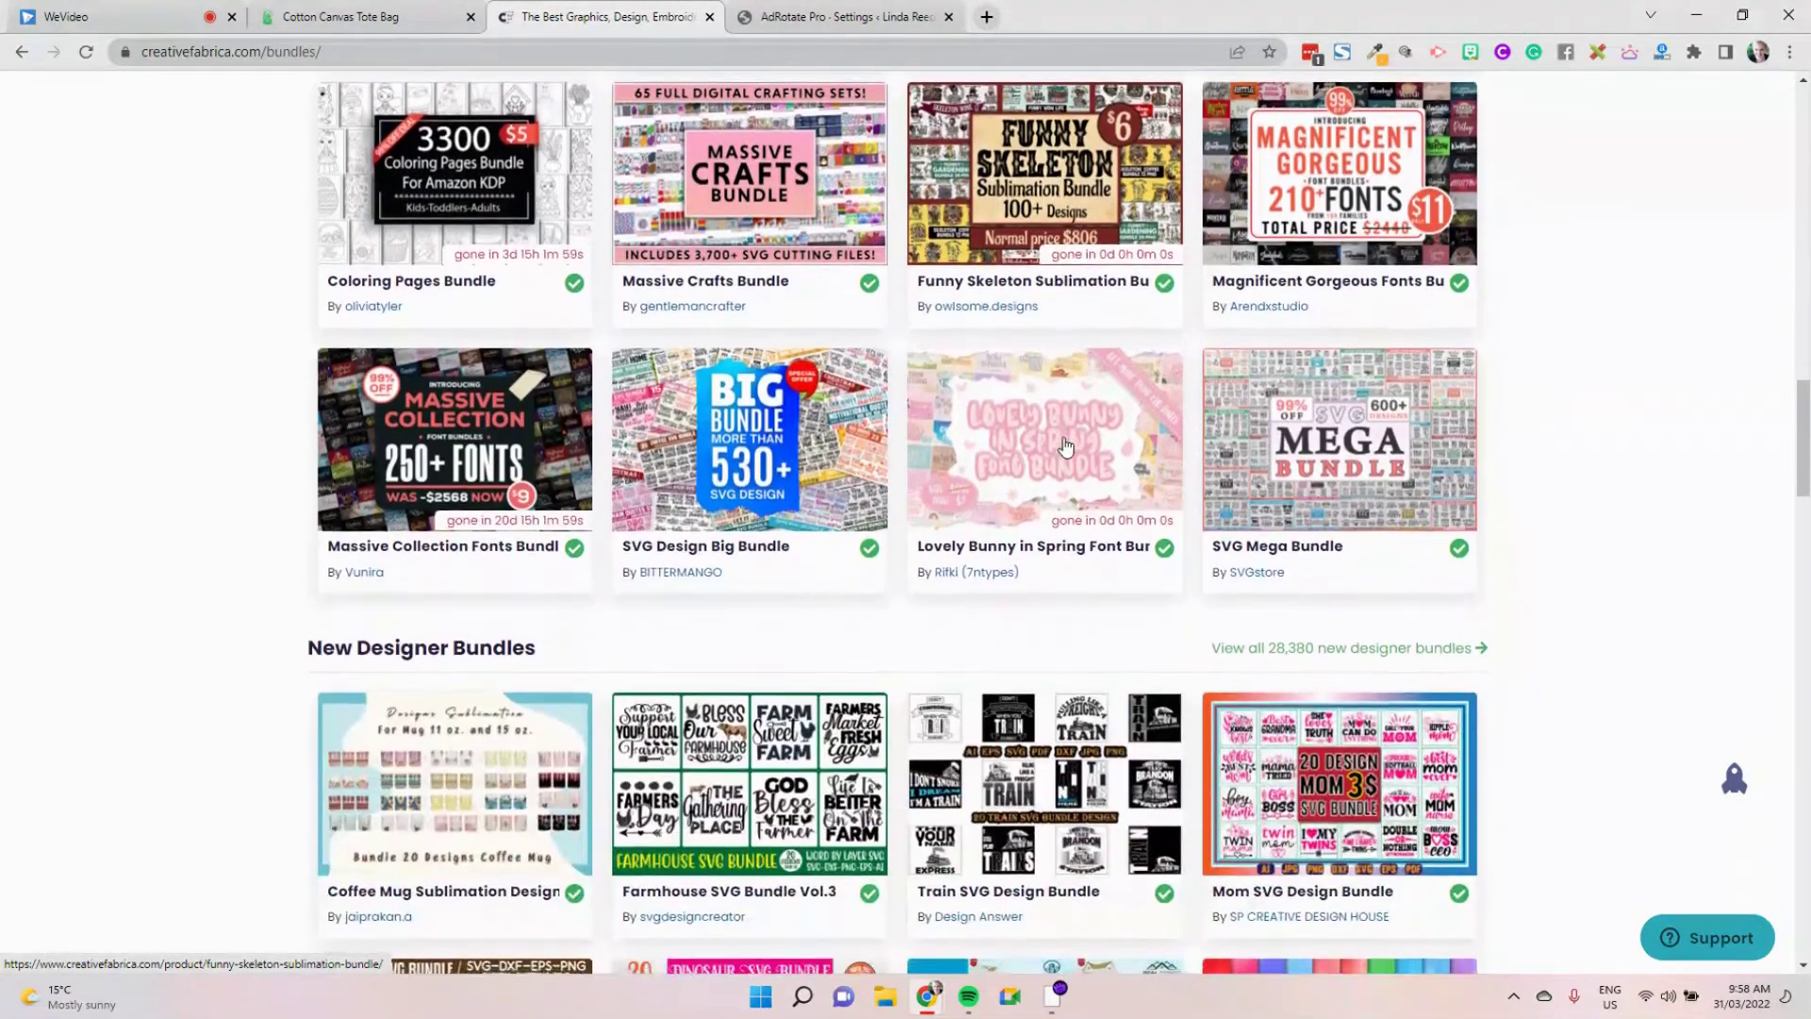
pyautogui.scroll(-7, 1066, 443)
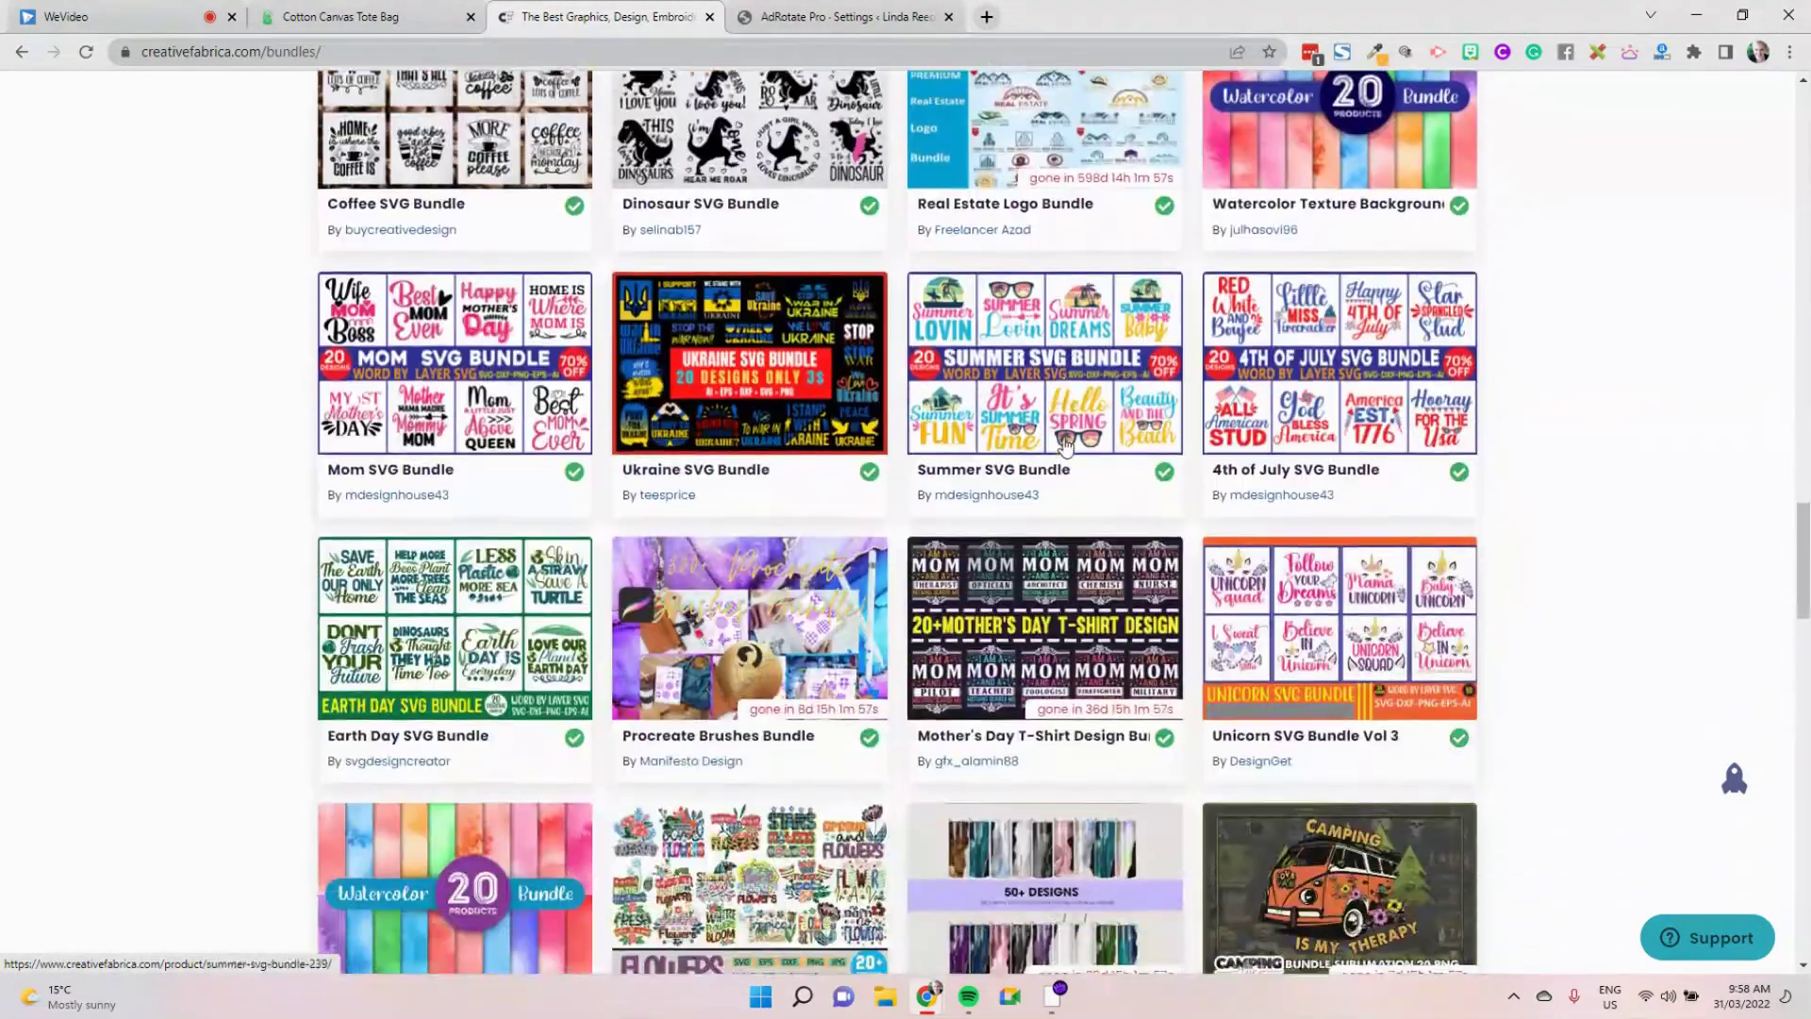
pyautogui.scroll(-12, 1053, 445)
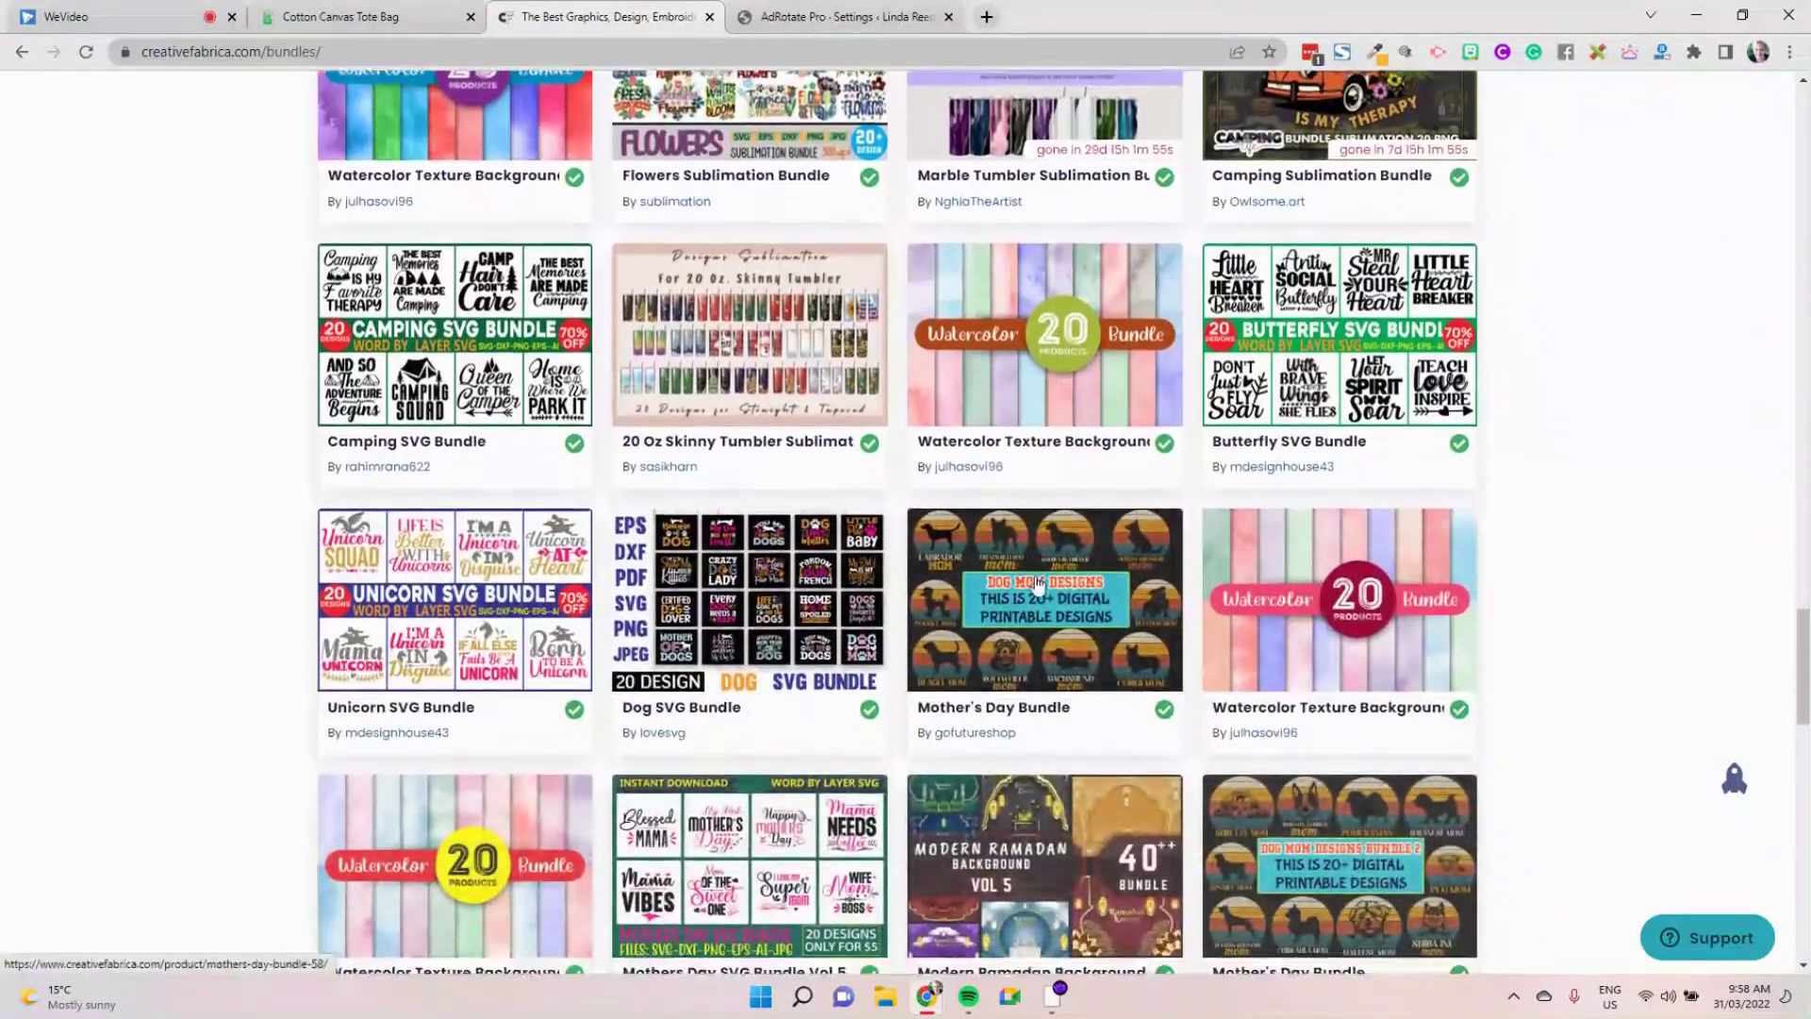
pyautogui.scroll(-8, 1317, 617)
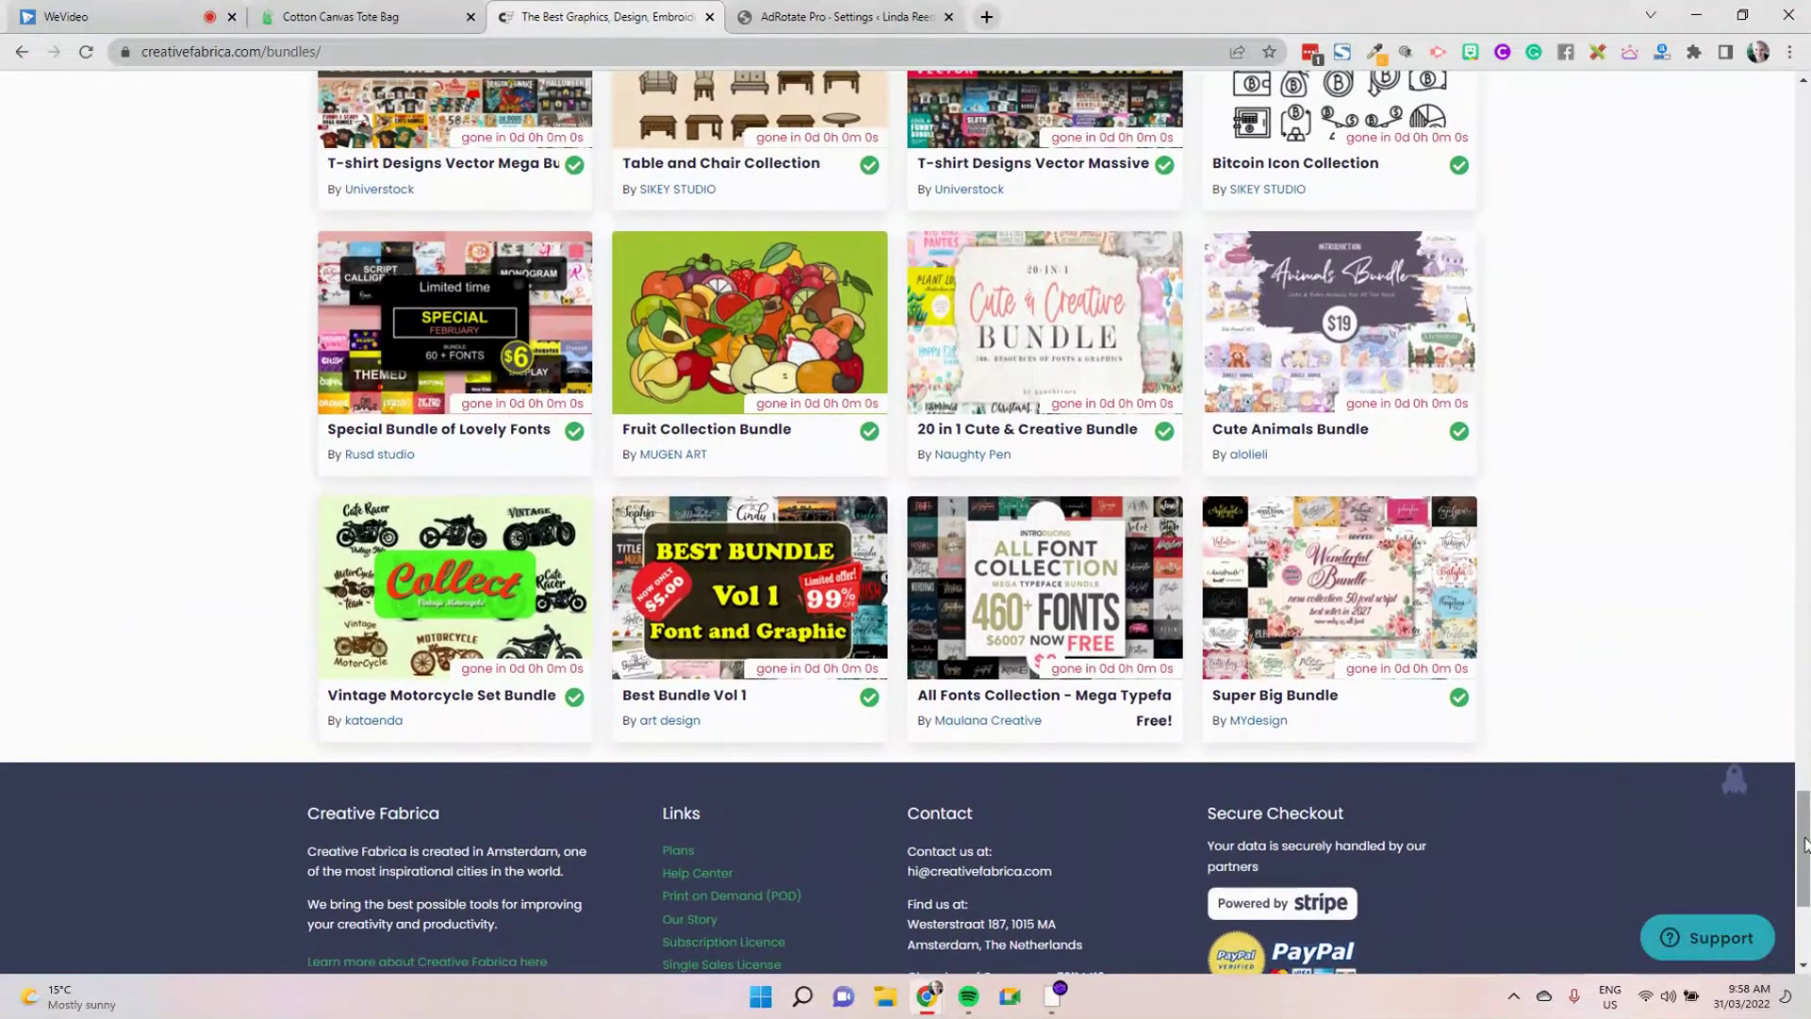
# Go to the Creative Fabrica home page and open the recommended Vintage Flowers Sublimation Bundle
pyautogui.click(1733, 778)
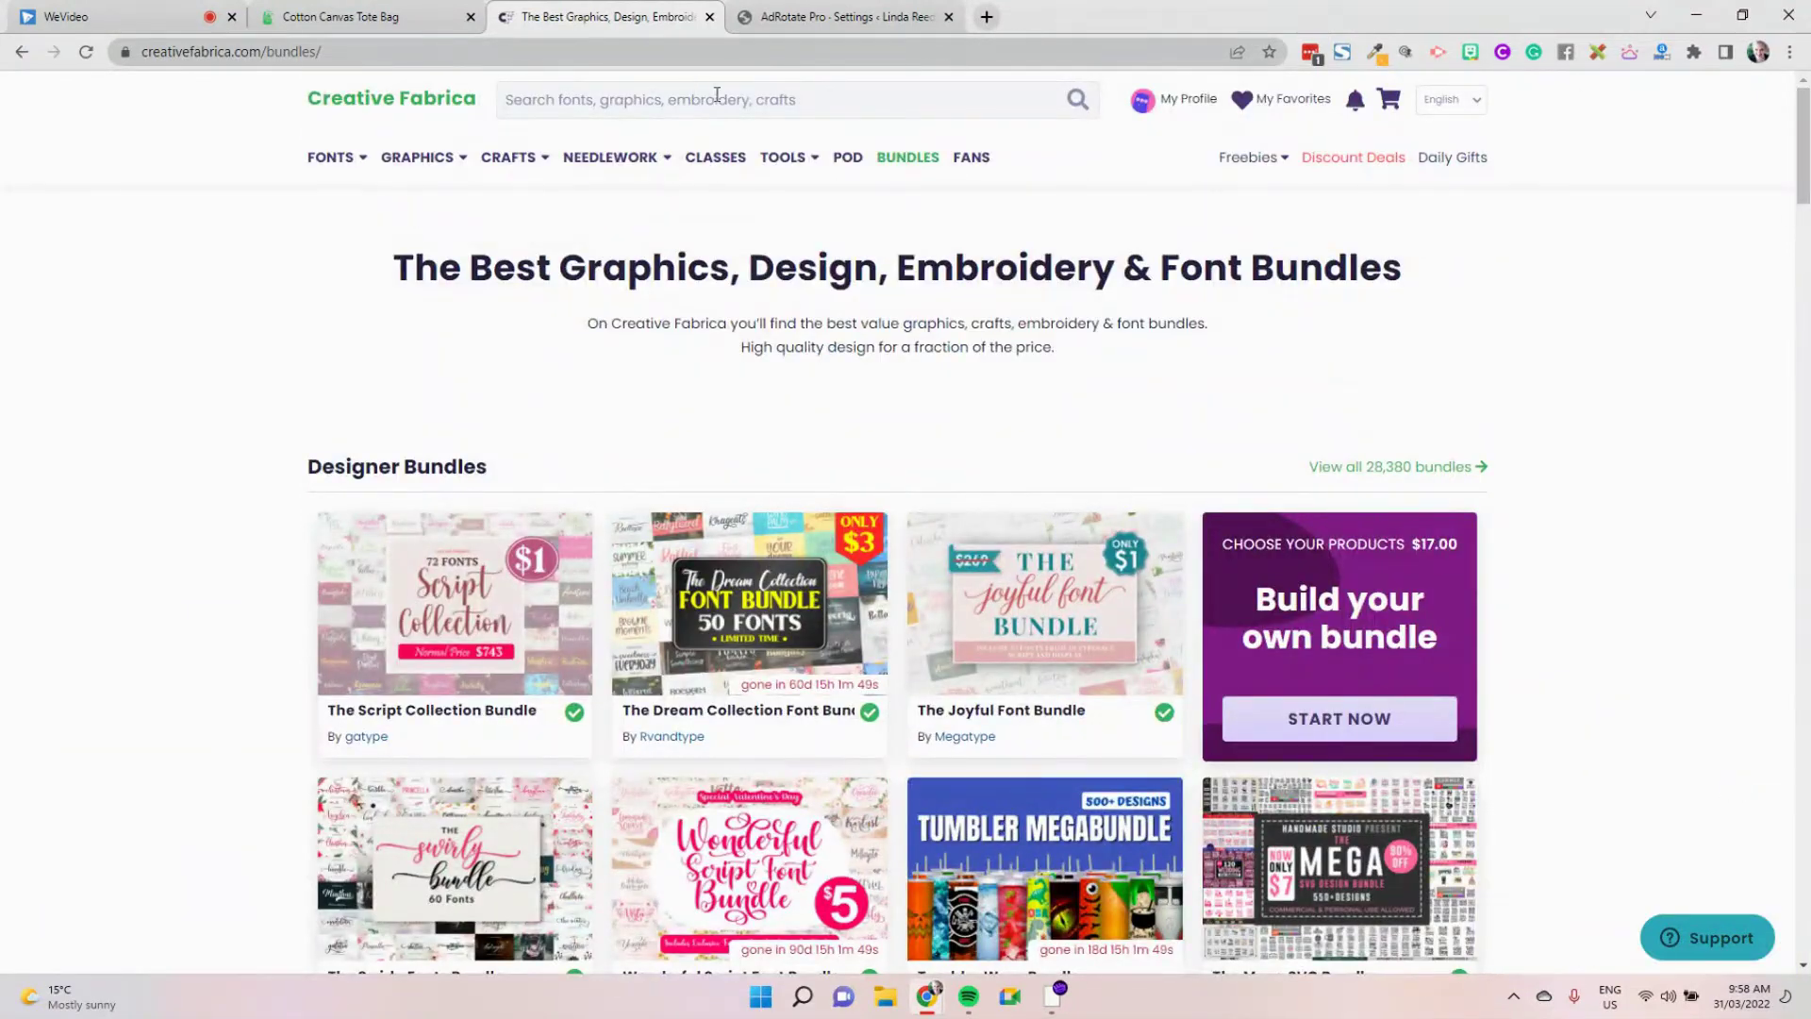
pyautogui.click(625, 157)
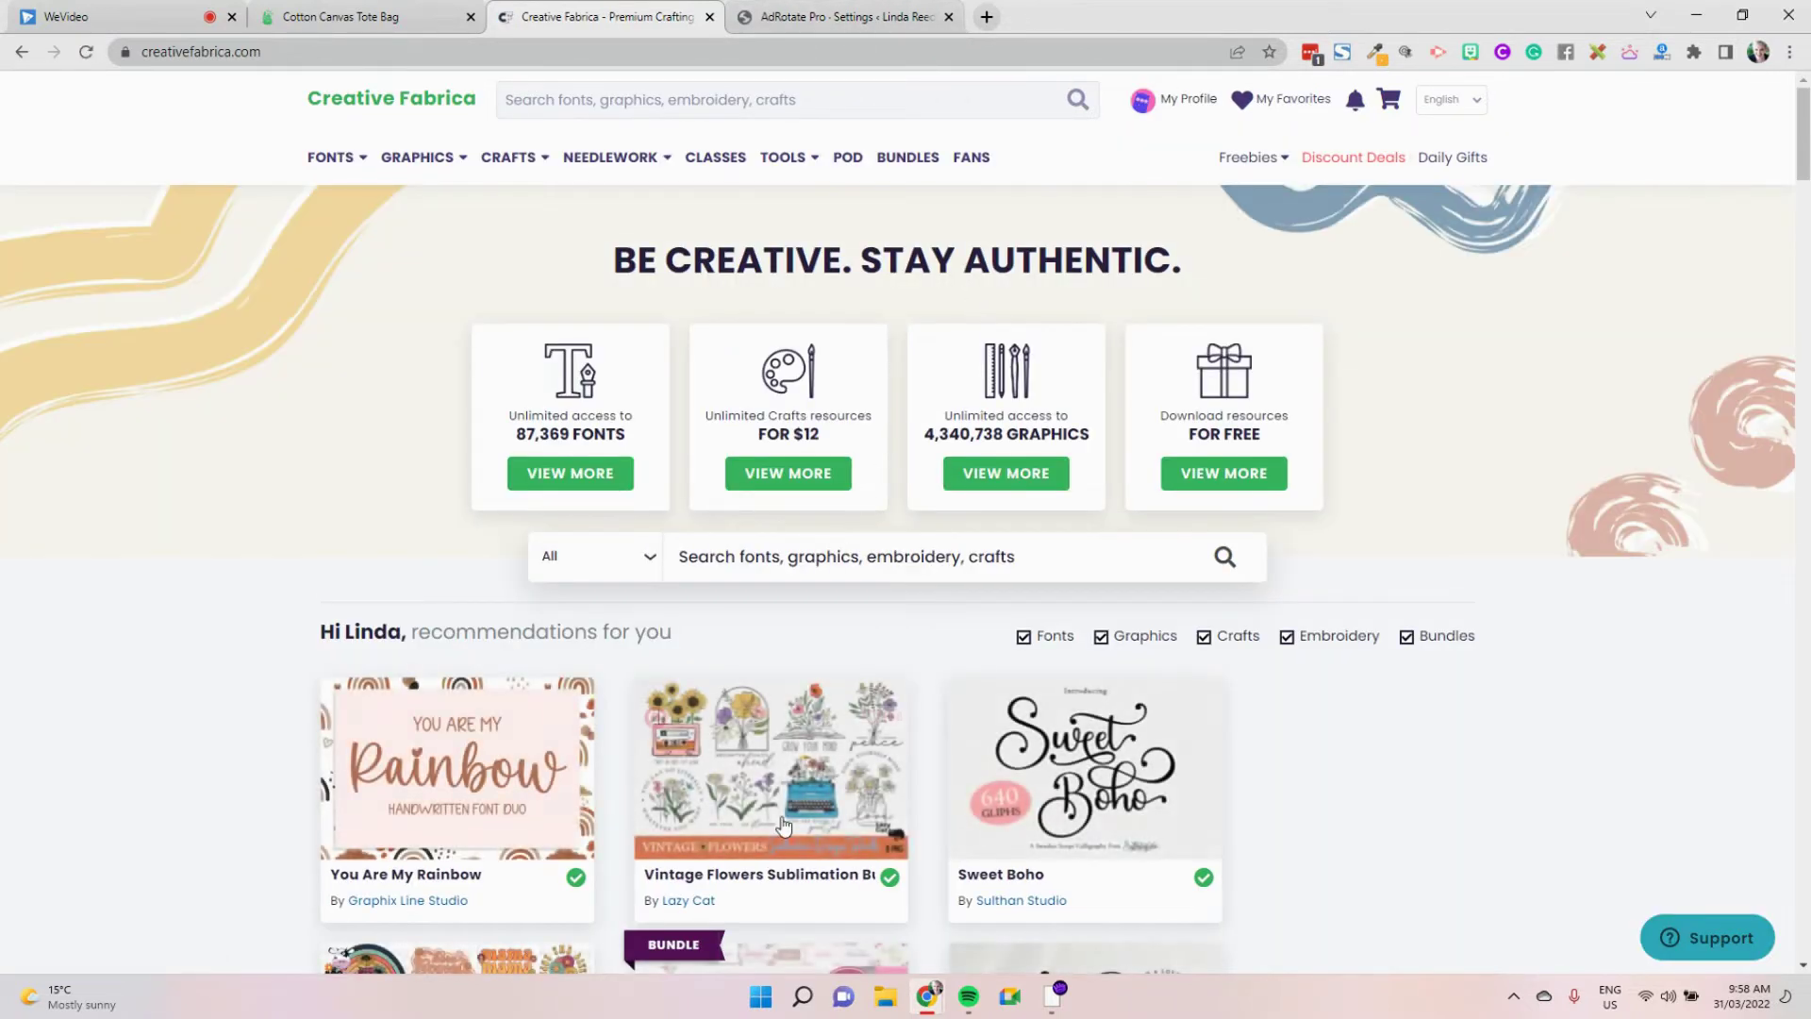
pyautogui.click(755, 748)
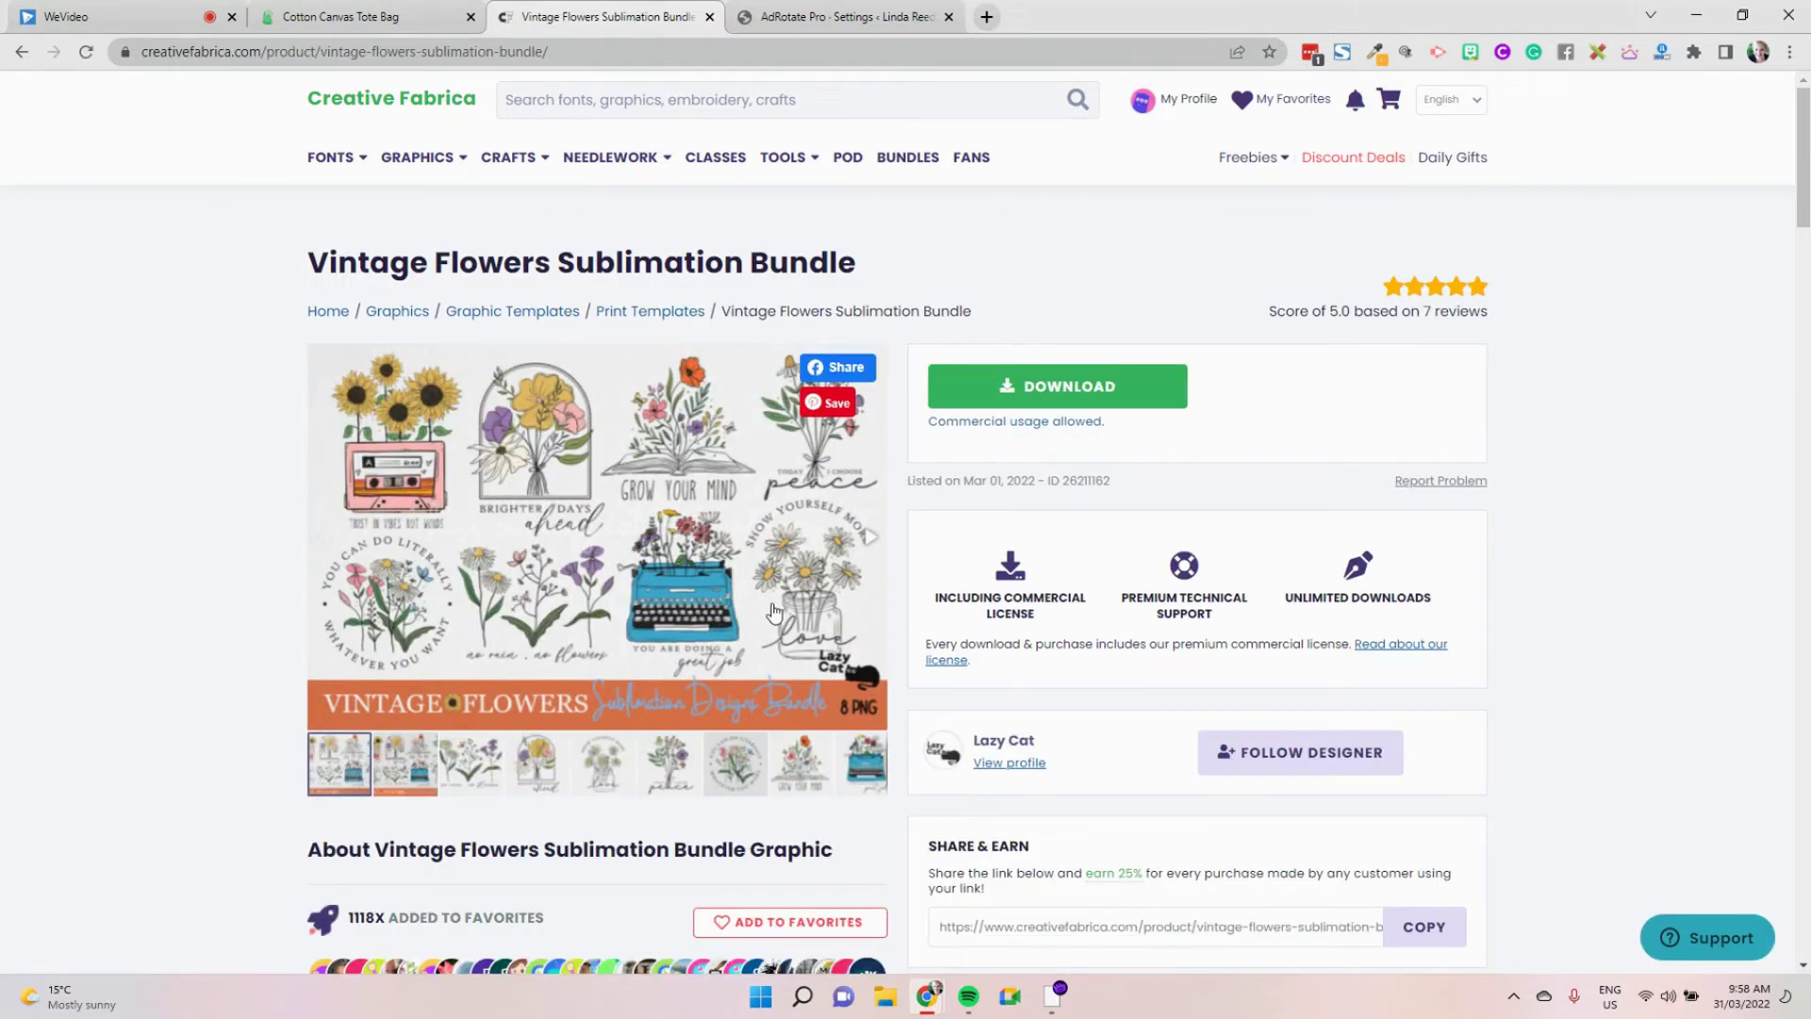
# Review the bundle's included files, suggested usage, customer reviews, related items and commercial licence terms
pyautogui.scroll(-5, 773, 611)
pyautogui.scroll(3, 774, 613)
pyautogui.scroll(-10, 773, 608)
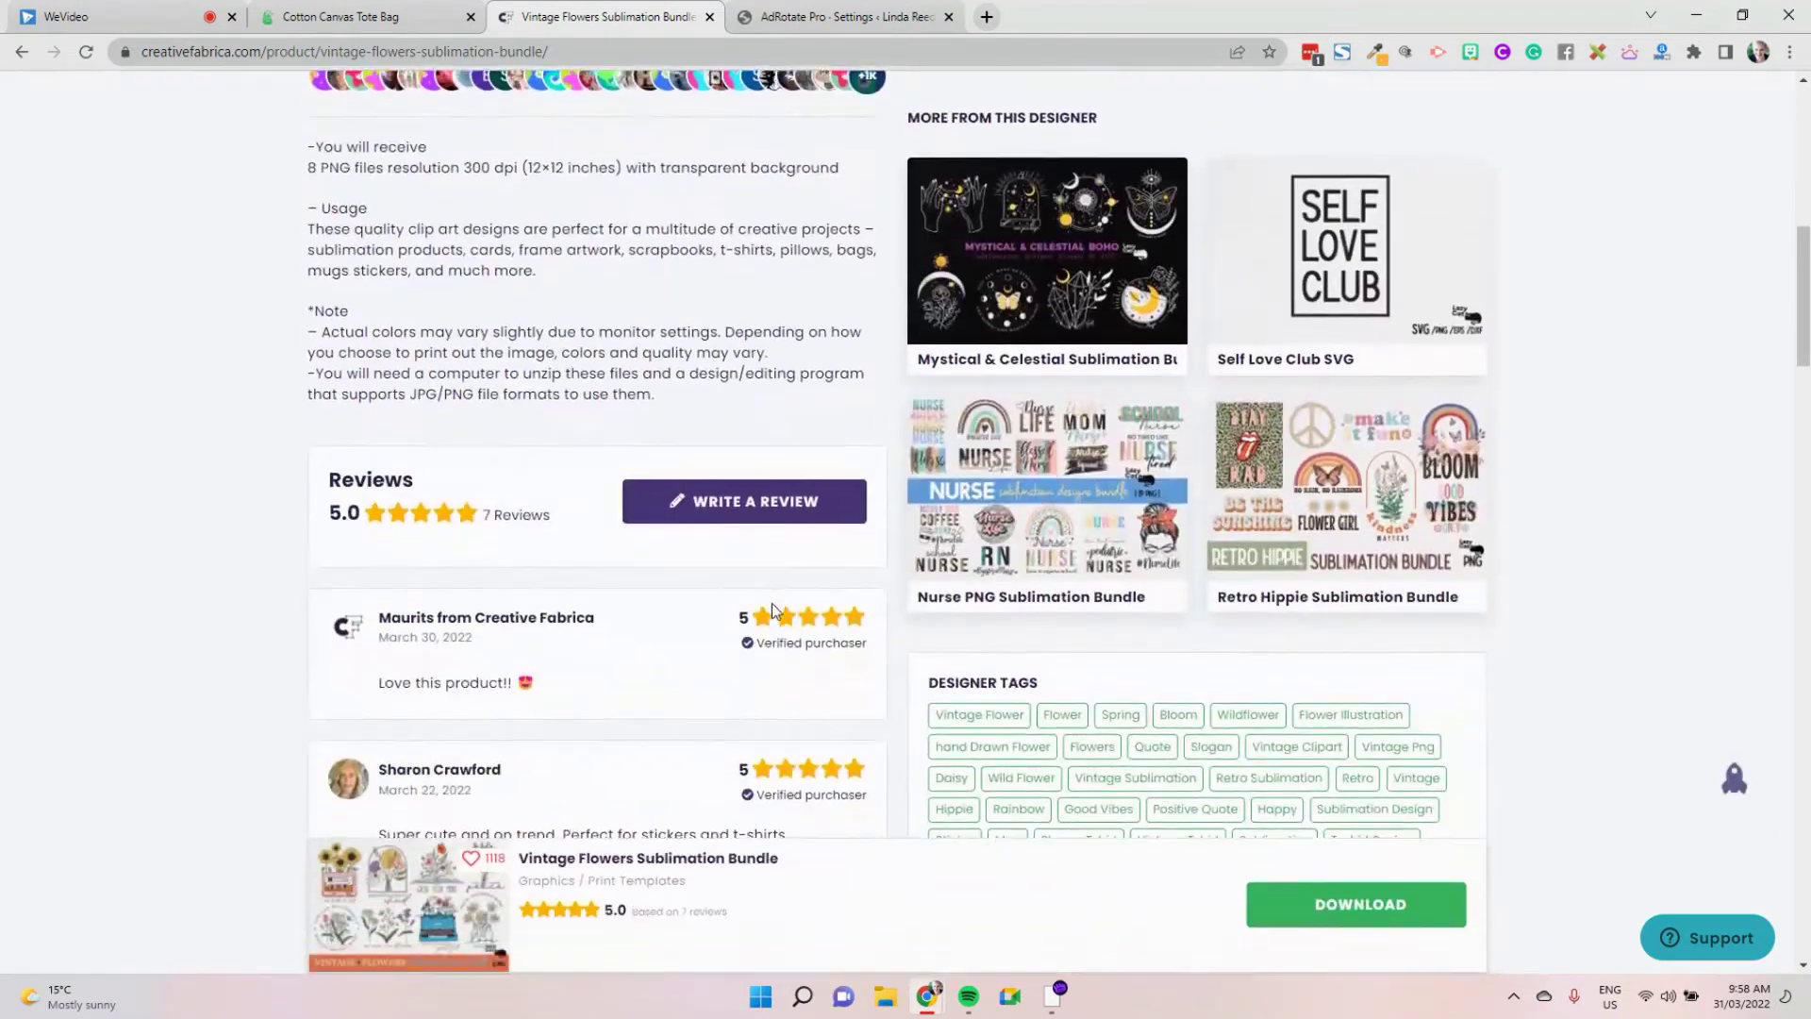
pyautogui.scroll(-9, 771, 603)
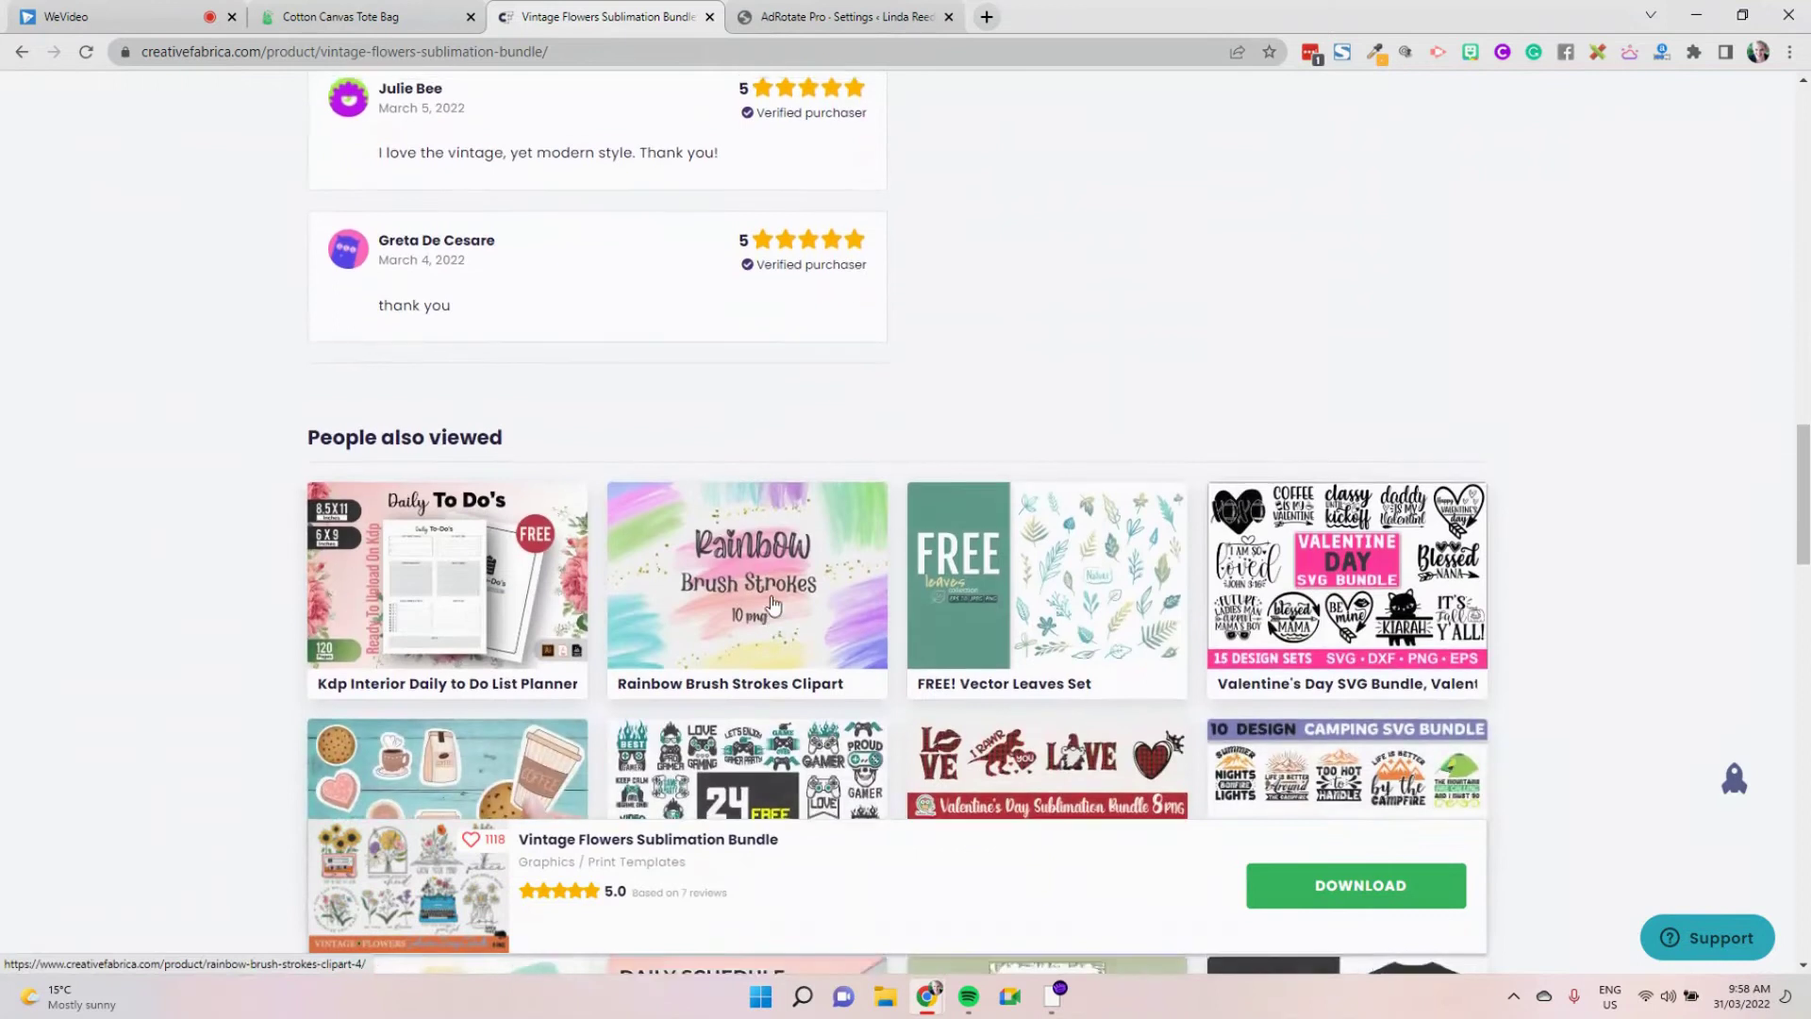
pyautogui.scroll(7, 795, 490)
pyautogui.scroll(9, 795, 490)
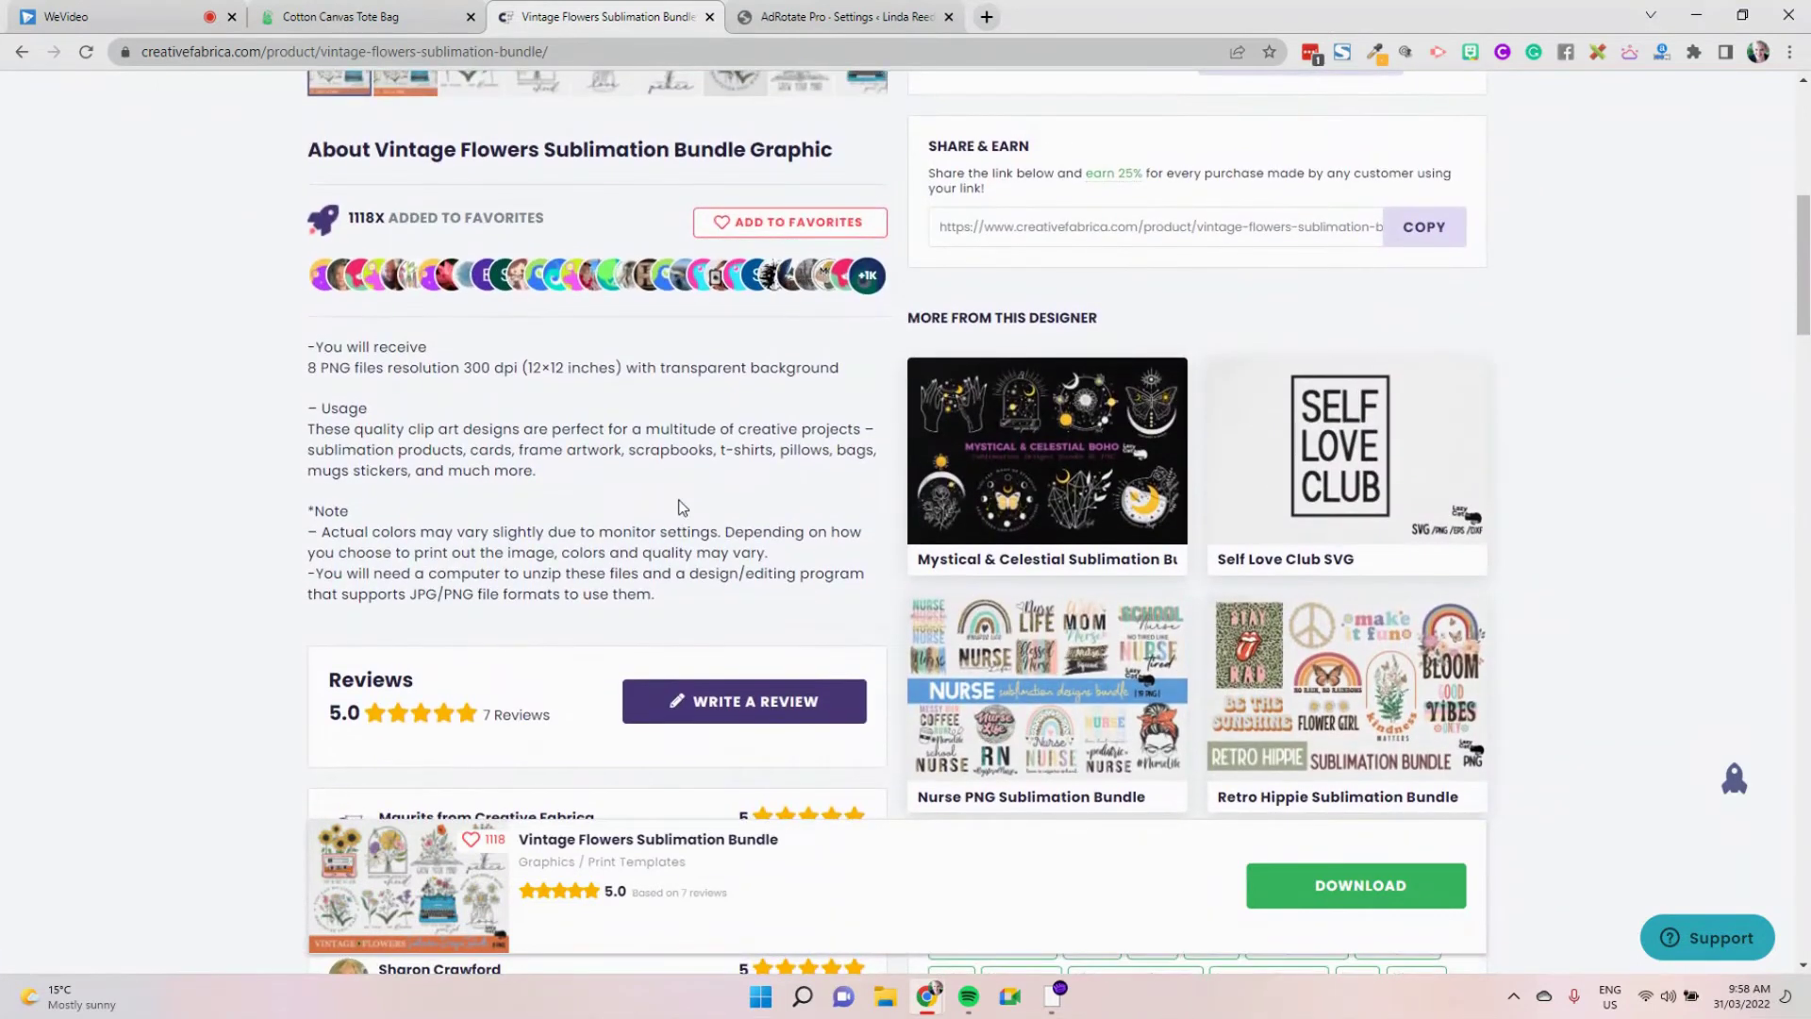
pyautogui.scroll(5, 661, 524)
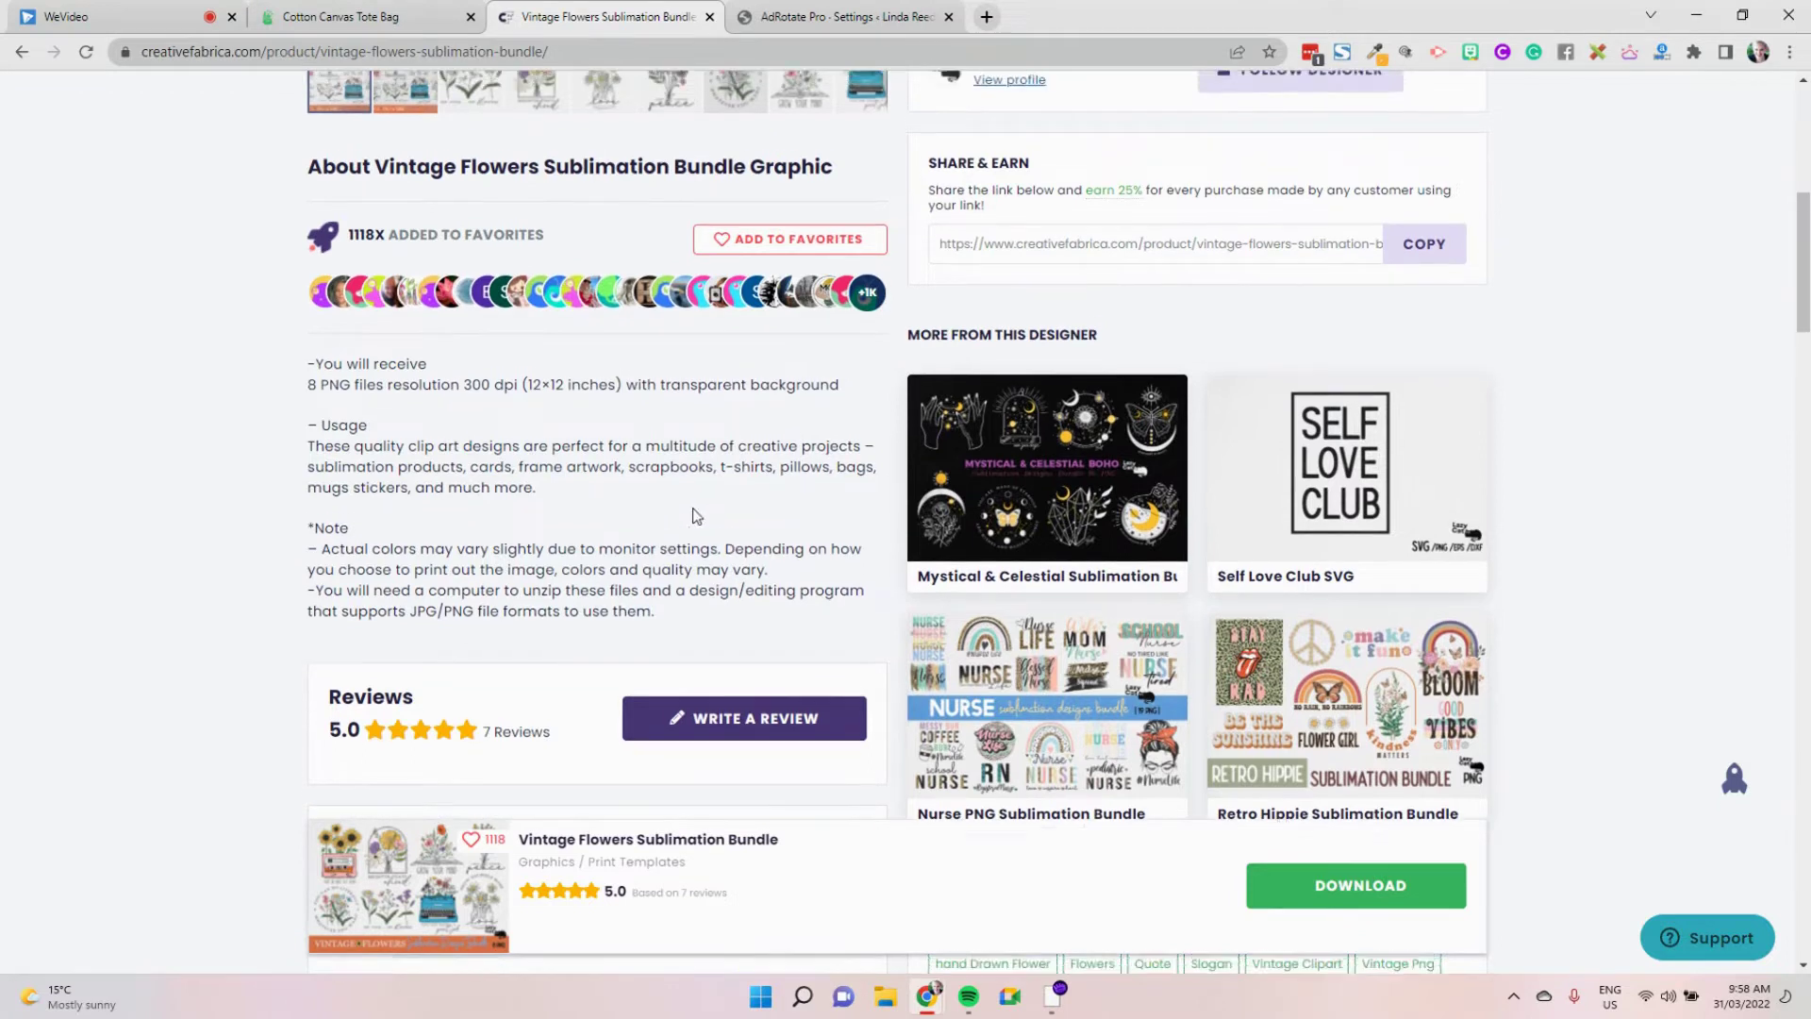
pyautogui.scroll(1, 1120, 517)
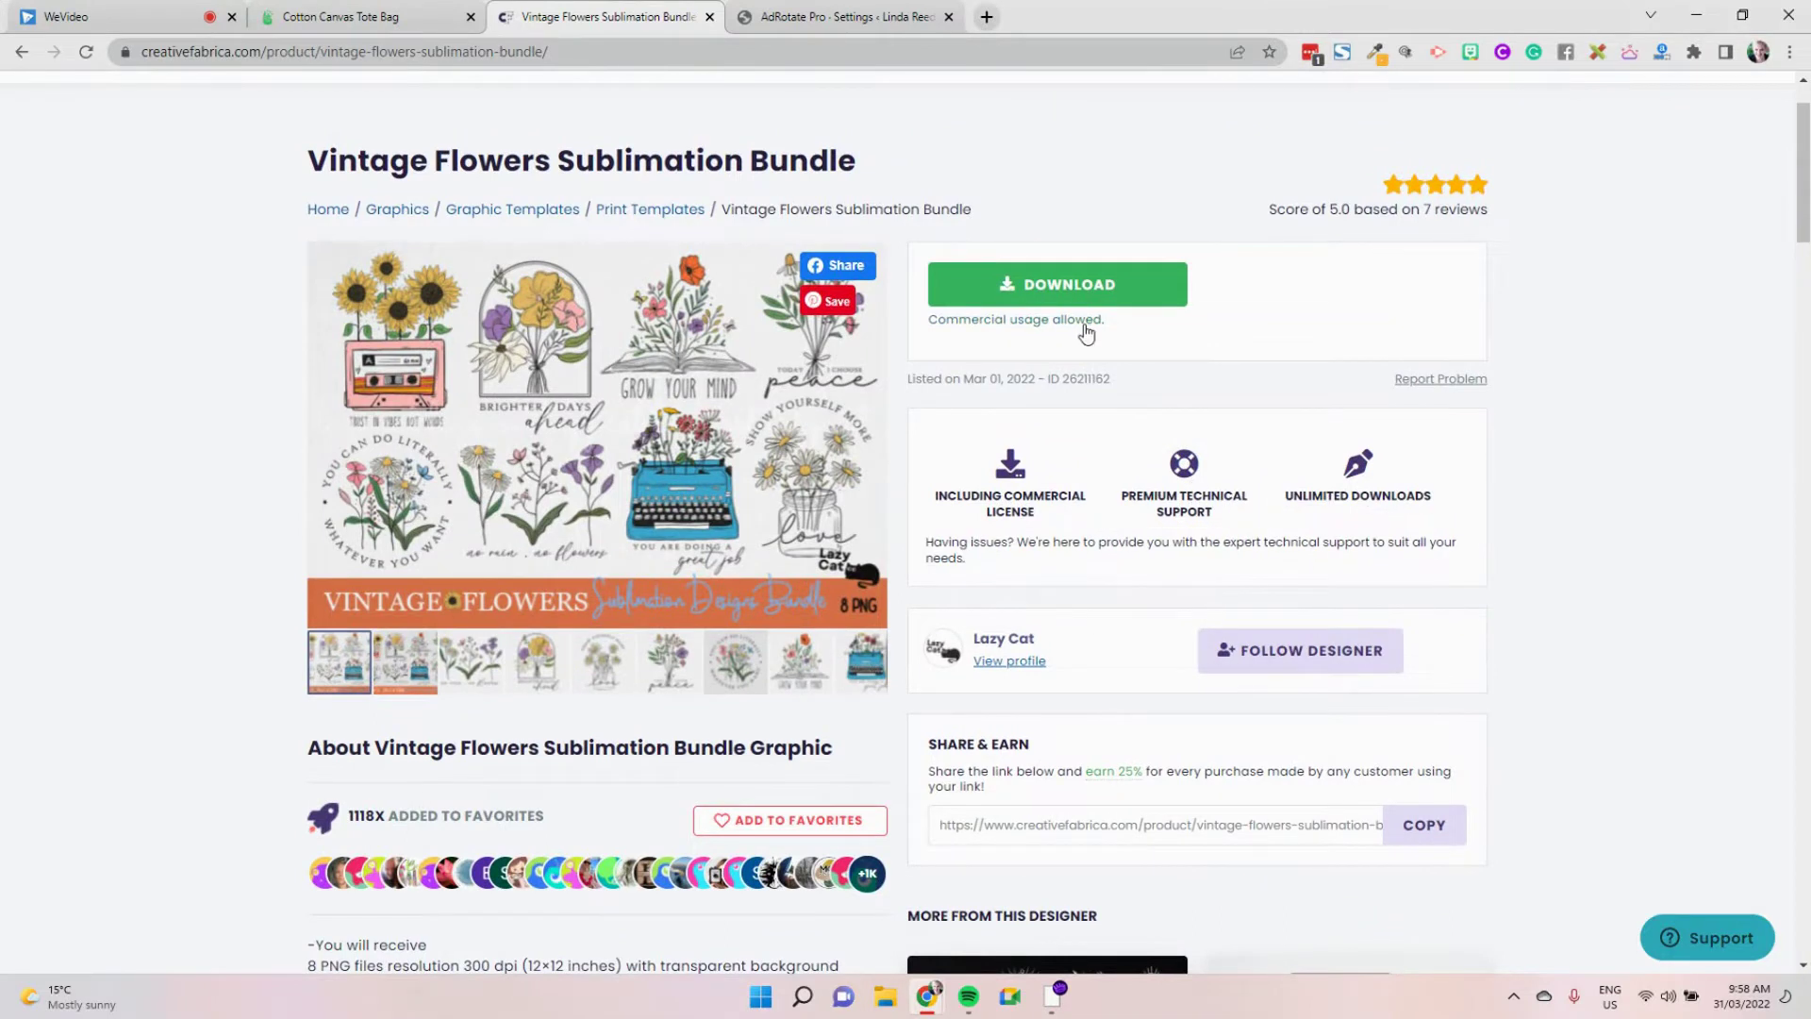
# Download the Vintage Flowers Sublimation Bundle zip and extract all of its files into the default Downloads subfolder
pyautogui.click(1109, 309)
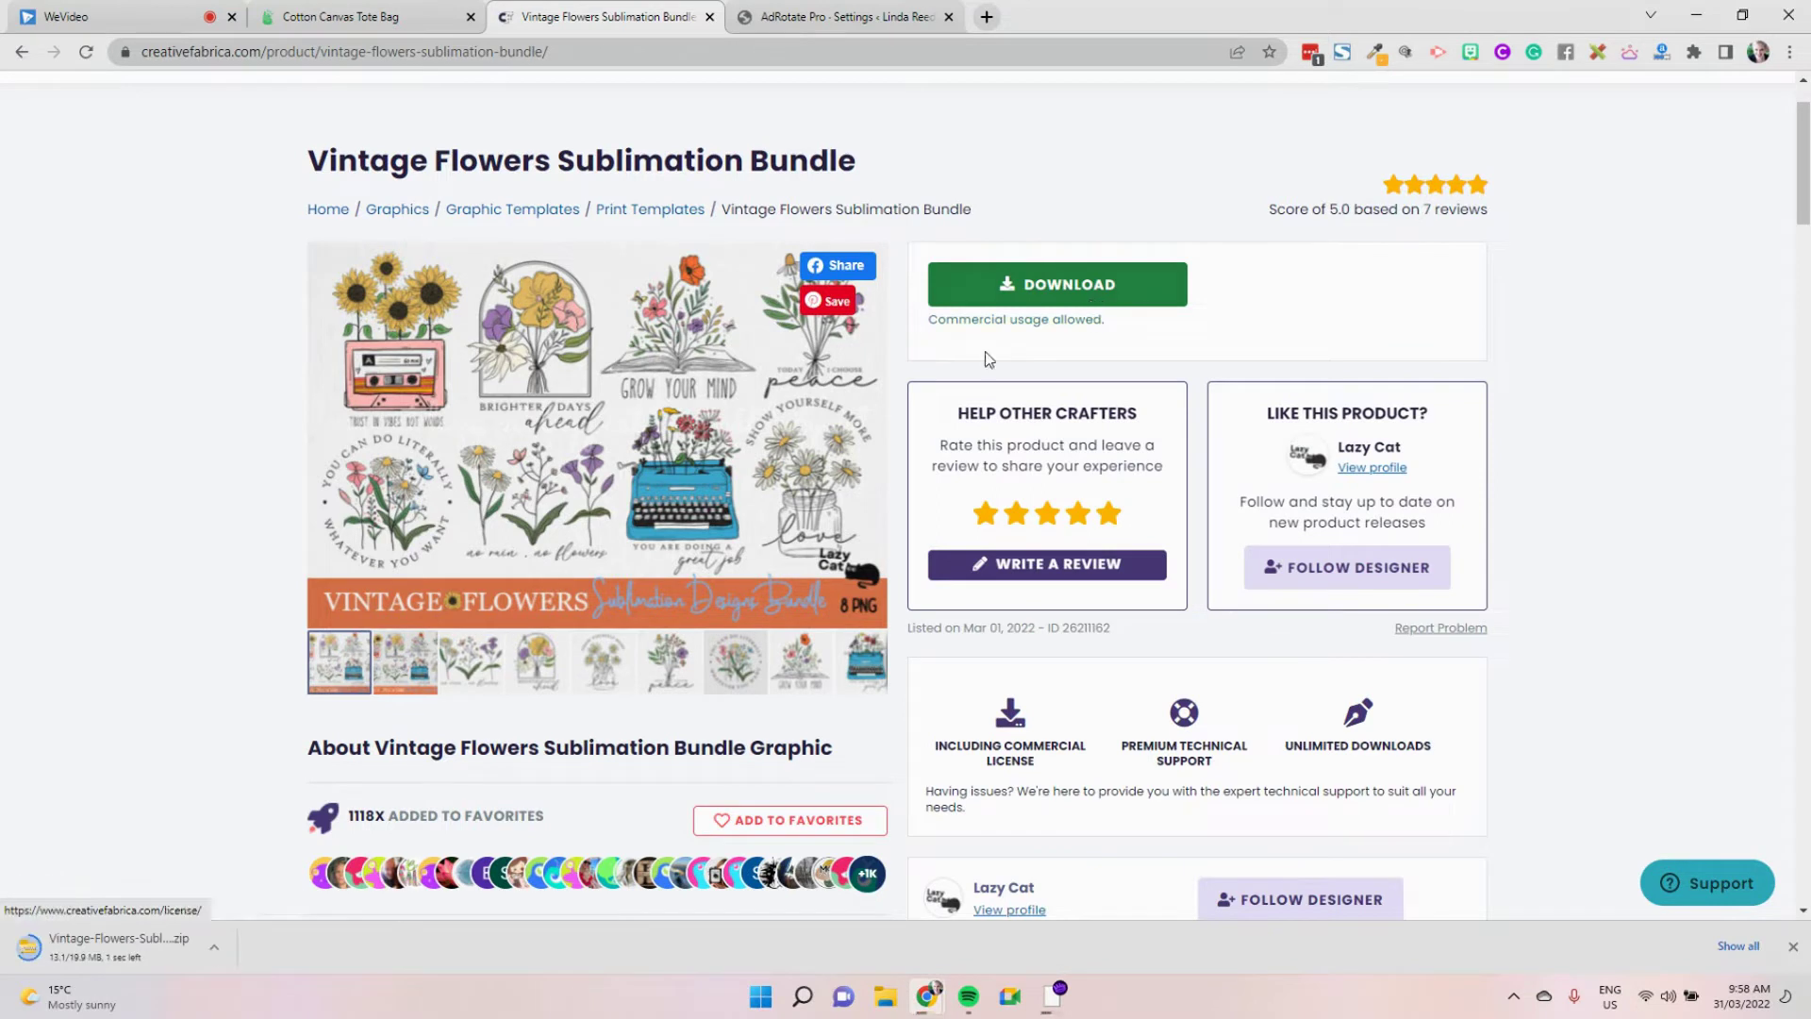
pyautogui.click(166, 951)
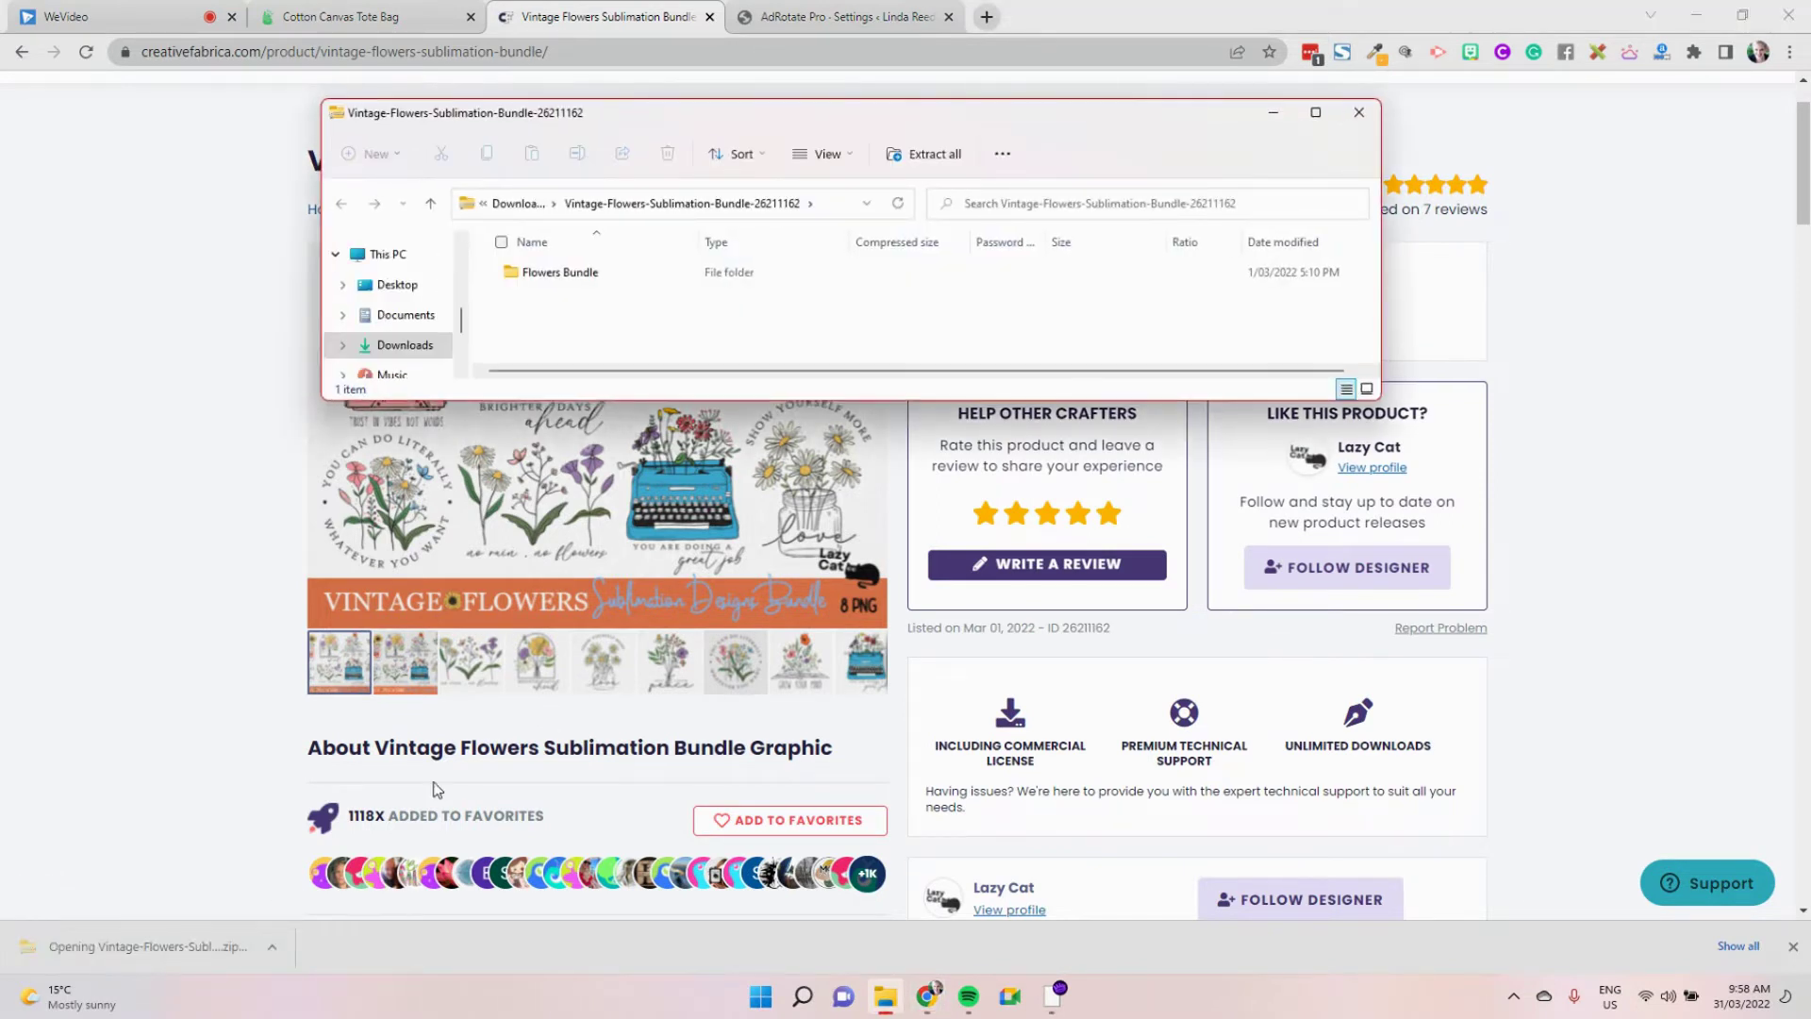
pyautogui.click(927, 156)
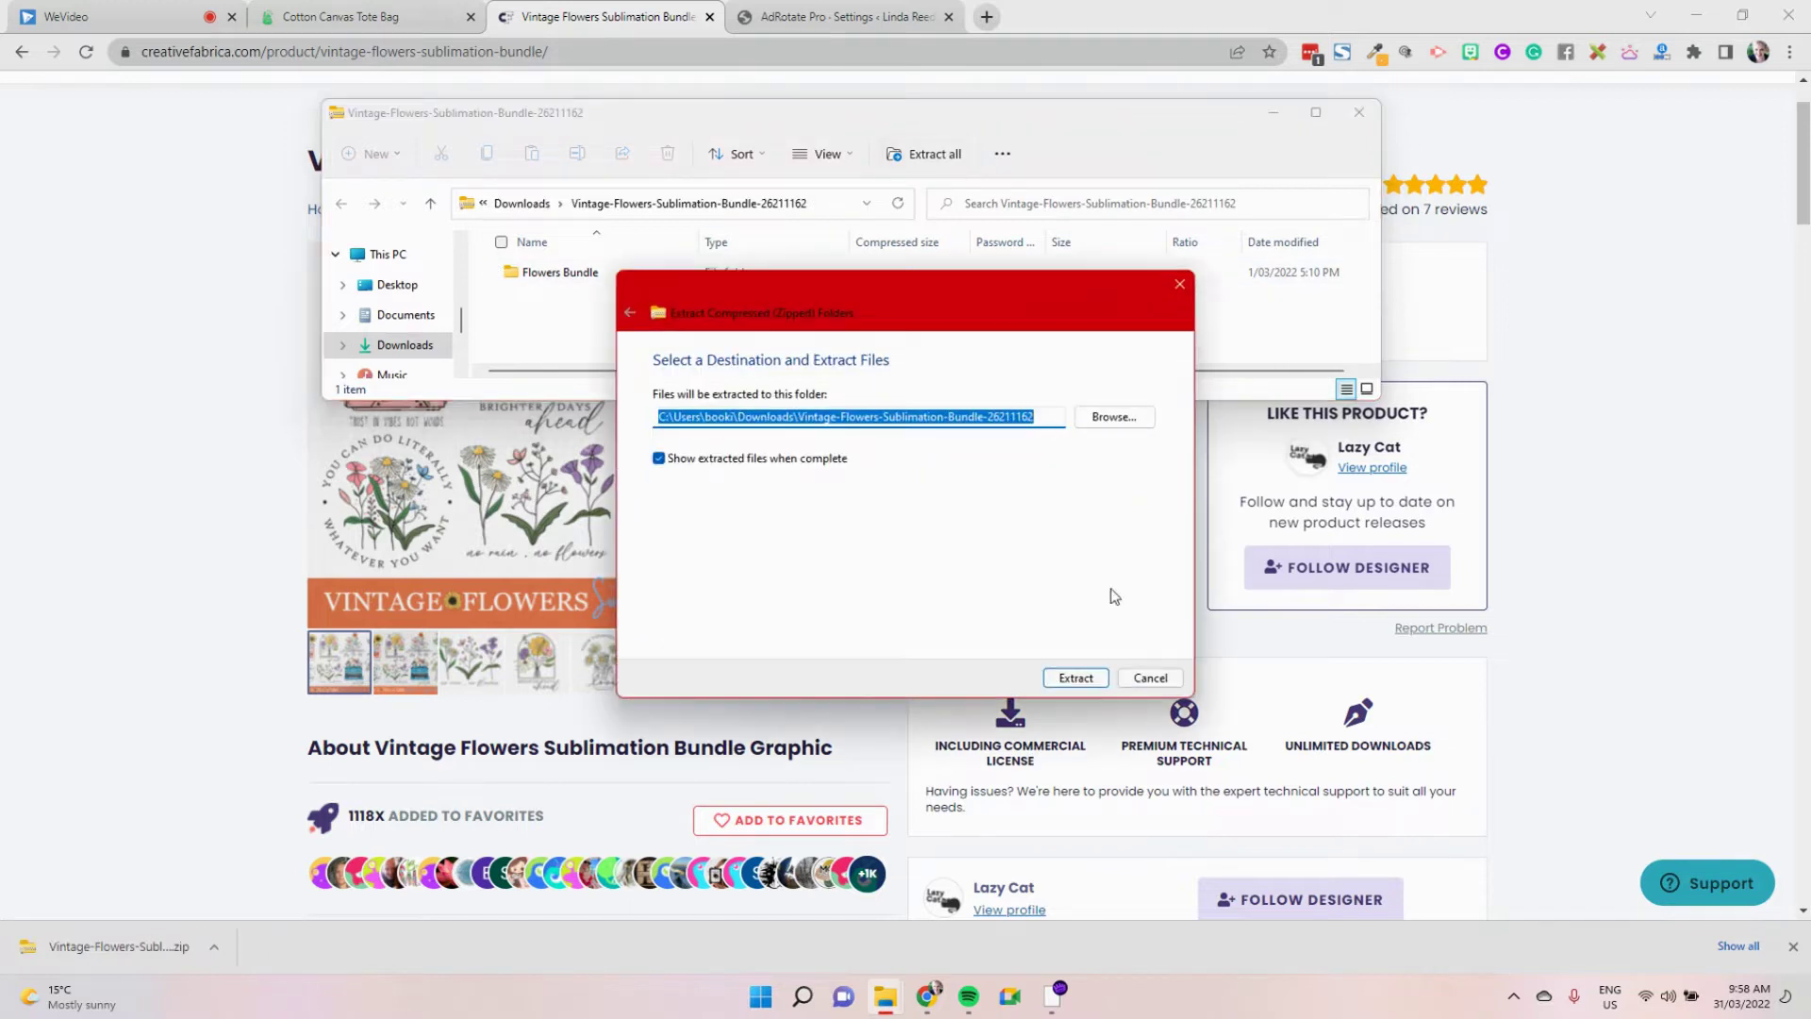
pyautogui.click(1103, 680)
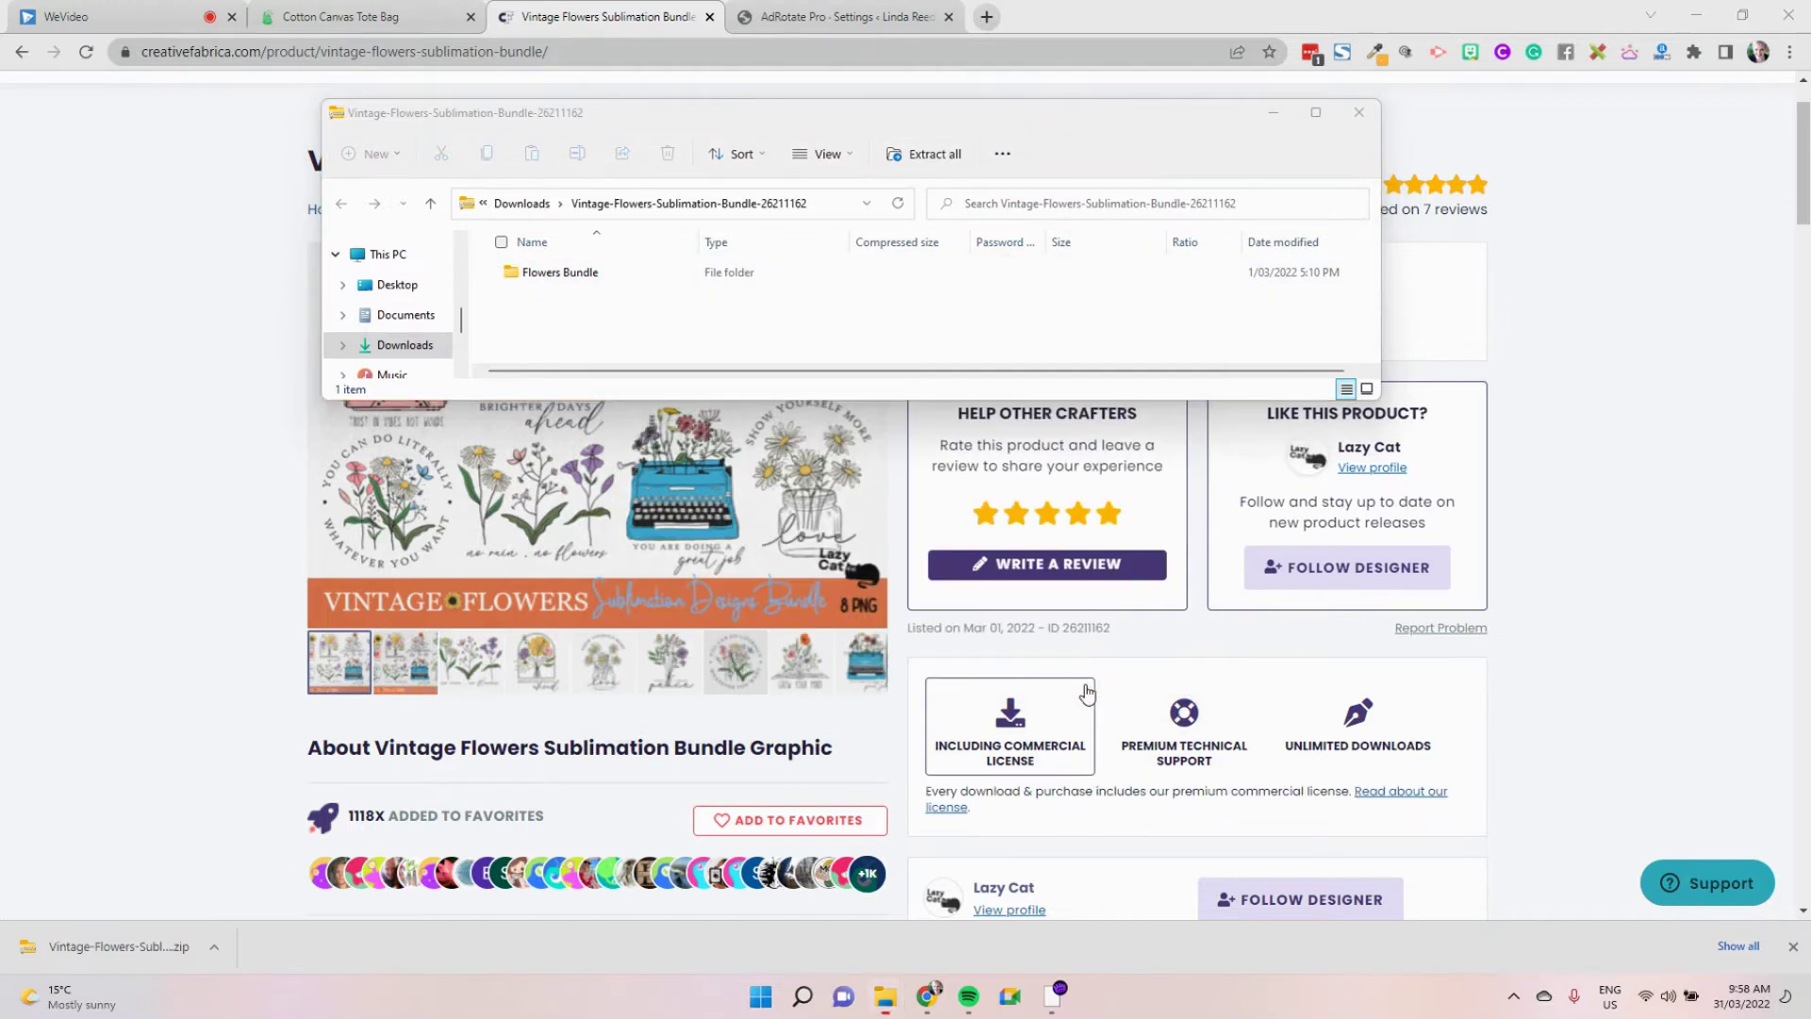
# Open the extracted Flowers Bundle folder, preview the Flower6 image and return to the bundle's web page
pyautogui.click(630, 300)
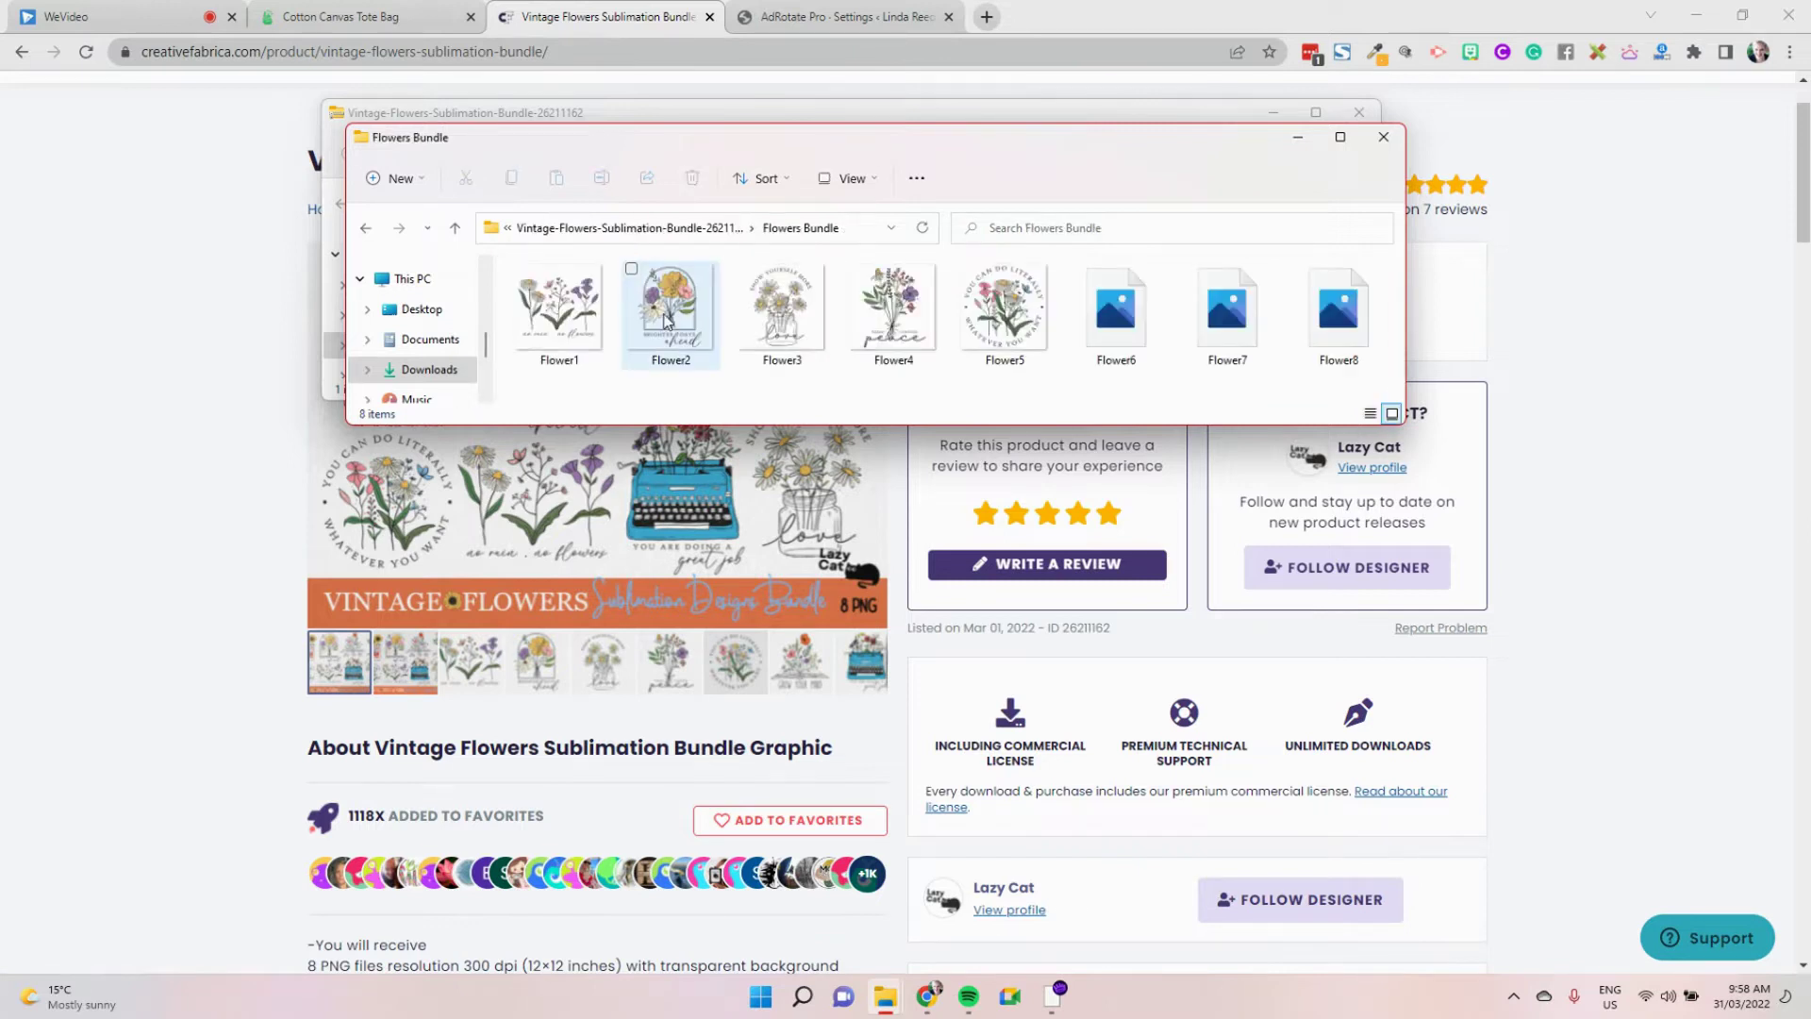
pyautogui.click(1112, 331)
pyautogui.doubleClick(1113, 331)
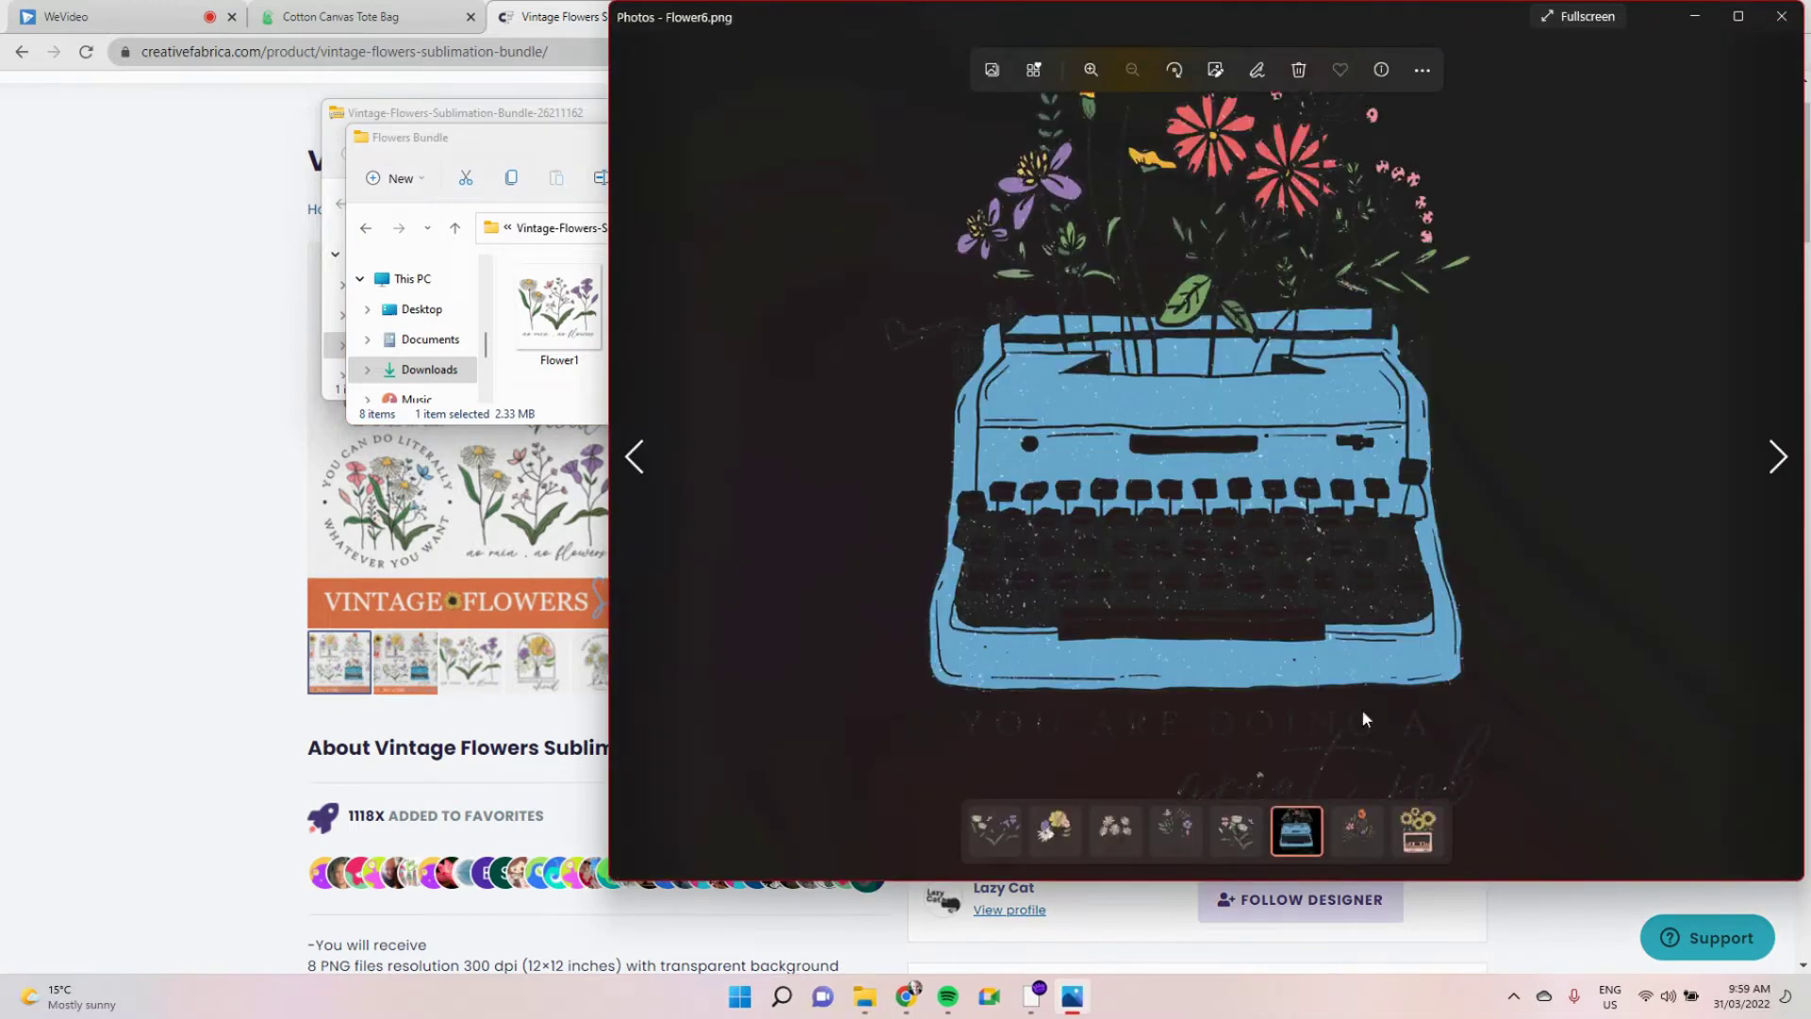
pyautogui.click(106, 523)
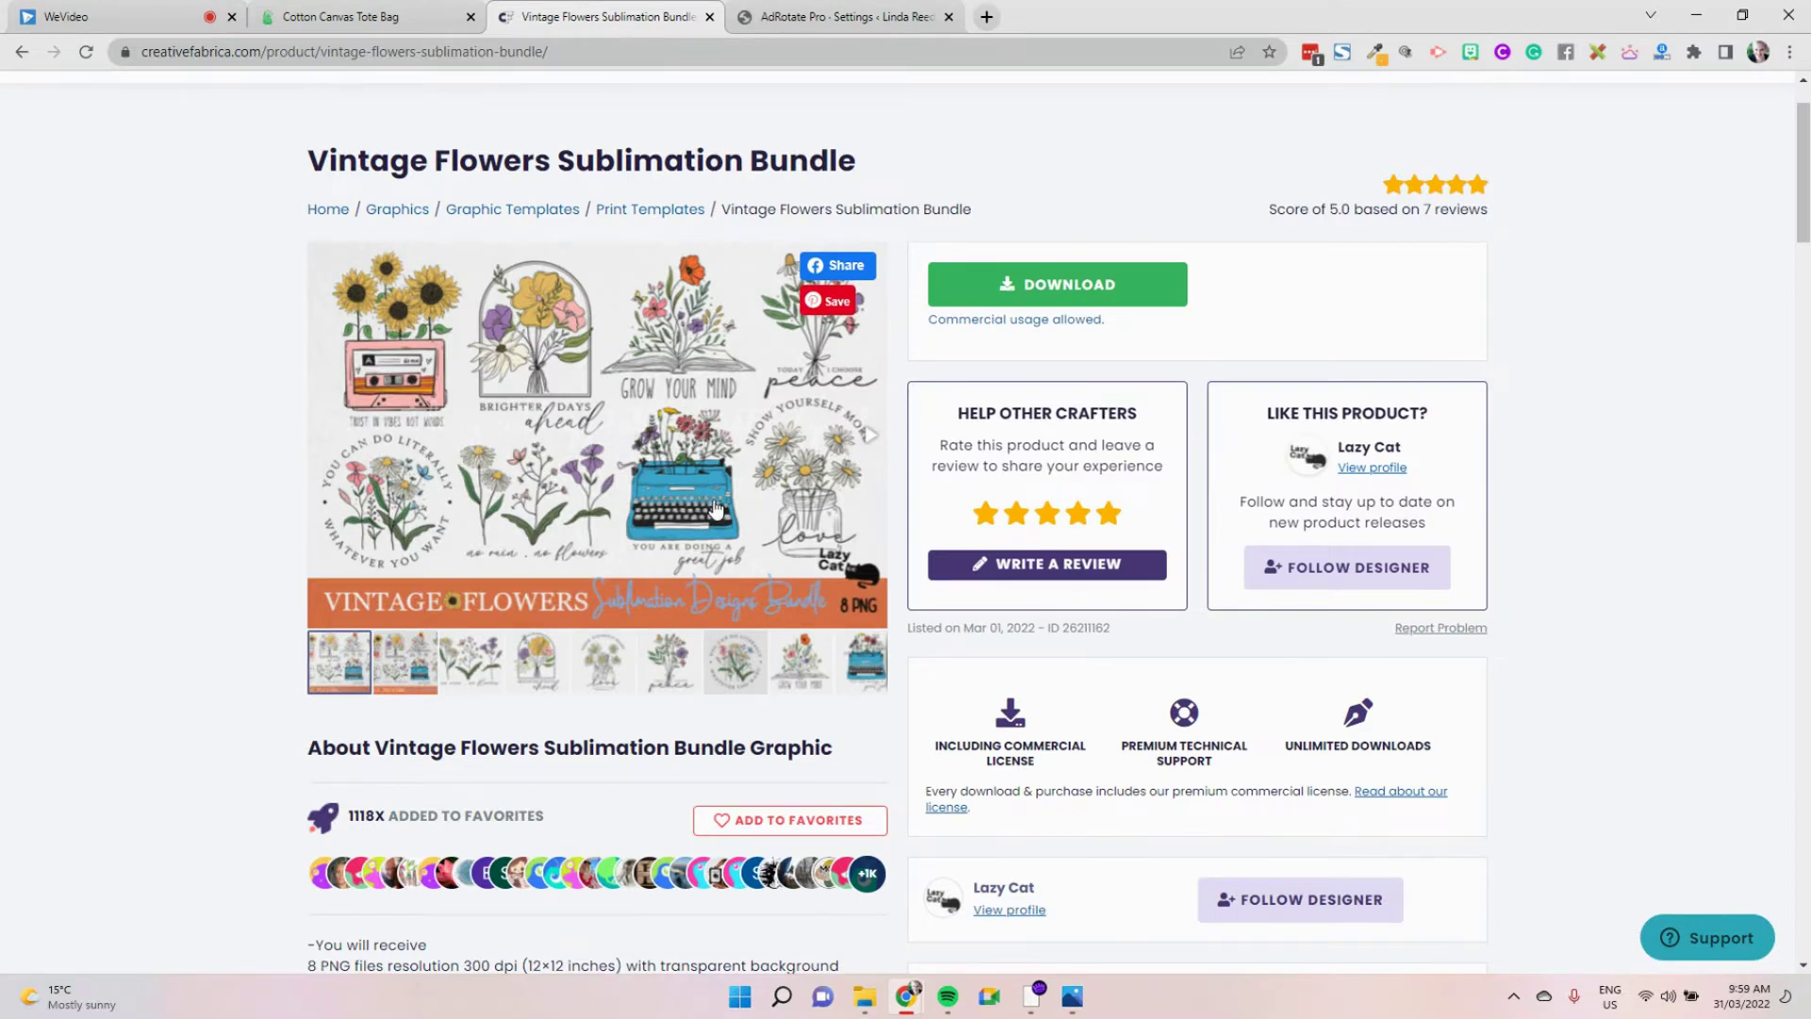
pyautogui.scroll(-1, 715, 509)
pyautogui.scroll(2, 715, 509)
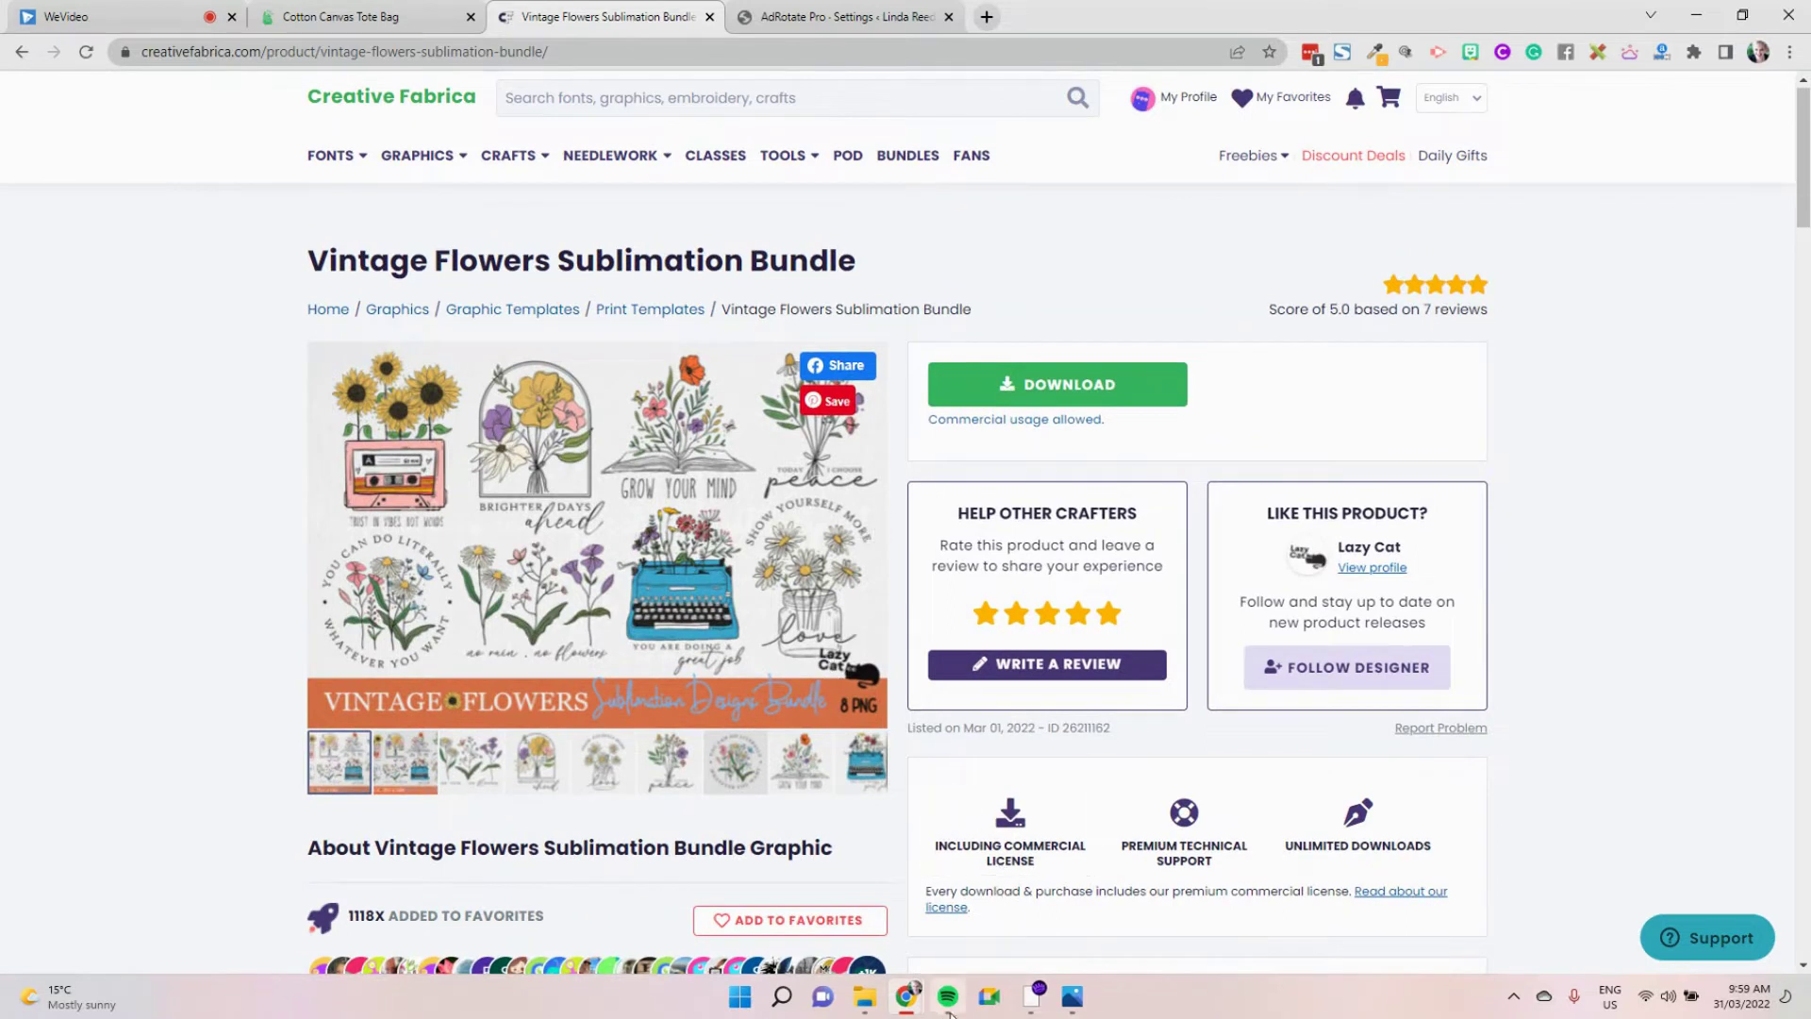
# Bring up the Flowers Bundle folder again, view its eight flower images in a maximized window and close it
pyautogui.moveTo(860, 1007)
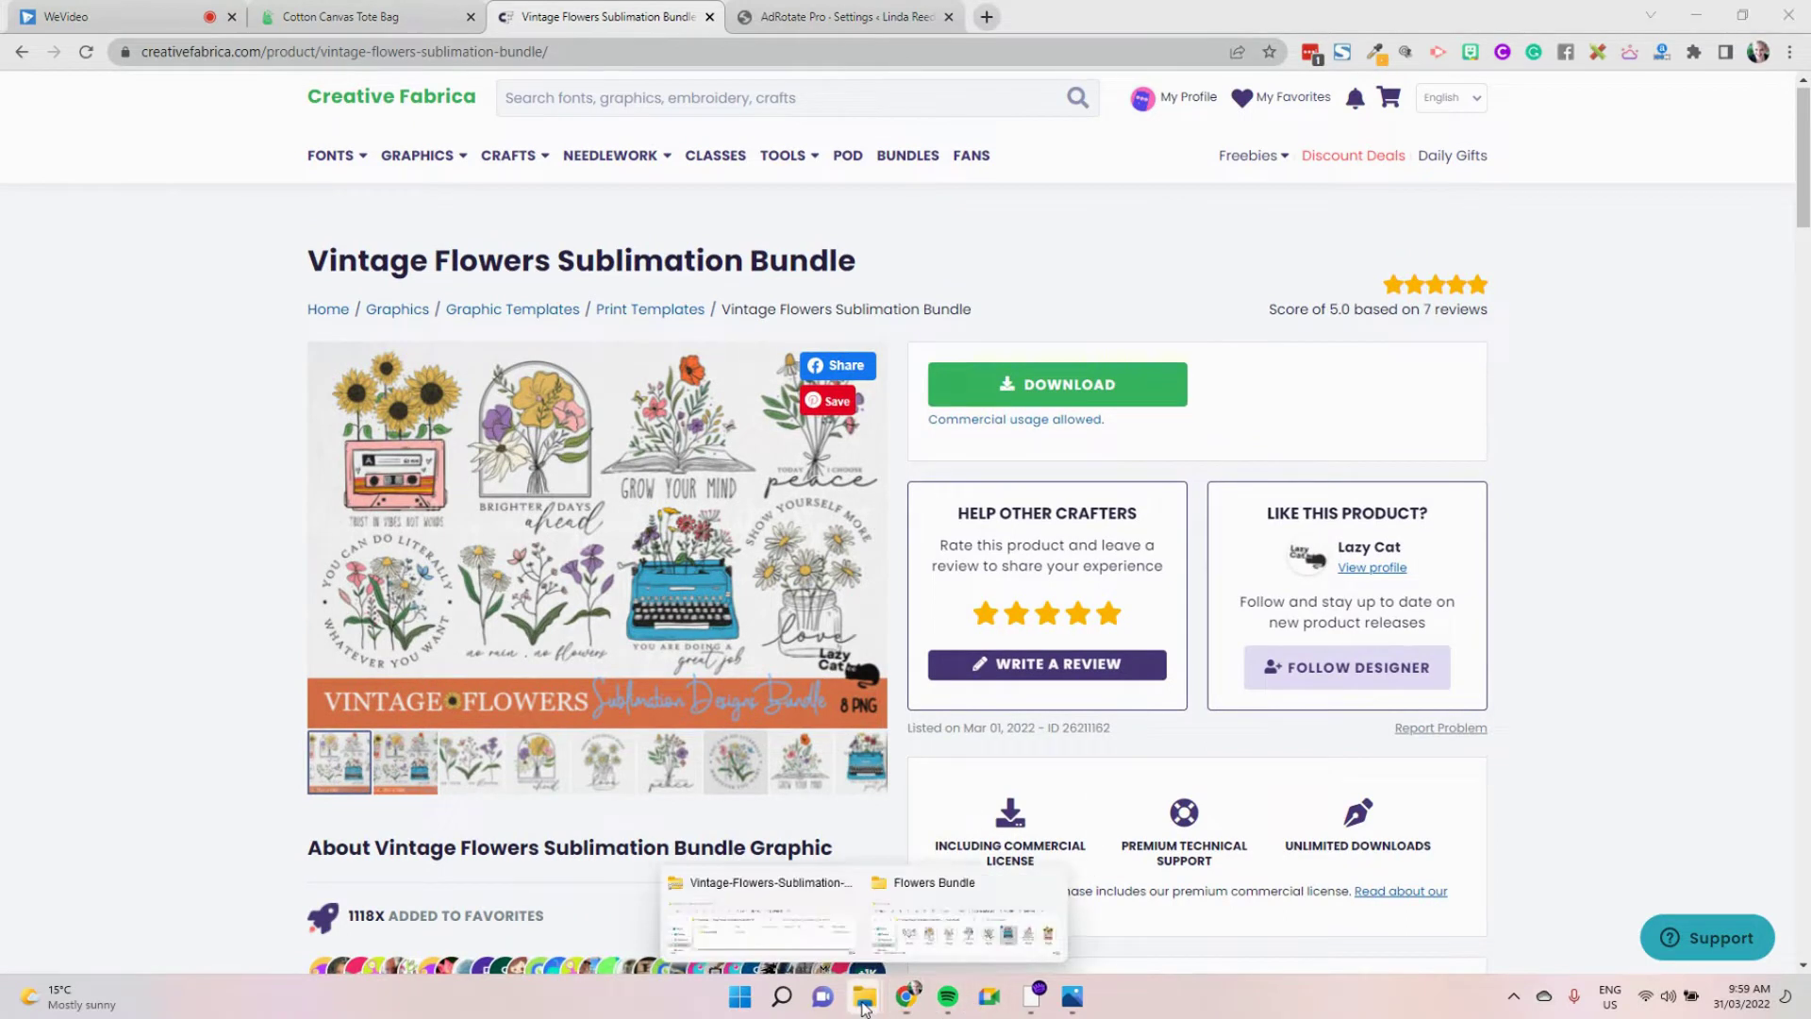
pyautogui.click(910, 910)
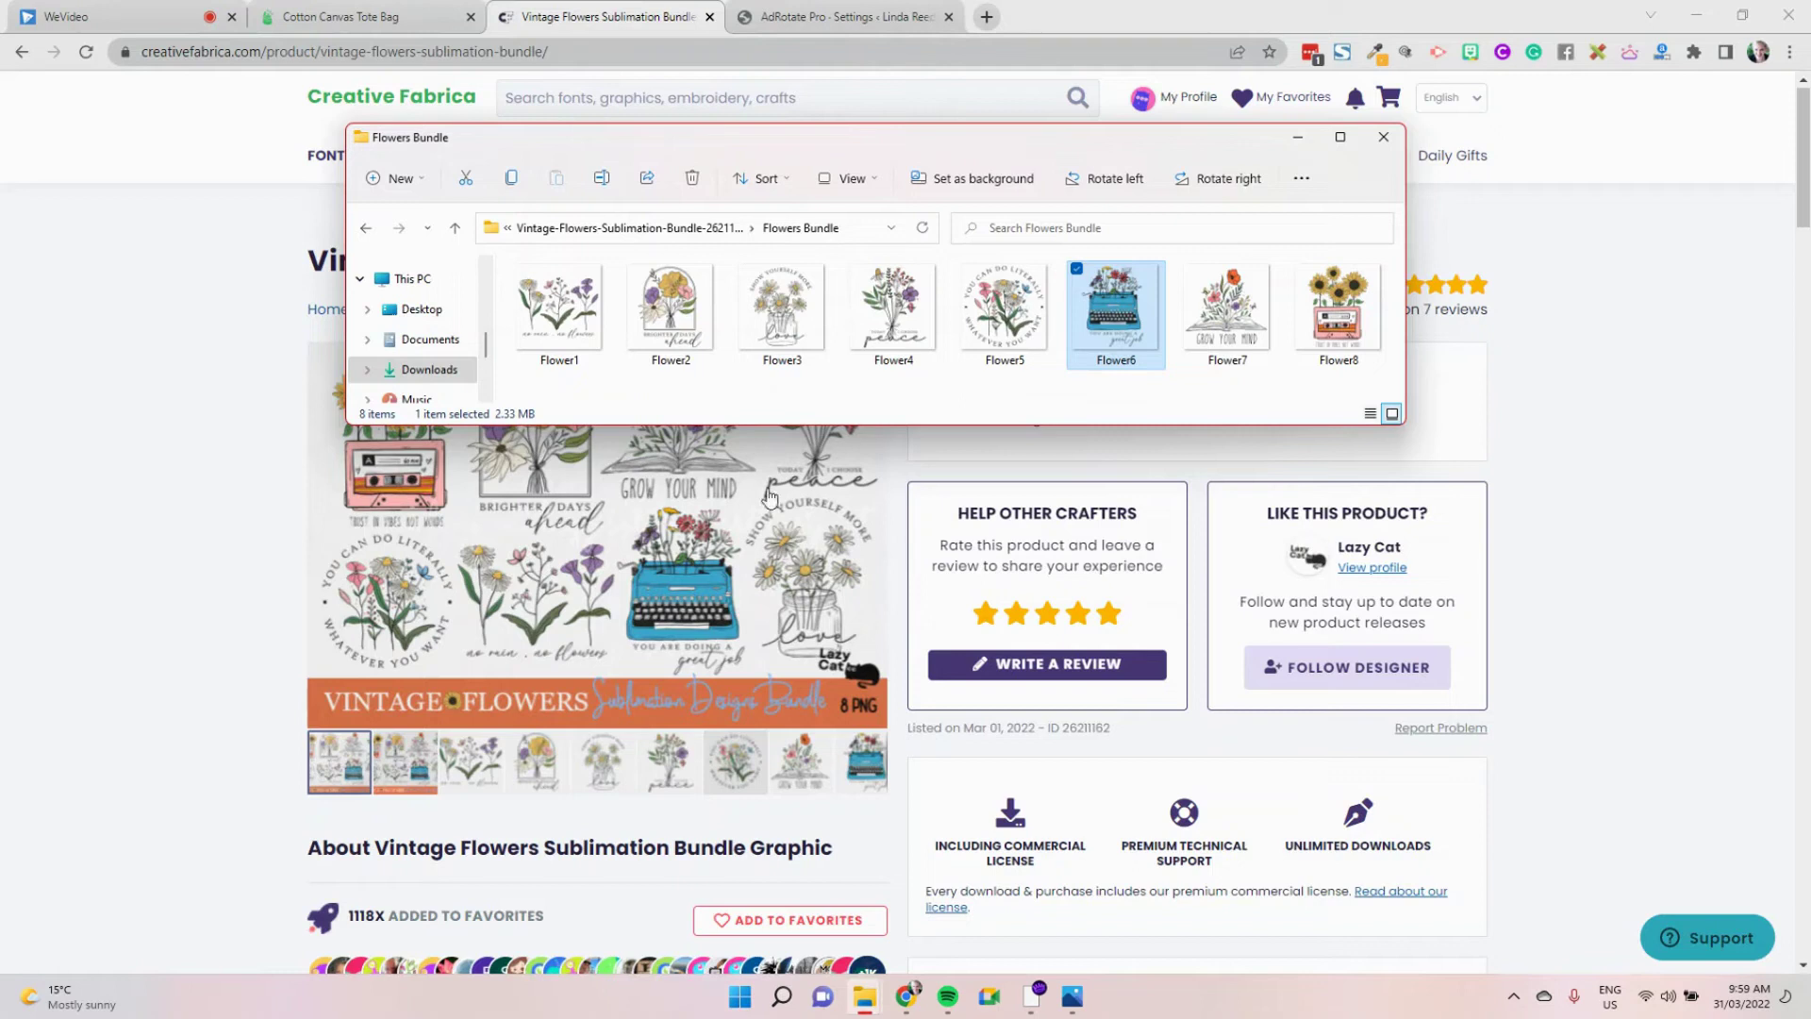
pyautogui.click(1340, 137)
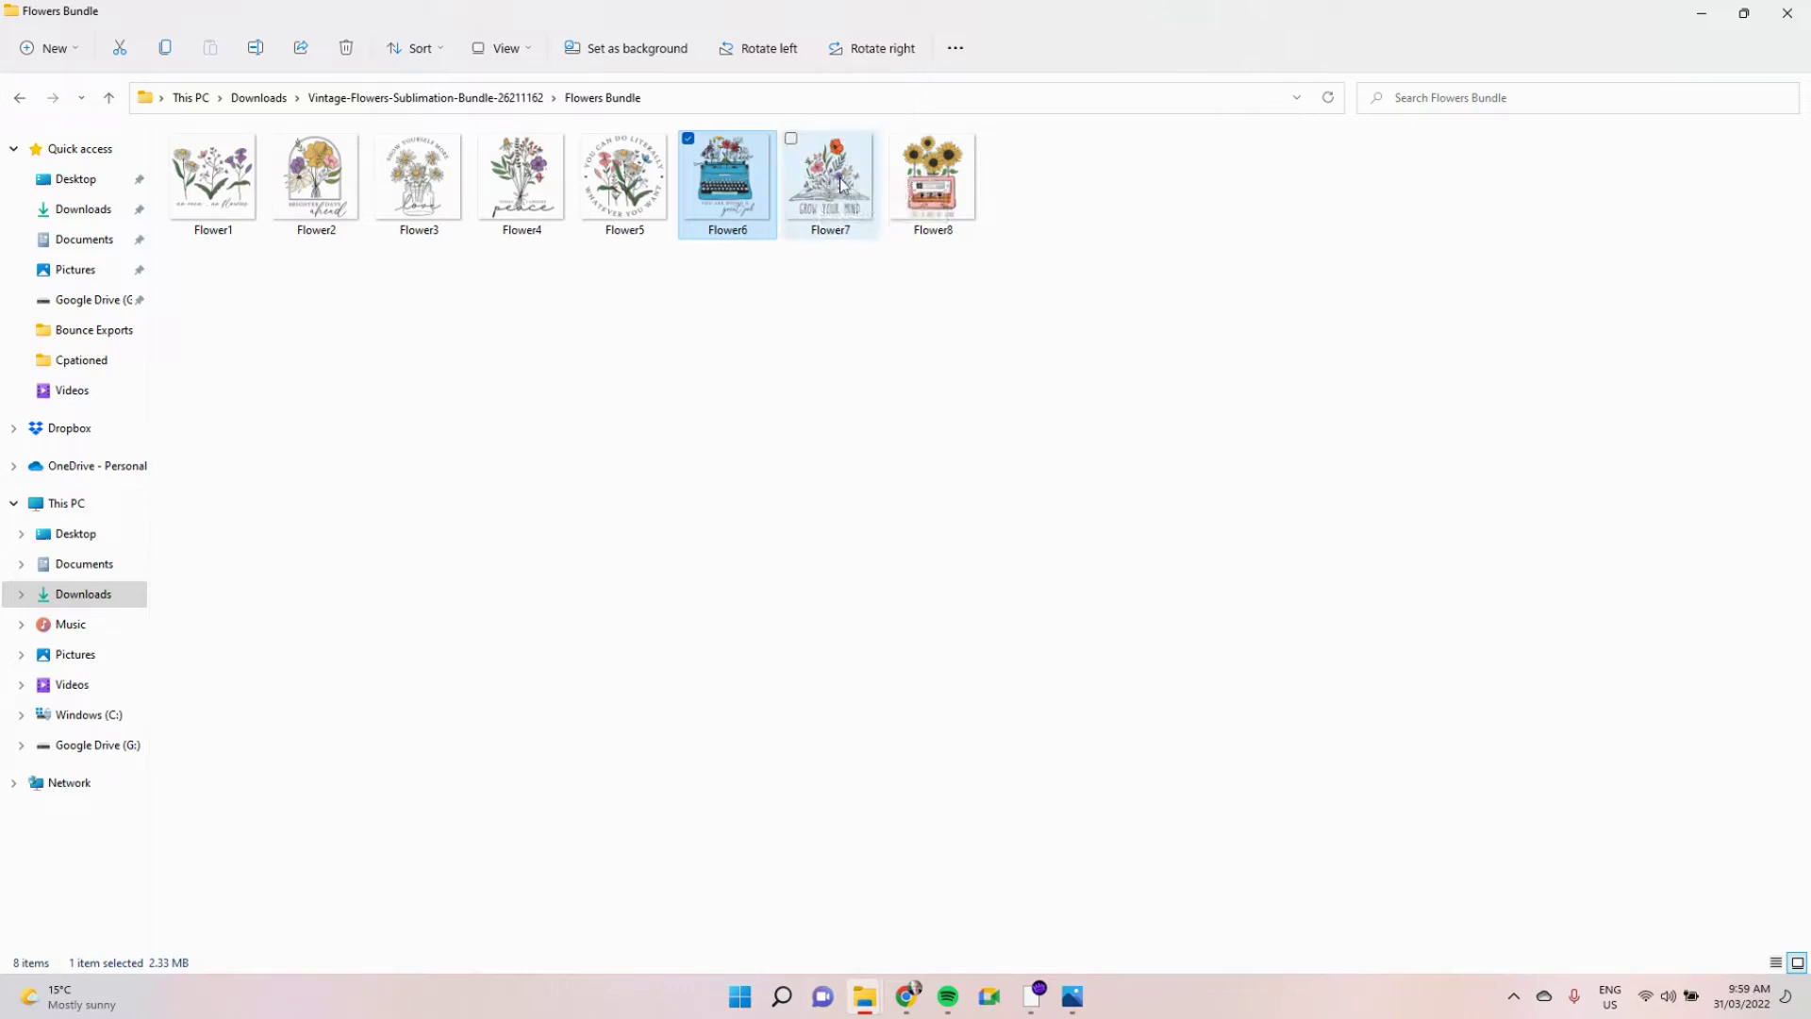
pyautogui.click(1793, 7)
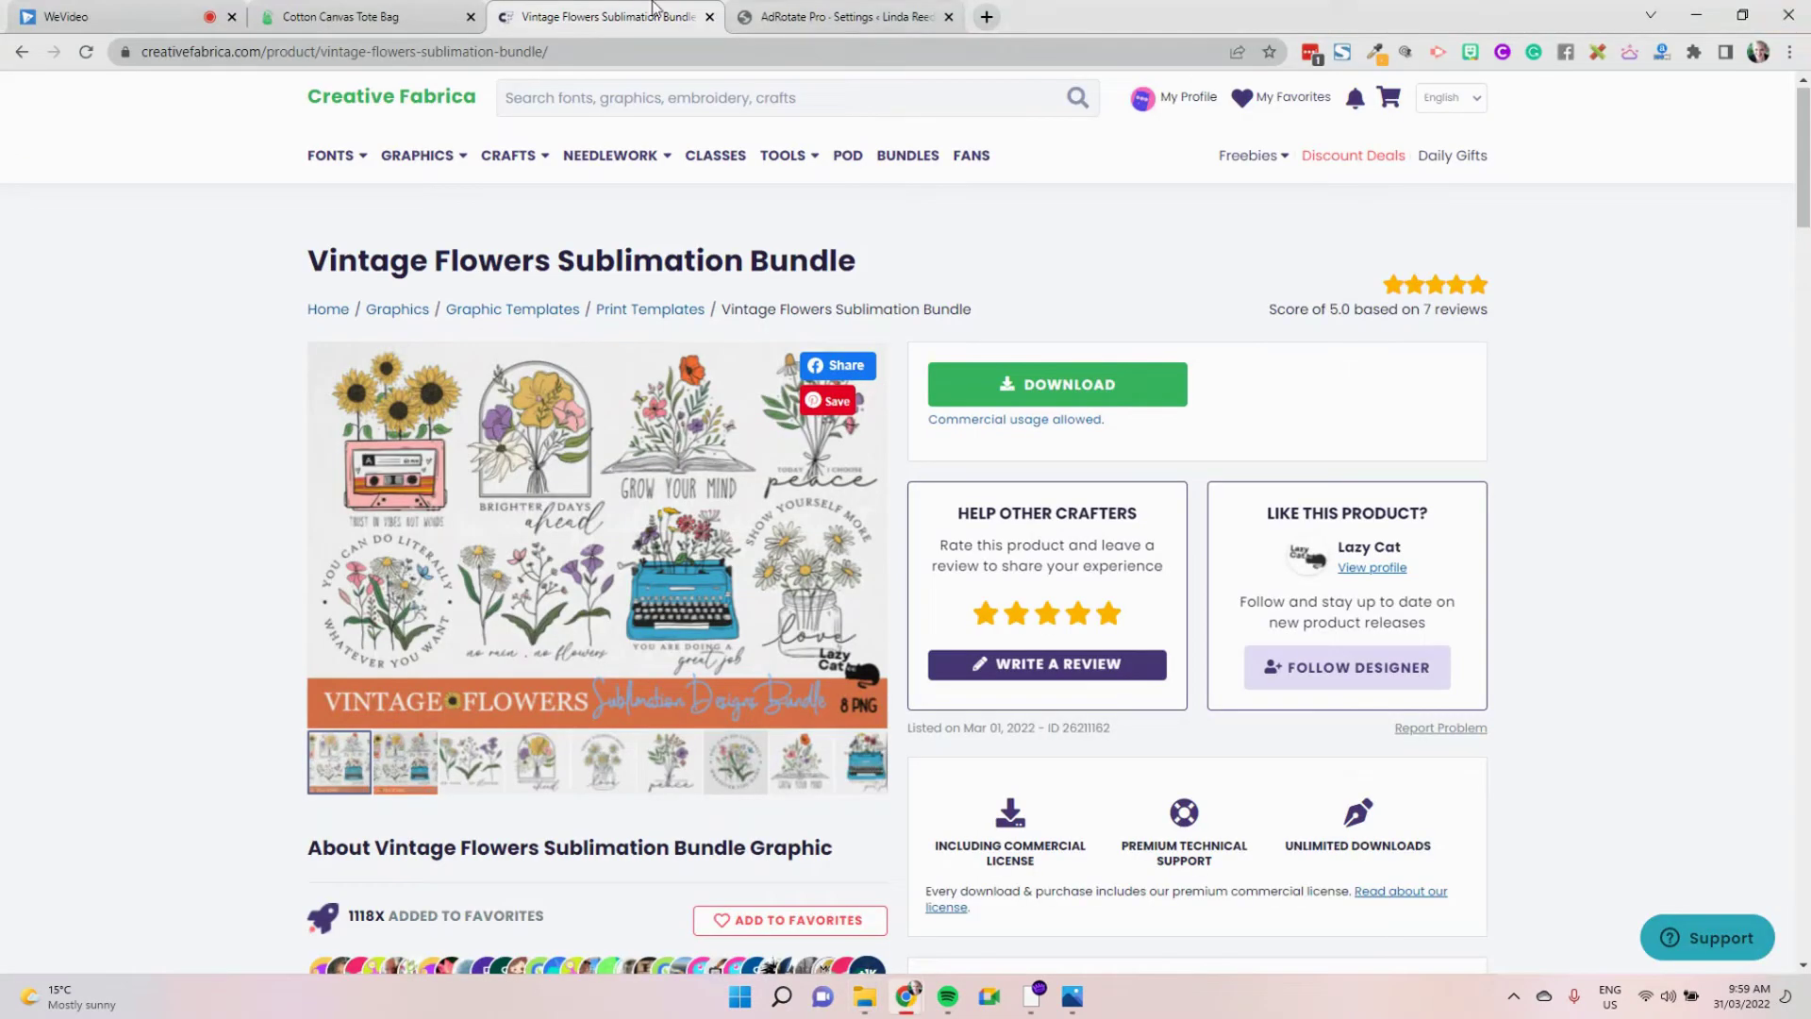
# Switch to Printify and start designing the Cotton Tote Bag with The Print Bar as print provider
pyautogui.click(376, 19)
pyautogui.scroll(-3, 1047, 490)
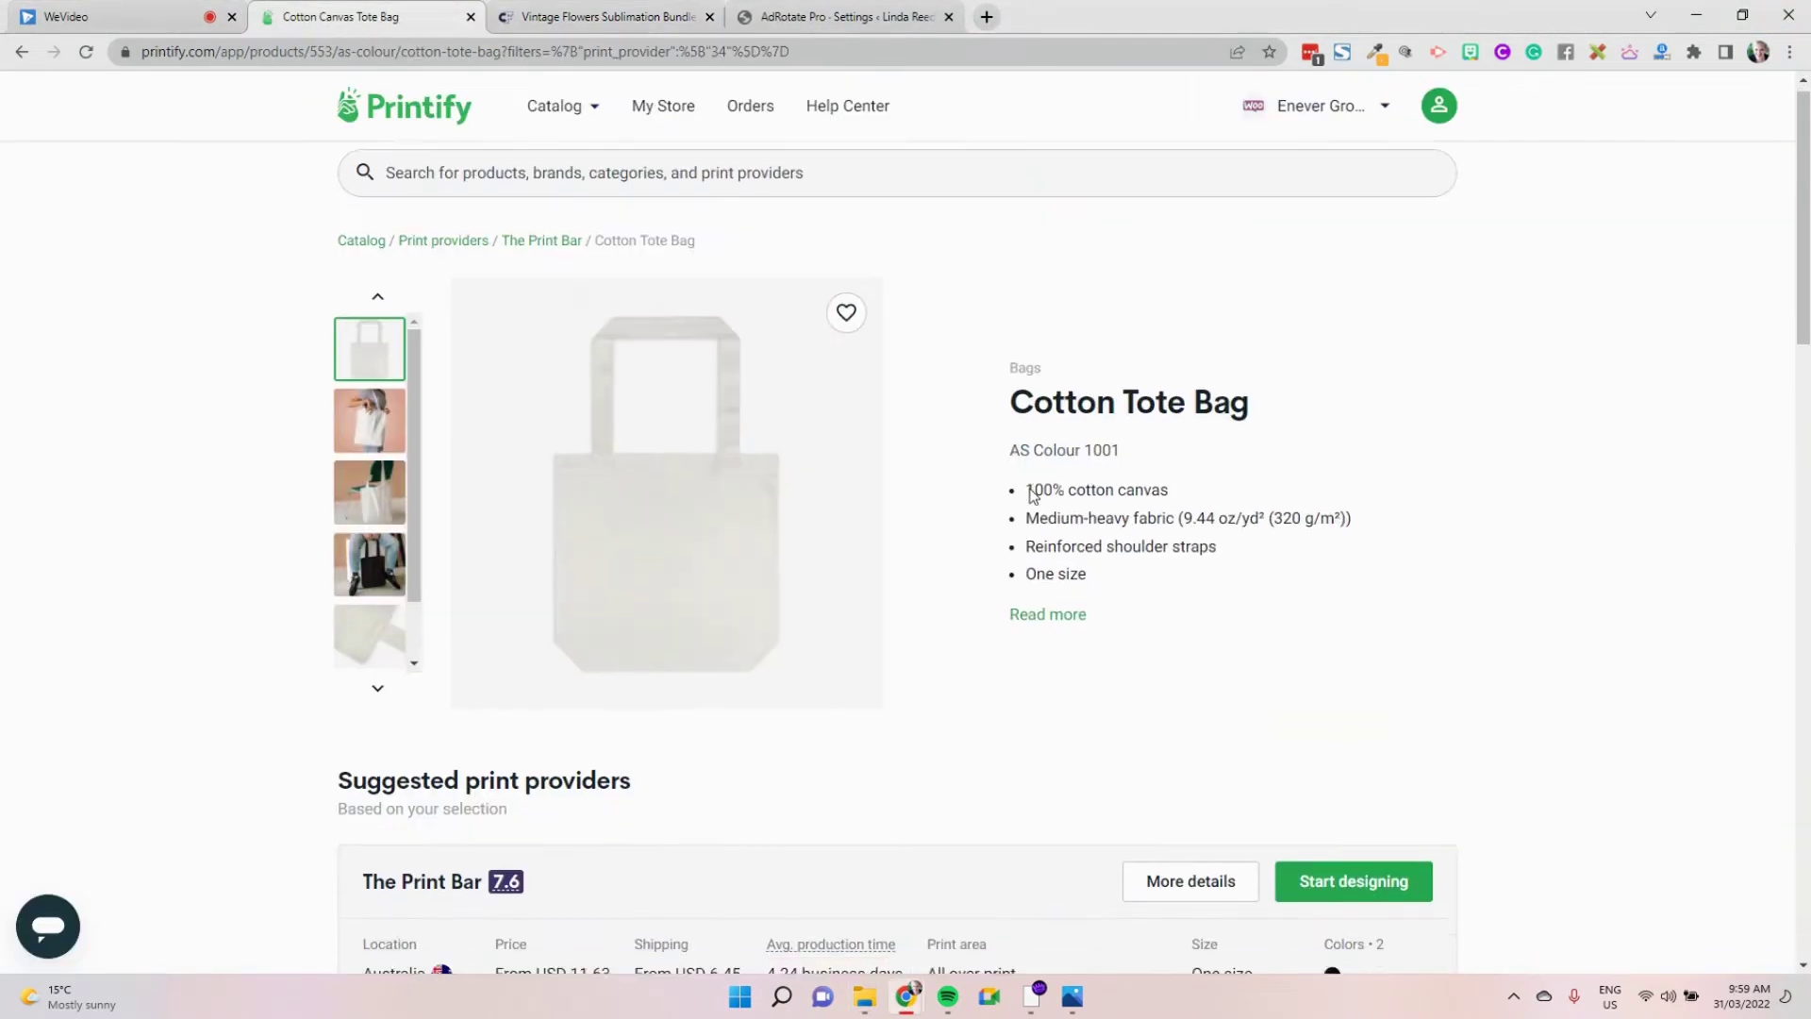
pyautogui.click(1341, 569)
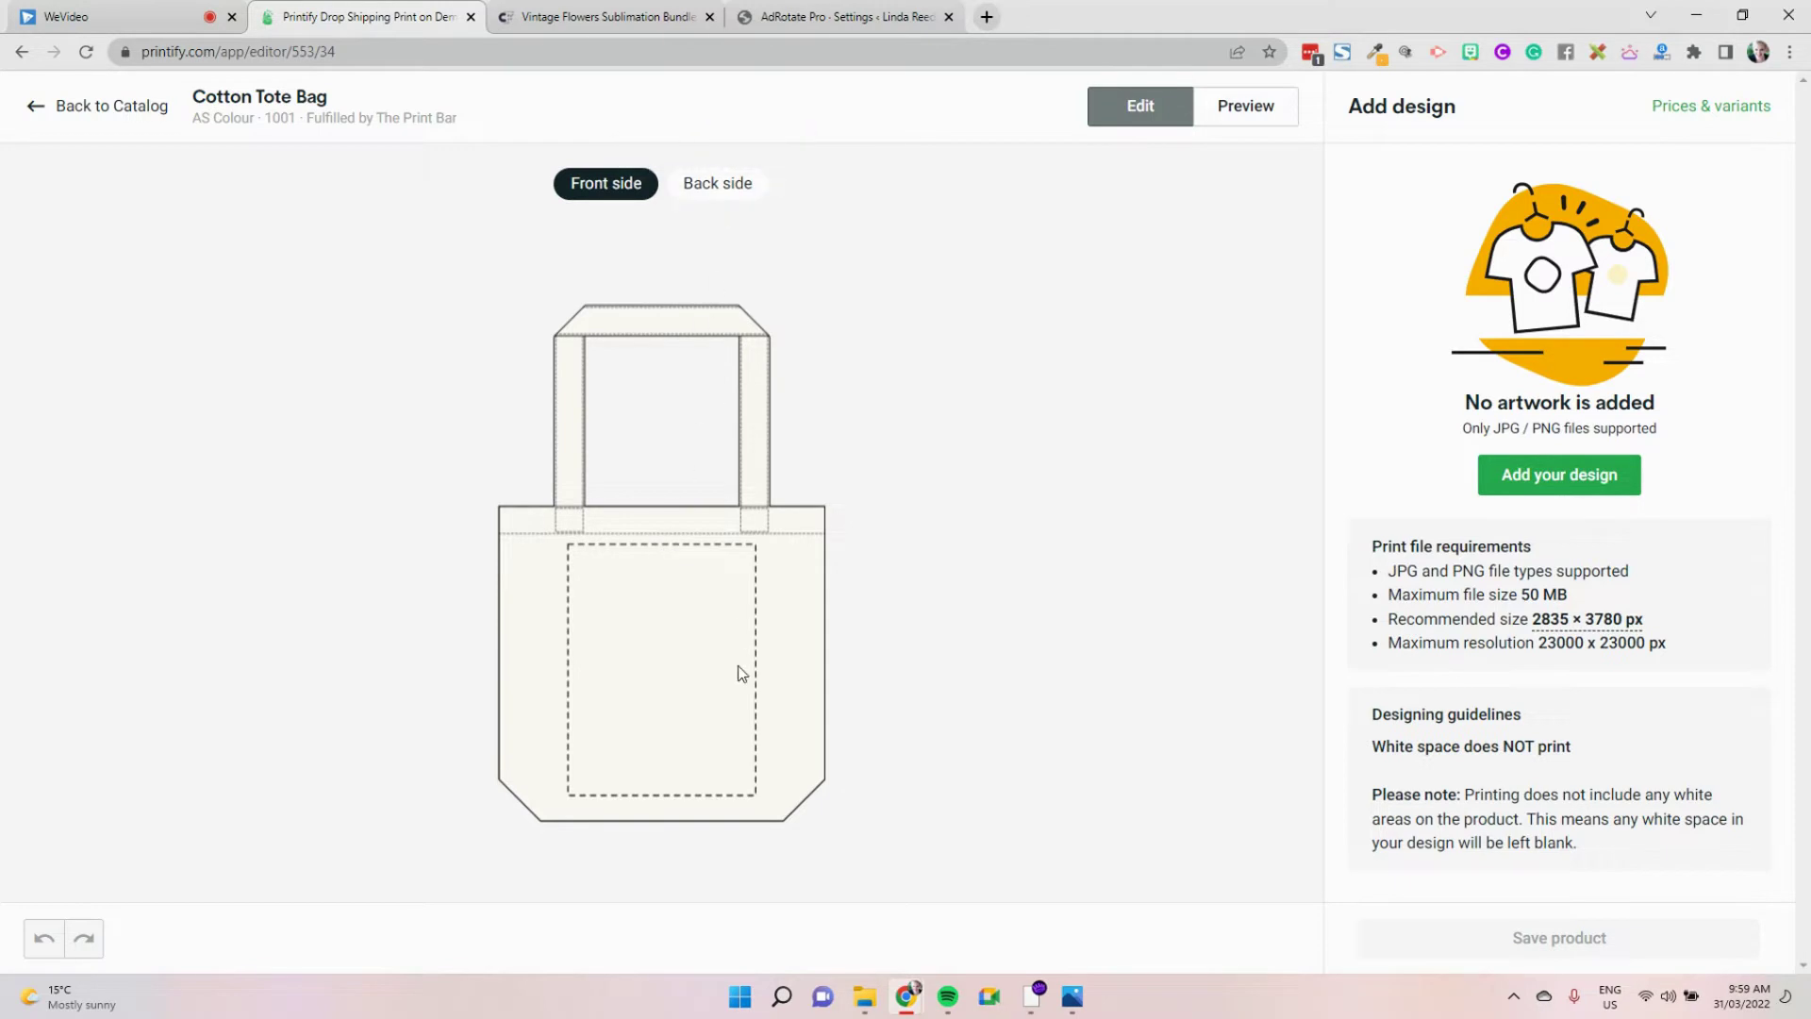
# Add Flower7 from the extracted Flowers Bundle folder to the tote bag's front side and enlarge it to about 24.44 cm wide
pyautogui.click(1621, 485)
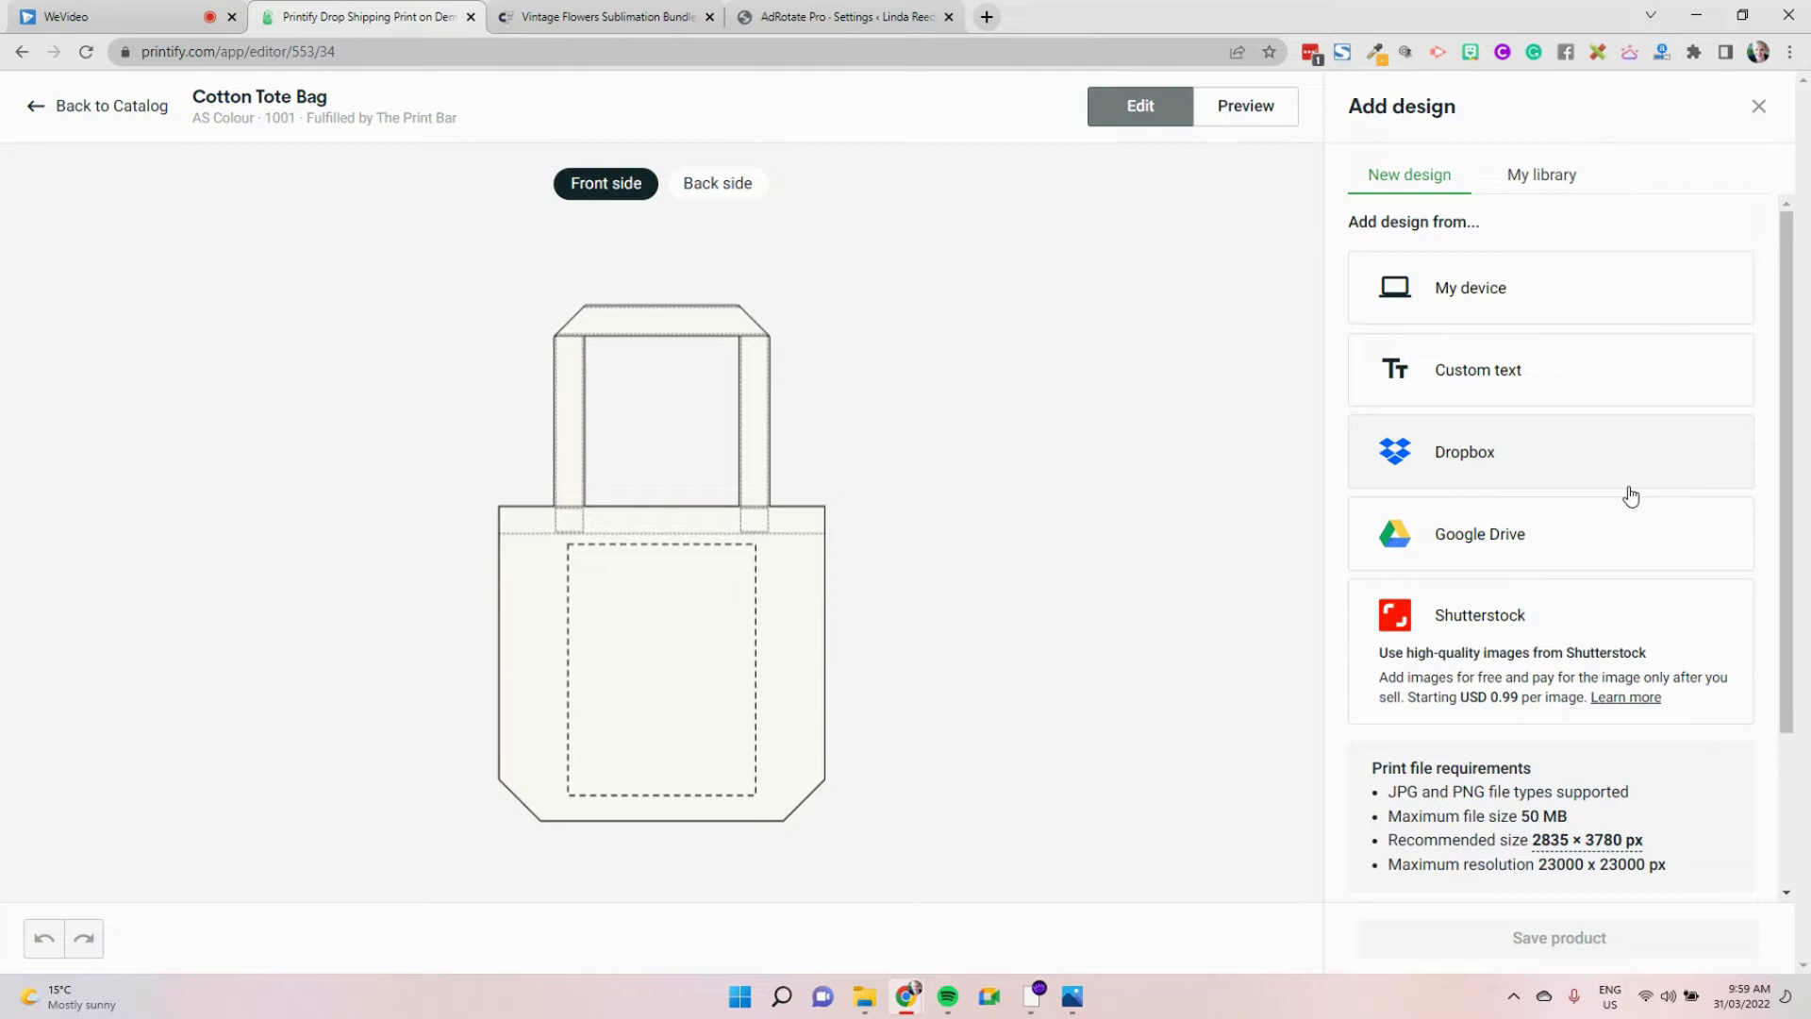
pyautogui.click(1587, 316)
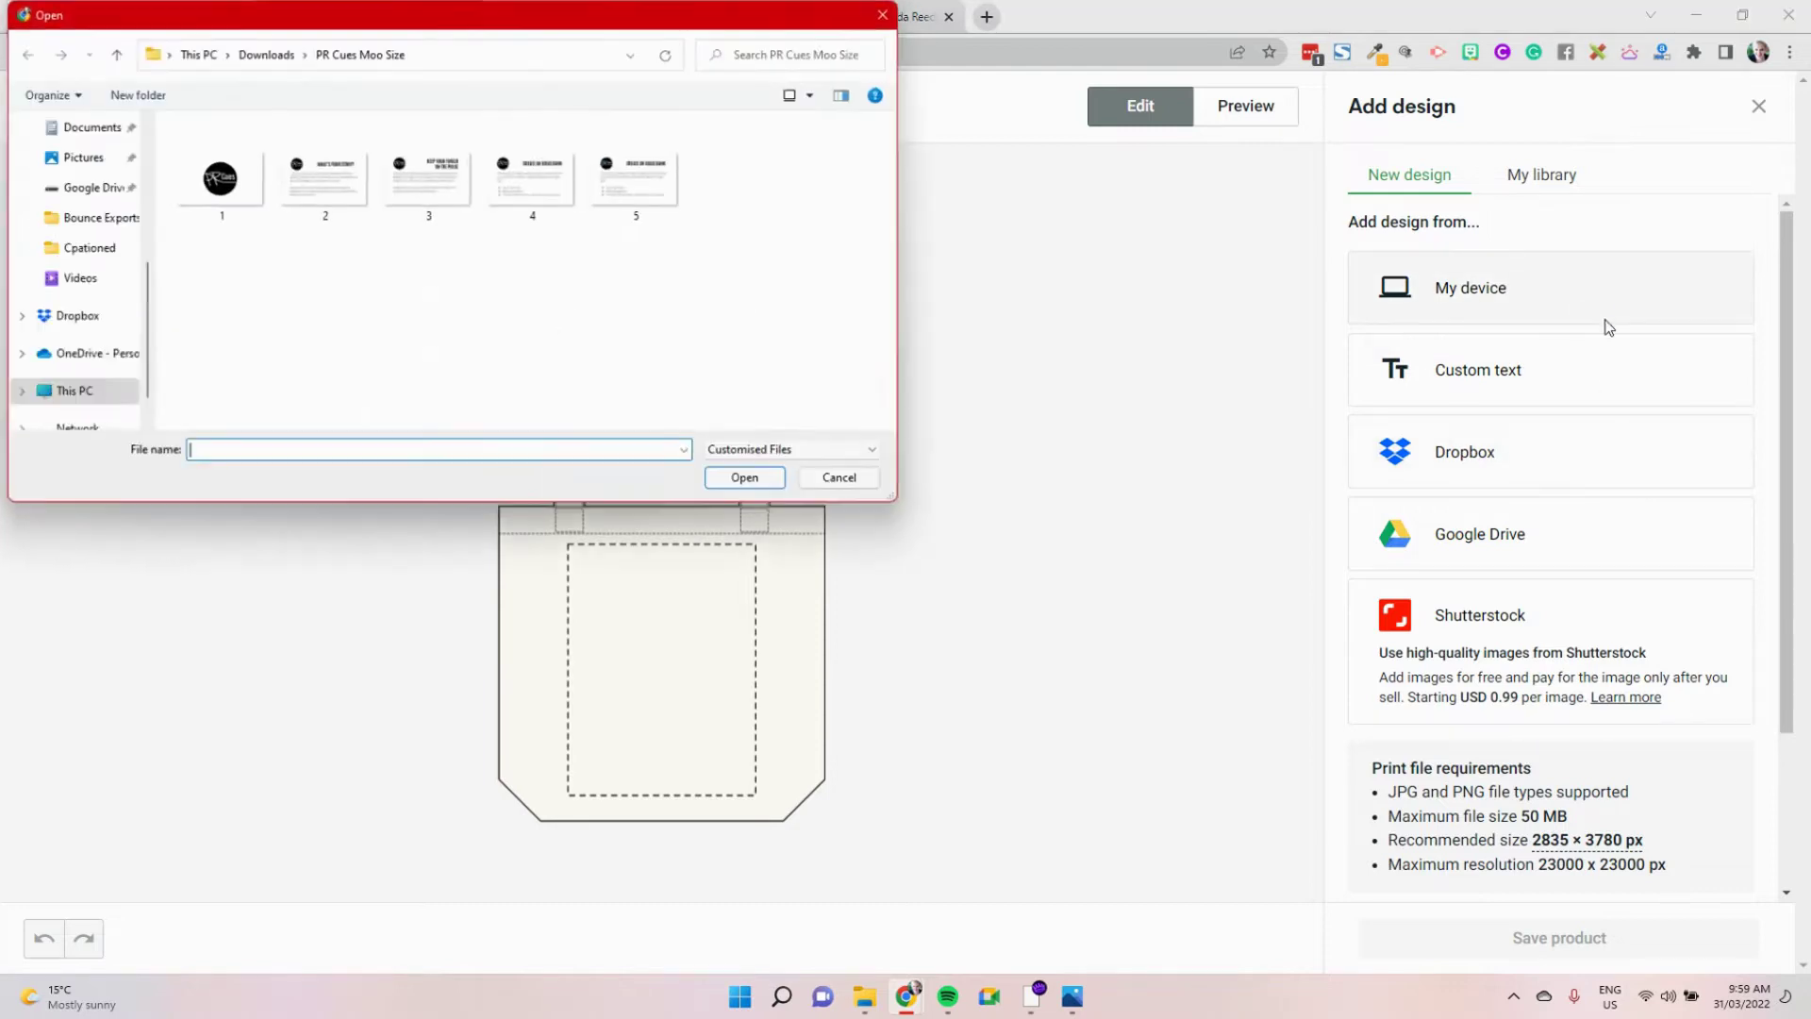
pyautogui.click(257, 56)
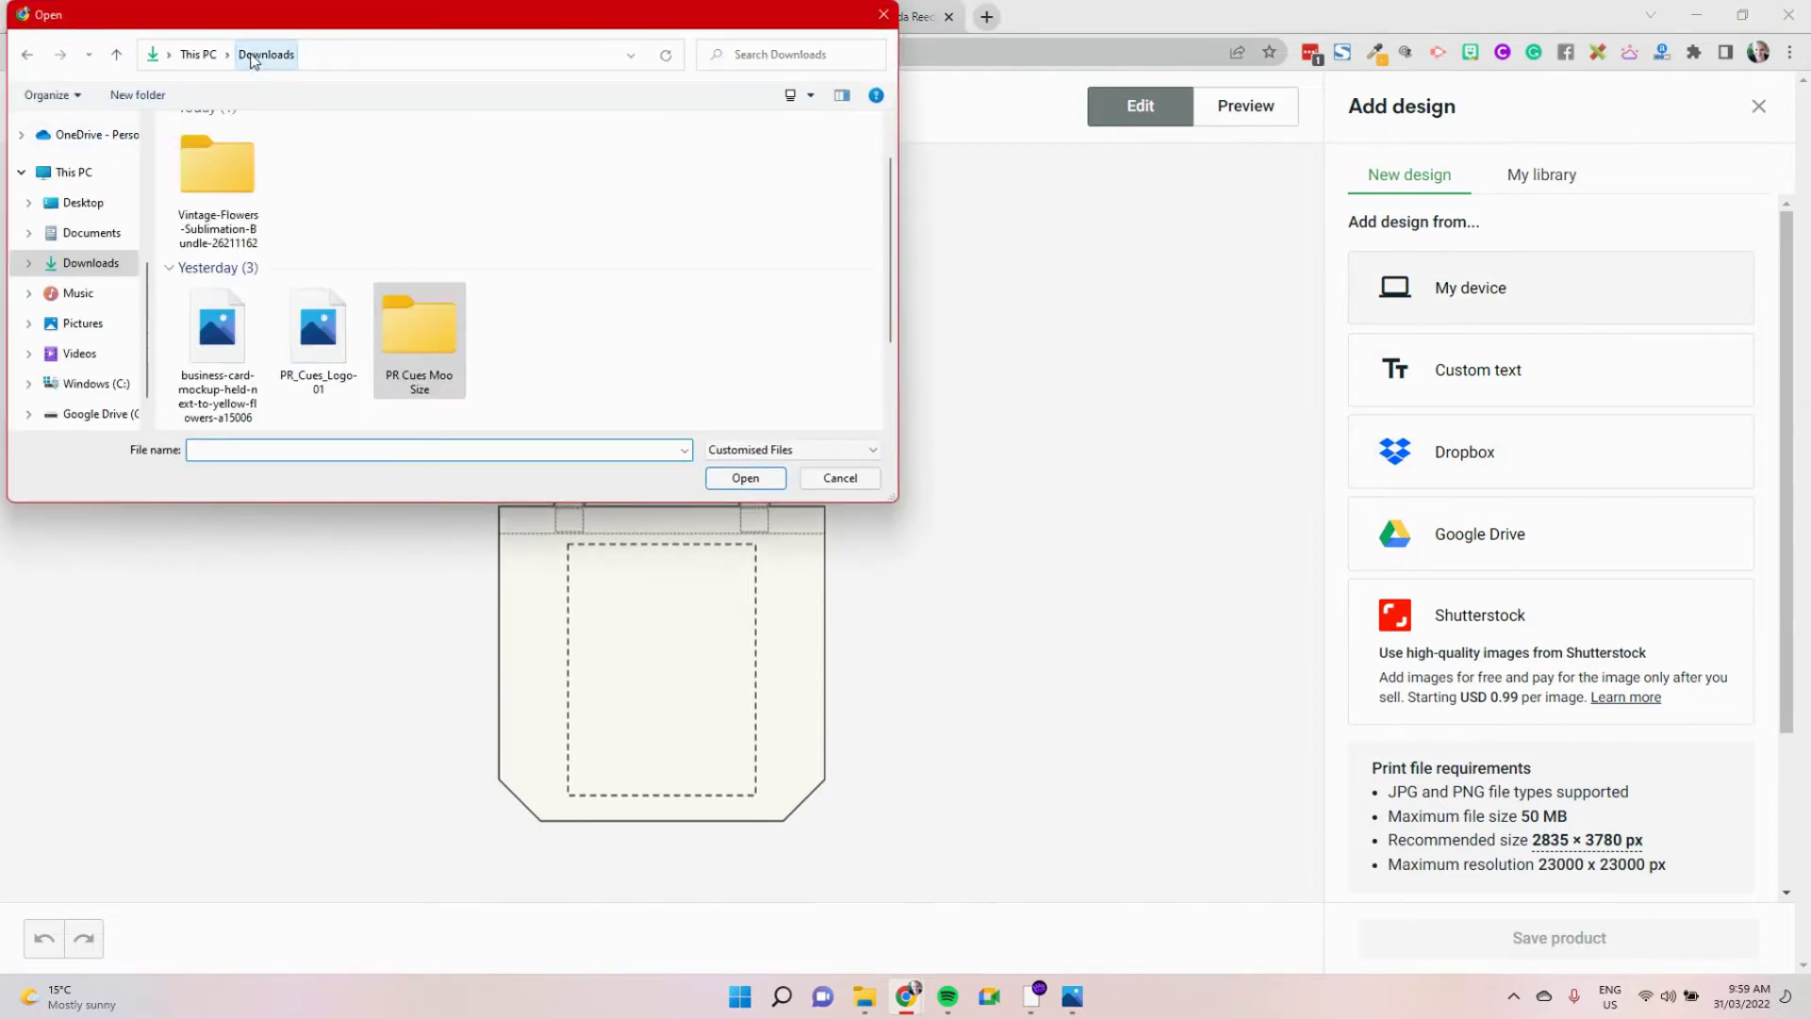
pyautogui.doubleClick(229, 222)
pyautogui.doubleClick(241, 155)
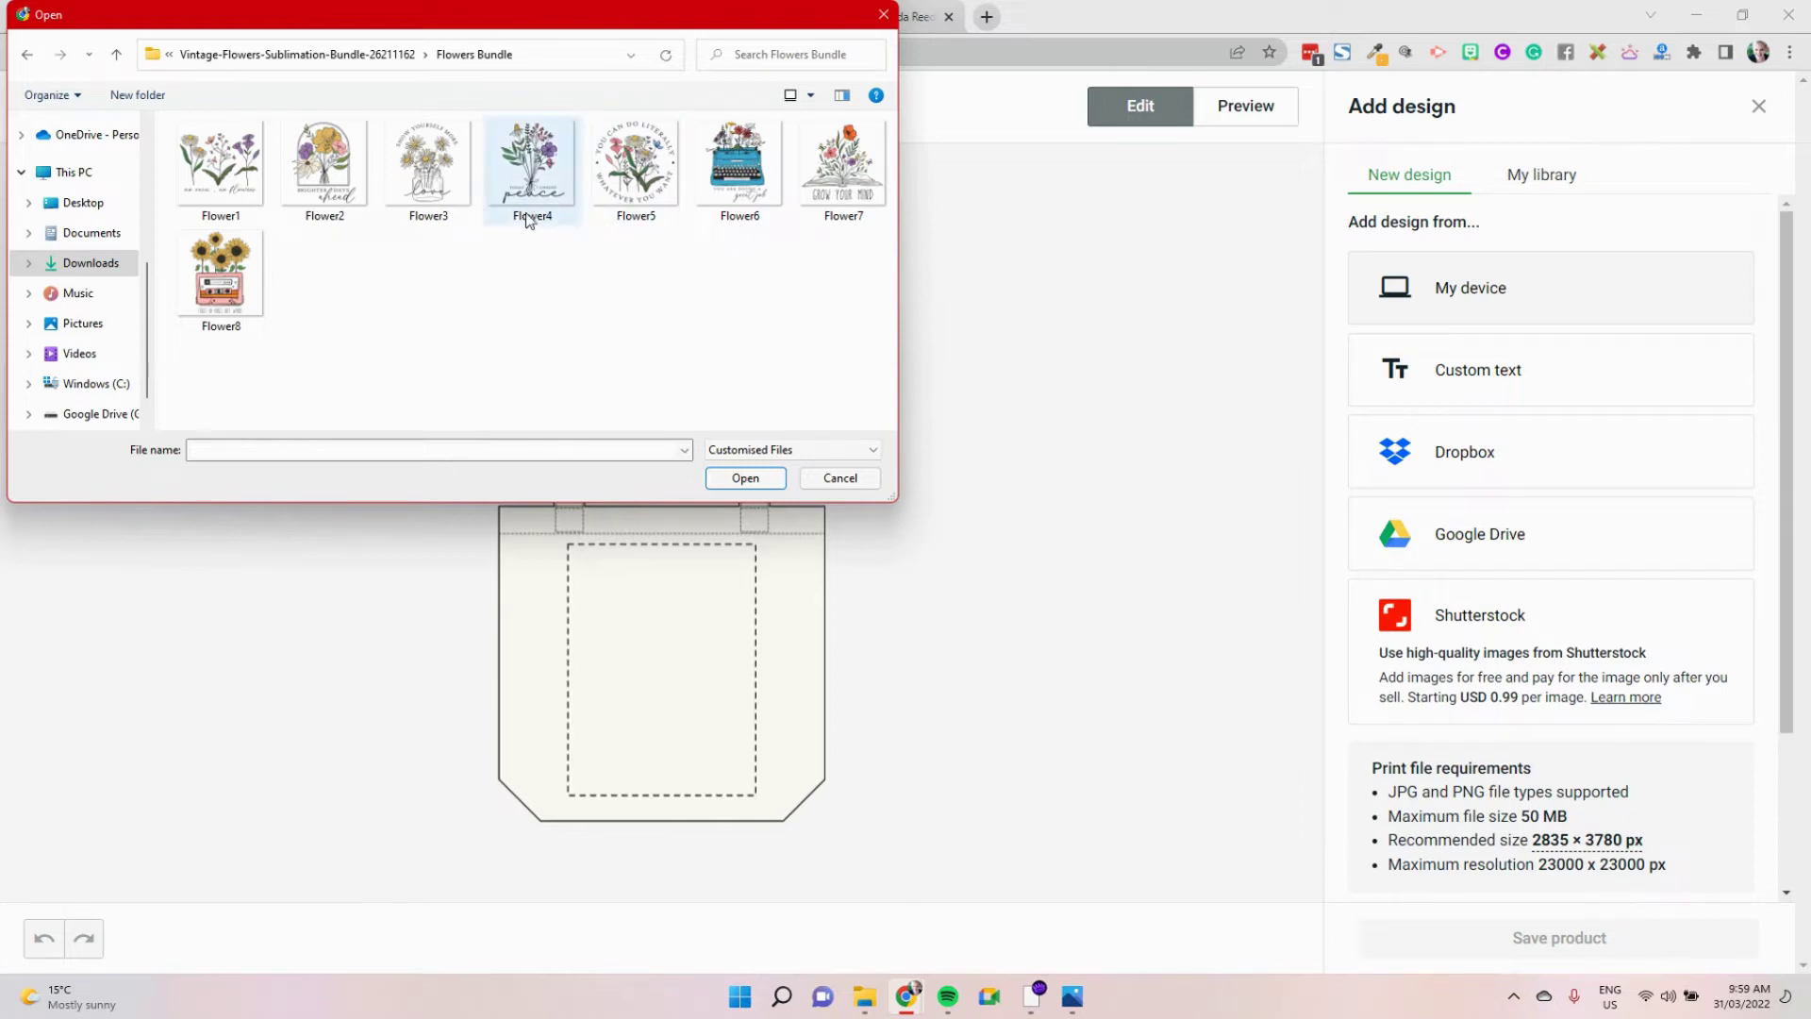
pyautogui.doubleClick(852, 157)
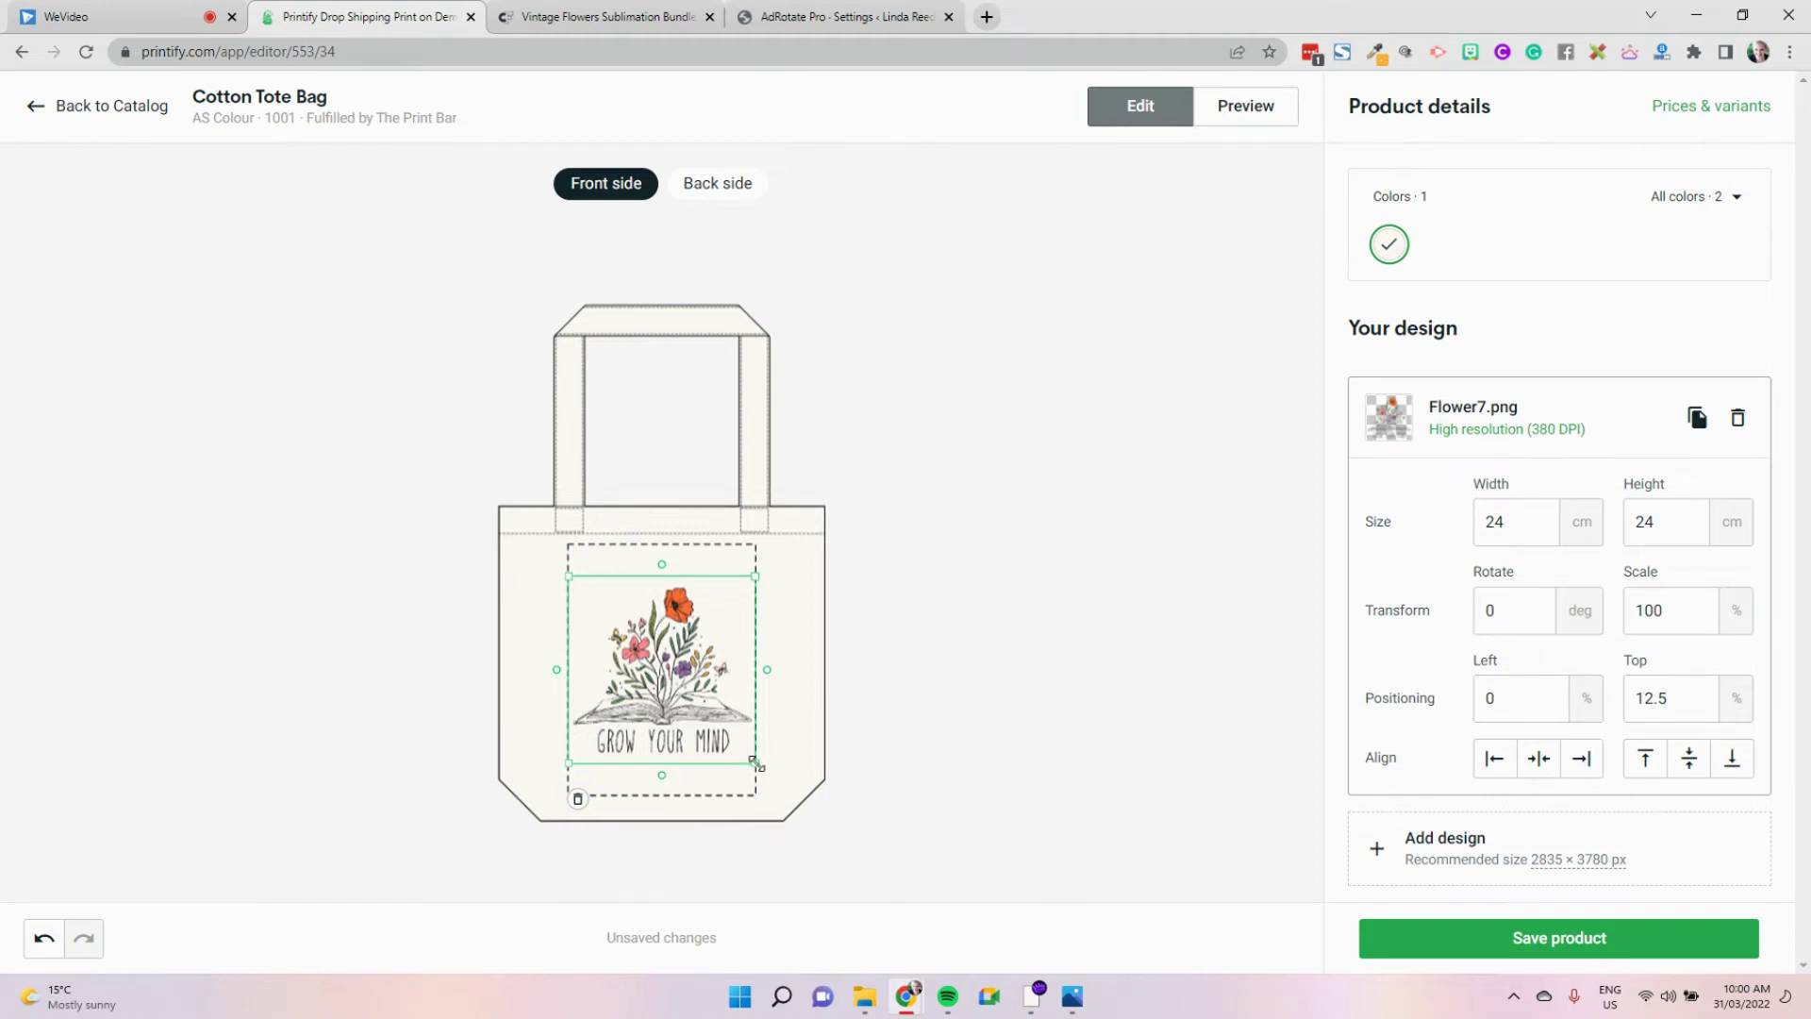
pyautogui.moveTo(755, 763)
pyautogui.mouseDown()
pyautogui.moveTo(777, 794)
pyautogui.moveTo(750, 774)
pyautogui.mouseUp()
pyautogui.click(897, 717)
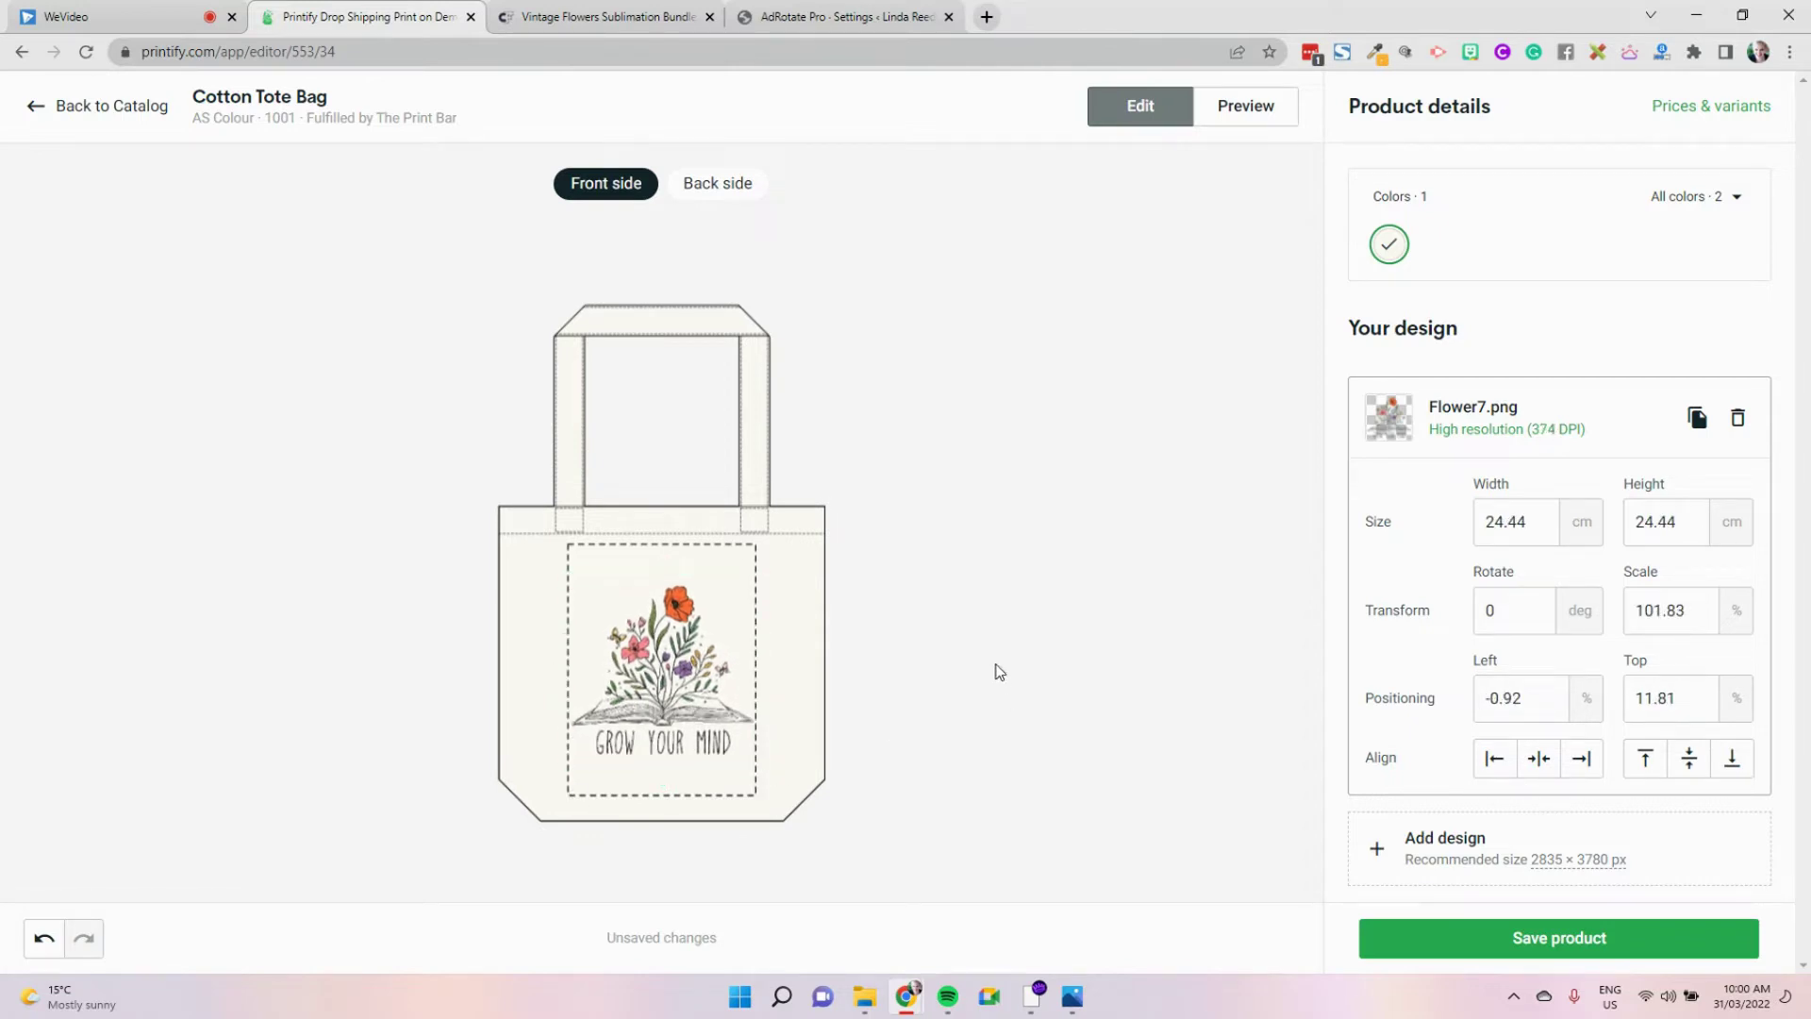
# Try the Flower6 image from the Flowers Bundle folder on the bag's back side and remove it again
pyautogui.click(738, 188)
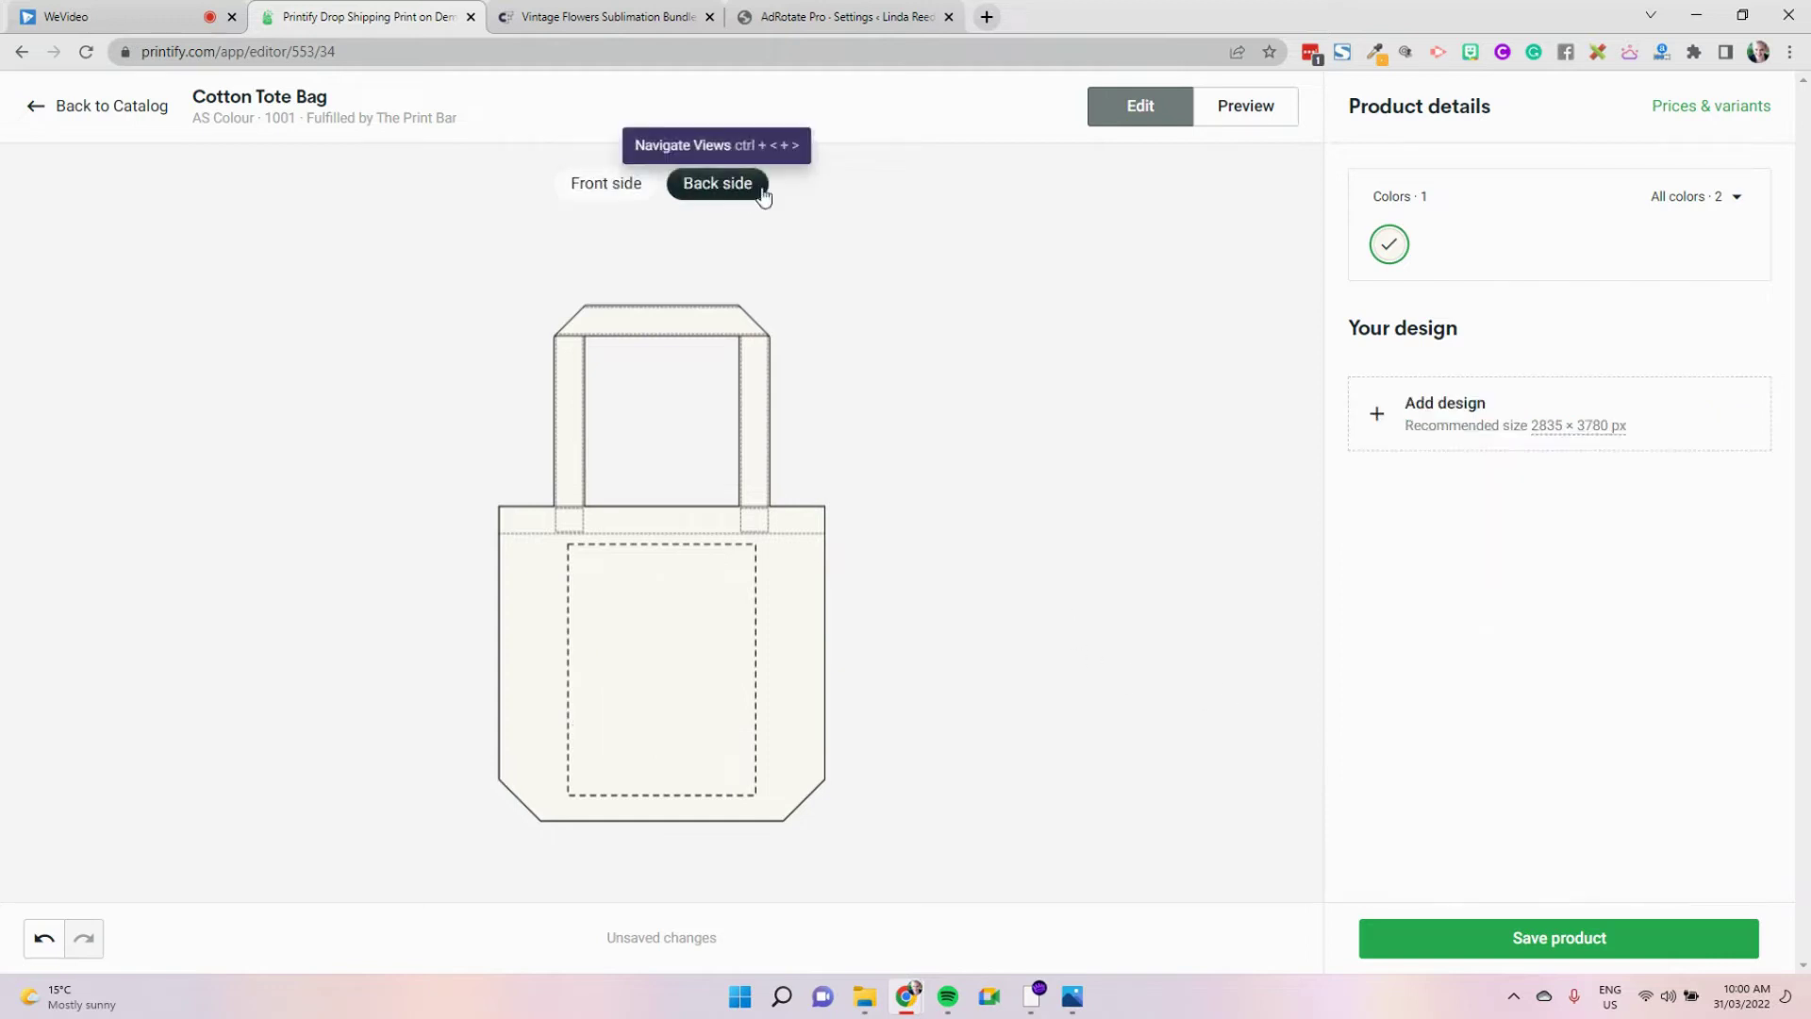
pyautogui.click(1477, 419)
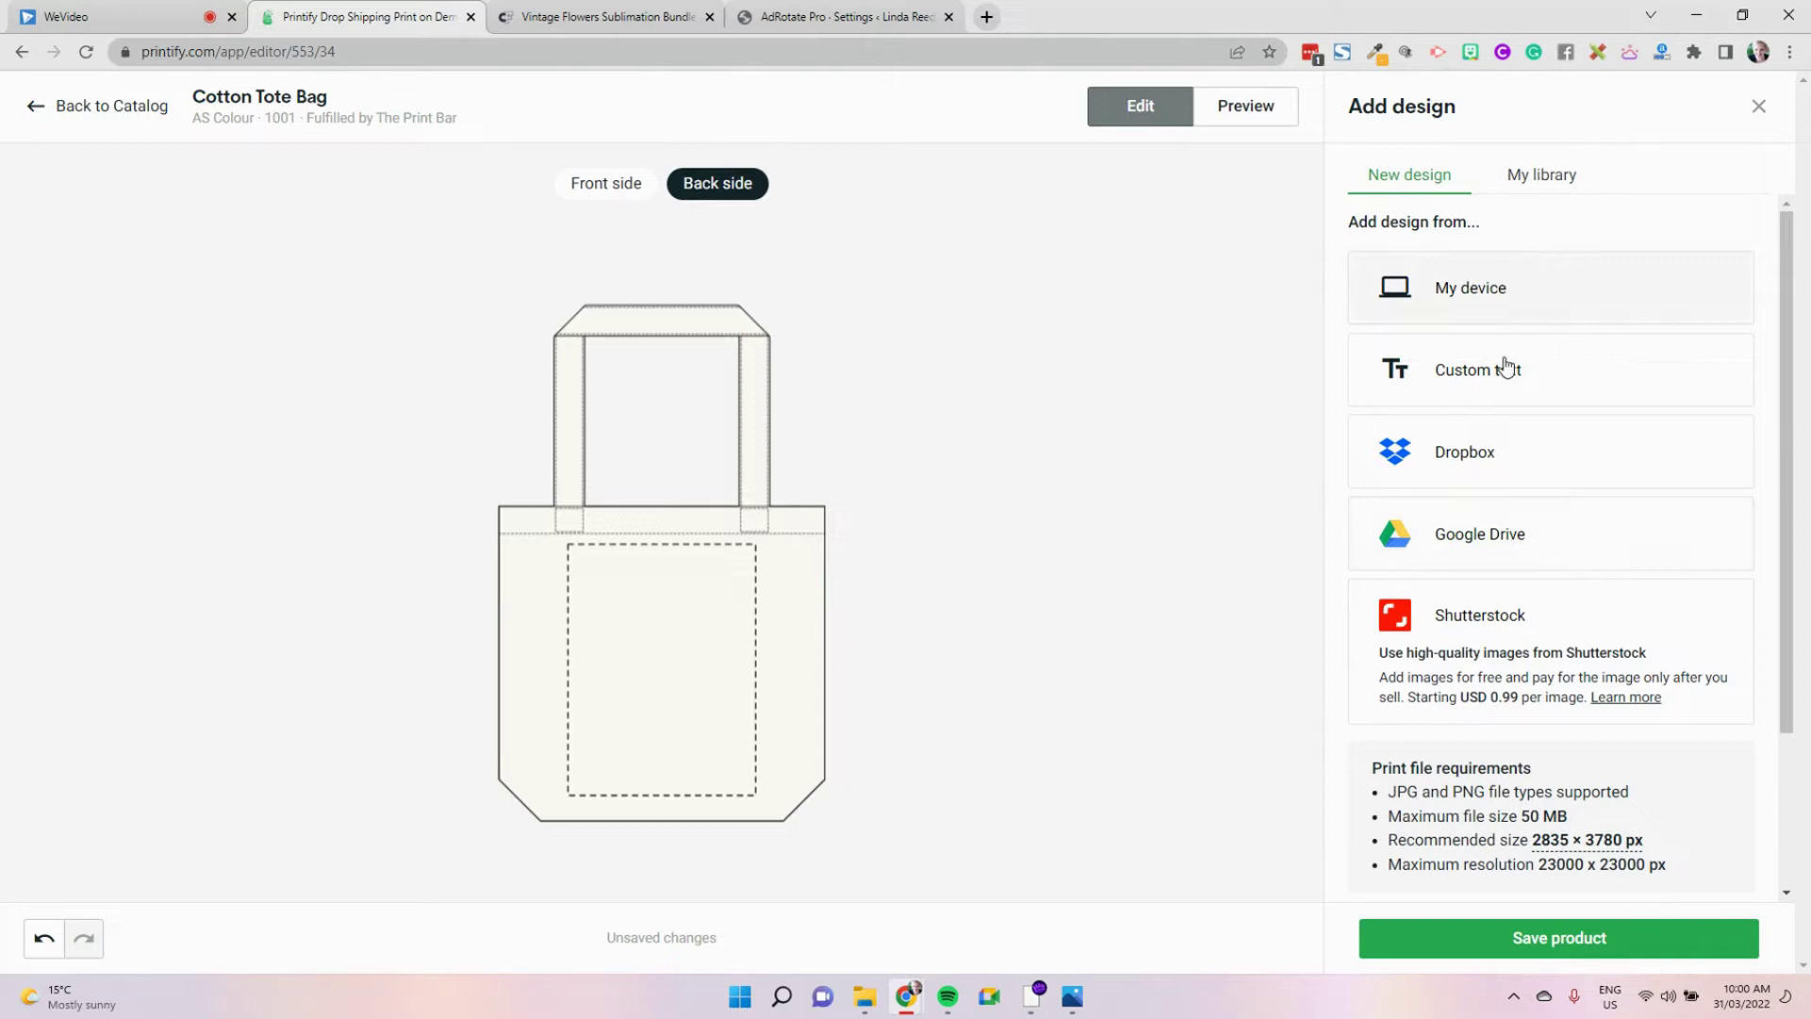
pyautogui.click(1519, 311)
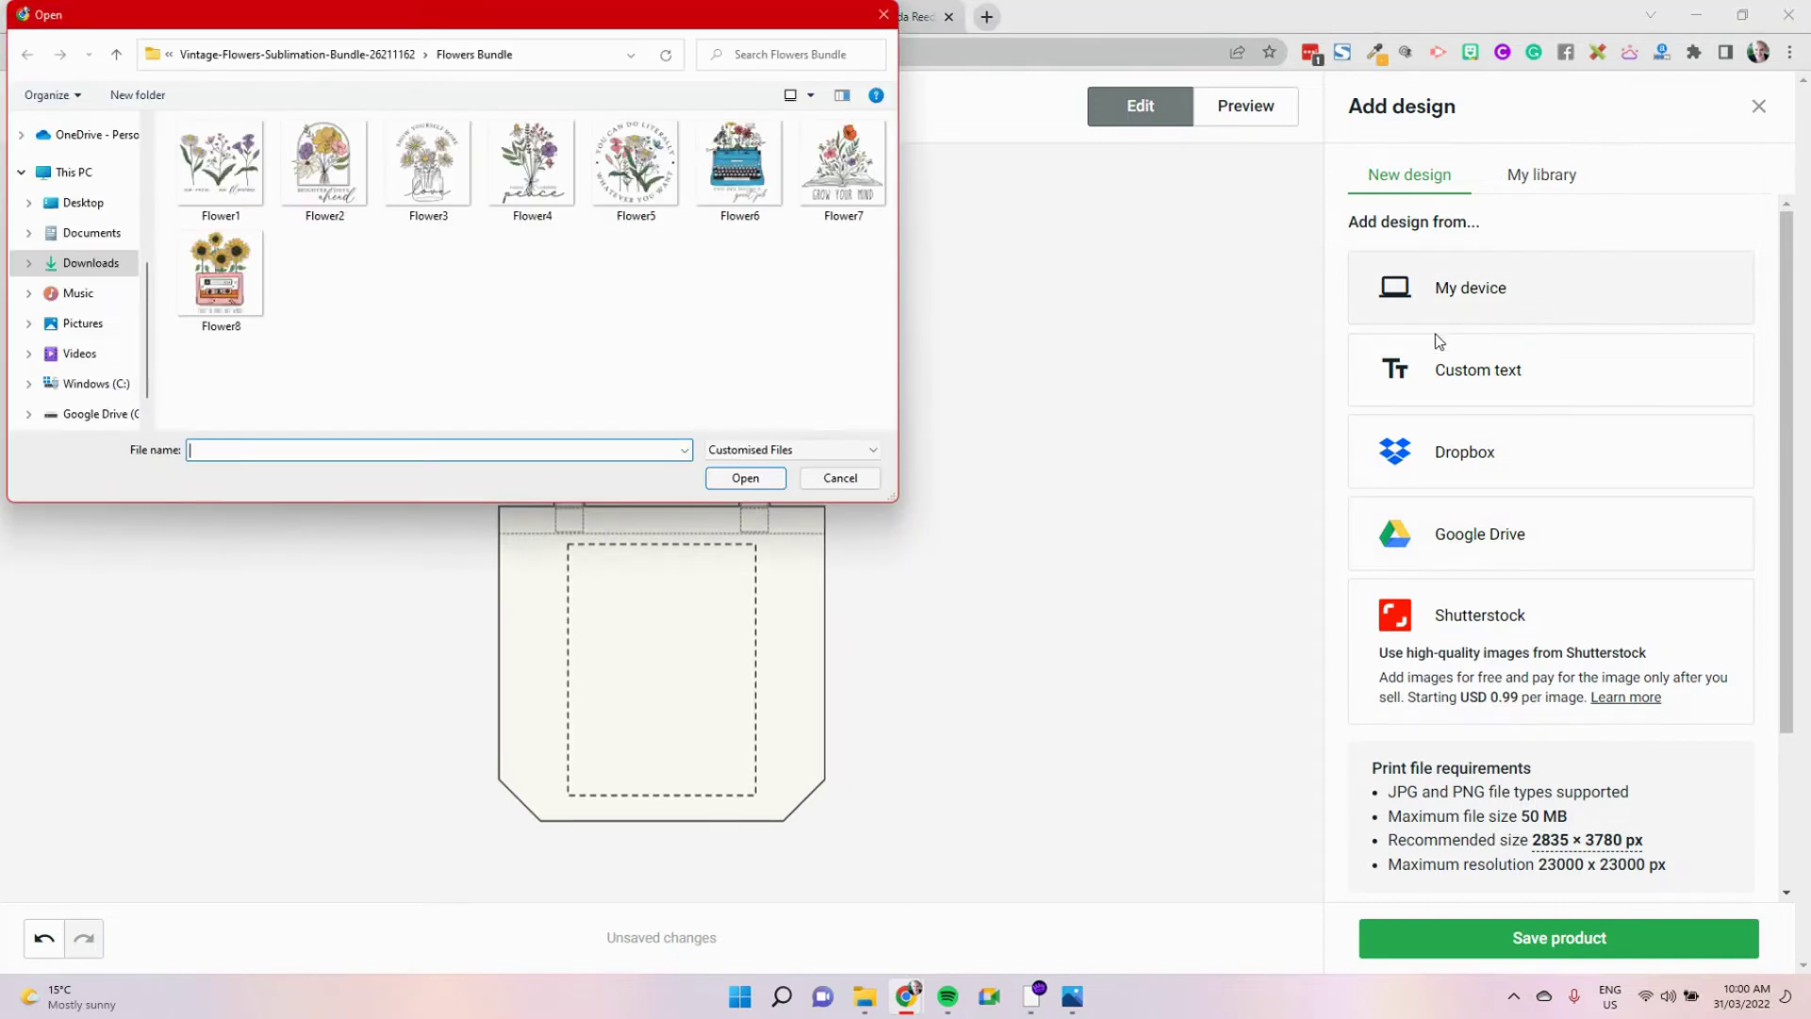
pyautogui.doubleClick(739, 175)
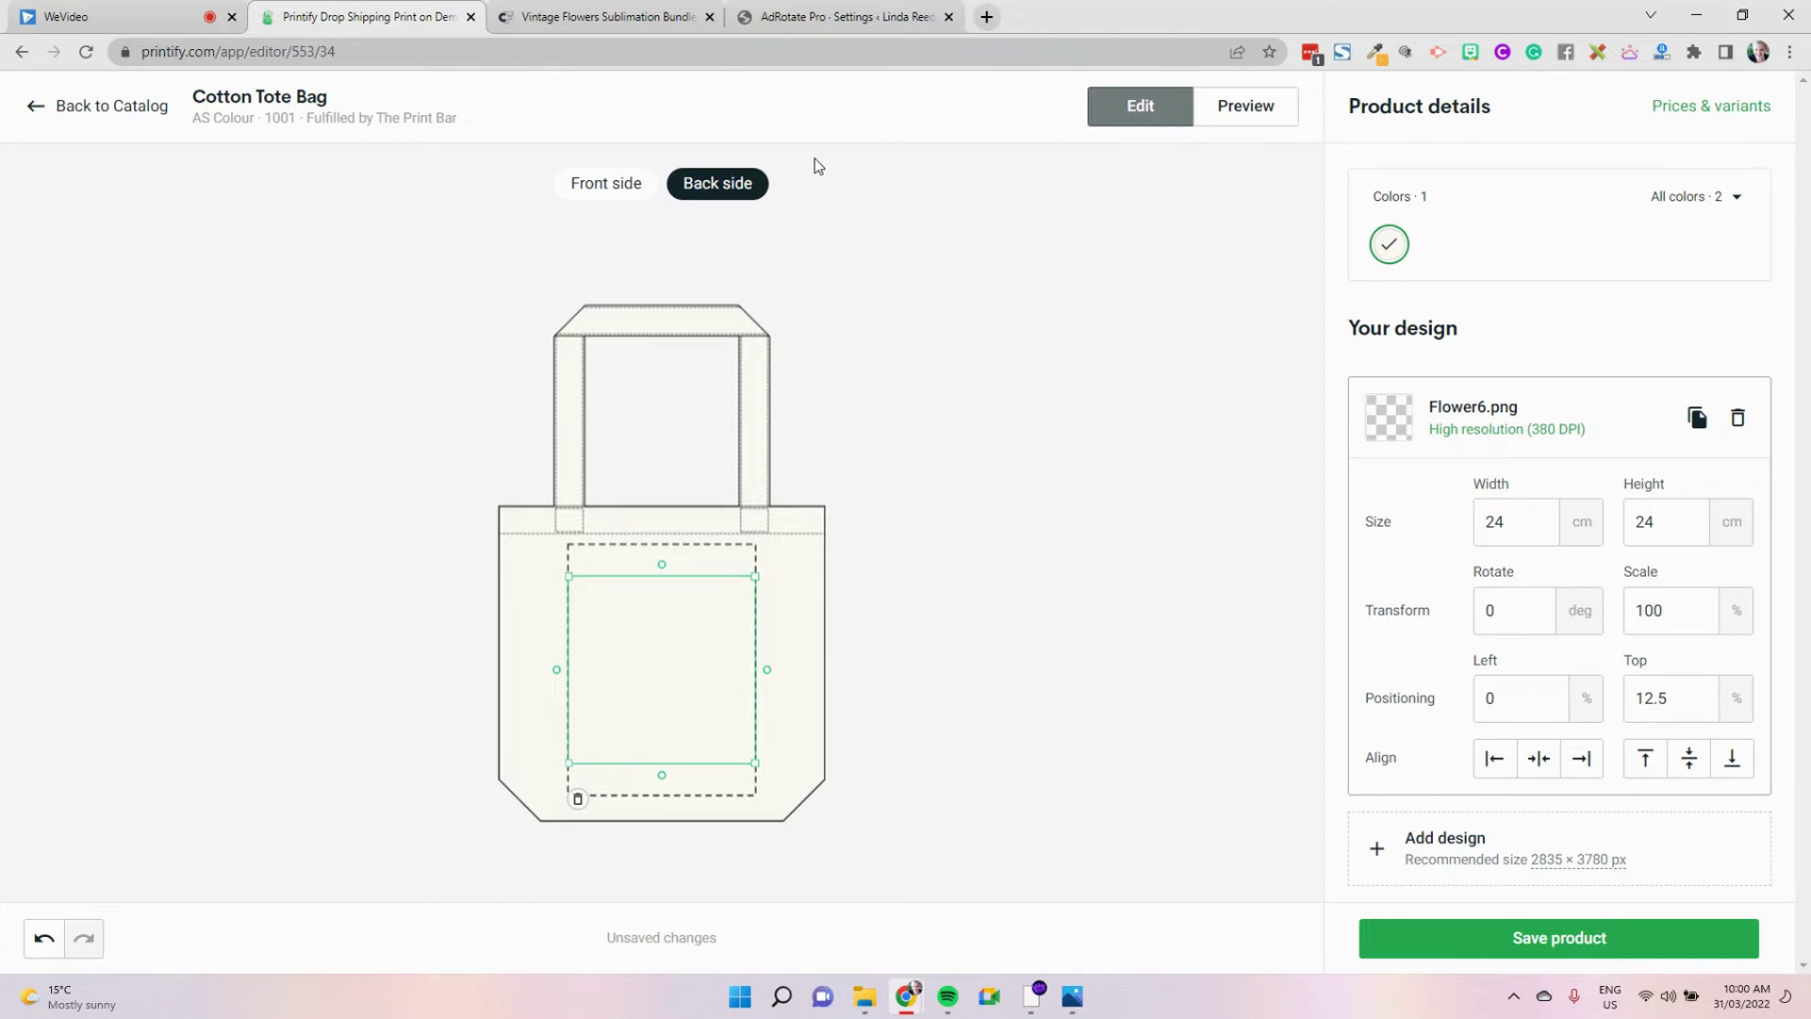
pyautogui.click(1051, 632)
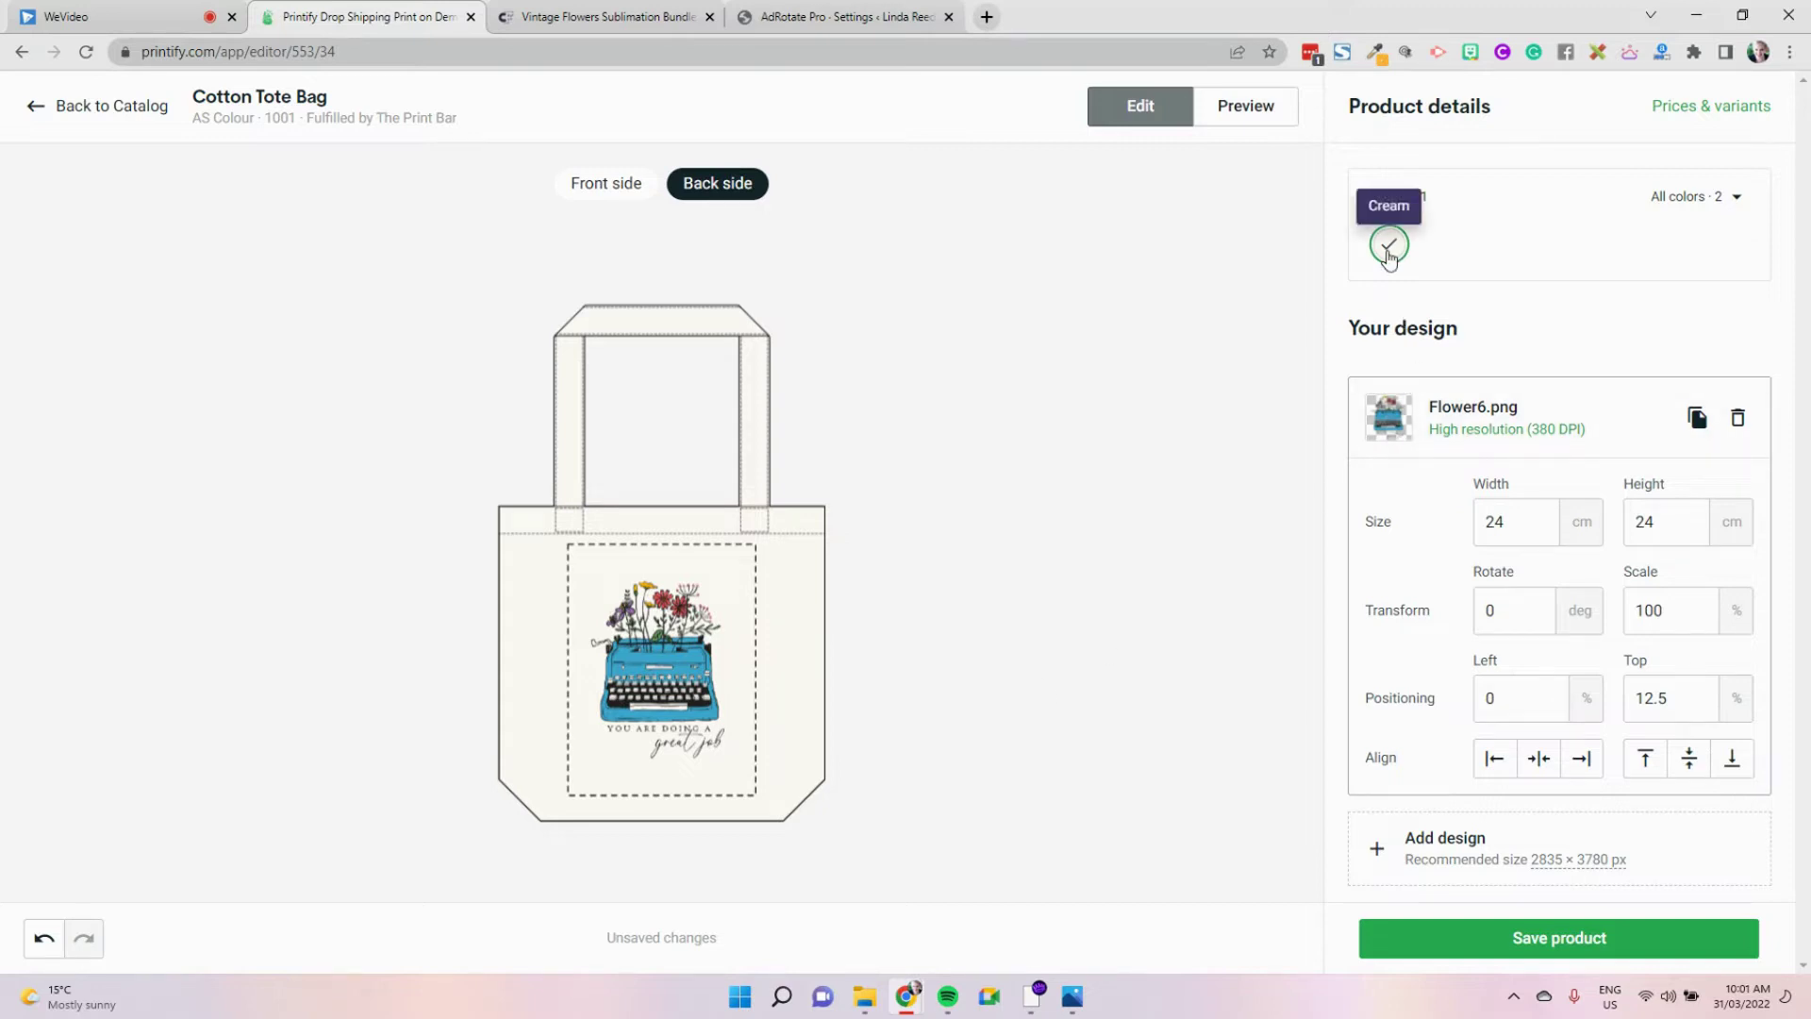
pyautogui.click(677, 668)
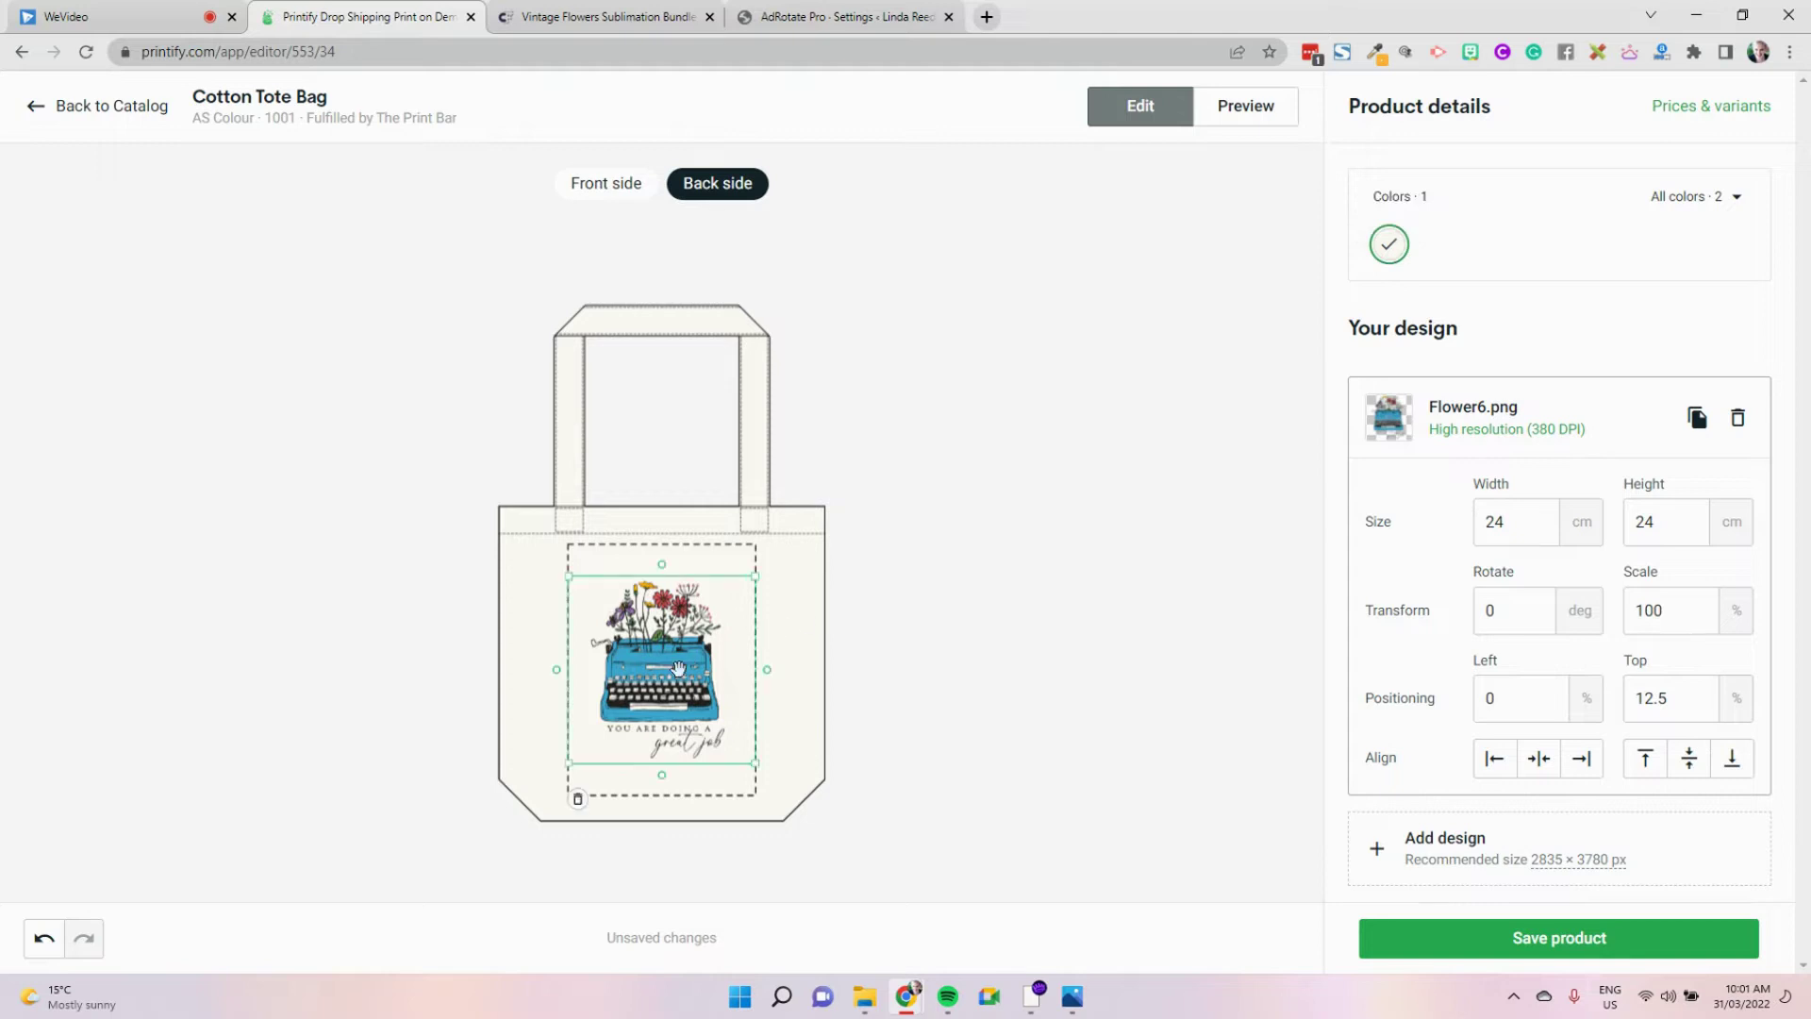
pyautogui.press('Delete')
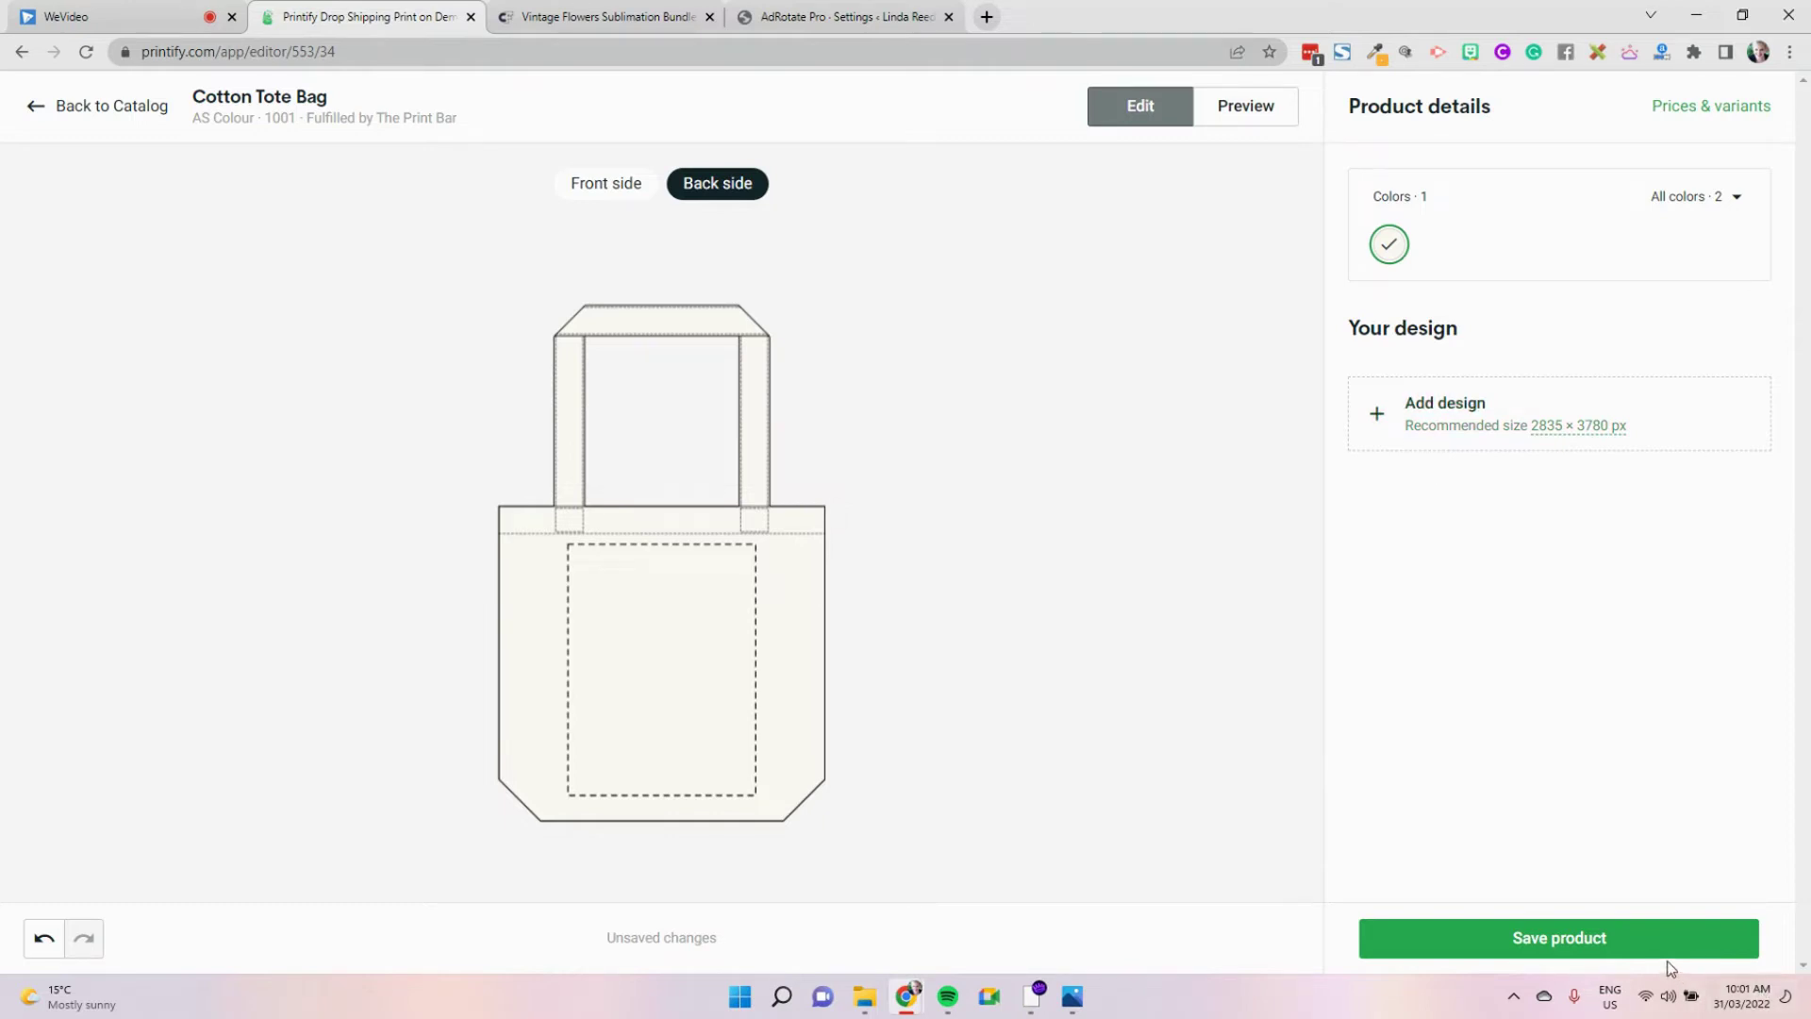
# Save the tote bag product and set Lifestyle 2 as the title image view in its listing
pyautogui.click(1645, 948)
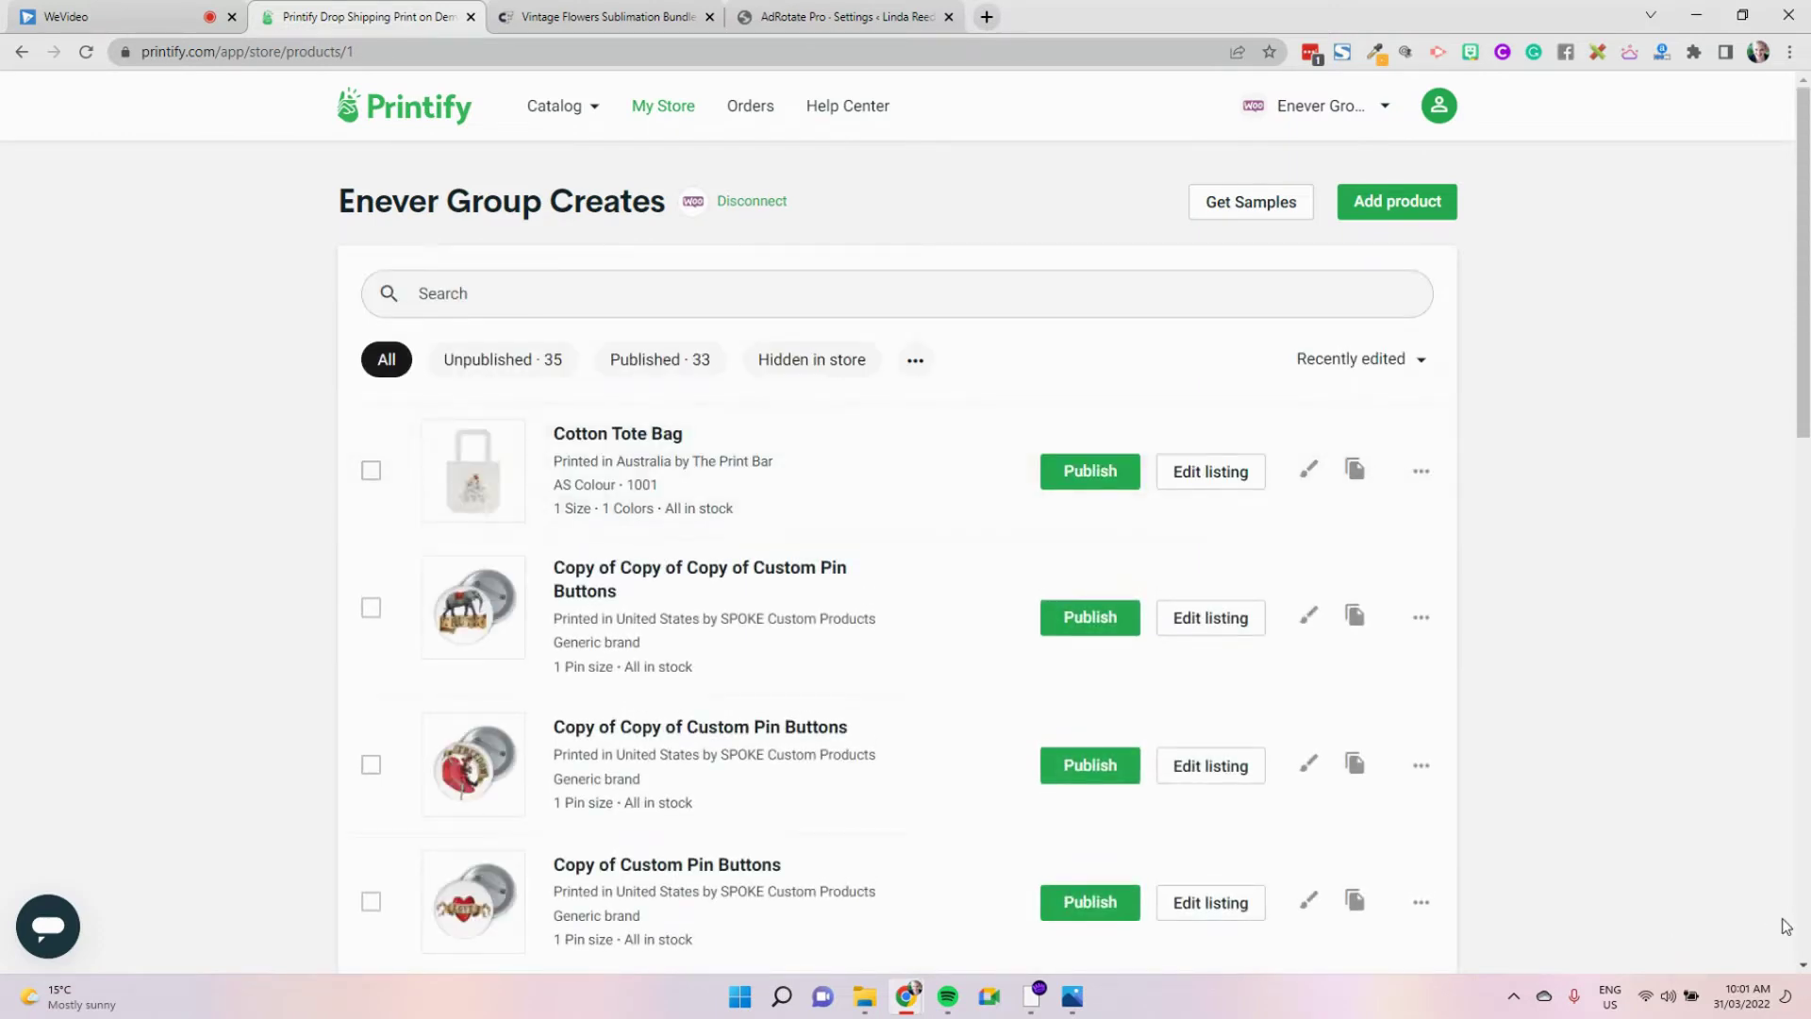
pyautogui.click(1231, 474)
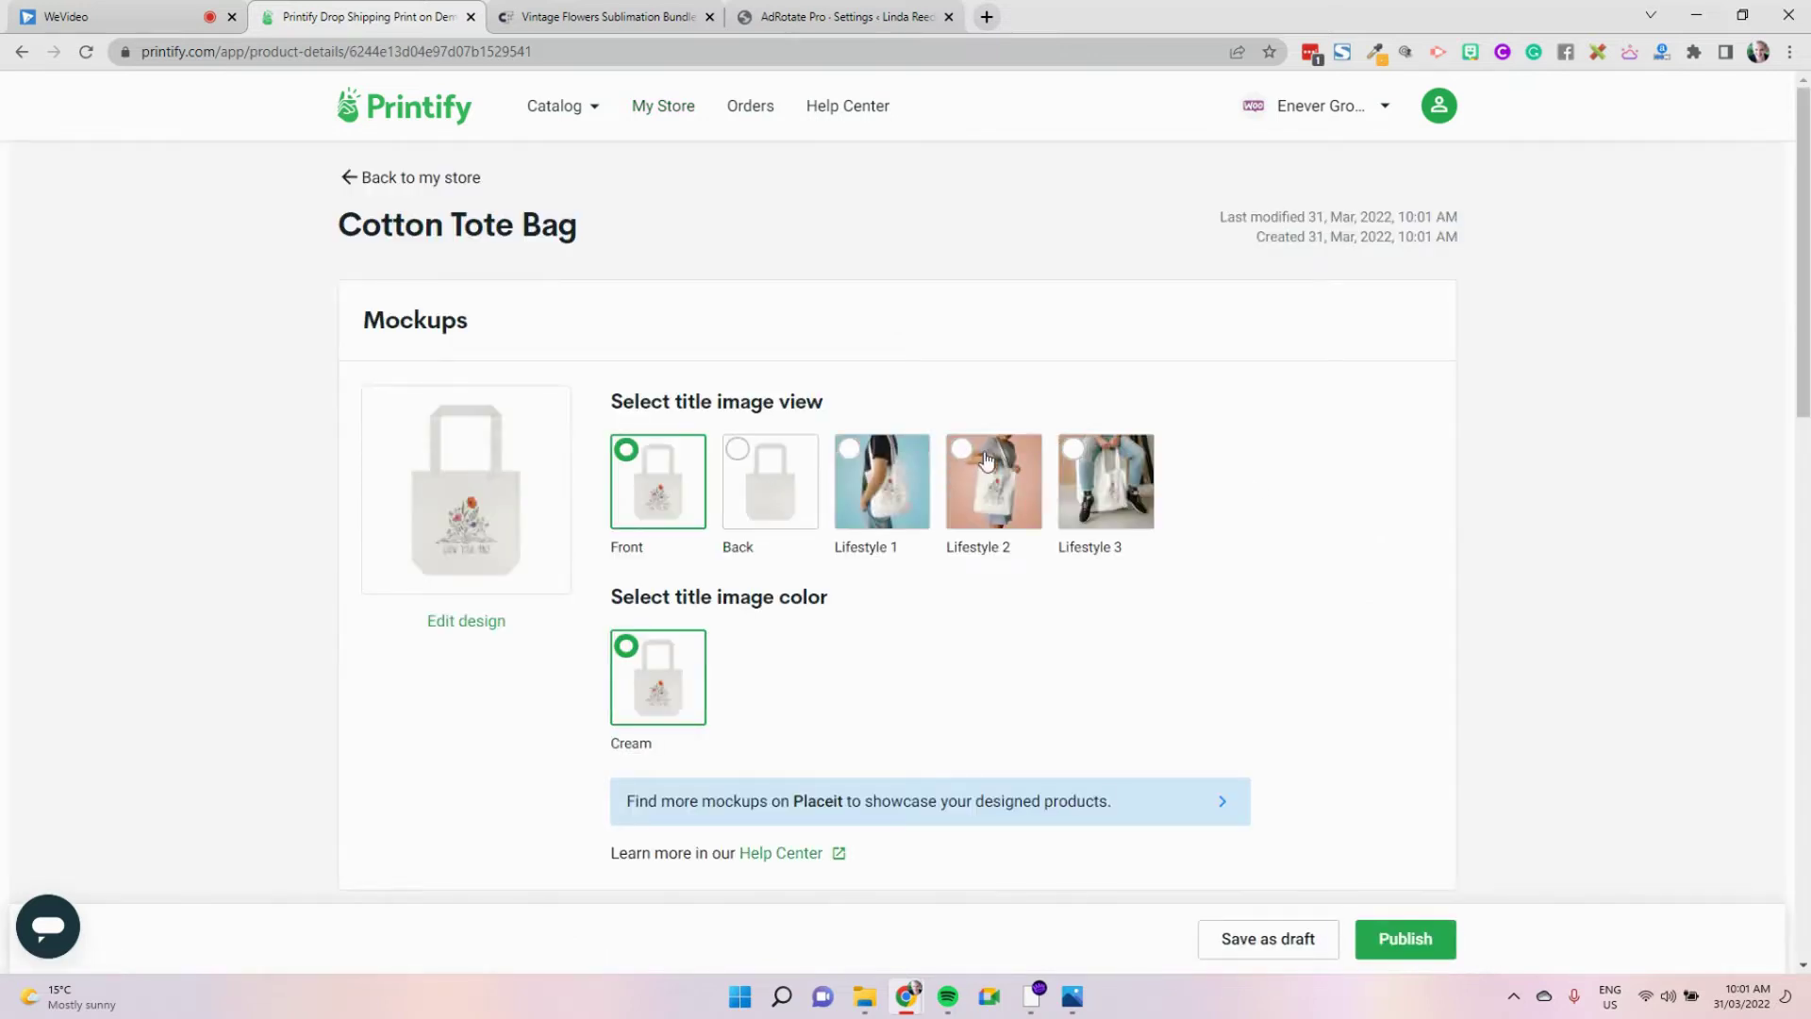
pyautogui.scroll(-2, 1028, 488)
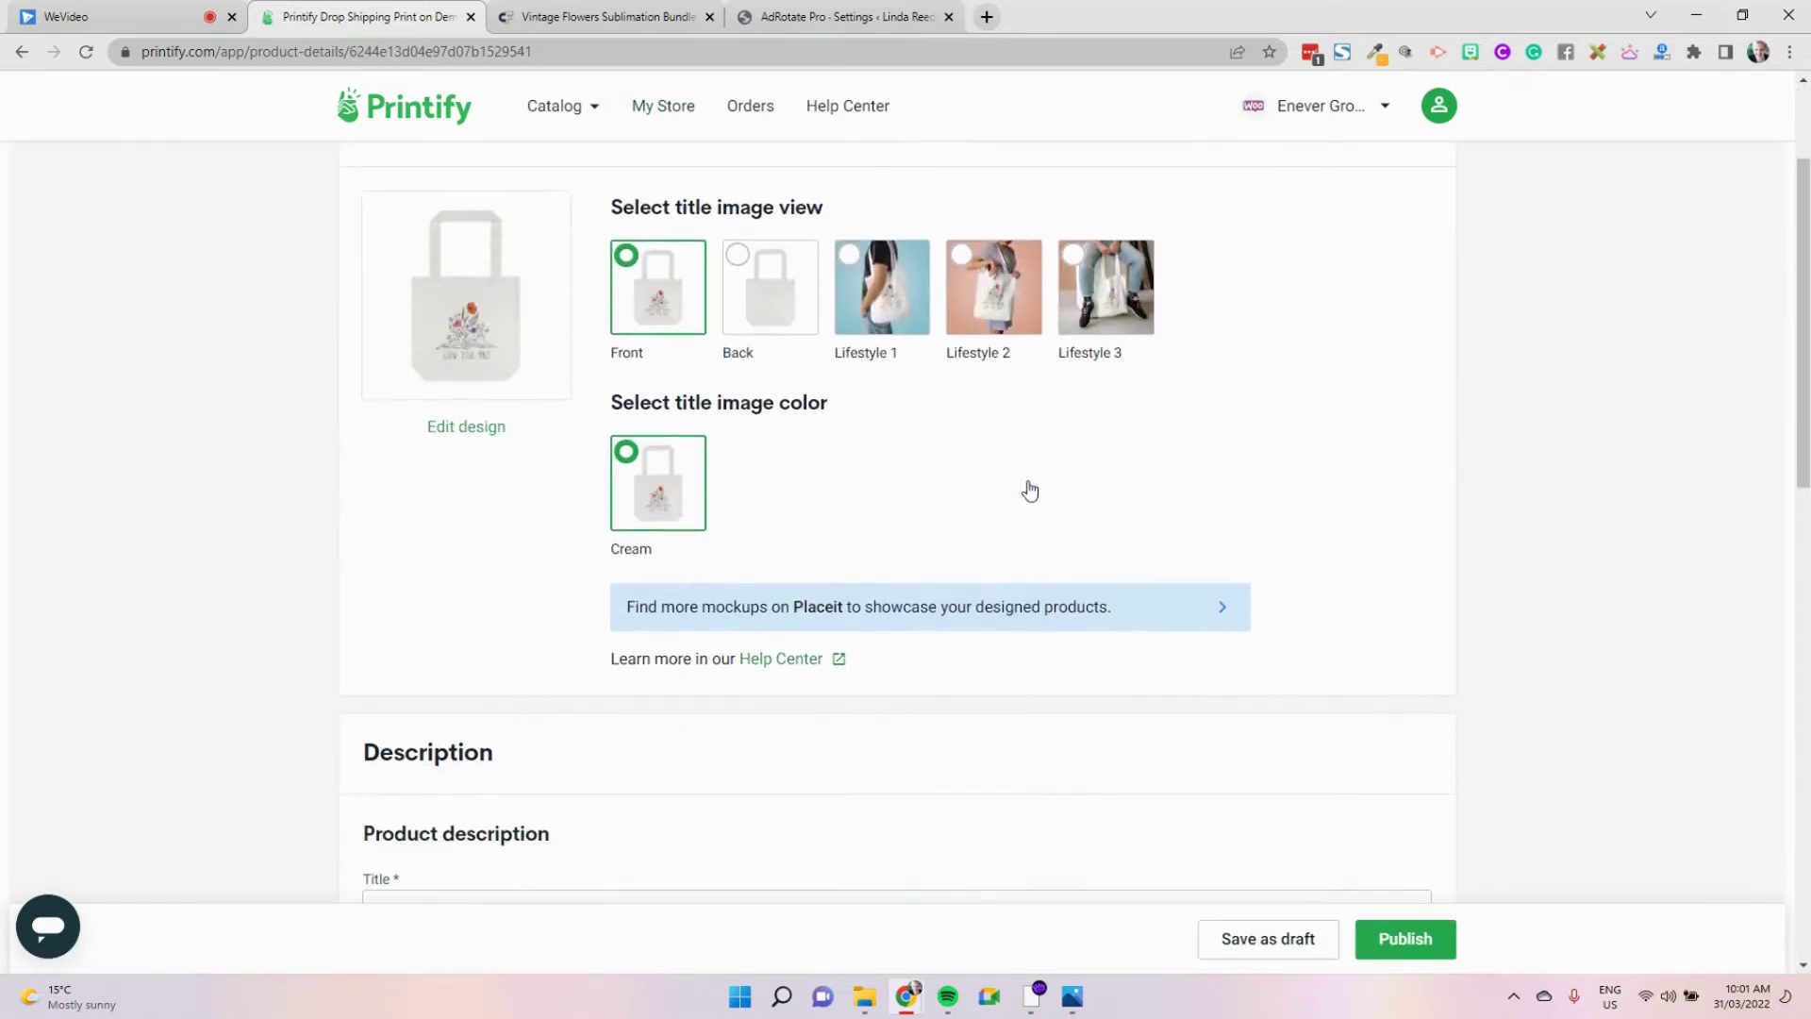
pyautogui.click(1005, 293)
pyautogui.click(1096, 298)
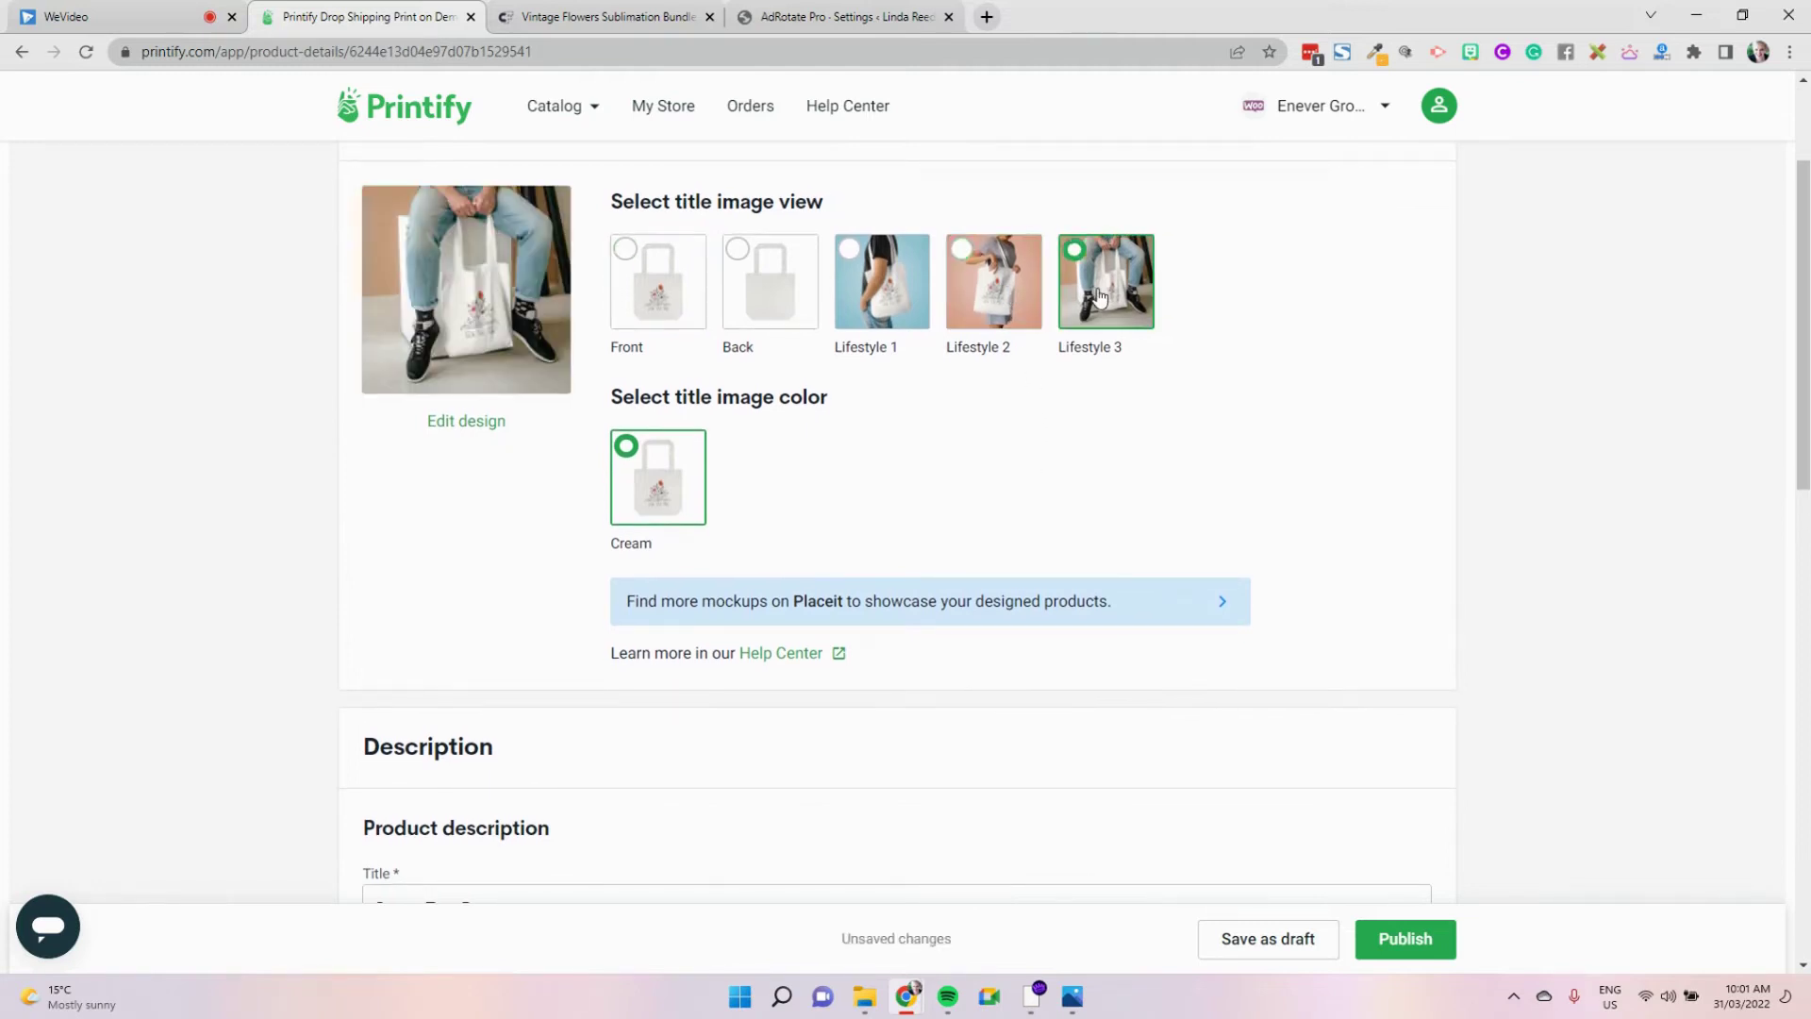
pyautogui.click(1000, 310)
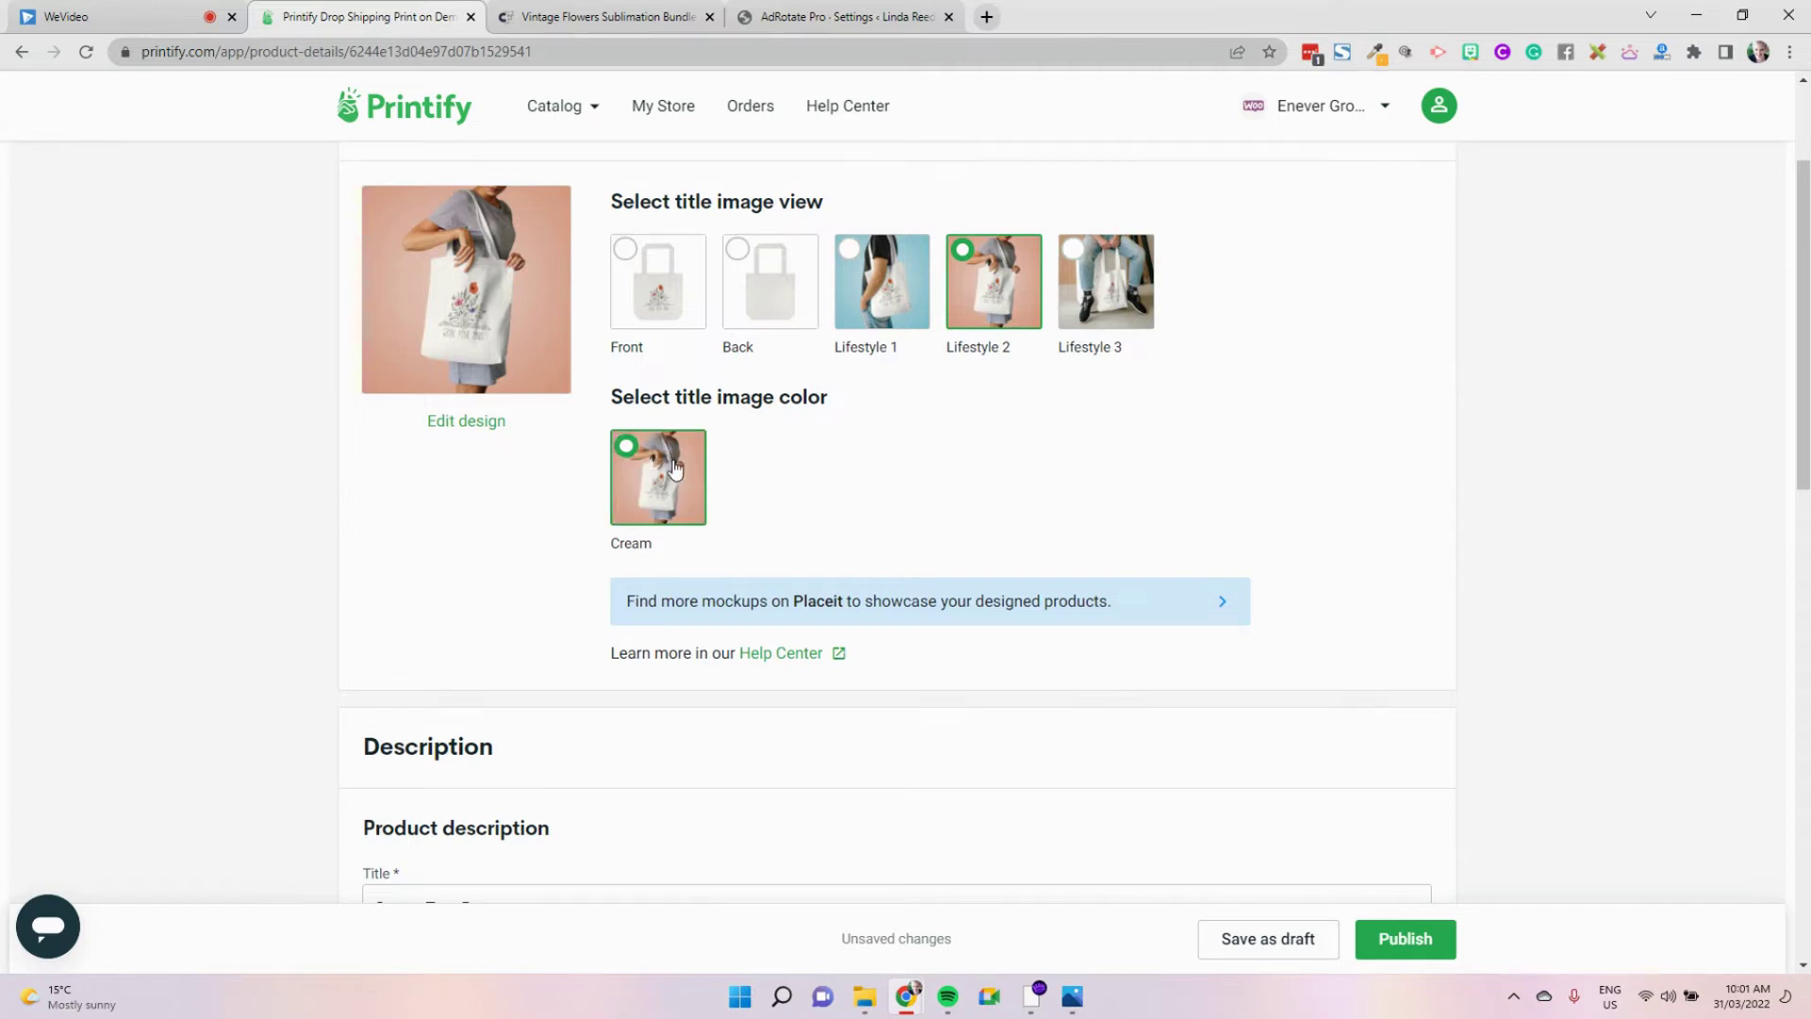
# Change the product title in the listing to "Grow Your Mind - Cotton Tote Bag"
pyautogui.scroll(-3, 896, 529)
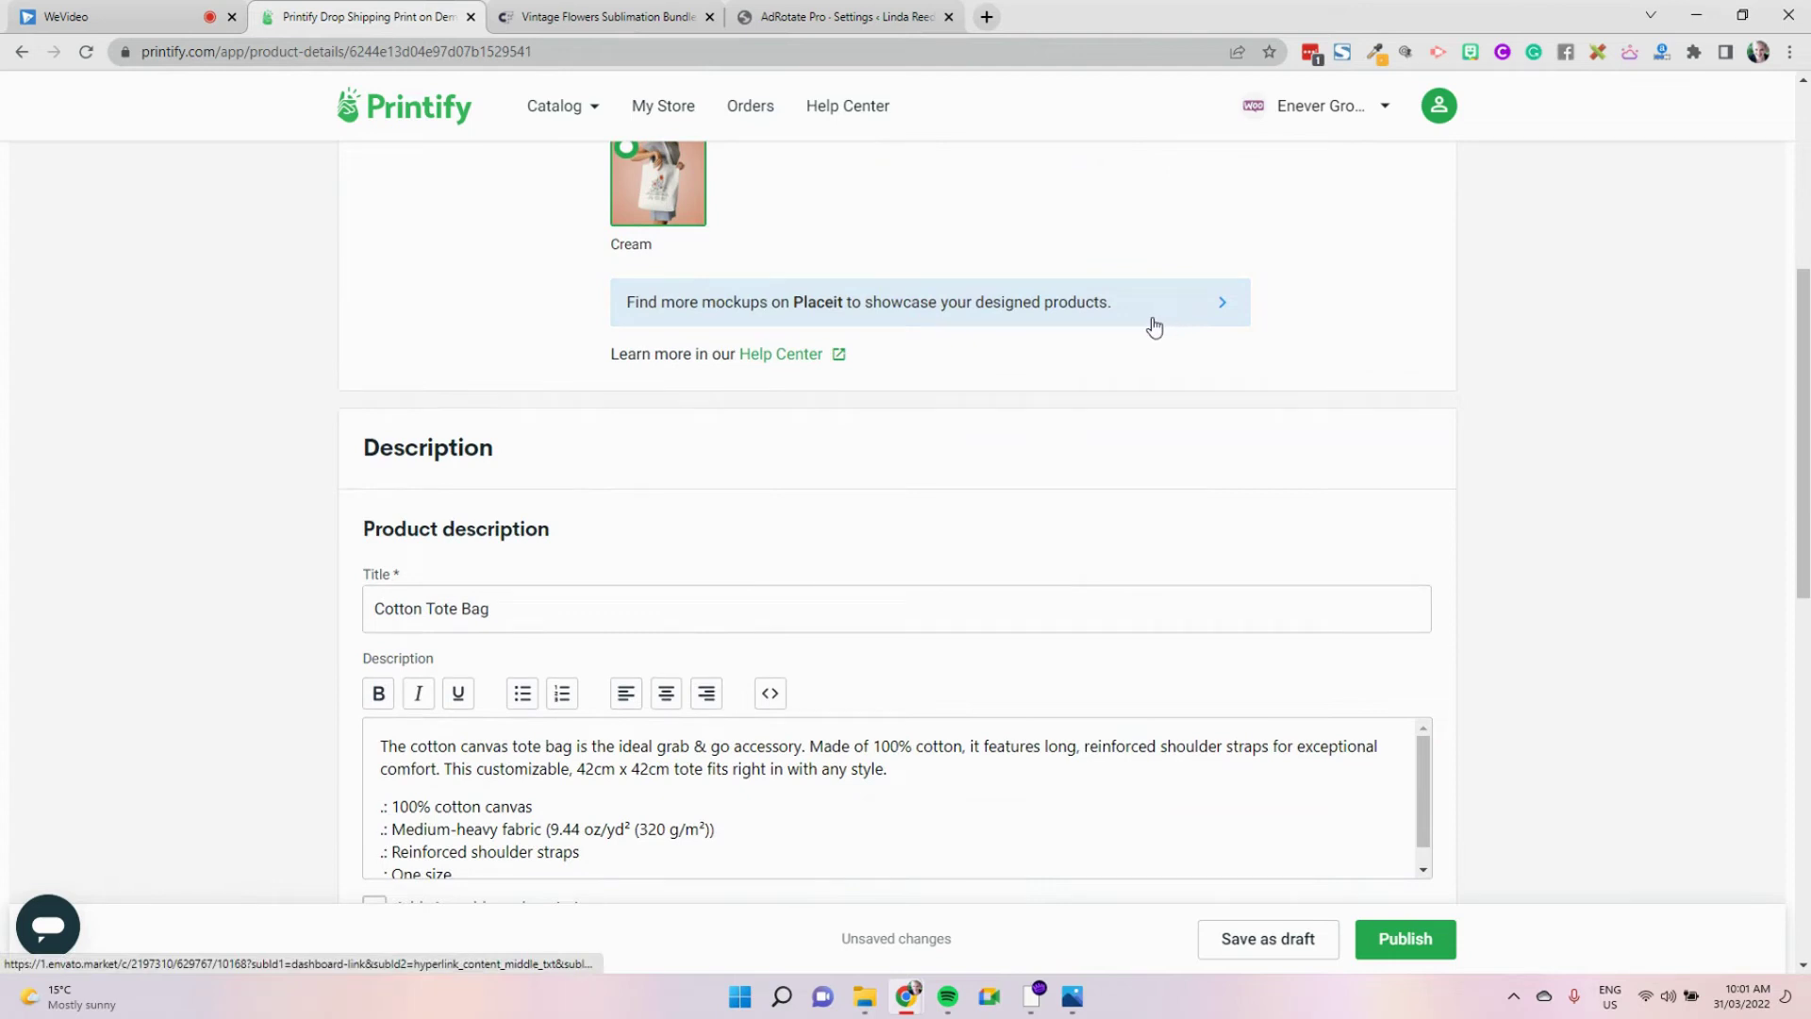
pyautogui.scroll(-3, 1152, 325)
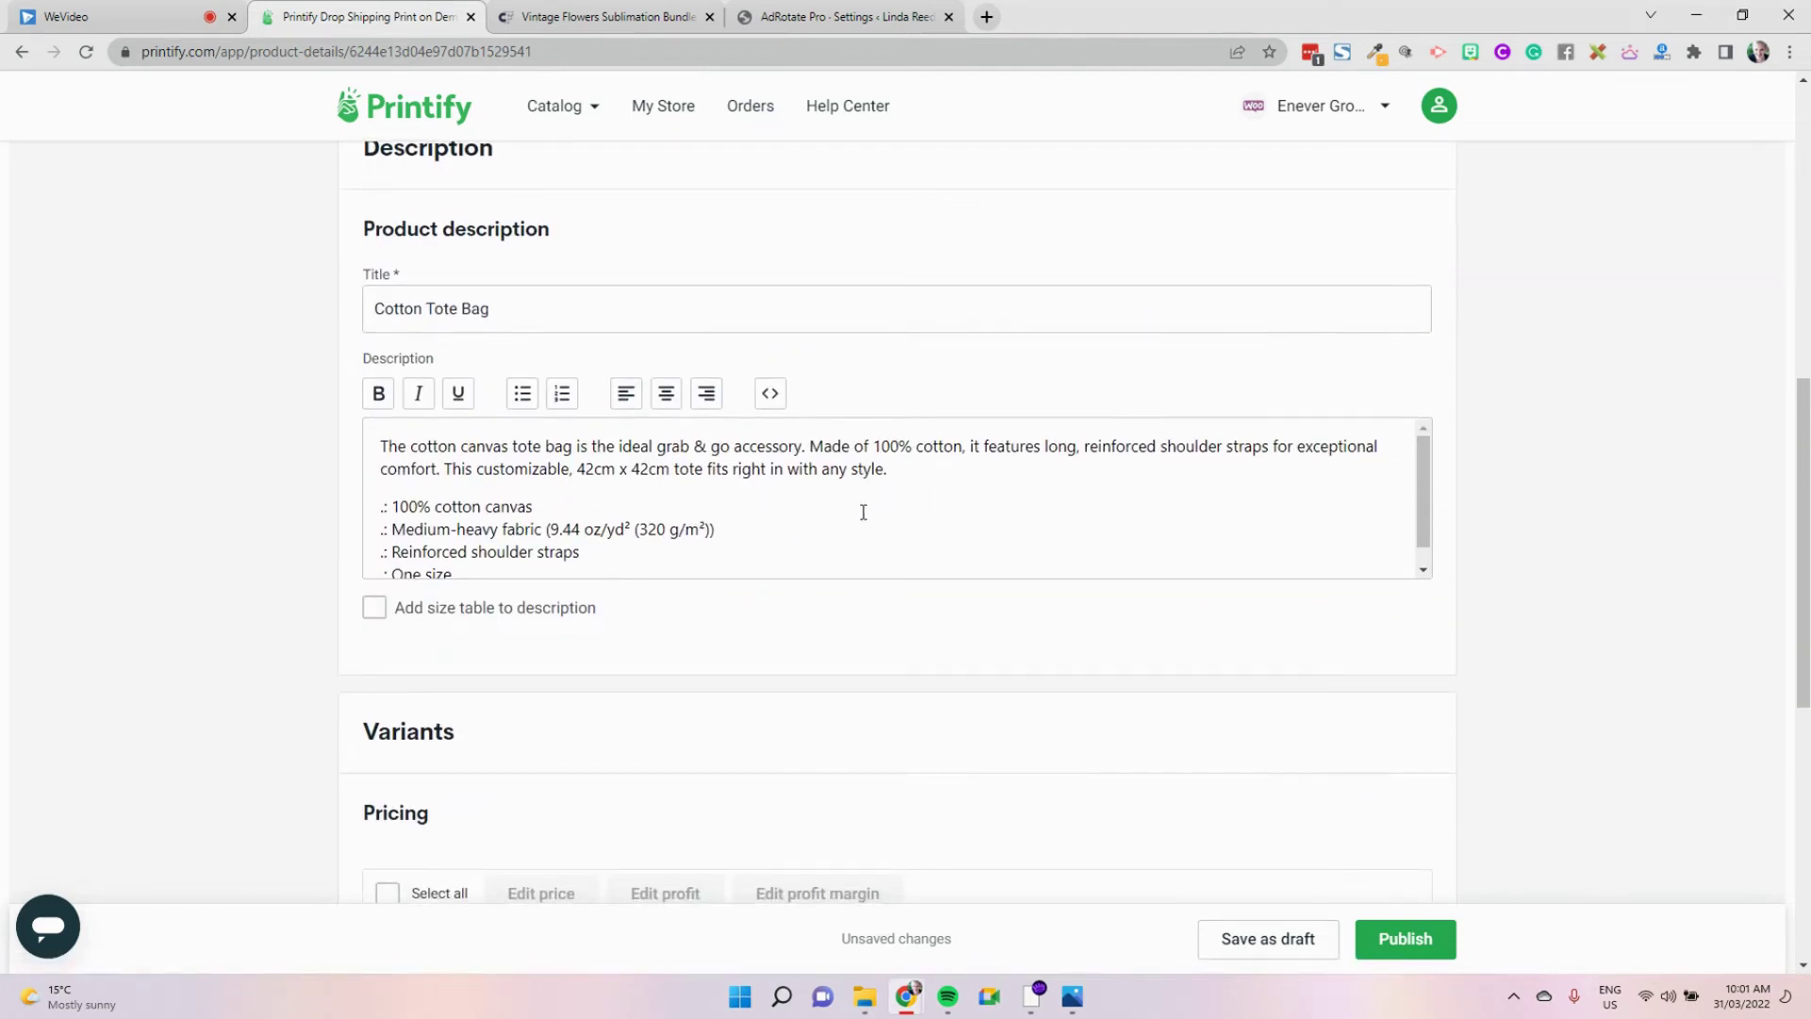
pyautogui.scroll(-1, 799, 522)
pyautogui.scroll(1, 799, 522)
pyautogui.scroll(1, 457, 416)
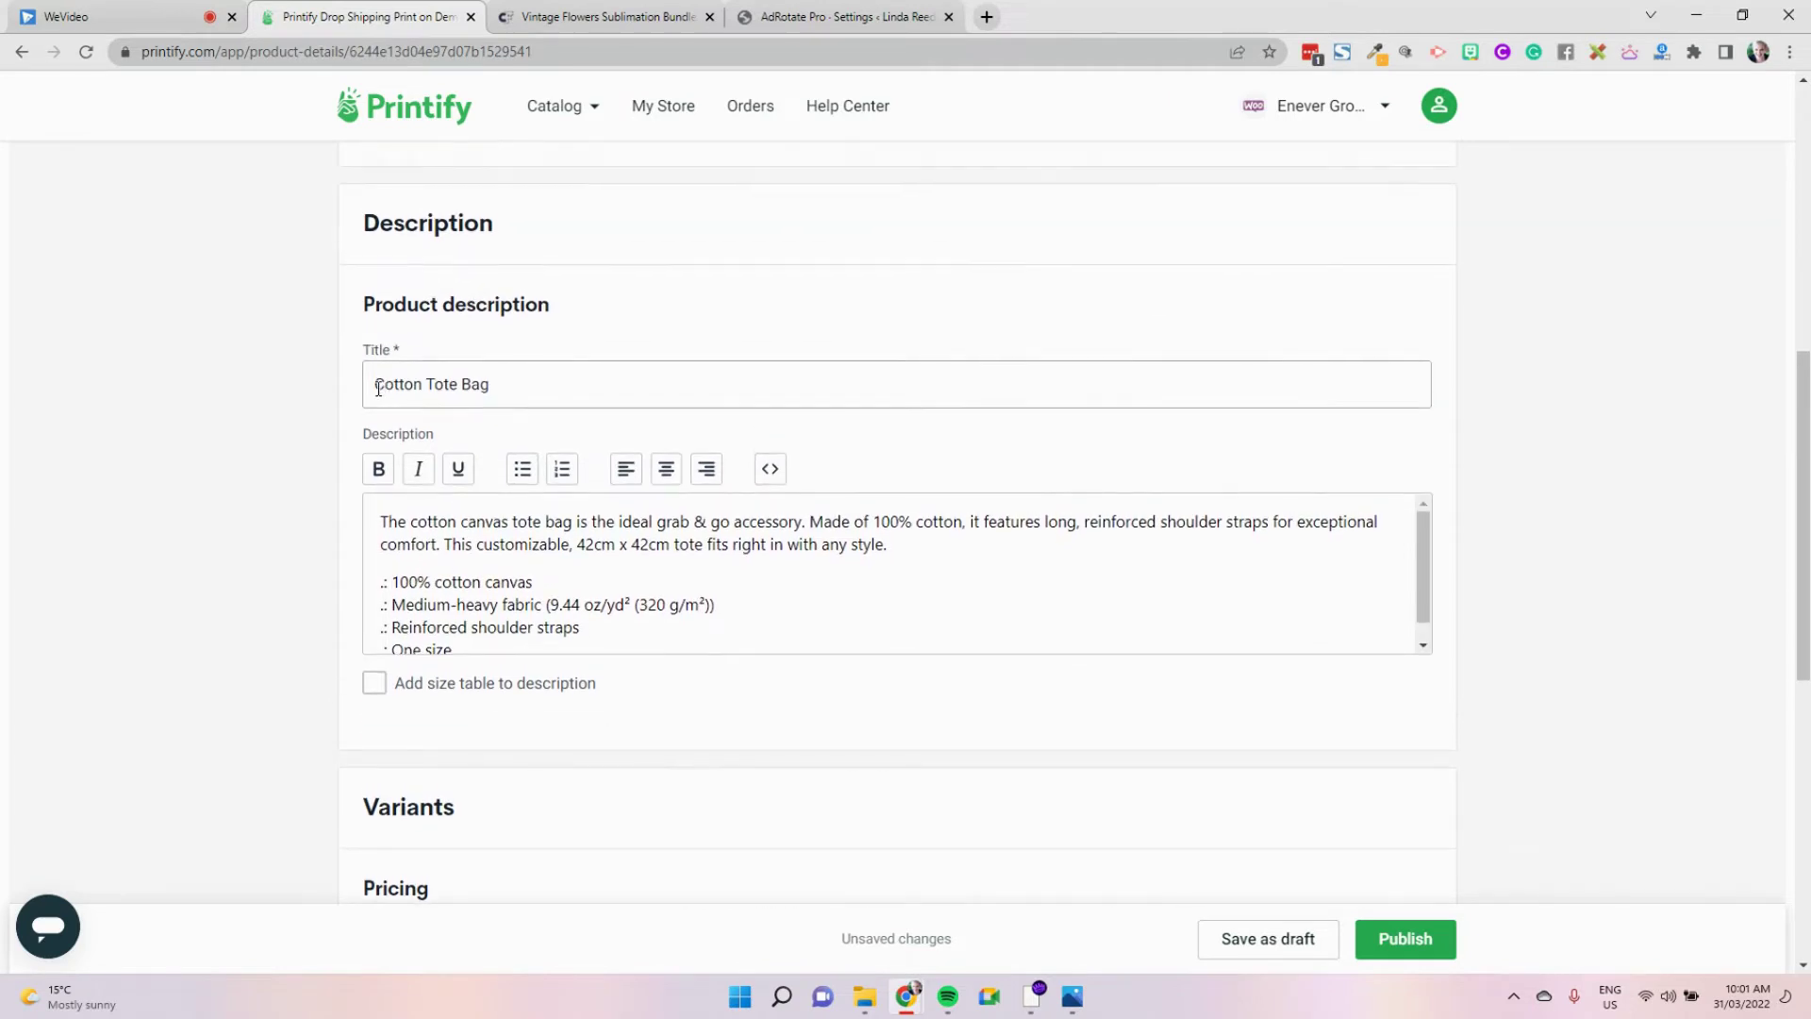
pyautogui.click(379, 385)
pyautogui.write('Grow Your Mind')
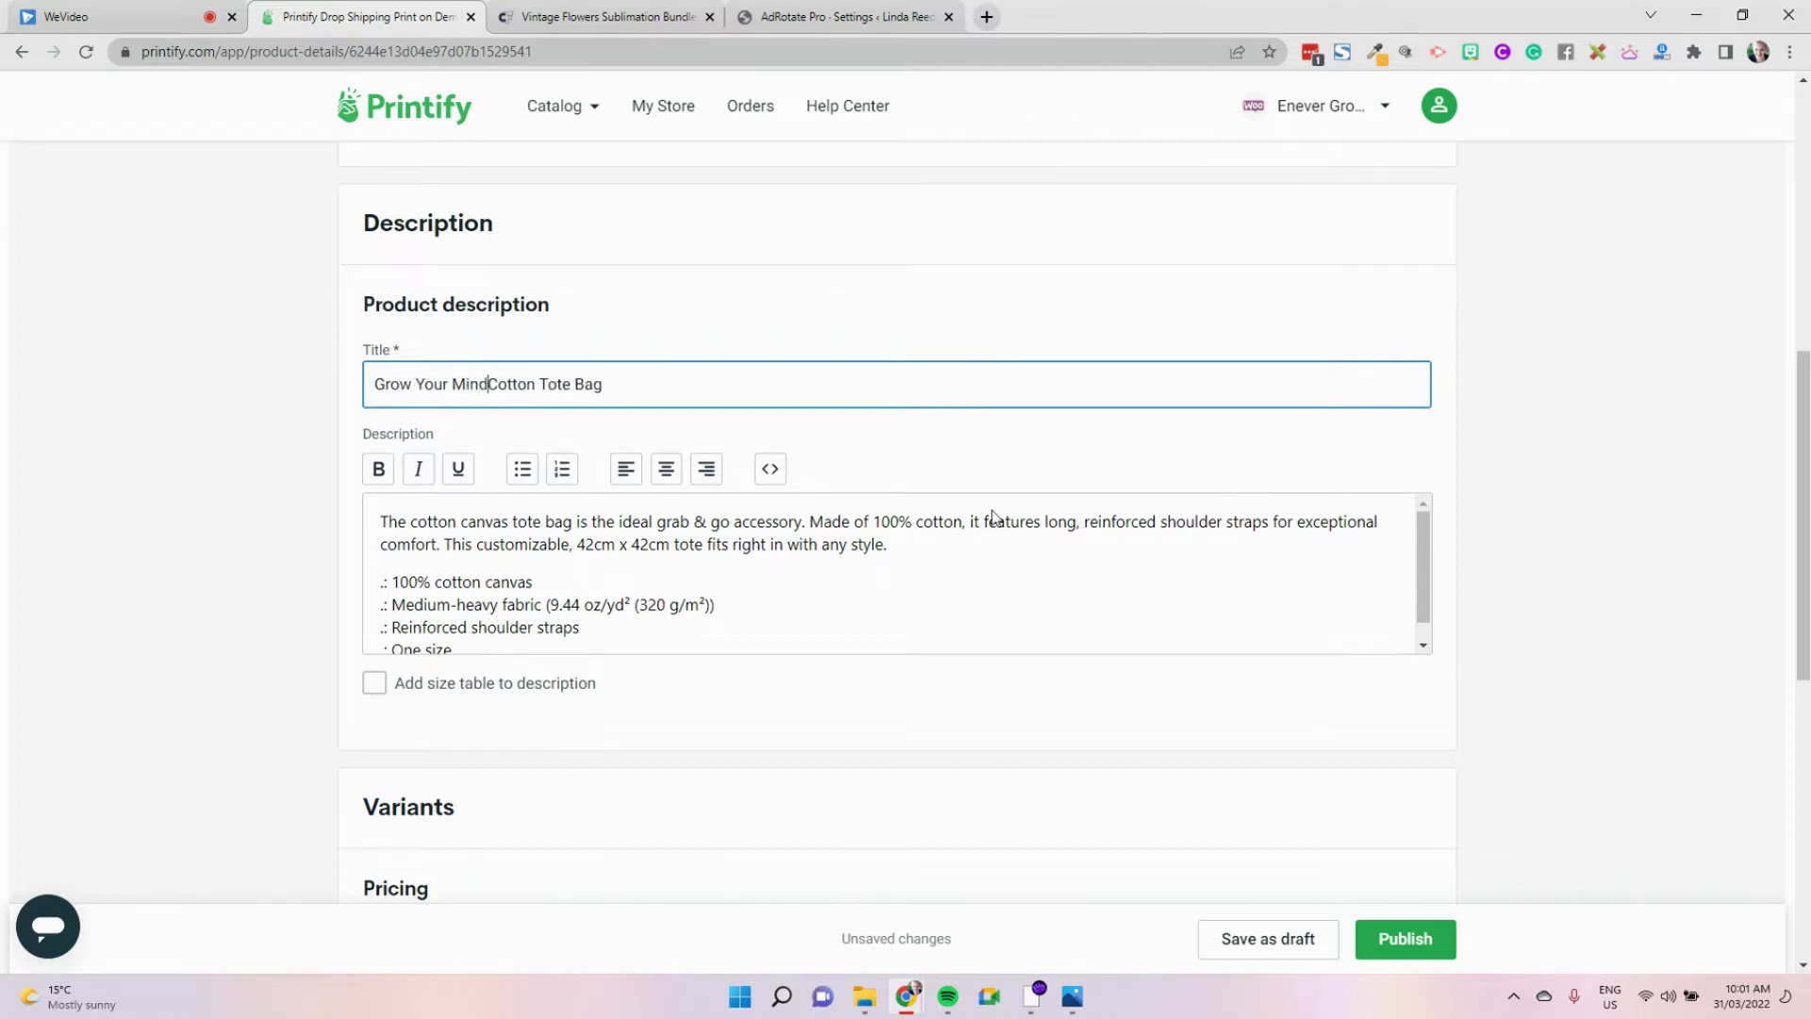
pyautogui.write(' -')
# Add "Perfect for carrying those books to inspire you the Grow your Mind tote bag is a wonderful acccessory." above the existing description
pyautogui.click(385, 522)
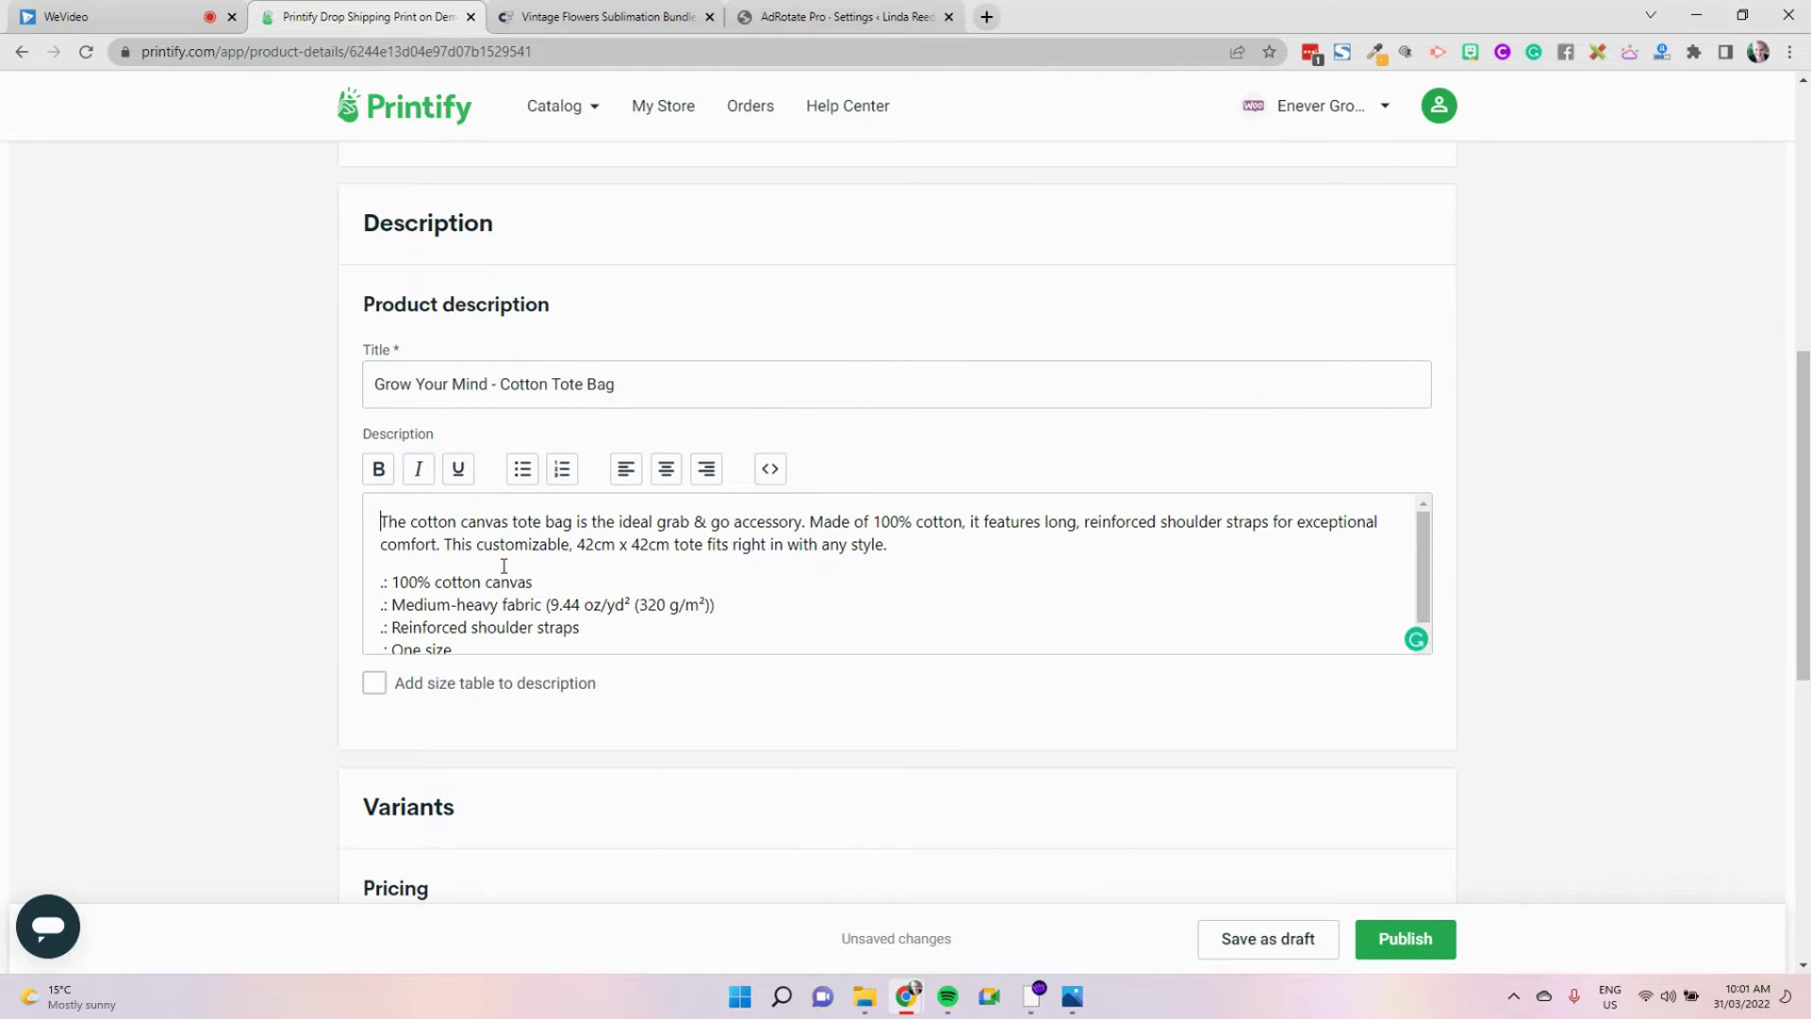
pyautogui.press('Return')
pyautogui.press('Return')
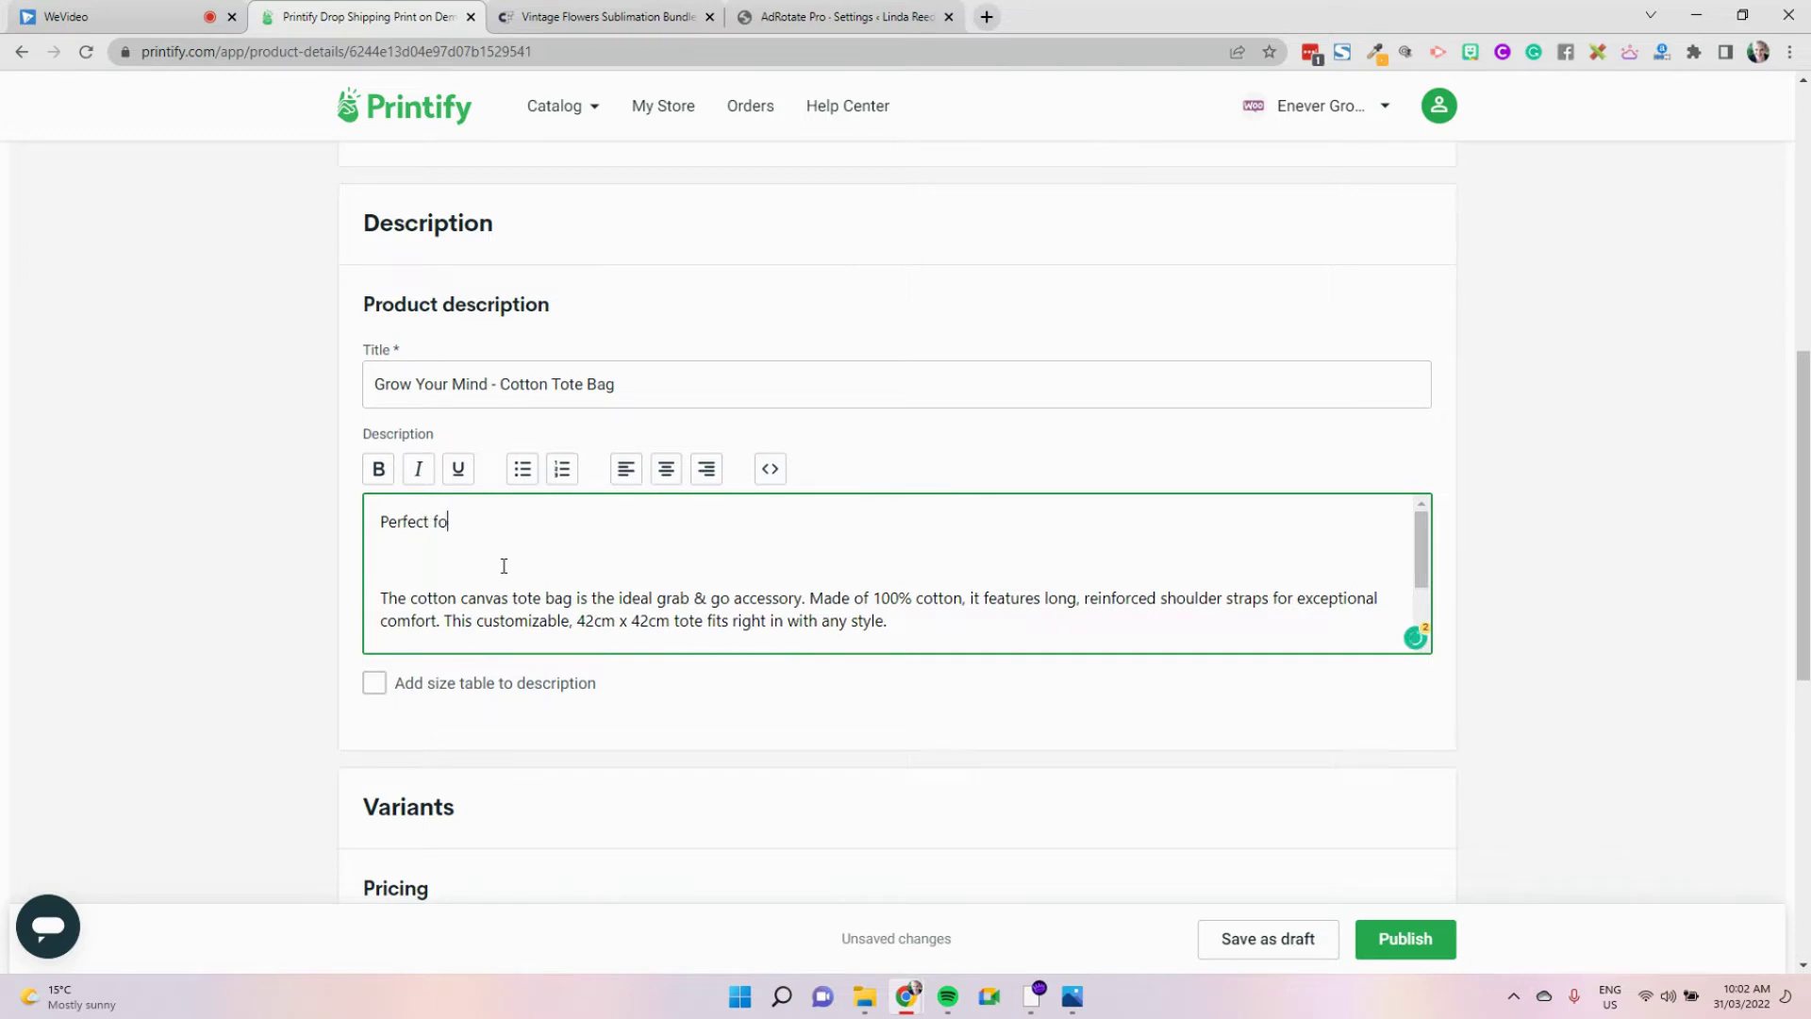
pyautogui.write('Perfect for carrying those book')
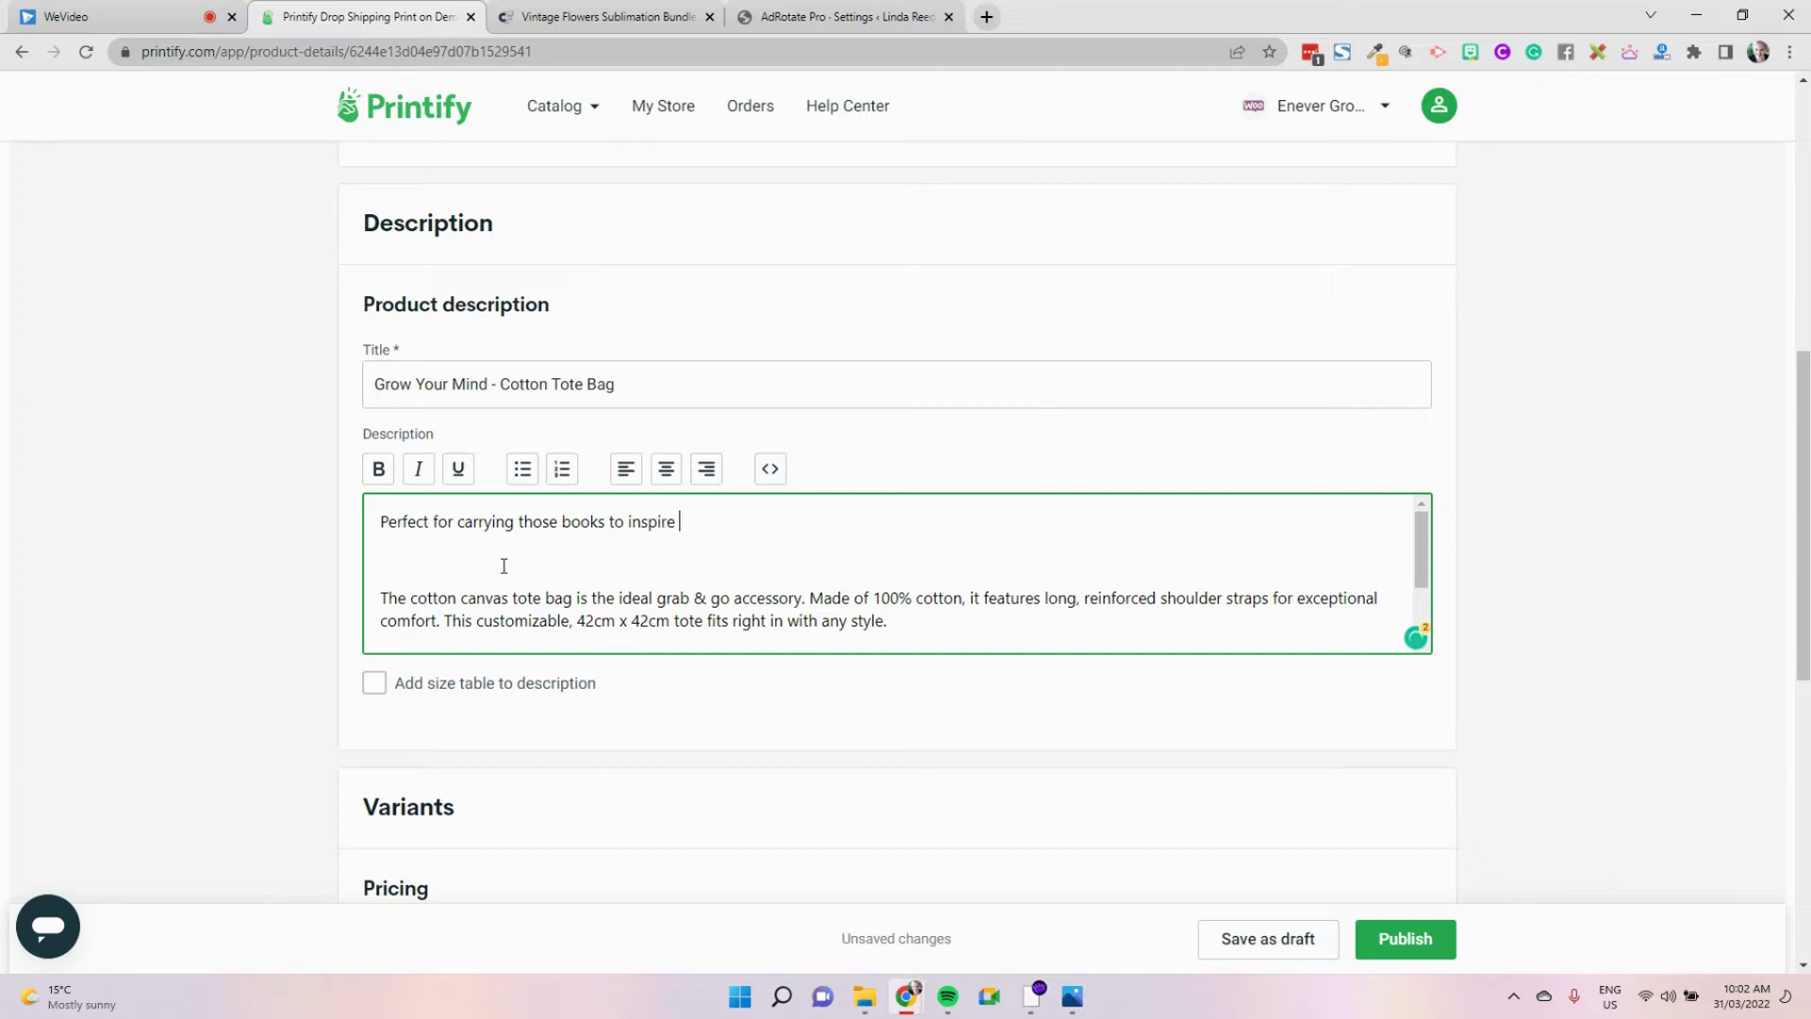
pyautogui.write('s to inspire you the Grow your Mind ')
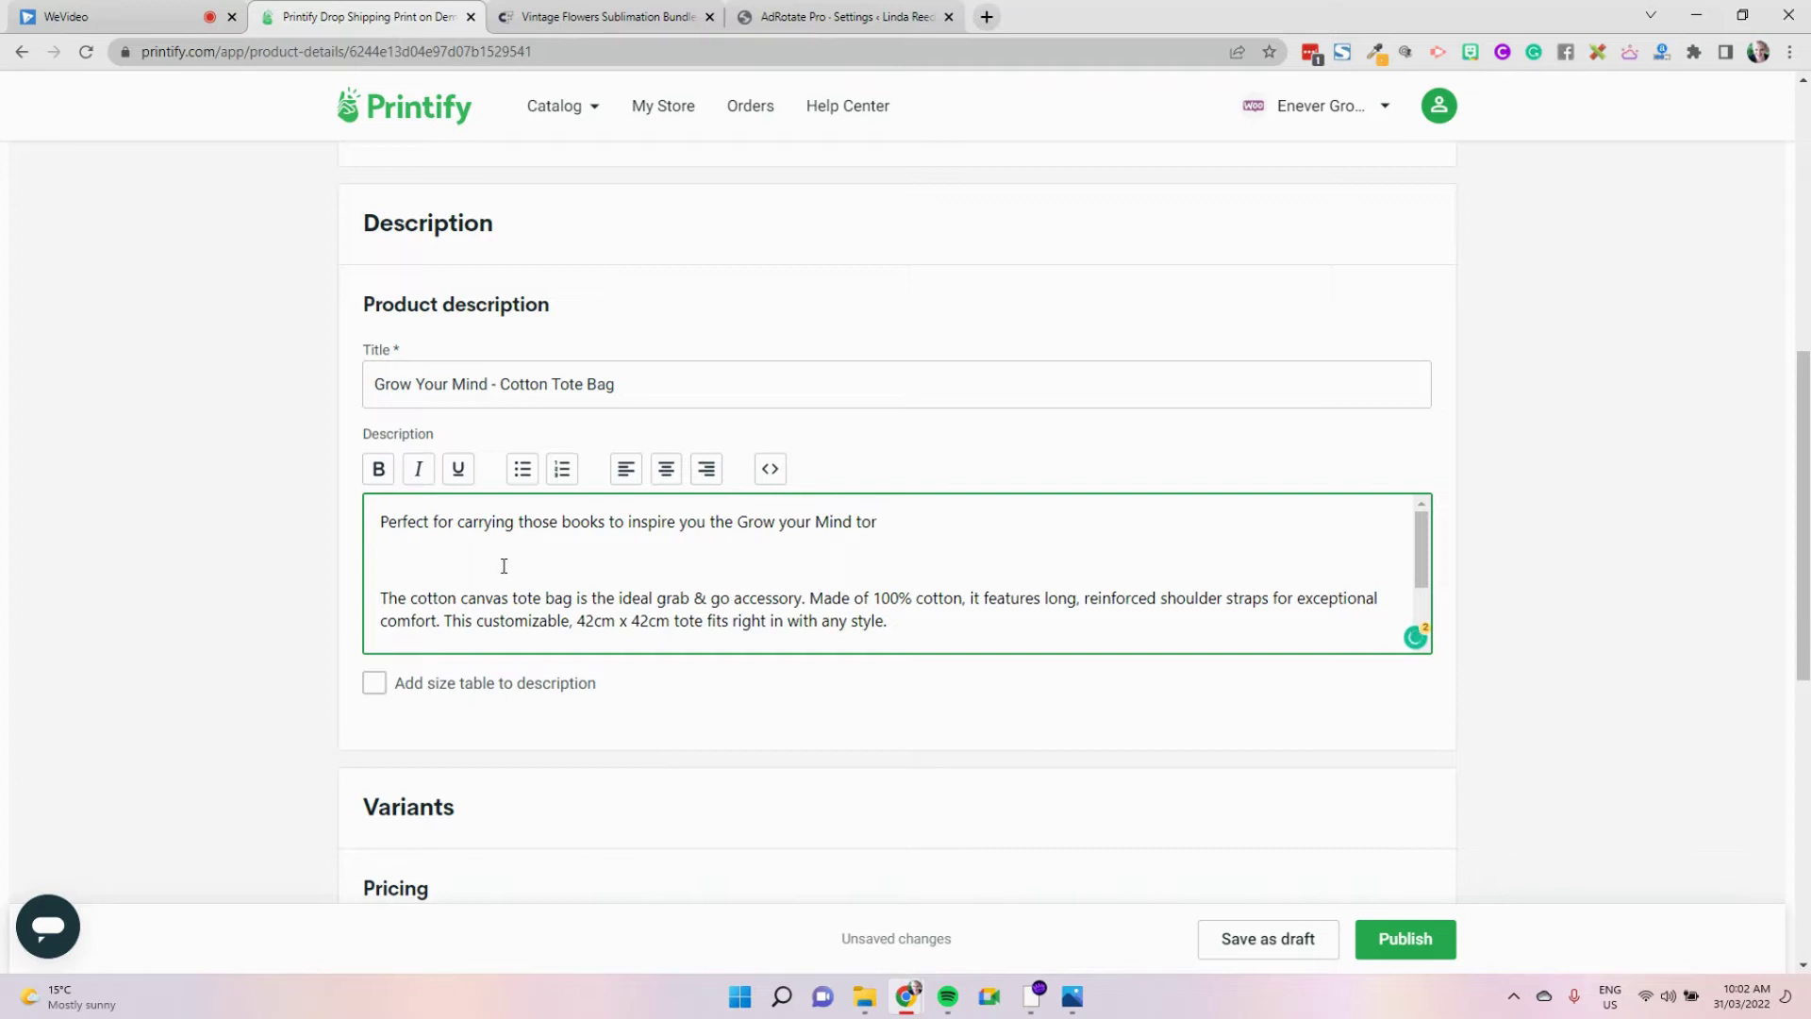
pyautogui.write('tote bag is')
pyautogui.write('cxce')
pyautogui.write('ccessory.')
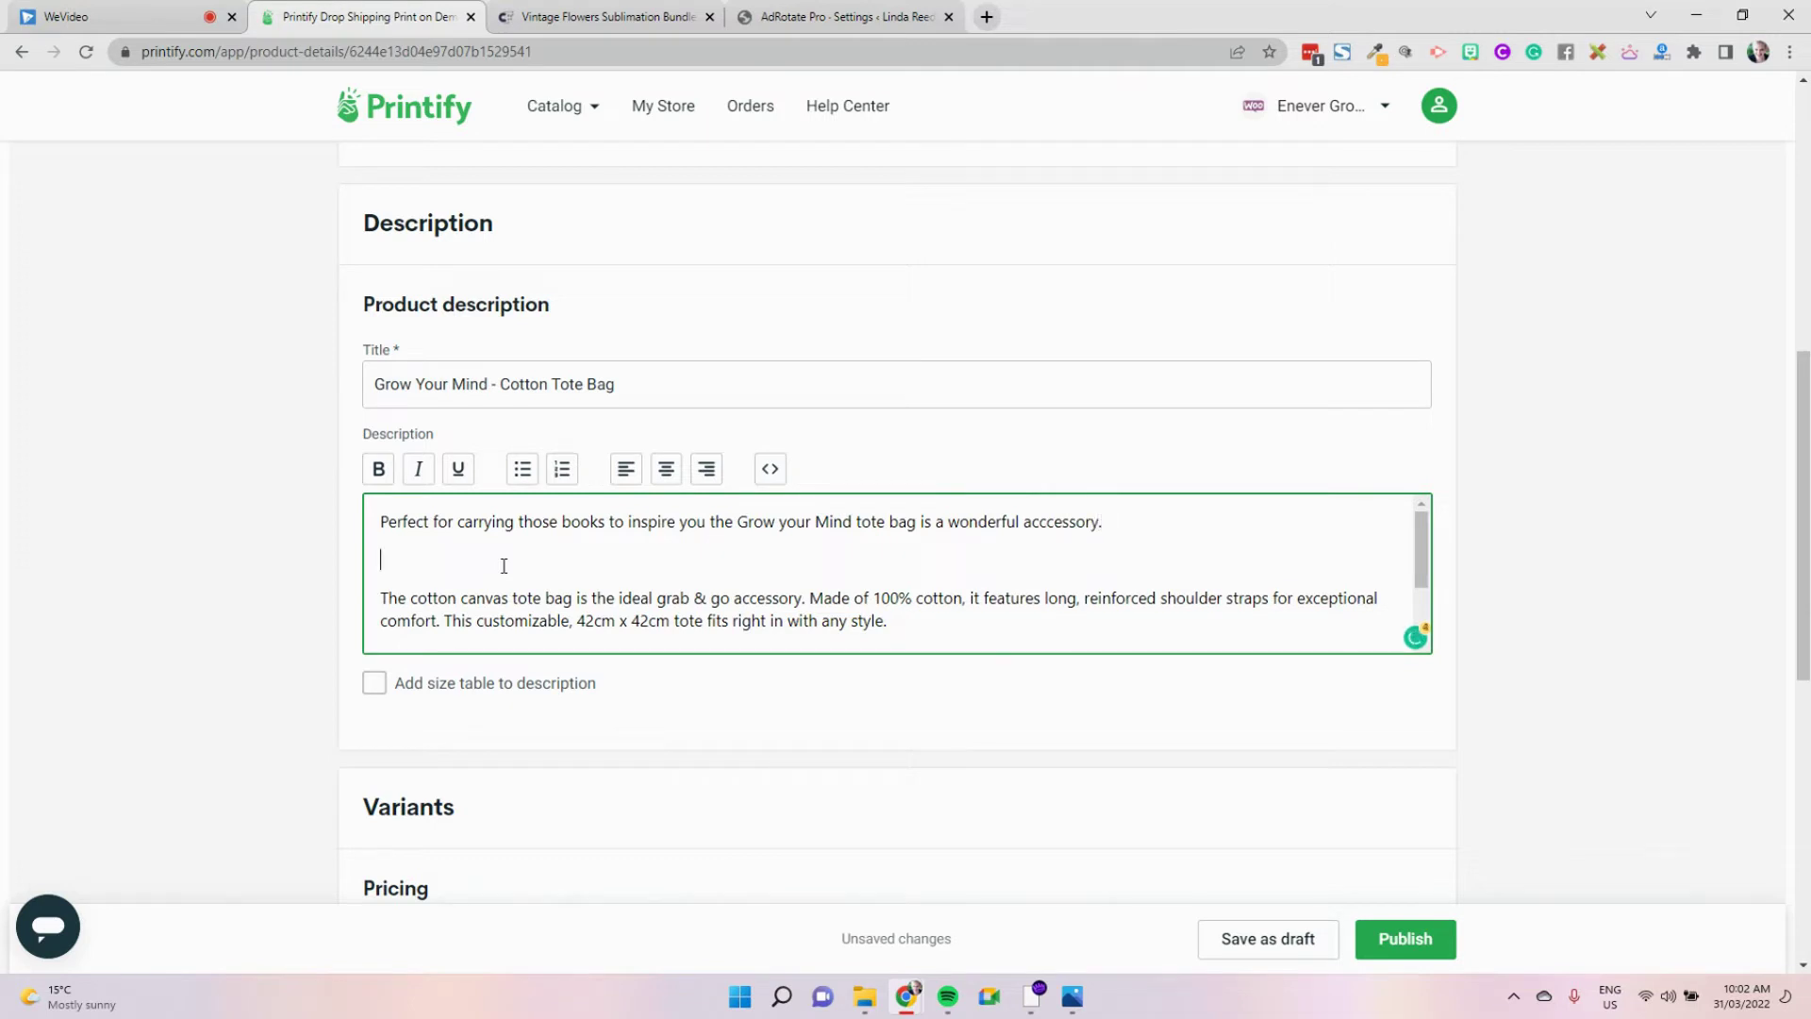
pyautogui.press('BackSpace')
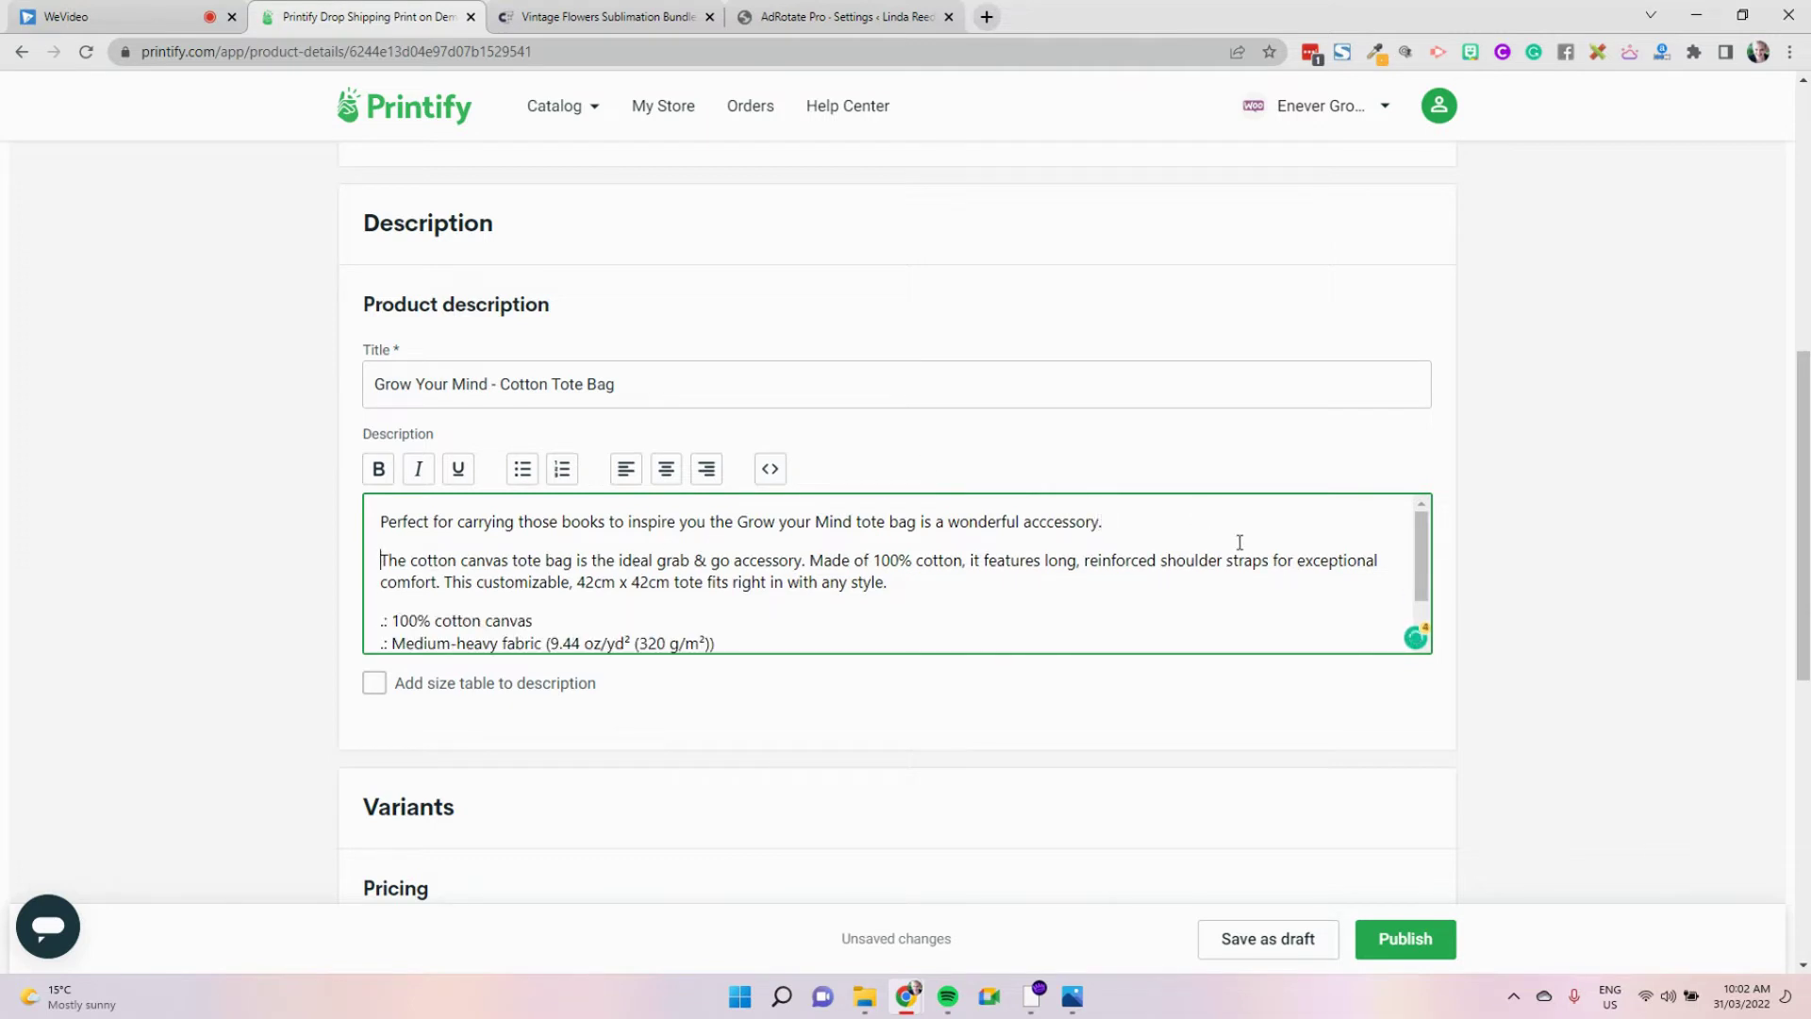
# Select the One size Cream variant in the listing's pricing table
pyautogui.scroll(-1, 1239, 543)
pyautogui.scroll(-5, 1221, 538)
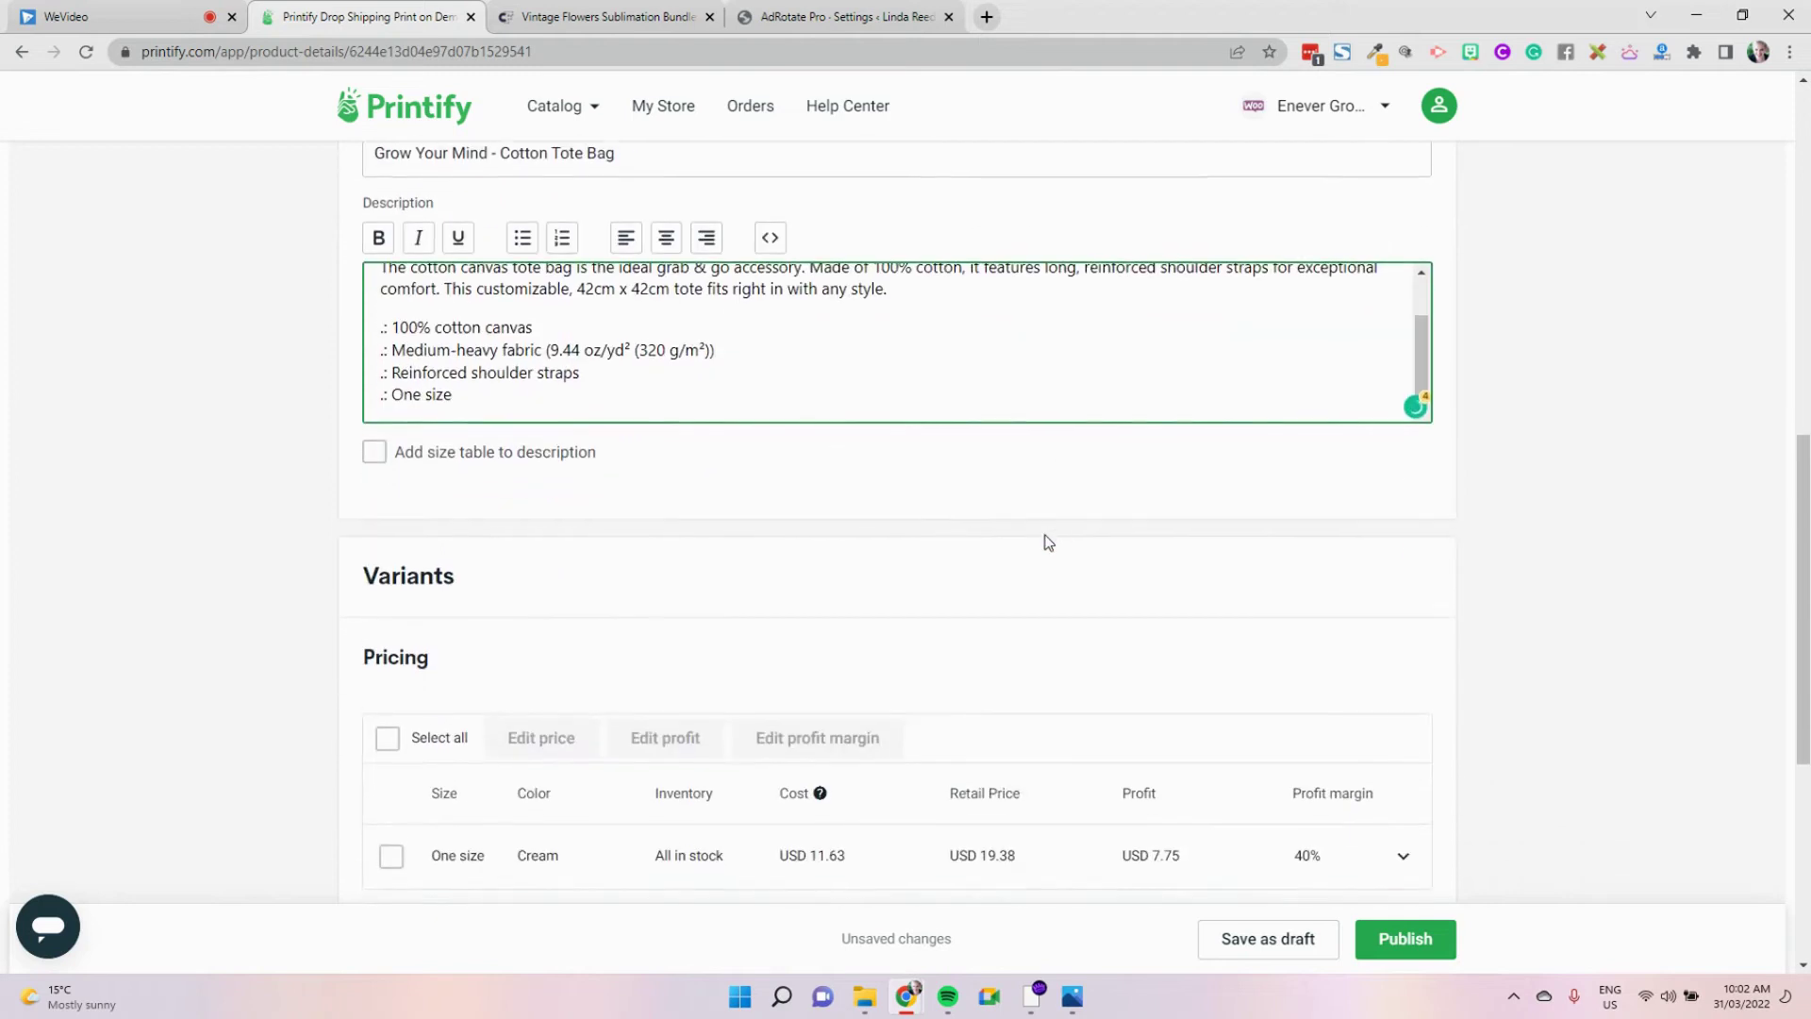
pyautogui.scroll(-2, 1045, 539)
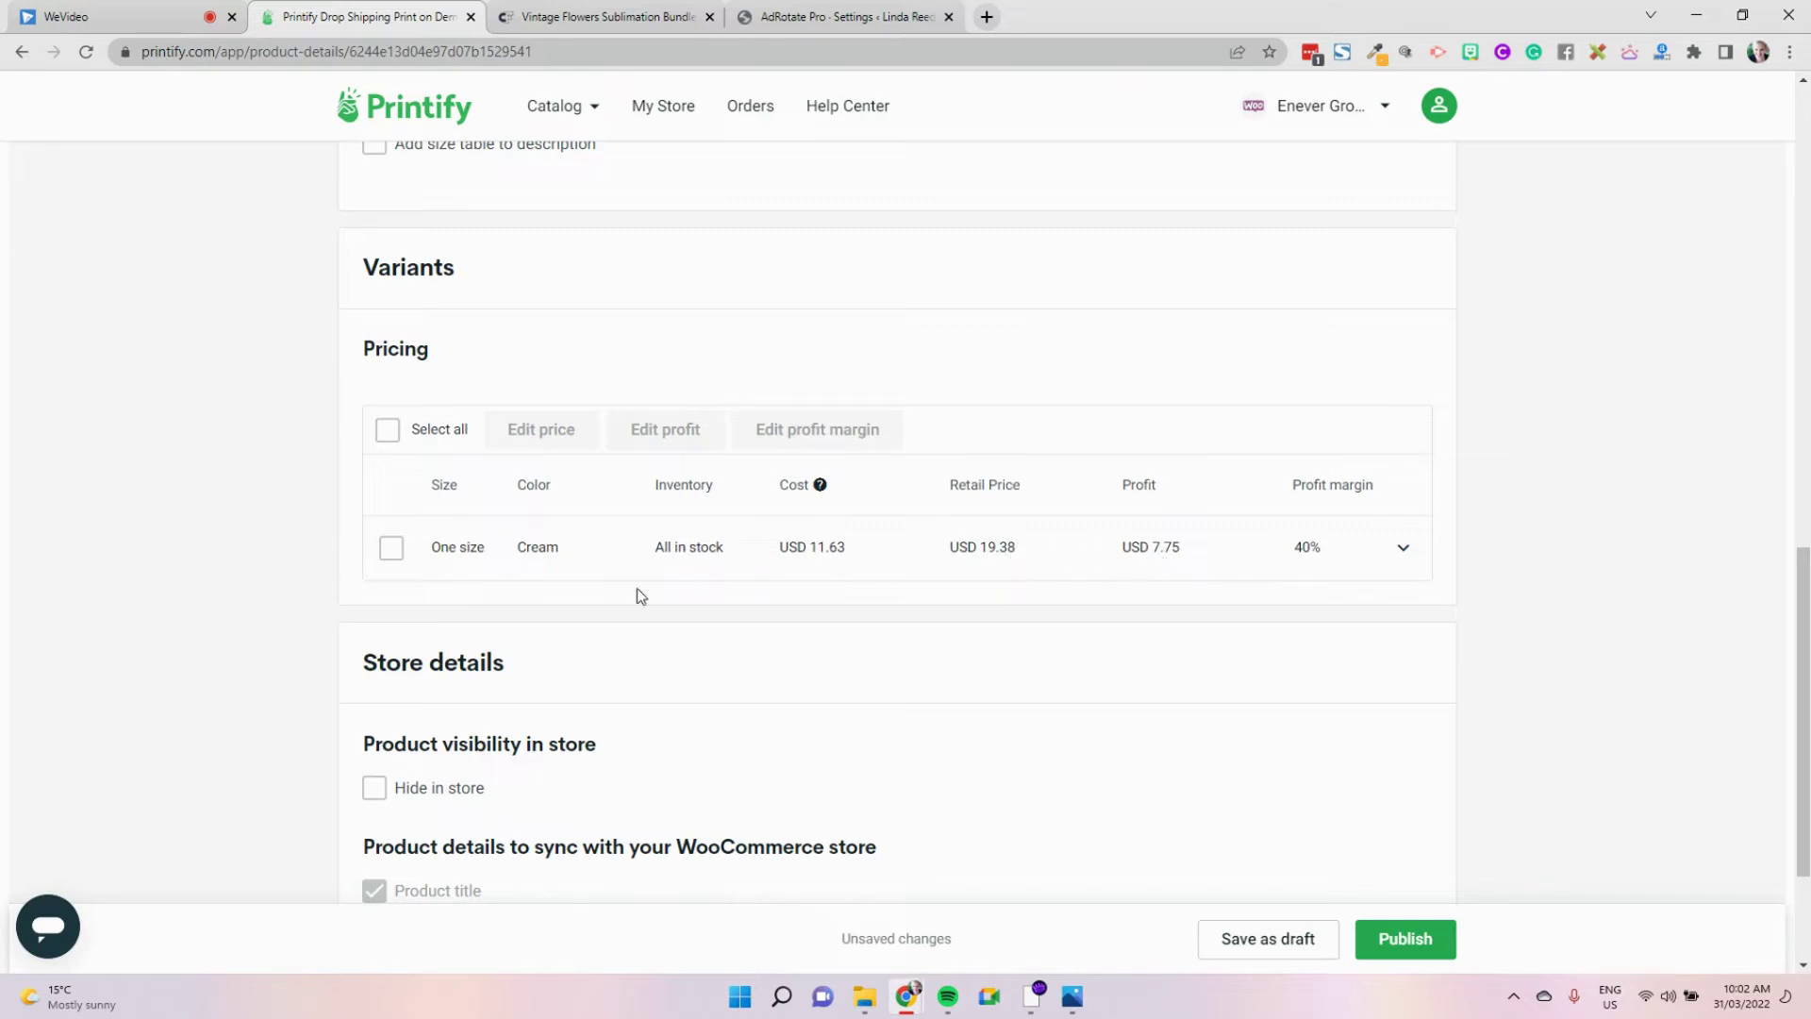
pyautogui.click(391, 549)
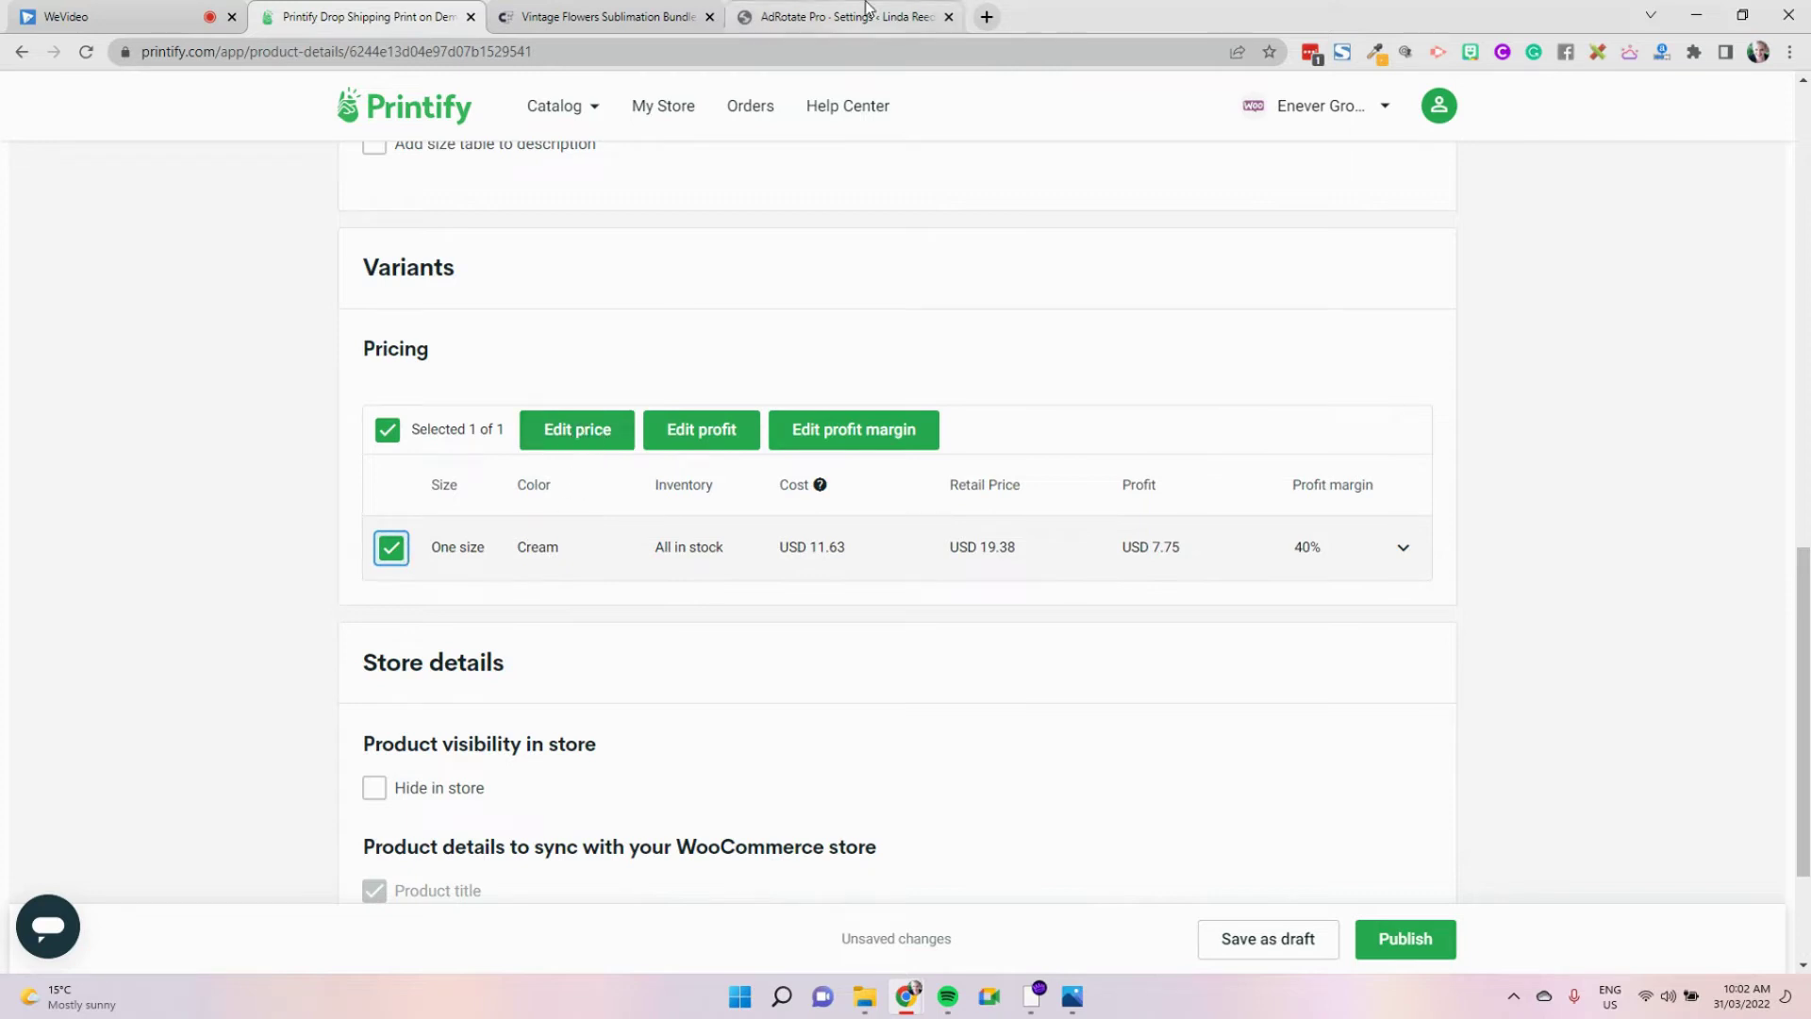
# Open enevergroupcreates.com.au in a new browser tab and check the prices of the existing products on its home page
pyautogui.click(987, 16)
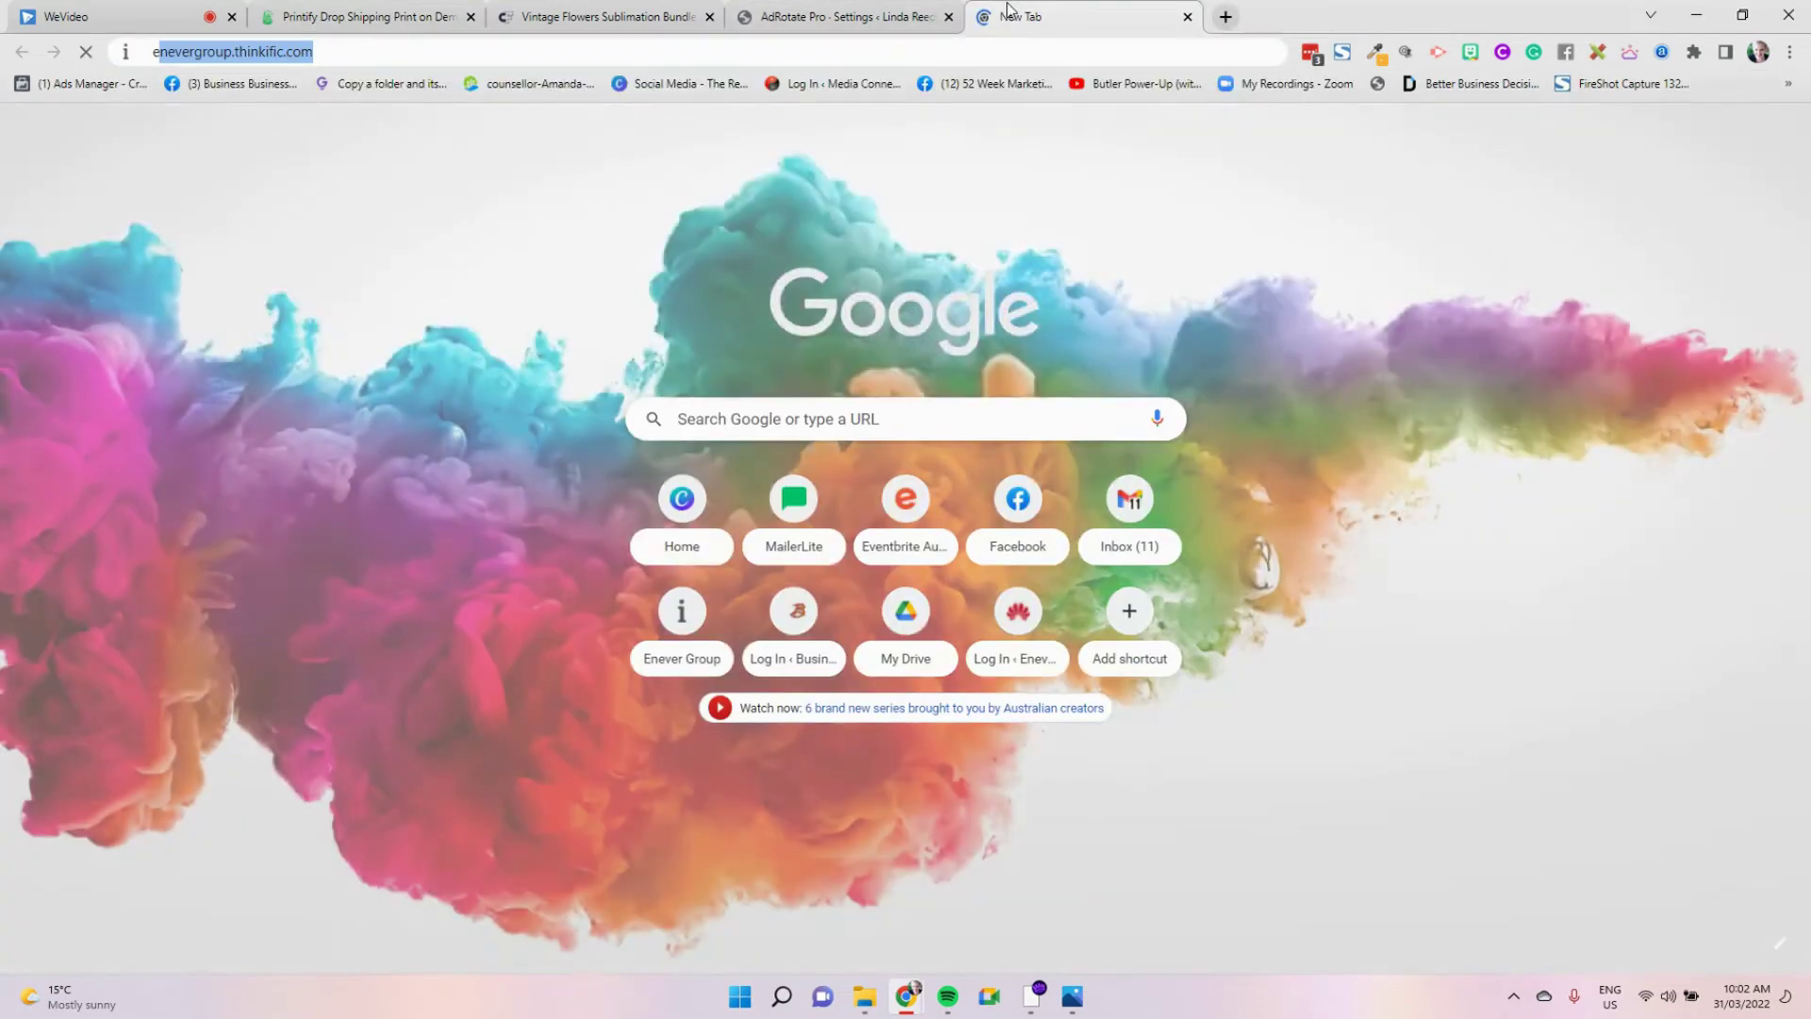
pyautogui.write('en')
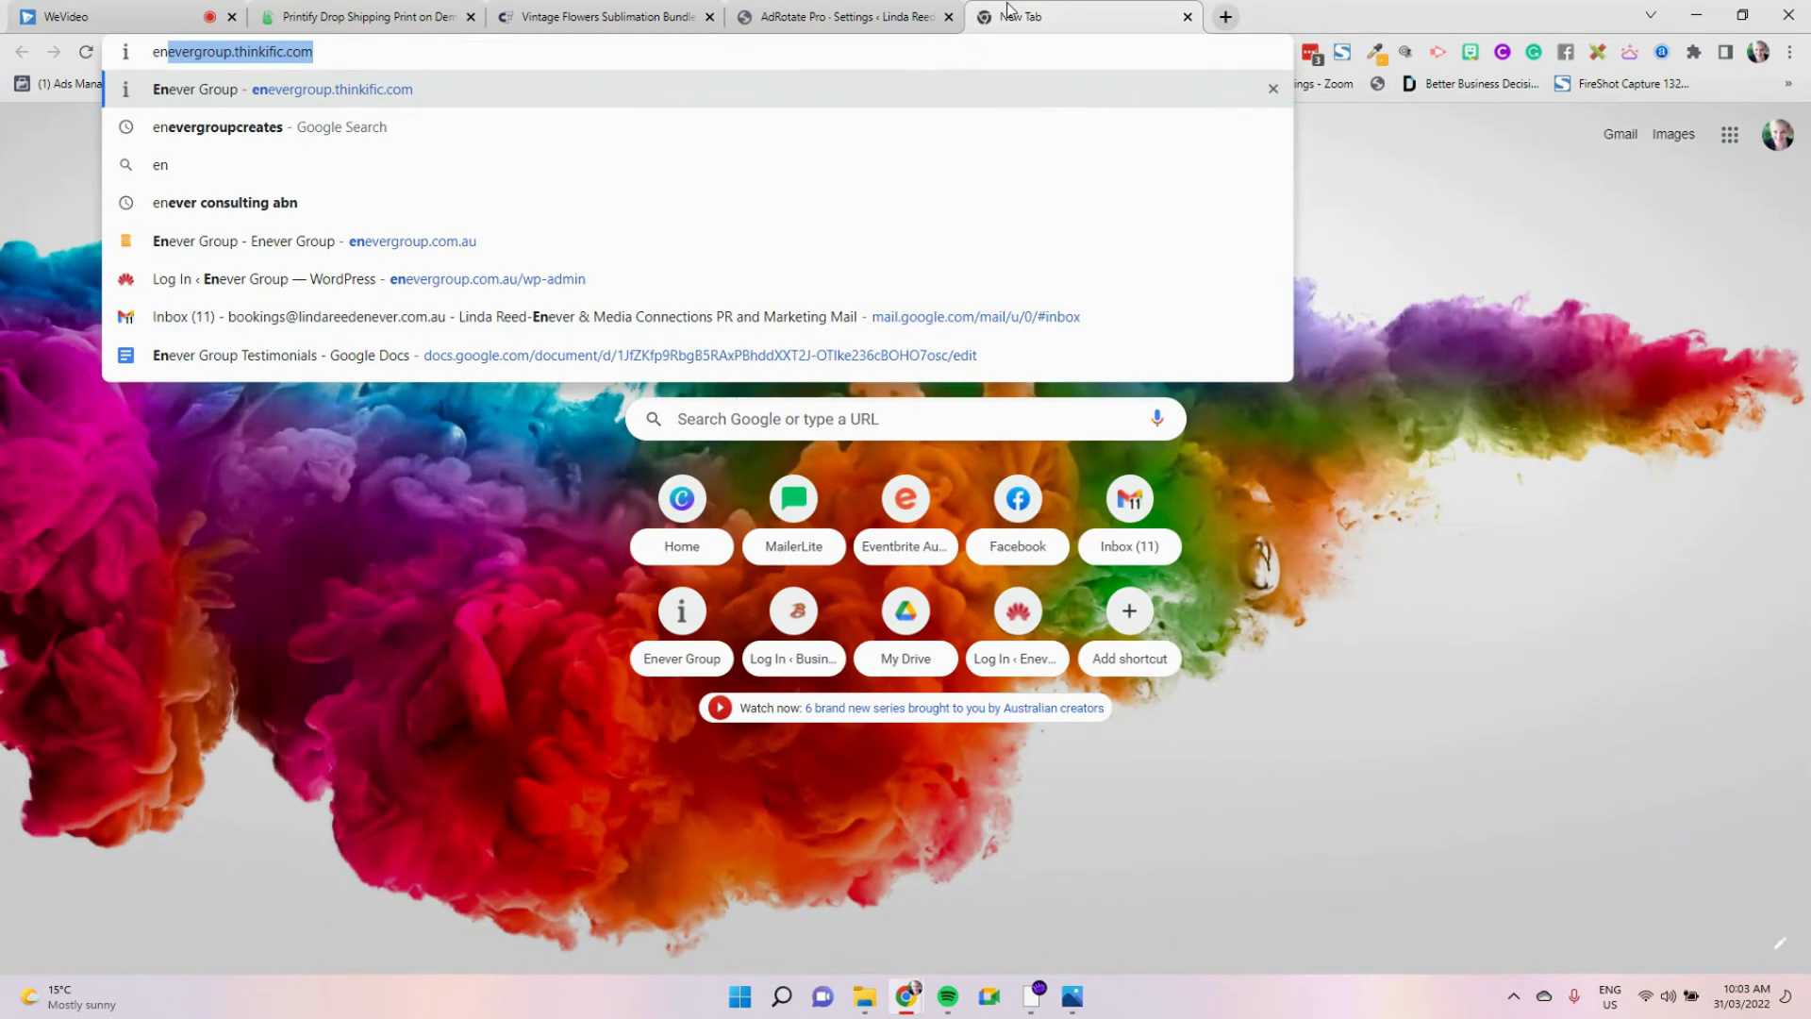
pyautogui.press('Down')
pyautogui.press('Down')
pyautogui.press('Down')
pyautogui.press('Down')
pyautogui.press('BackSpace')
pyautogui.press('BackSpace')
pyautogui.press('BackSpace')
pyautogui.press('BackSpace')
pyautogui.press('BackSpace')
pyautogui.press('BackSpace')
pyautogui.press('BackSpace')
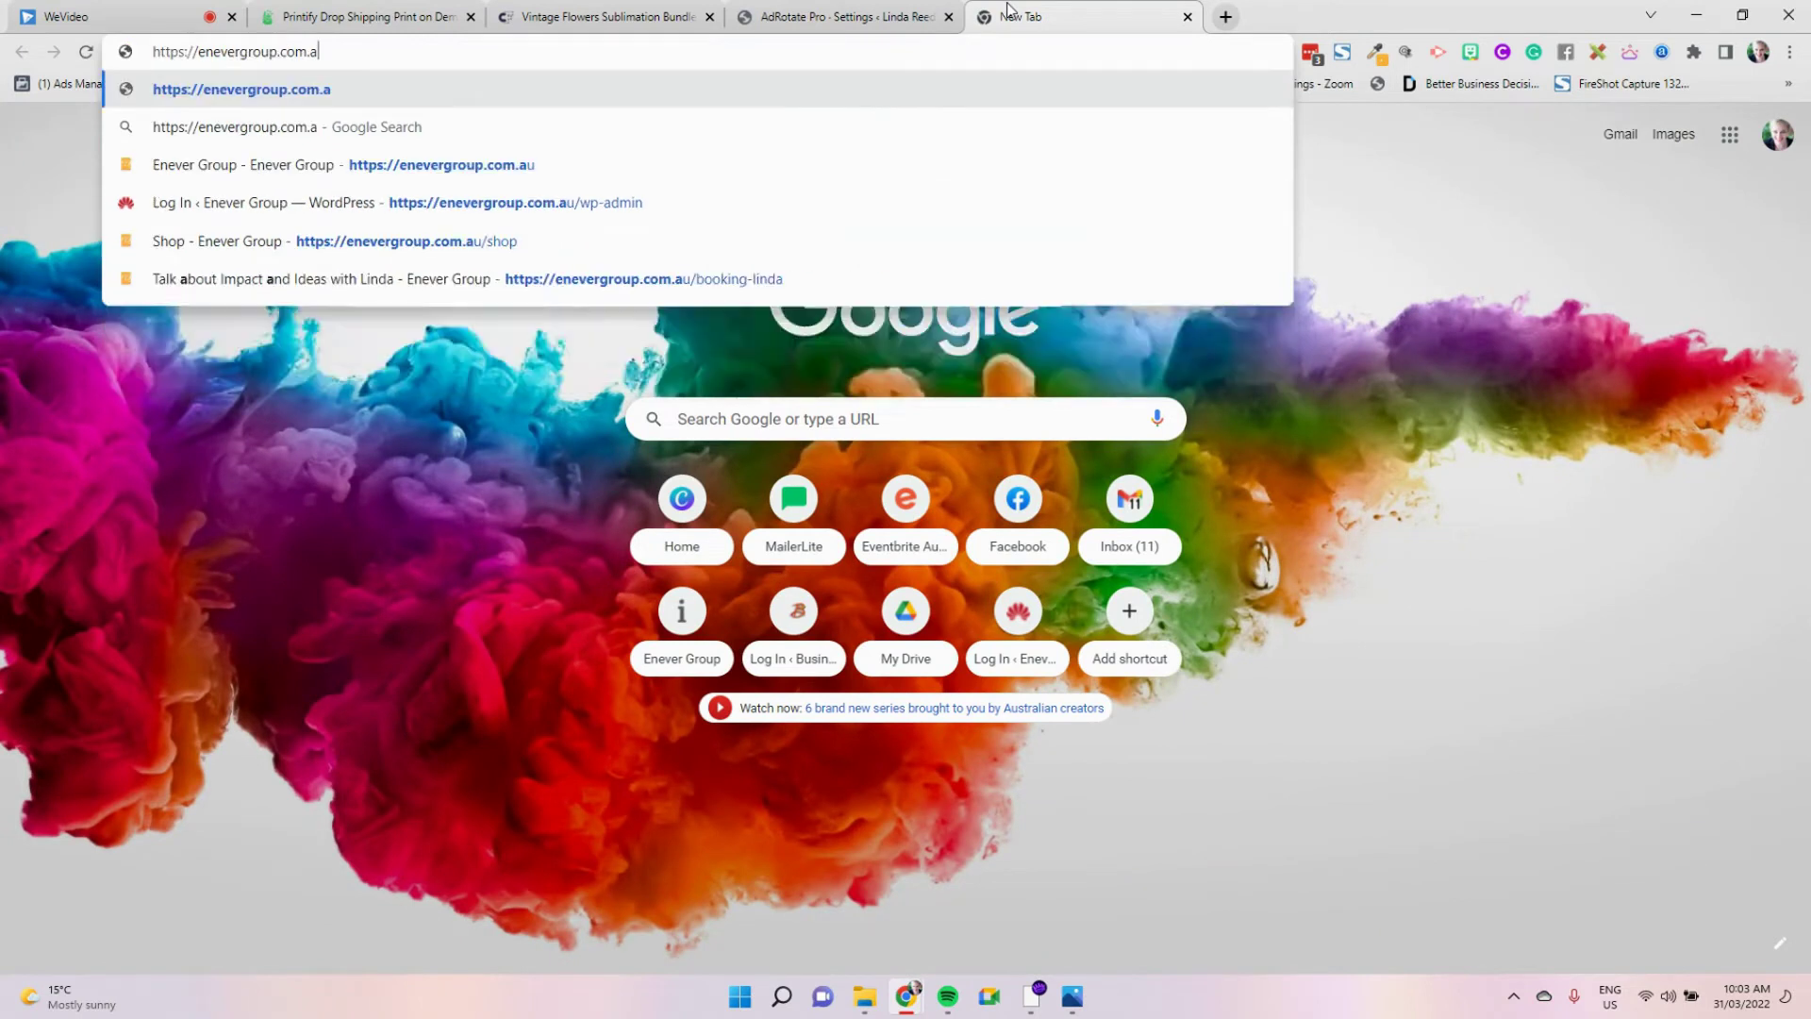
pyautogui.write('creat')
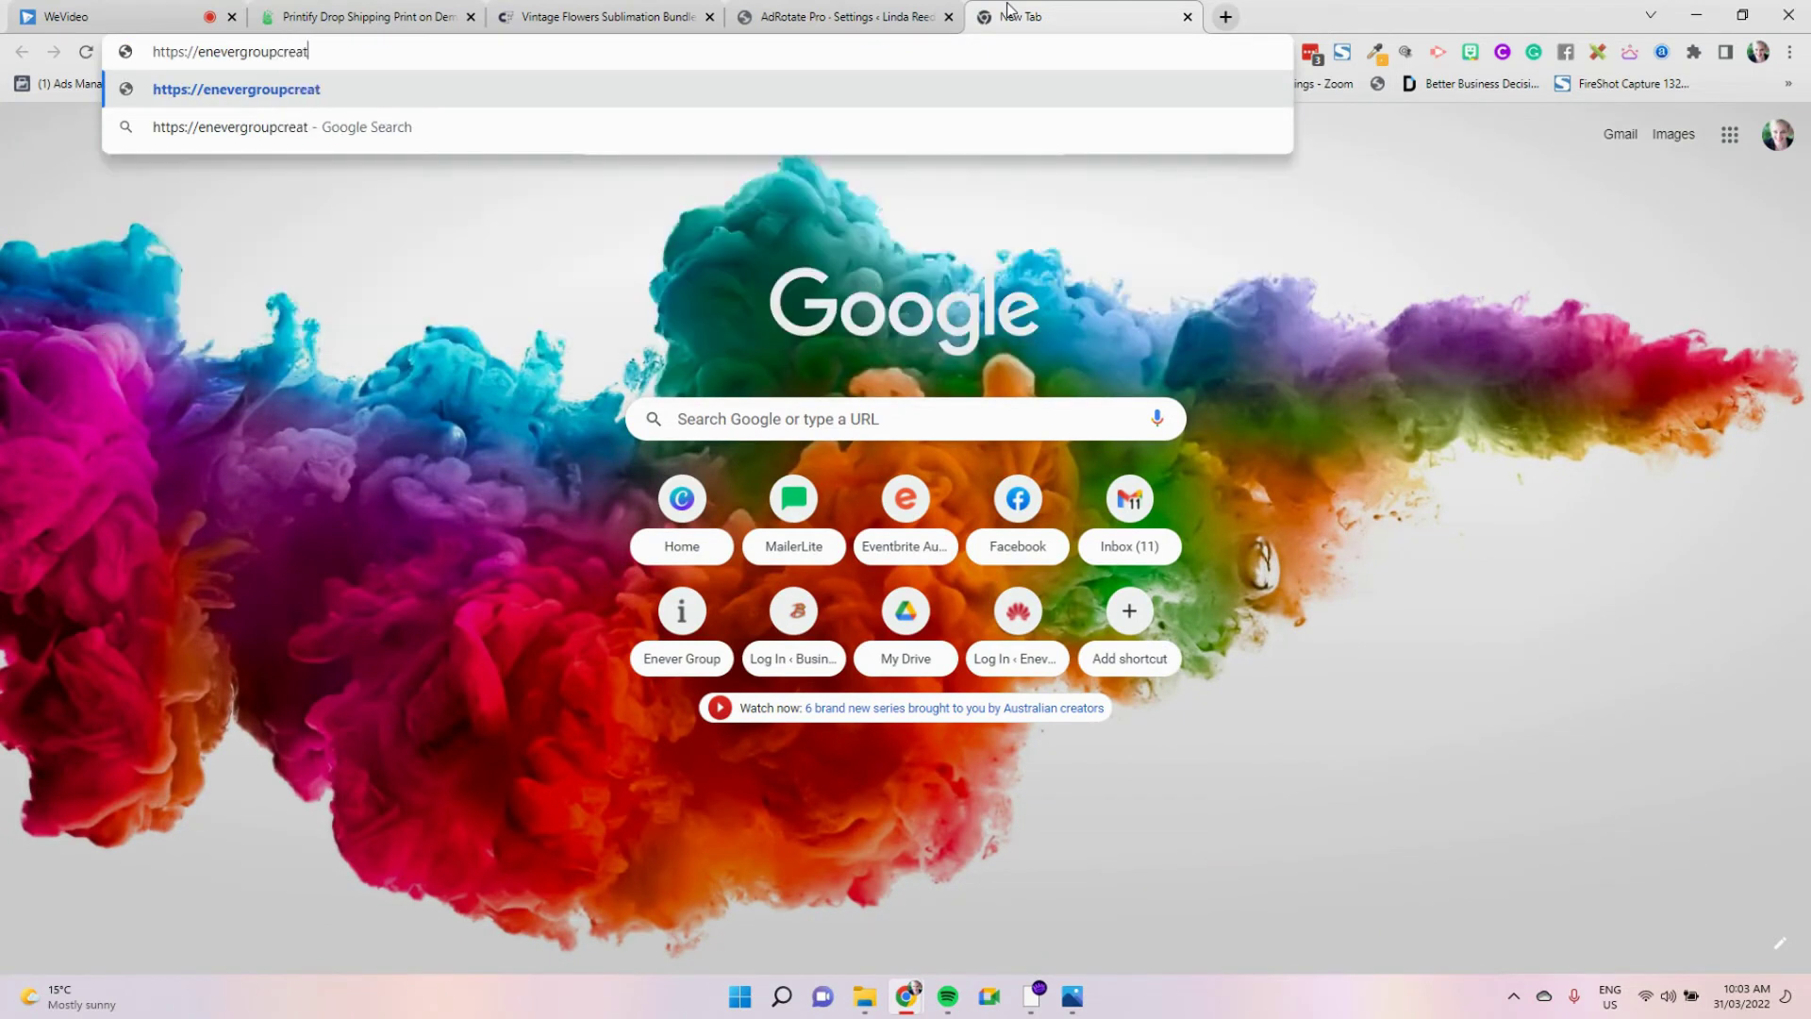
pyautogui.write('e')
pyautogui.press('Return')
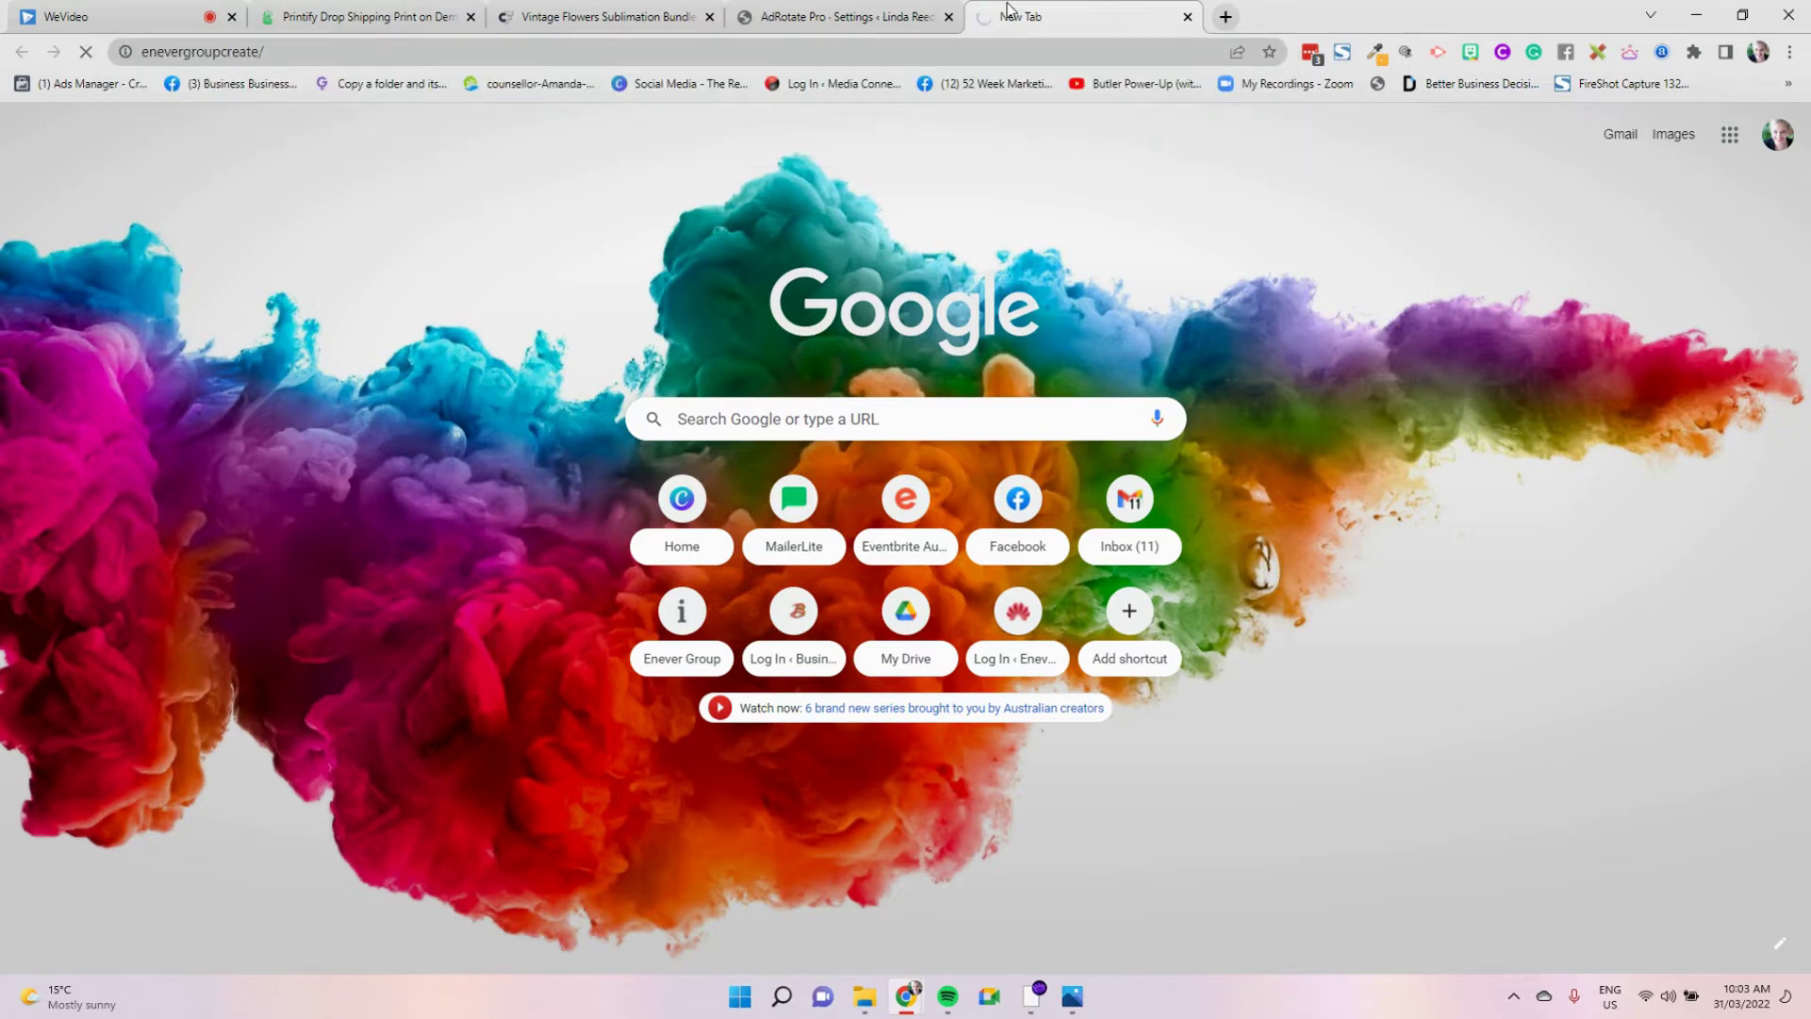
pyautogui.click(284, 54)
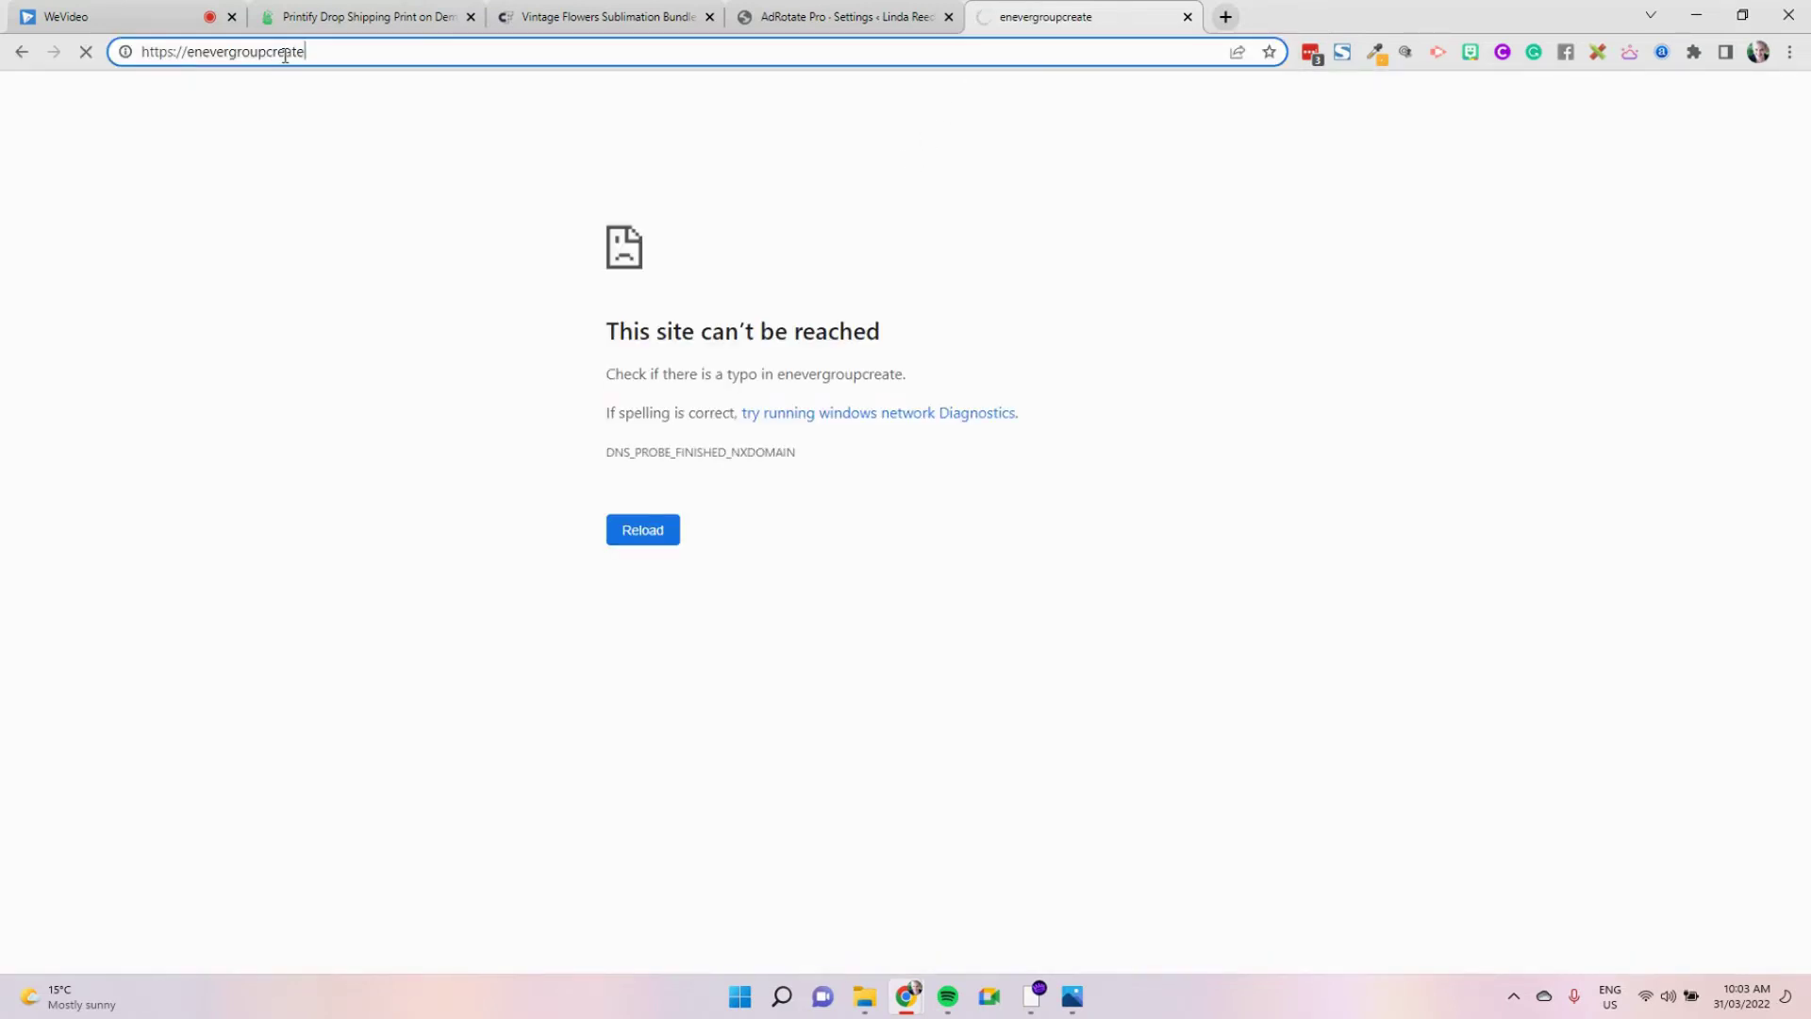
pyautogui.write('s.conm')
pyautogui.press('BackSpace')
pyautogui.press('BackSpace')
pyautogui.write('m.au')
pyautogui.press('Return')
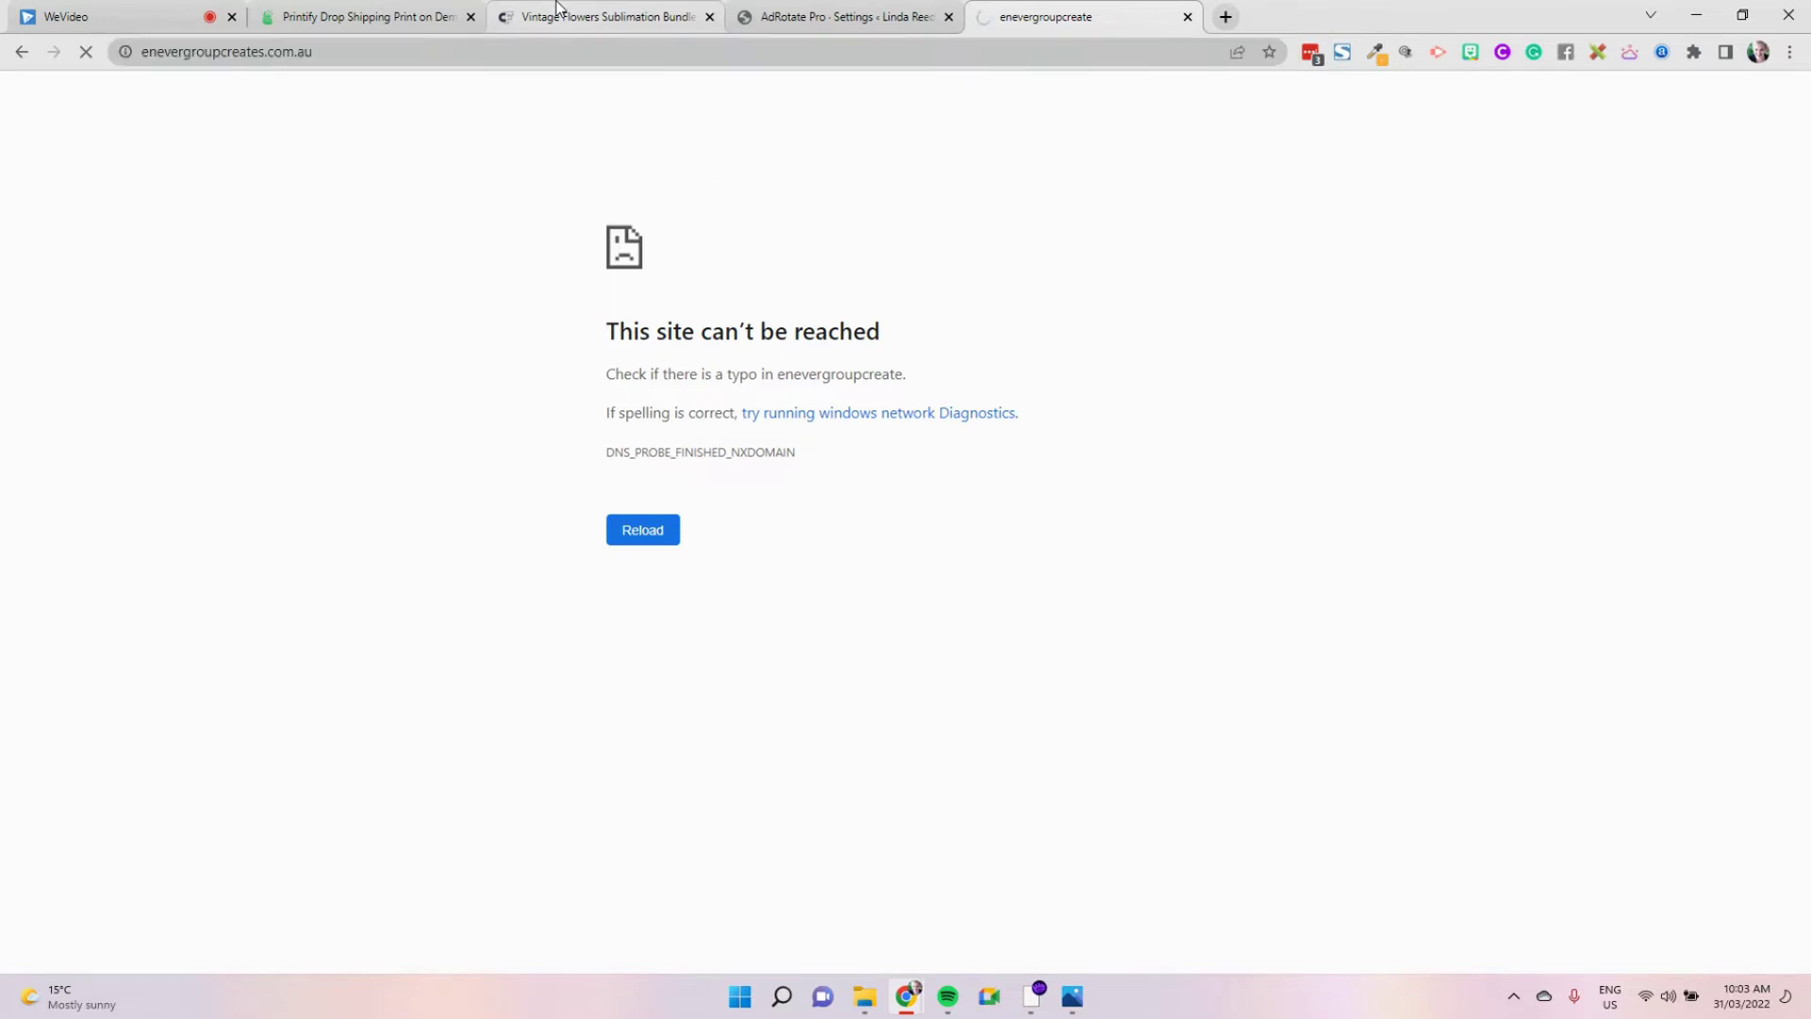
pyautogui.scroll(-20, 1064, 535)
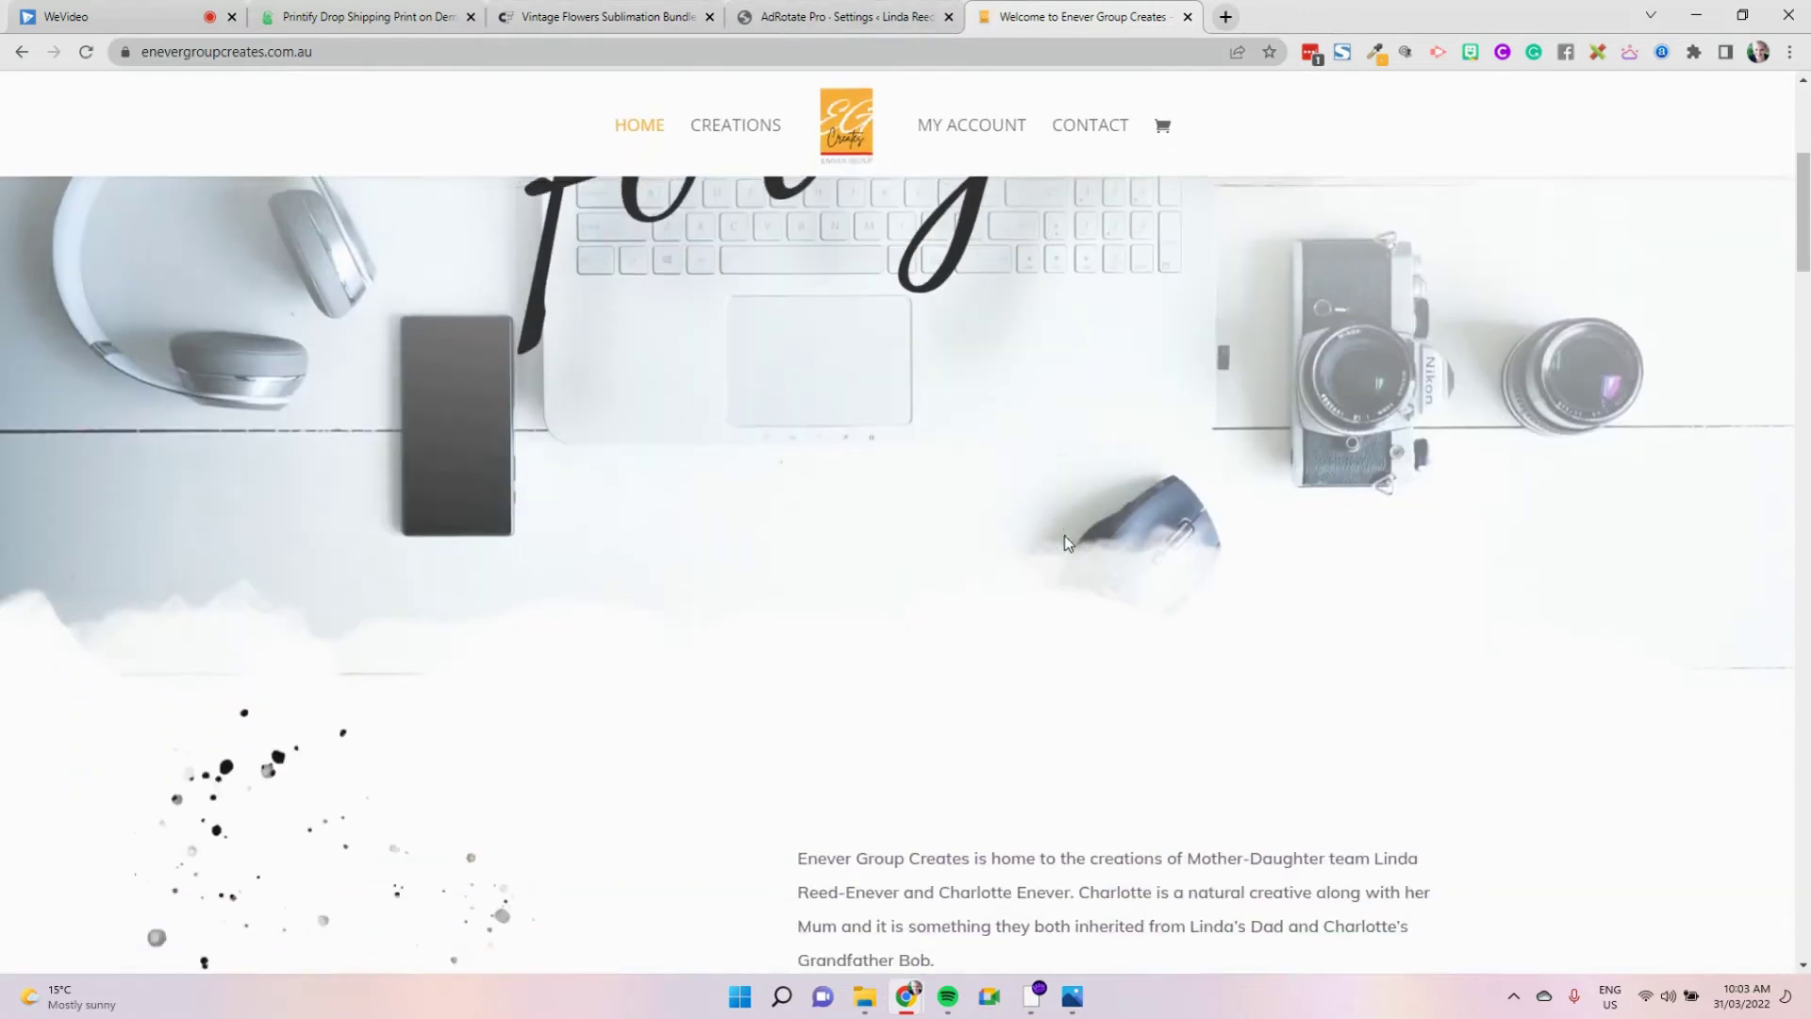
pyautogui.scroll(-8, 1064, 535)
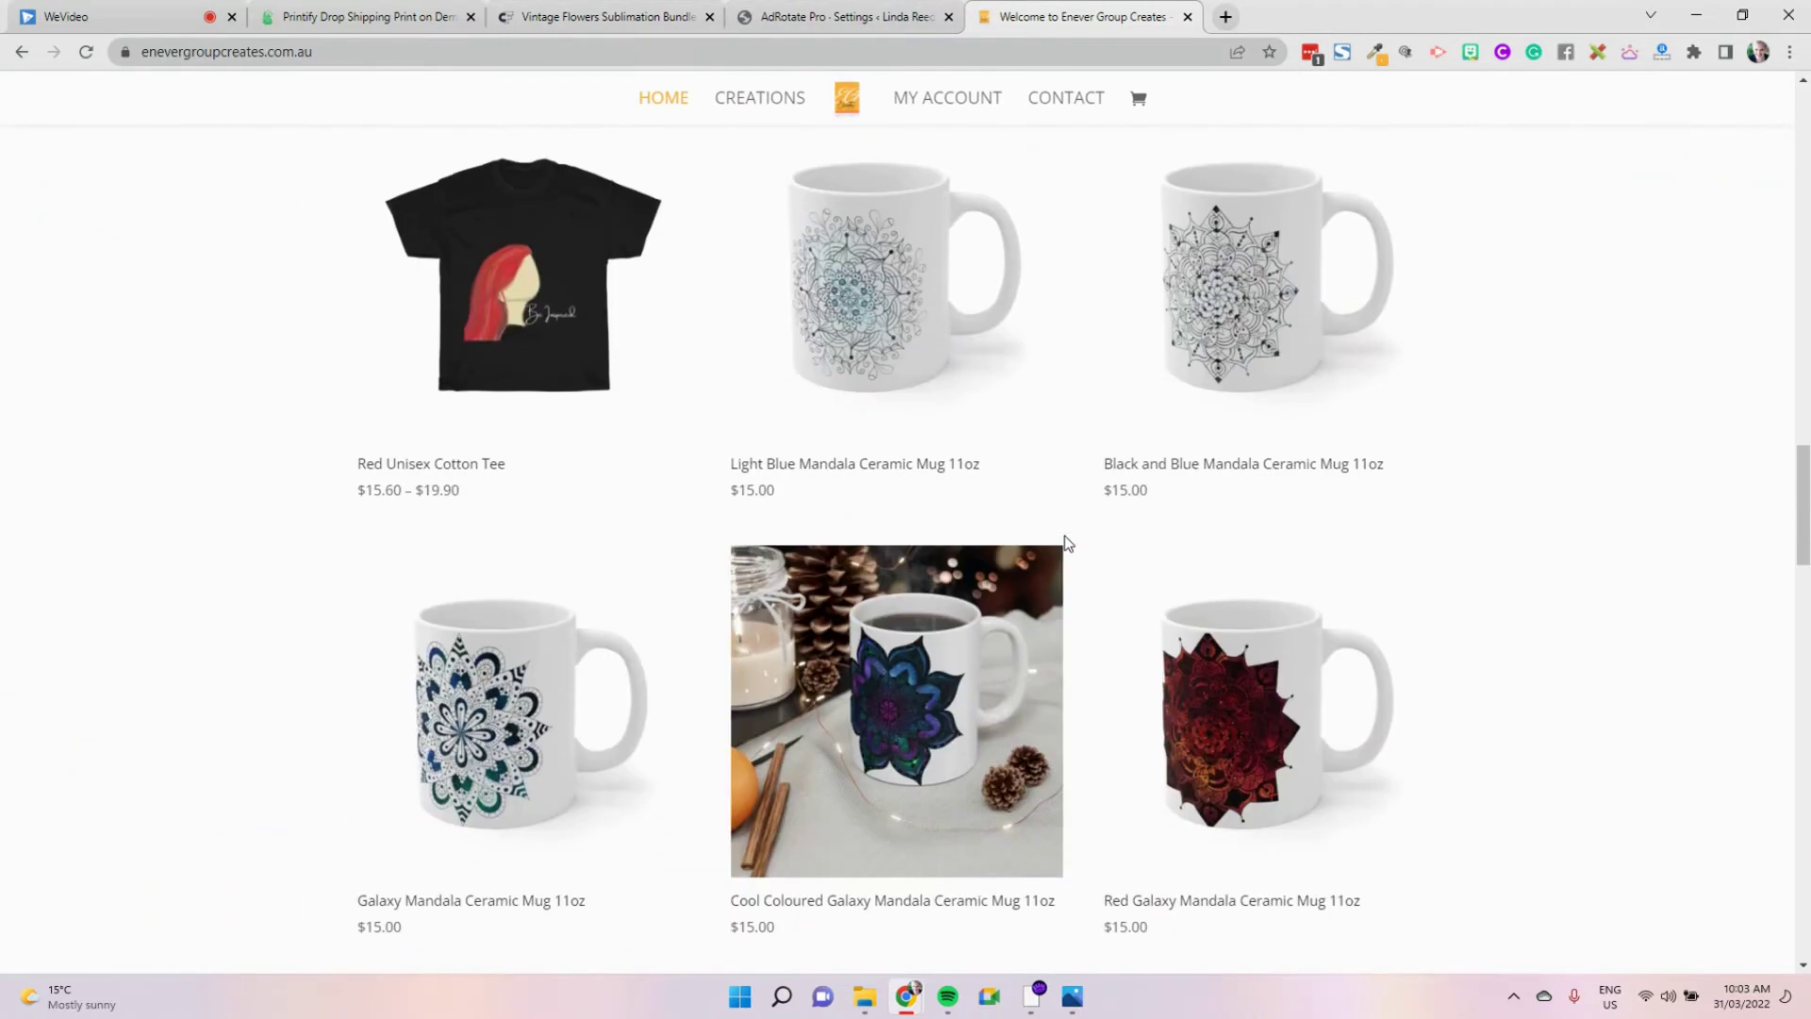
pyautogui.scroll(9, 1135, 473)
pyautogui.scroll(12, 1230, 303)
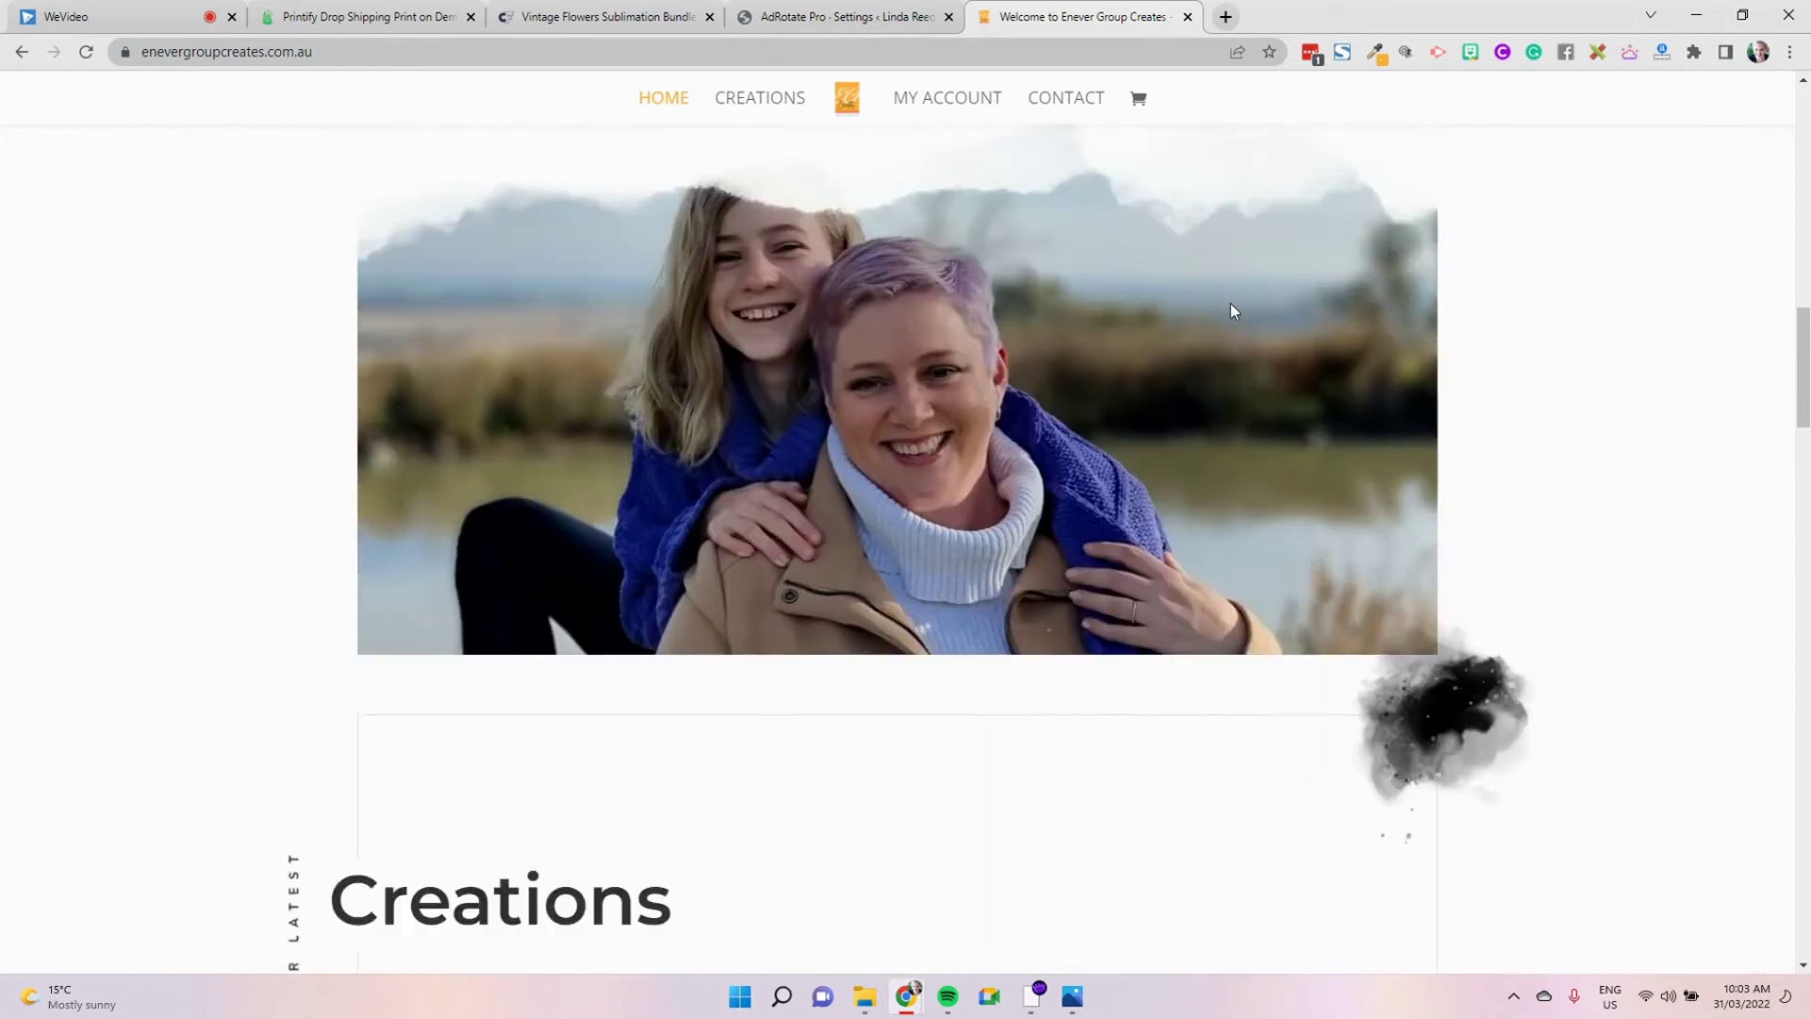
# Back in Printify, try a 60% profit margin on the One size Cream variant, and set its retail price to USD 25
pyautogui.click(357, 16)
pyautogui.scroll(-3, 1186, 456)
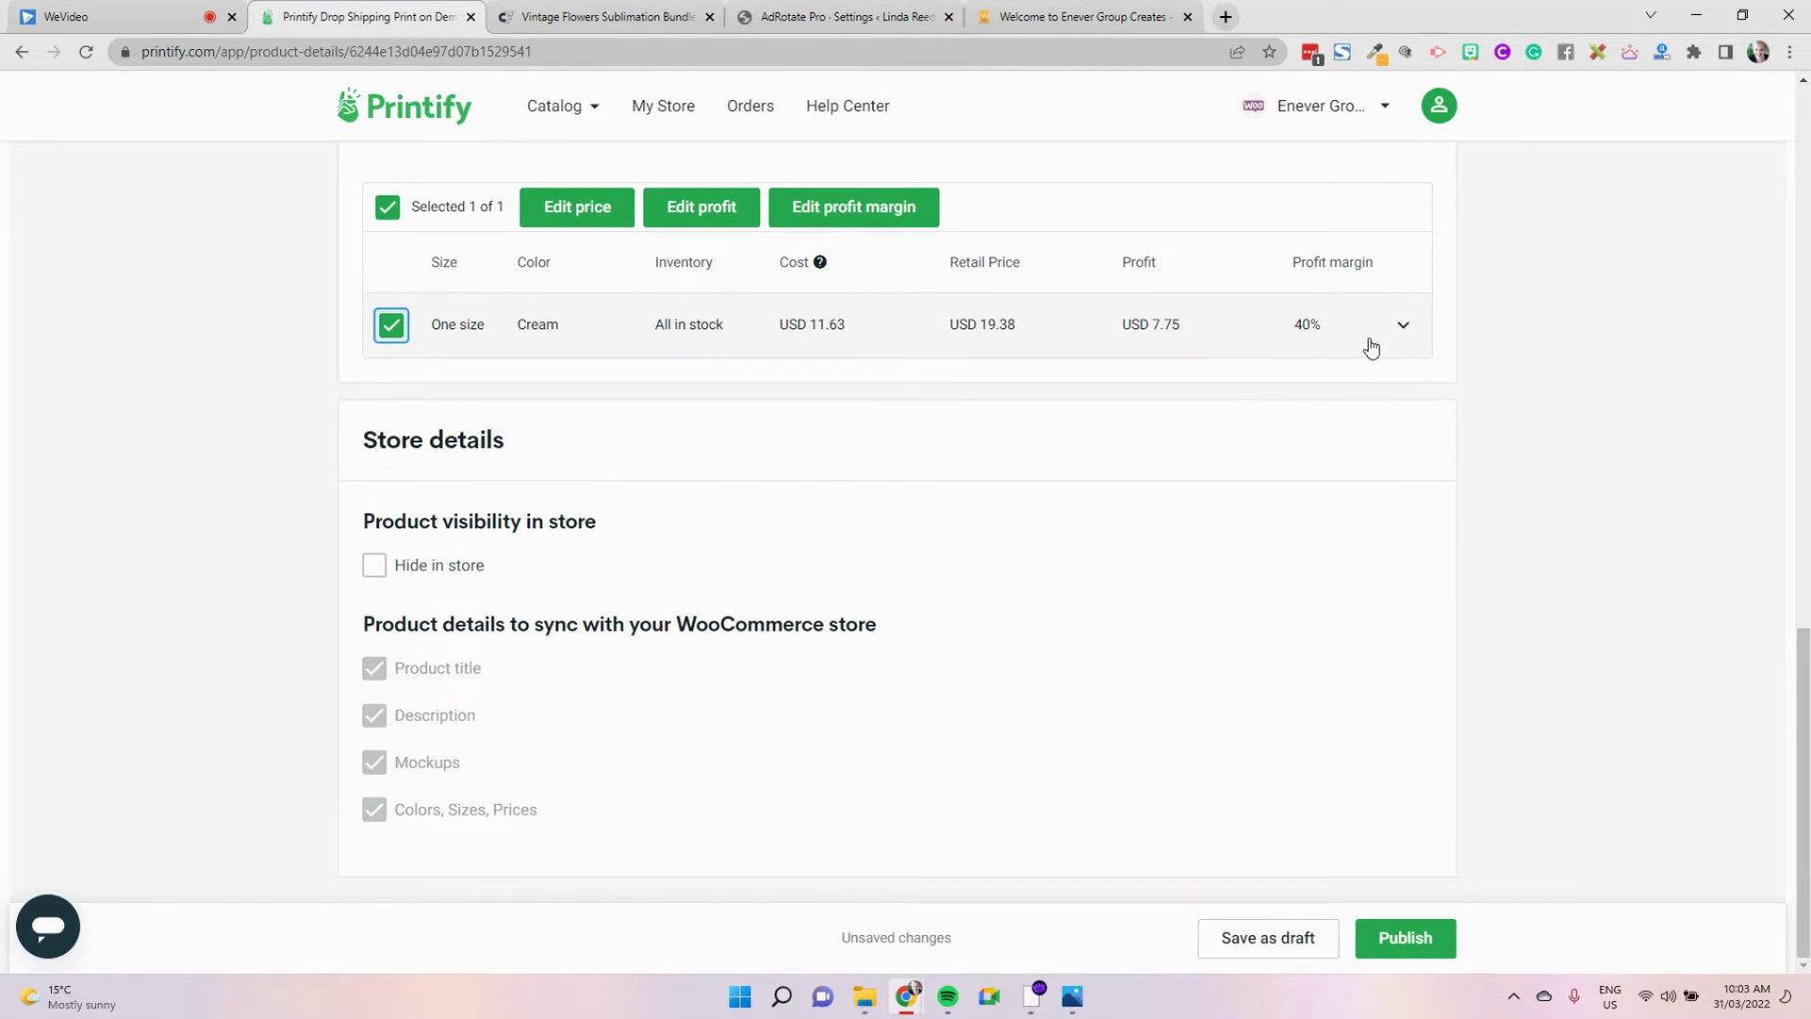
pyautogui.click(1371, 349)
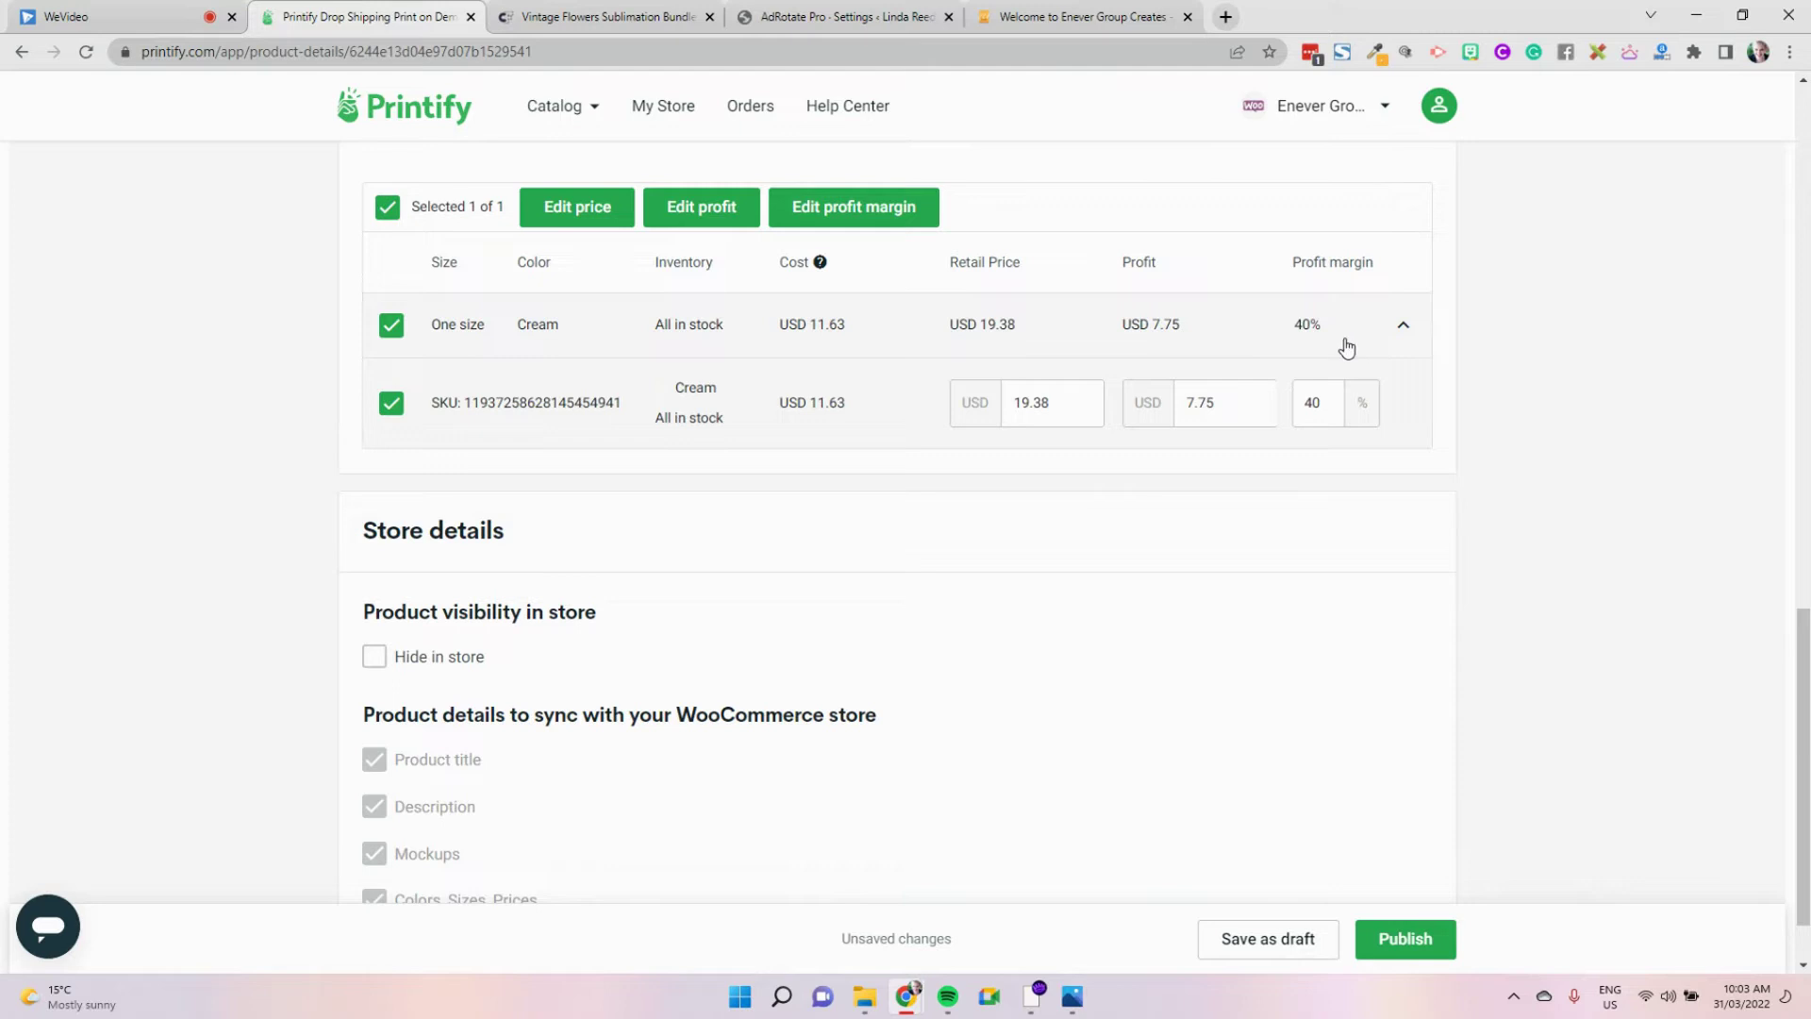
pyautogui.doubleClick(1316, 403)
pyautogui.write('60')
pyautogui.doubleClick(1075, 405)
pyautogui.write('25')
pyautogui.click(1193, 486)
# Review the listing's pricing, description and store details, and publish the tote bag to the WooCommerce store
pyautogui.scroll(-1, 1122, 522)
pyautogui.scroll(4, 1122, 519)
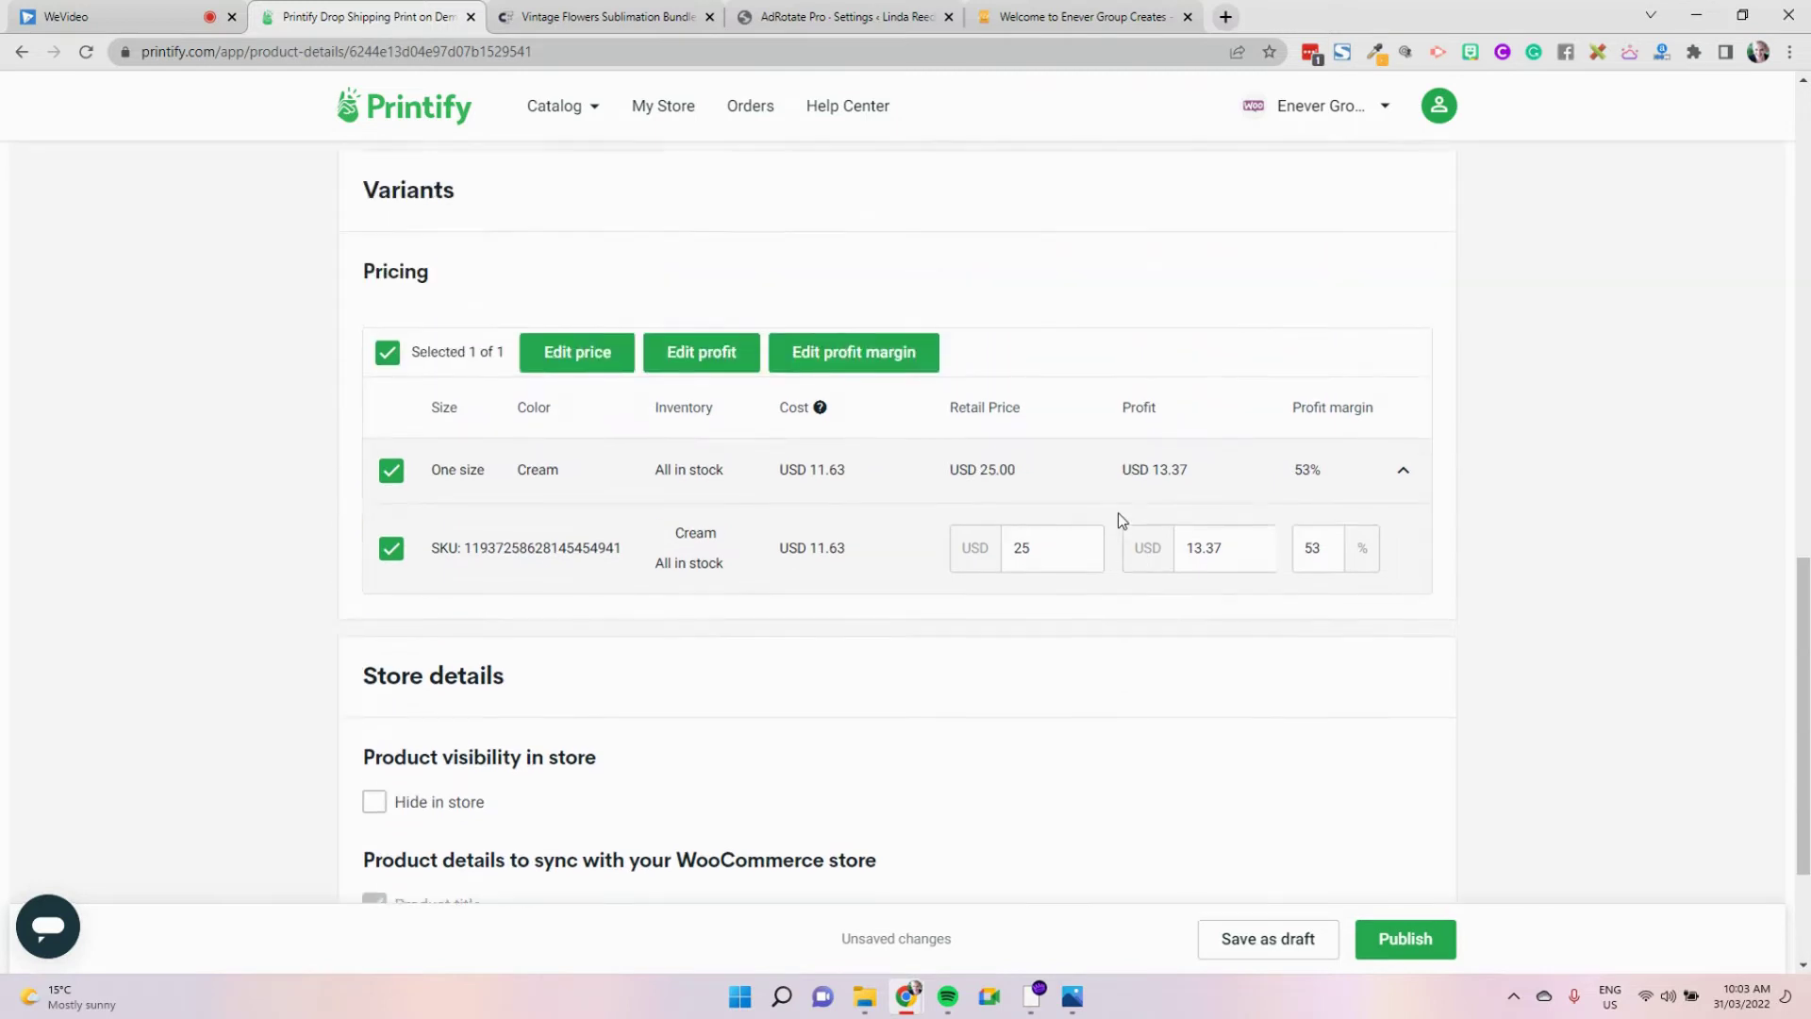
pyautogui.scroll(-4, 1122, 519)
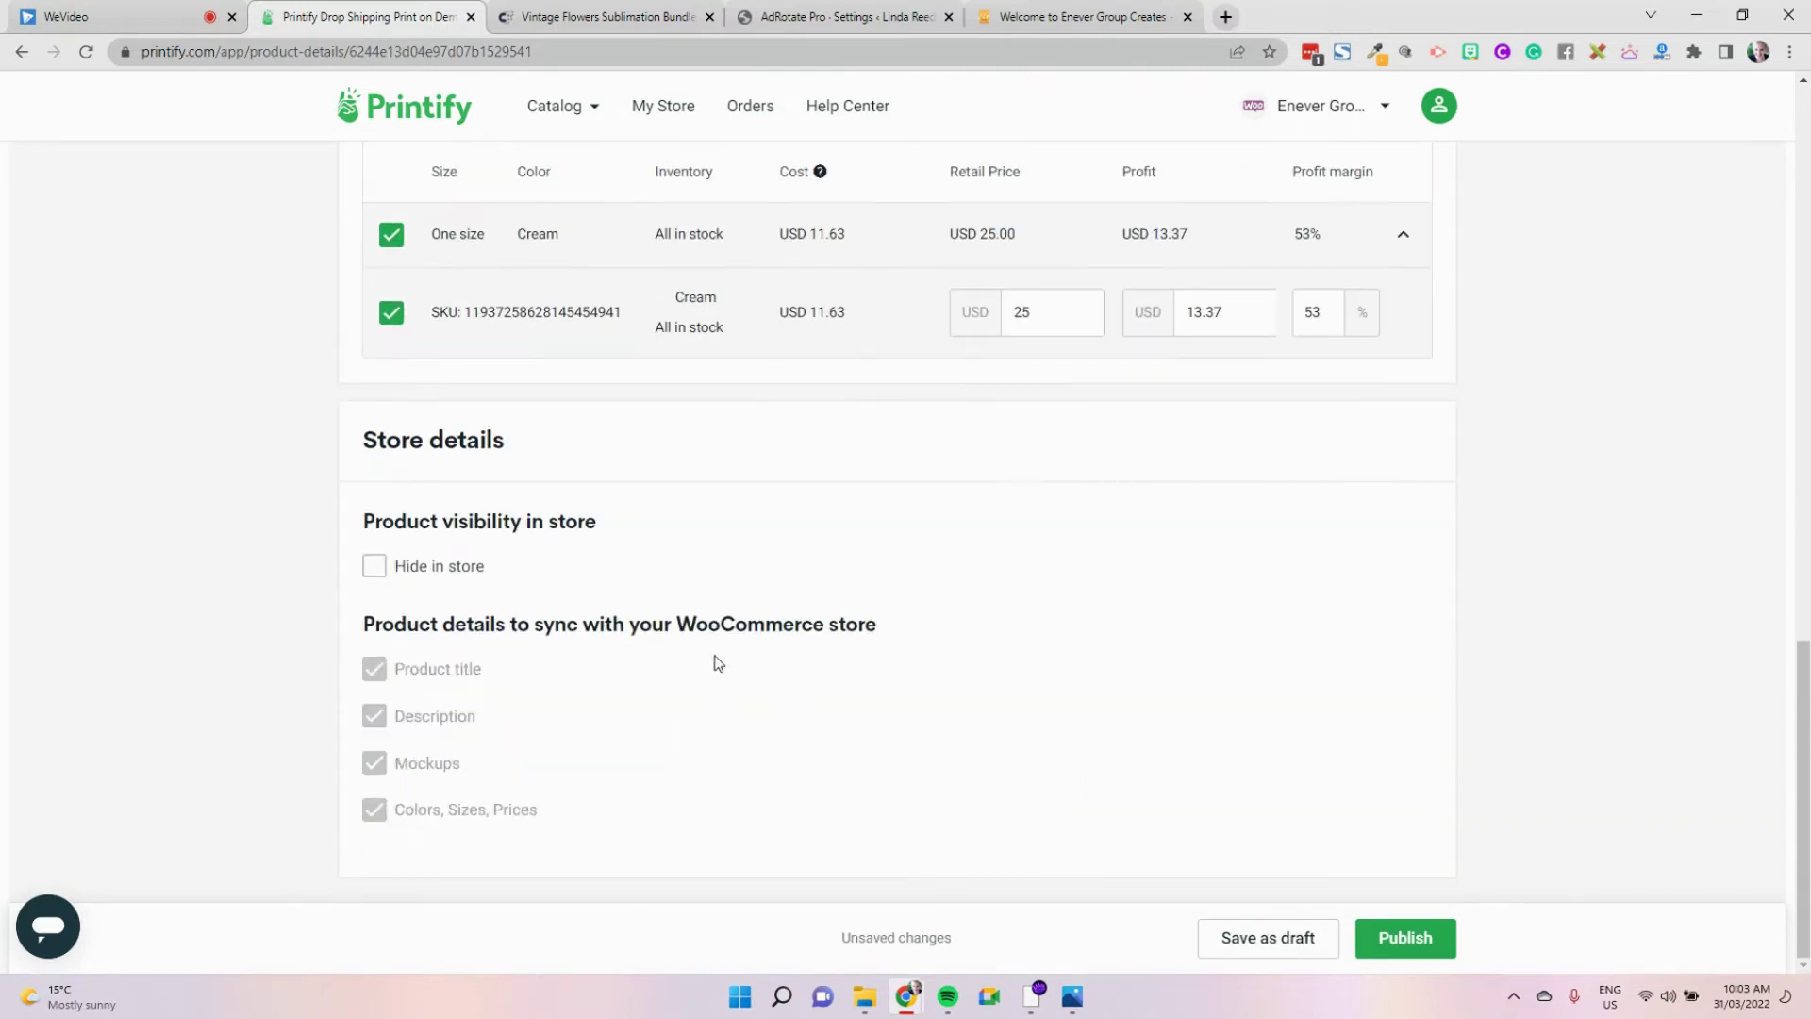
pyautogui.scroll(17, 720, 657)
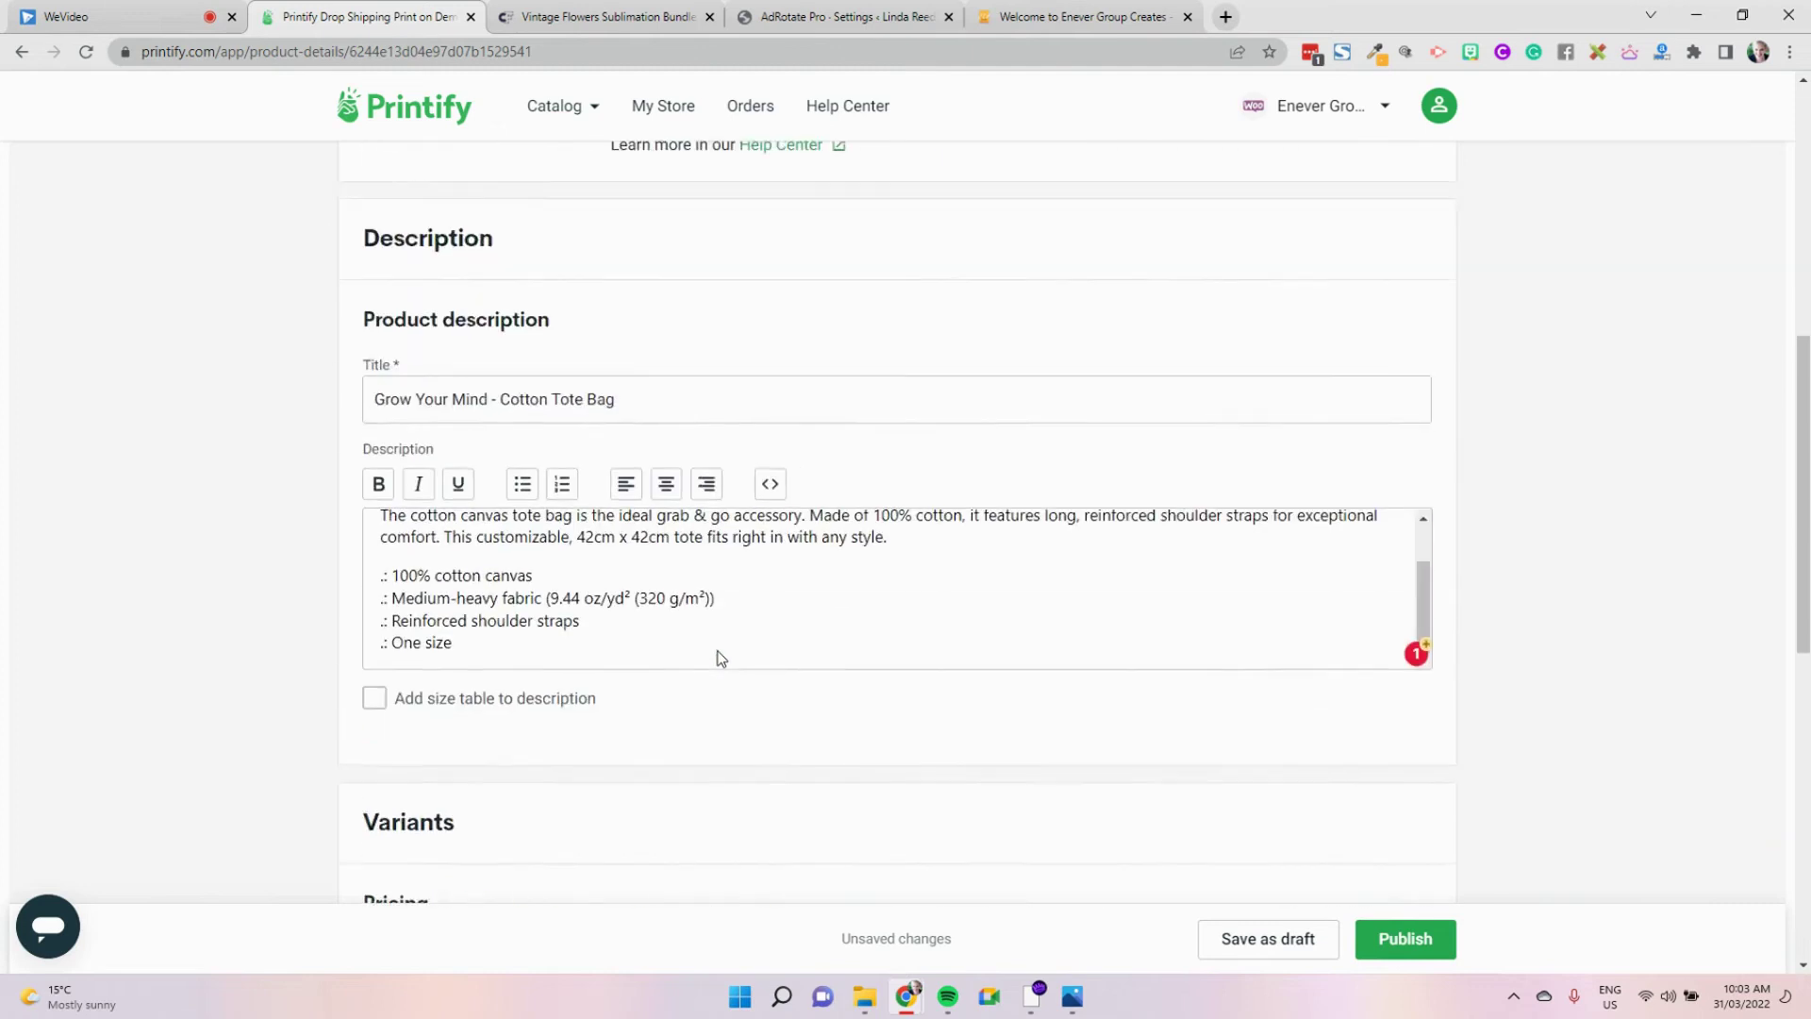
pyautogui.scroll(-9, 1150, 687)
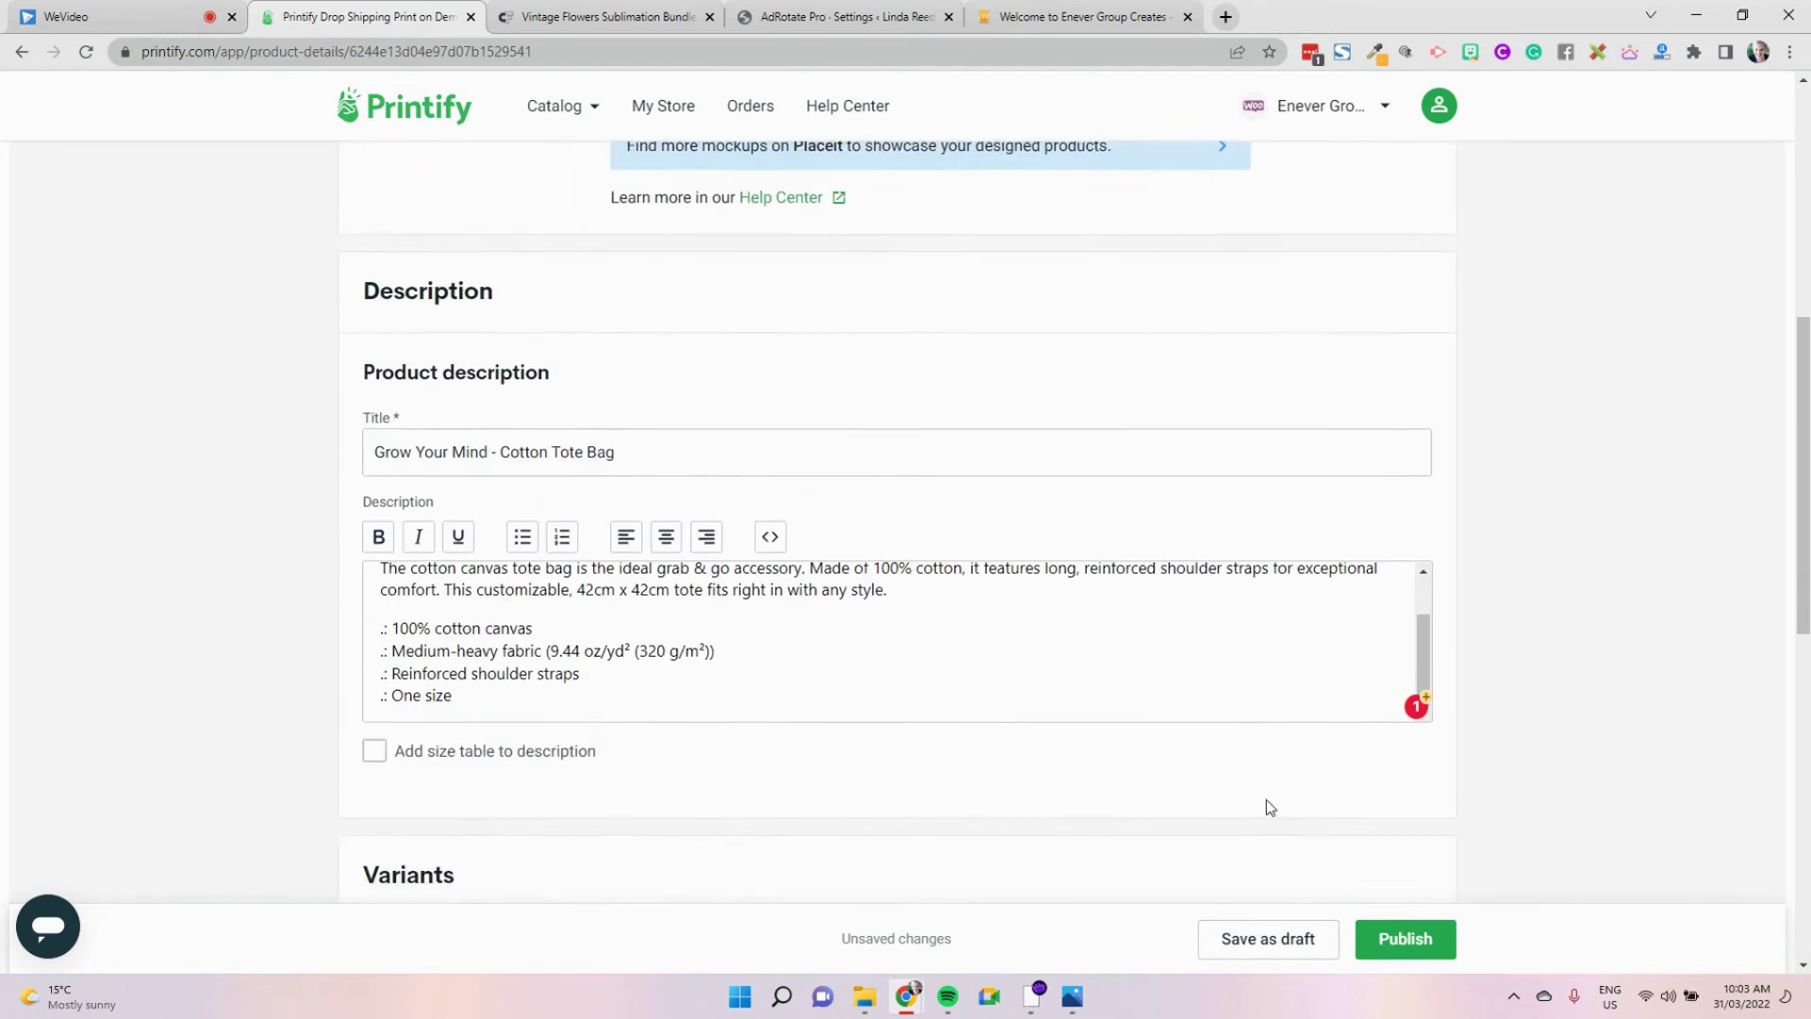
pyautogui.click(1412, 964)
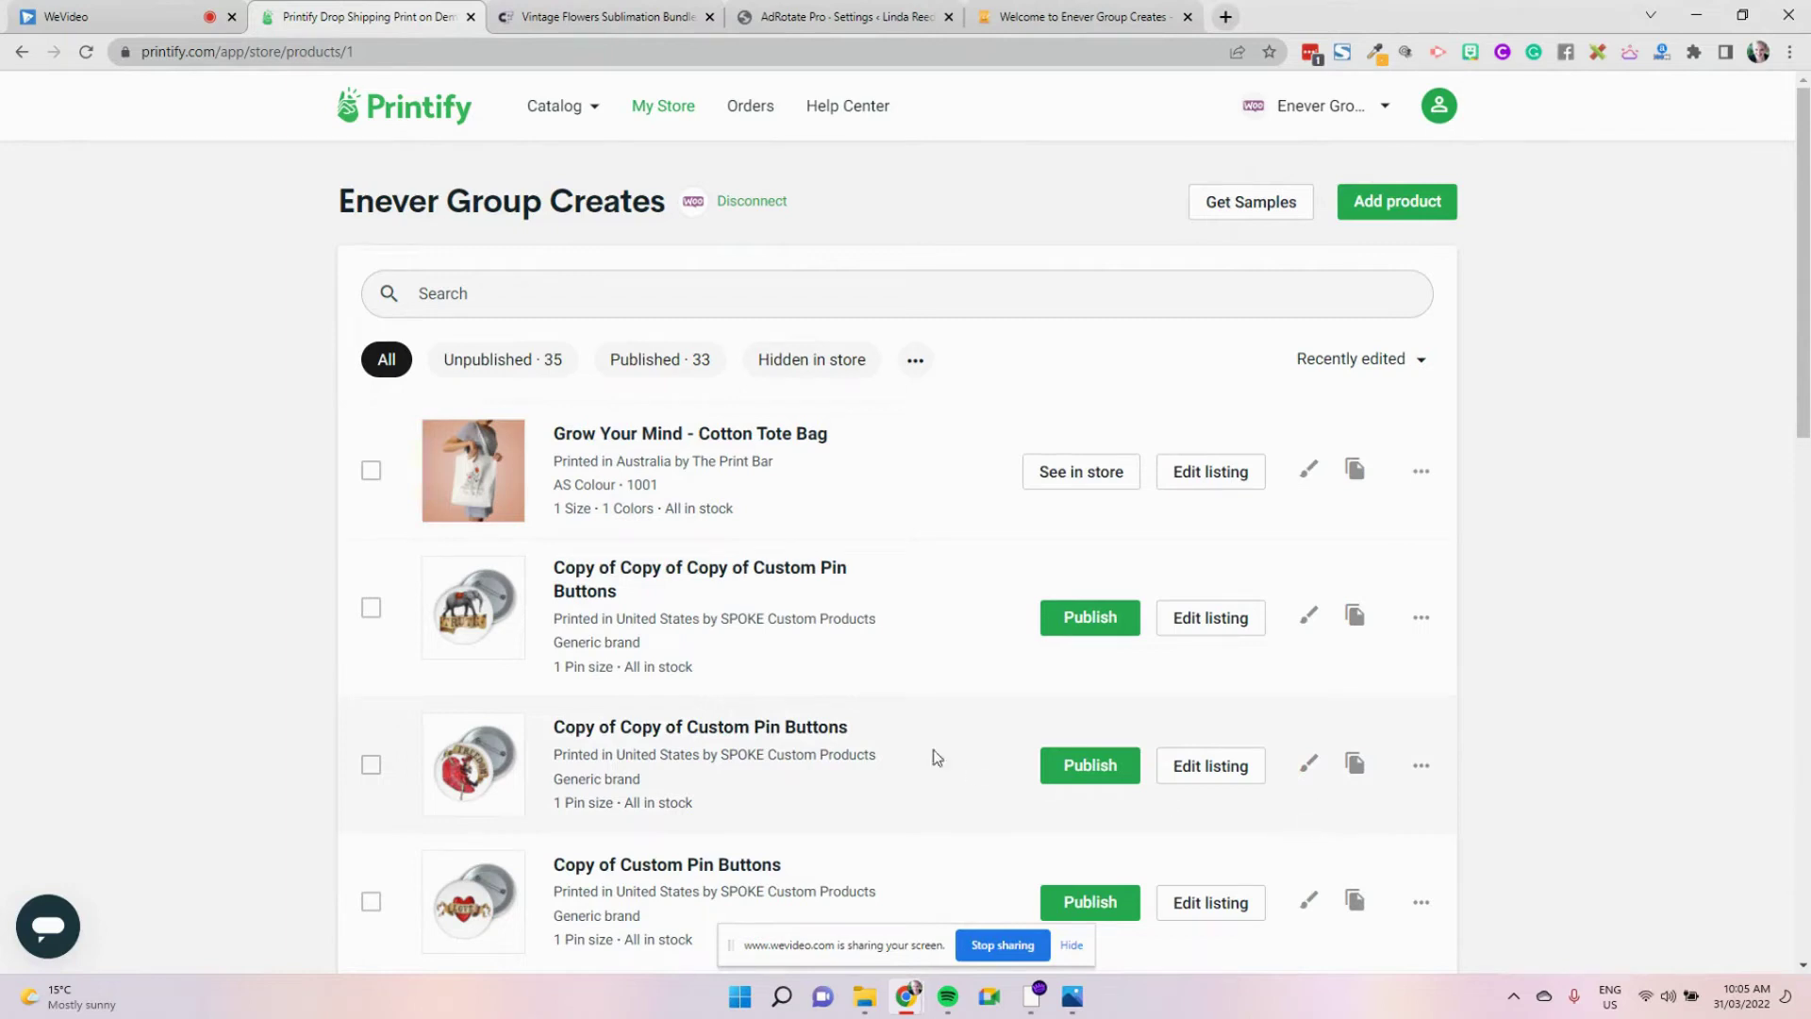
# Open the published Grow Your Mind tote bag in the online store and look over its product page
pyautogui.click(1120, 476)
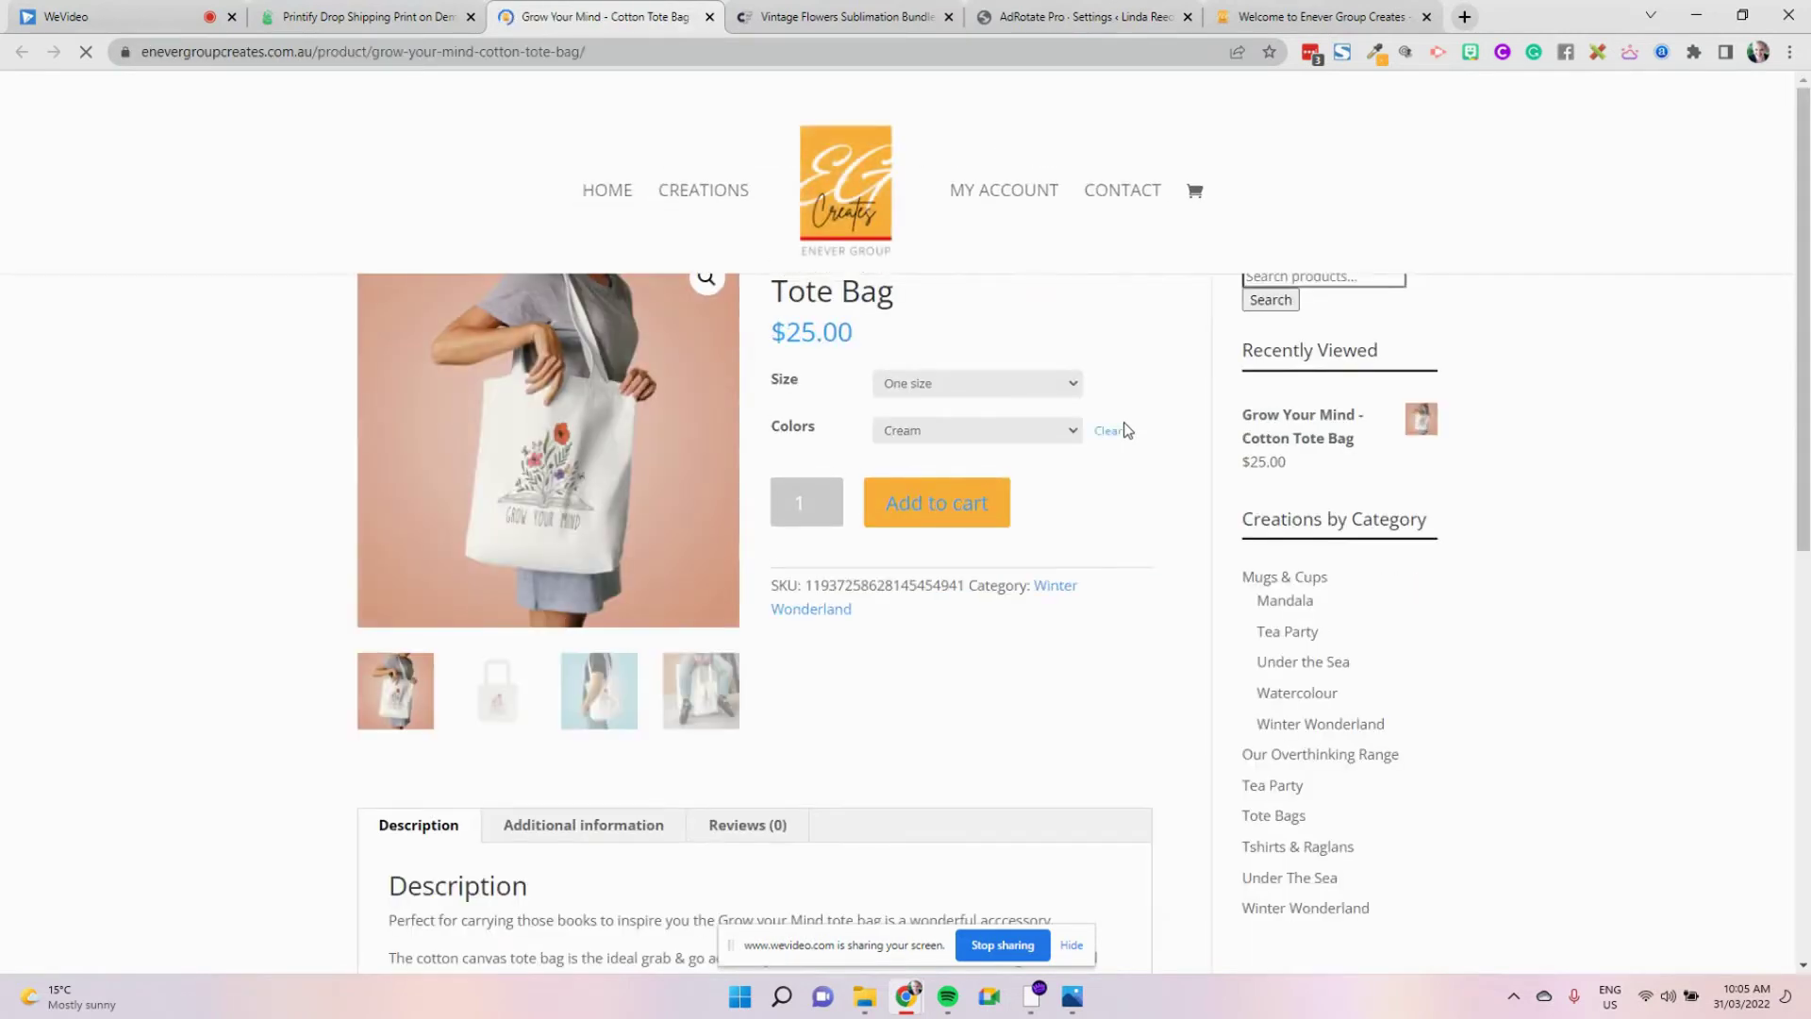
pyautogui.scroll(-6, 949, 523)
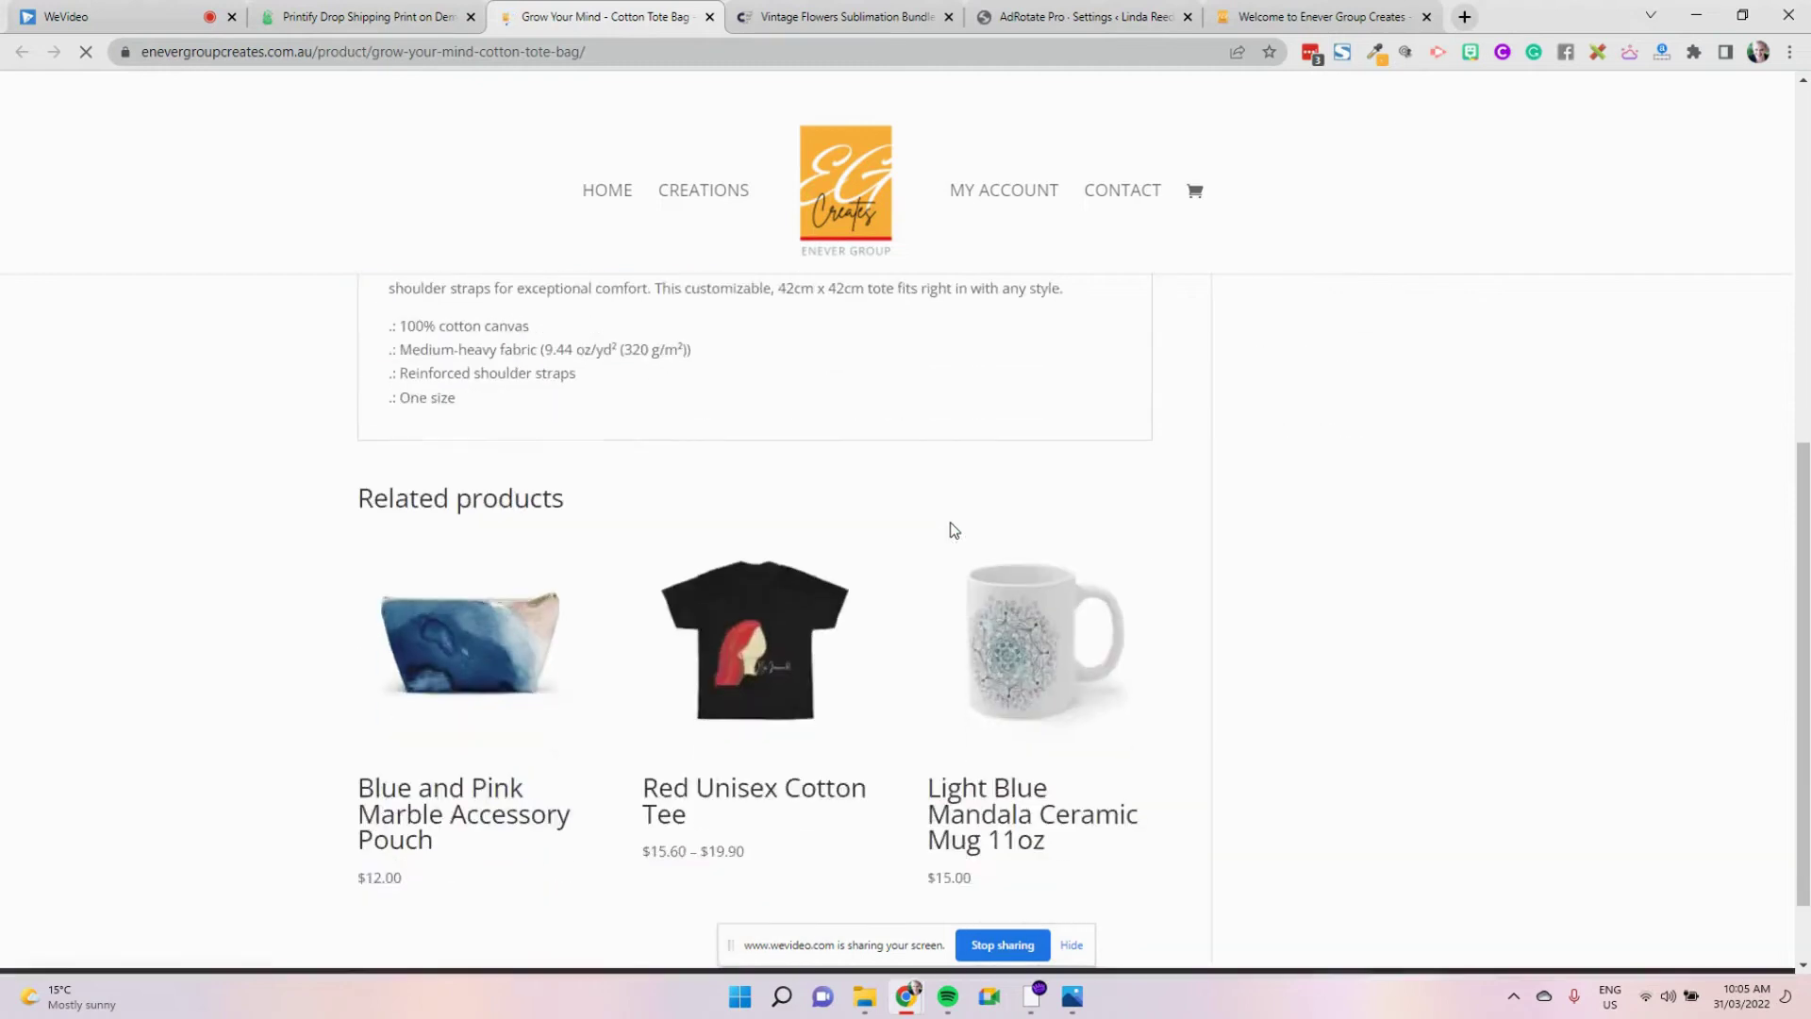
pyautogui.scroll(5, 949, 522)
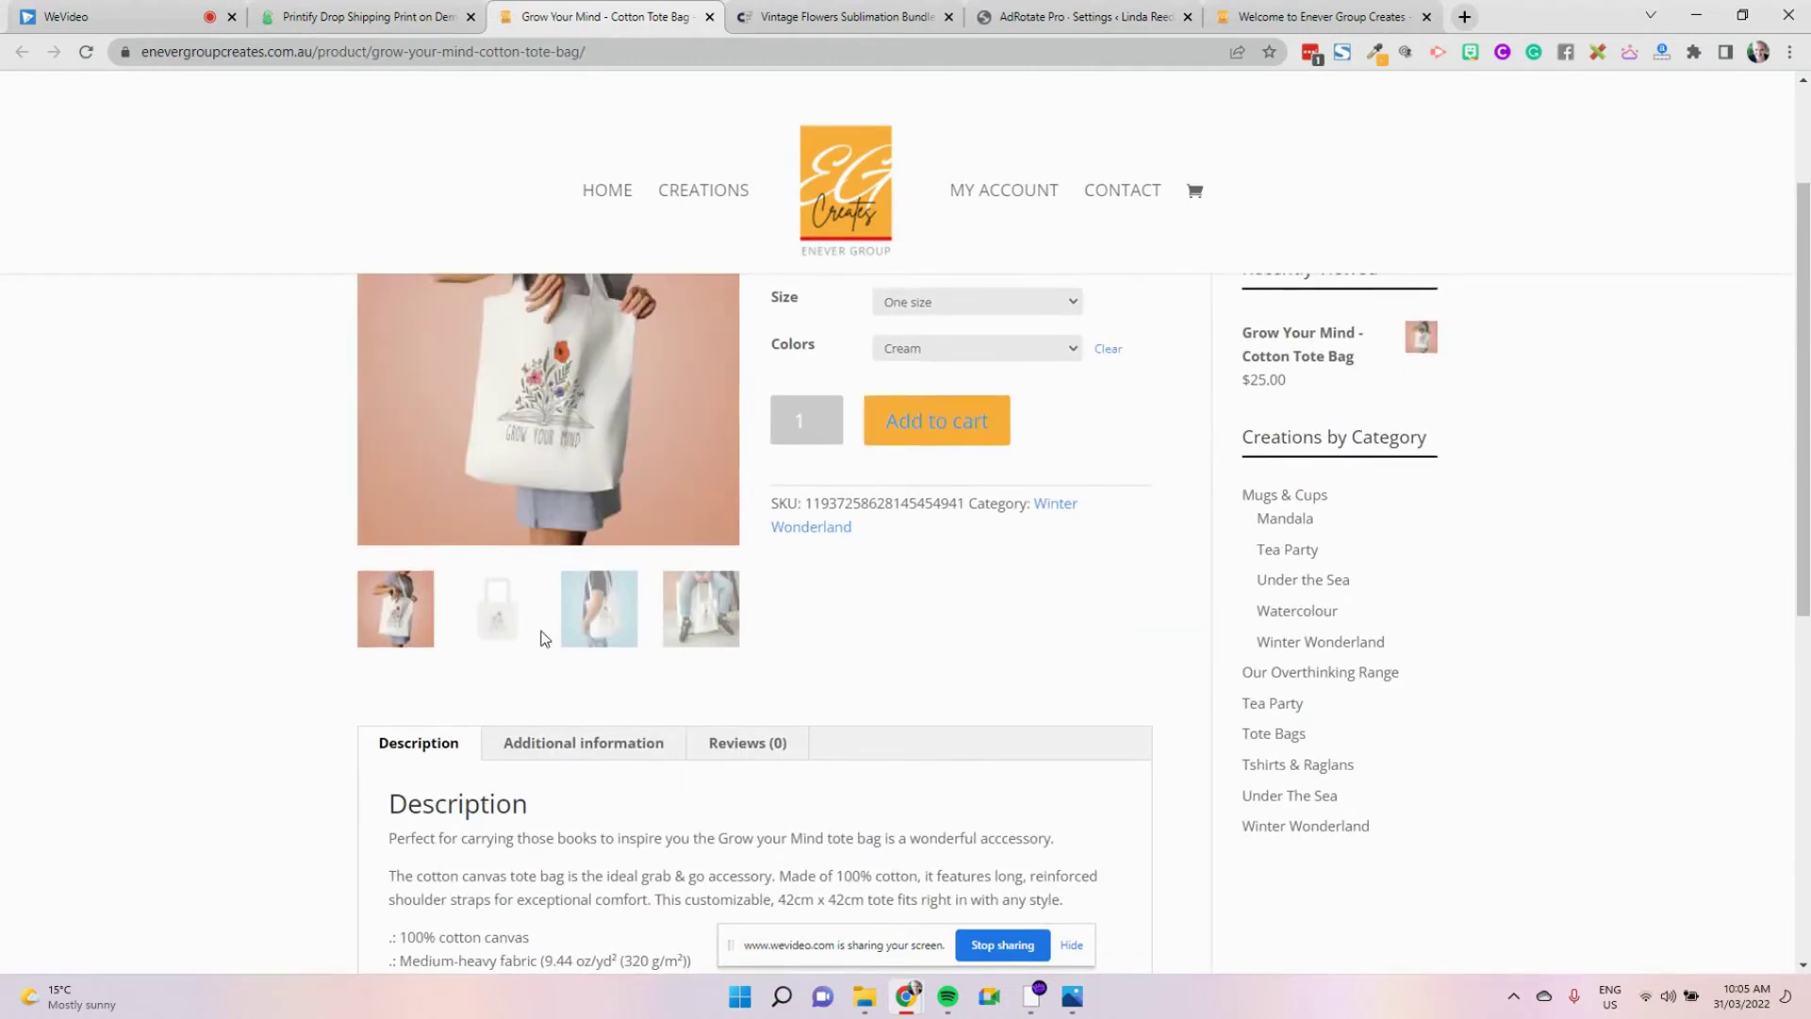
pyautogui.scroll(3, 589, 454)
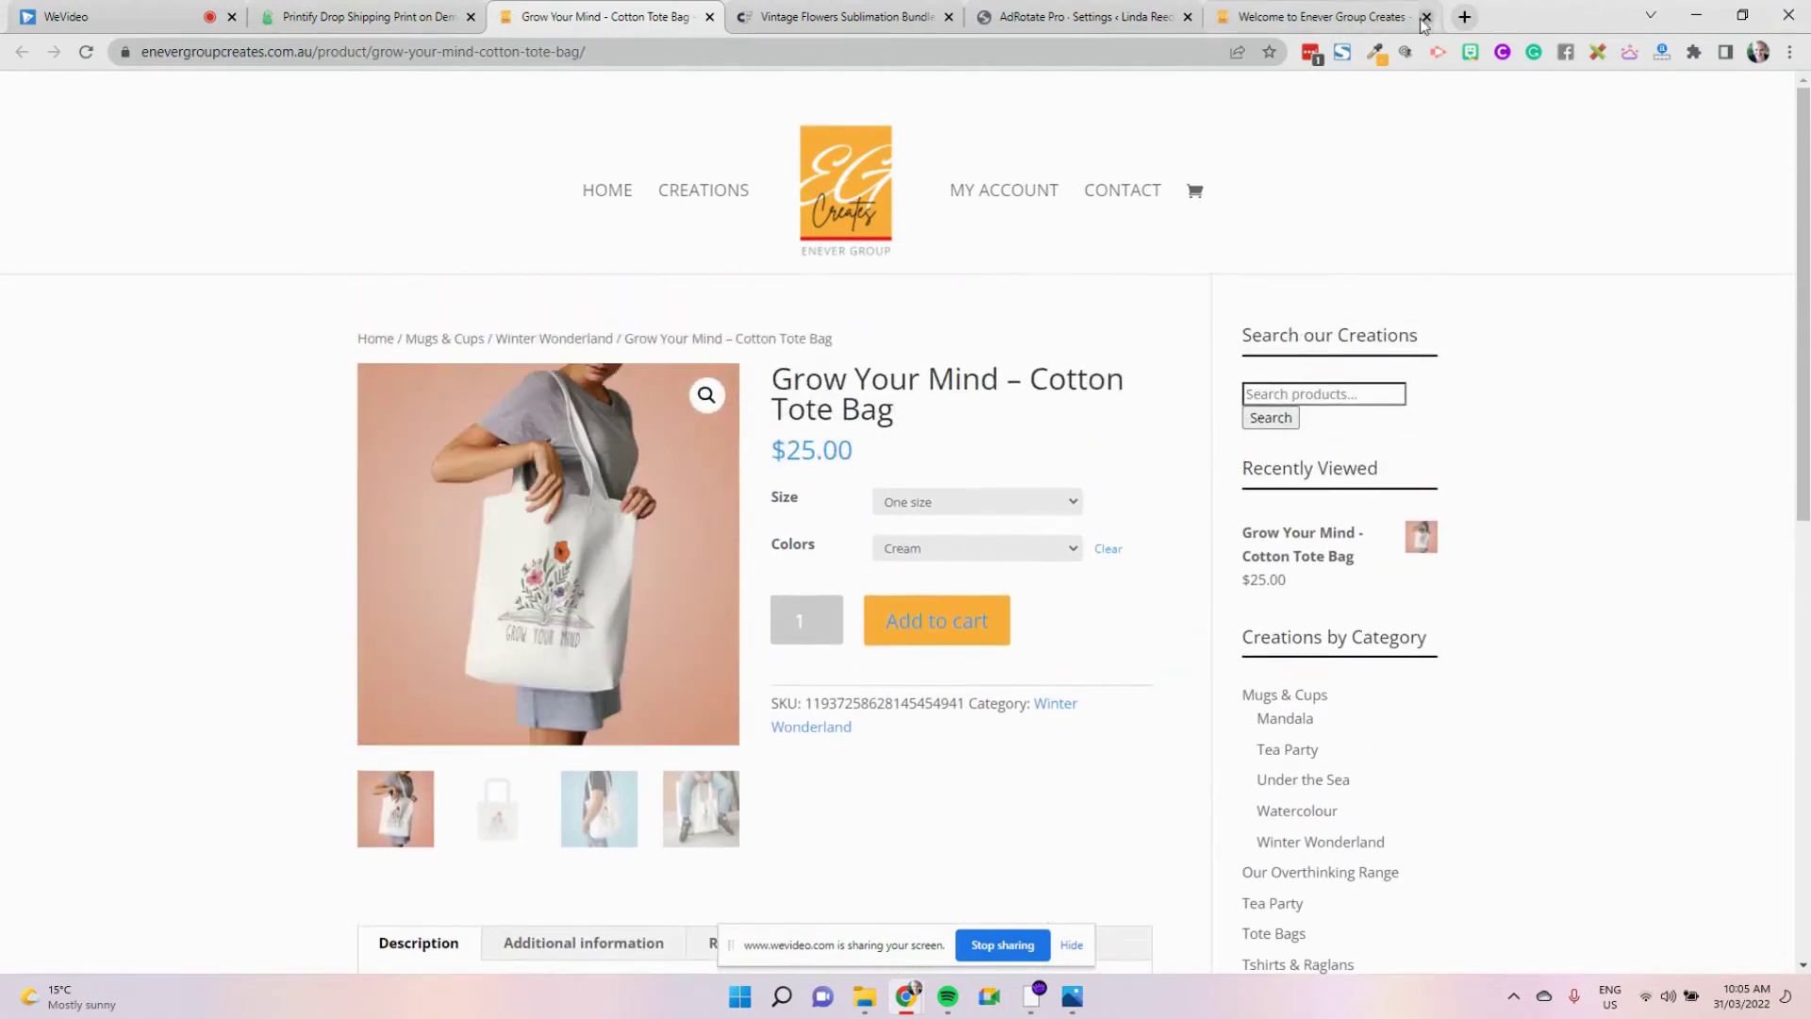
# Reload the store's home page and check the latest creations for the new tote bag
pyautogui.click(1375, 21)
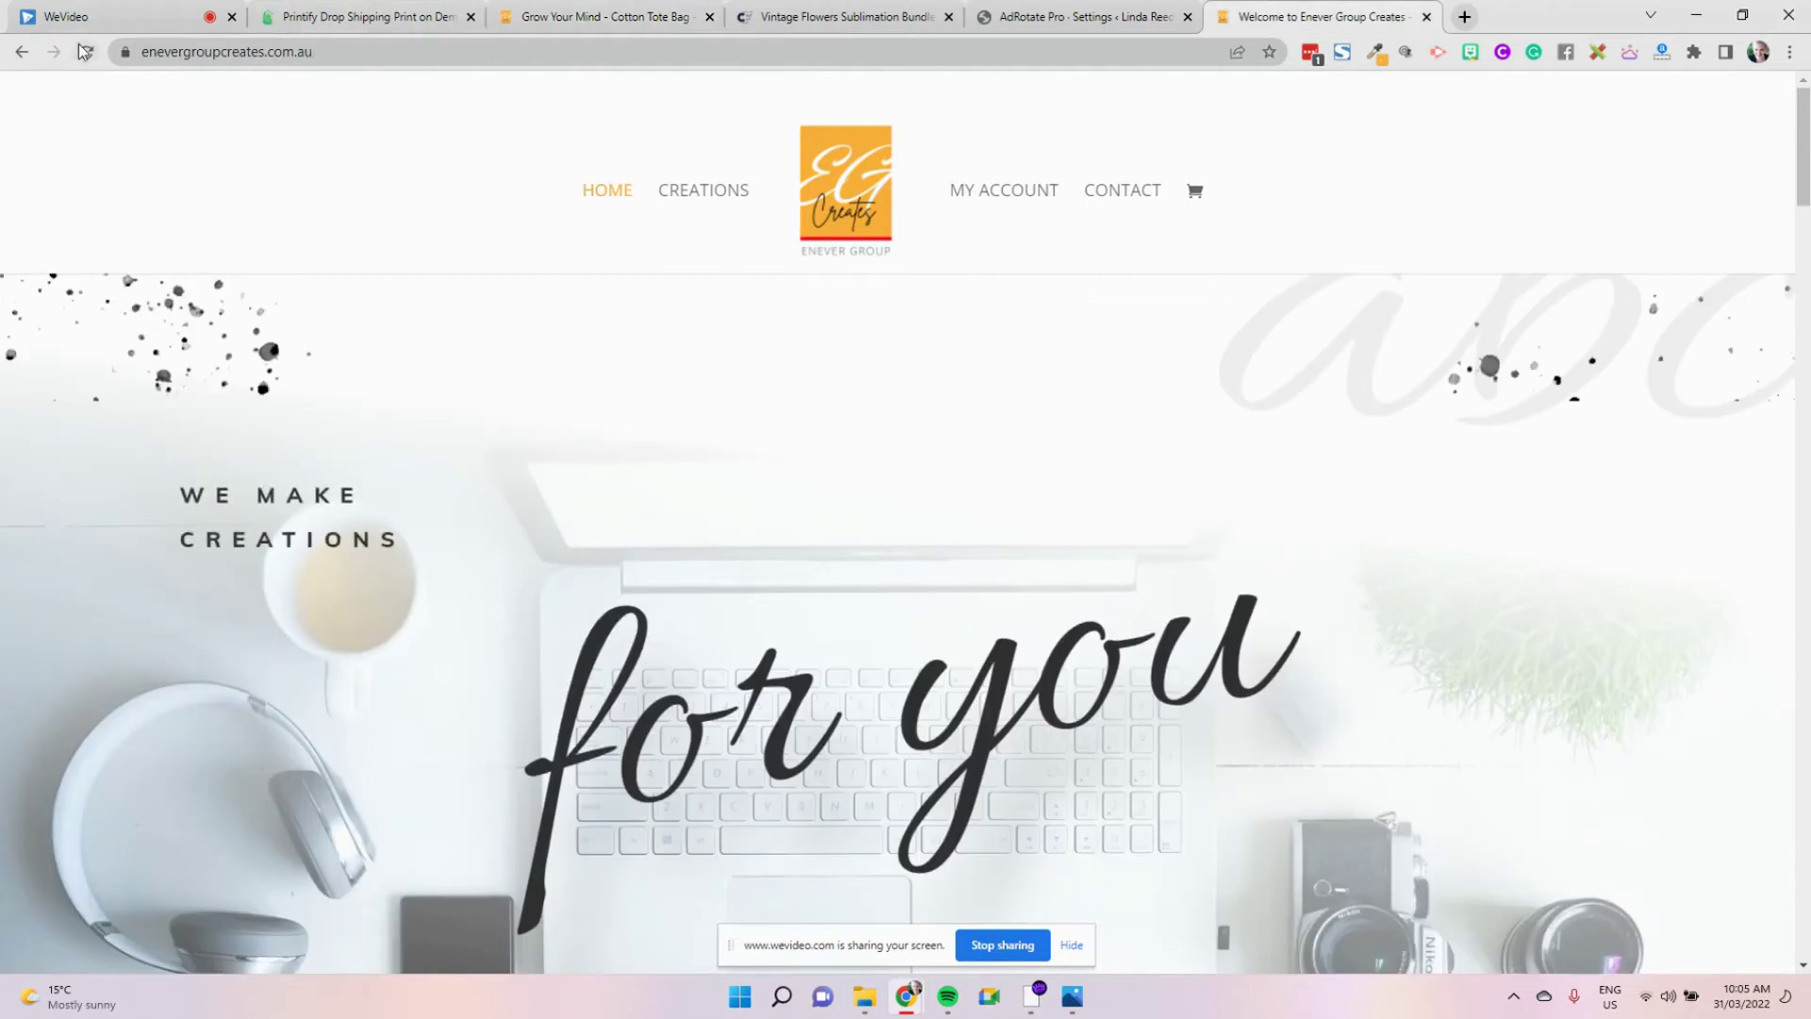
pyautogui.click(96, 58)
pyautogui.scroll(-10, 977, 398)
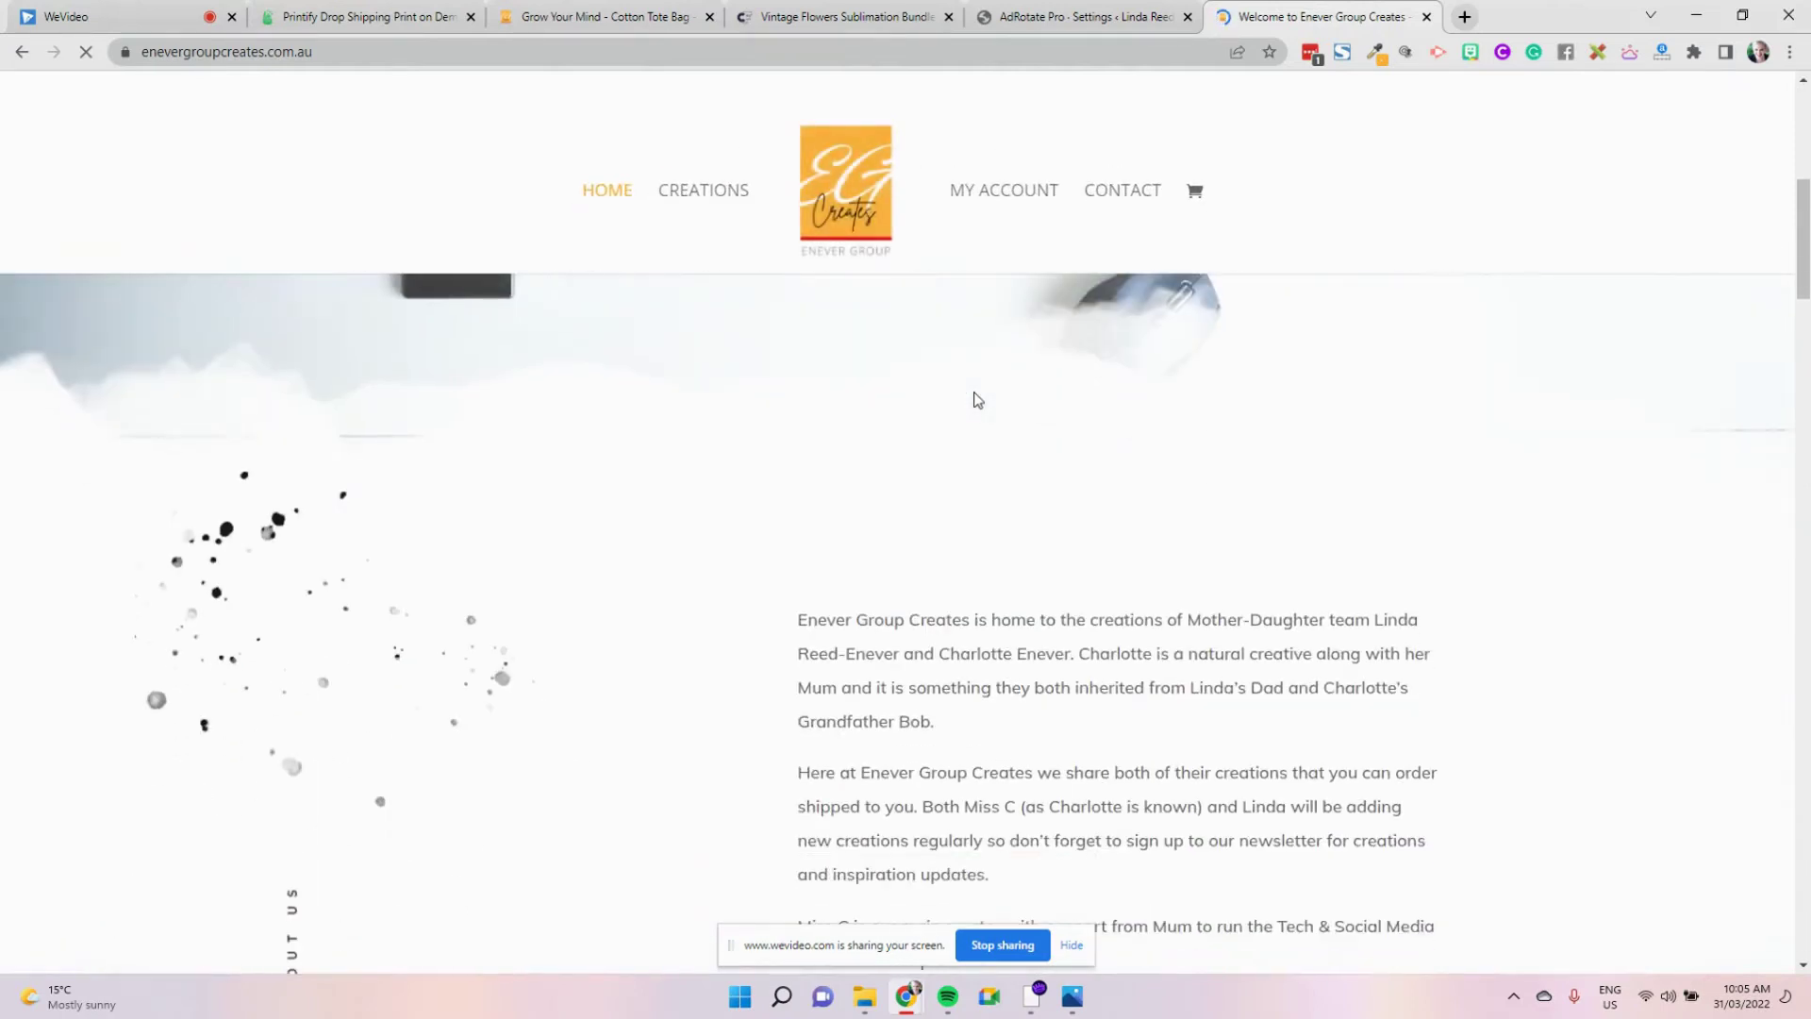
pyautogui.scroll(-15, 977, 399)
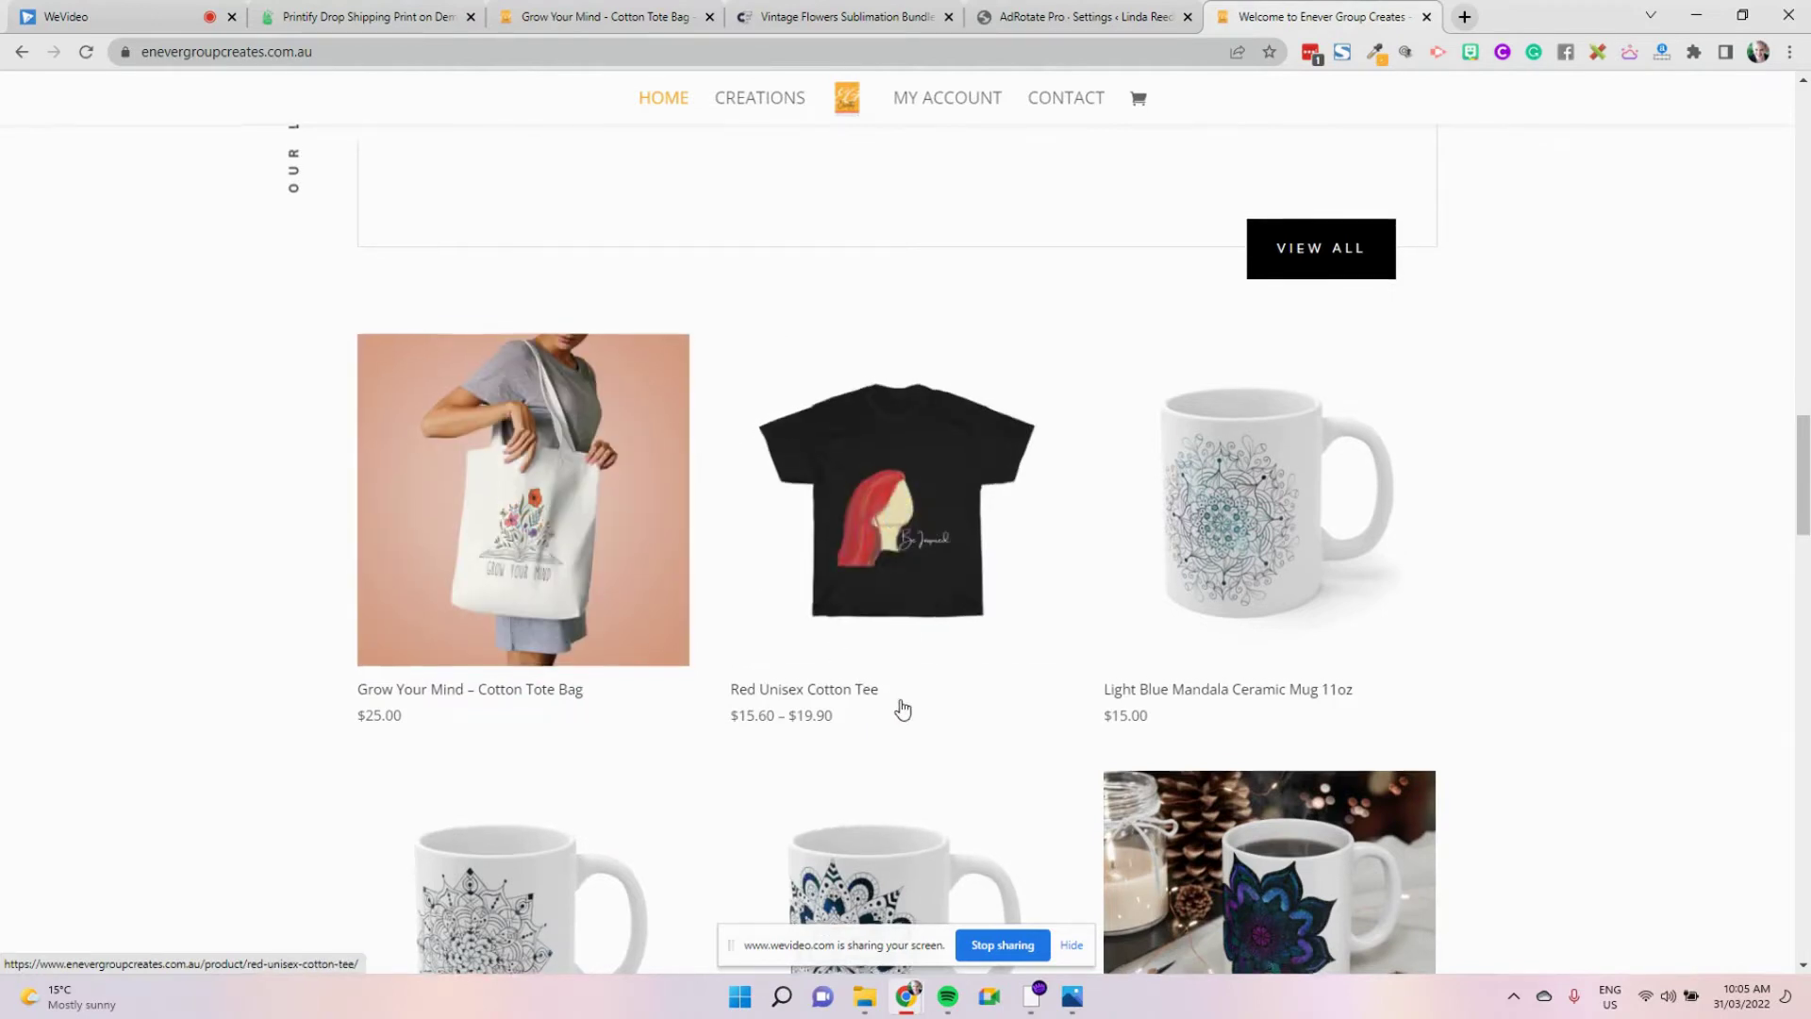
pyautogui.scroll(-1, 903, 709)
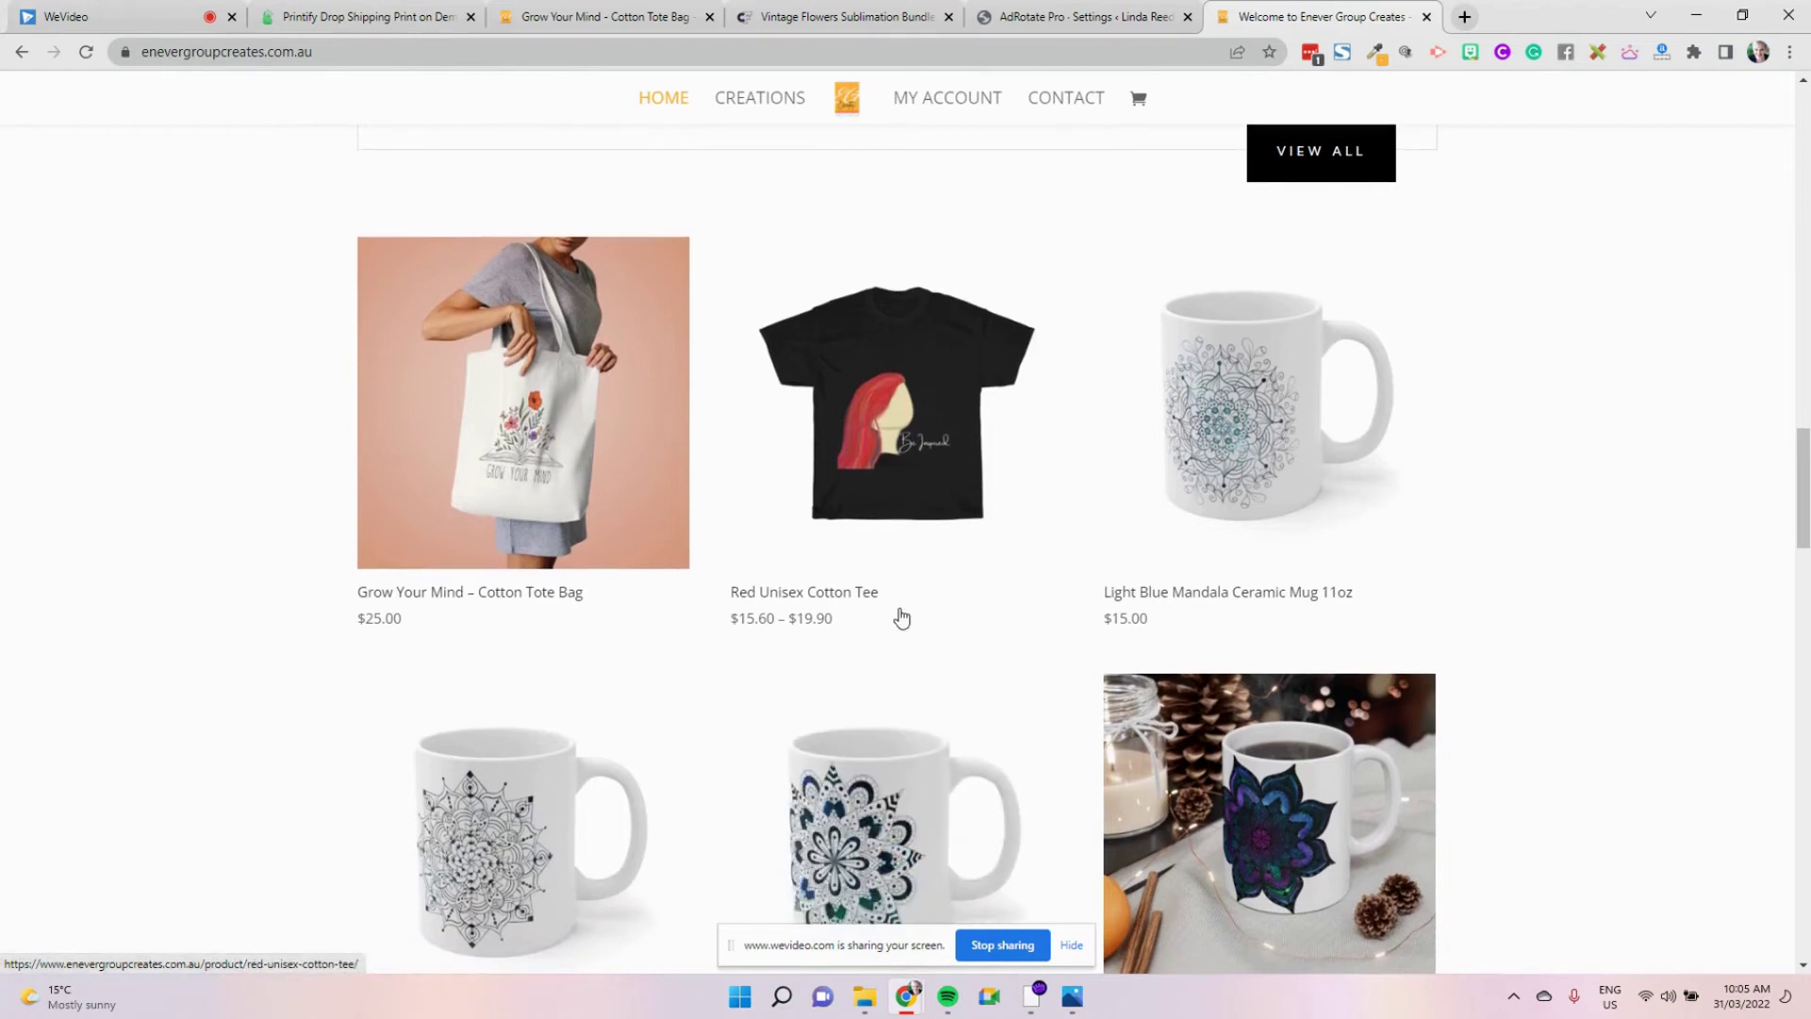
pyautogui.scroll(-2, 902, 617)
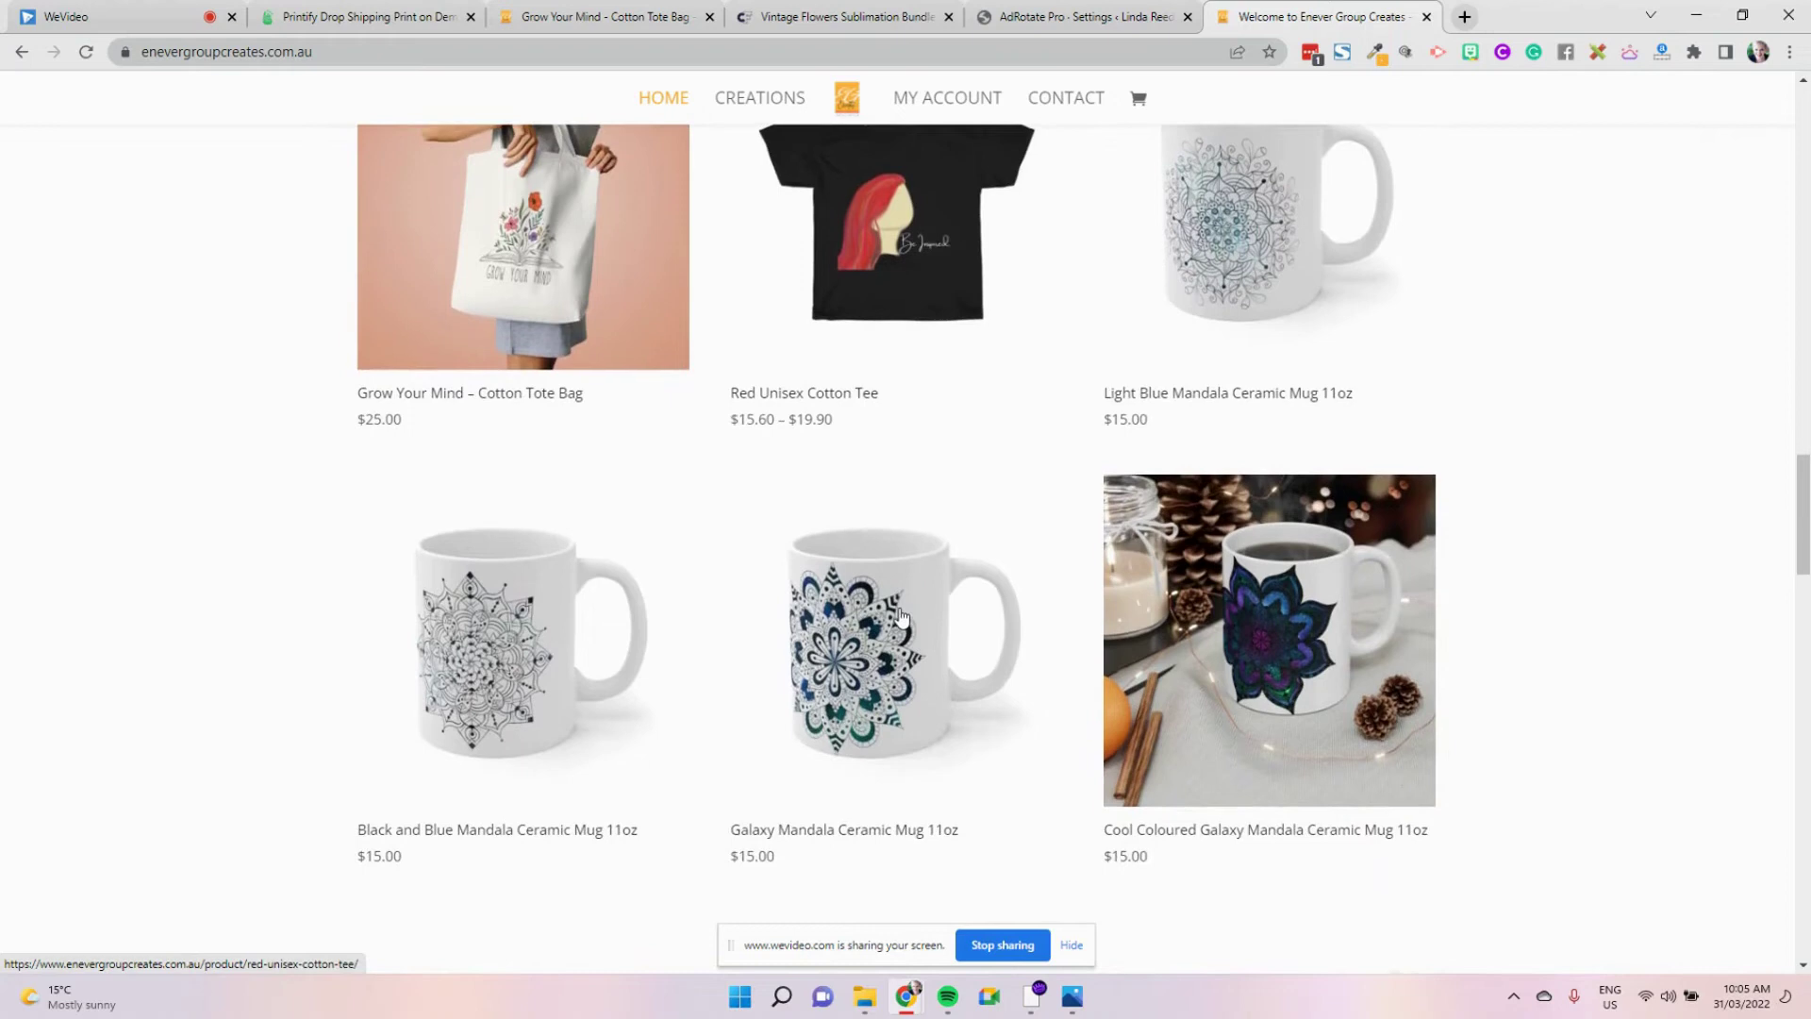
pyautogui.scroll(10, 902, 616)
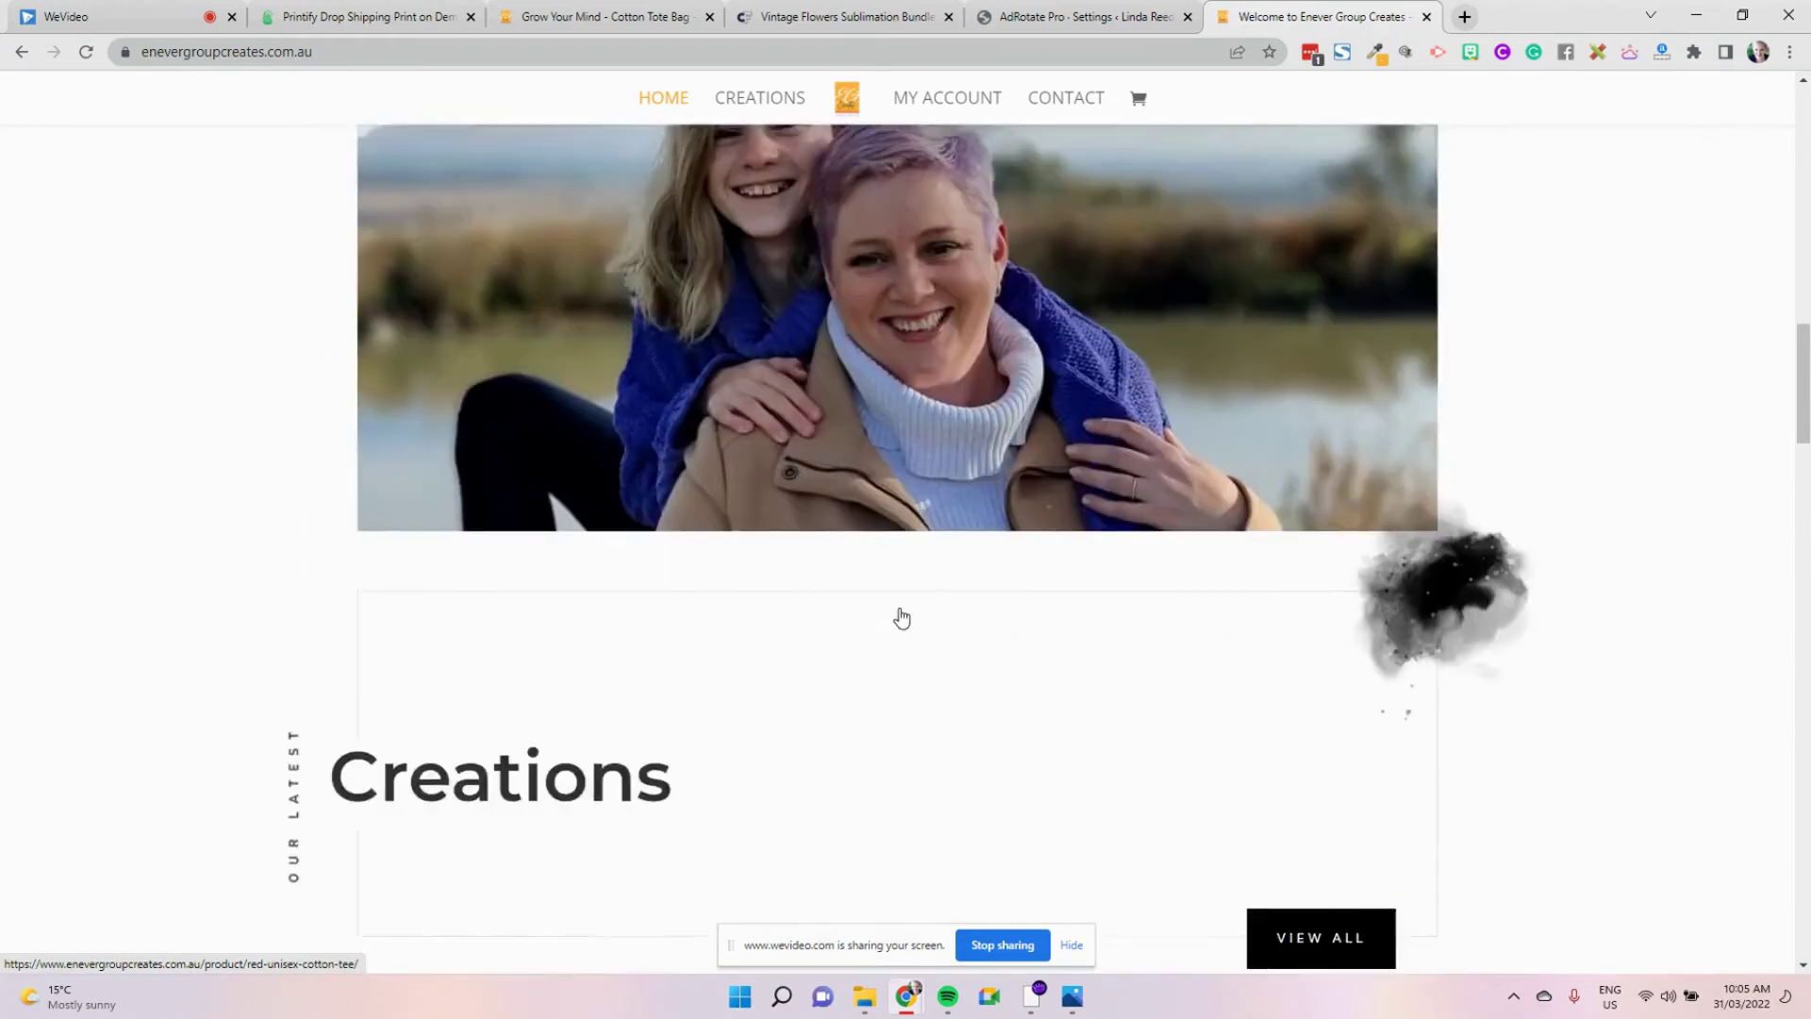
pyautogui.scroll(9, 902, 616)
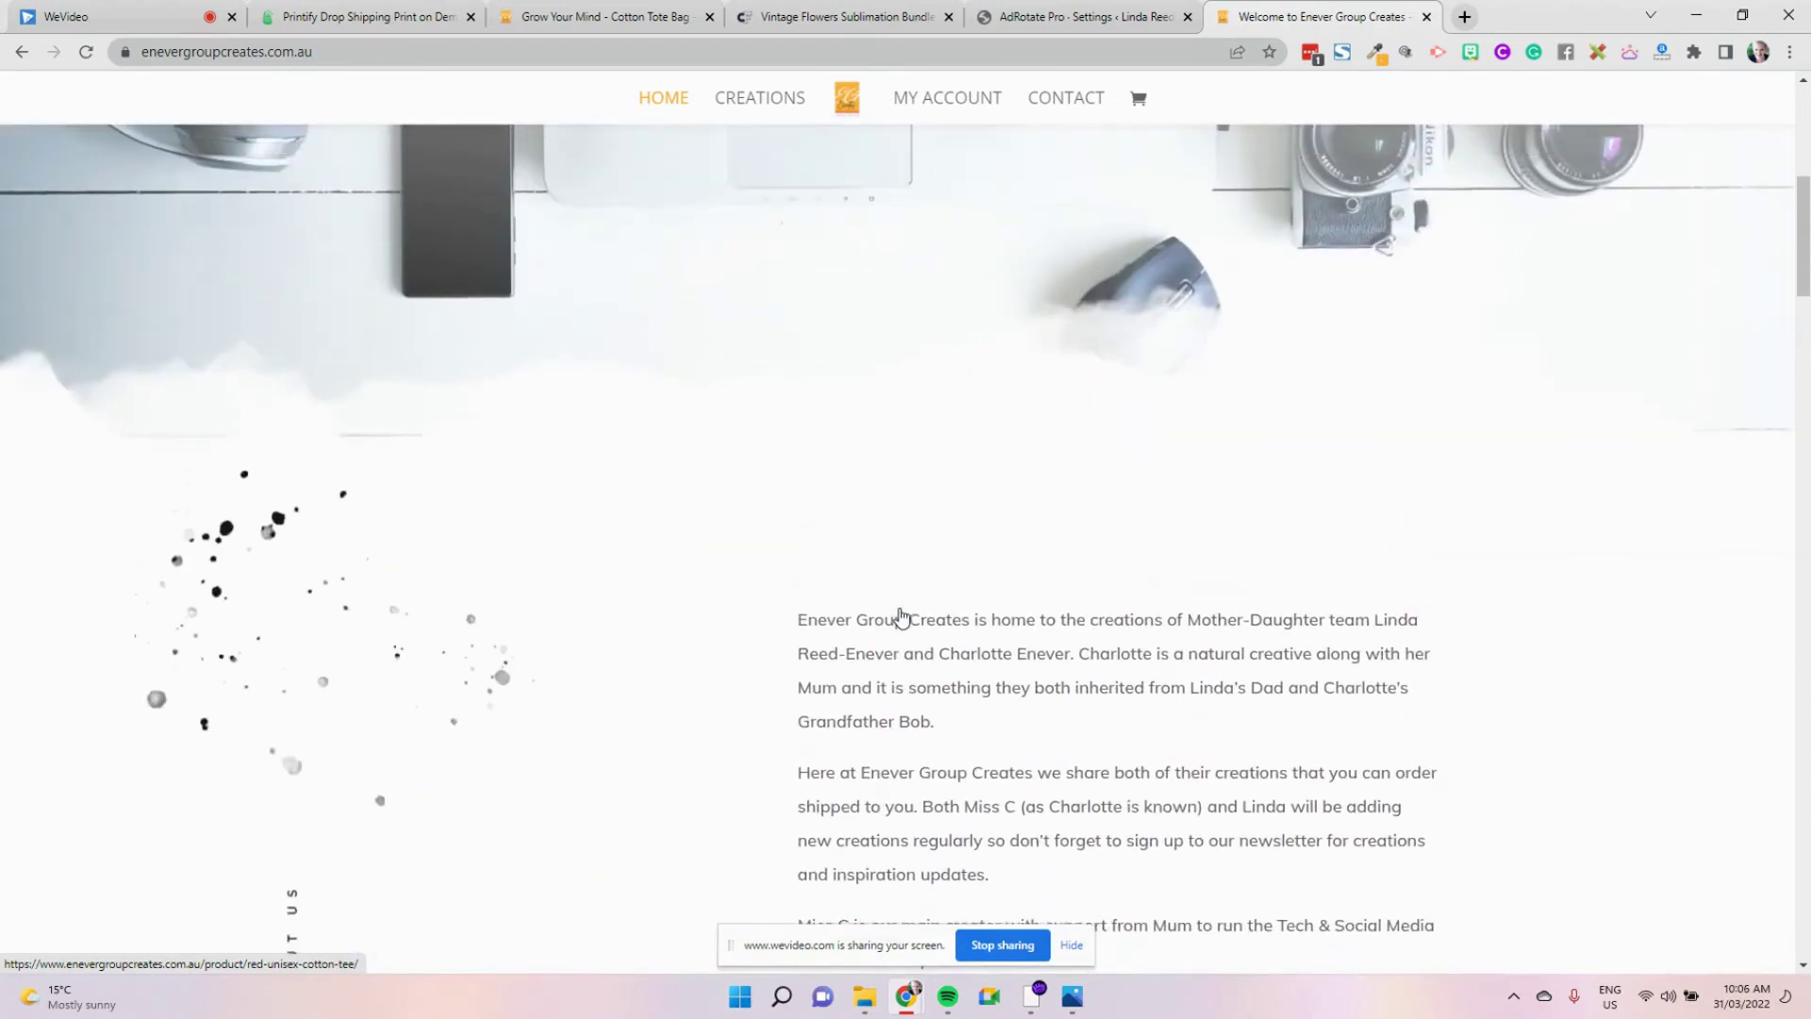
# Return to the tote bag's store page and review its description and related products
pyautogui.click(592, 21)
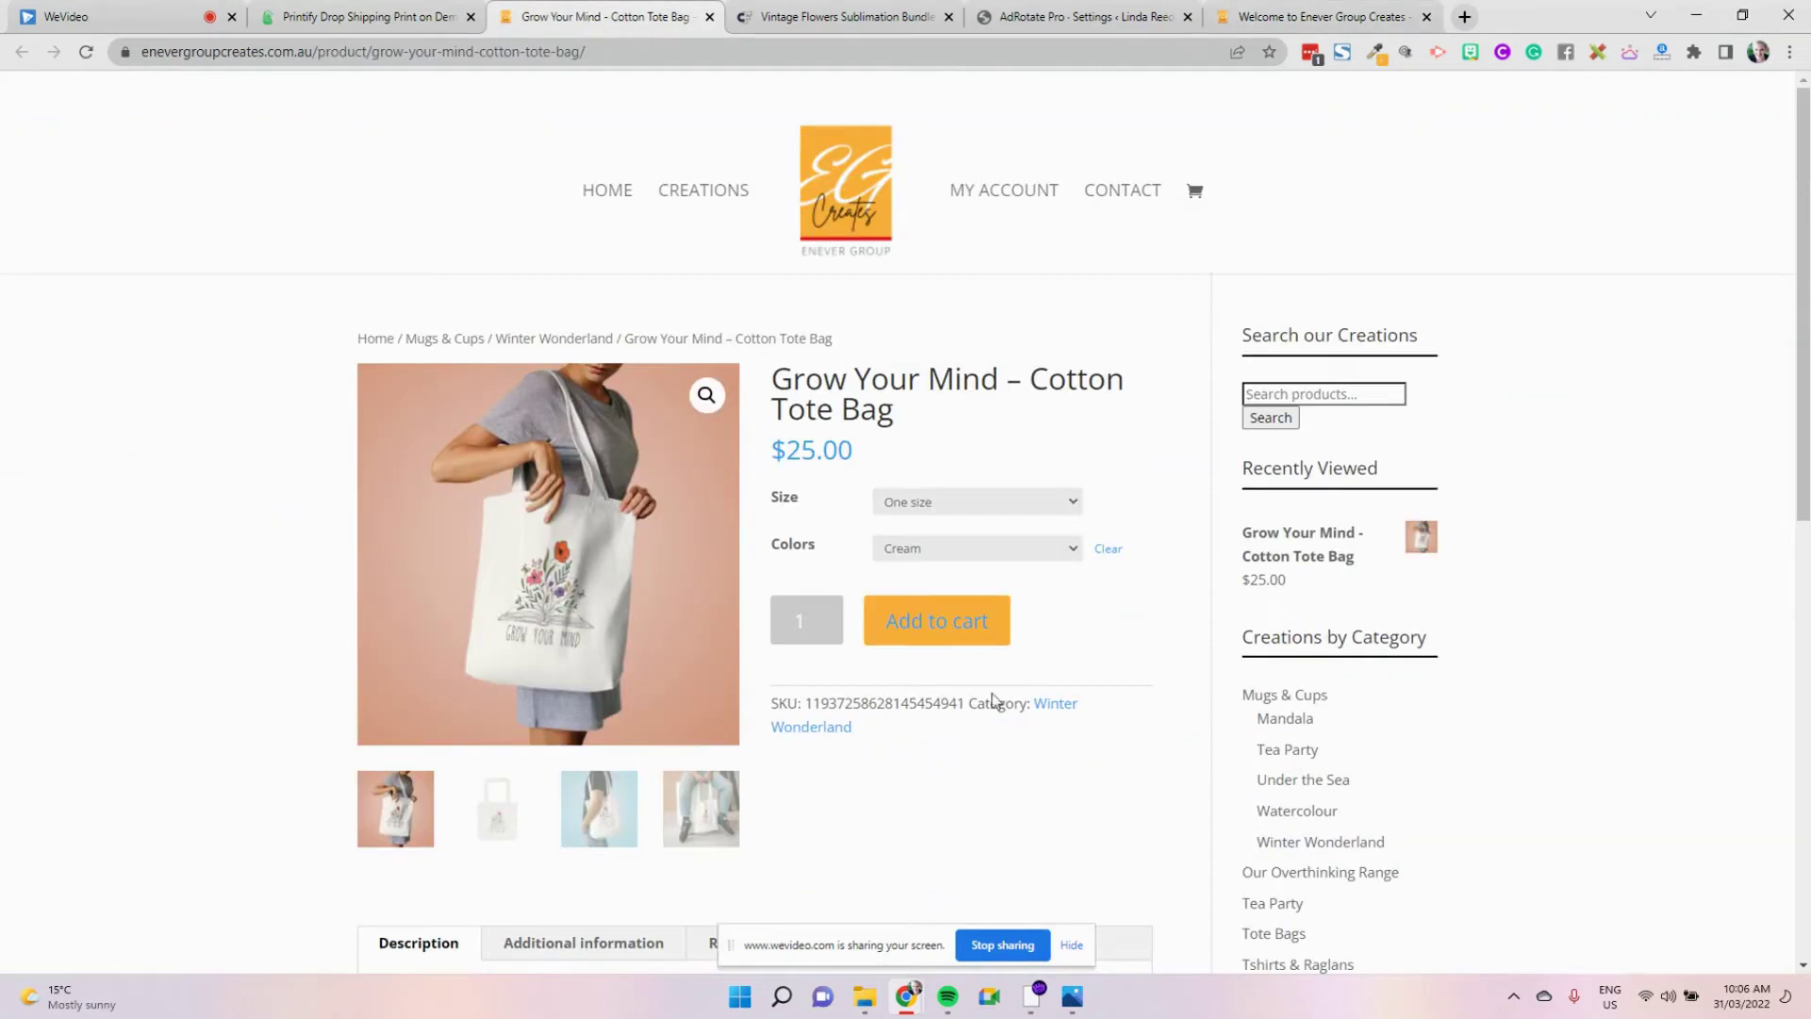
pyautogui.scroll(-9, 995, 707)
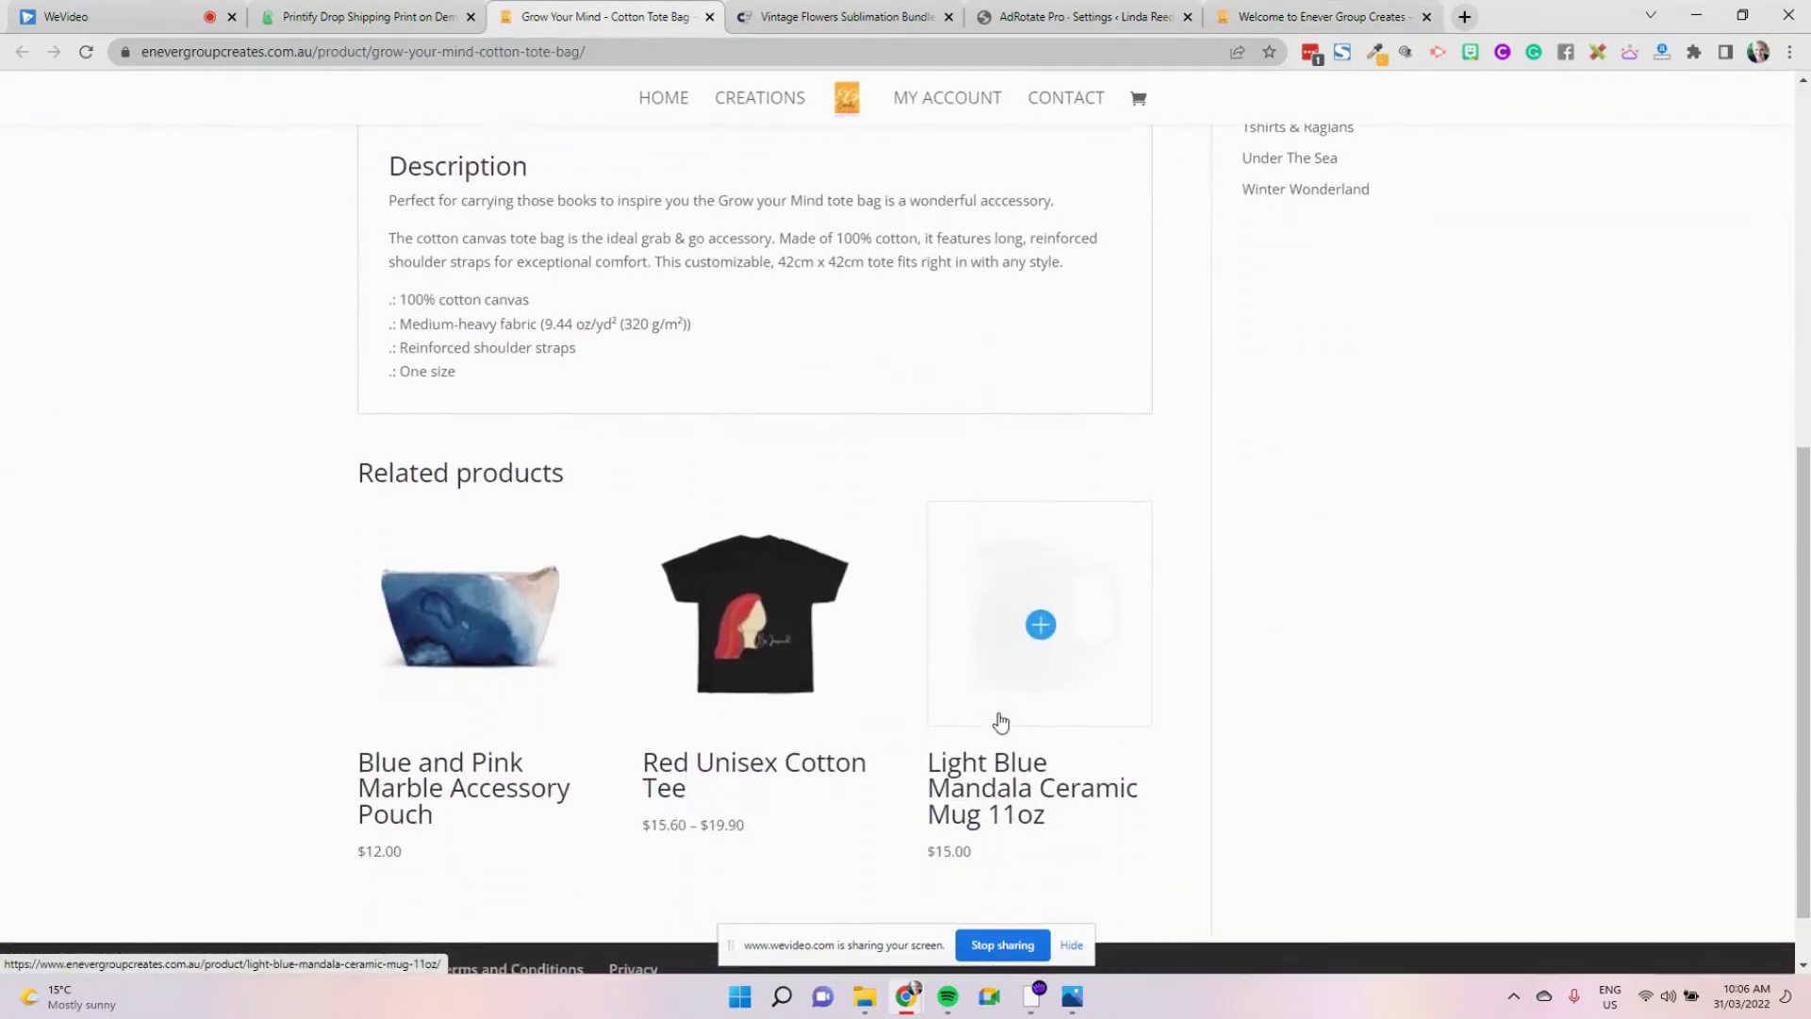
pyautogui.scroll(10, 971, 467)
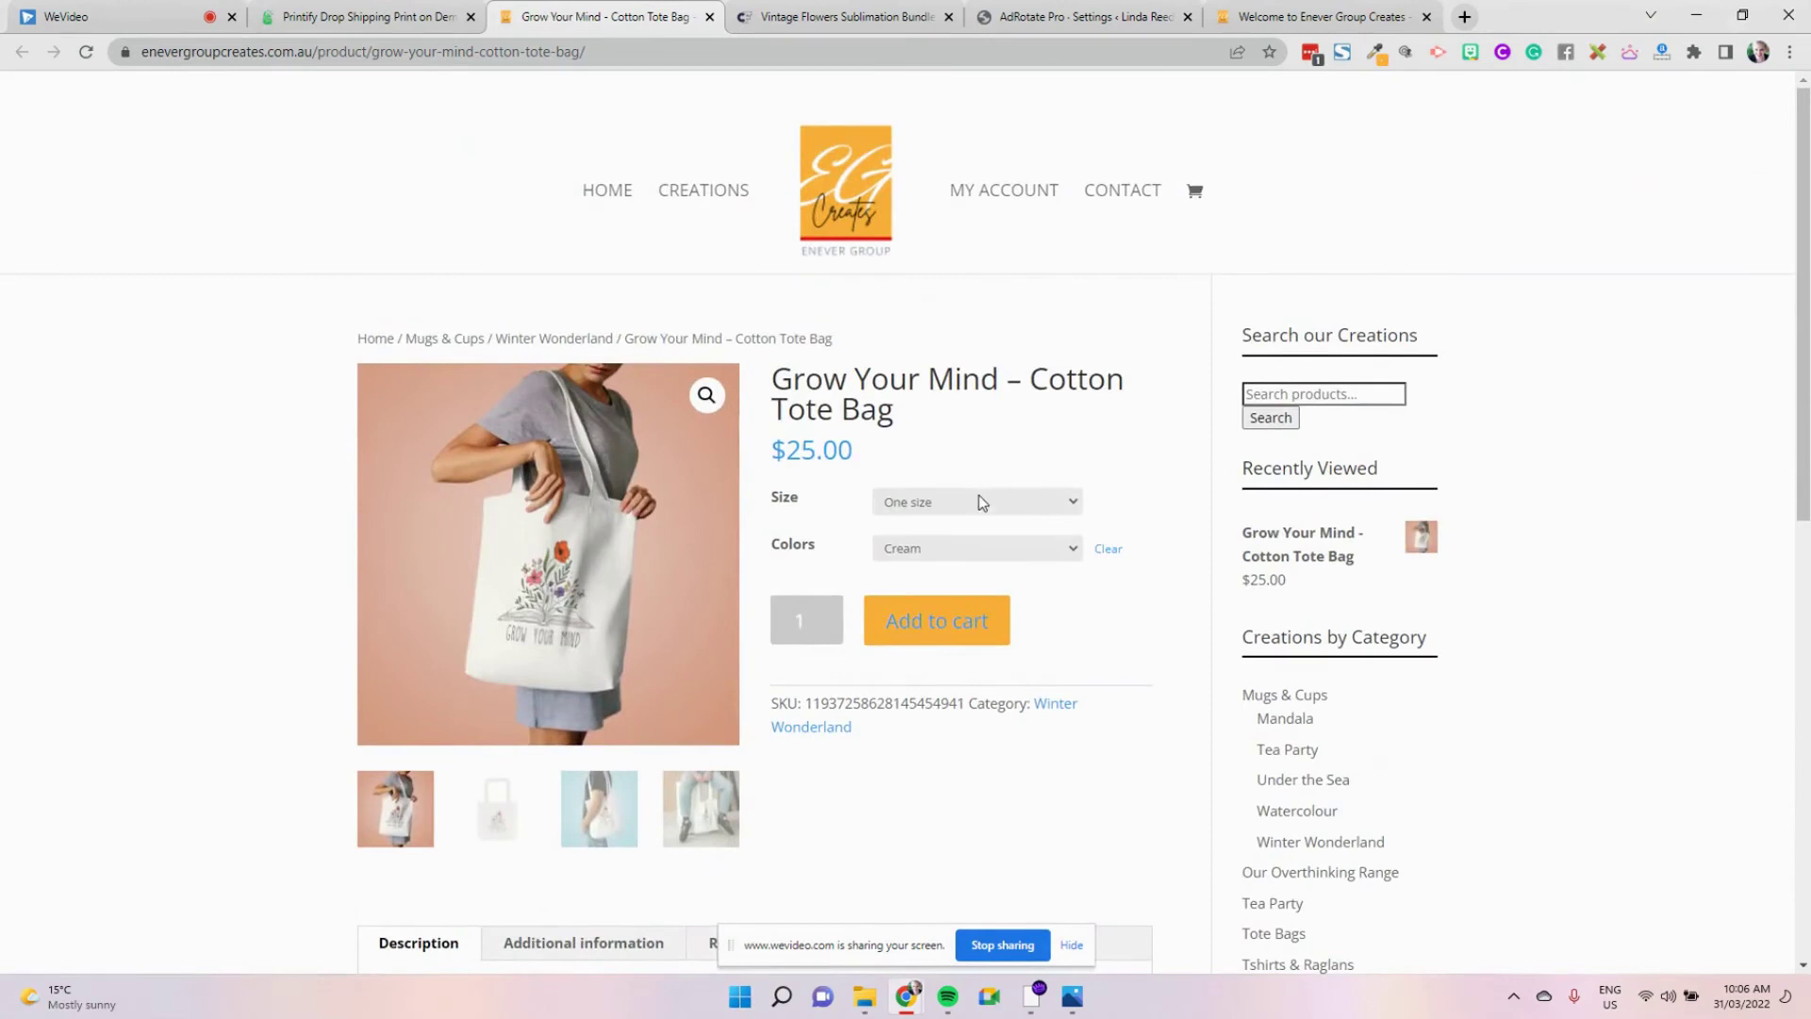
pyautogui.click(1071, 945)
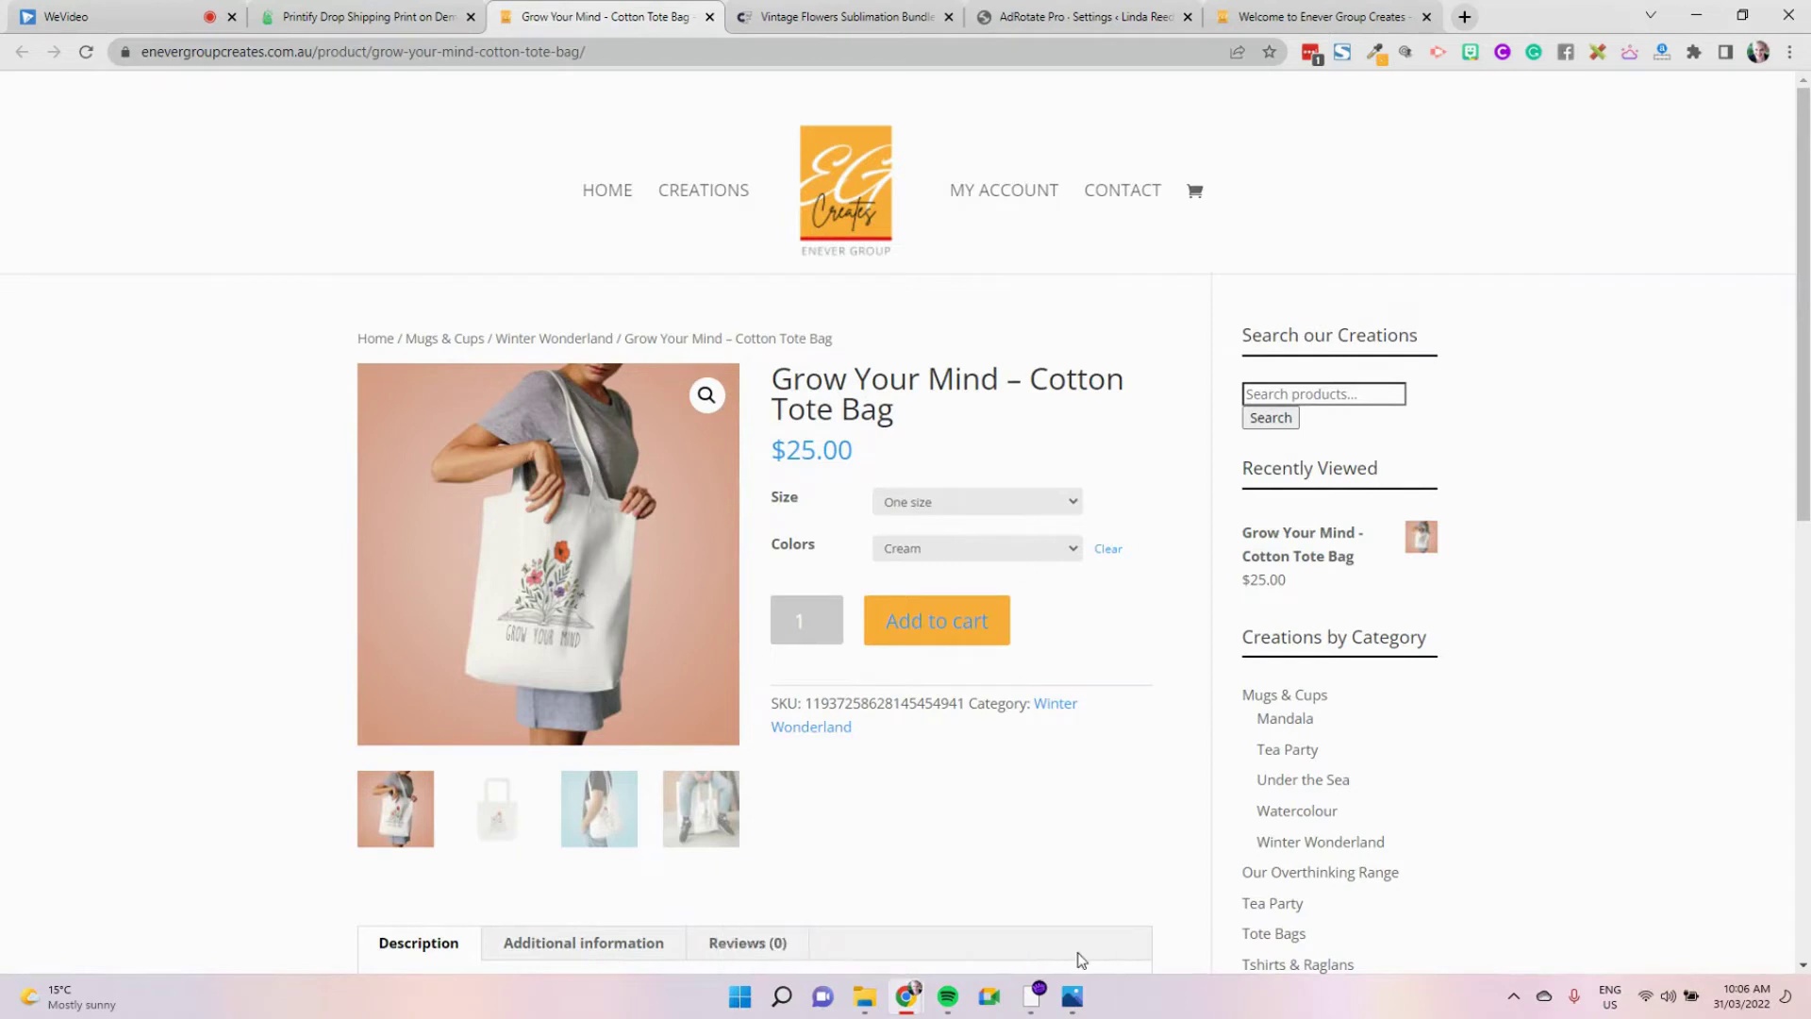
# Back in Printify, copy the Grow Your Mind - Cotton Tote Bag to the Enever Group Creates eBay store
pyautogui.hotkey('ctrl', 'shift', 'Tab')
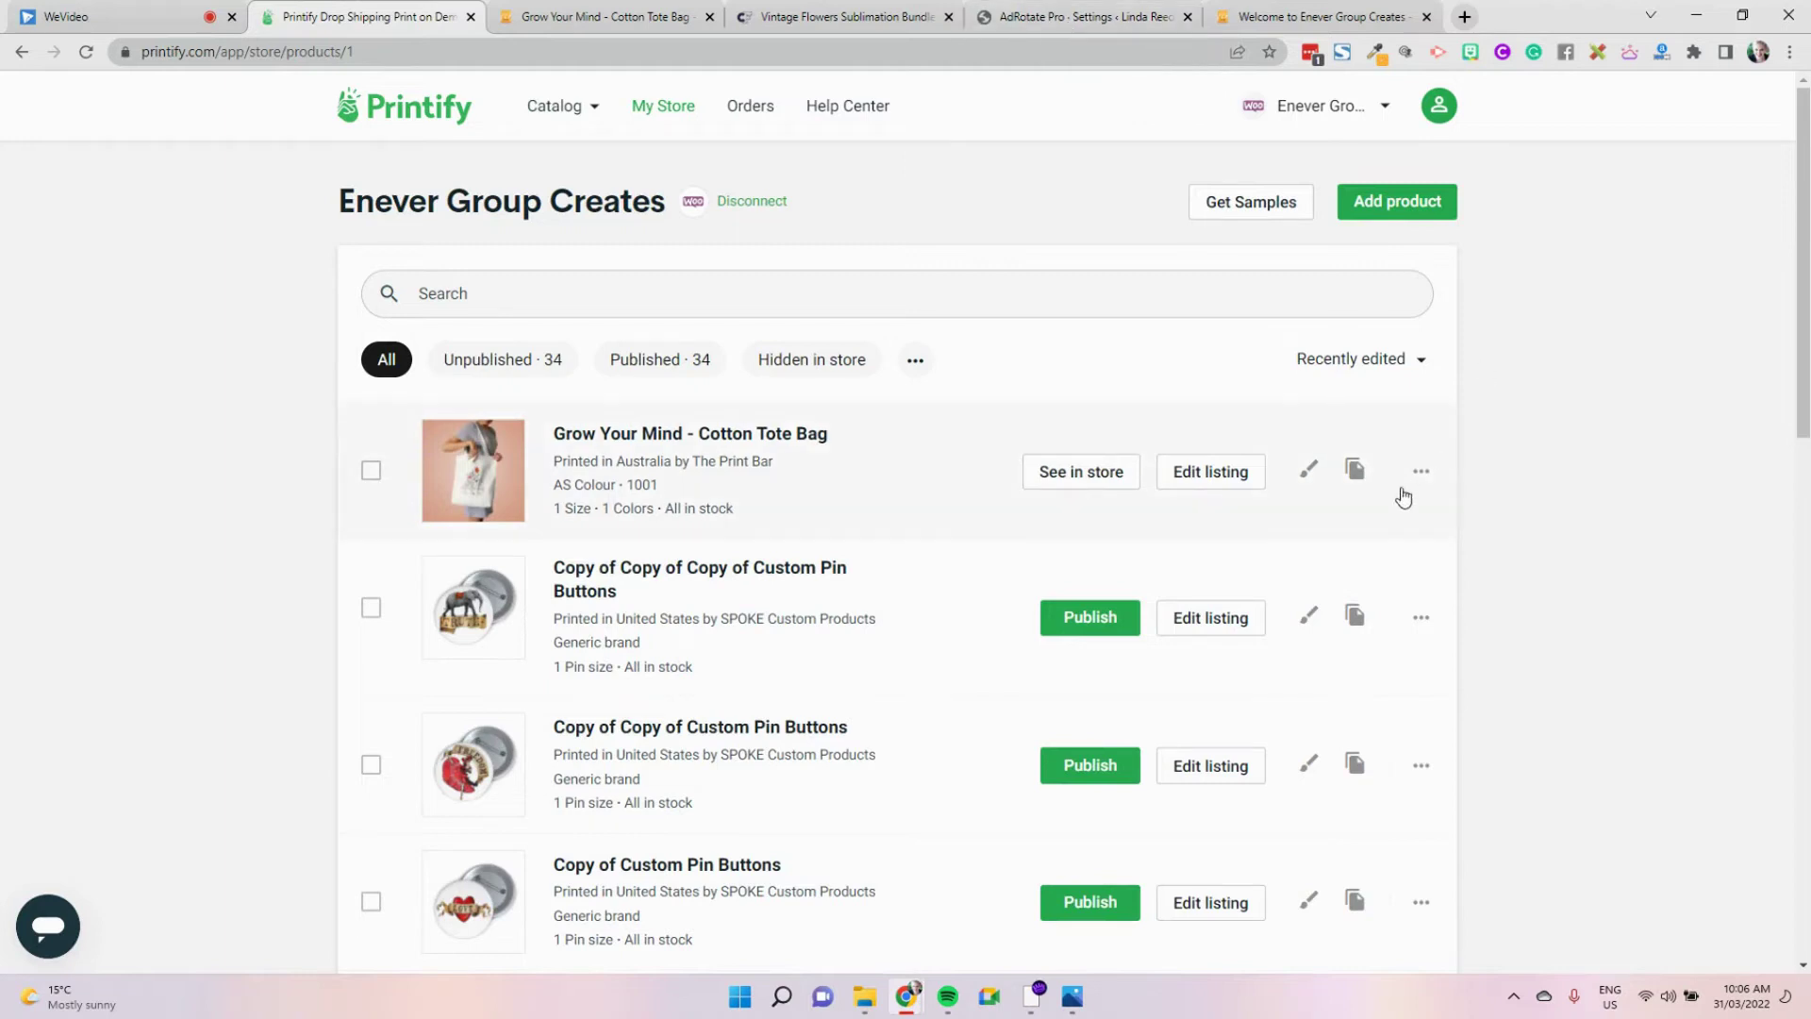
pyautogui.click(1421, 474)
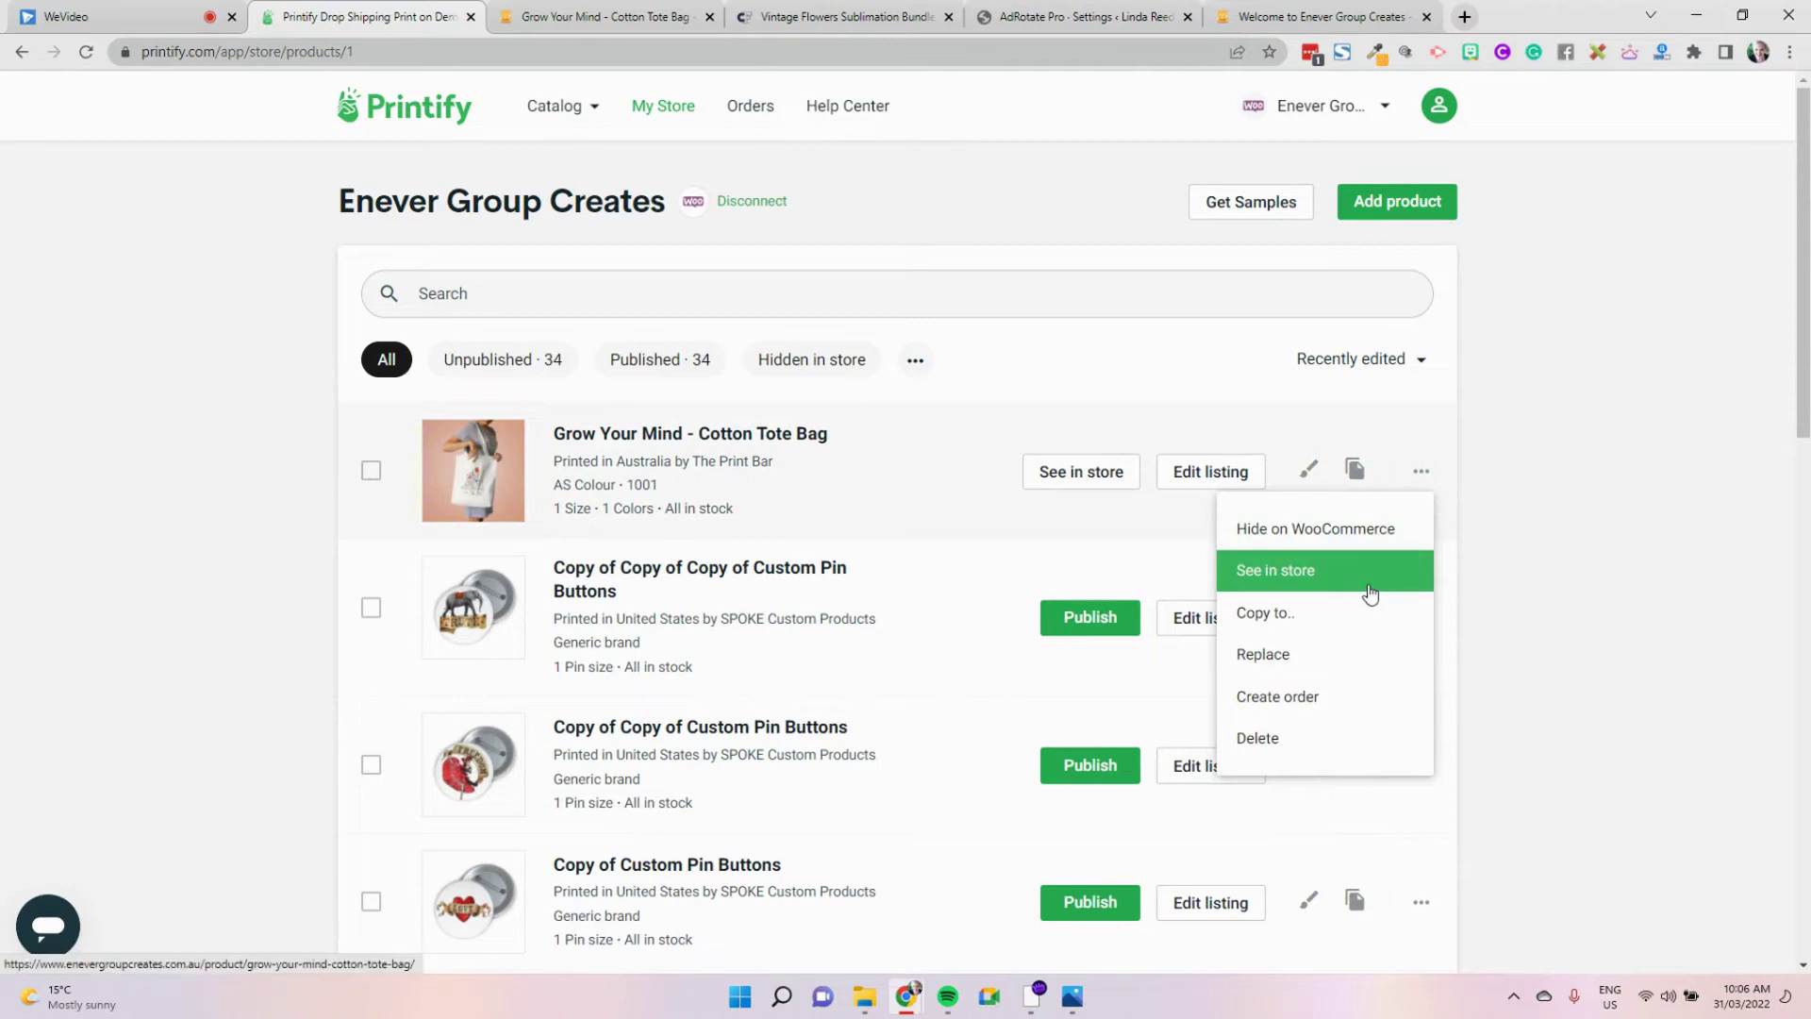
pyautogui.click(1350, 612)
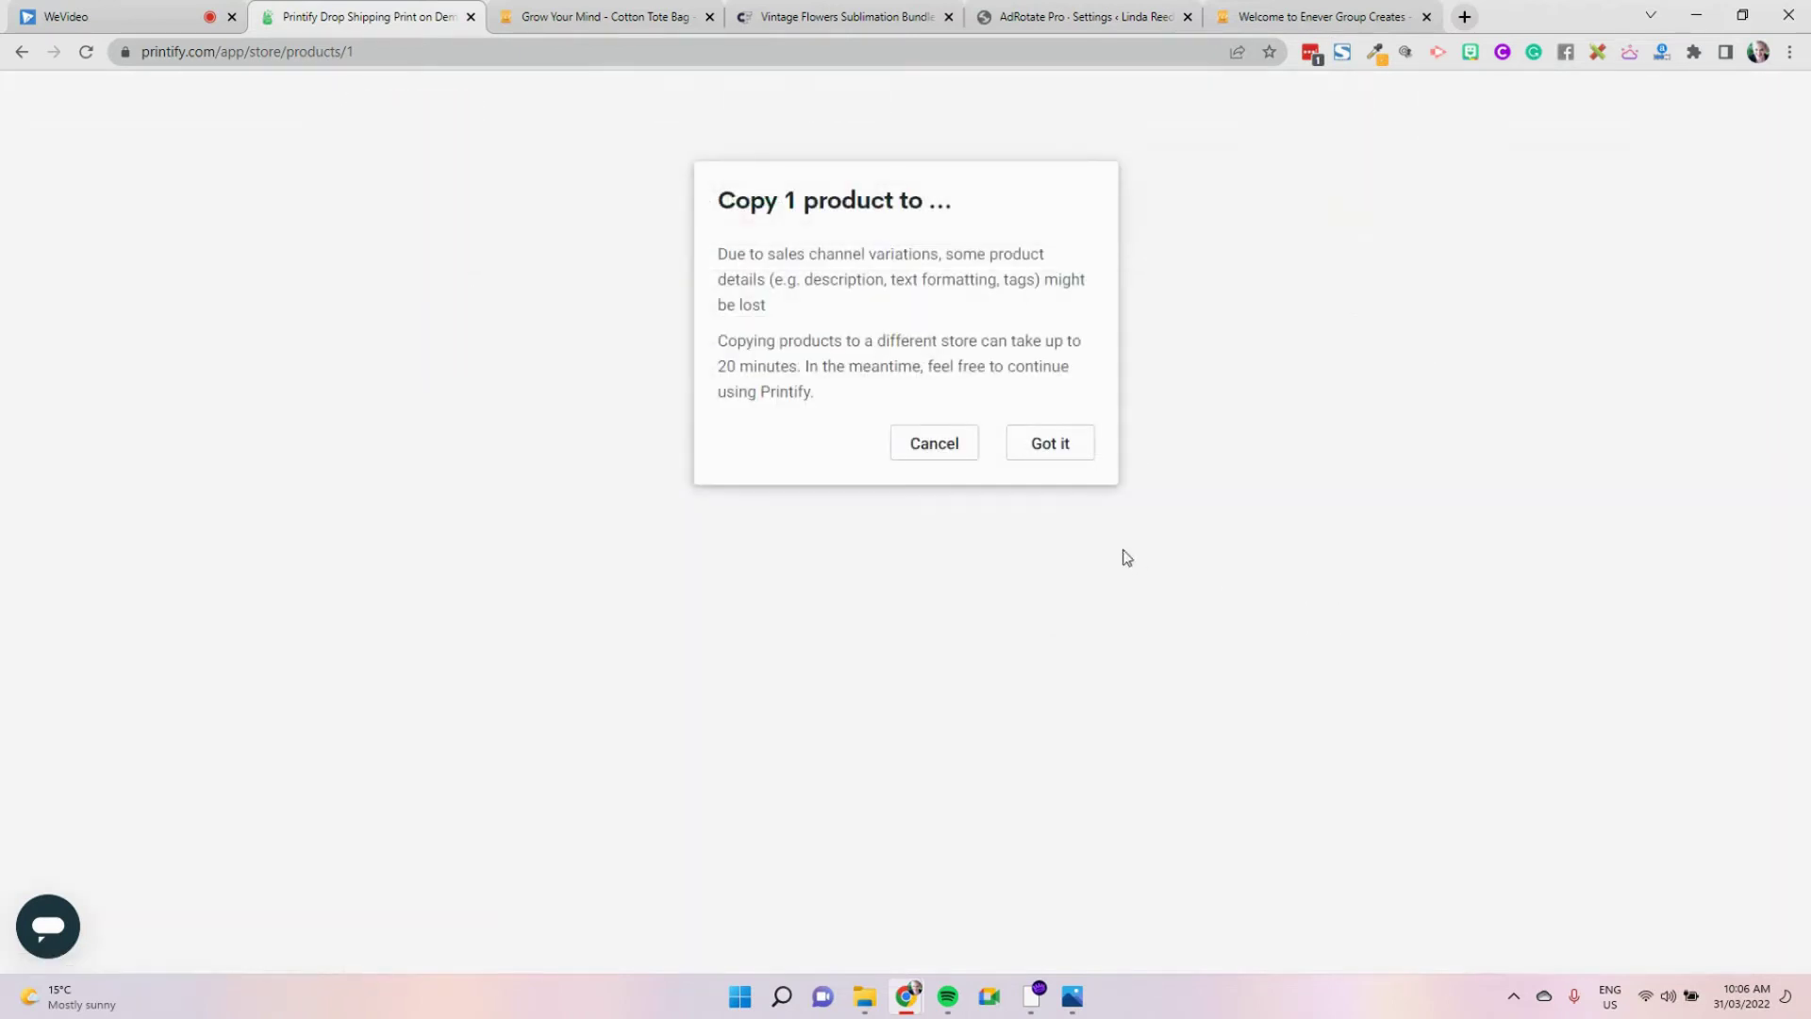
pyautogui.click(1059, 460)
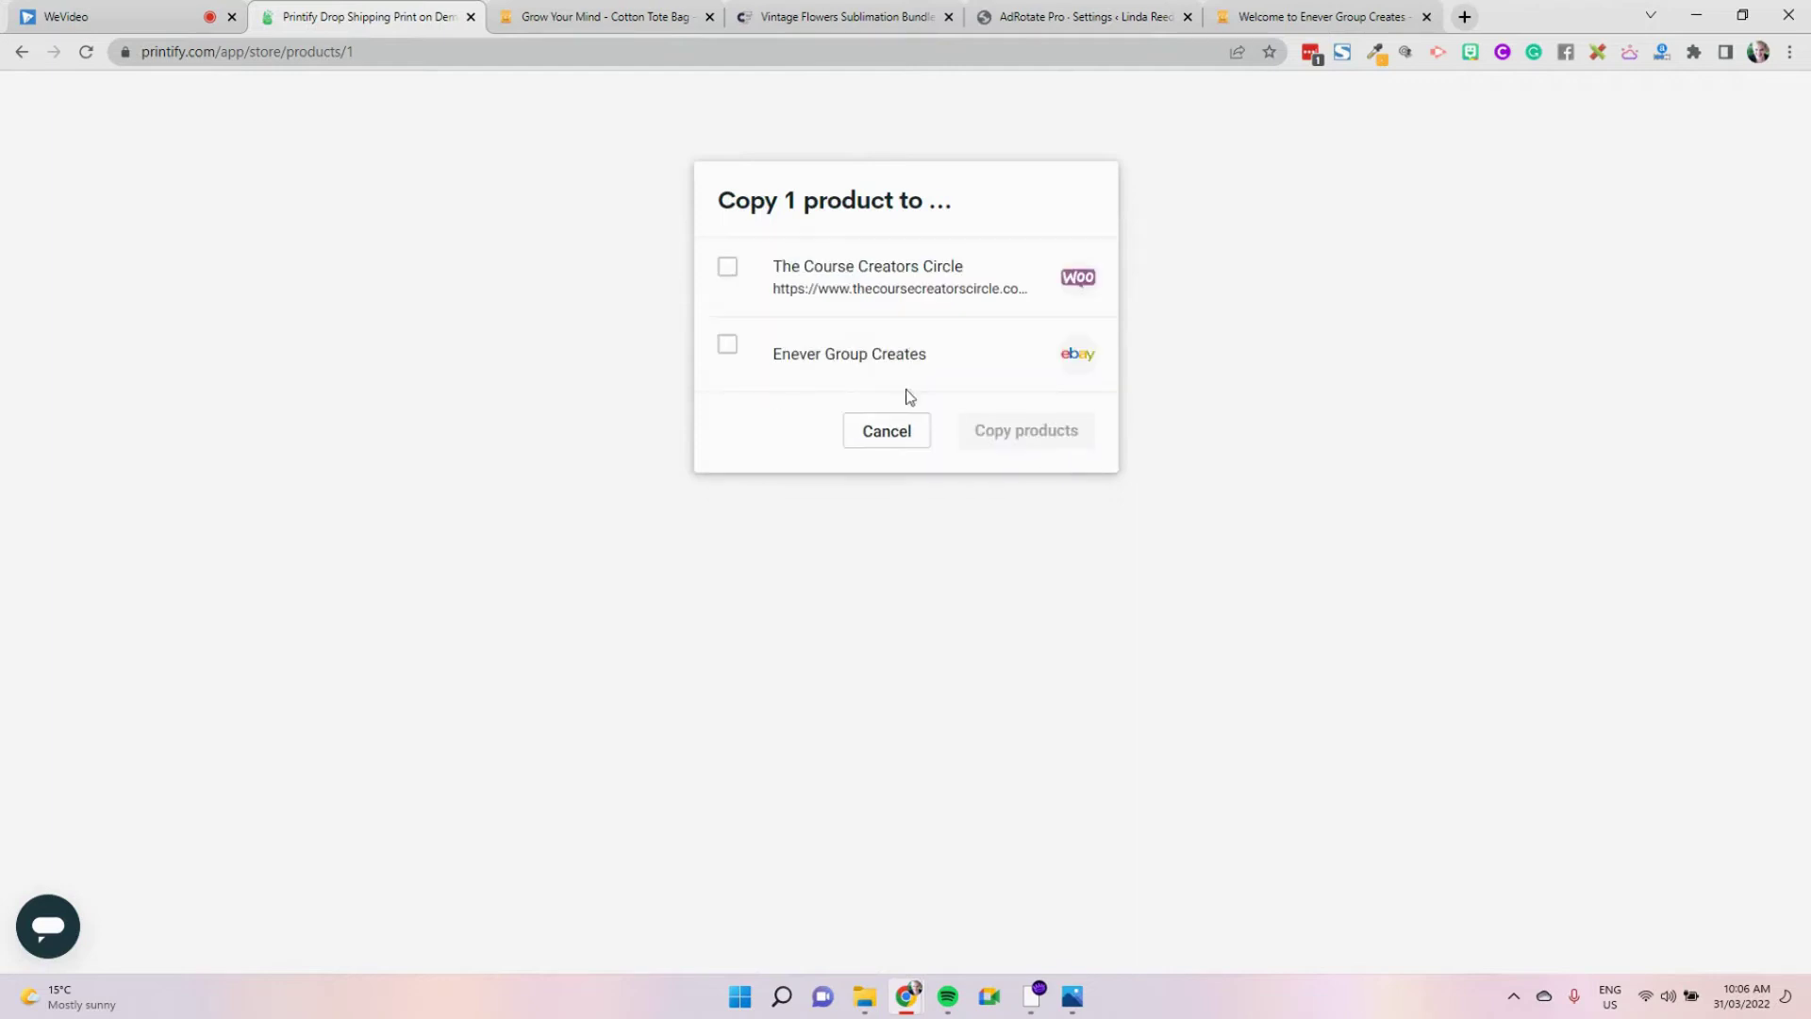
pyautogui.click(726, 346)
pyautogui.click(980, 434)
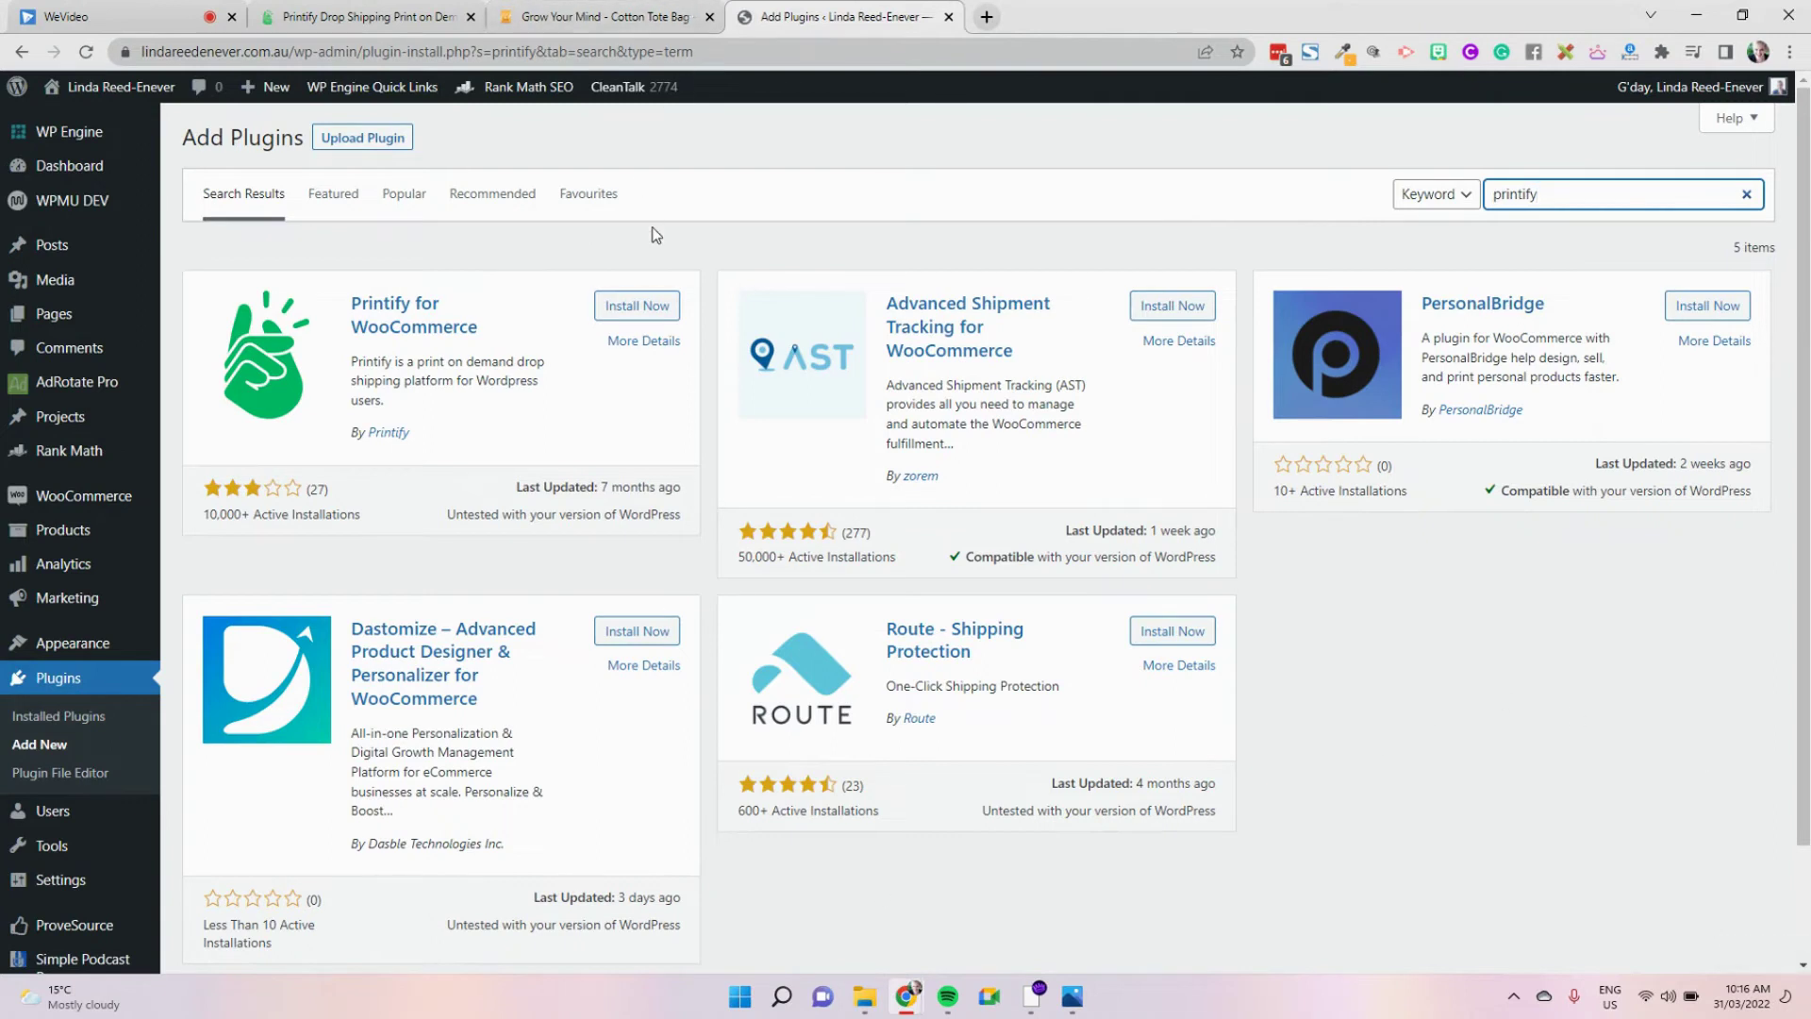
# Install and activate the Printify for WooCommerce plugin on the WordPress site
pyautogui.click(641, 307)
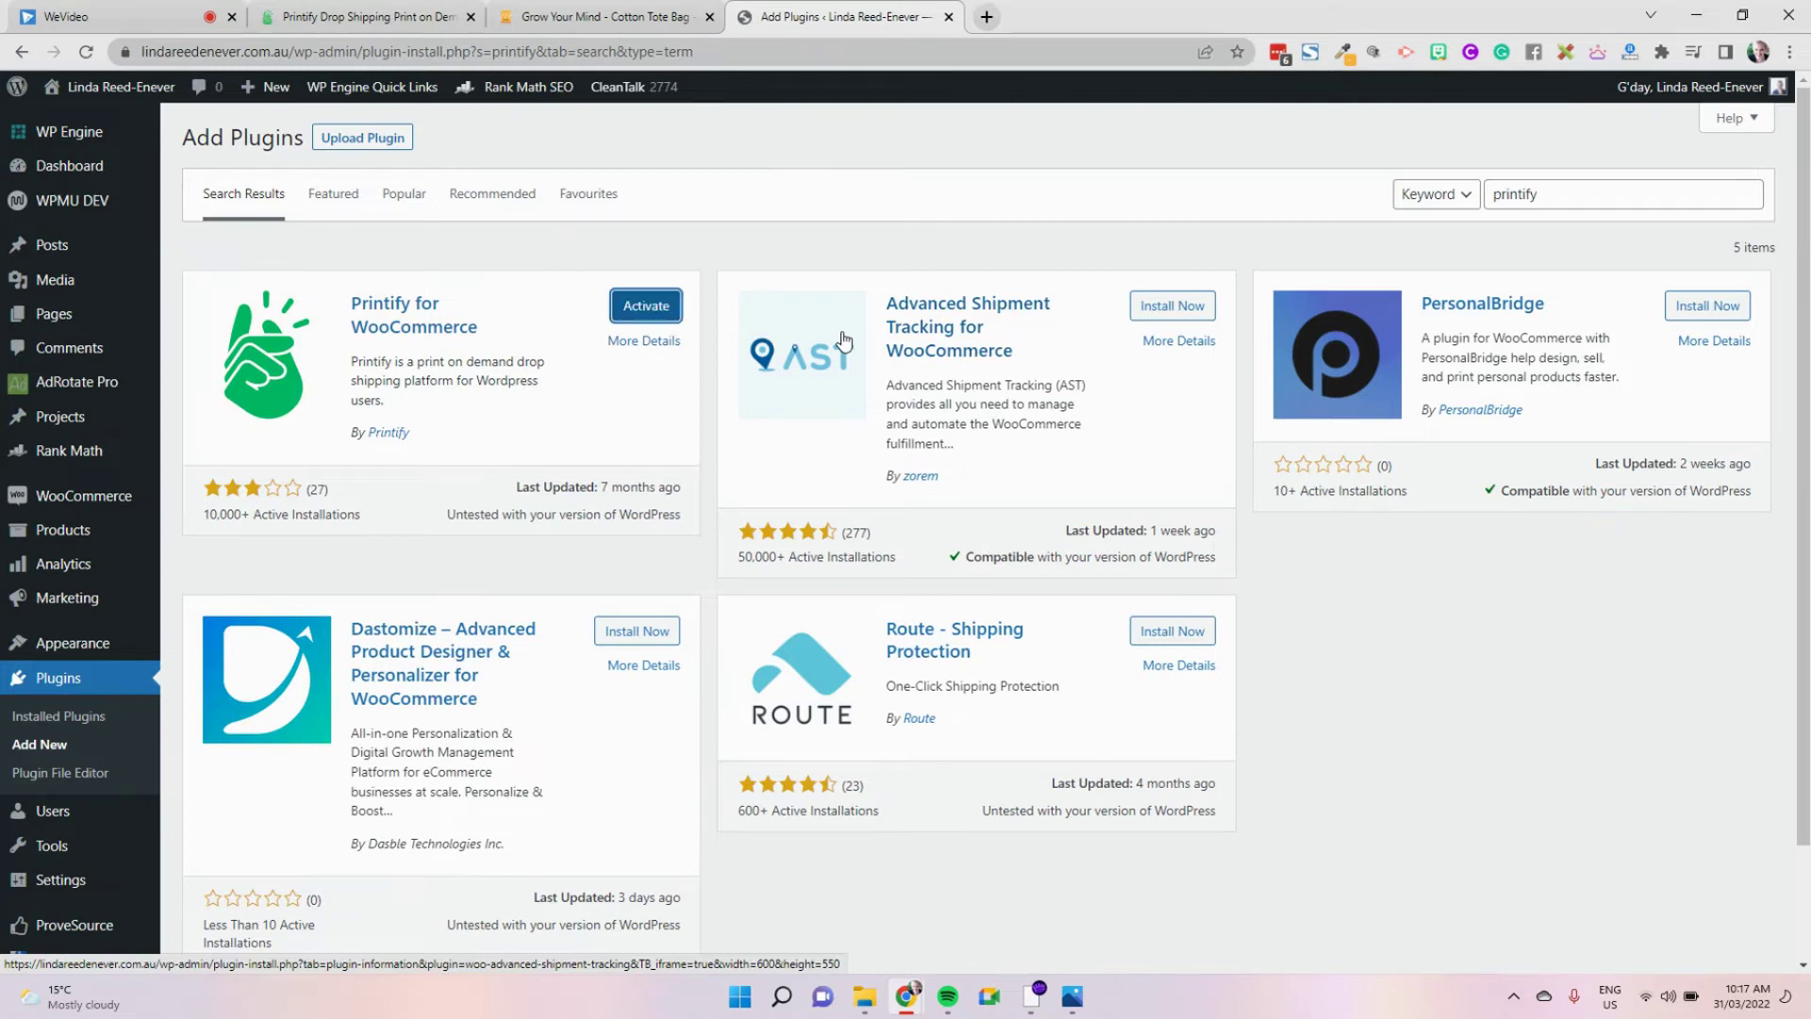
pyautogui.click(653, 300)
# In Printify, add a new store, look through the available platforms and choose to connect WooCommerce
pyautogui.click(358, 16)
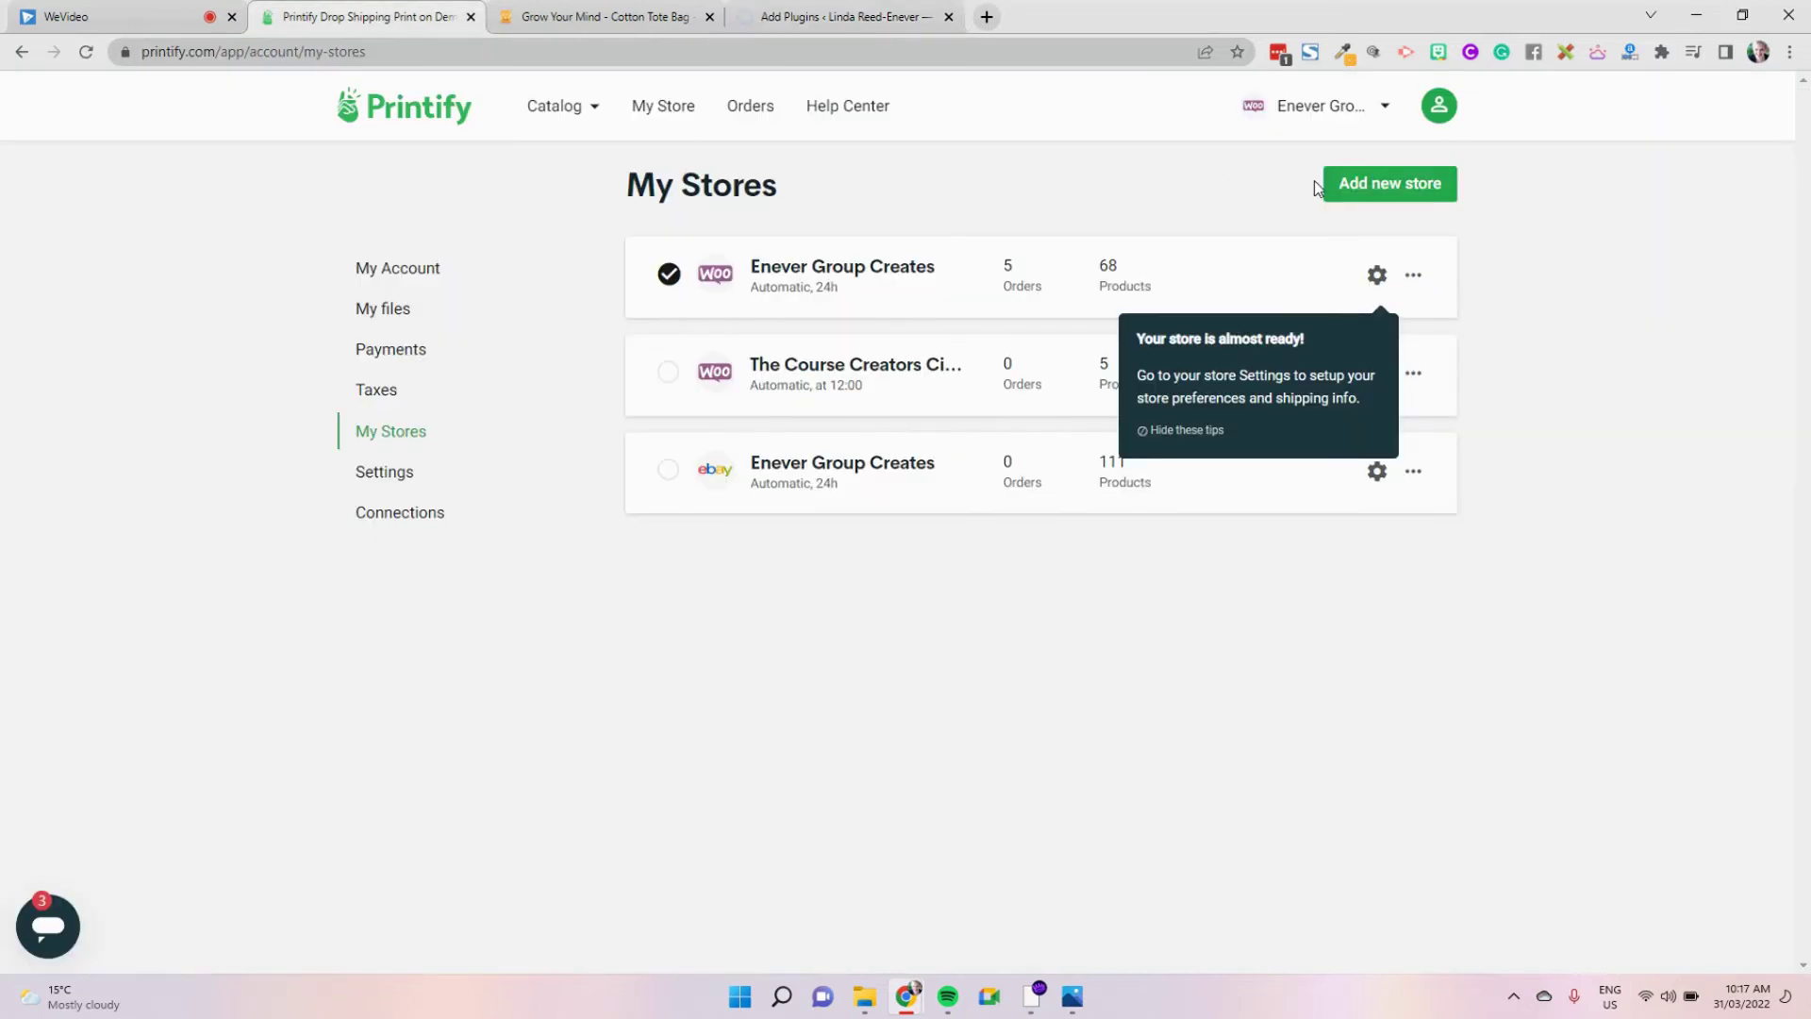
pyautogui.click(1387, 183)
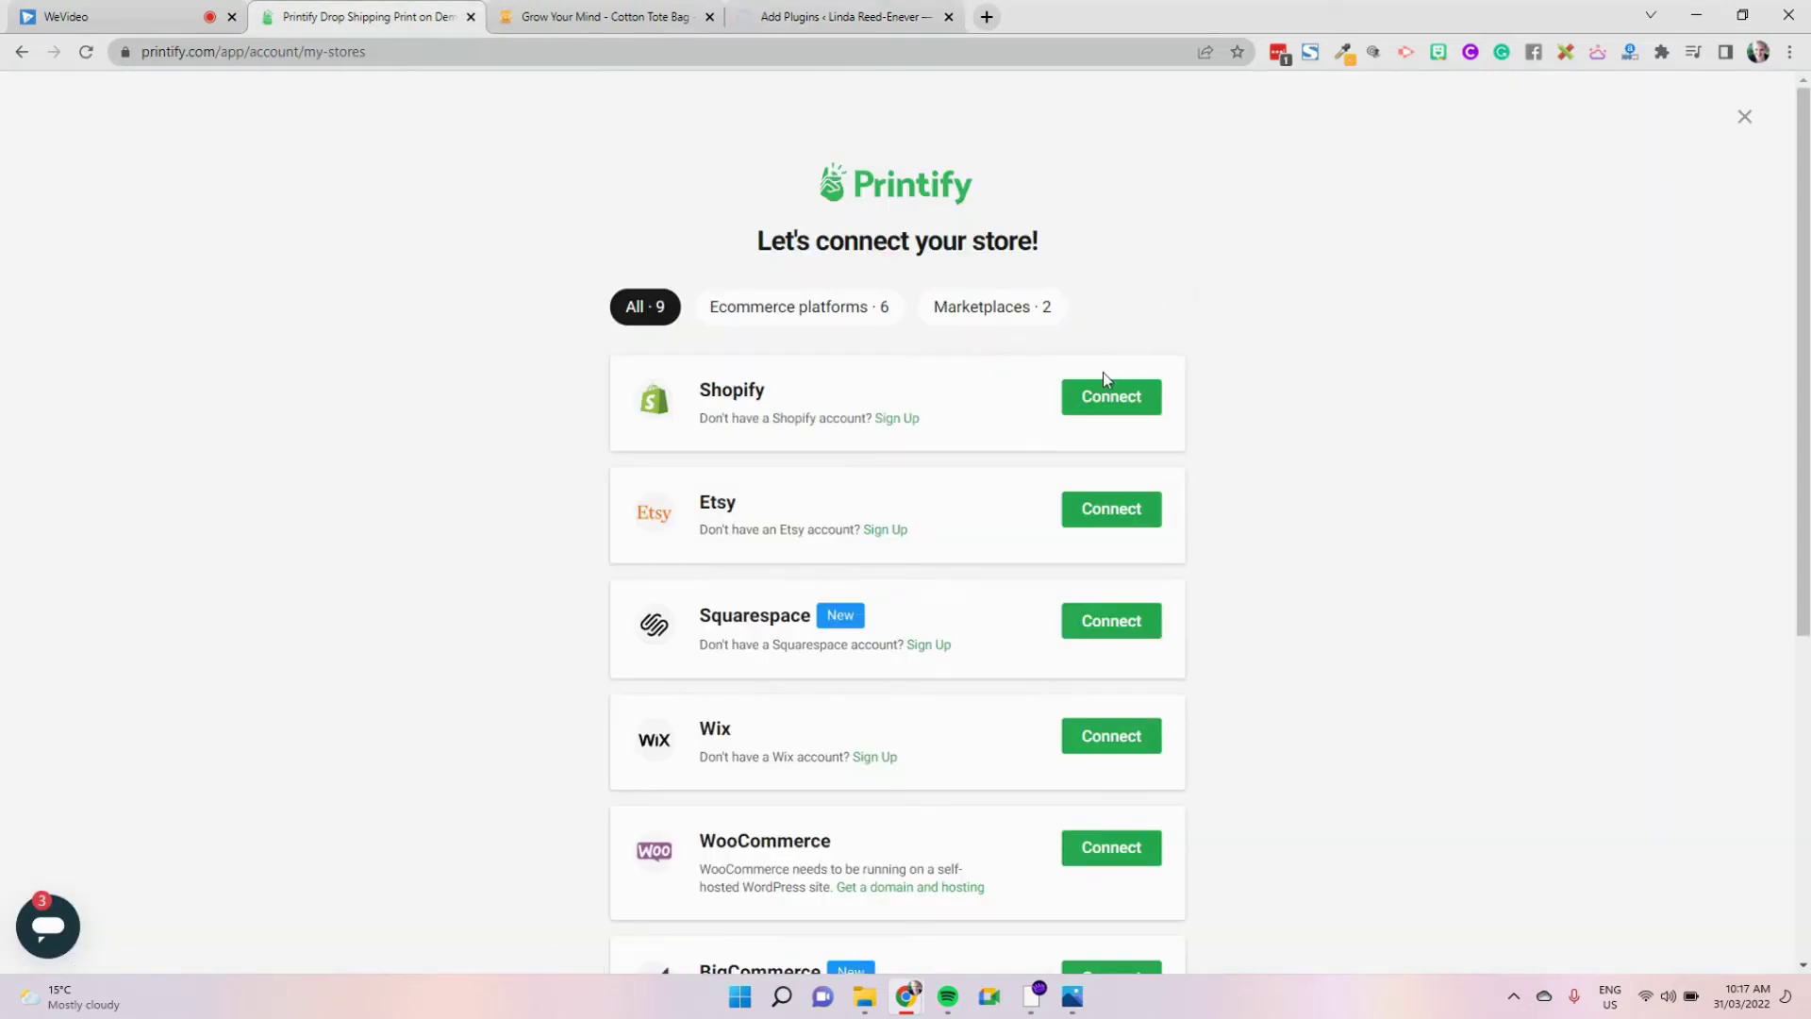
pyautogui.scroll(-3, 1114, 280)
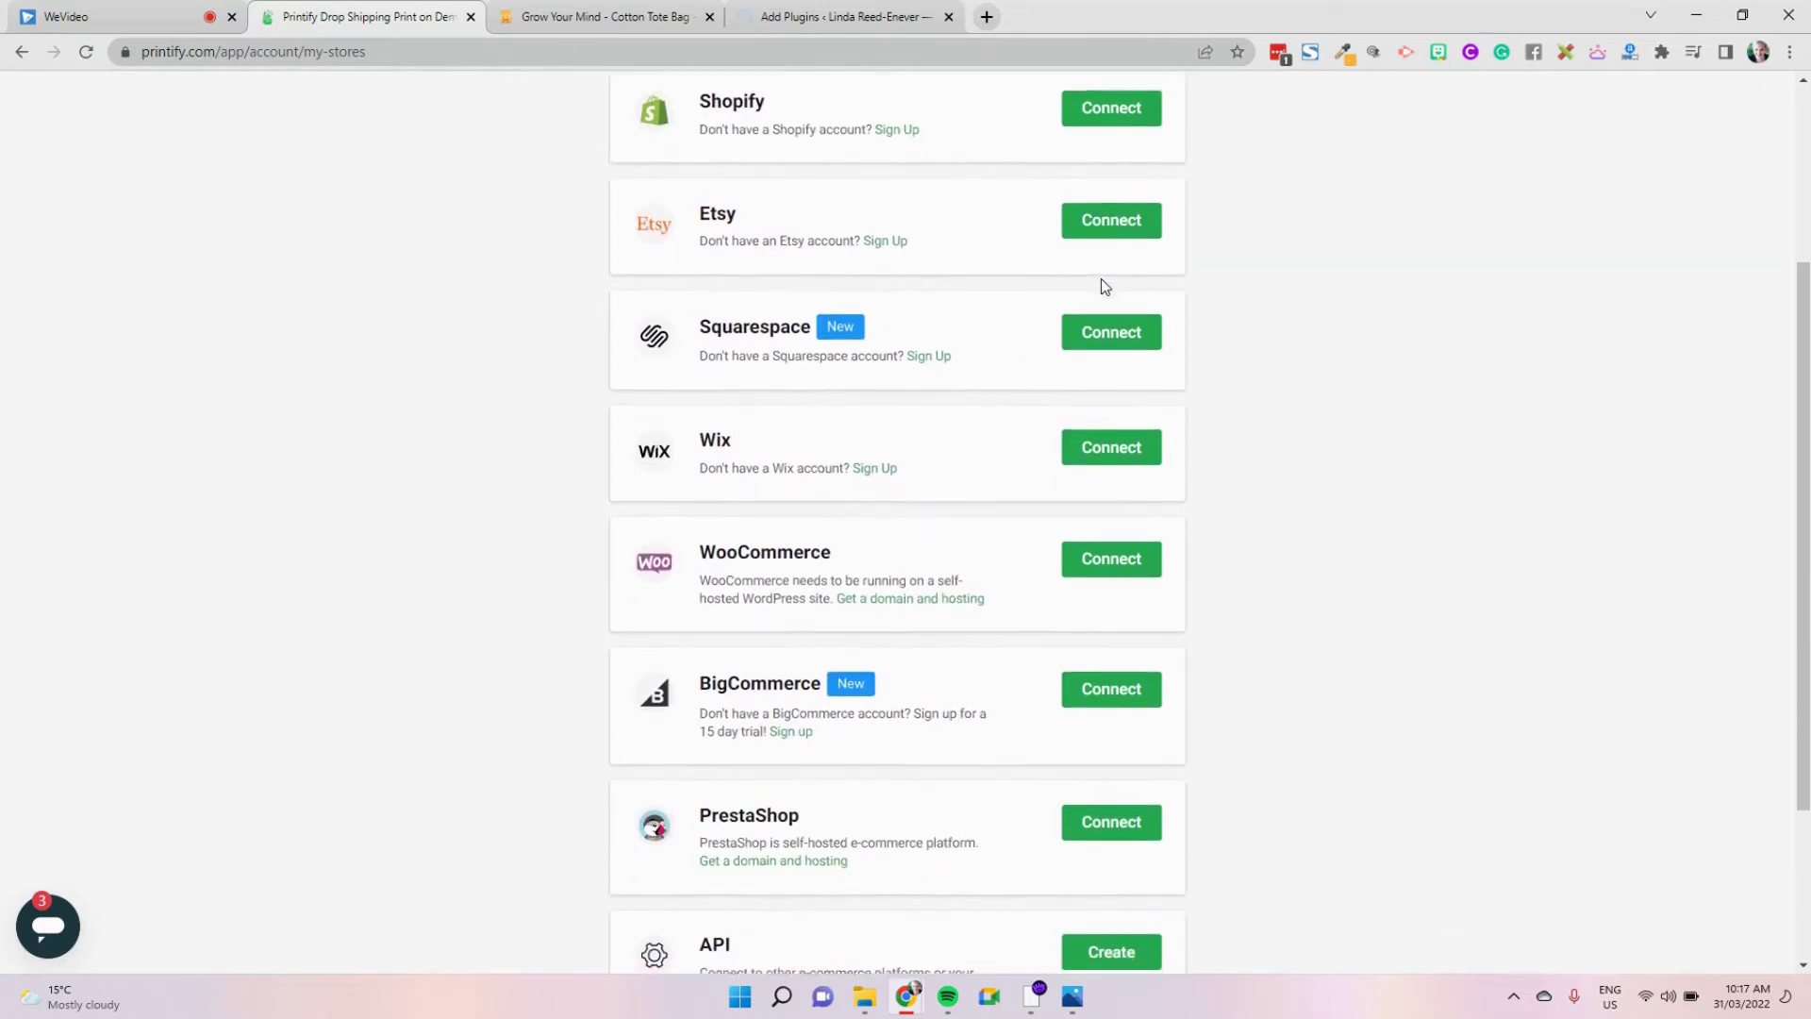
pyautogui.scroll(-3, 1101, 279)
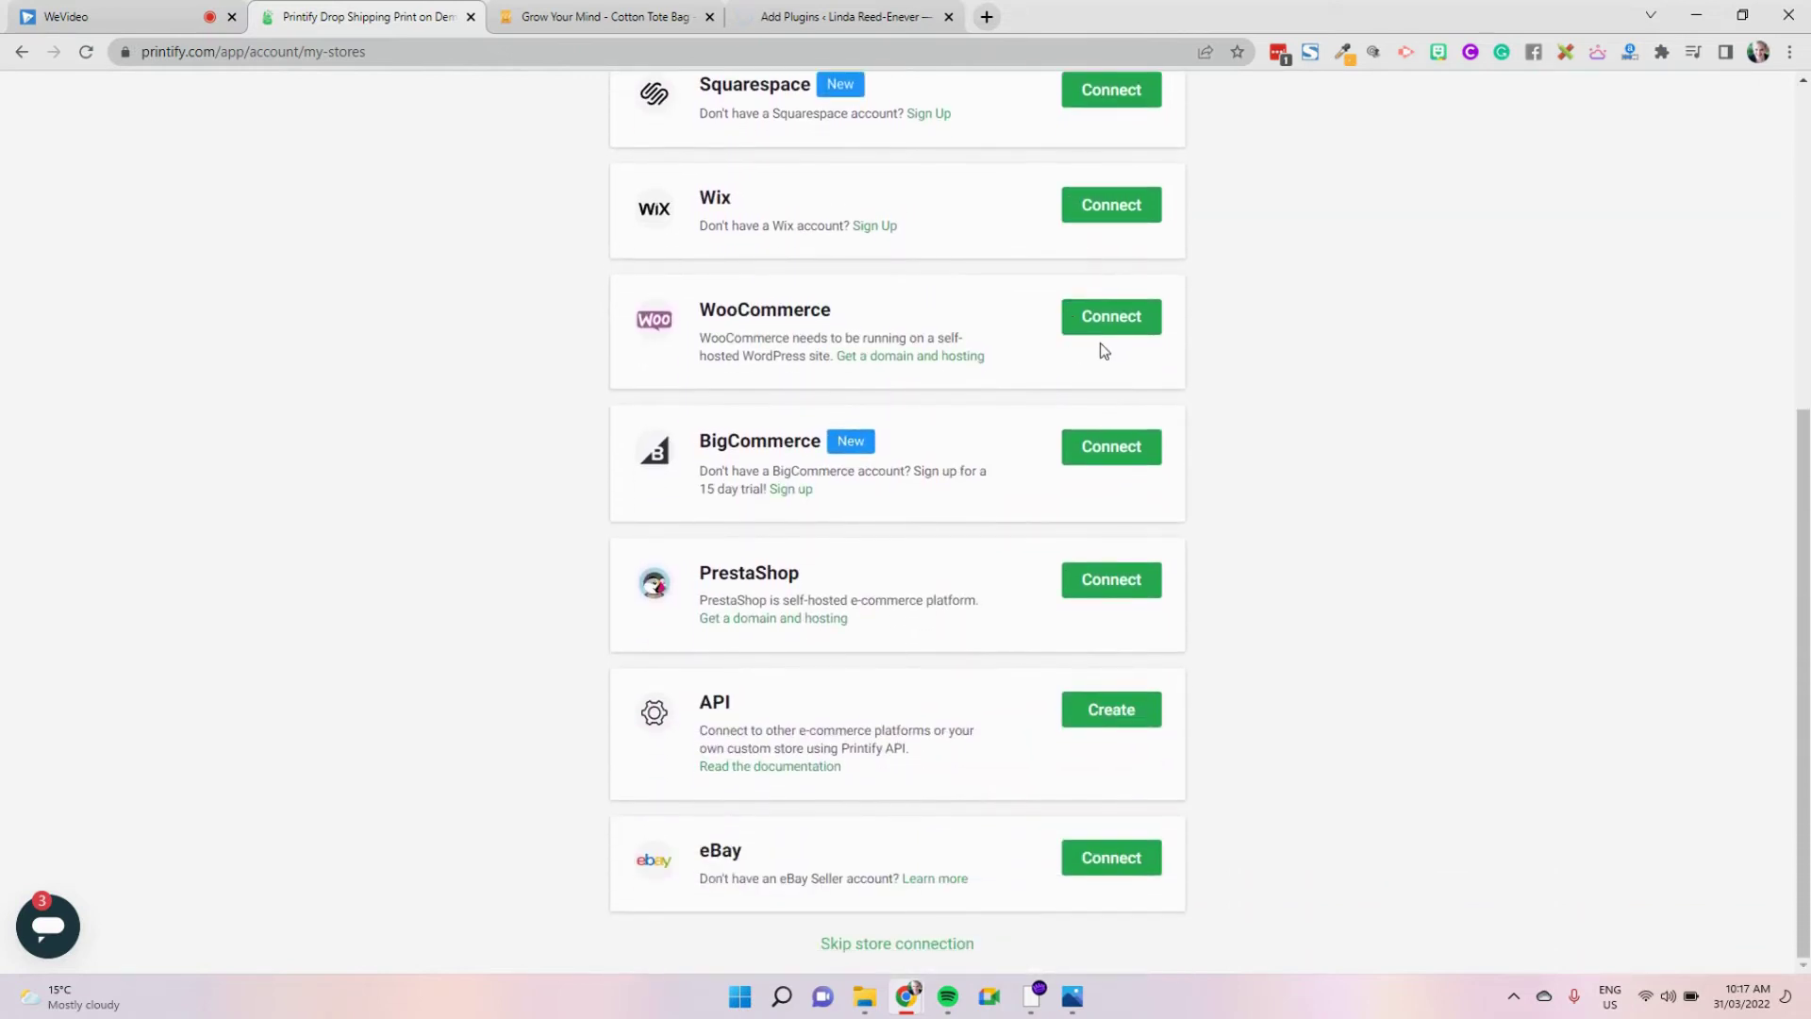
pyautogui.scroll(3, 1111, 660)
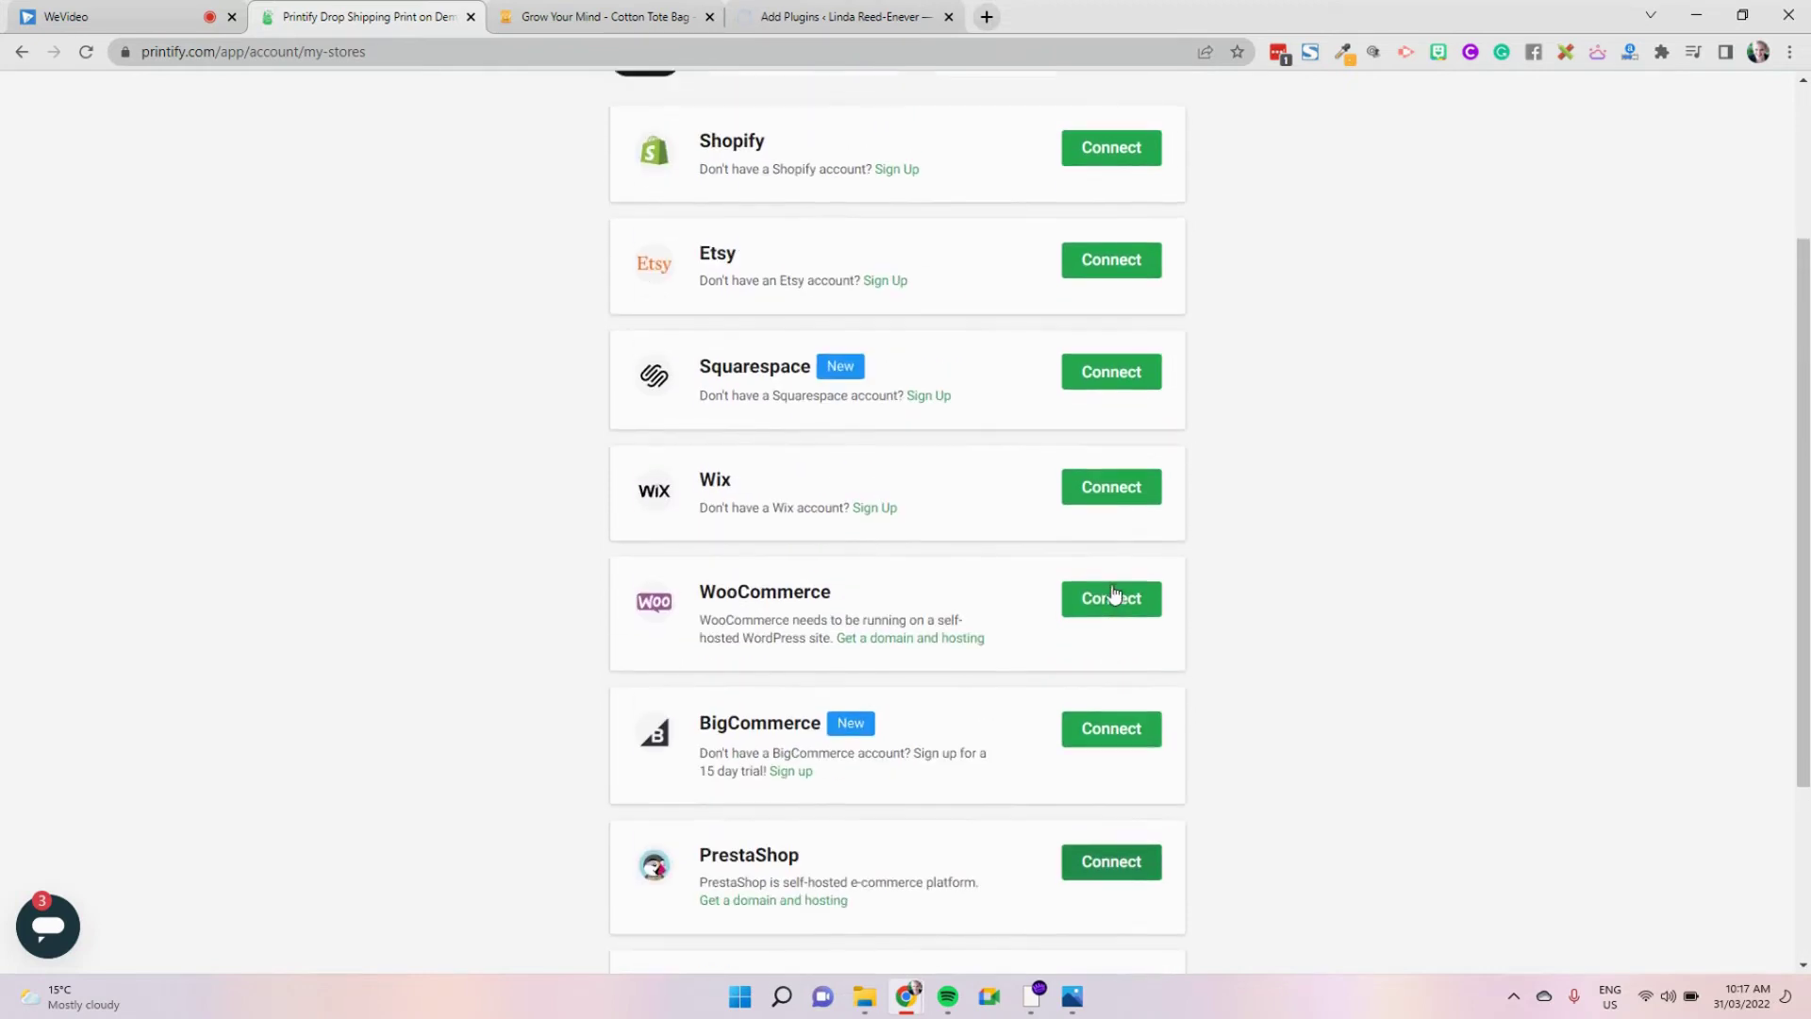
pyautogui.scroll(2, 1107, 562)
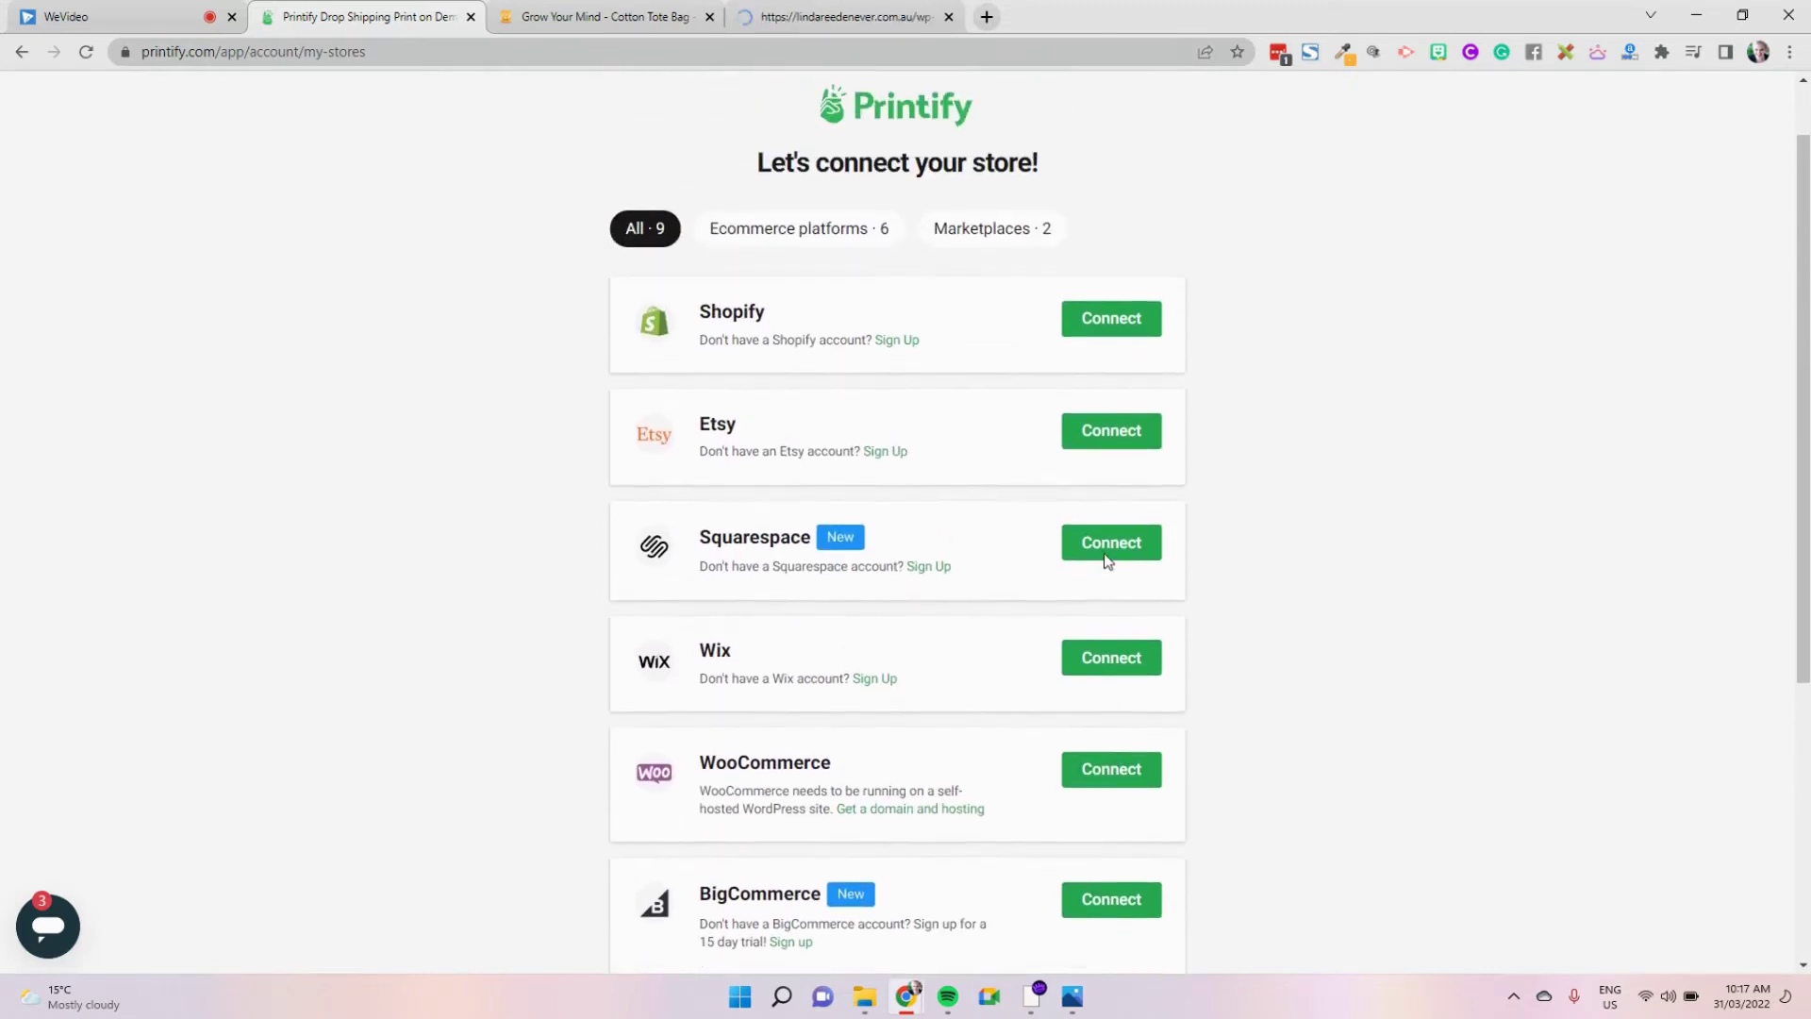
pyautogui.click(1113, 782)
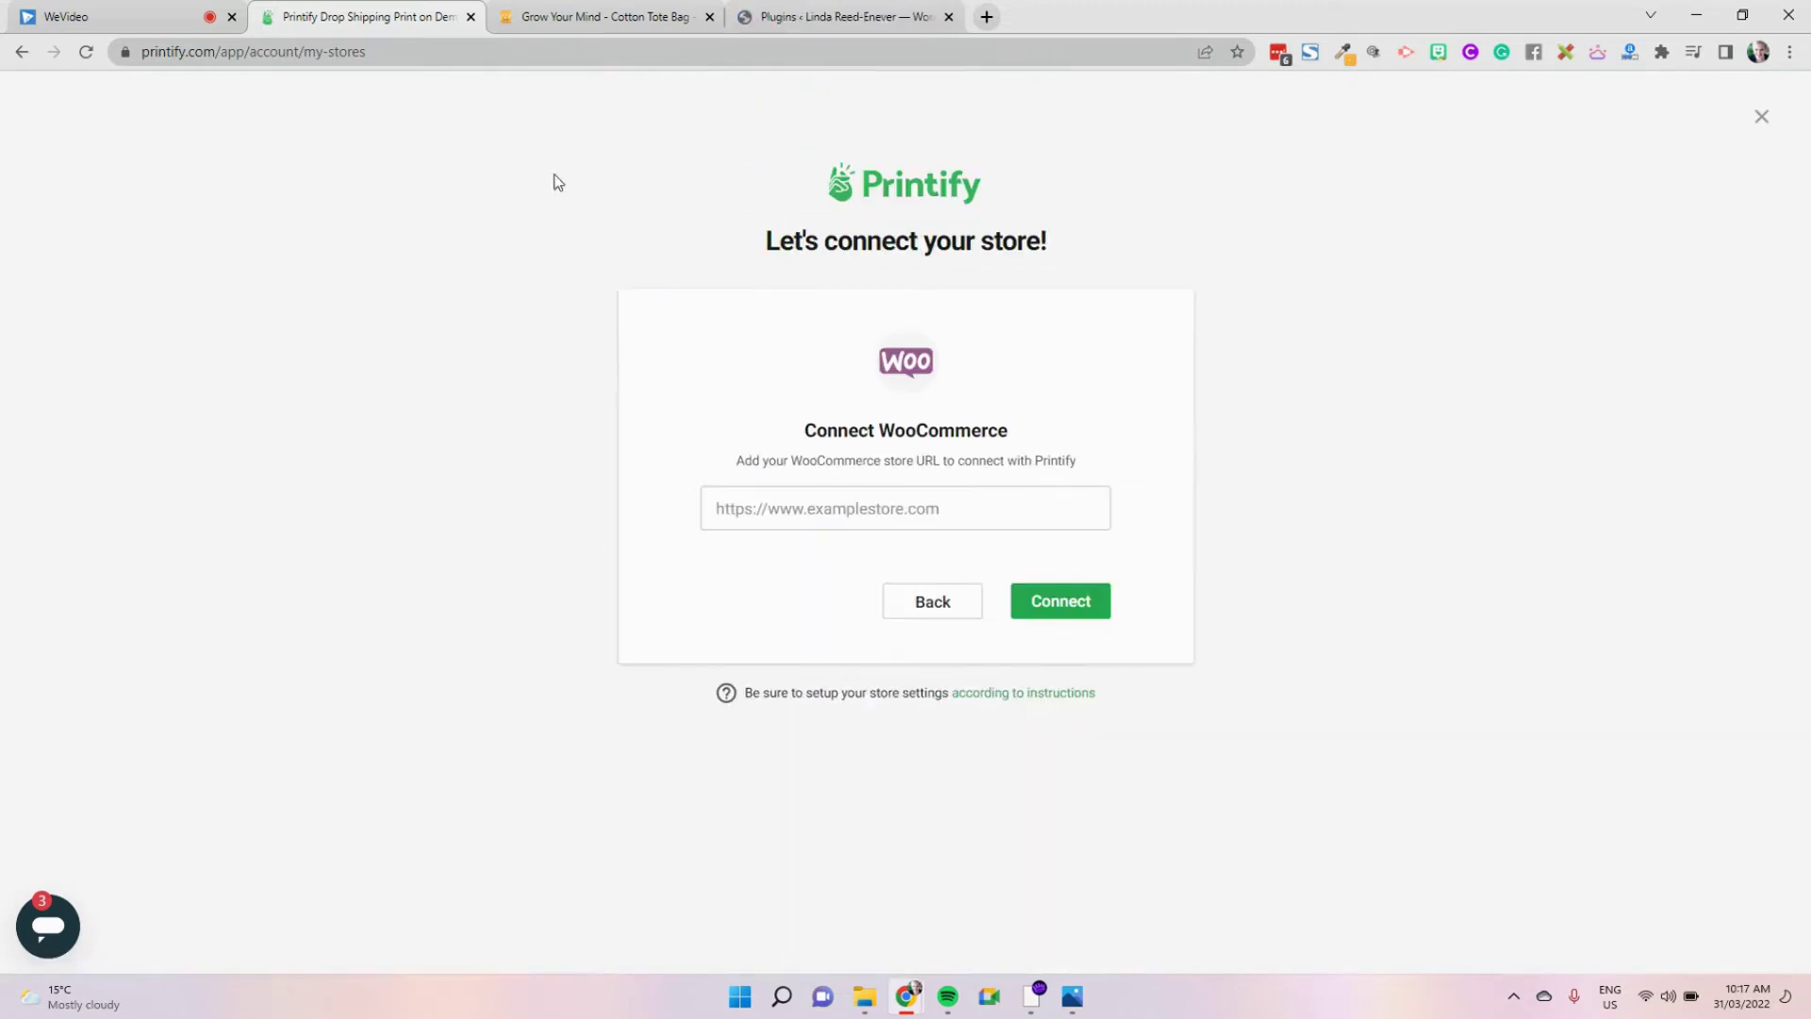
# Connect the WordPress site to Printify using its copied root URL, and approve the requested read/write access
pyautogui.click(768, 20)
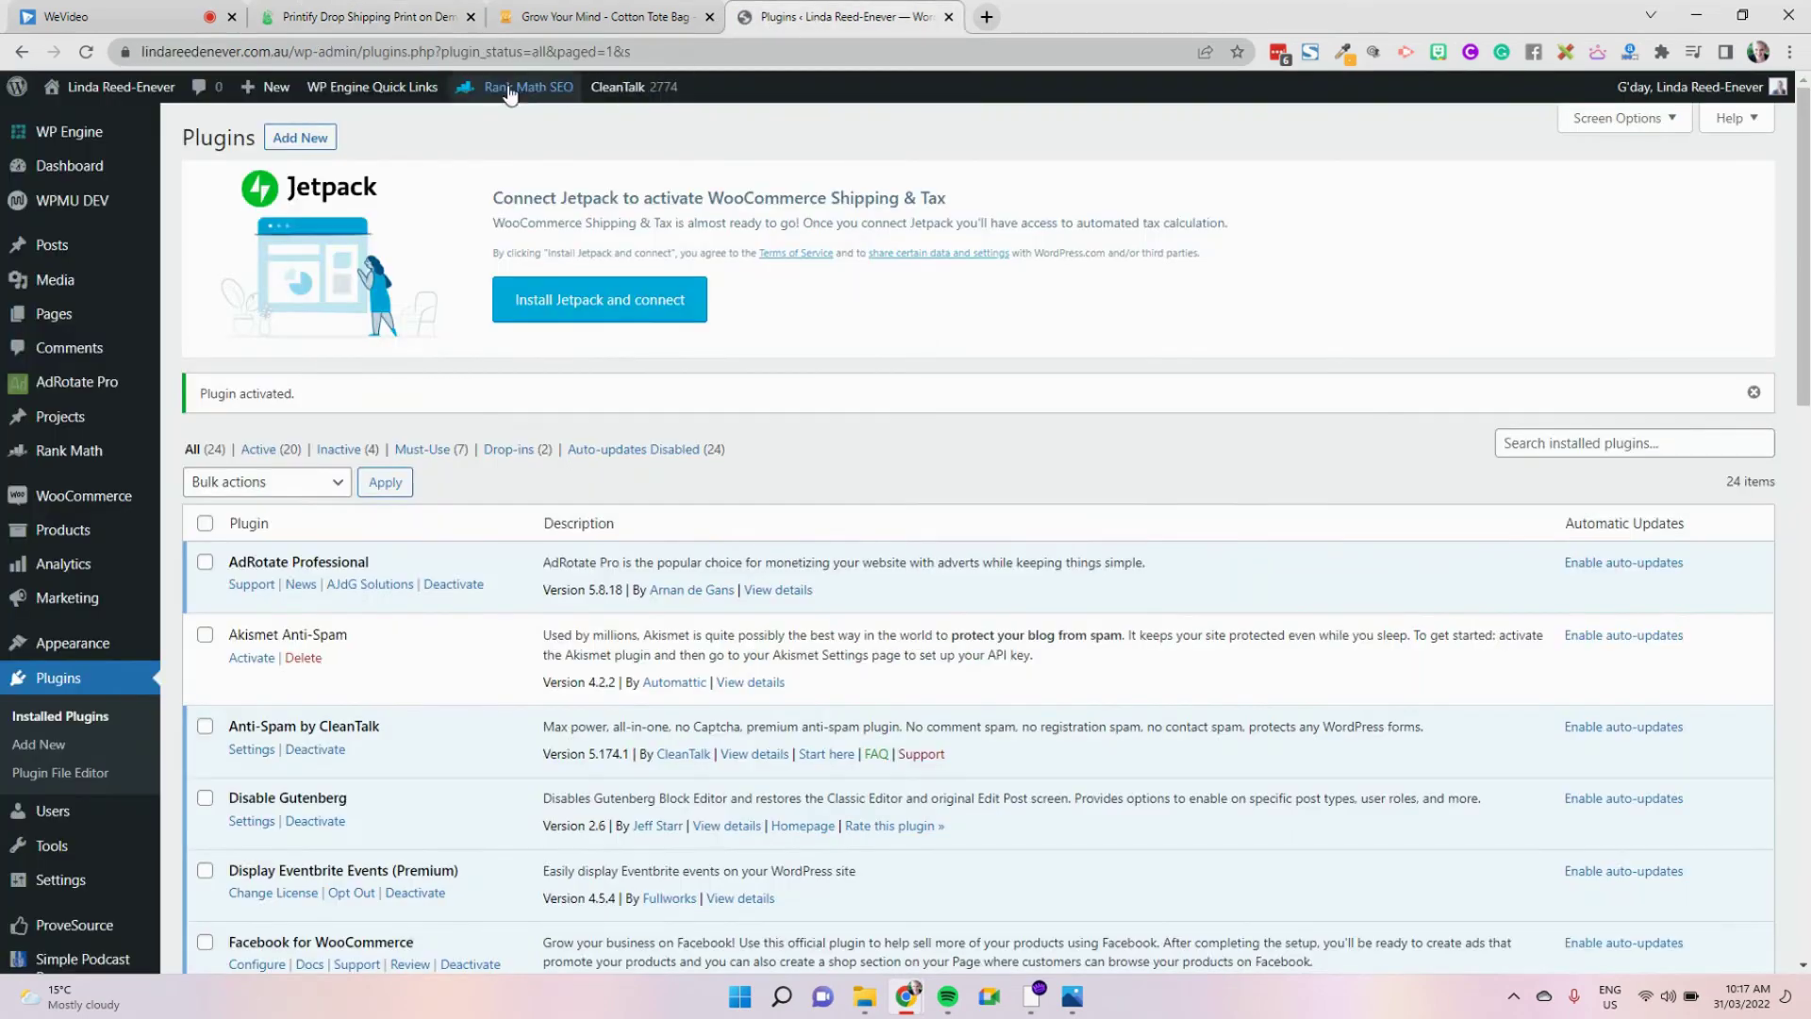
pyautogui.click(290, 51)
pyautogui.rightClick(278, 49)
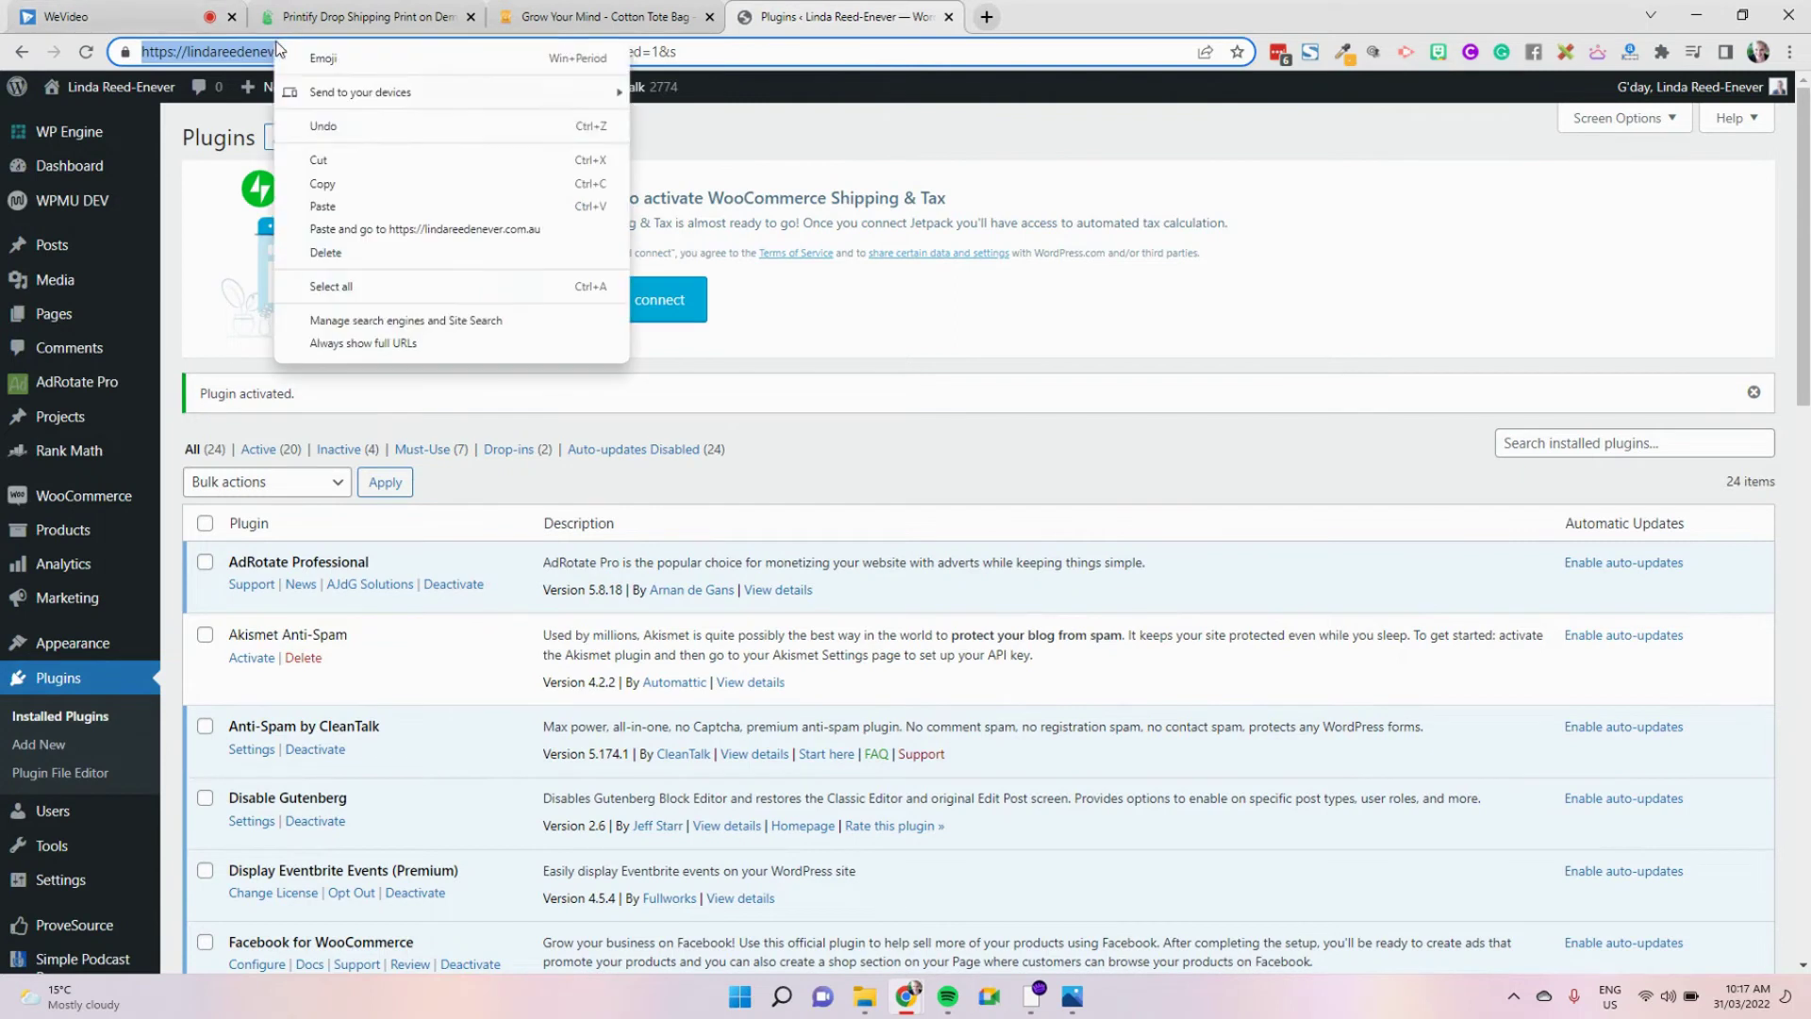
pyautogui.click(410, 179)
pyautogui.click(66, 16)
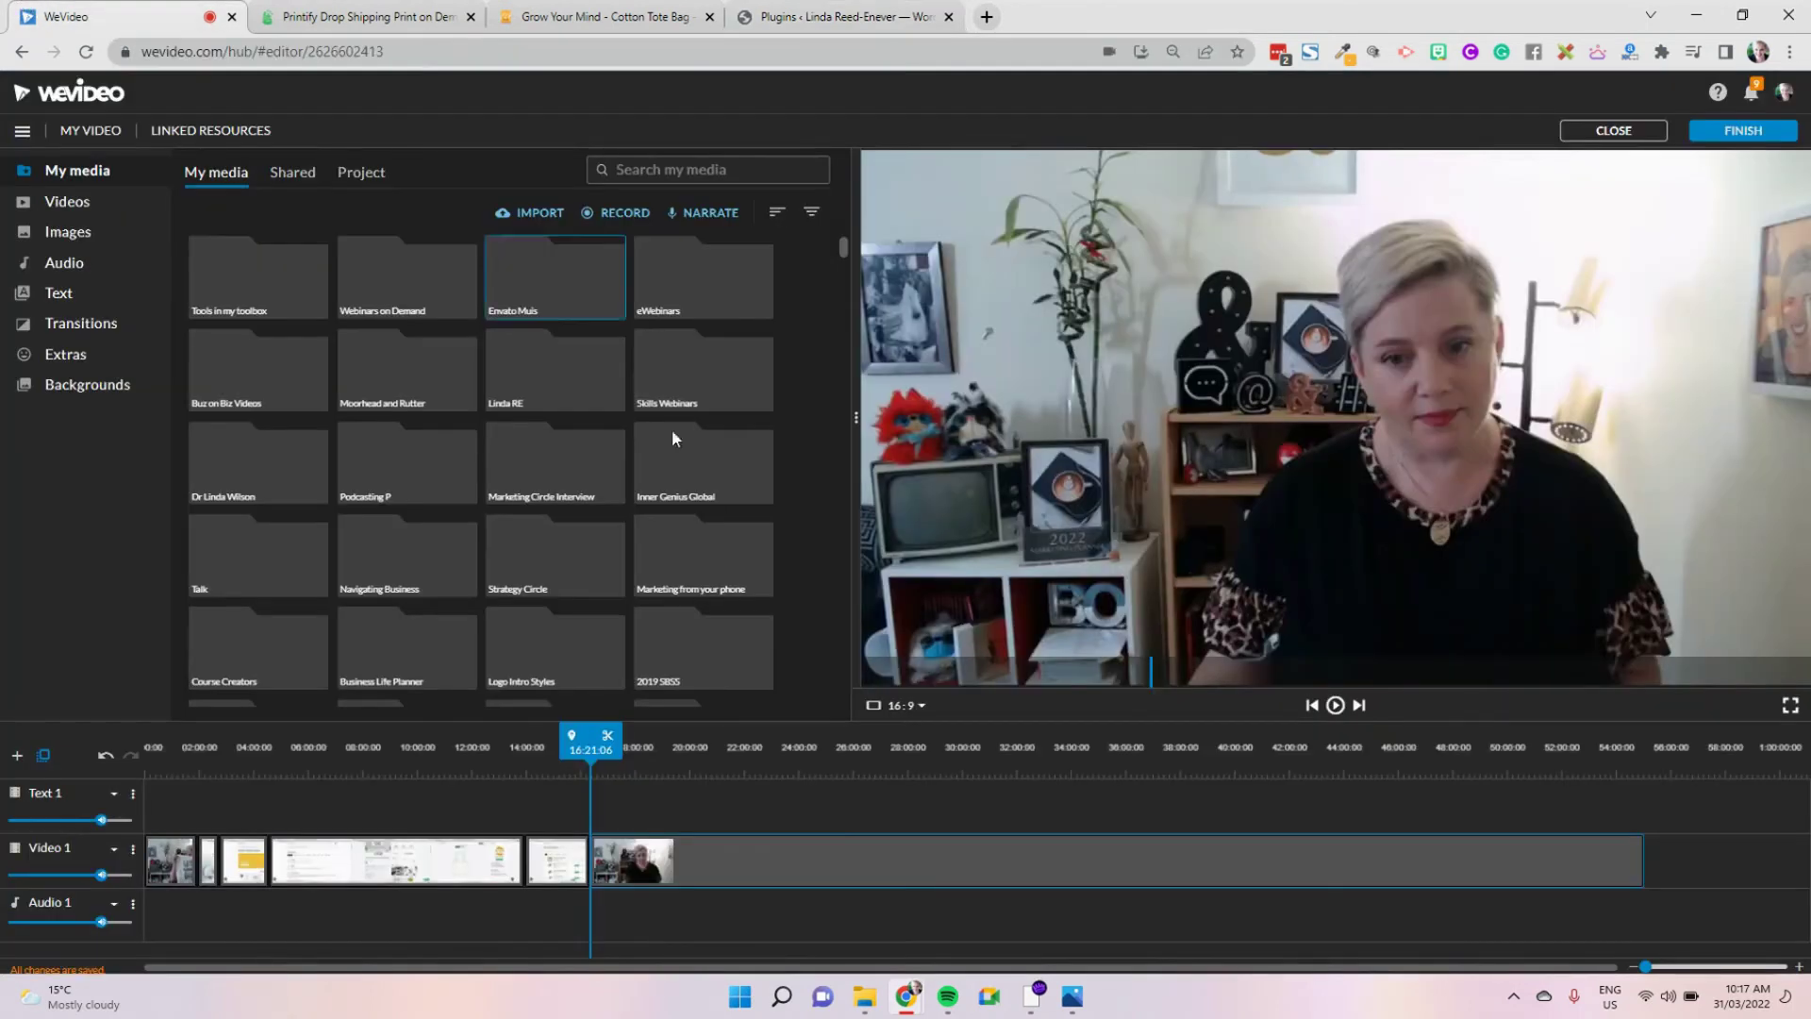
pyautogui.click(398, 13)
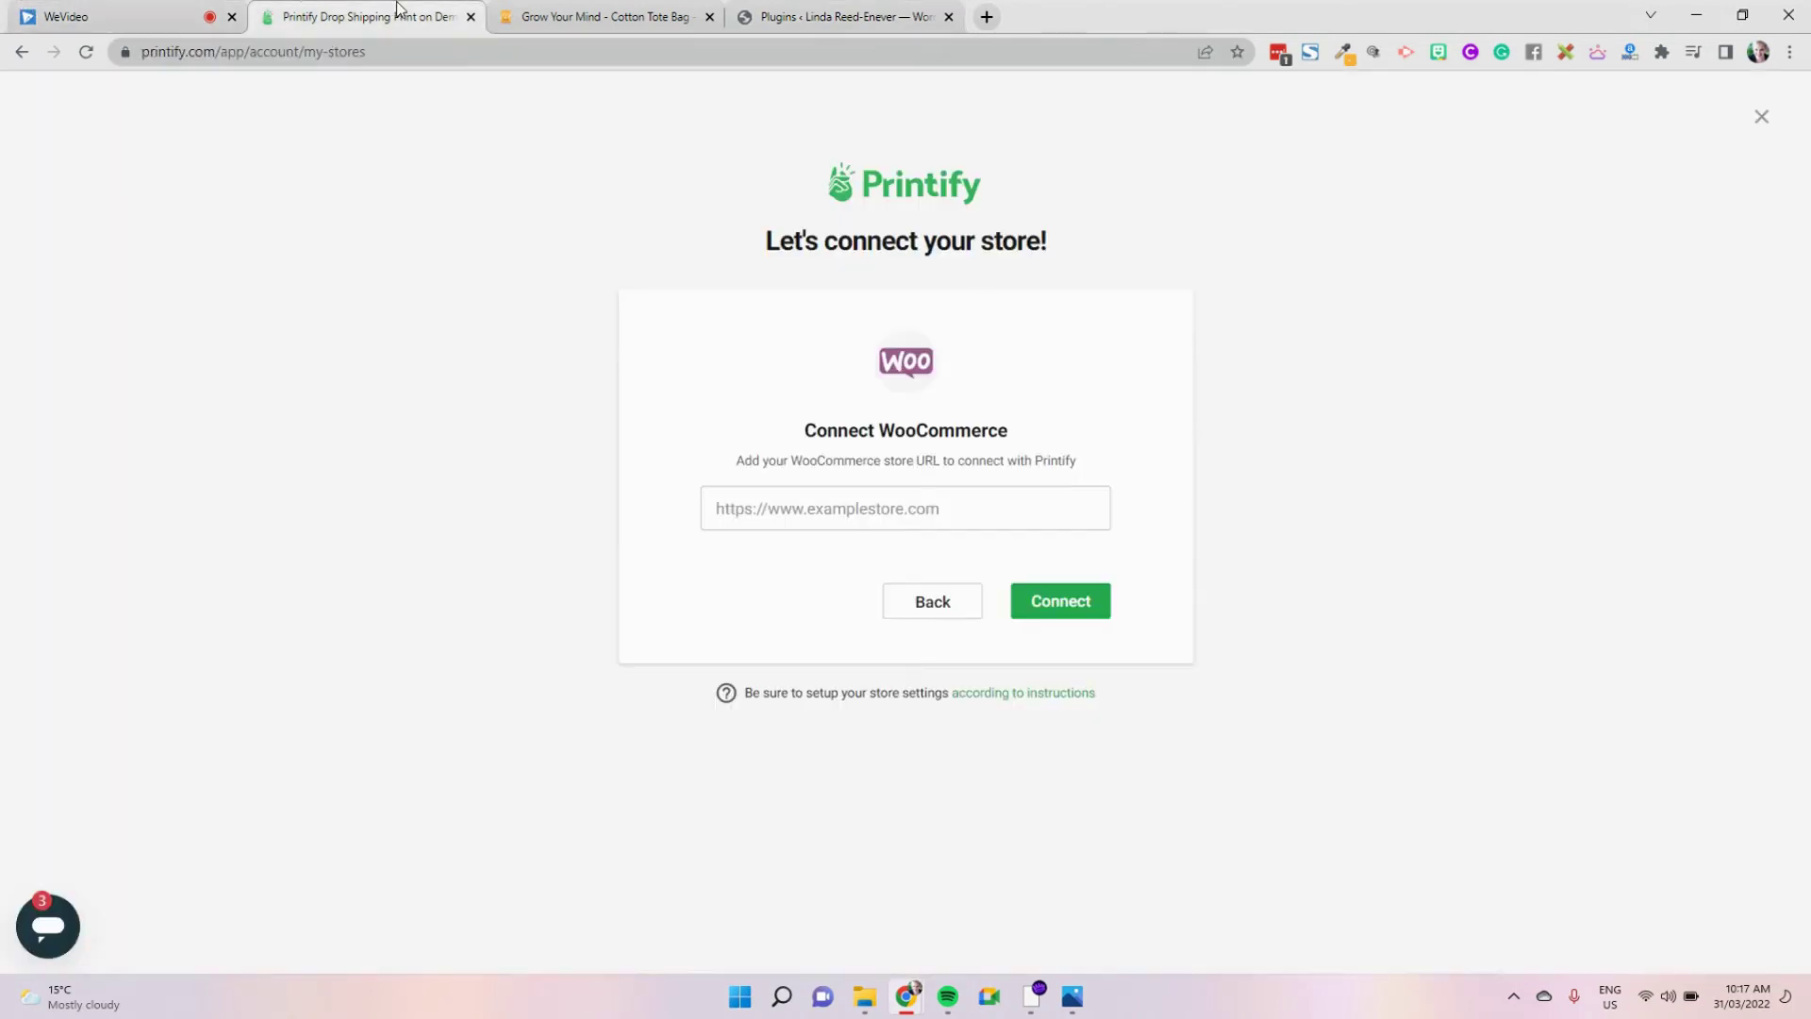
pyautogui.click(774, 513)
pyautogui.hotkey('ctrl', 'v')
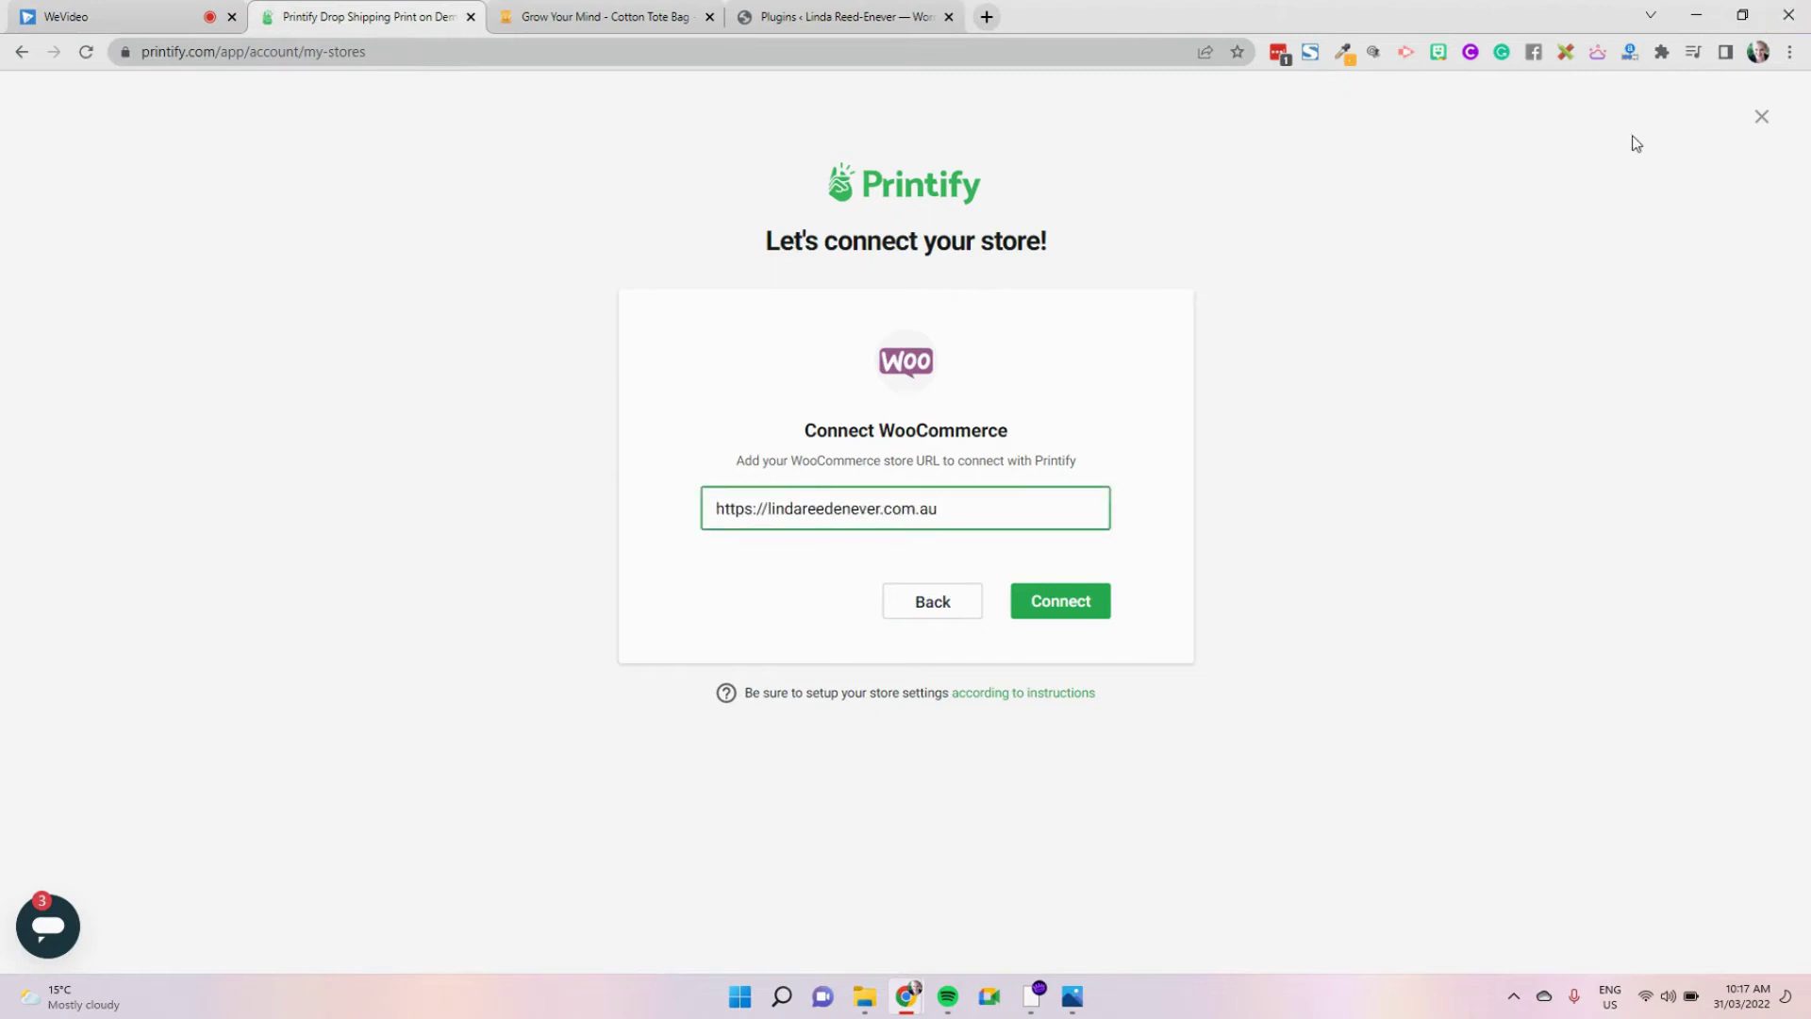
pyautogui.click(1059, 613)
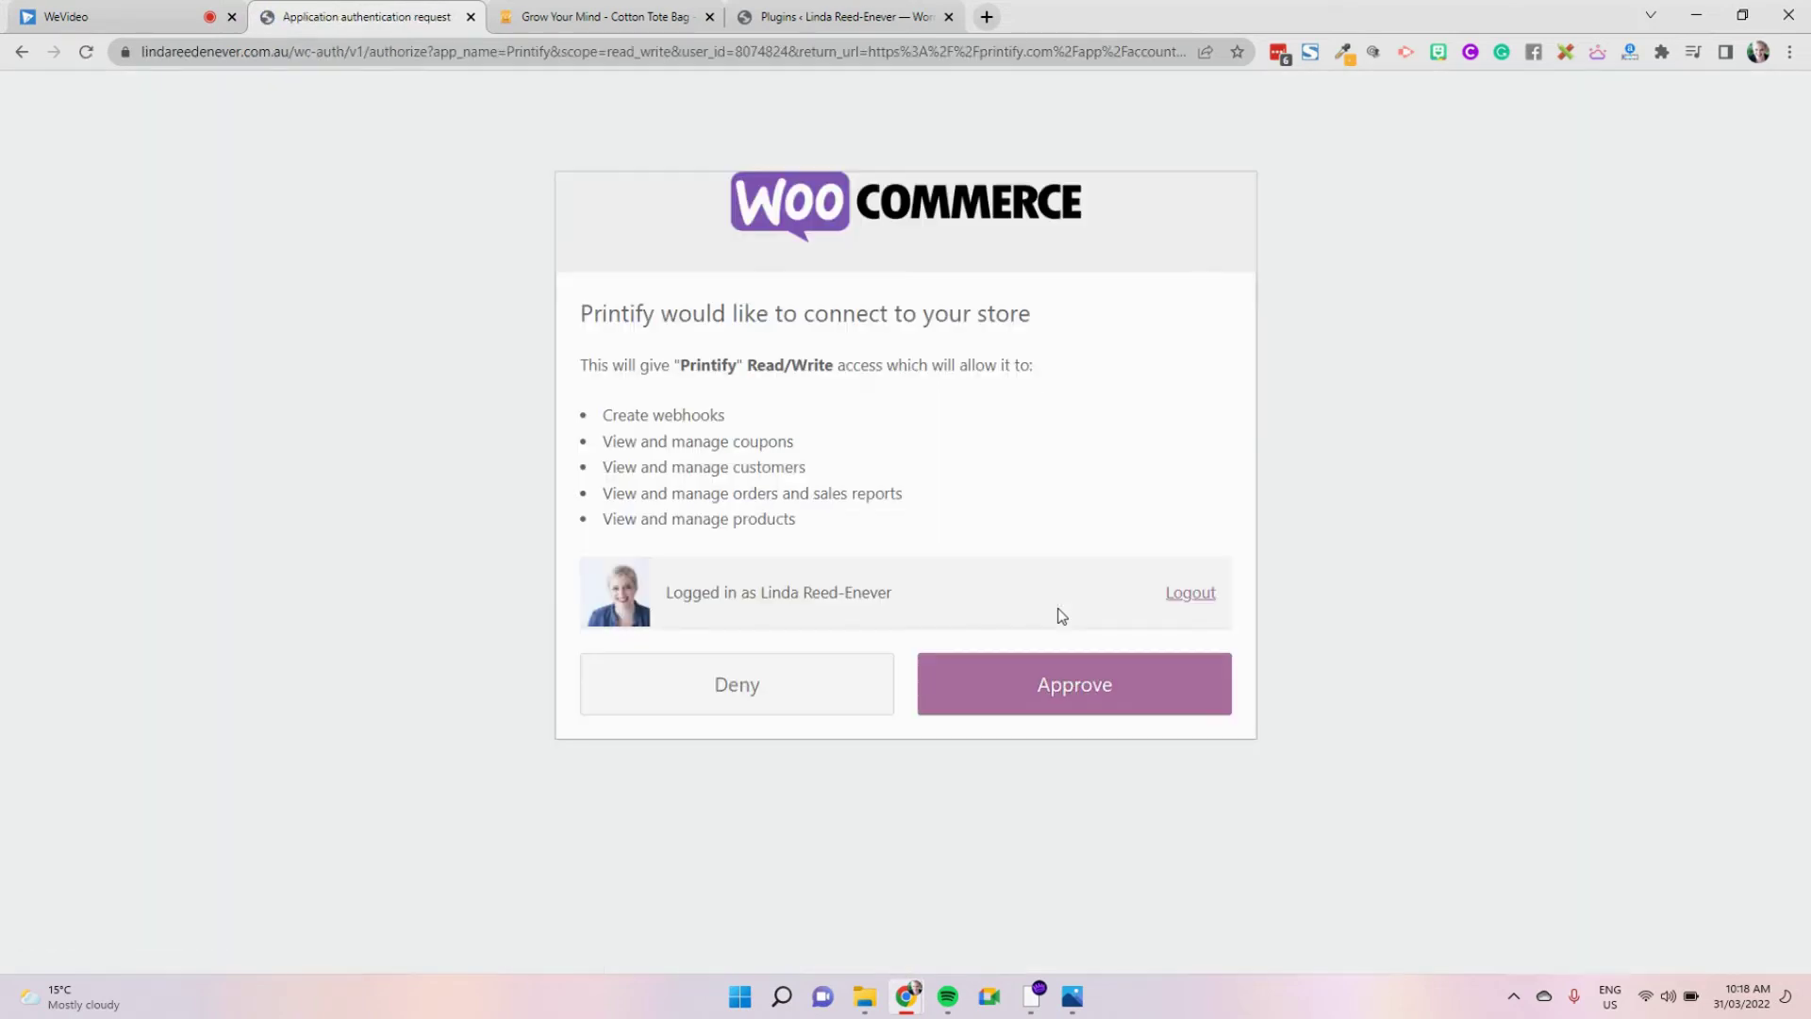
pyautogui.click(1171, 702)
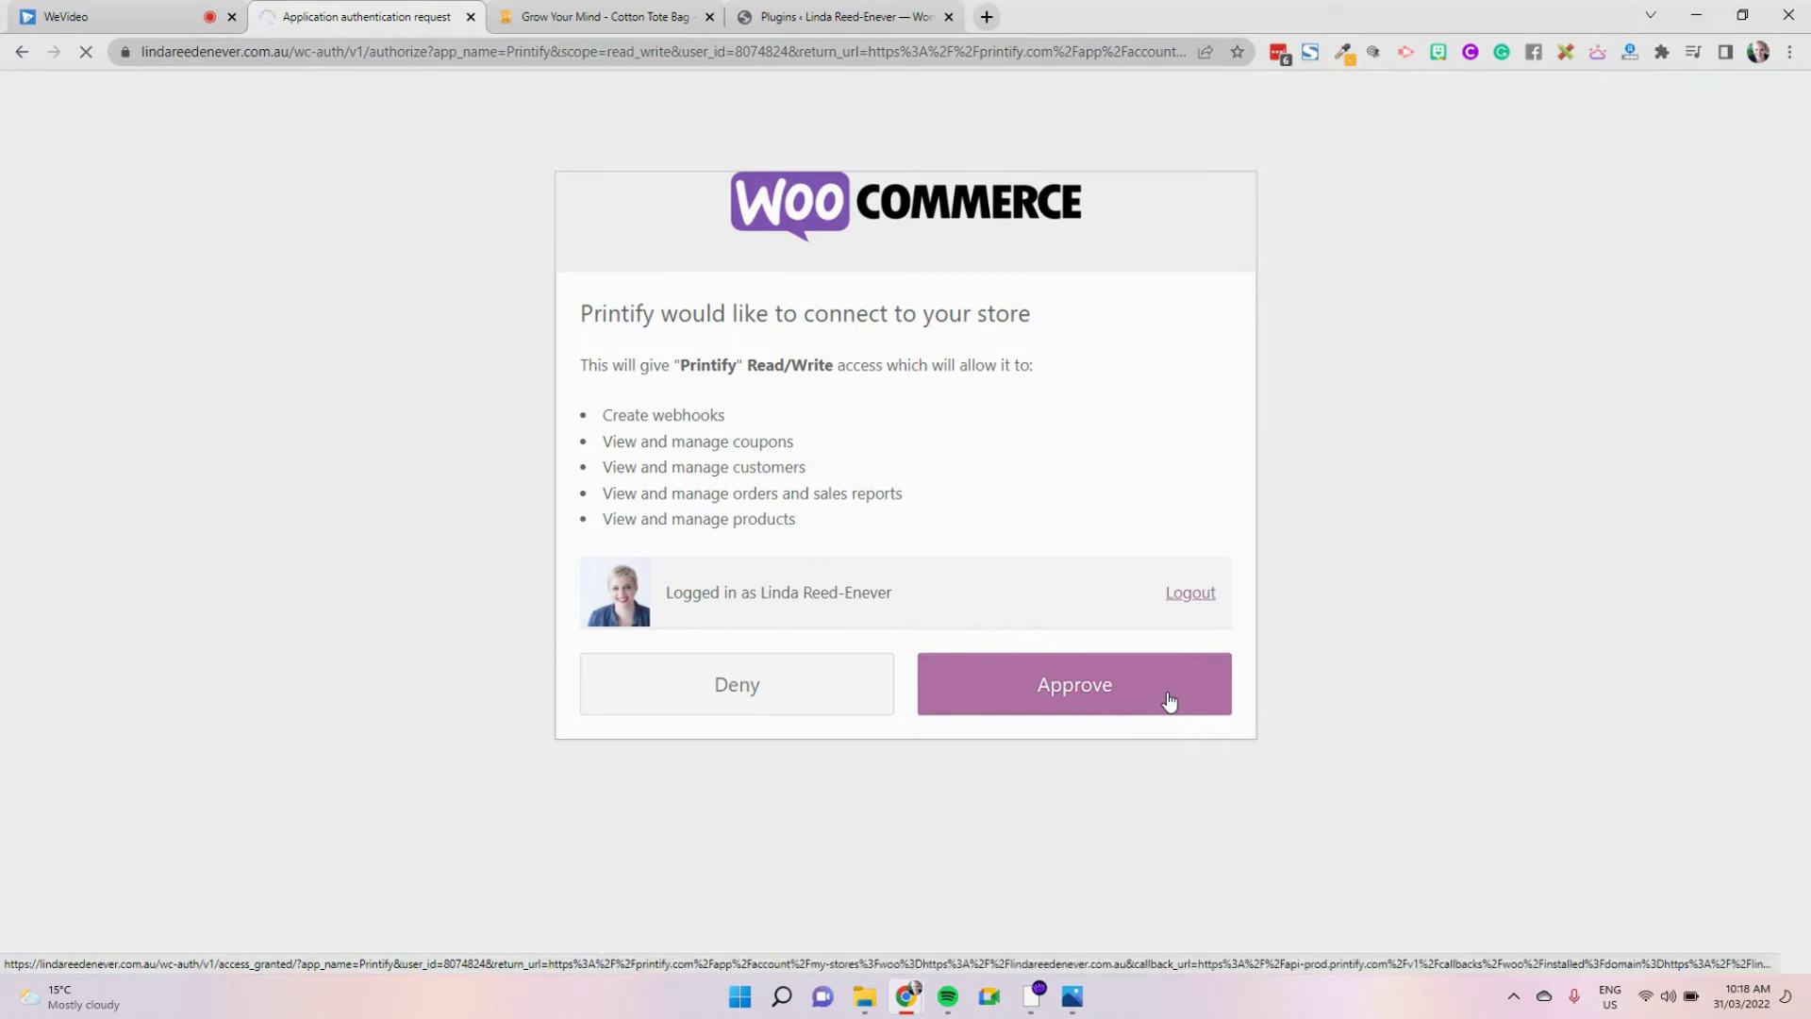
# Examine the WordPress site's installed plugins, including the Printify shipping and WooCommerce payment plugins
pyautogui.click(791, 17)
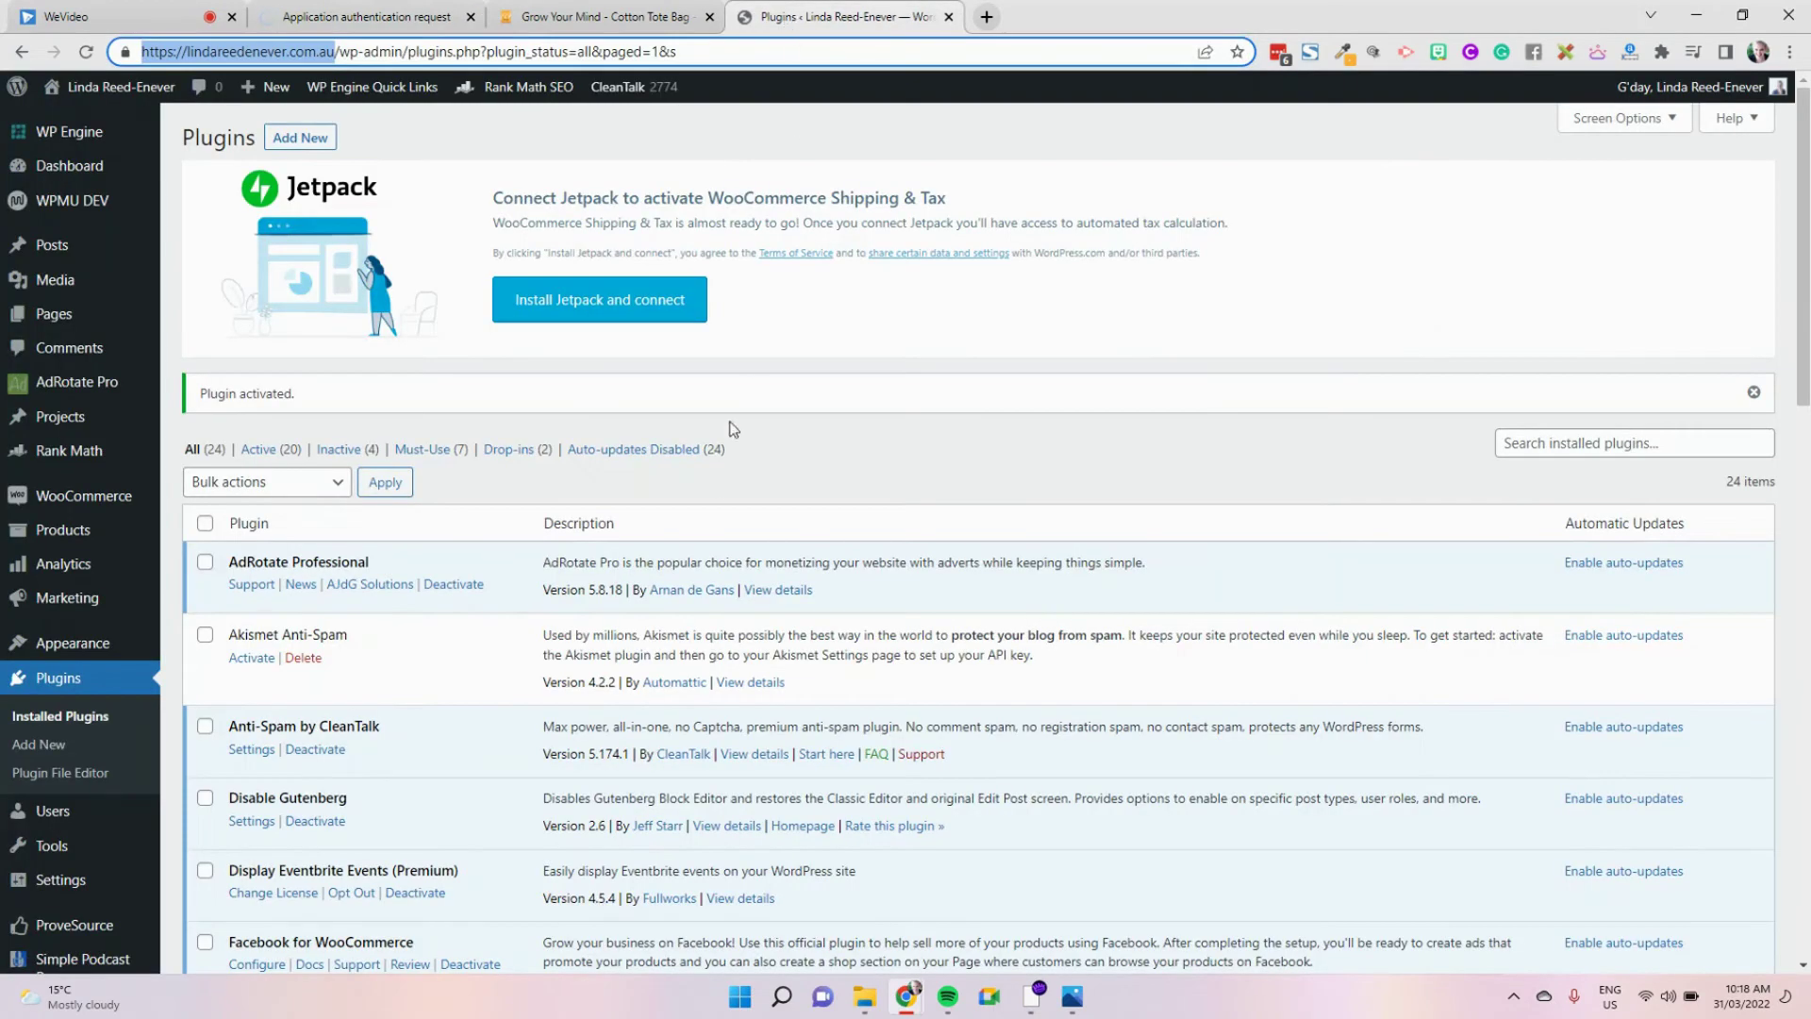
pyautogui.scroll(-2, 717, 486)
pyautogui.scroll(-8, 717, 485)
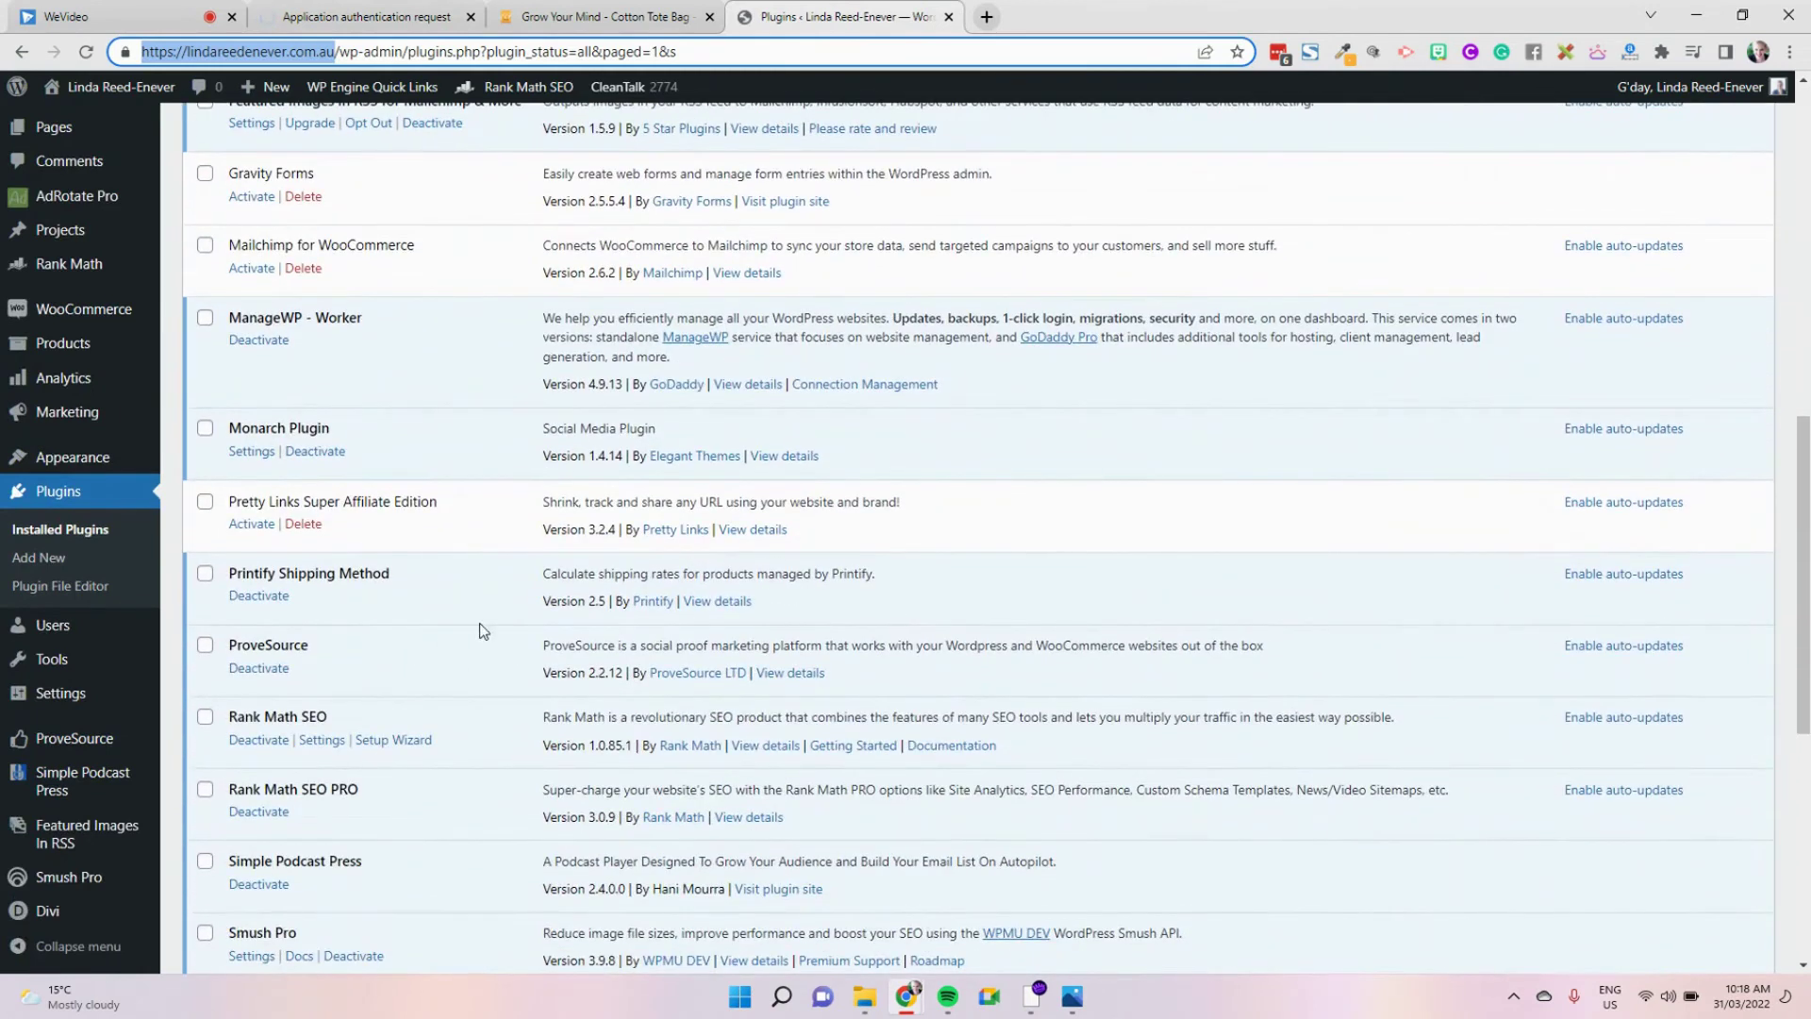
pyautogui.scroll(-5, 520, 613)
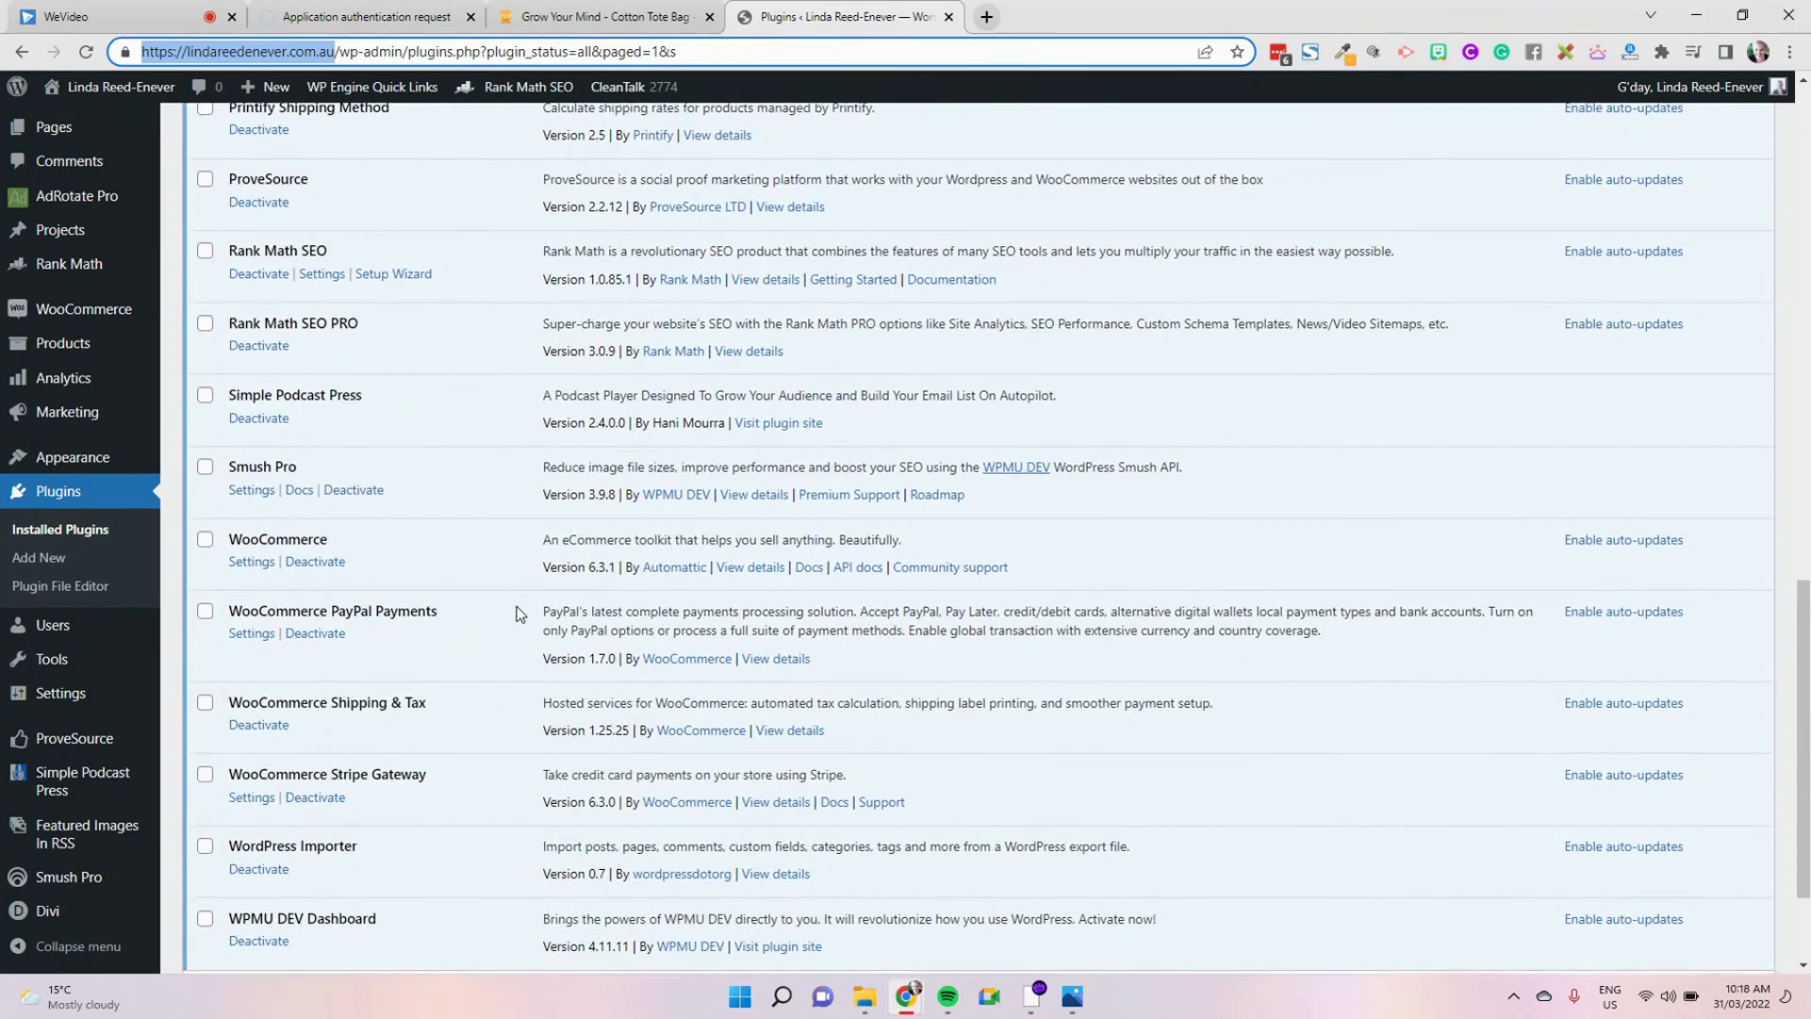
pyautogui.scroll(-3, 519, 614)
pyautogui.scroll(9, 520, 614)
pyautogui.scroll(7, 520, 614)
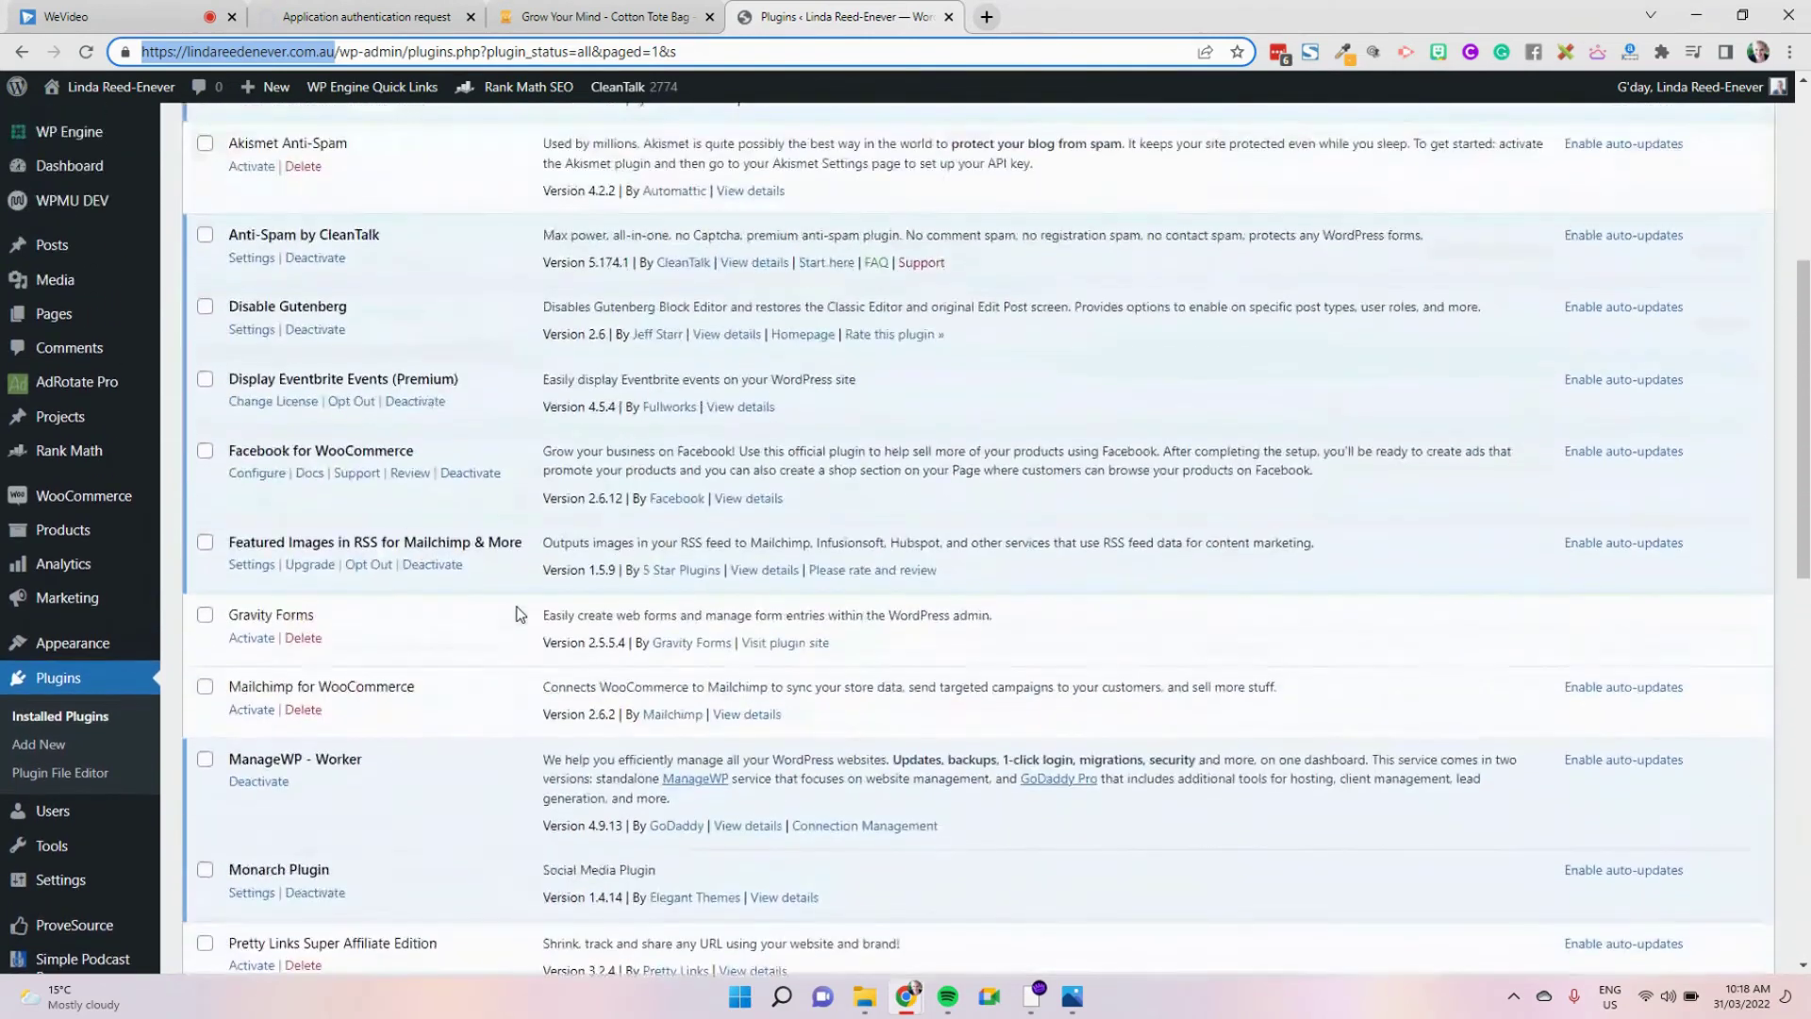
pyautogui.scroll(-7, 516, 634)
pyautogui.scroll(-2, 516, 633)
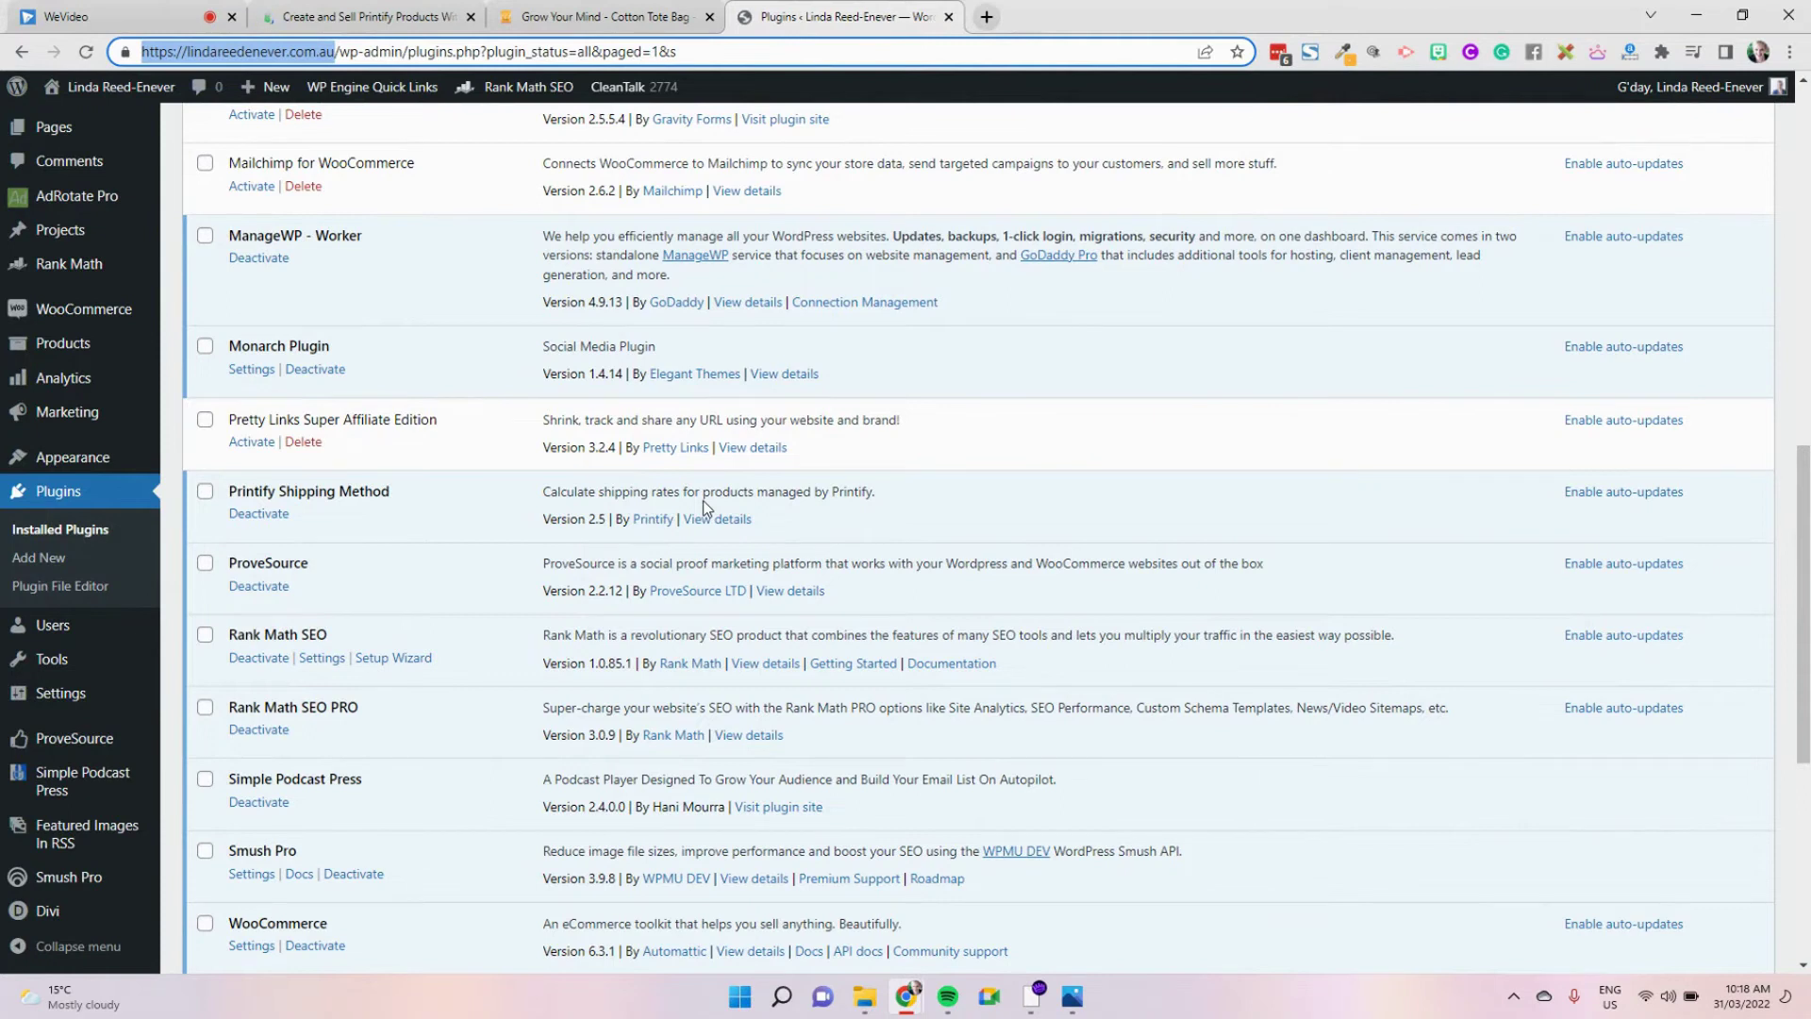
# Return to Printify, refresh the store page and open the newly connected Ideas and Marketing Strategist store
pyautogui.click(408, 10)
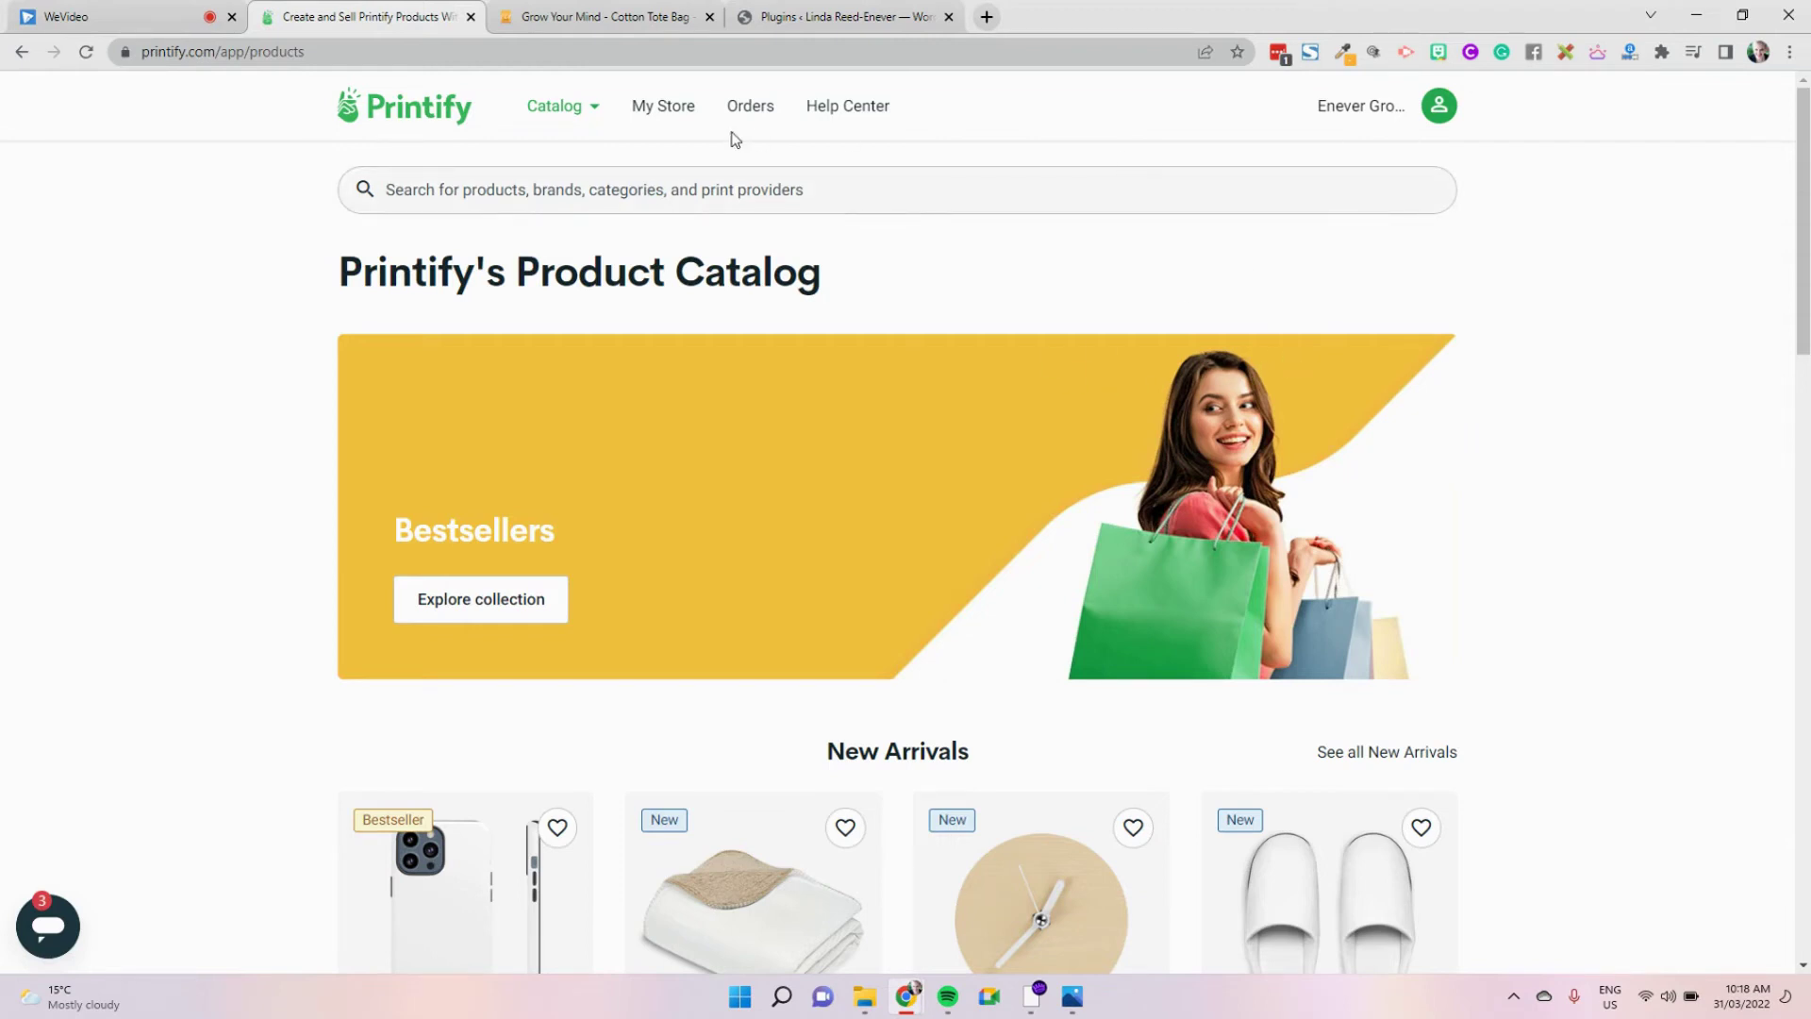
pyautogui.click(663, 113)
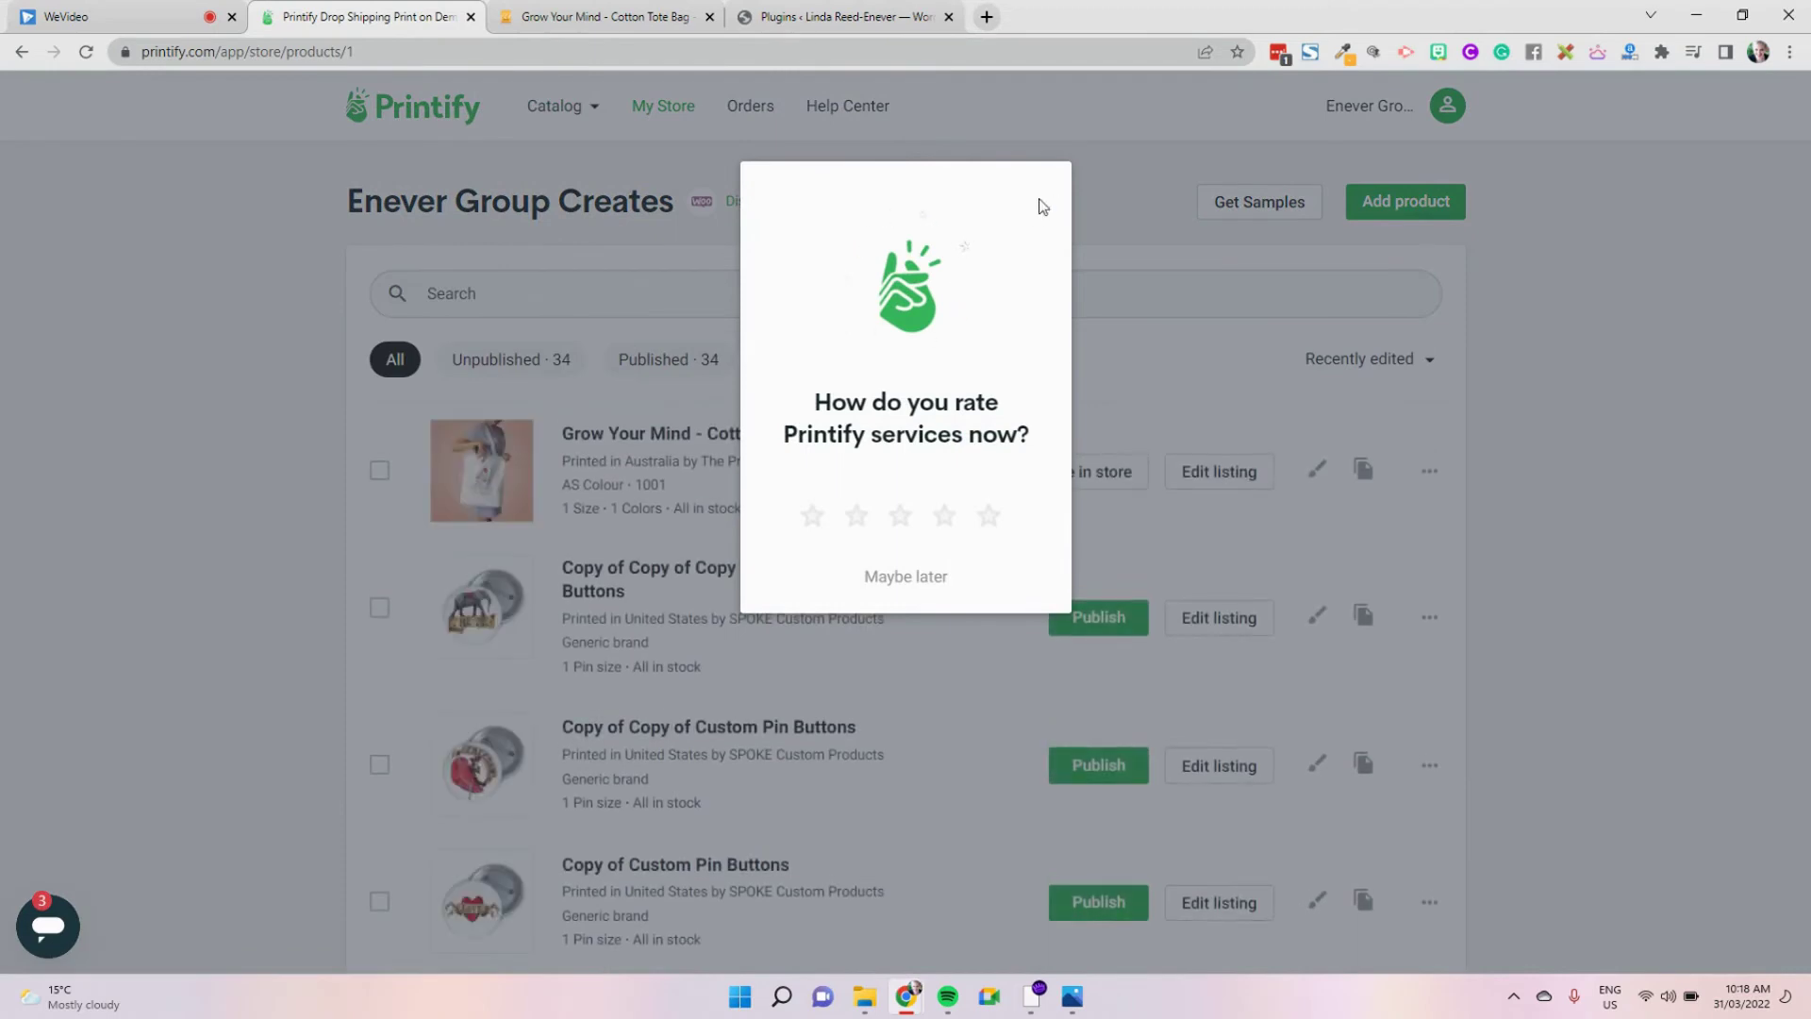
pyautogui.click(919, 583)
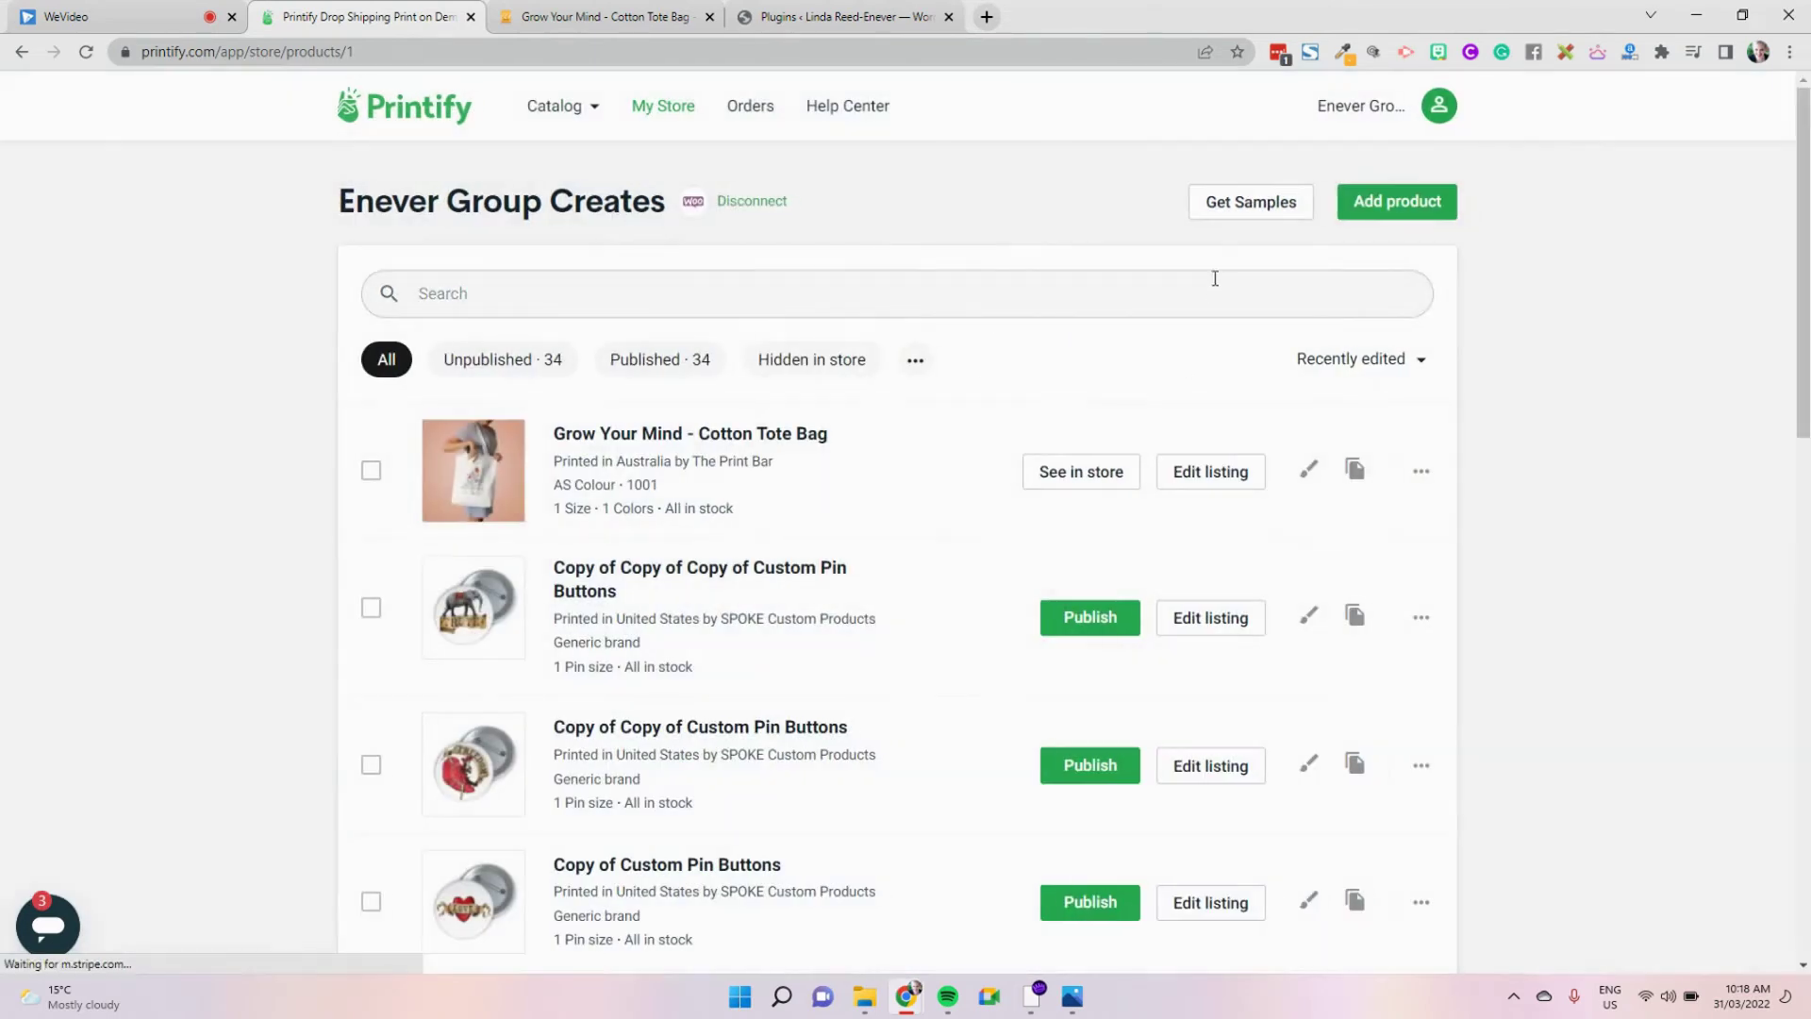
pyautogui.click(1438, 106)
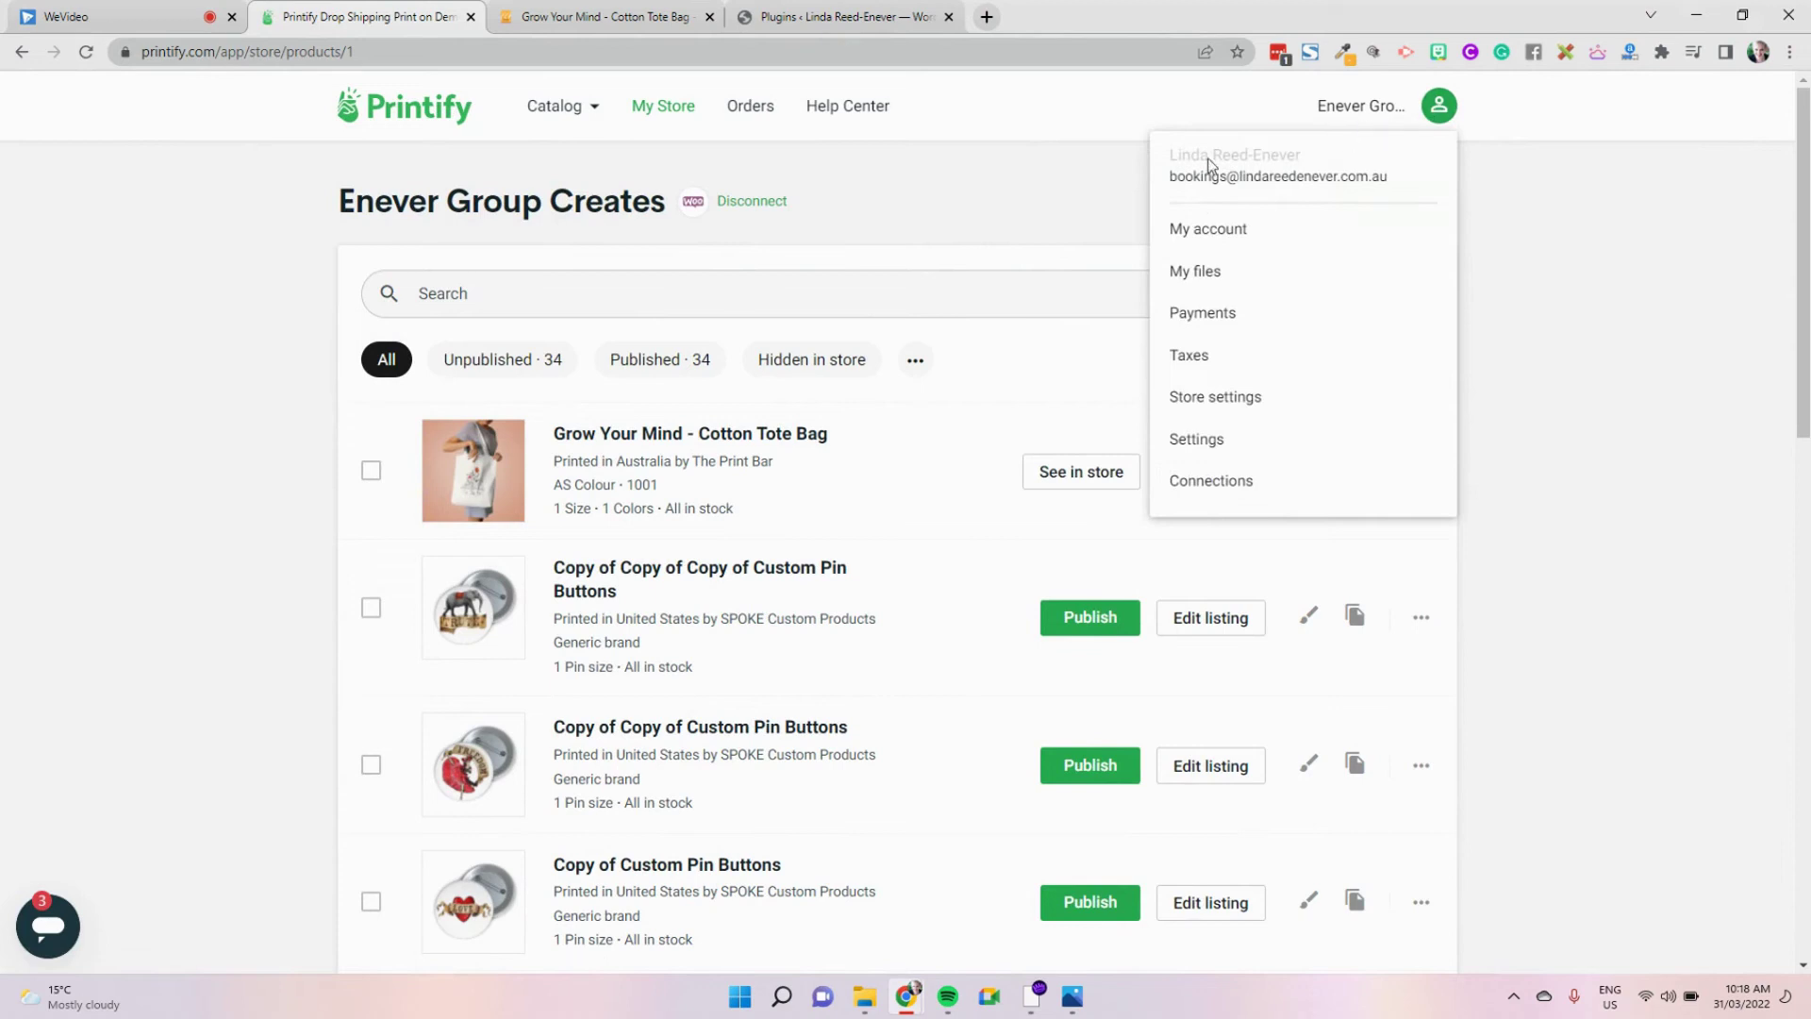
pyautogui.click(83, 57)
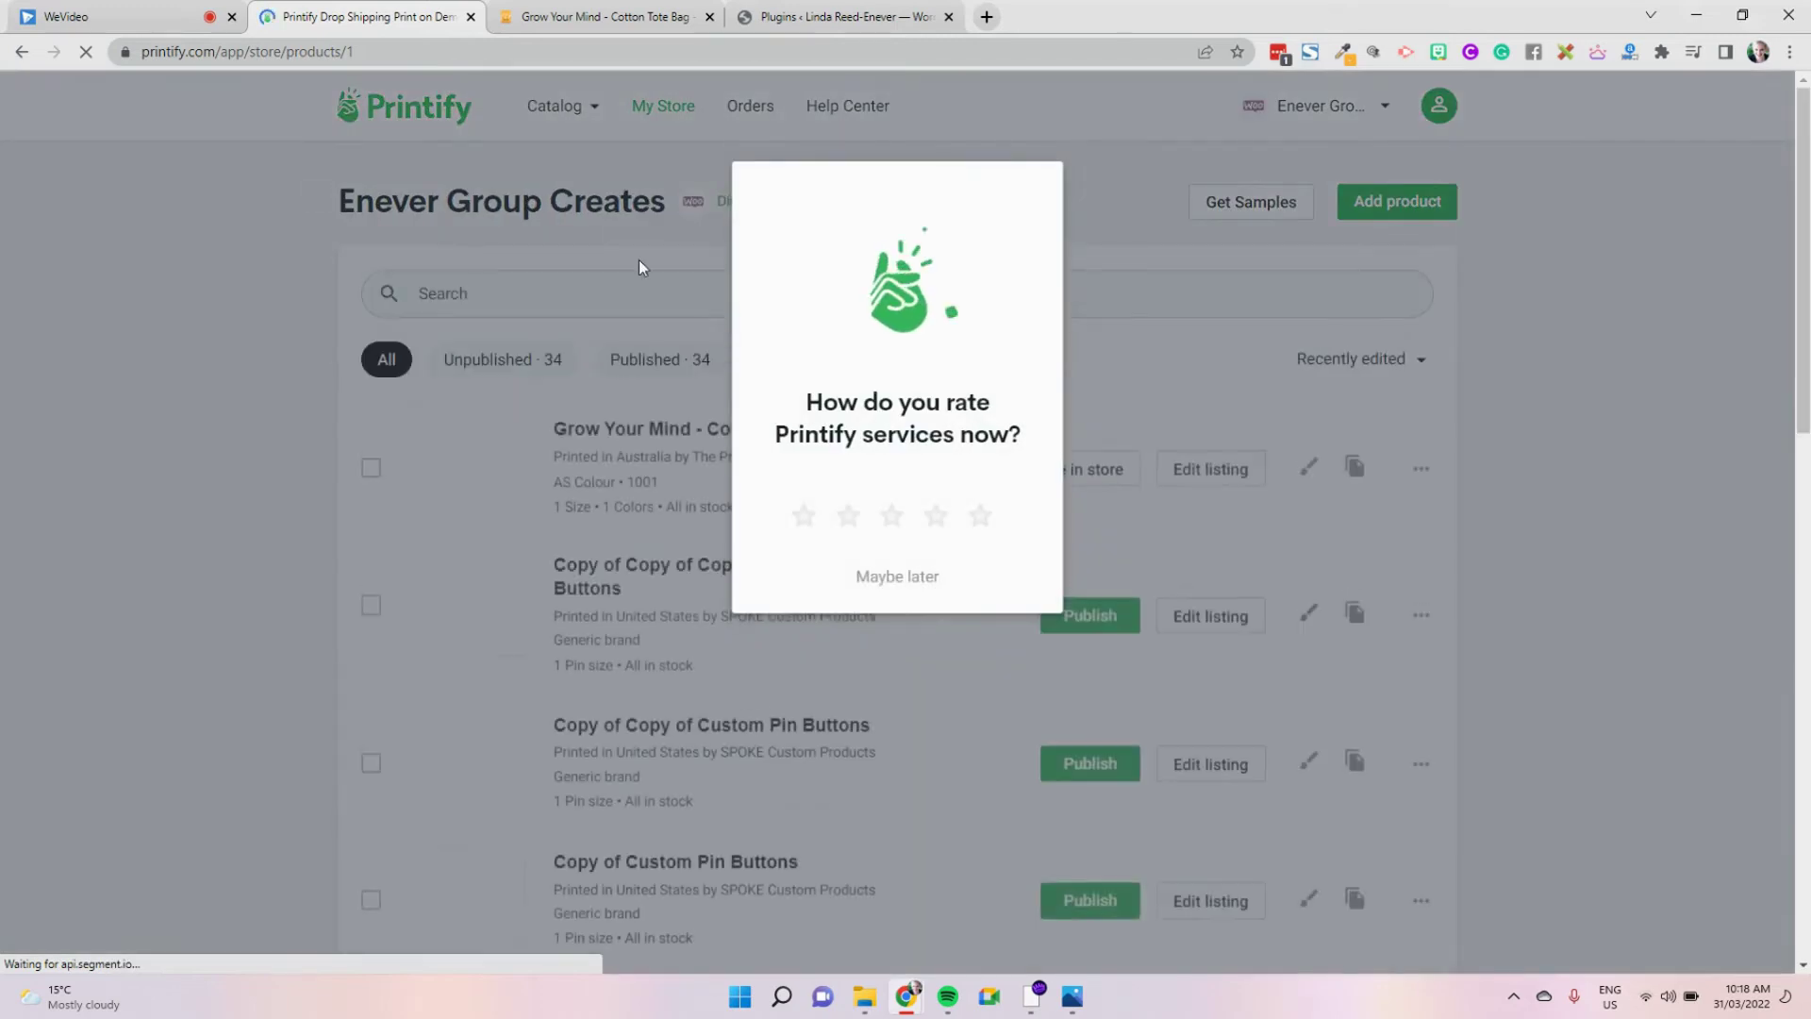
pyautogui.click(919, 577)
pyautogui.click(1380, 107)
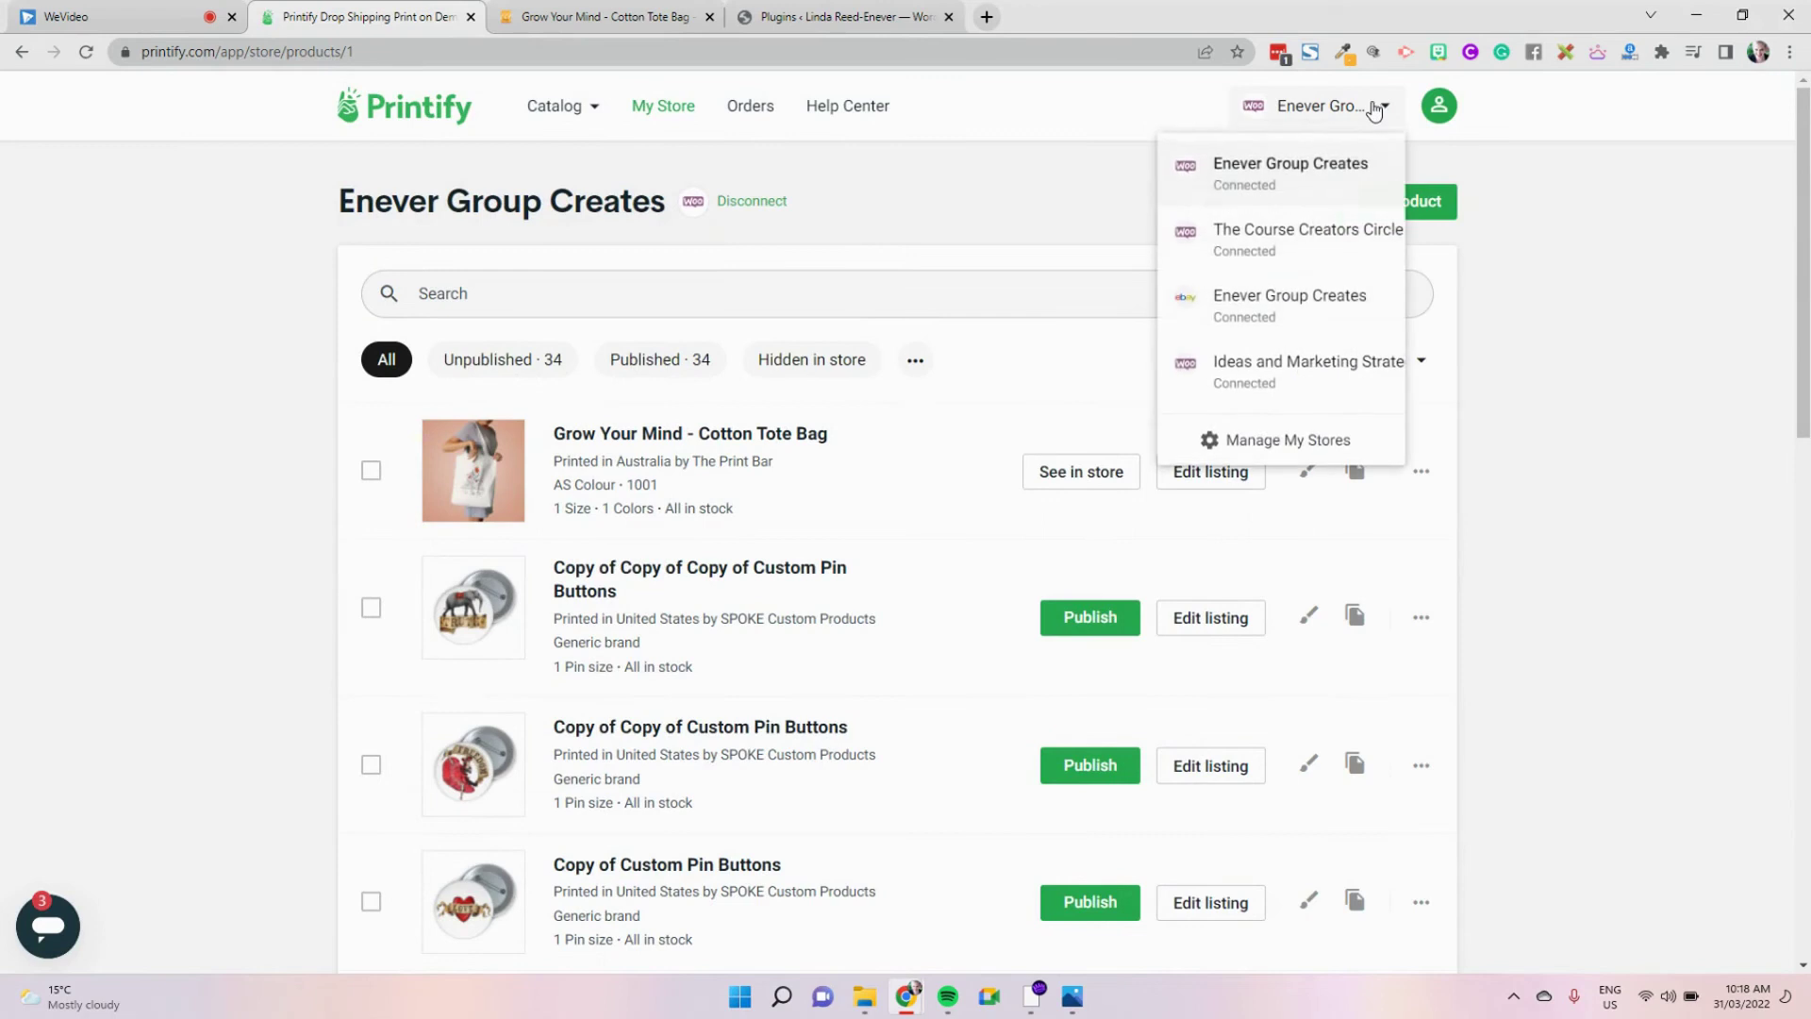
pyautogui.click(1303, 371)
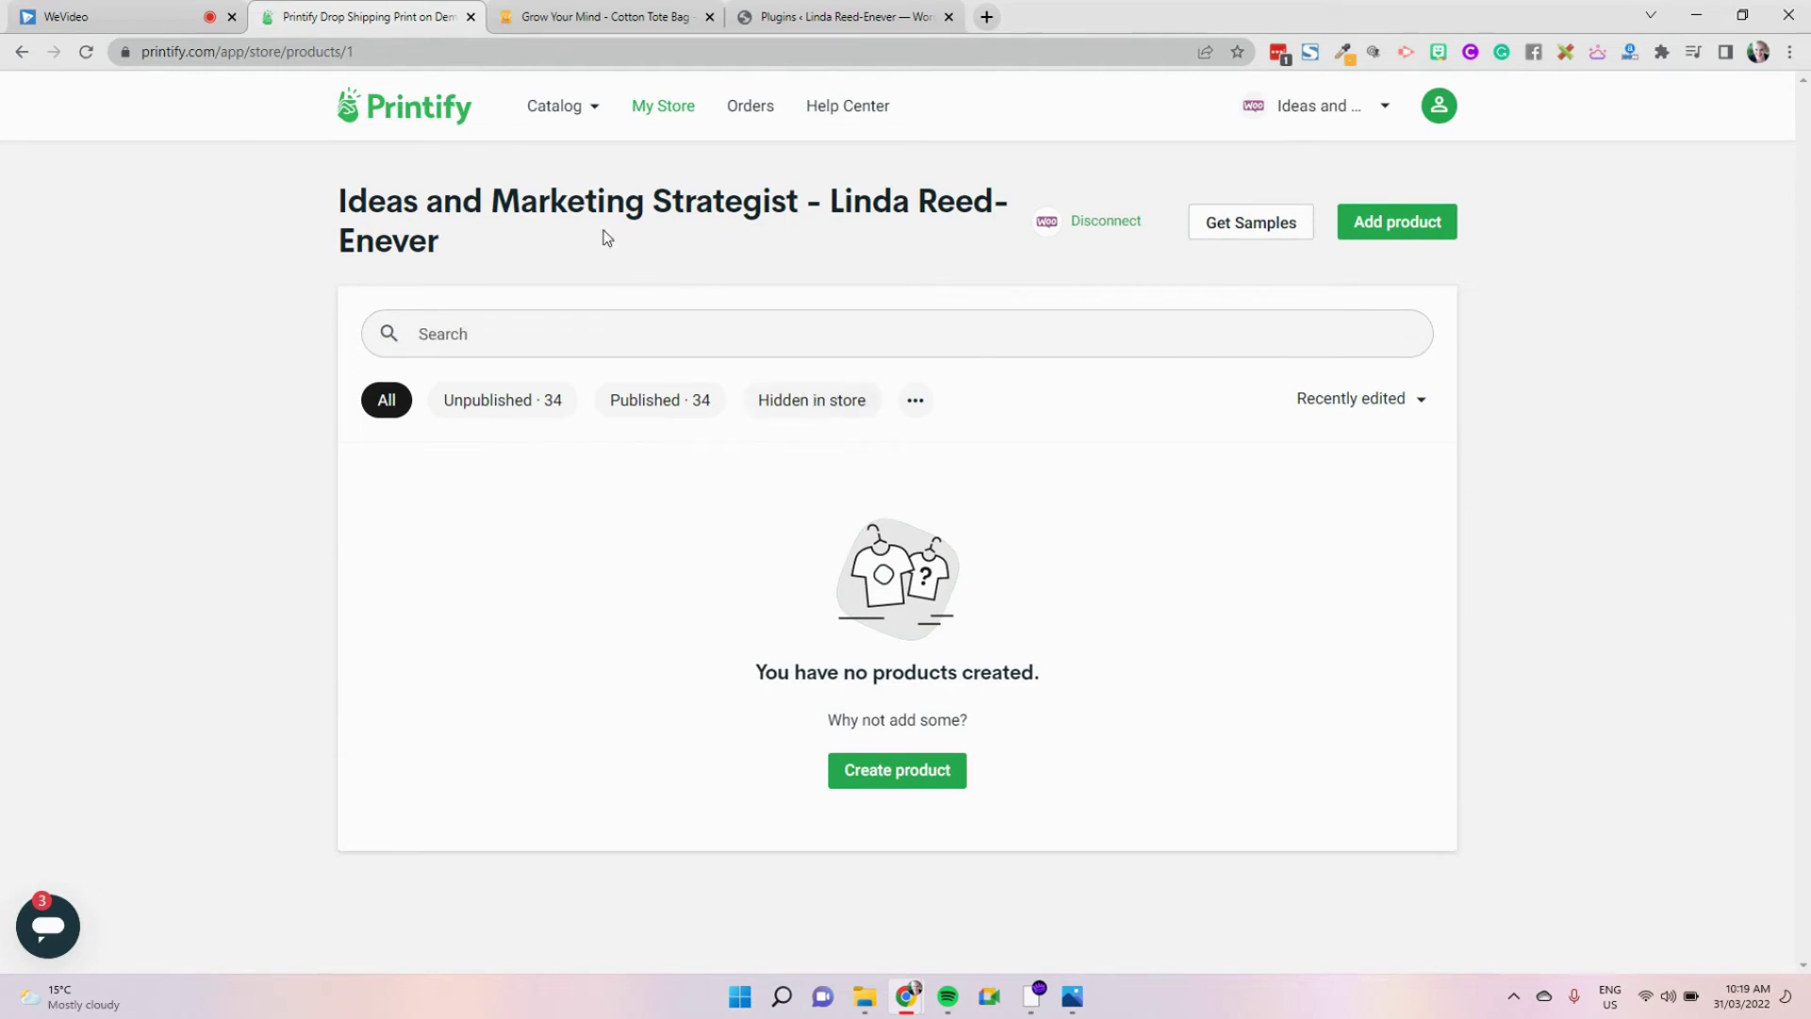
# Copy the Grow Your Mind - Cotton Tote Bag from the Enever Group Creates WooCommerce store to the Ideas and Marketing Strategist store
pyautogui.moveTo(552, 117)
pyautogui.click(1313, 106)
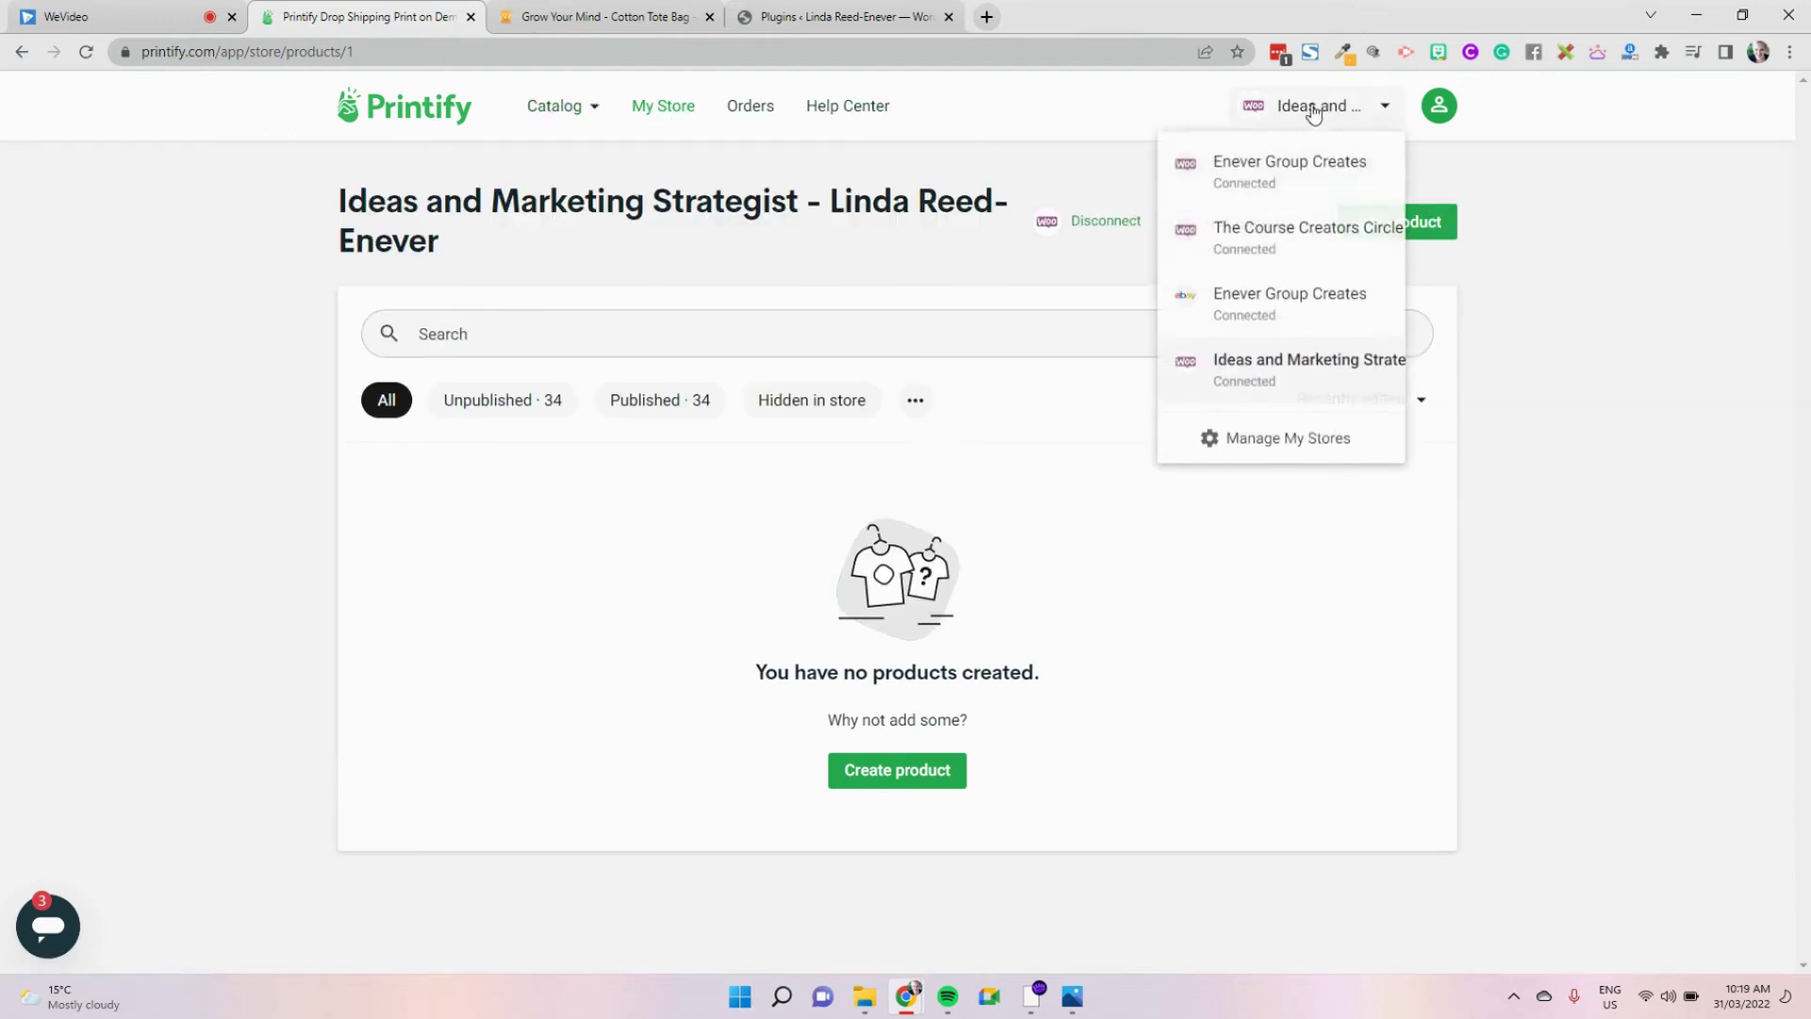
pyautogui.click(1276, 196)
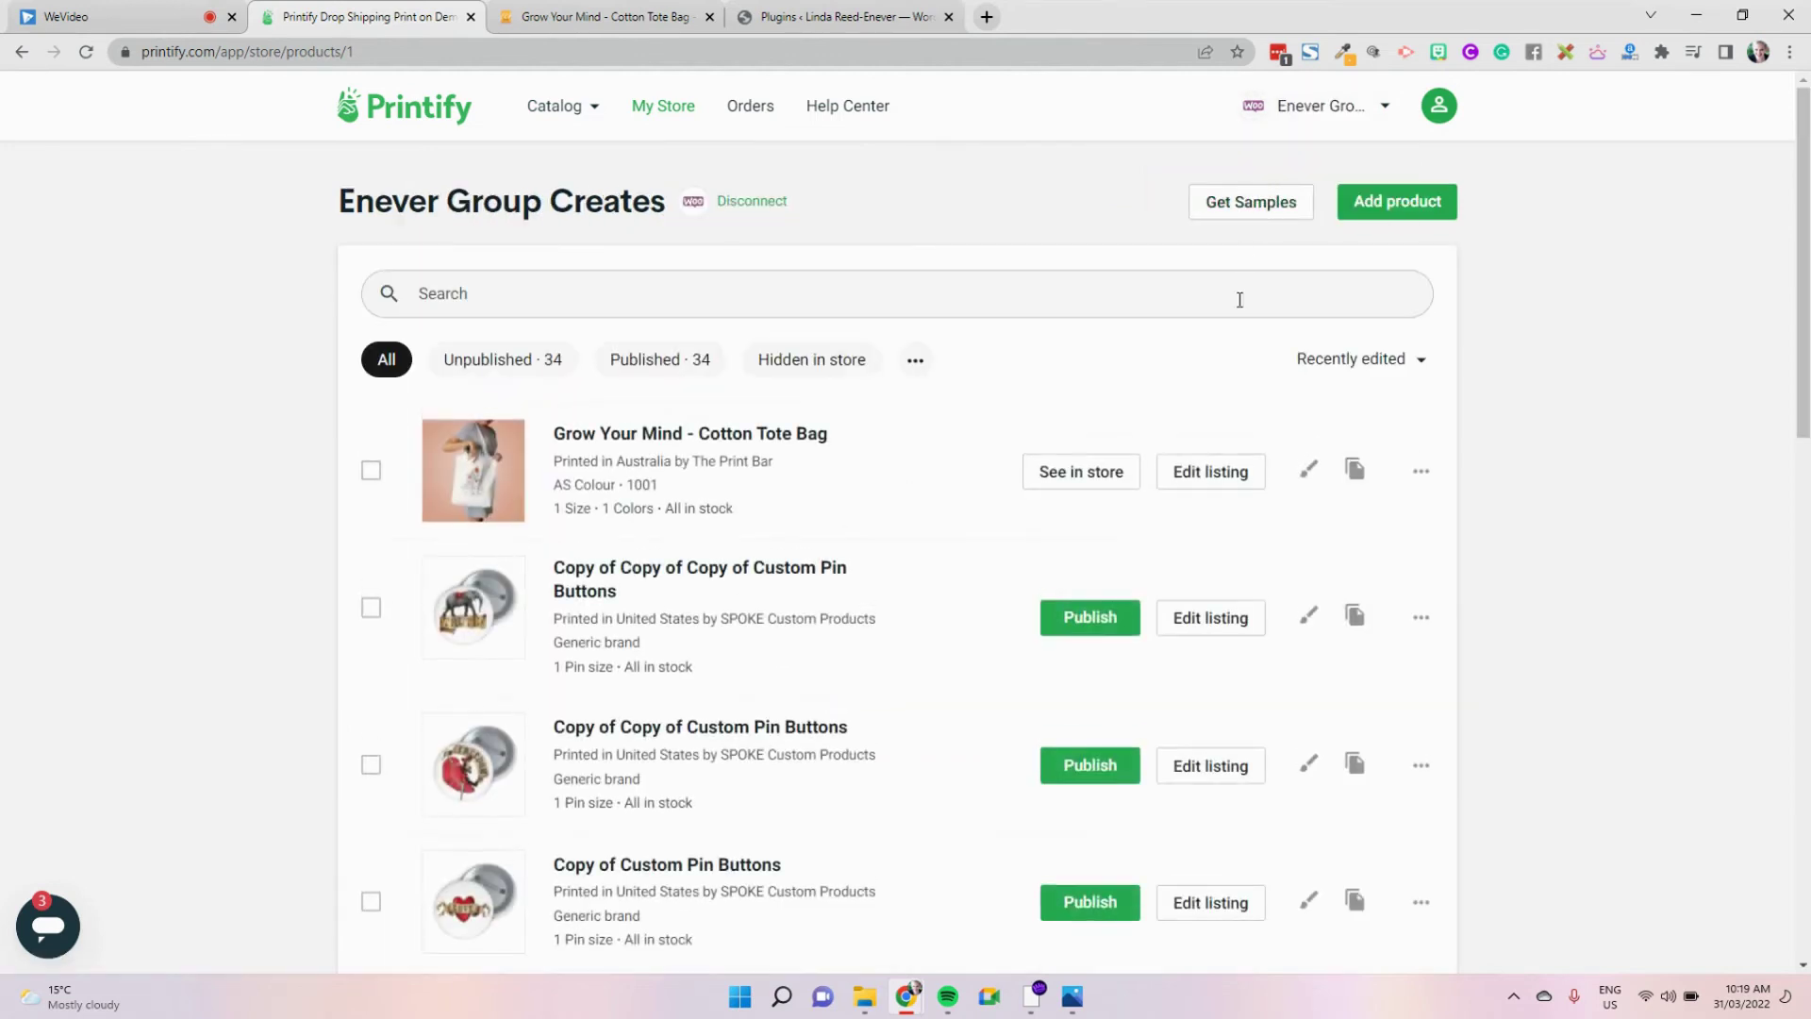
pyautogui.click(1420, 471)
pyautogui.click(1358, 632)
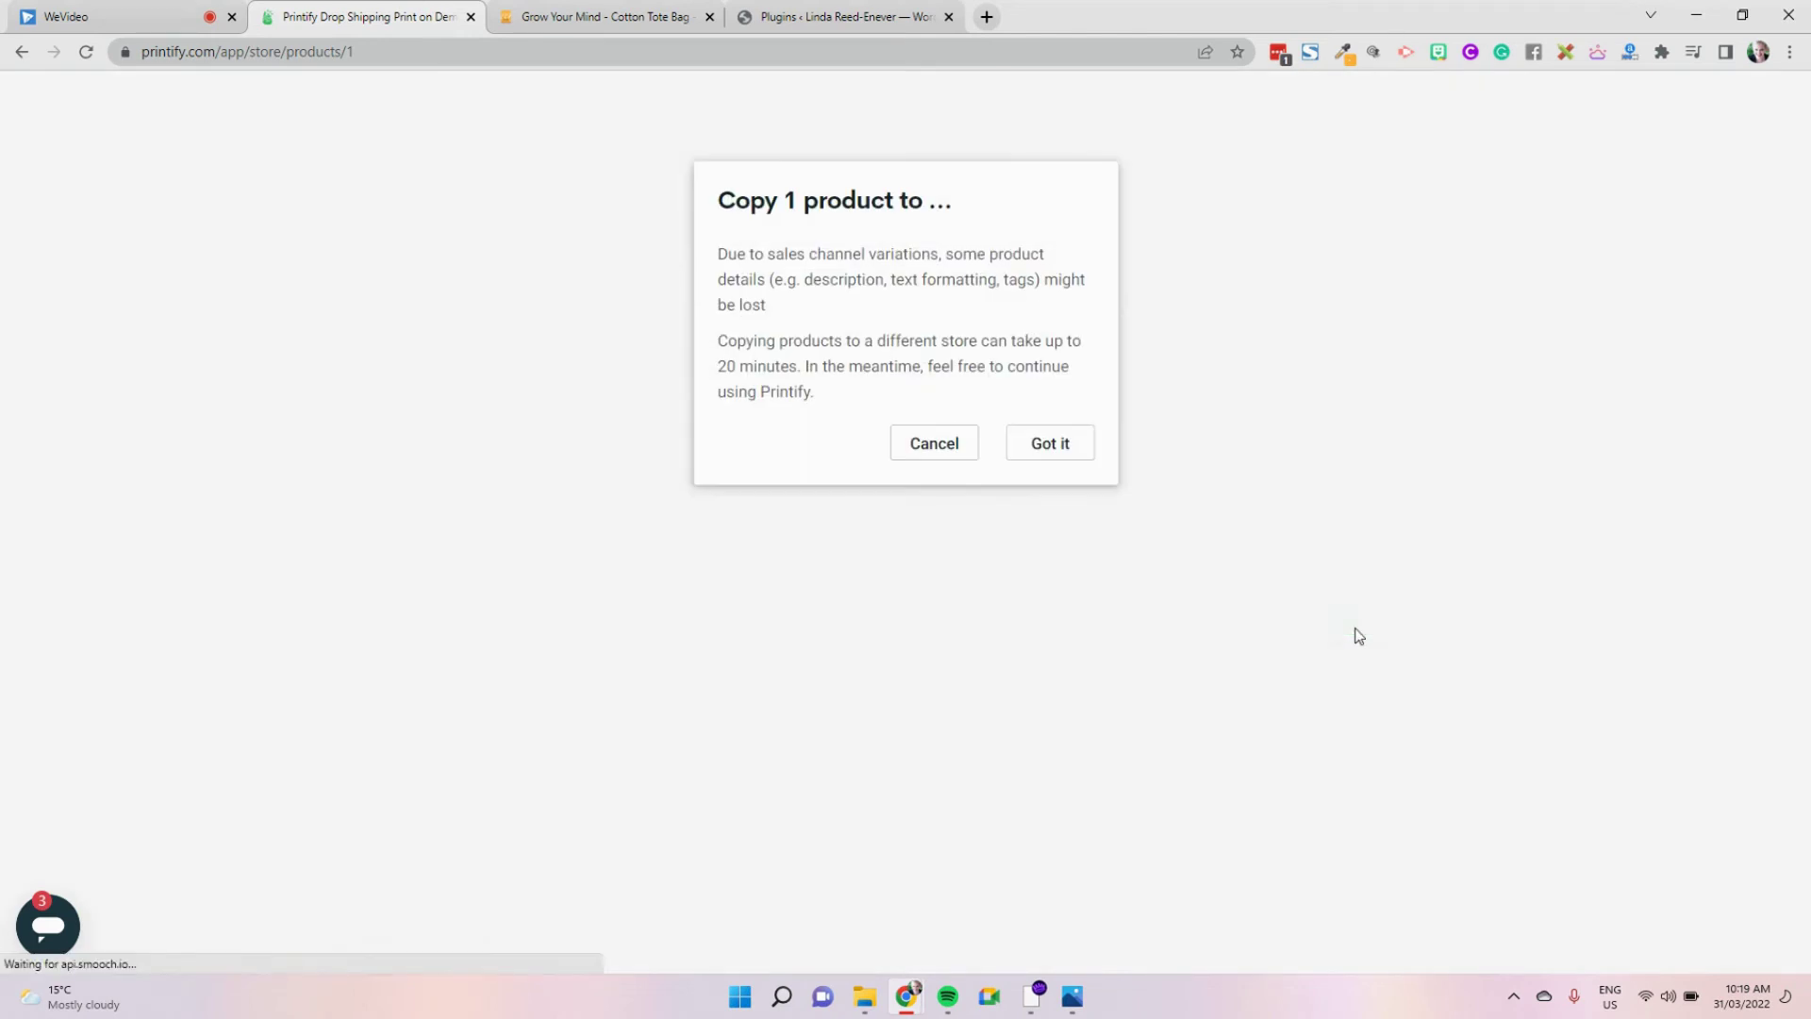
pyautogui.click(1070, 437)
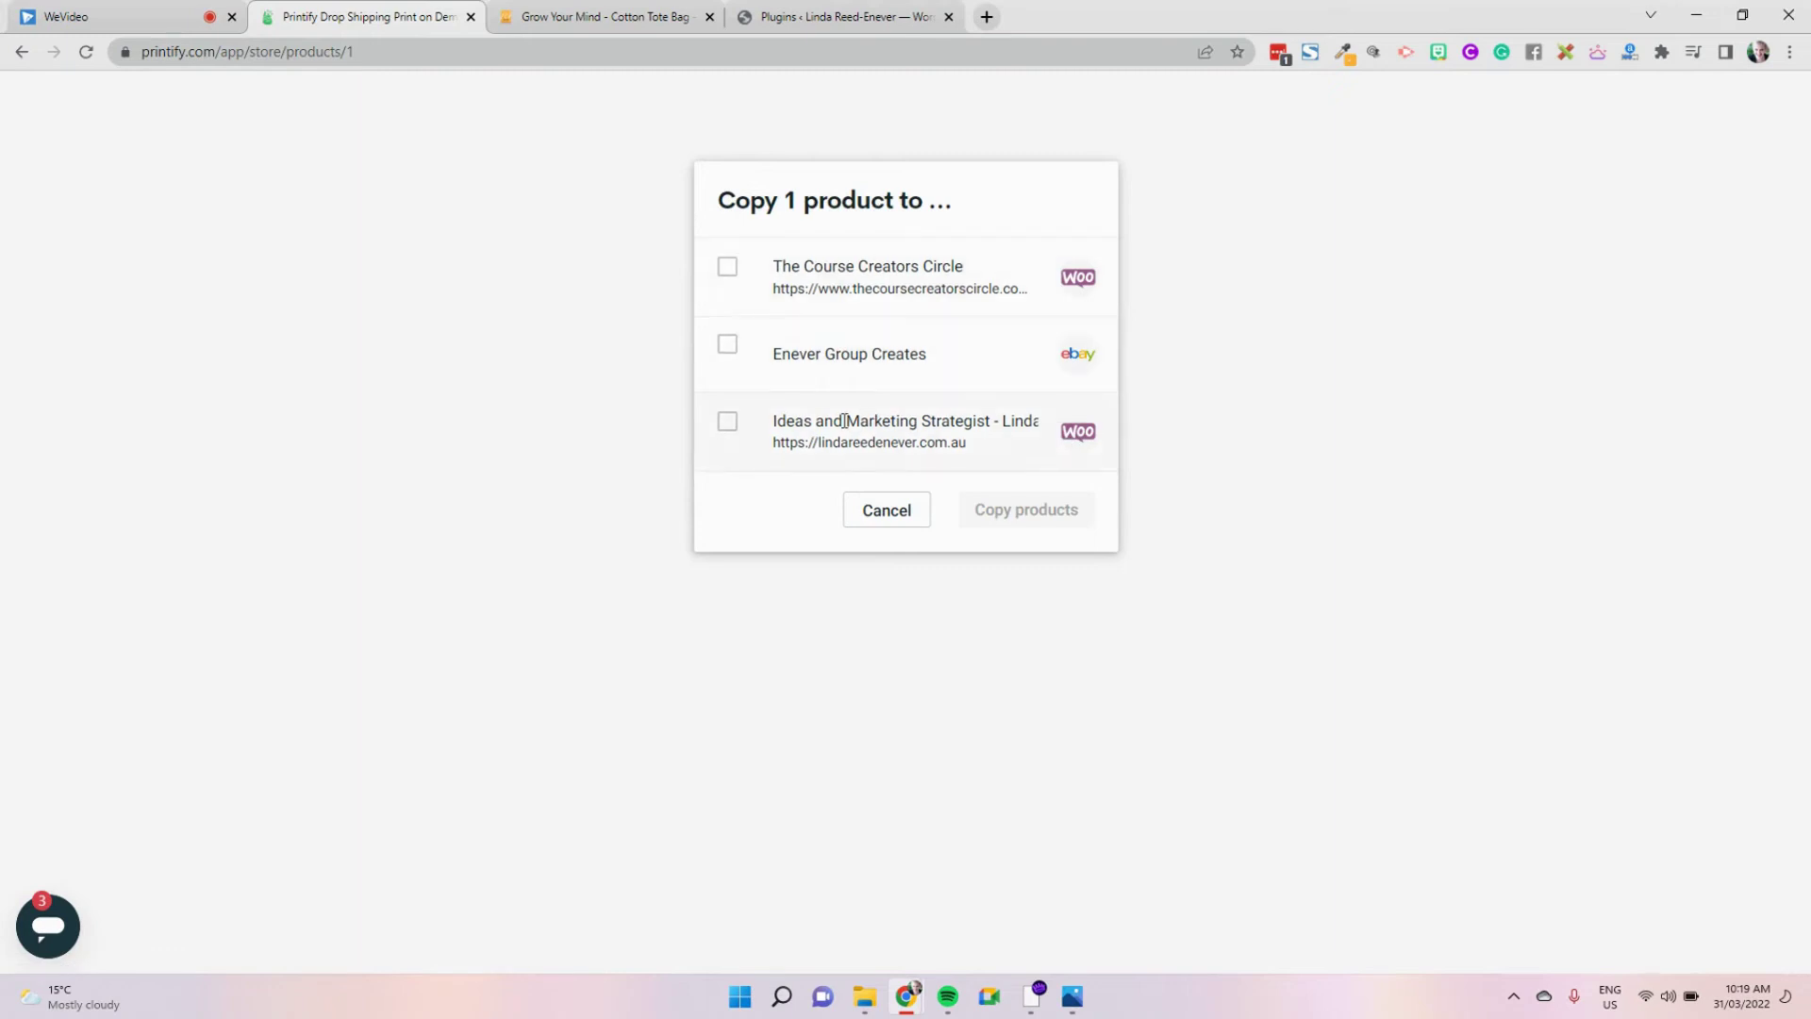
pyautogui.click(723, 434)
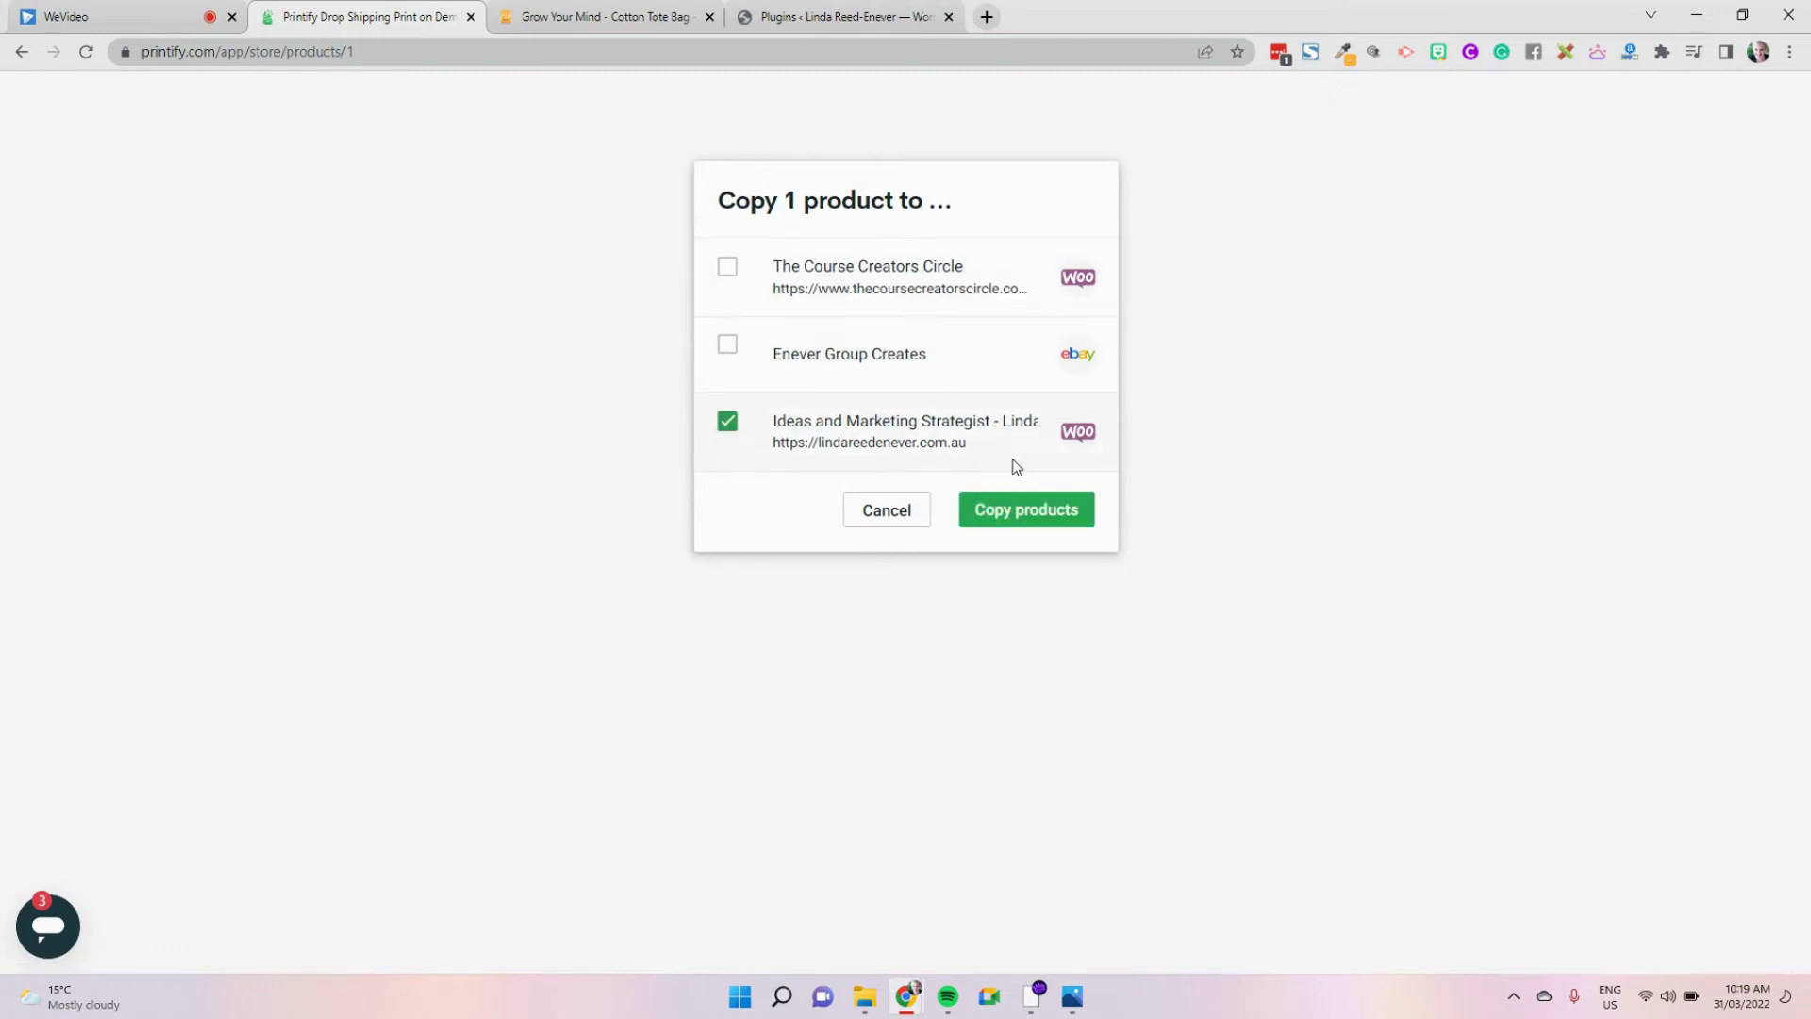
pyautogui.click(1042, 514)
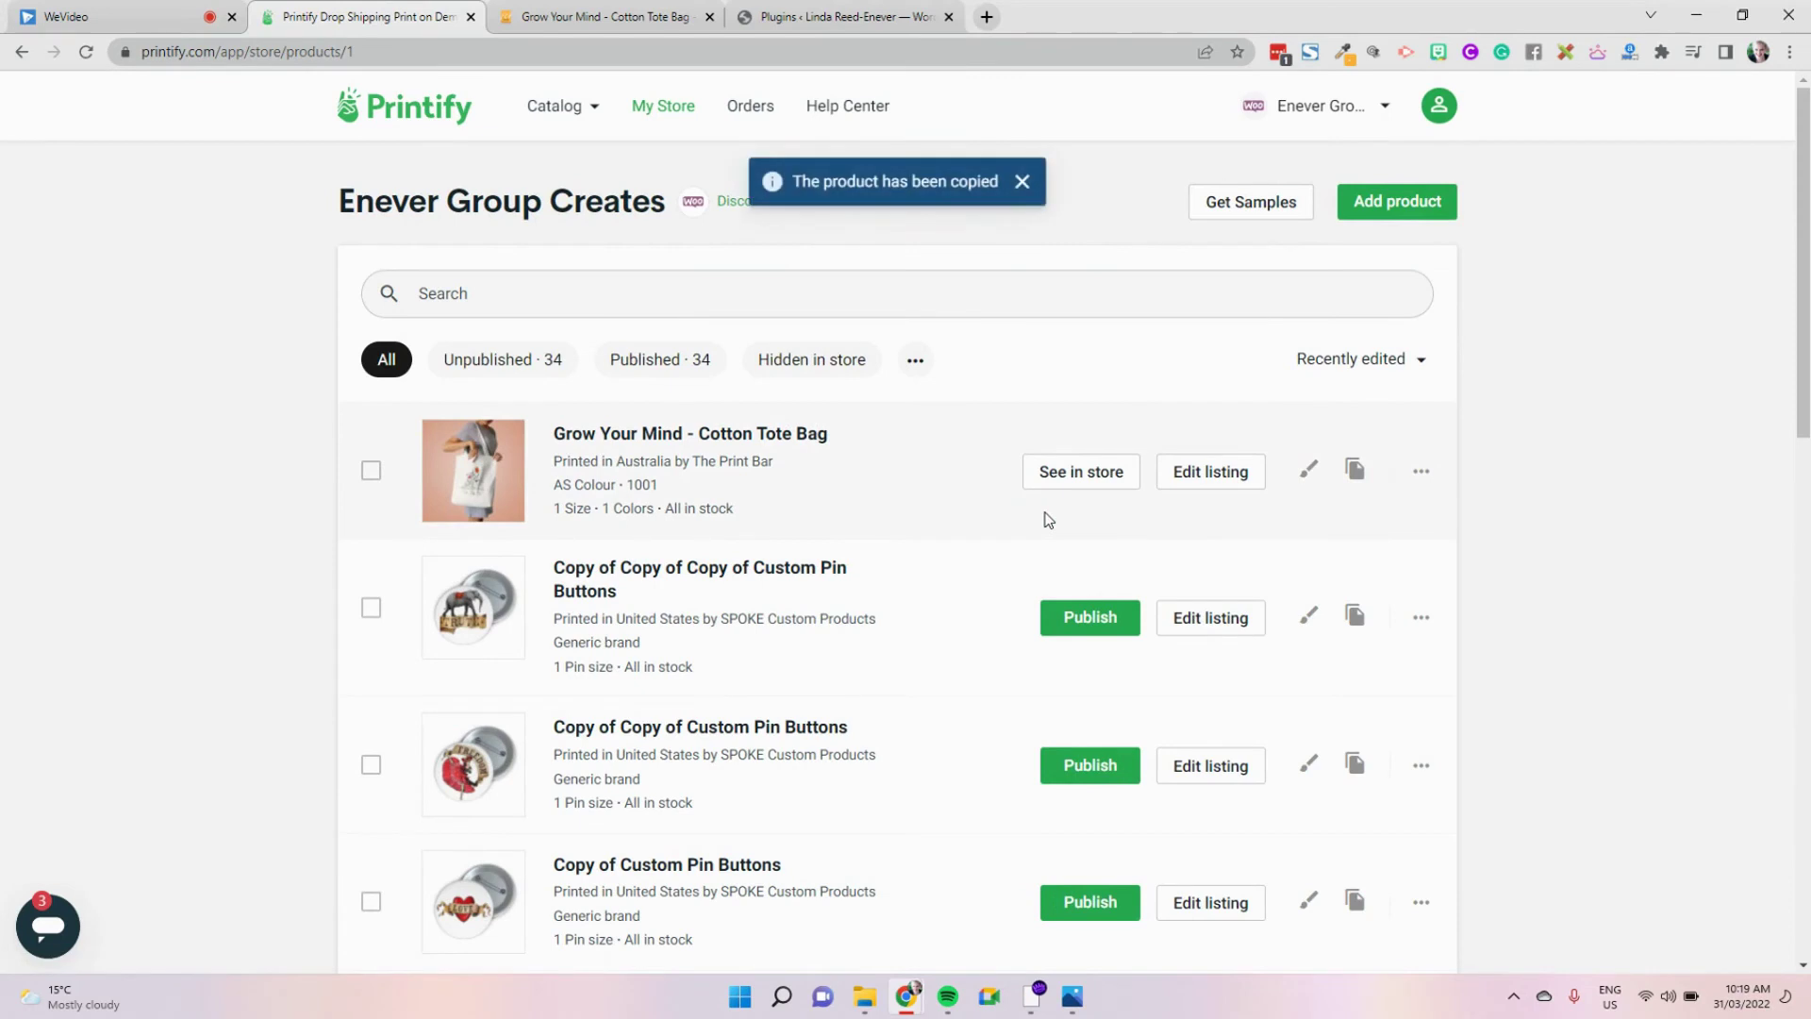
# Switch to the WordPress admin and open its full WooCommerce product list
pyautogui.click(808, 17)
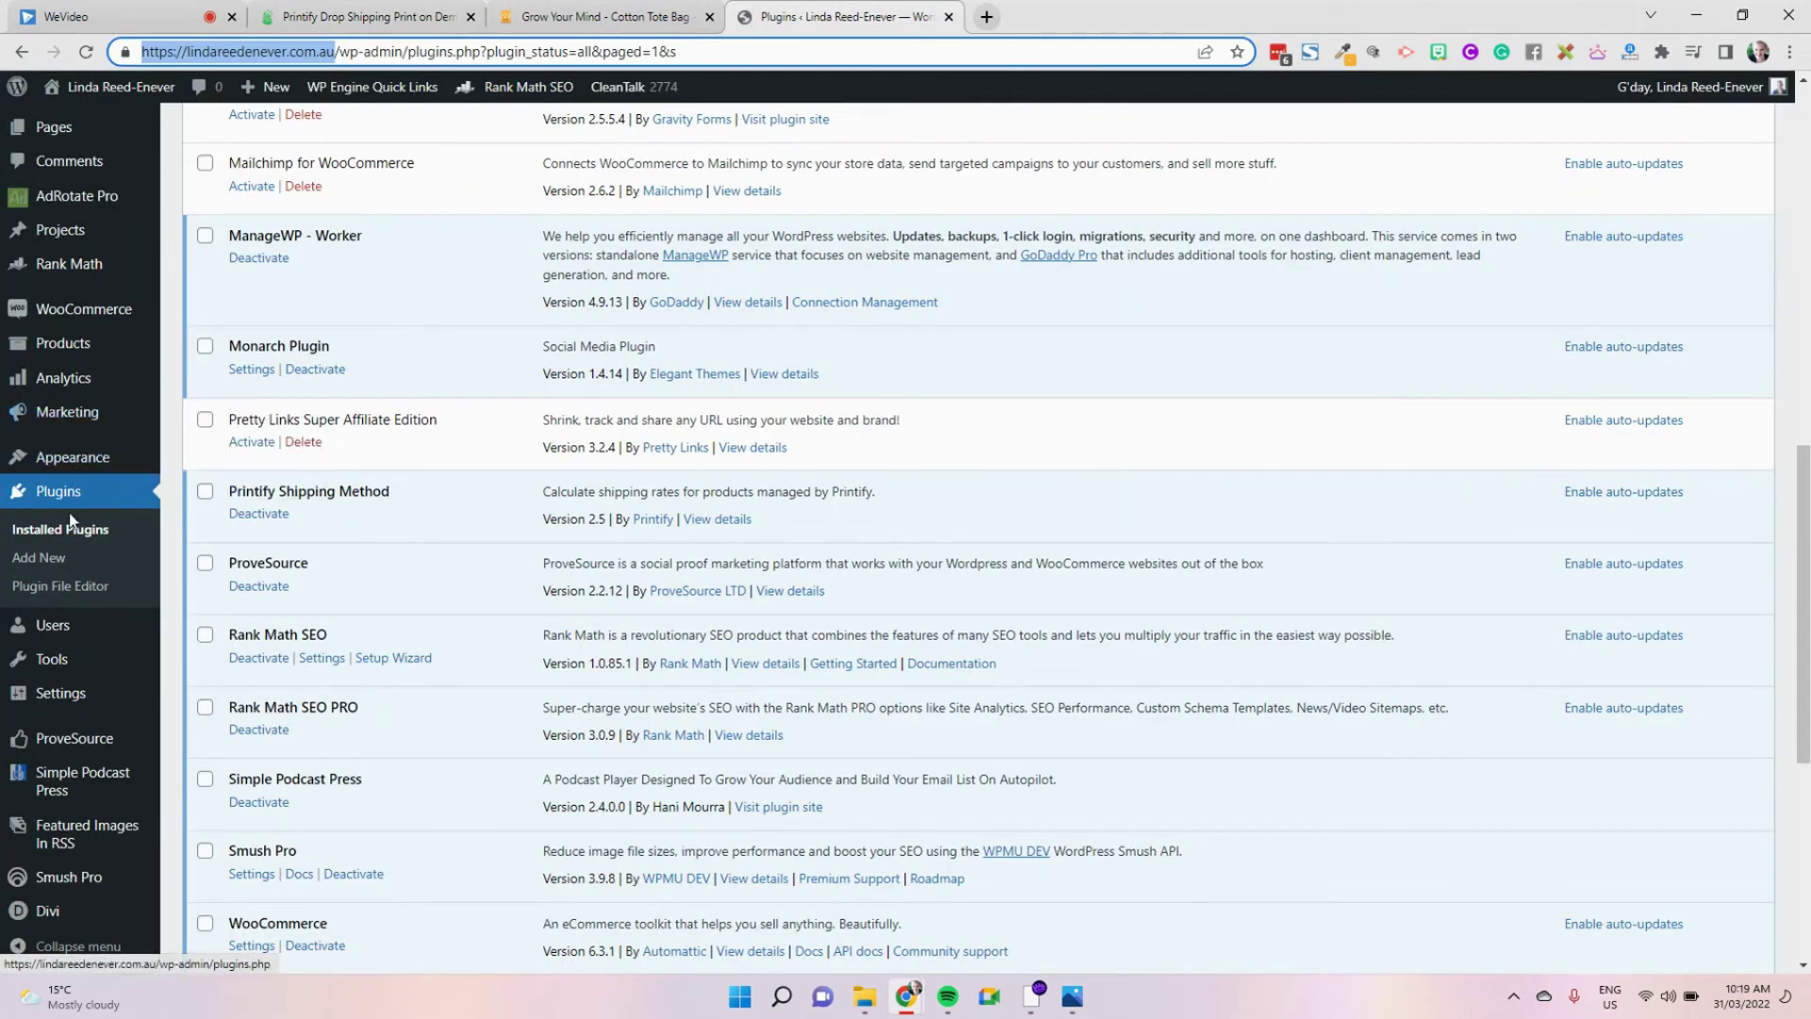
pyautogui.moveTo(113, 706)
pyautogui.scroll(-1, 104, 716)
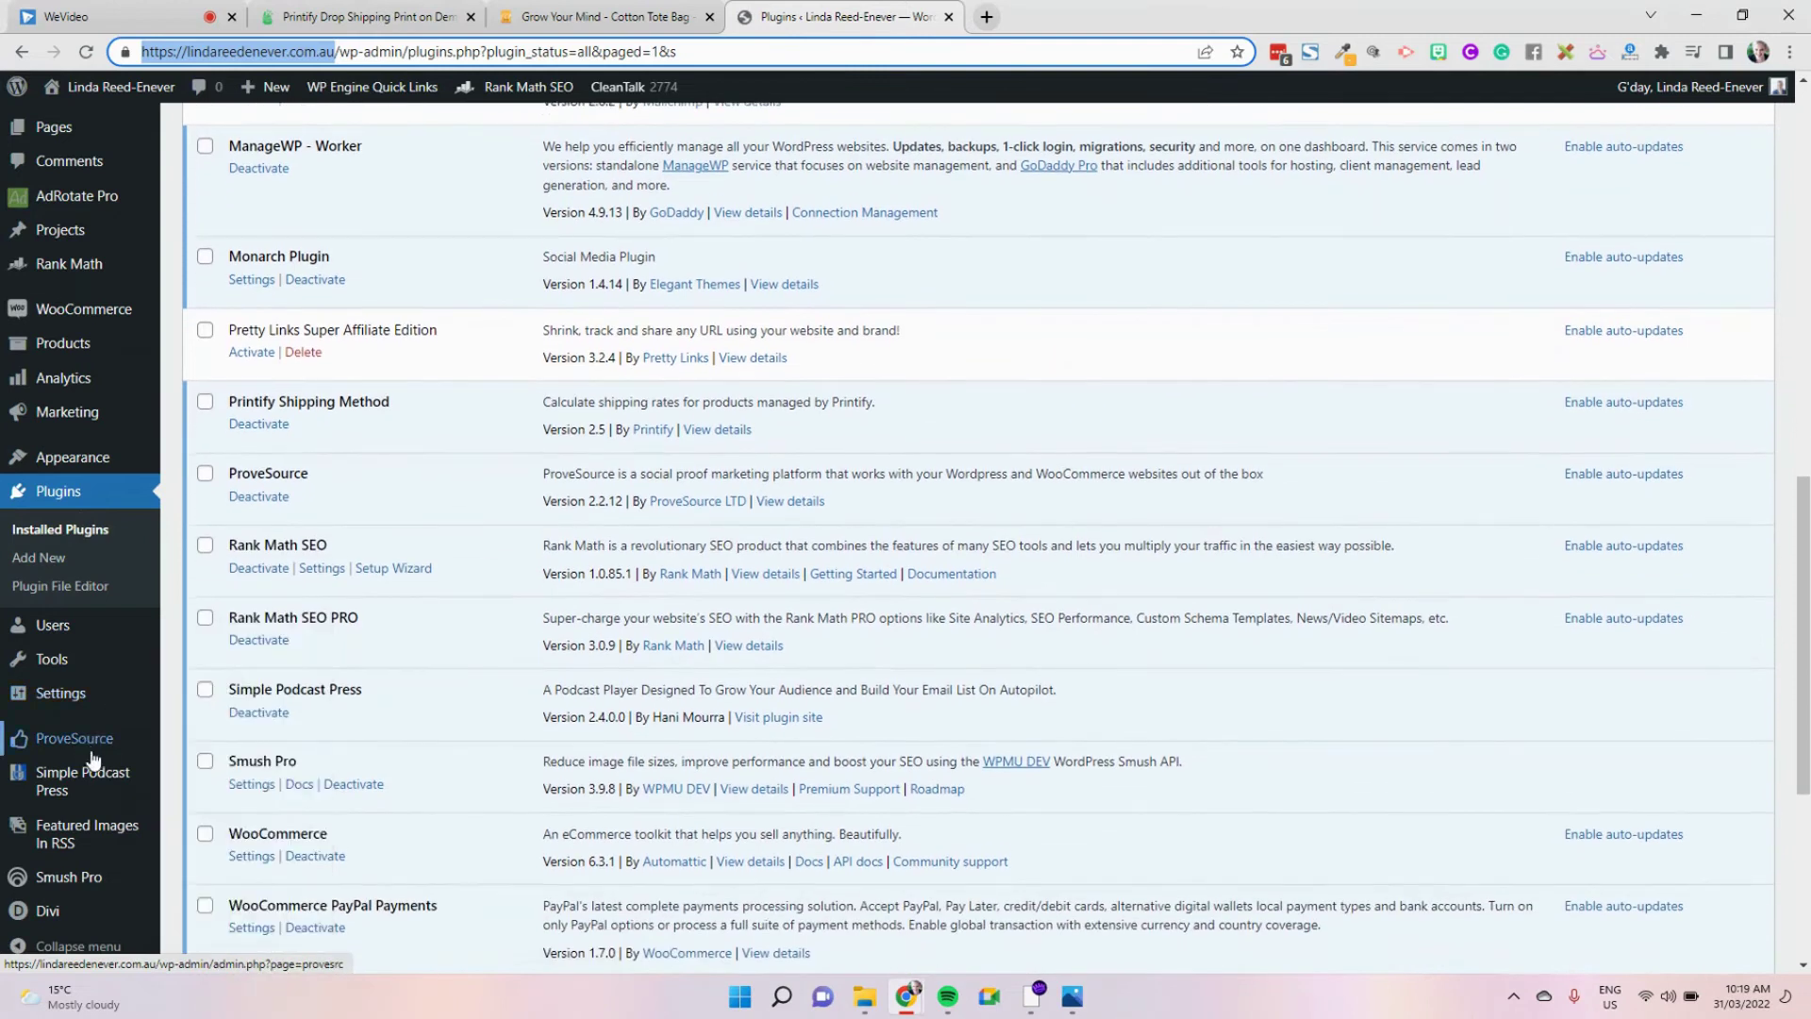
pyautogui.scroll(2, 73, 811)
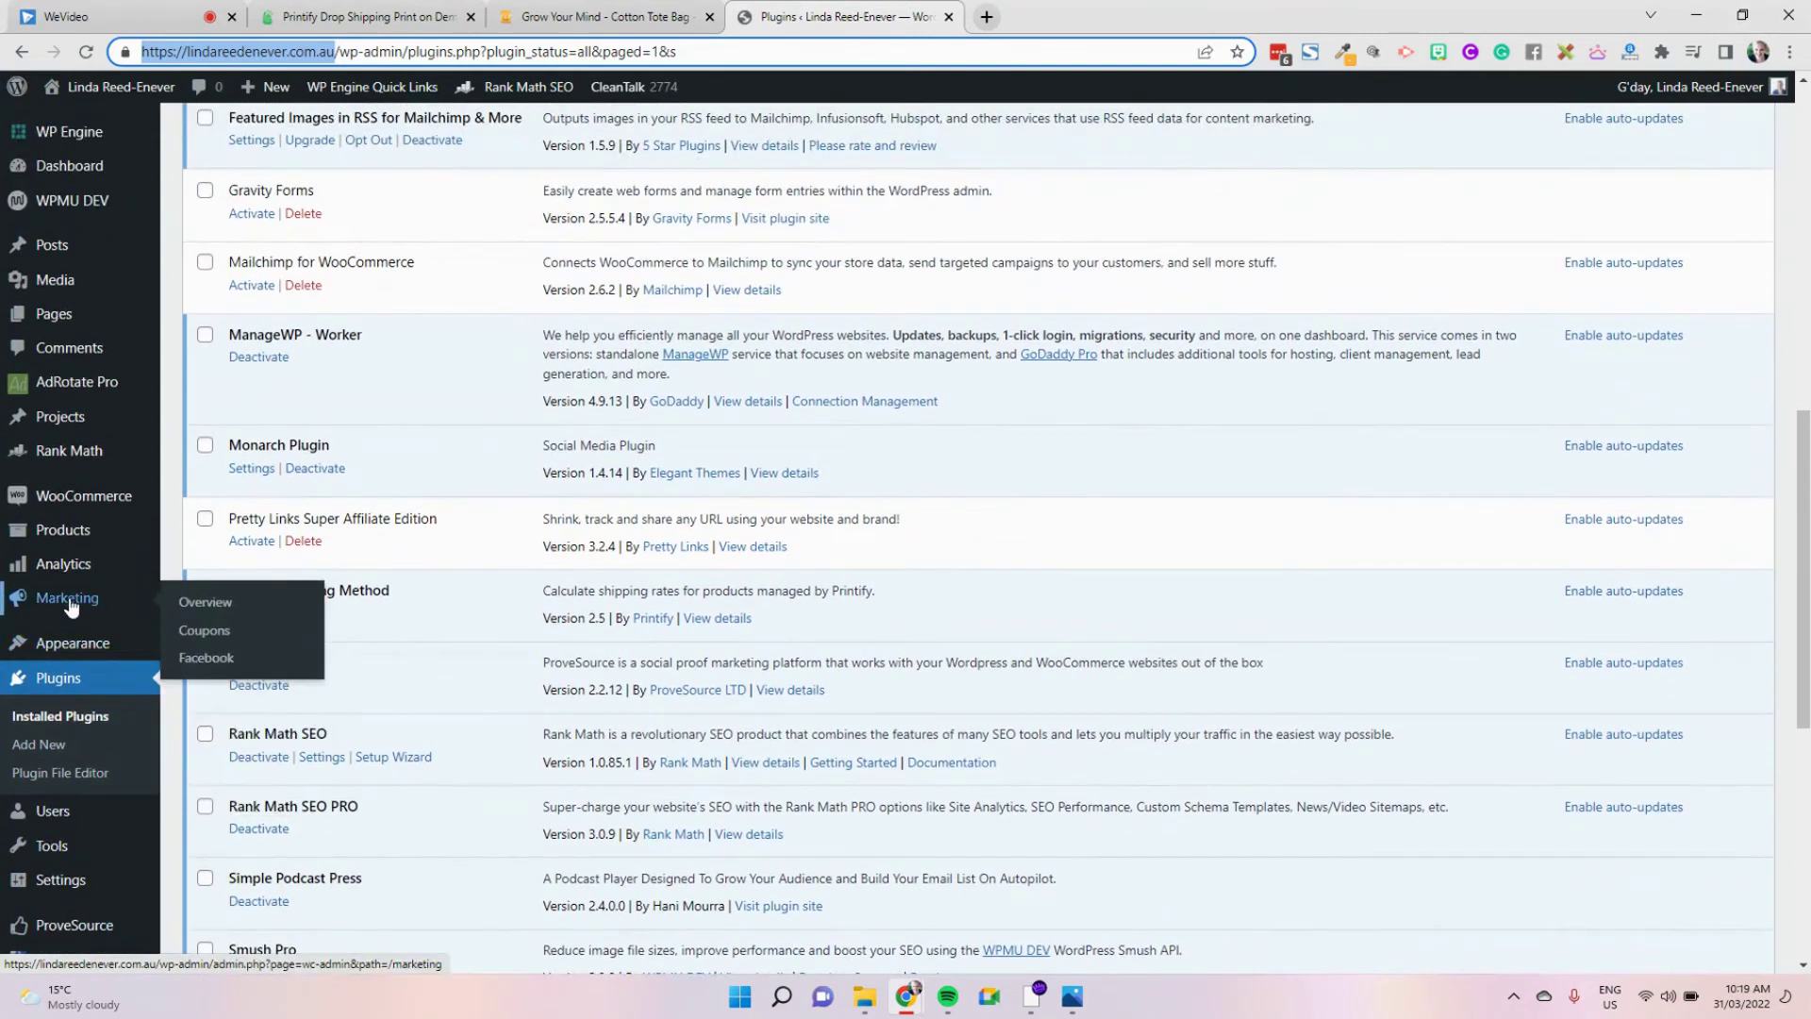
pyautogui.moveTo(85, 551)
pyautogui.click(185, 538)
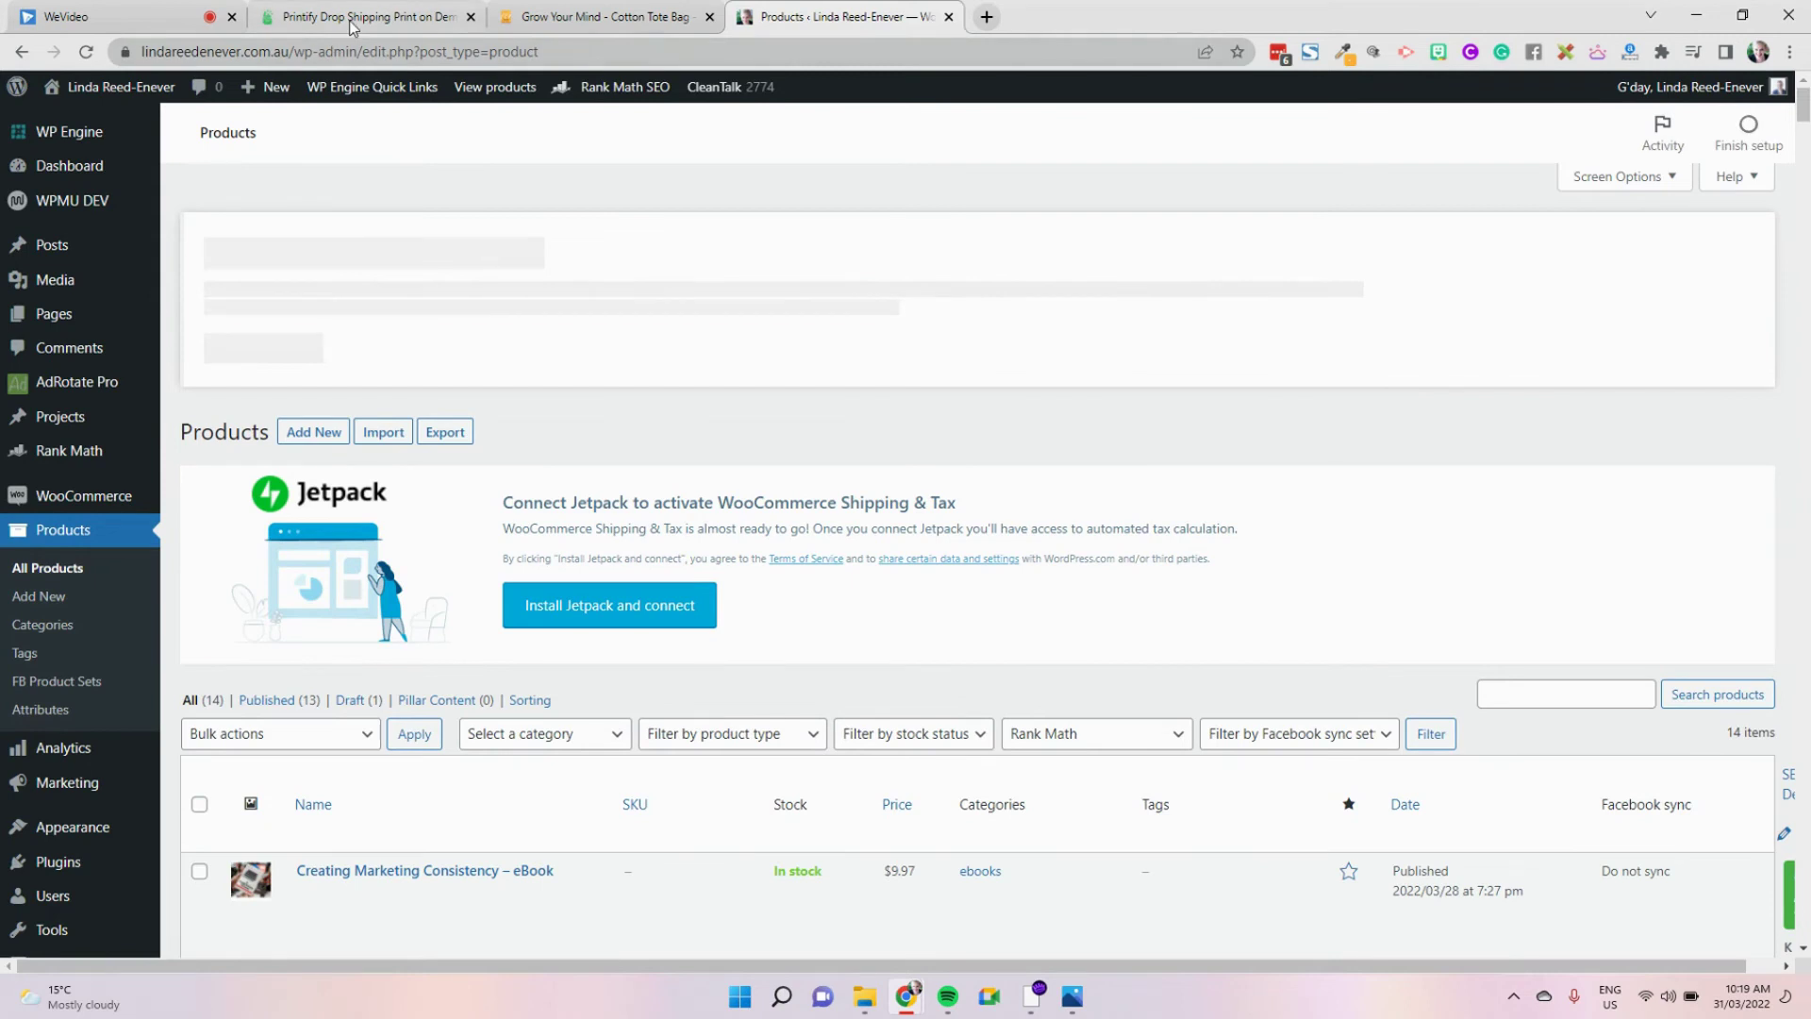
# Return to Printify, switch to the Ideas and Marketing Strategist store and open the copied tote bag's listing for editing
pyautogui.click(352, 21)
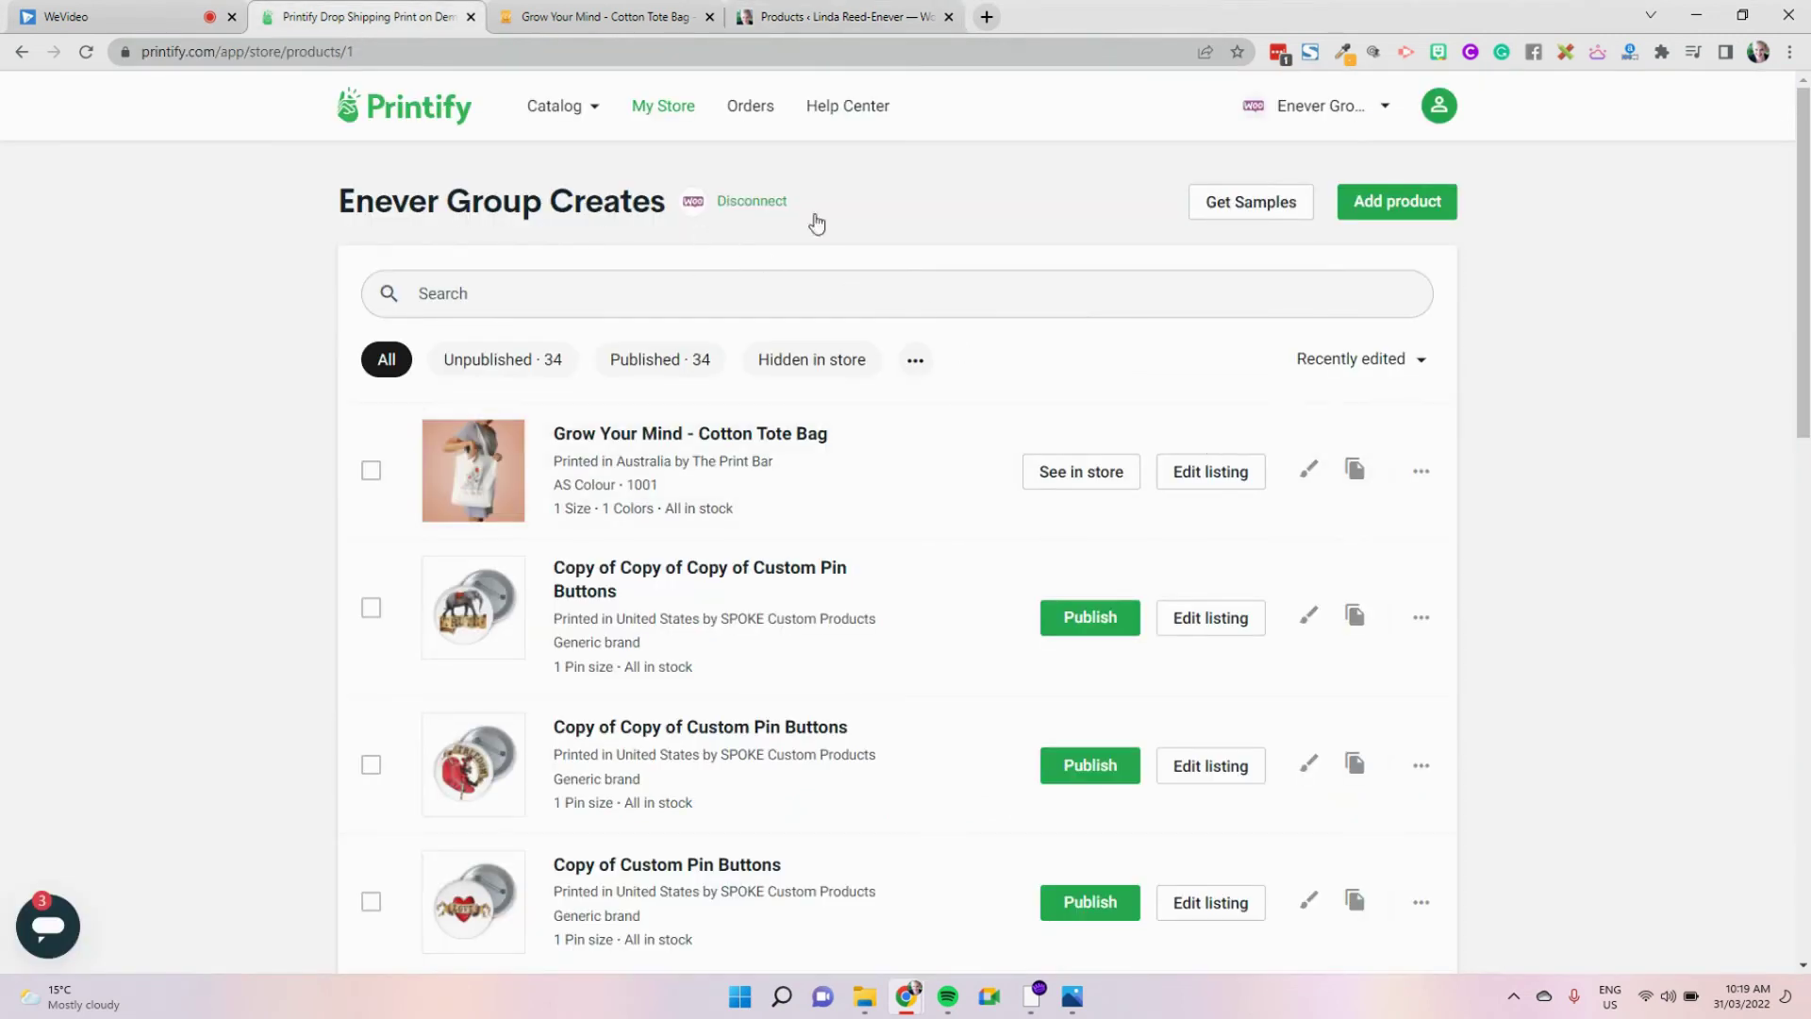
pyautogui.click(1266, 118)
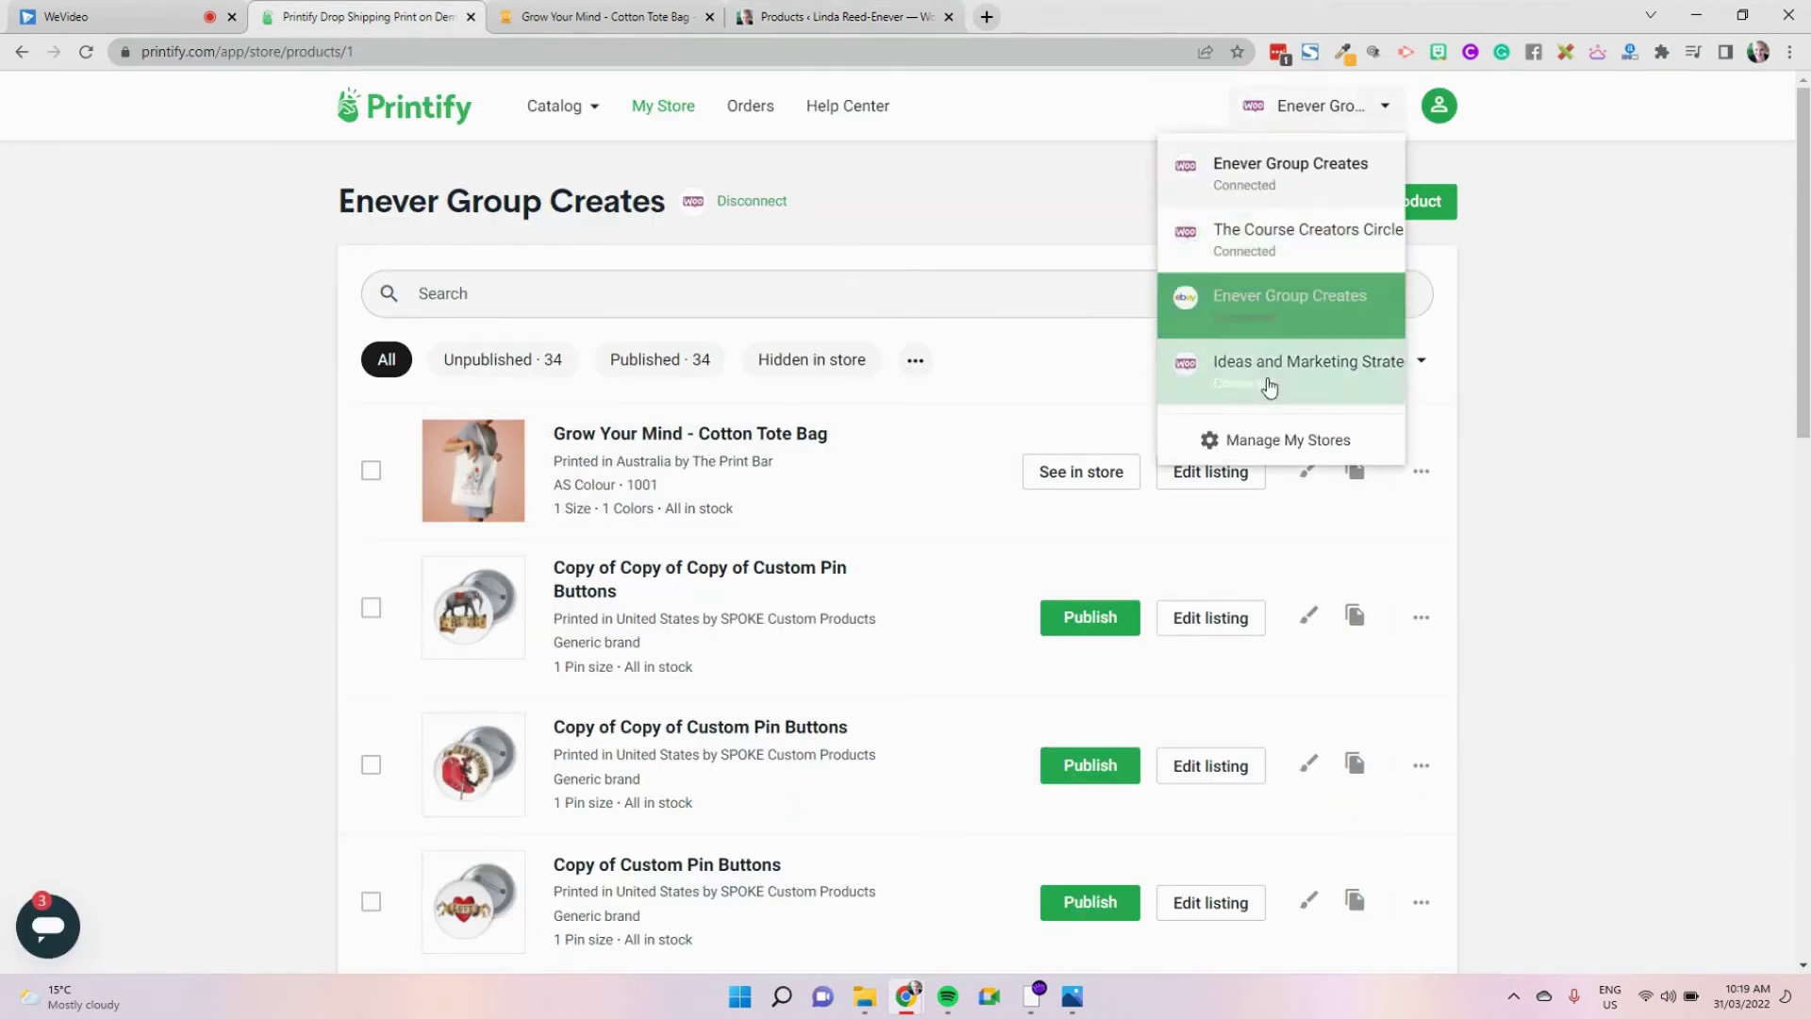
pyautogui.click(1255, 413)
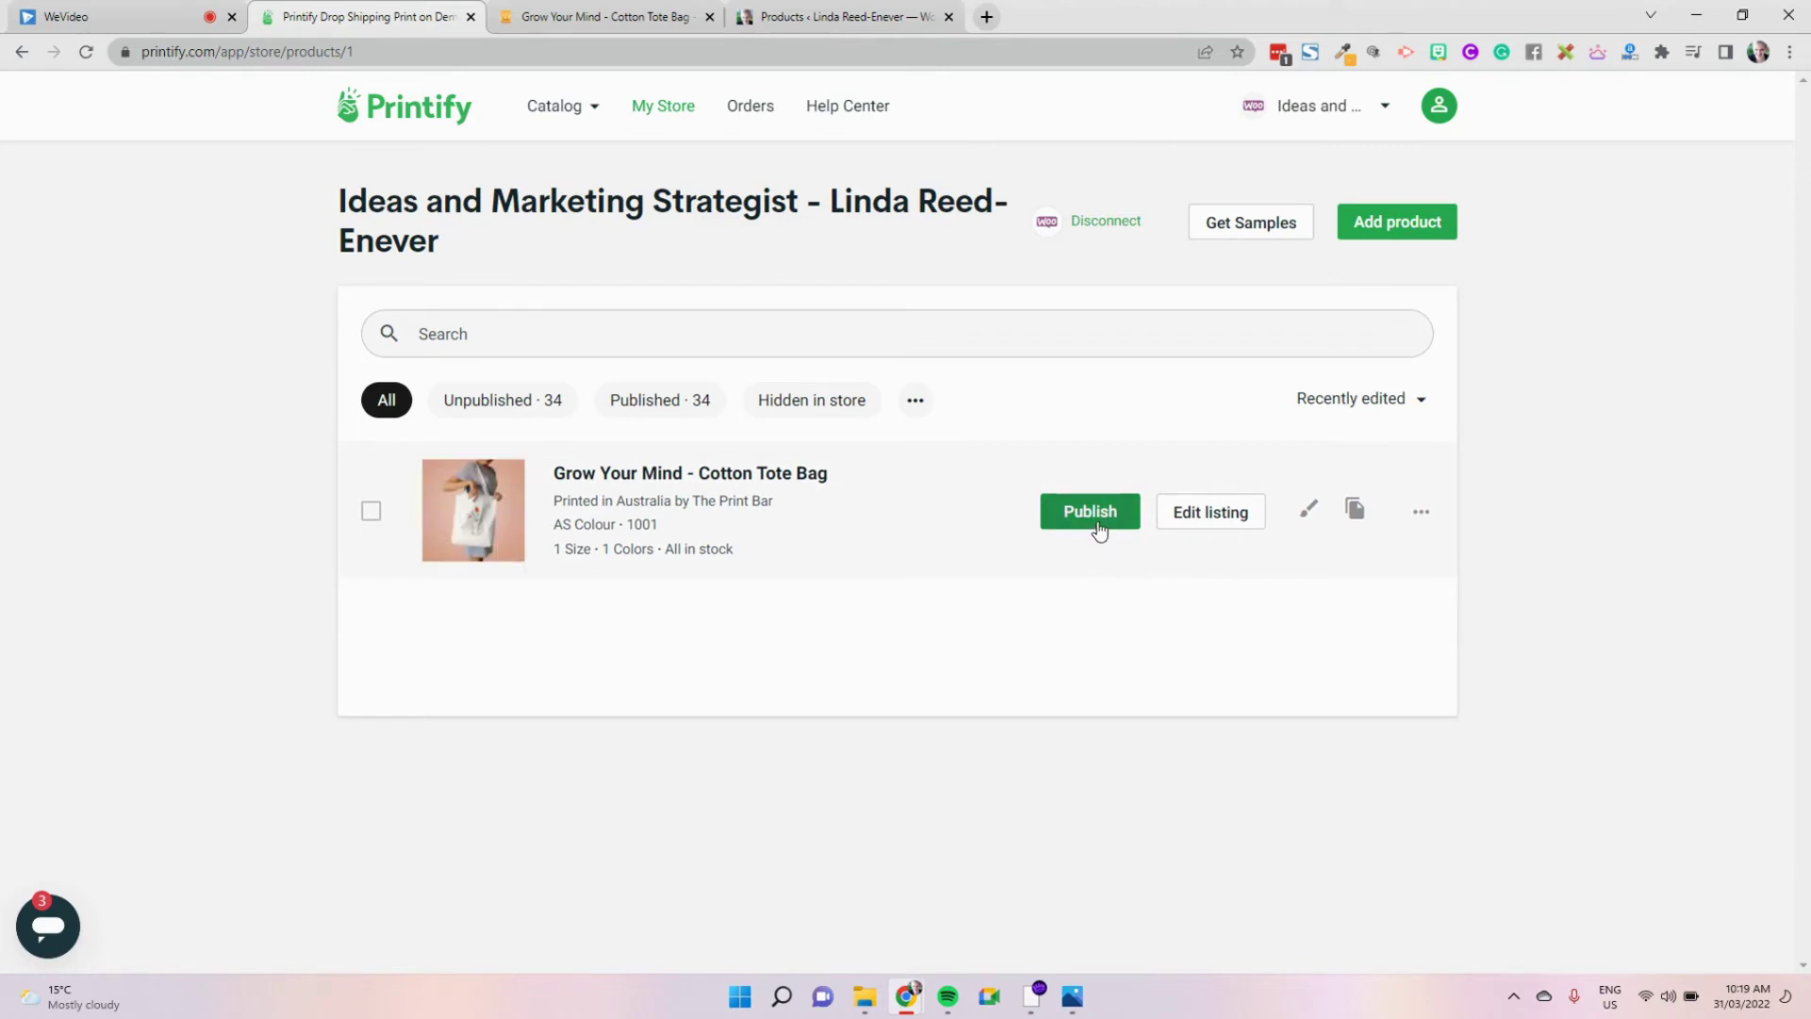
pyautogui.click(1233, 520)
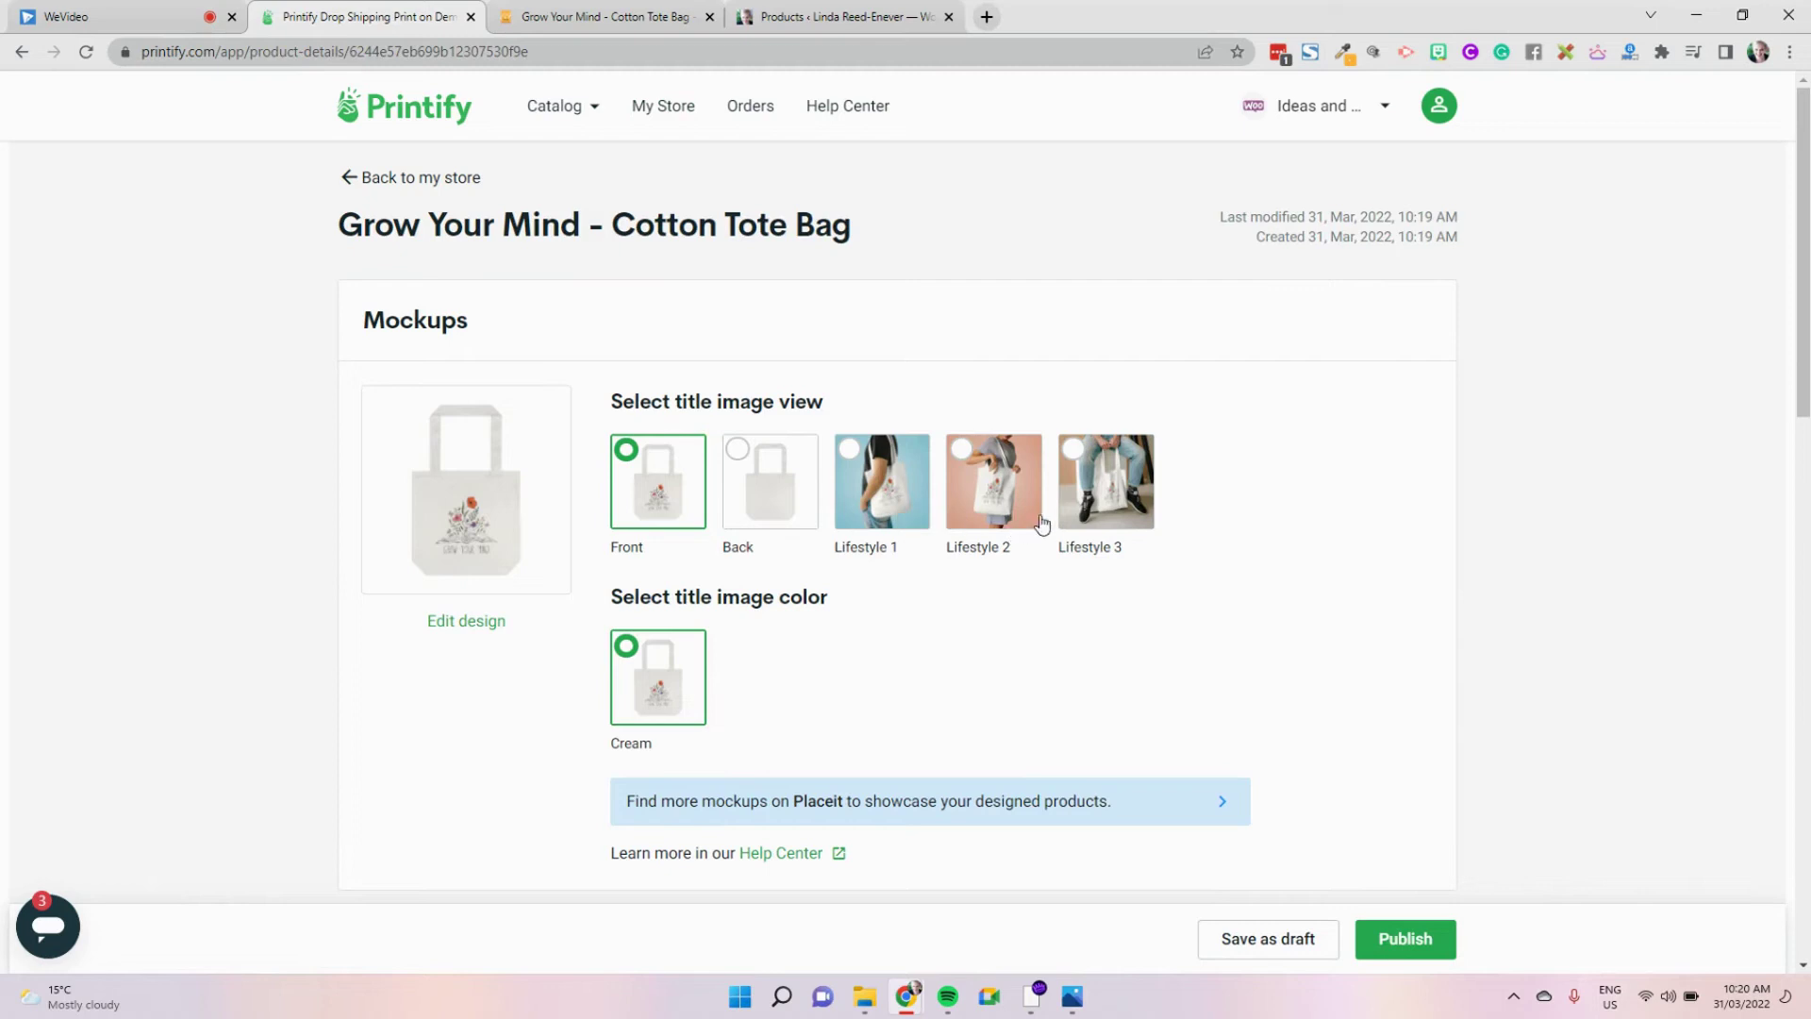
# Set Lifestyle 2 as the tote bag's title image, review the listing details and publish it to the store
pyautogui.click(951, 506)
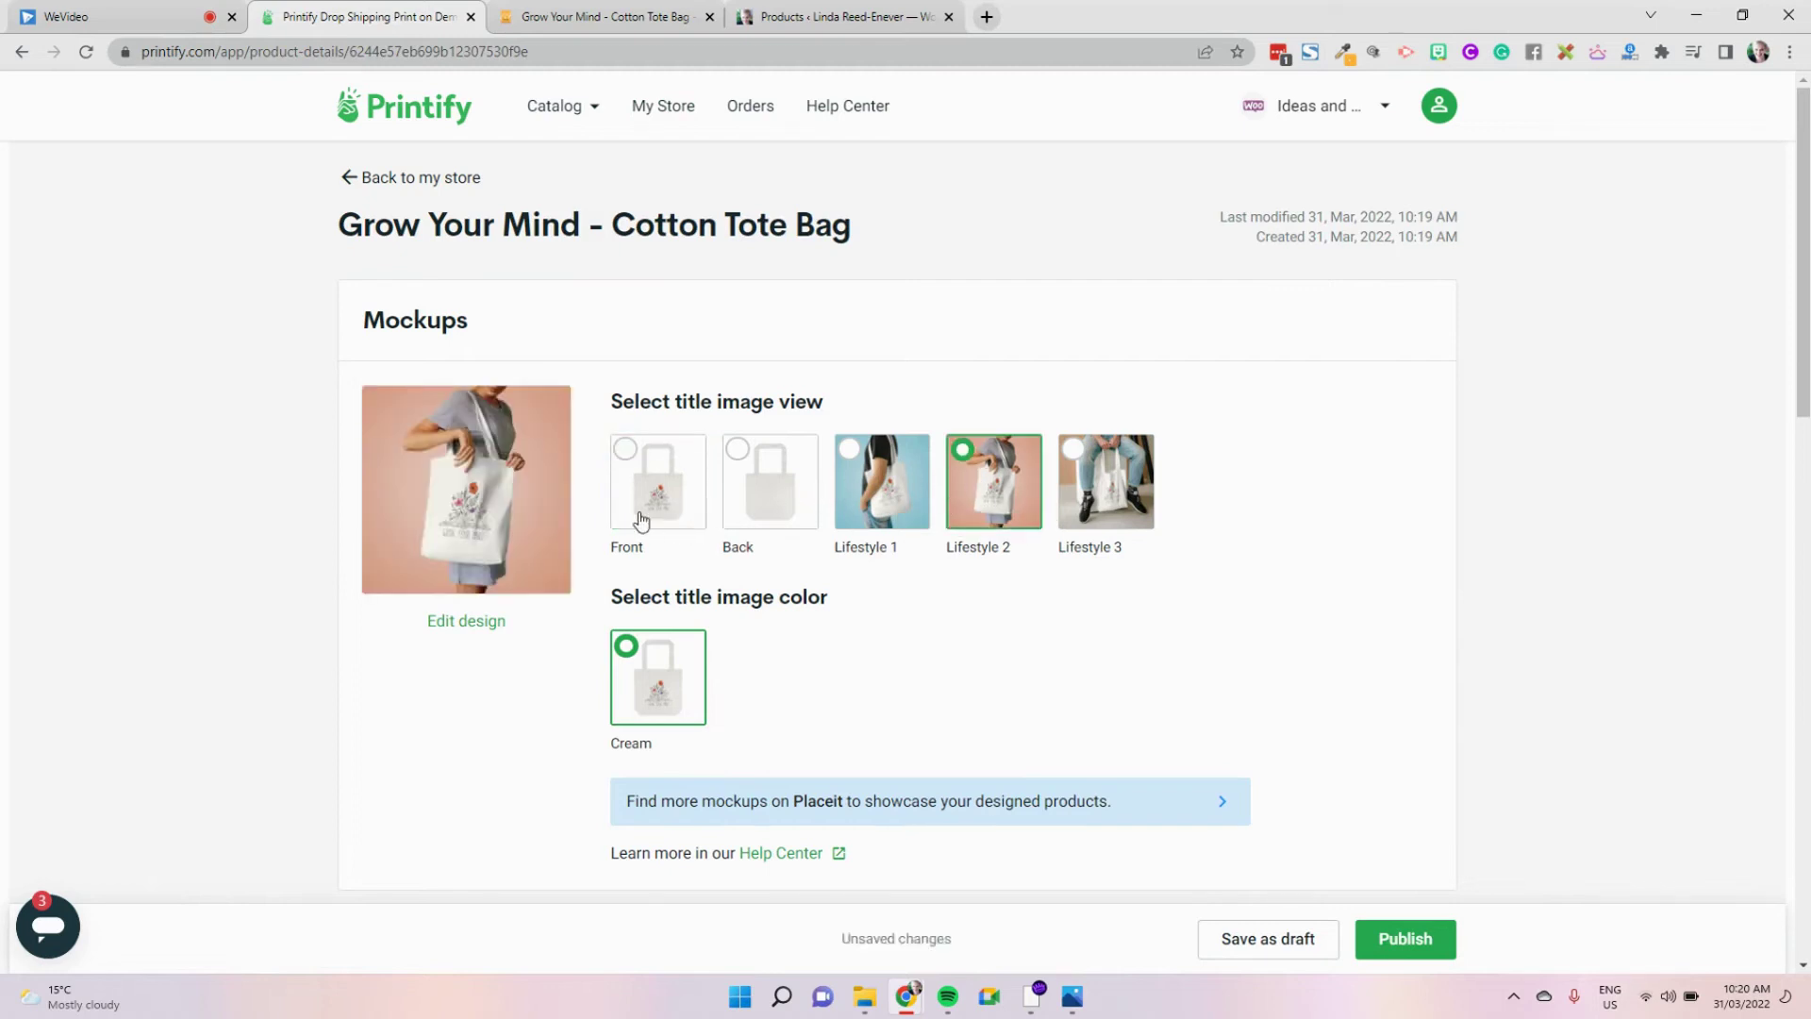
pyautogui.scroll(-3, 985, 589)
pyautogui.scroll(-6, 1179, 808)
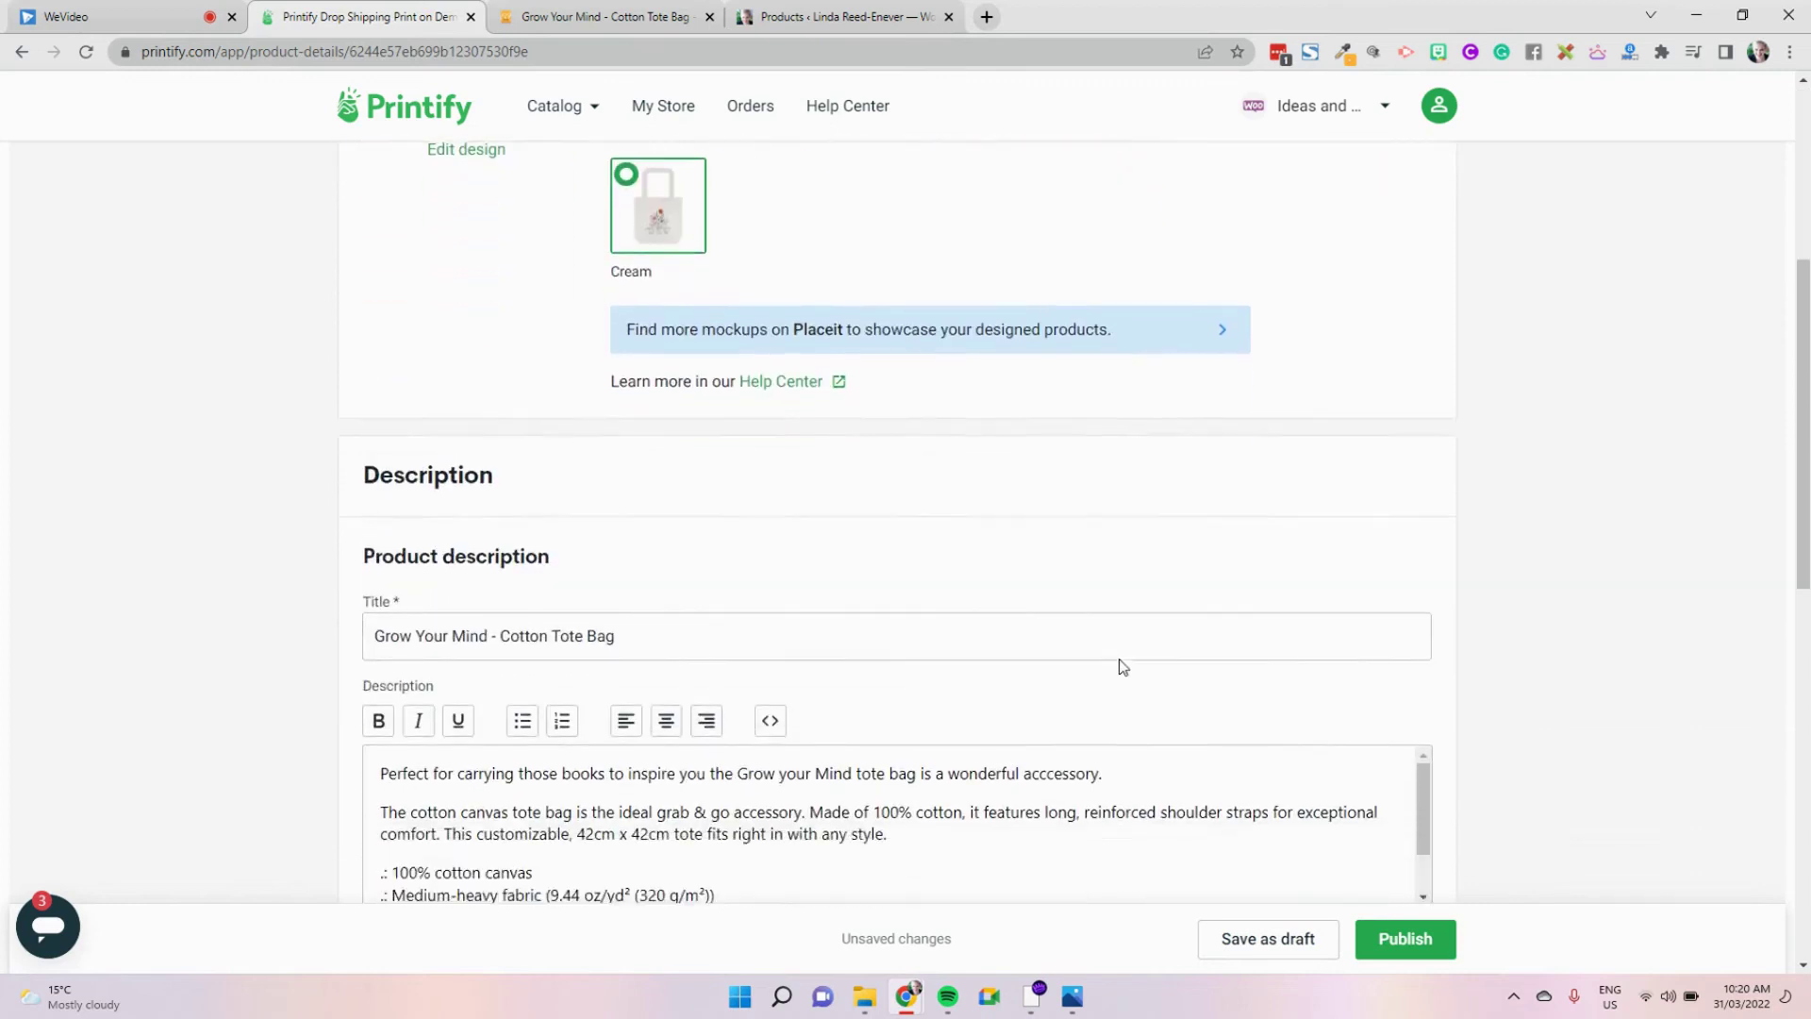
pyautogui.scroll(-3, 1166, 729)
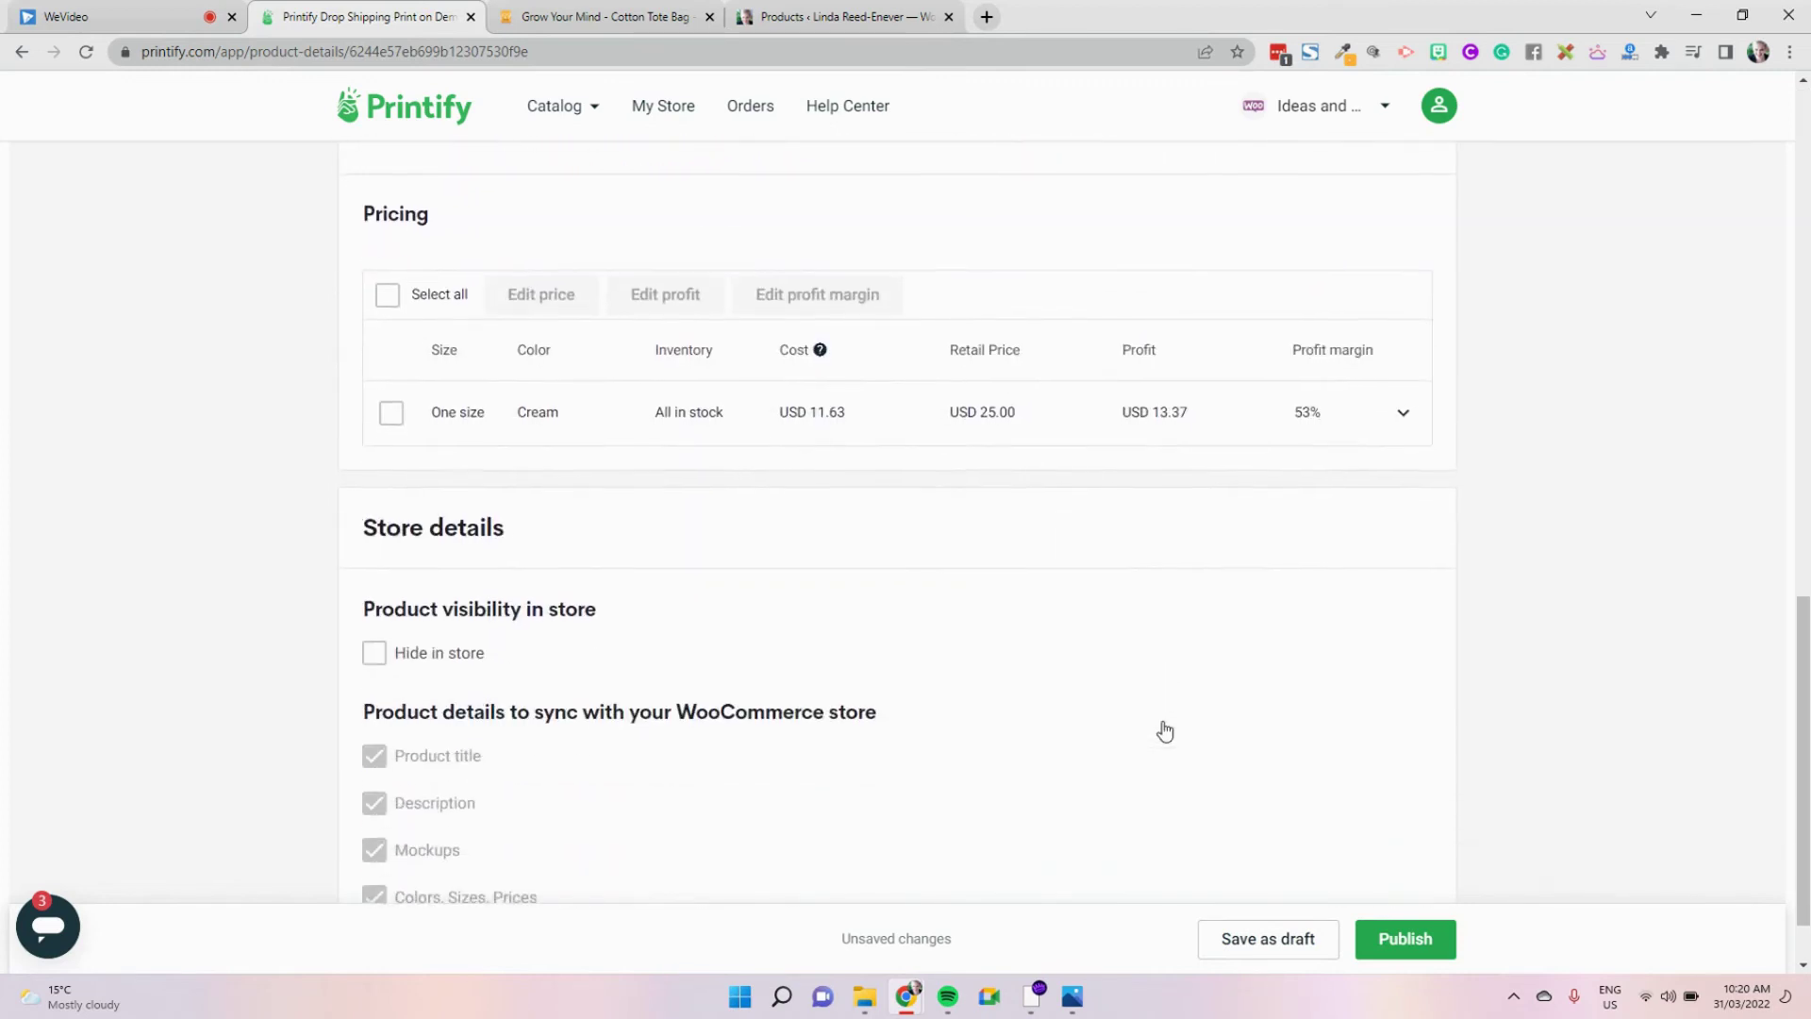
pyautogui.scroll(-1, 1178, 514)
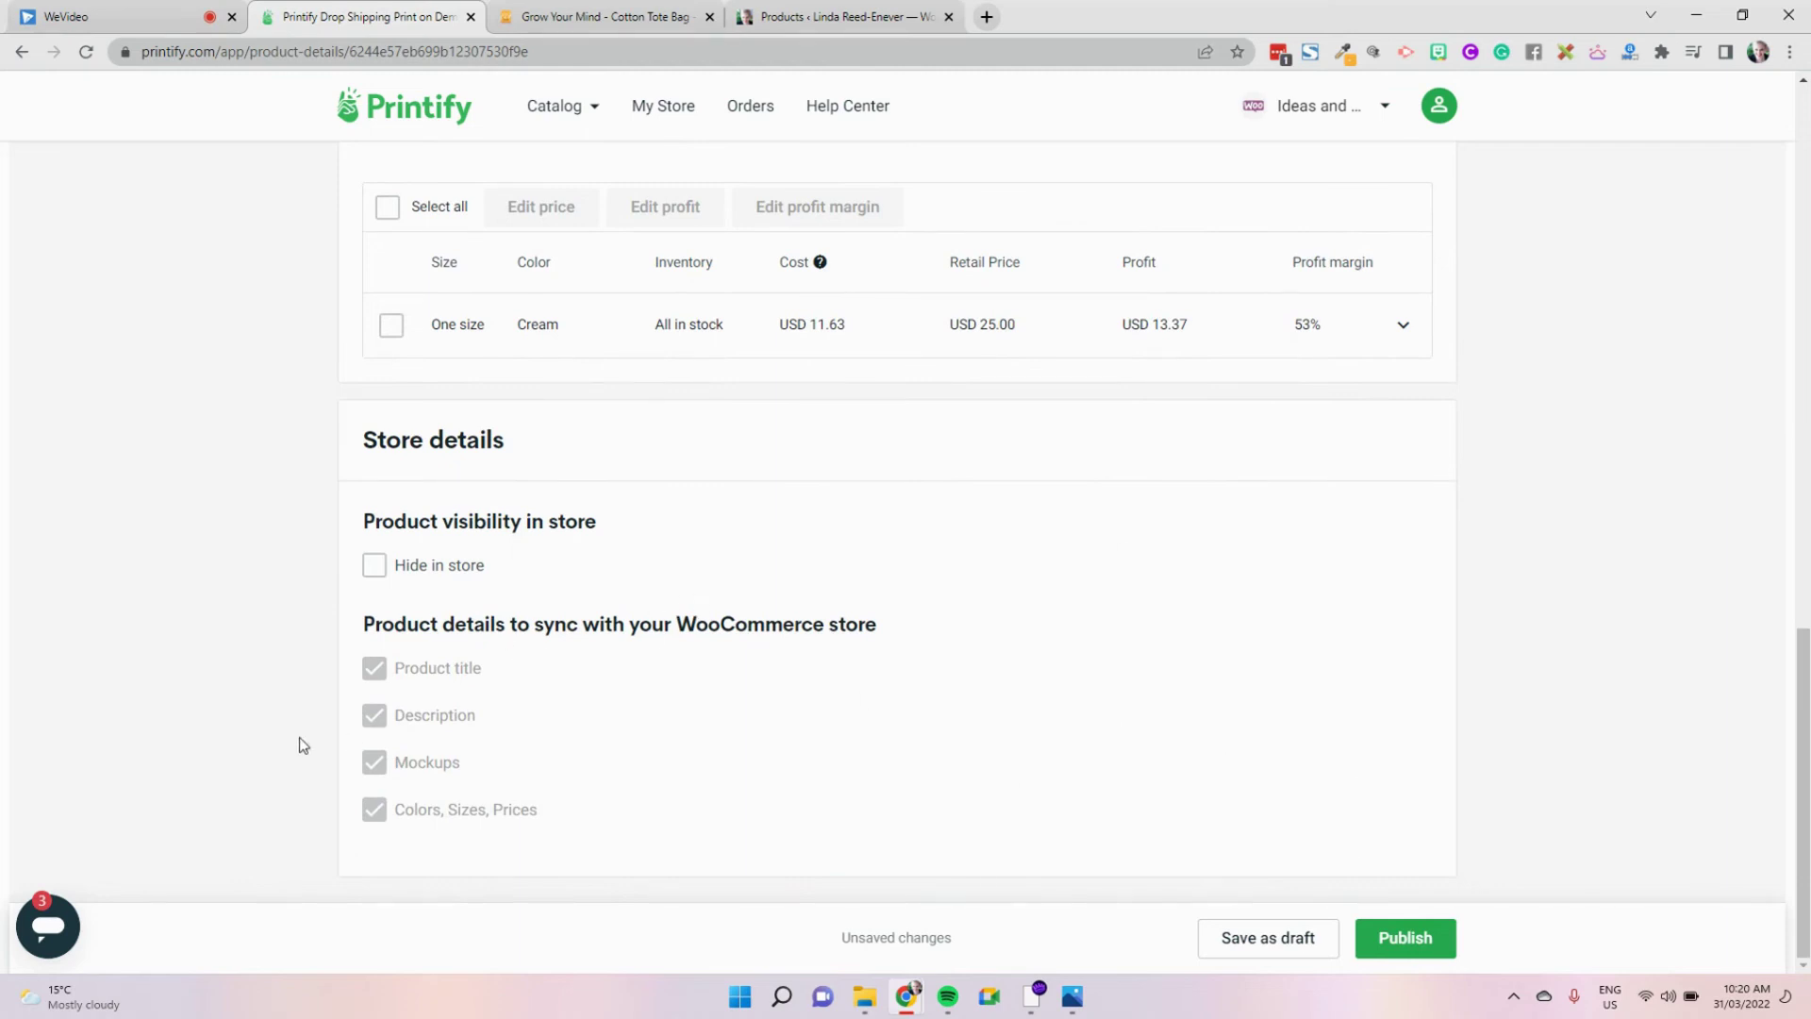
pyautogui.click(1410, 949)
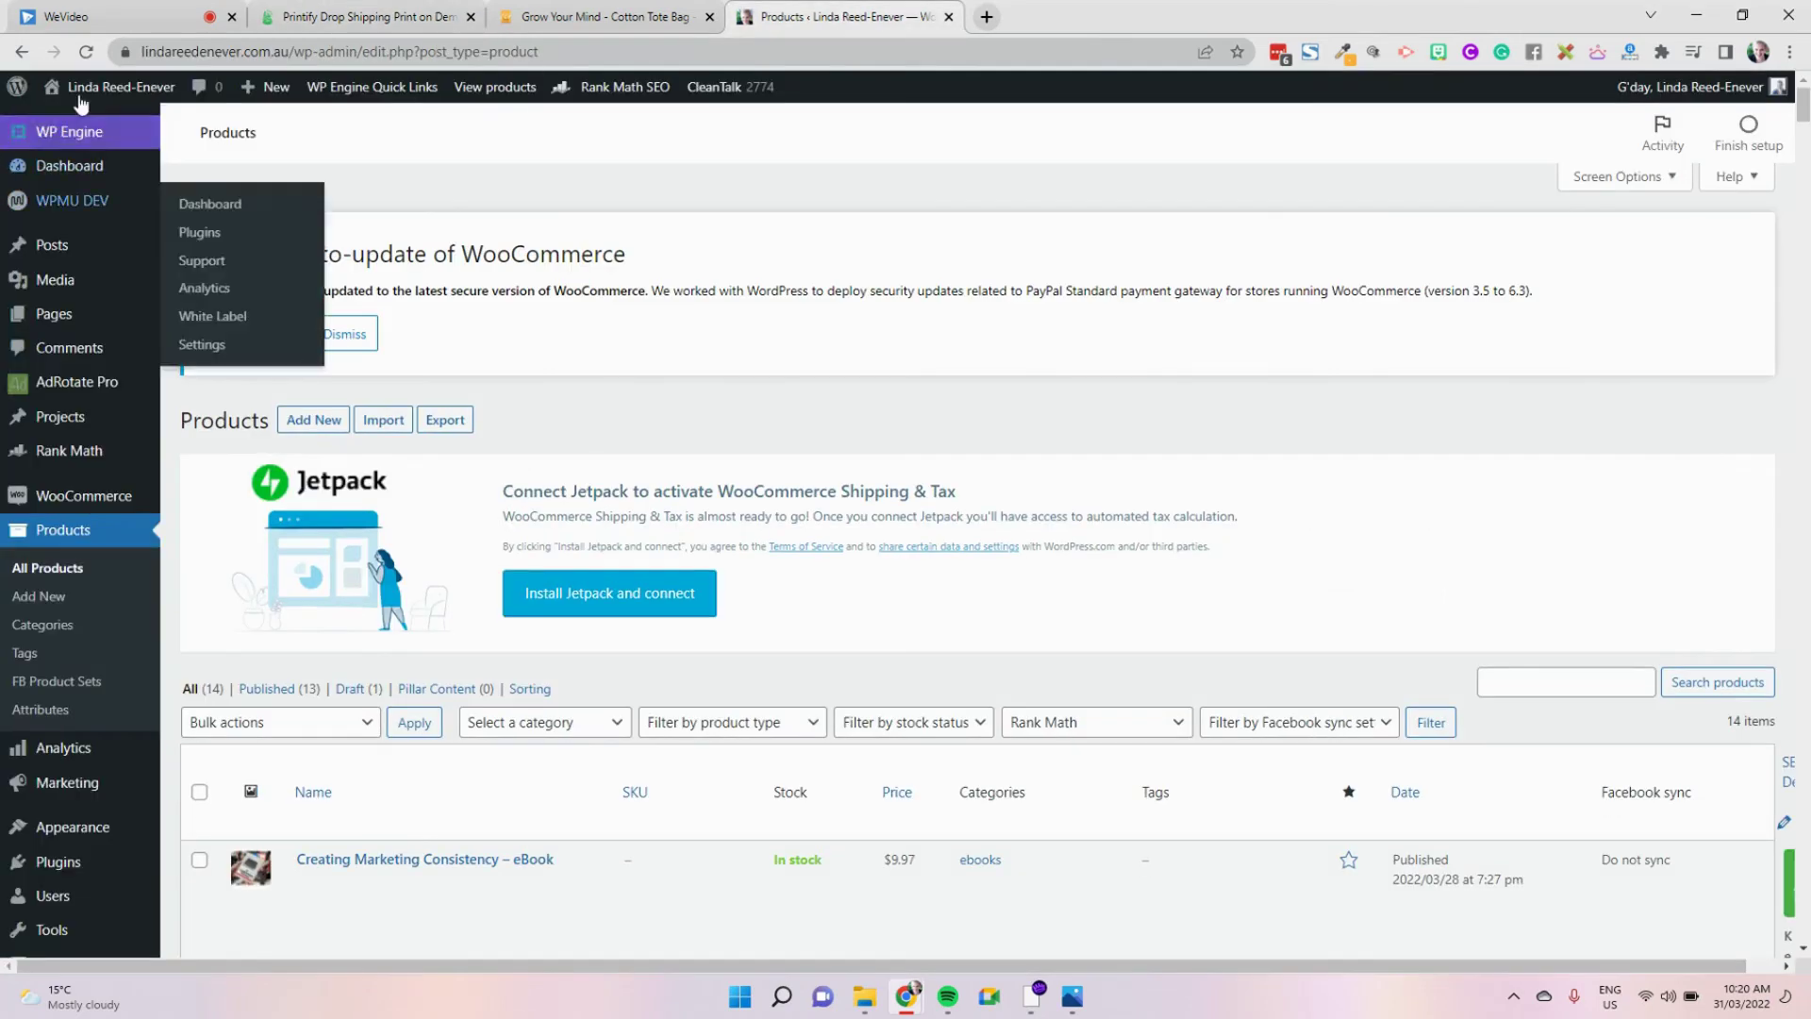
# Refresh the WordPress product list to check for the tote bag, and filter it to published products
pyautogui.click(86, 53)
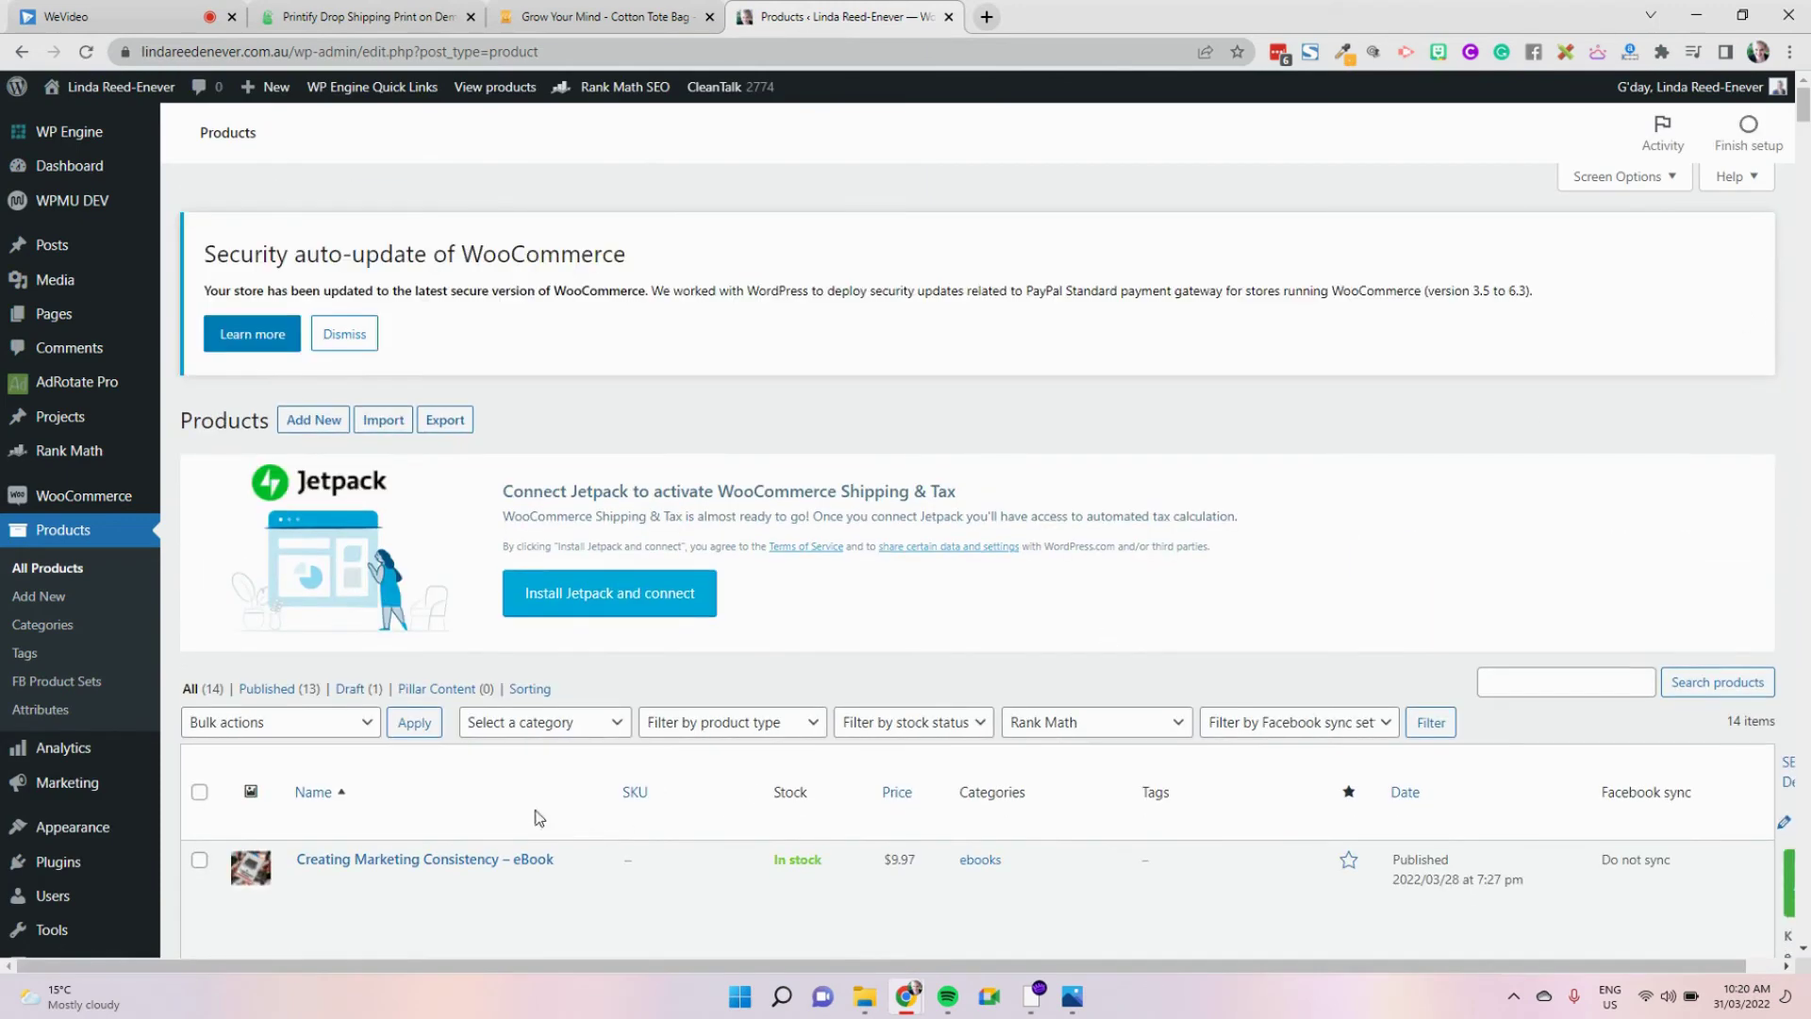
pyautogui.scroll(-6, 394, 722)
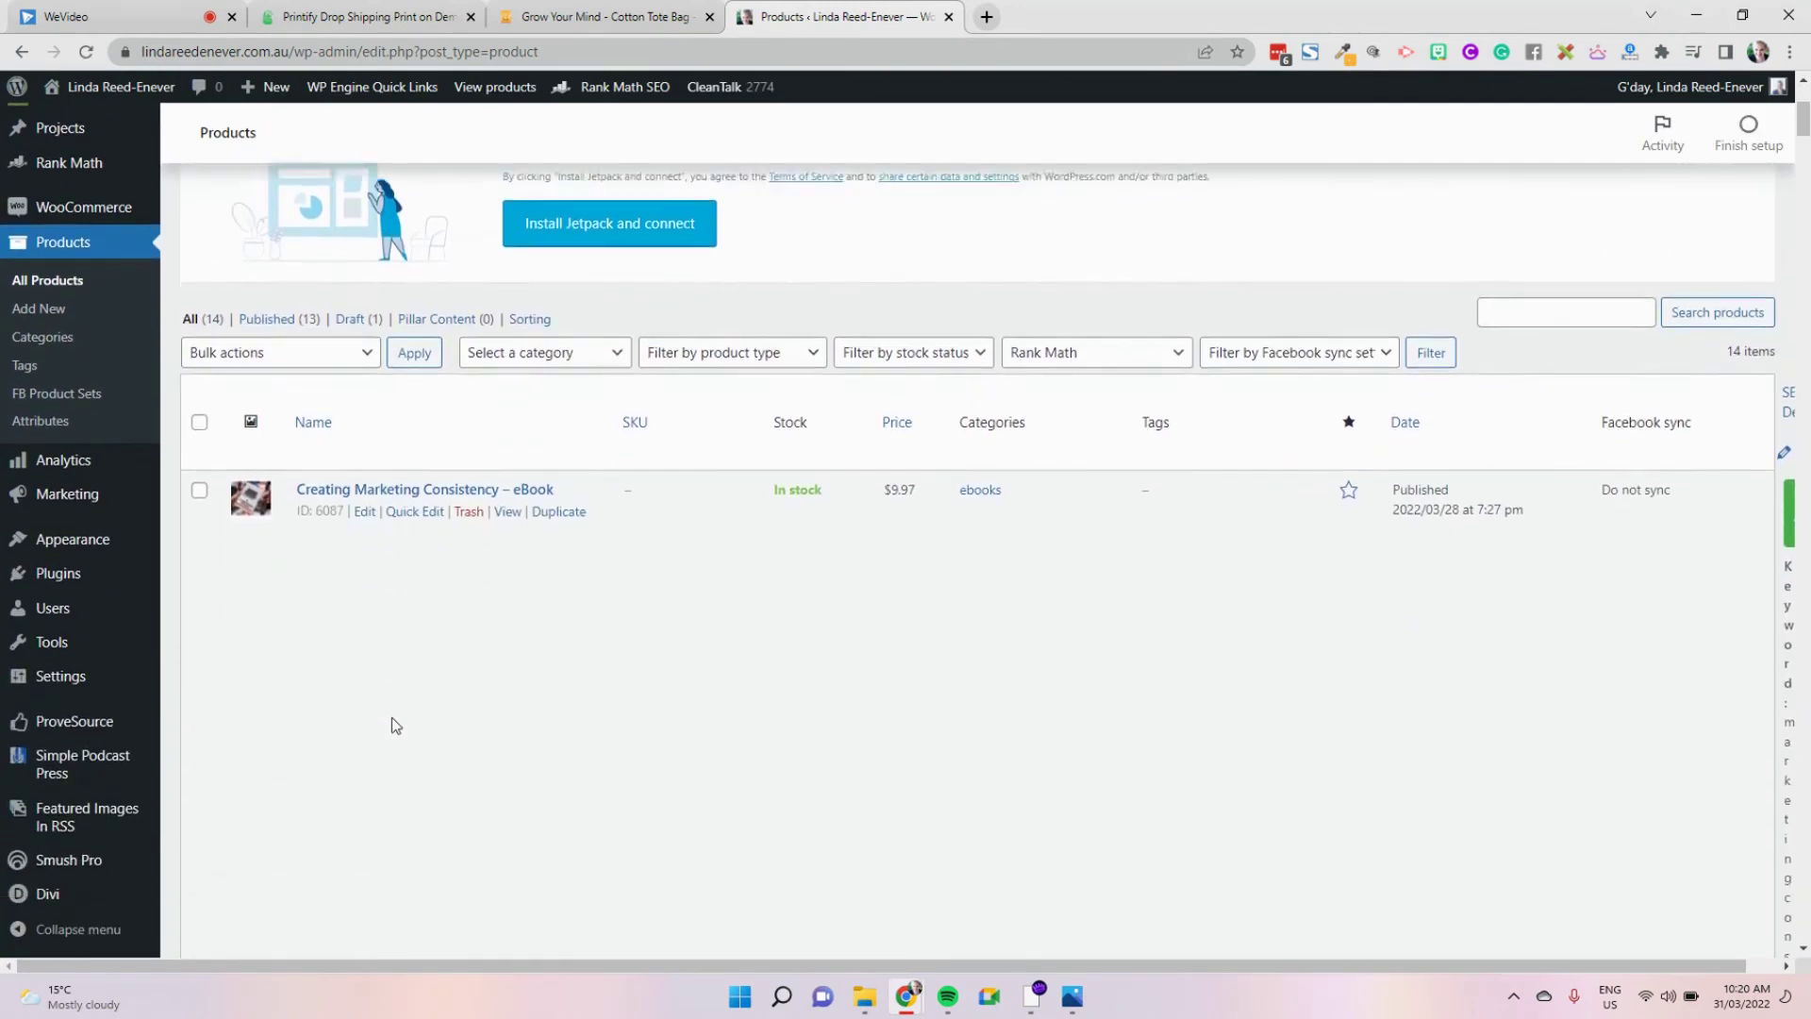
pyautogui.click(89, 53)
pyautogui.moveTo(176, 91)
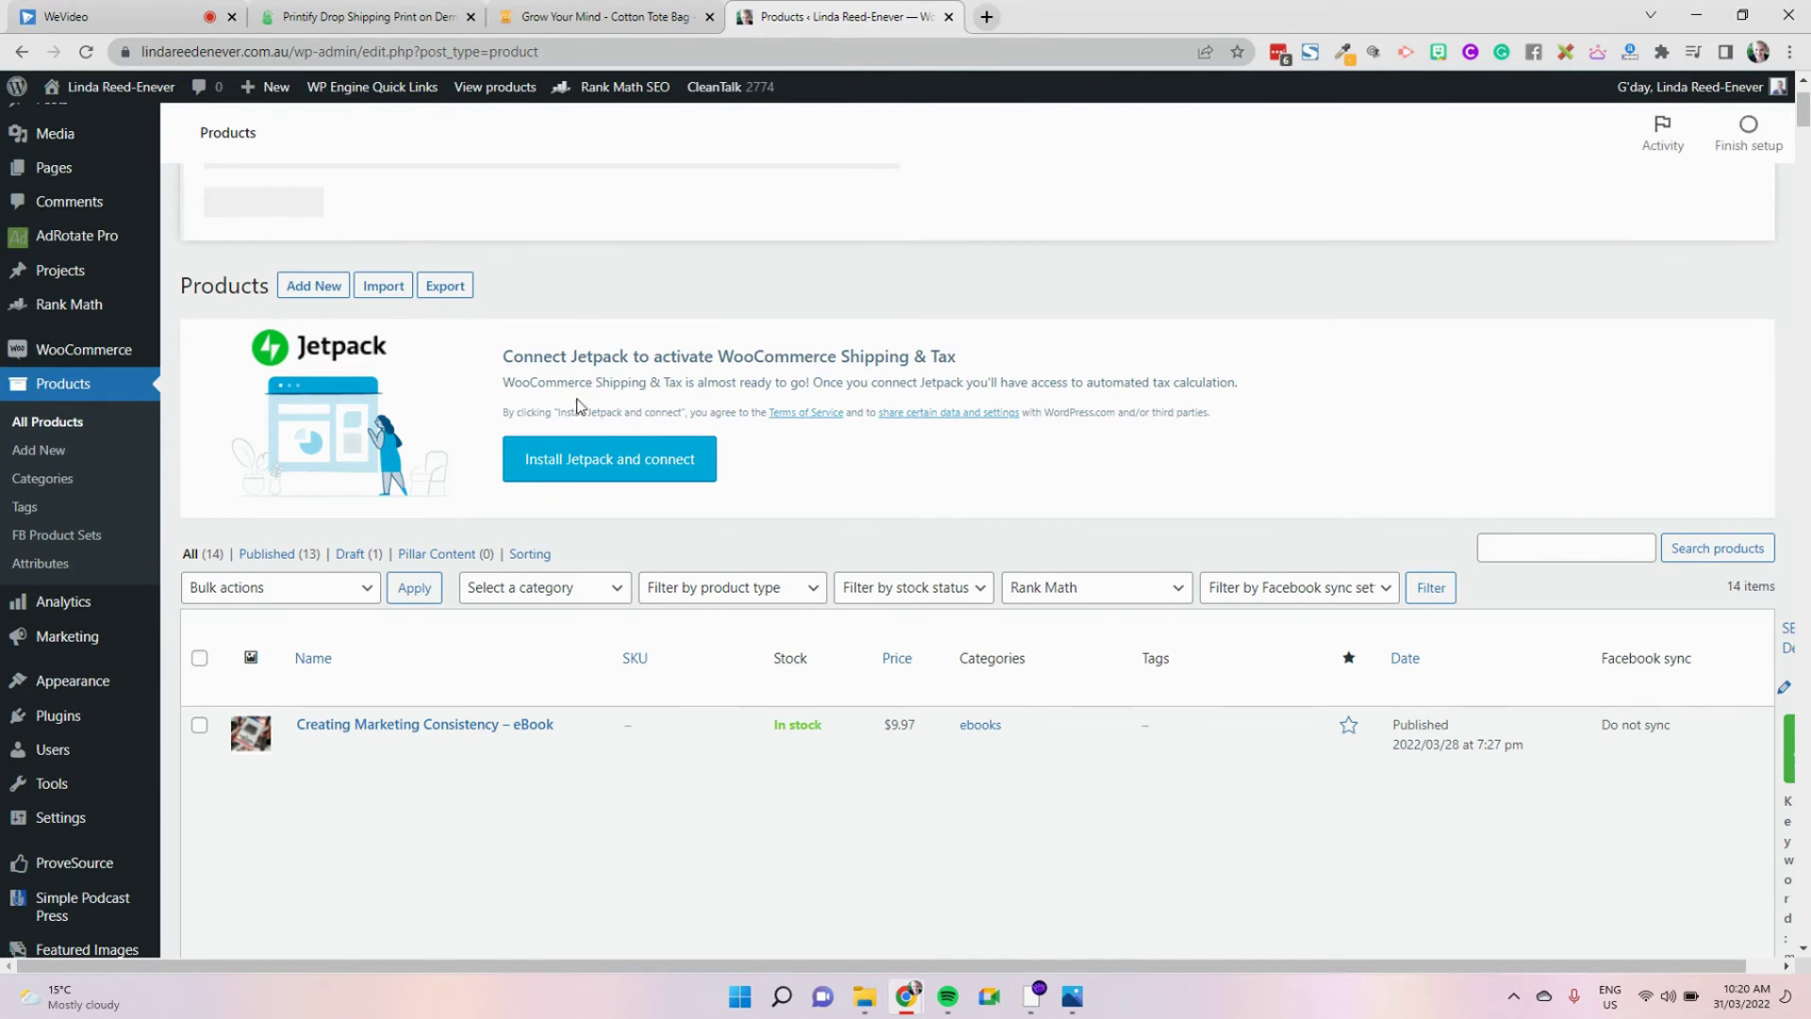
pyautogui.click(305, 543)
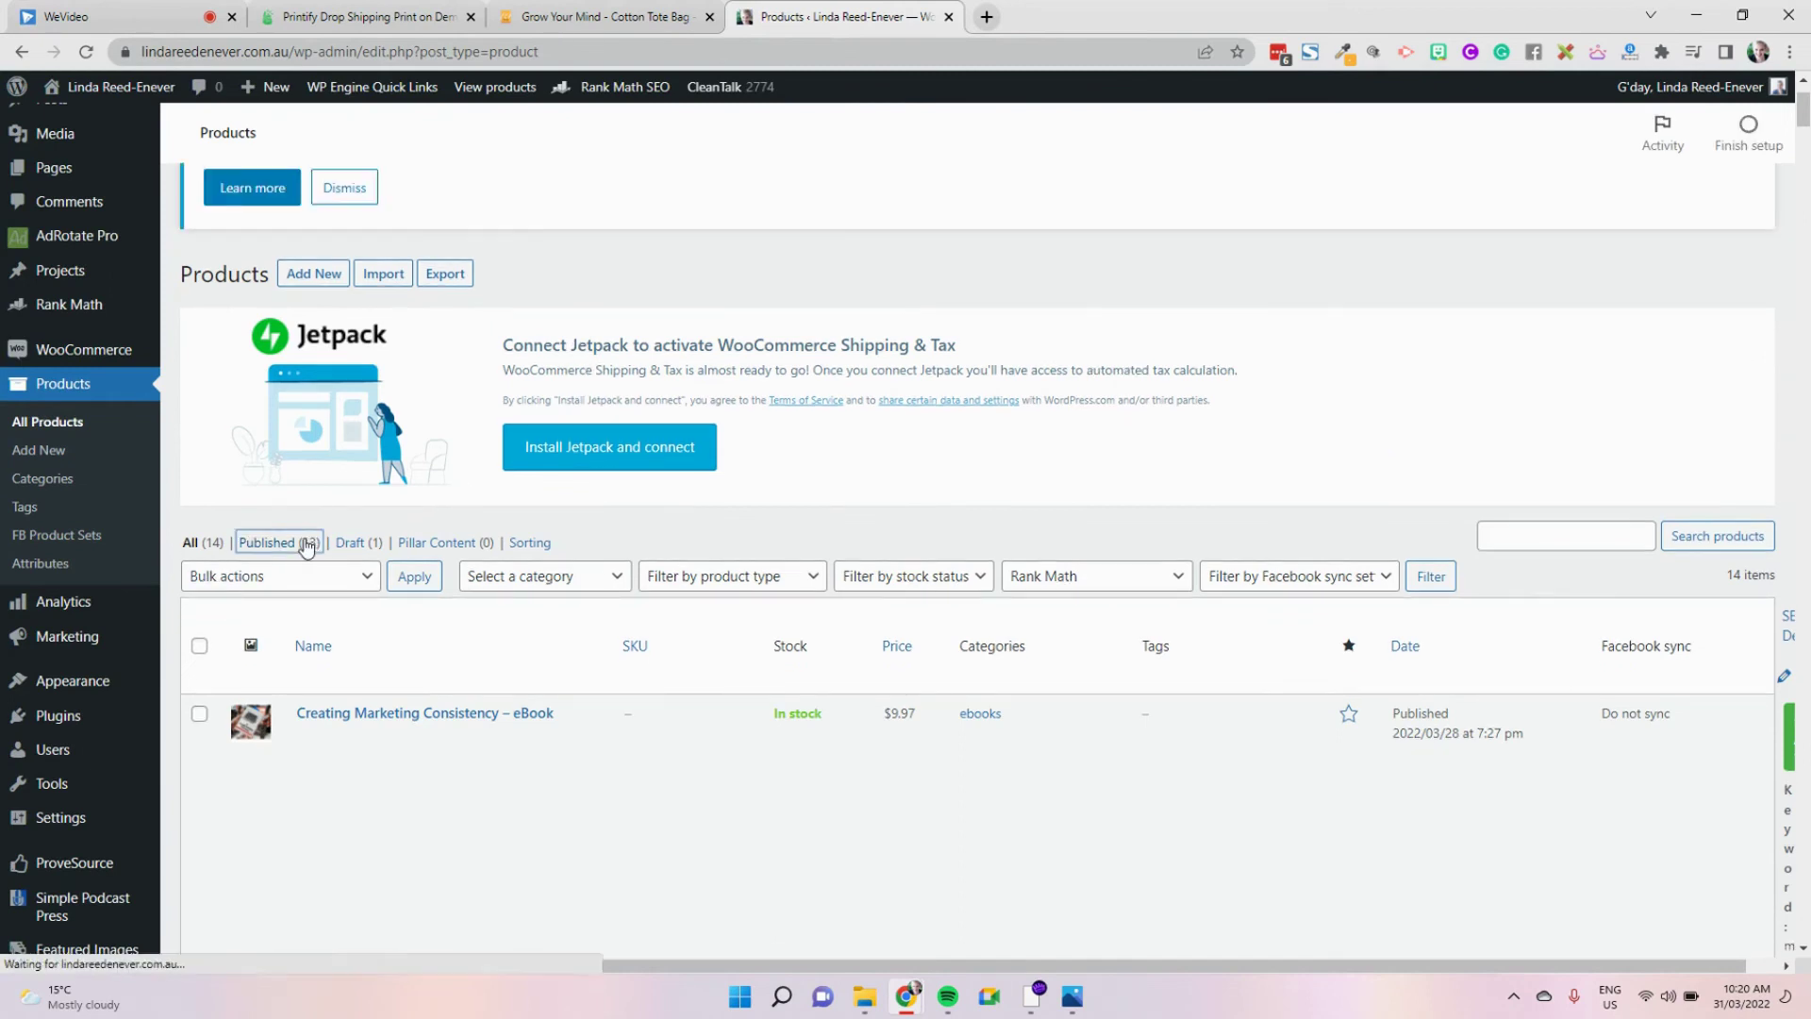
# Return to Printify and view the published tote bag's product page in the connected store
pyautogui.click(443, 17)
pyautogui.moveTo(557, 106)
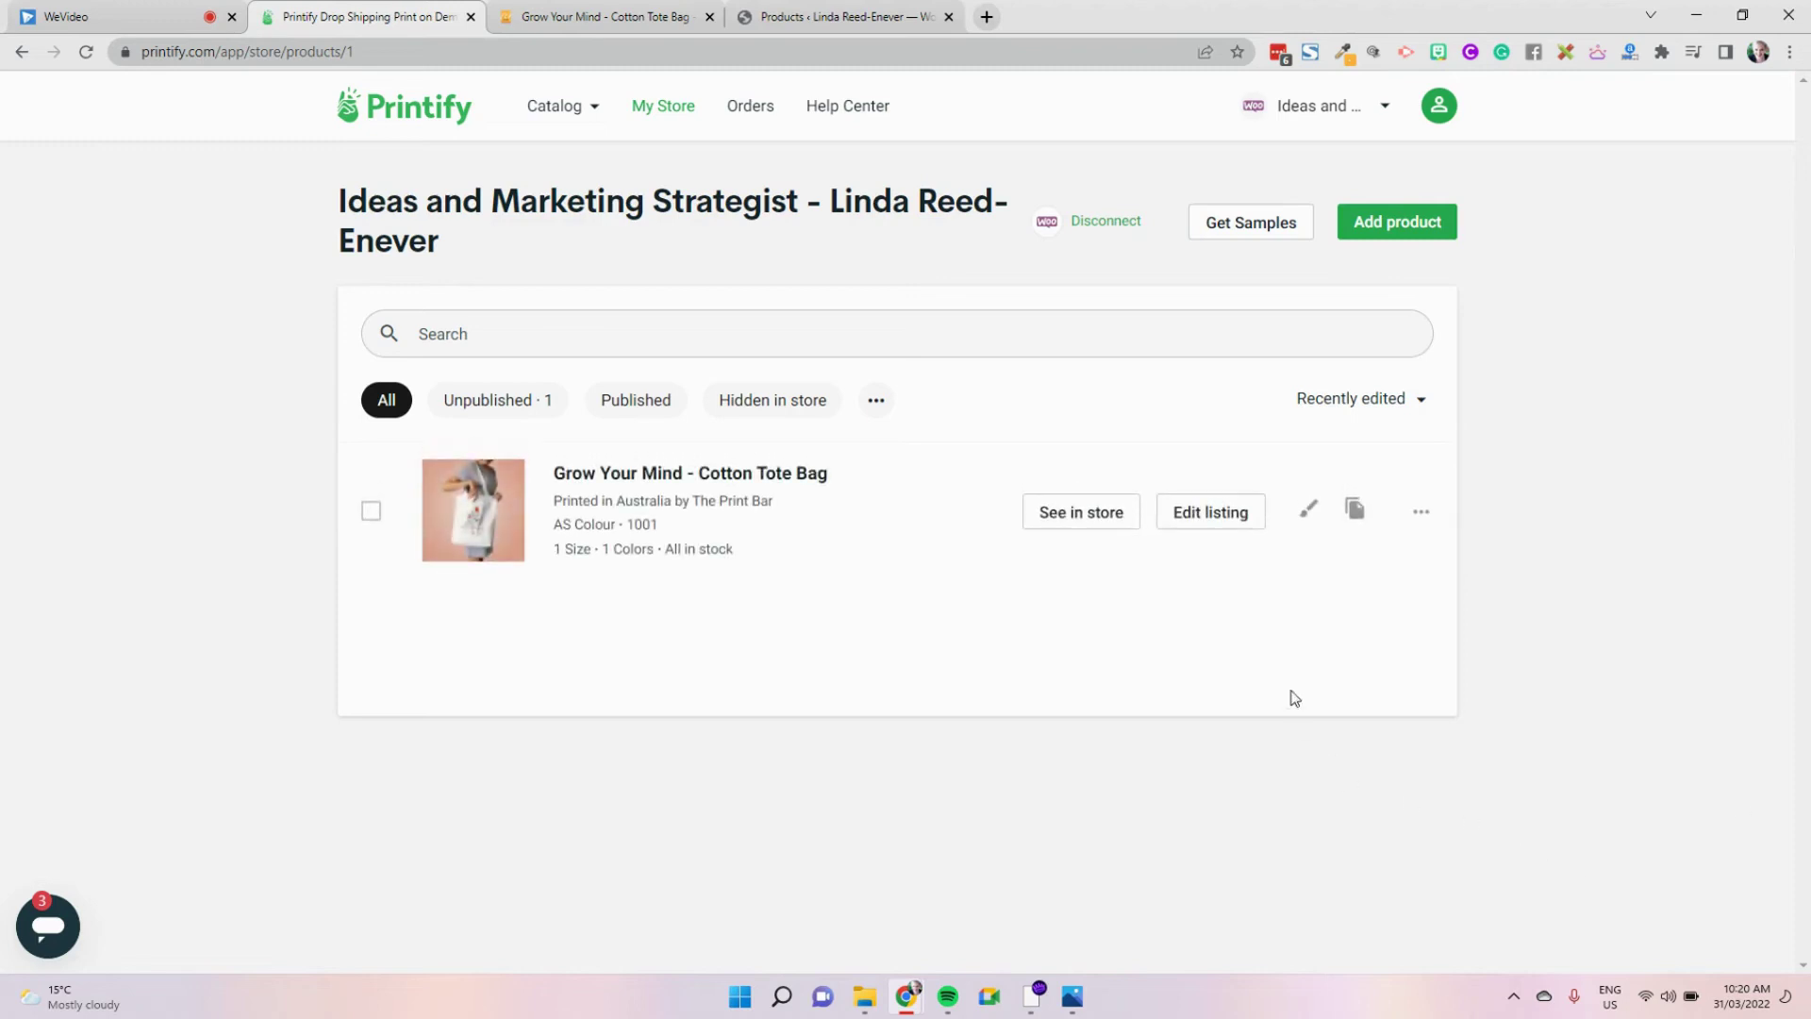
pyautogui.click(1099, 513)
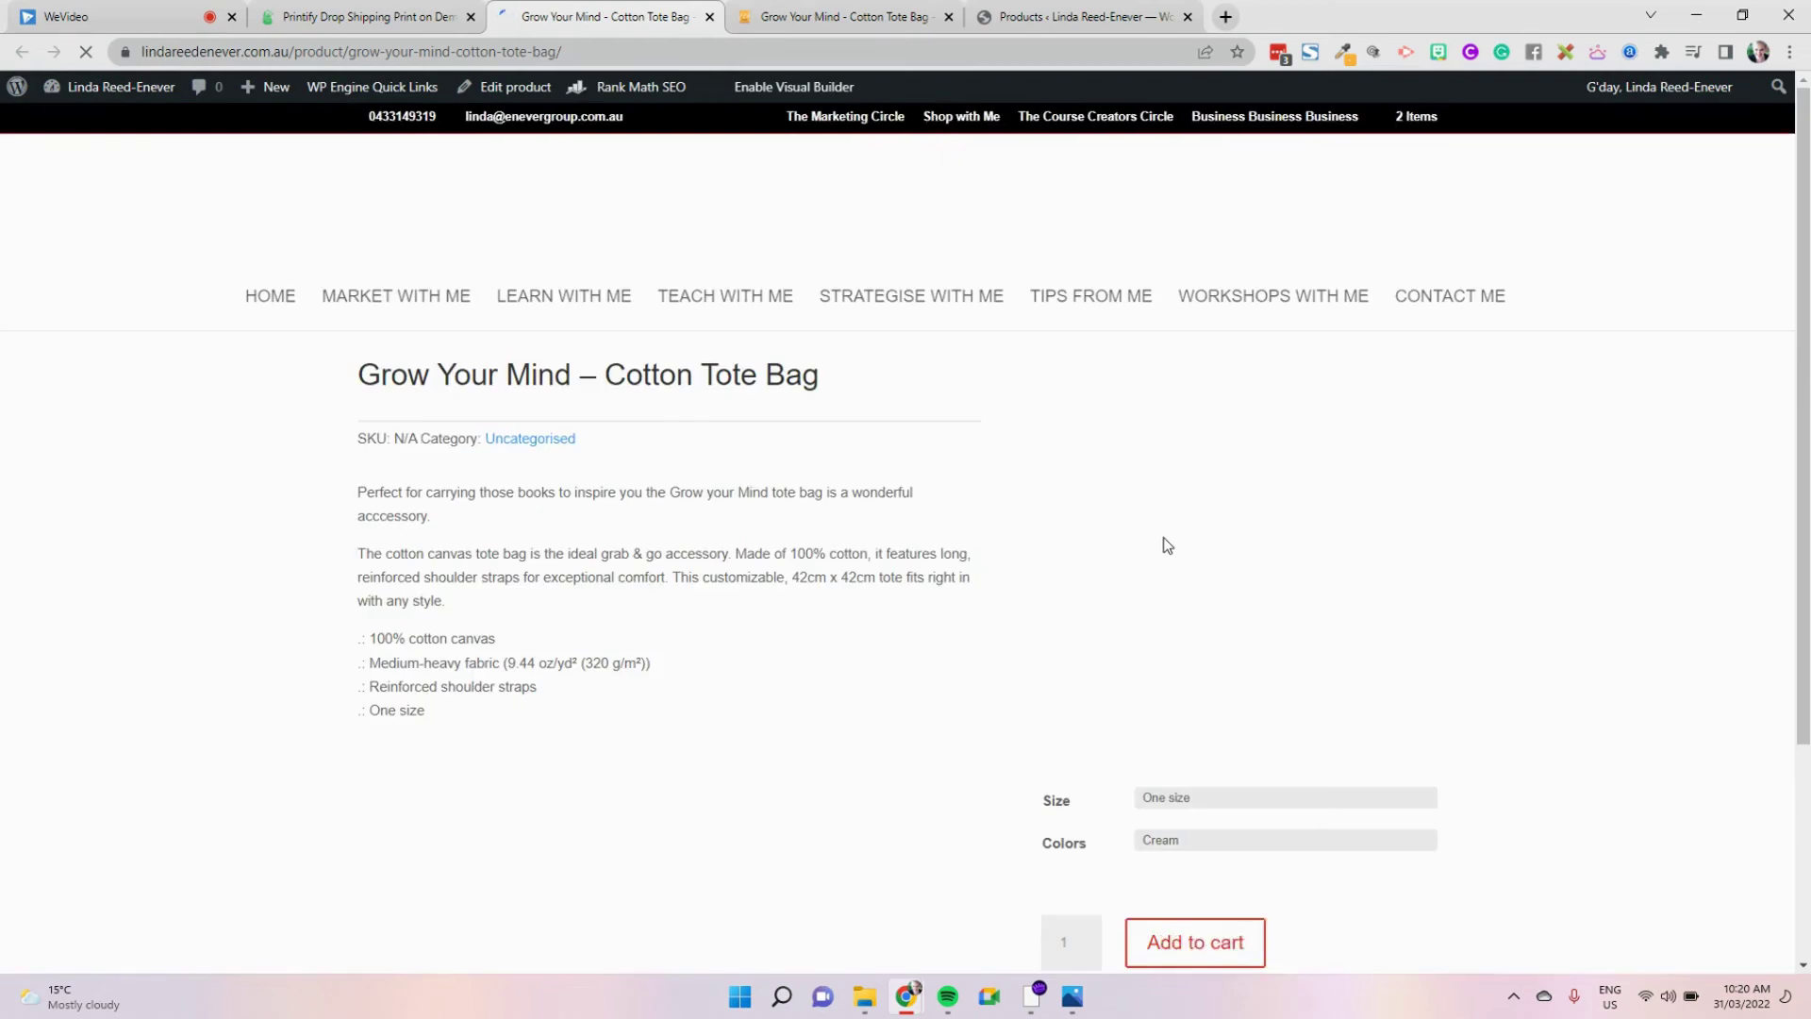
pyautogui.scroll(-1, 1346, 588)
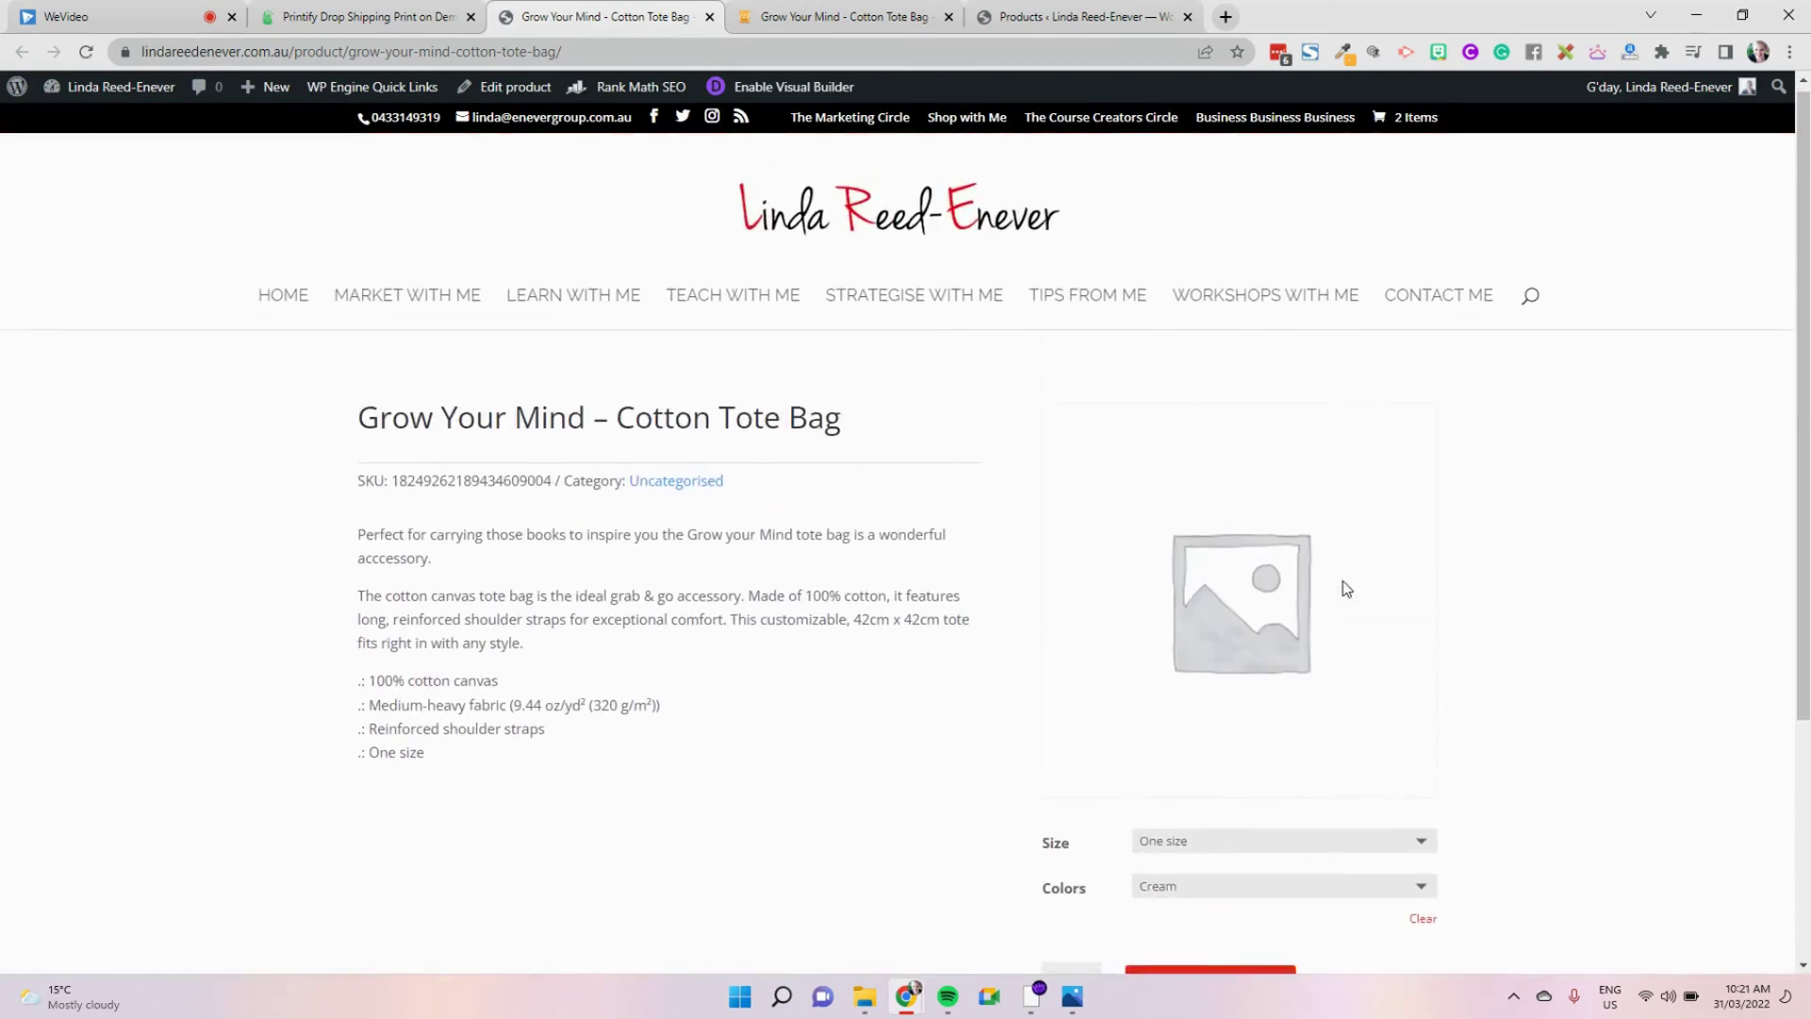
pyautogui.scroll(-2, 1347, 589)
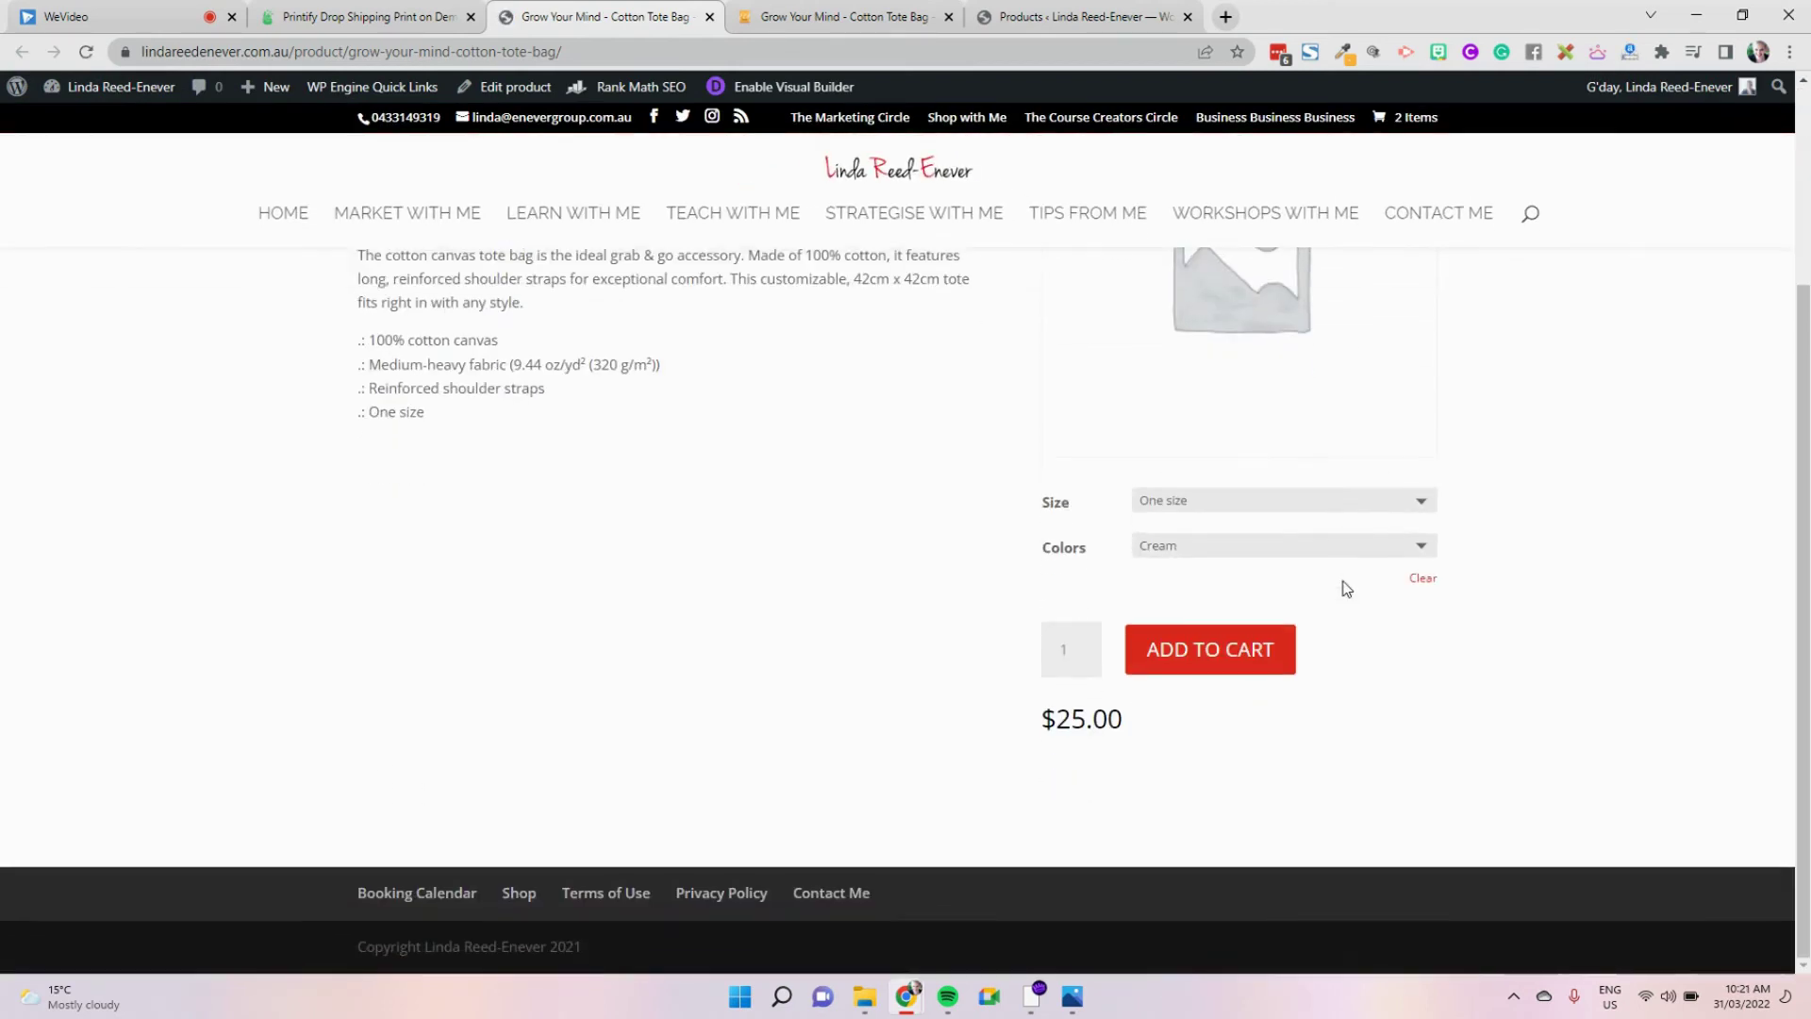
# Check the tote bag's size and color options, add one One size, Cream bag to the cart and view its product images
pyautogui.click(1315, 507)
pyautogui.click(1304, 541)
pyautogui.click(1300, 551)
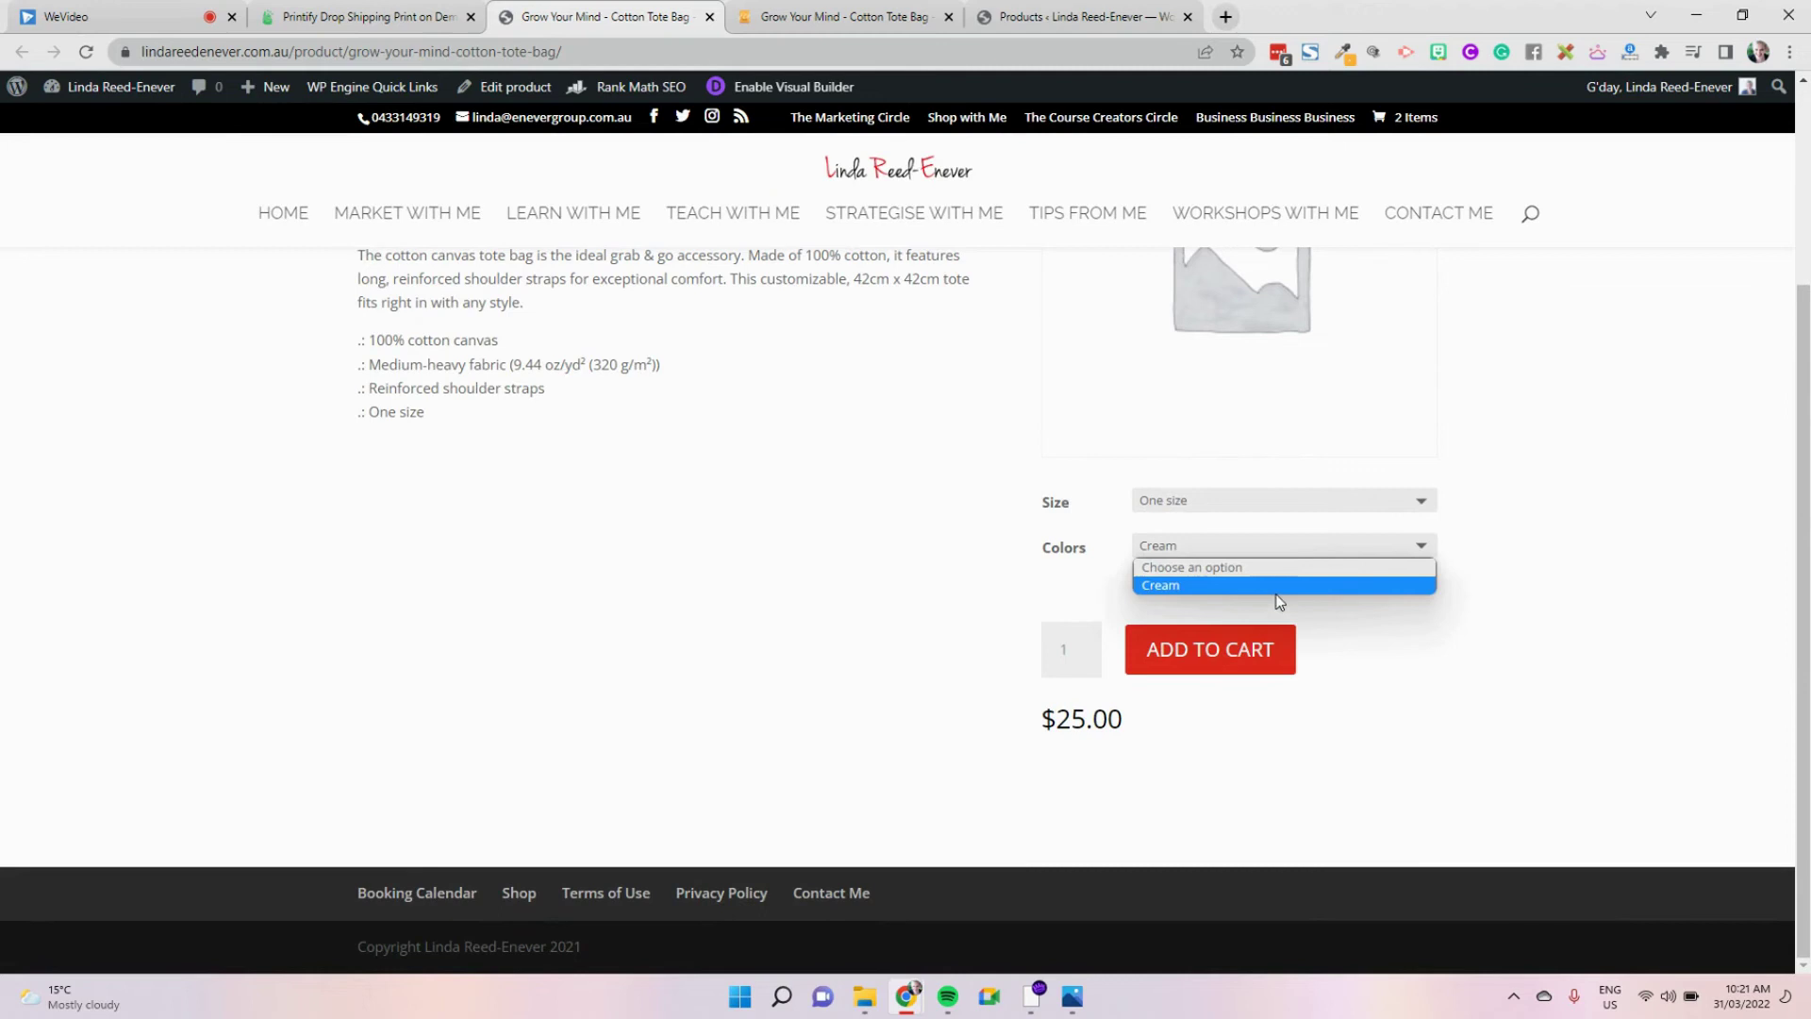
pyautogui.click(1225, 665)
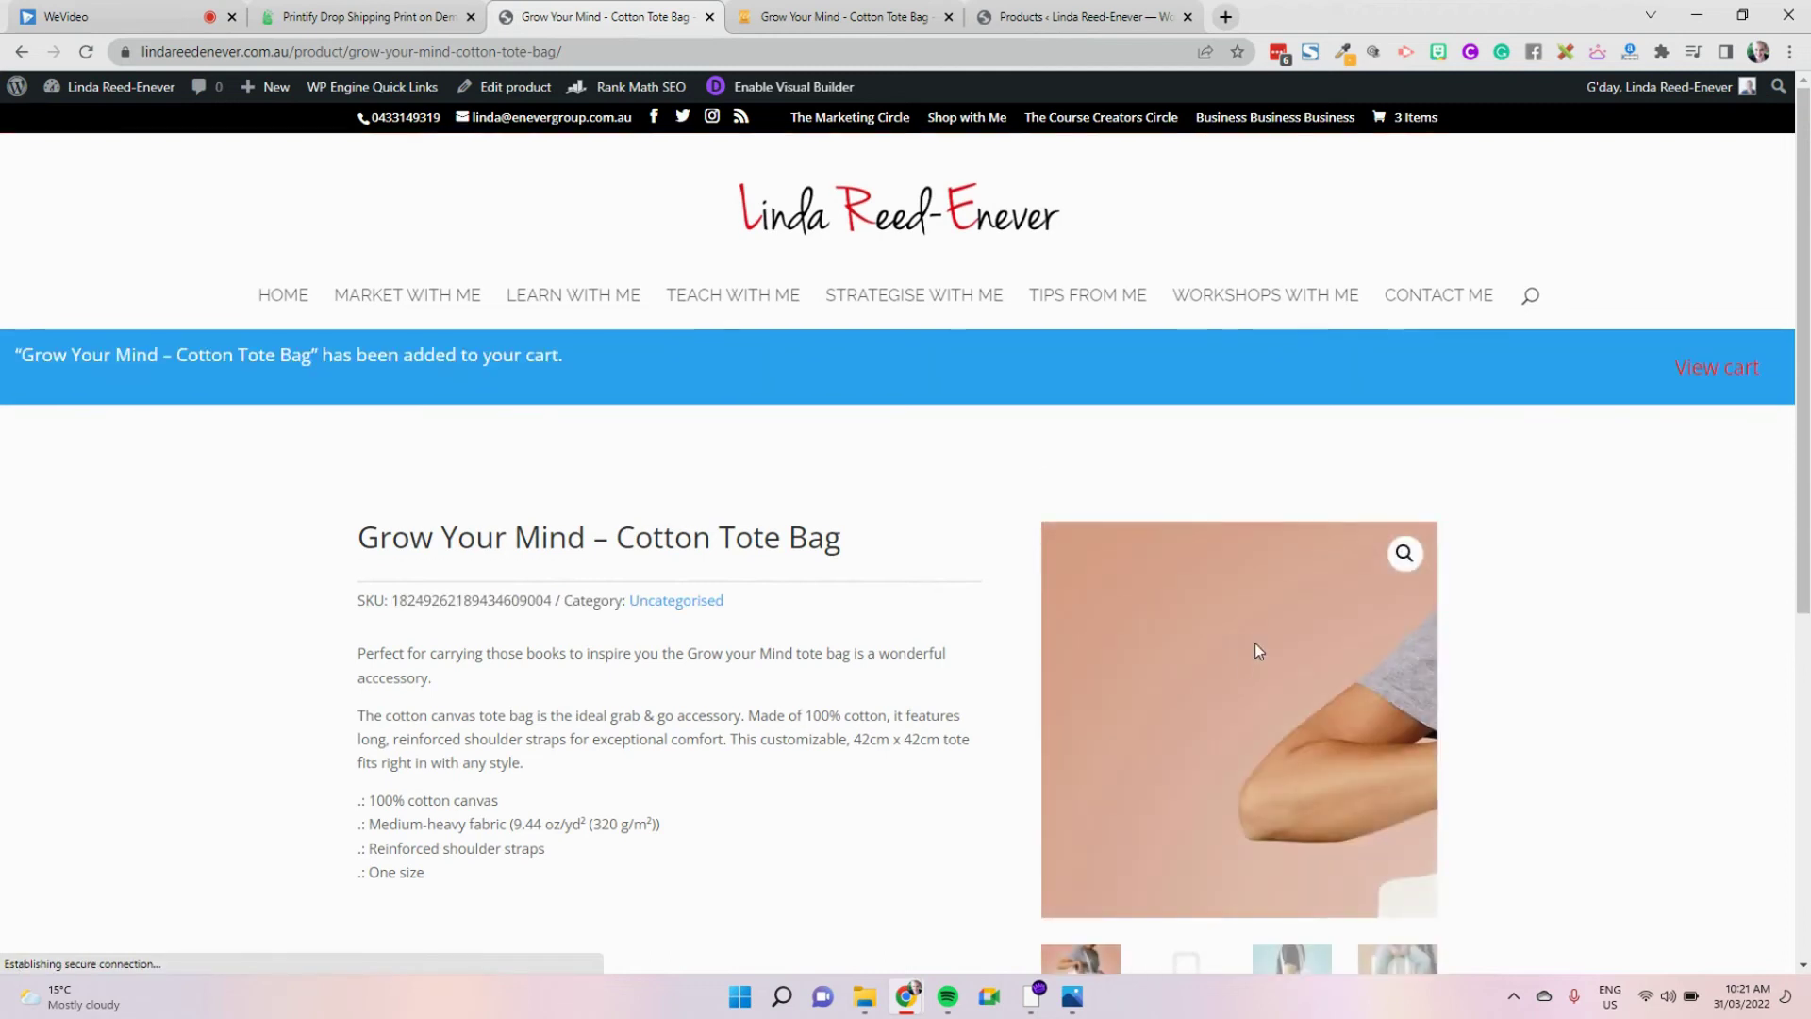
pyautogui.scroll(-3, 1566, 502)
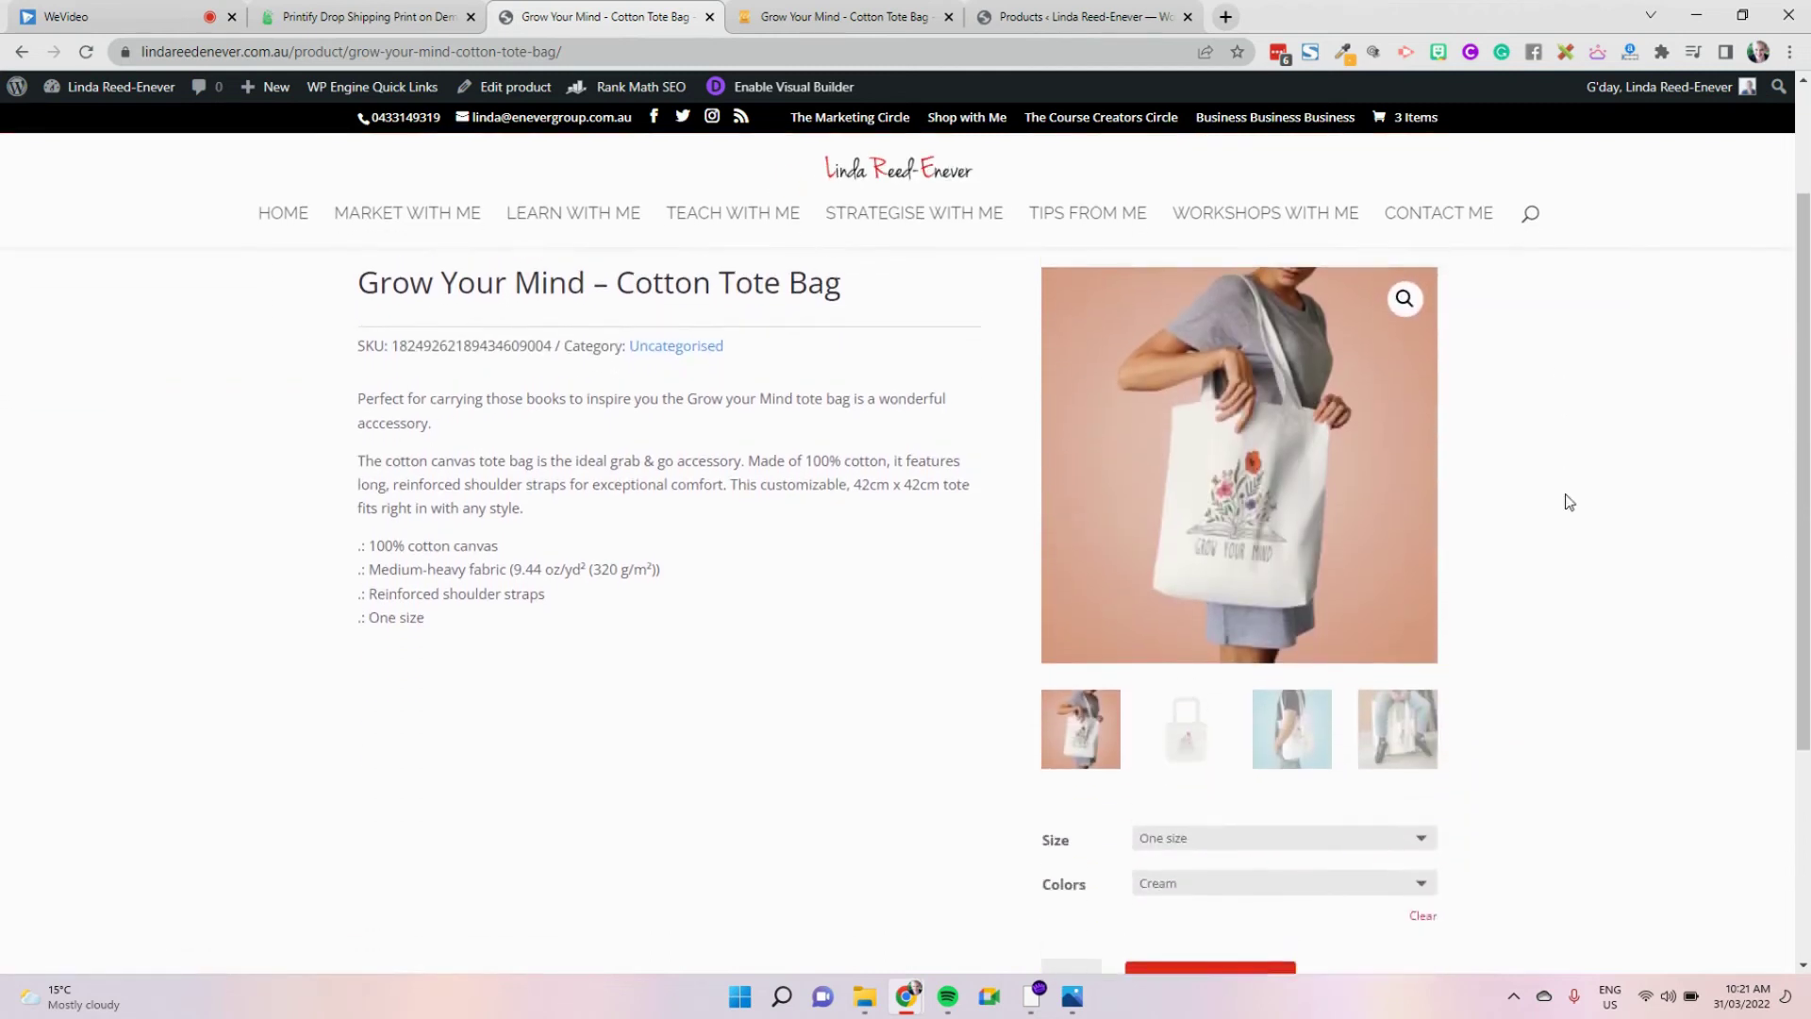
pyautogui.scroll(3, 1569, 501)
# Open the cart and examine its totals, comparing the flat-rate shipping with the tote bag's separate standard and express shipping options
pyautogui.click(1733, 368)
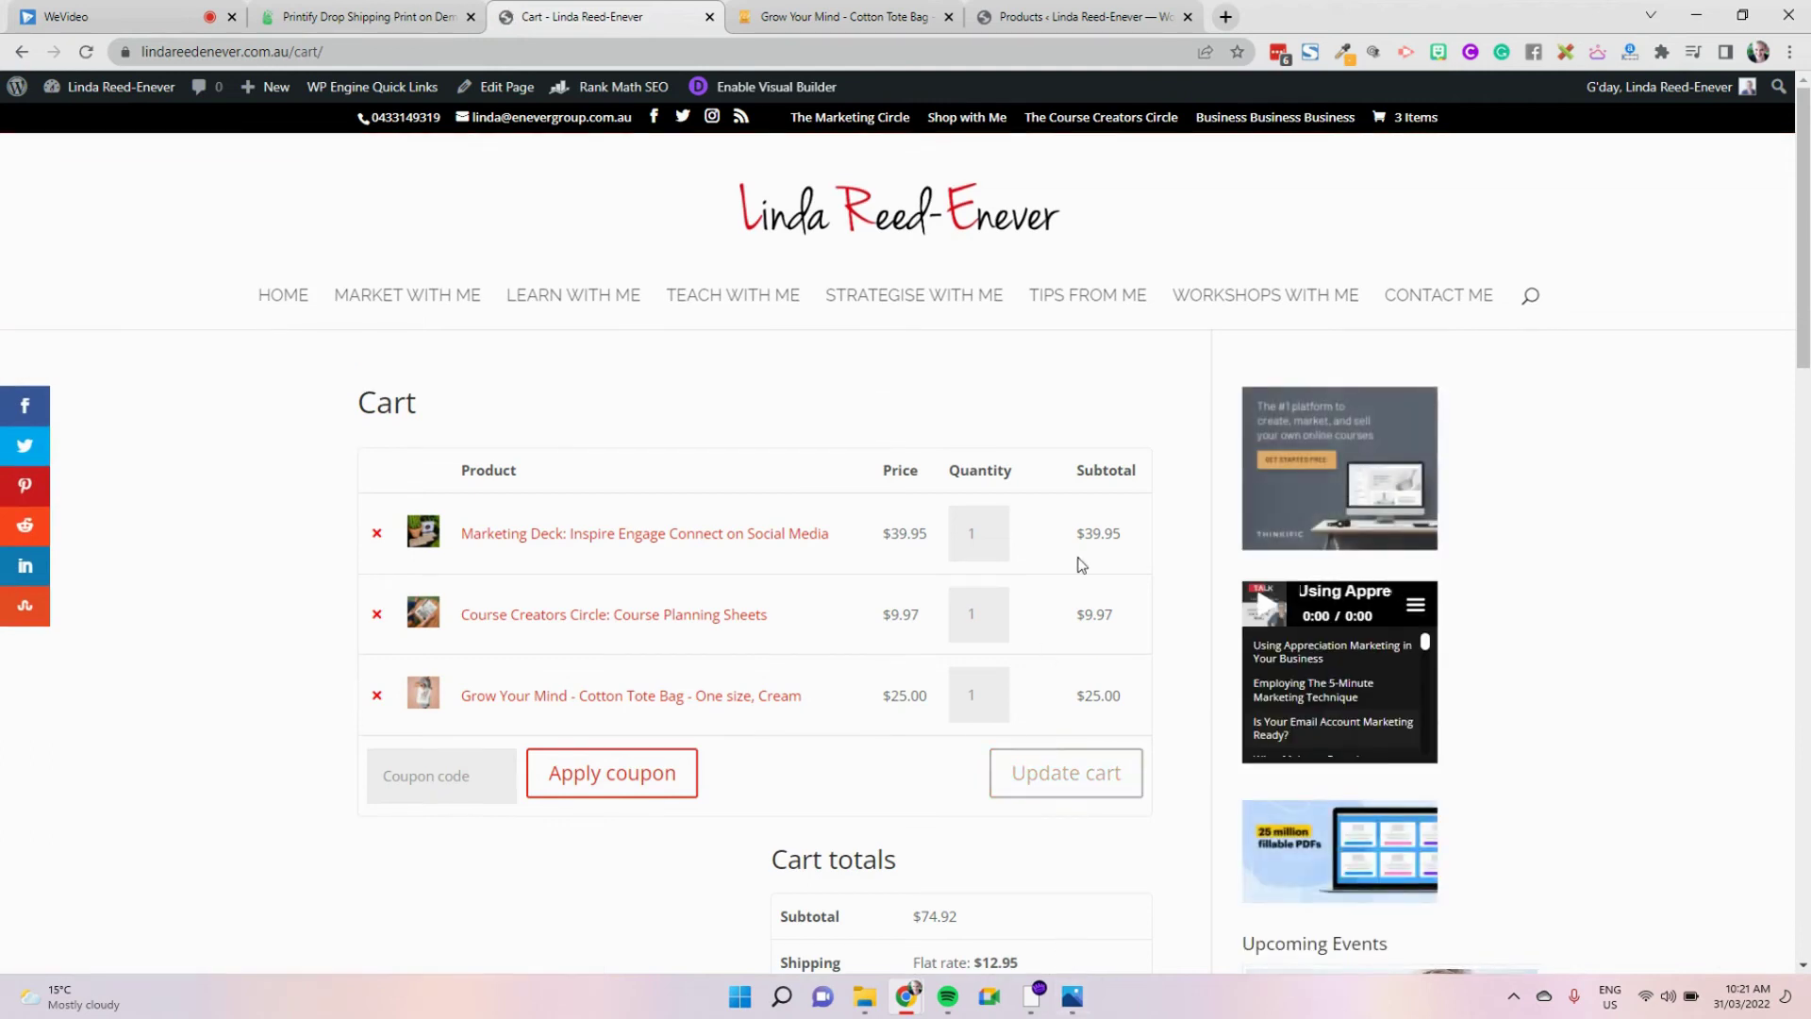
pyautogui.scroll(-3, 1085, 566)
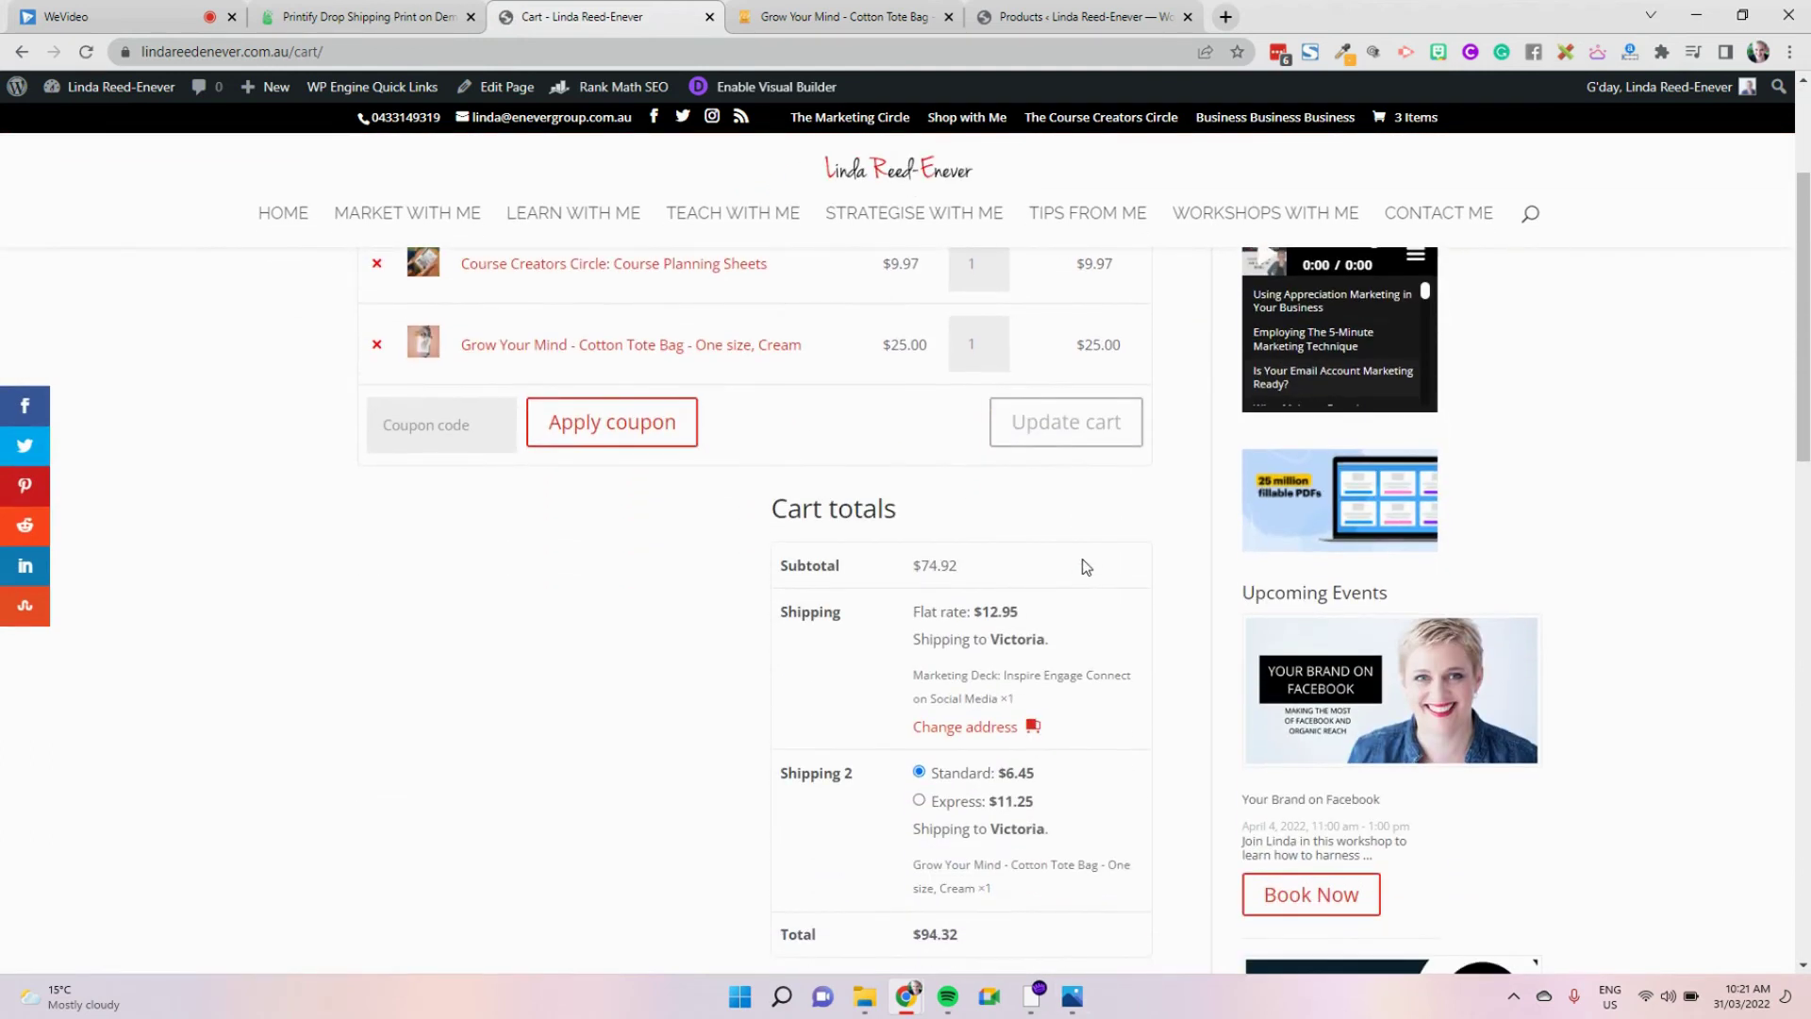
pyautogui.scroll(-3, 1091, 615)
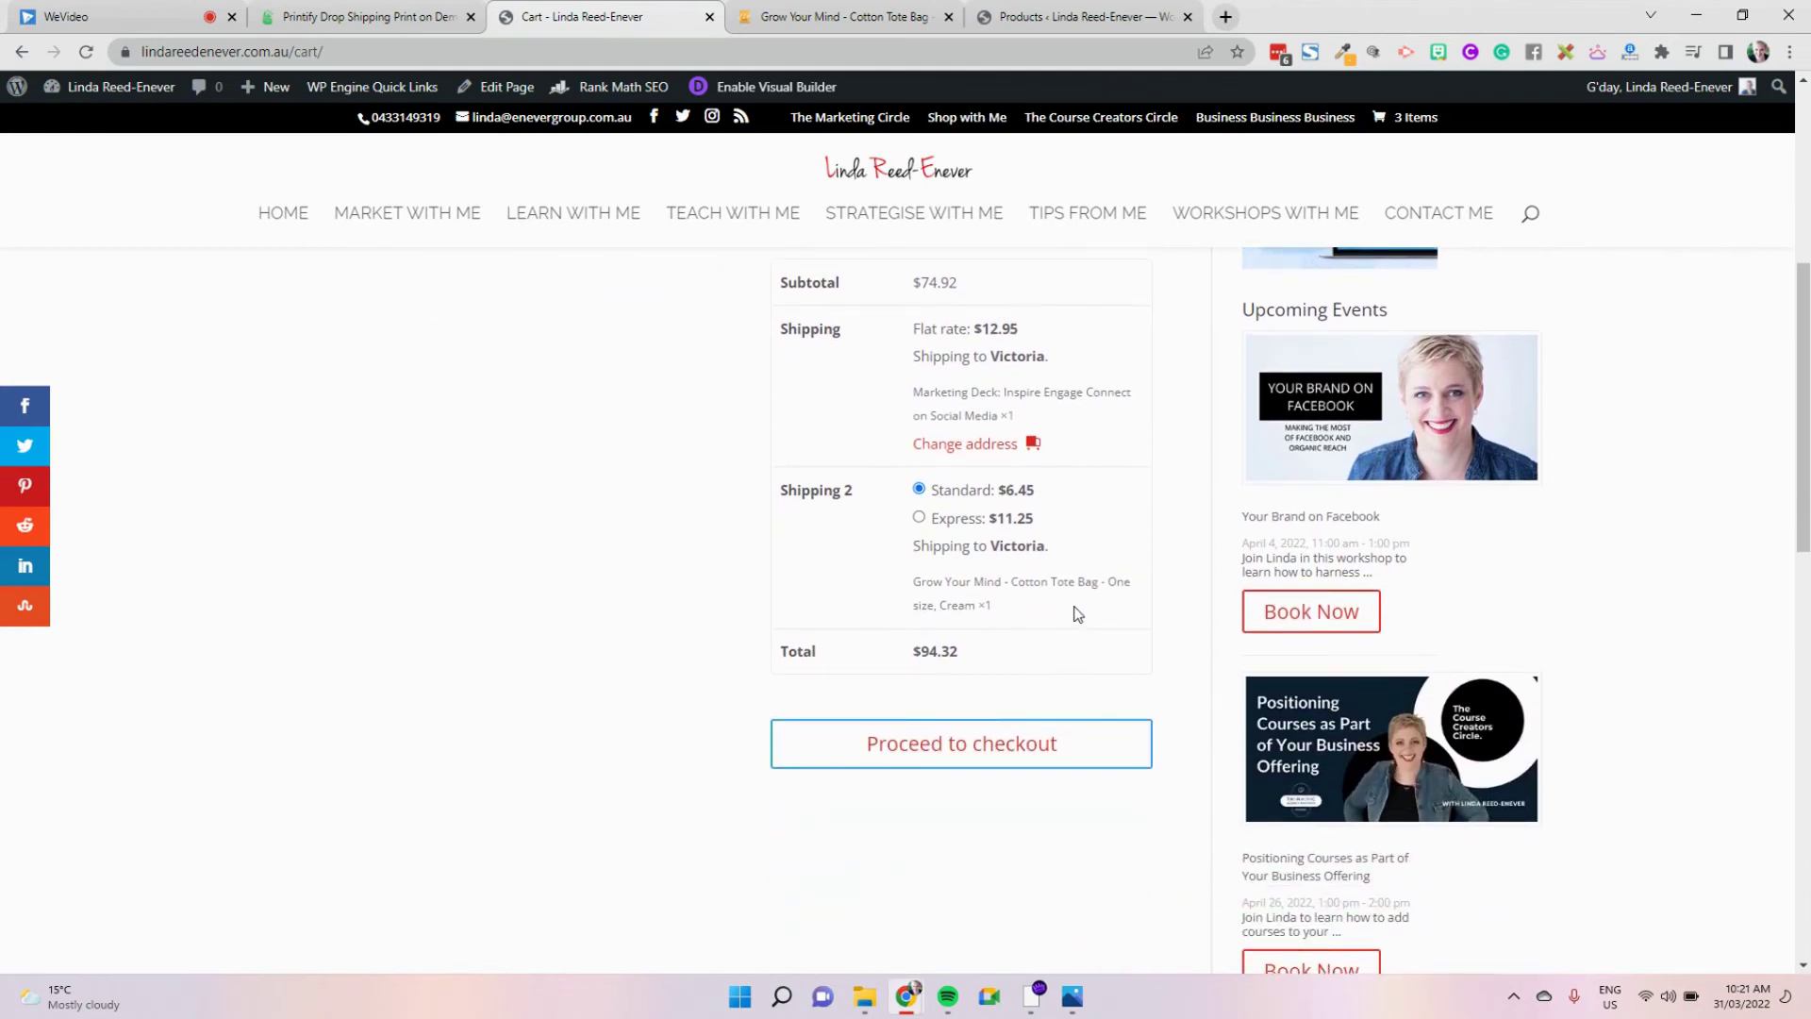
pyautogui.scroll(2, 1078, 614)
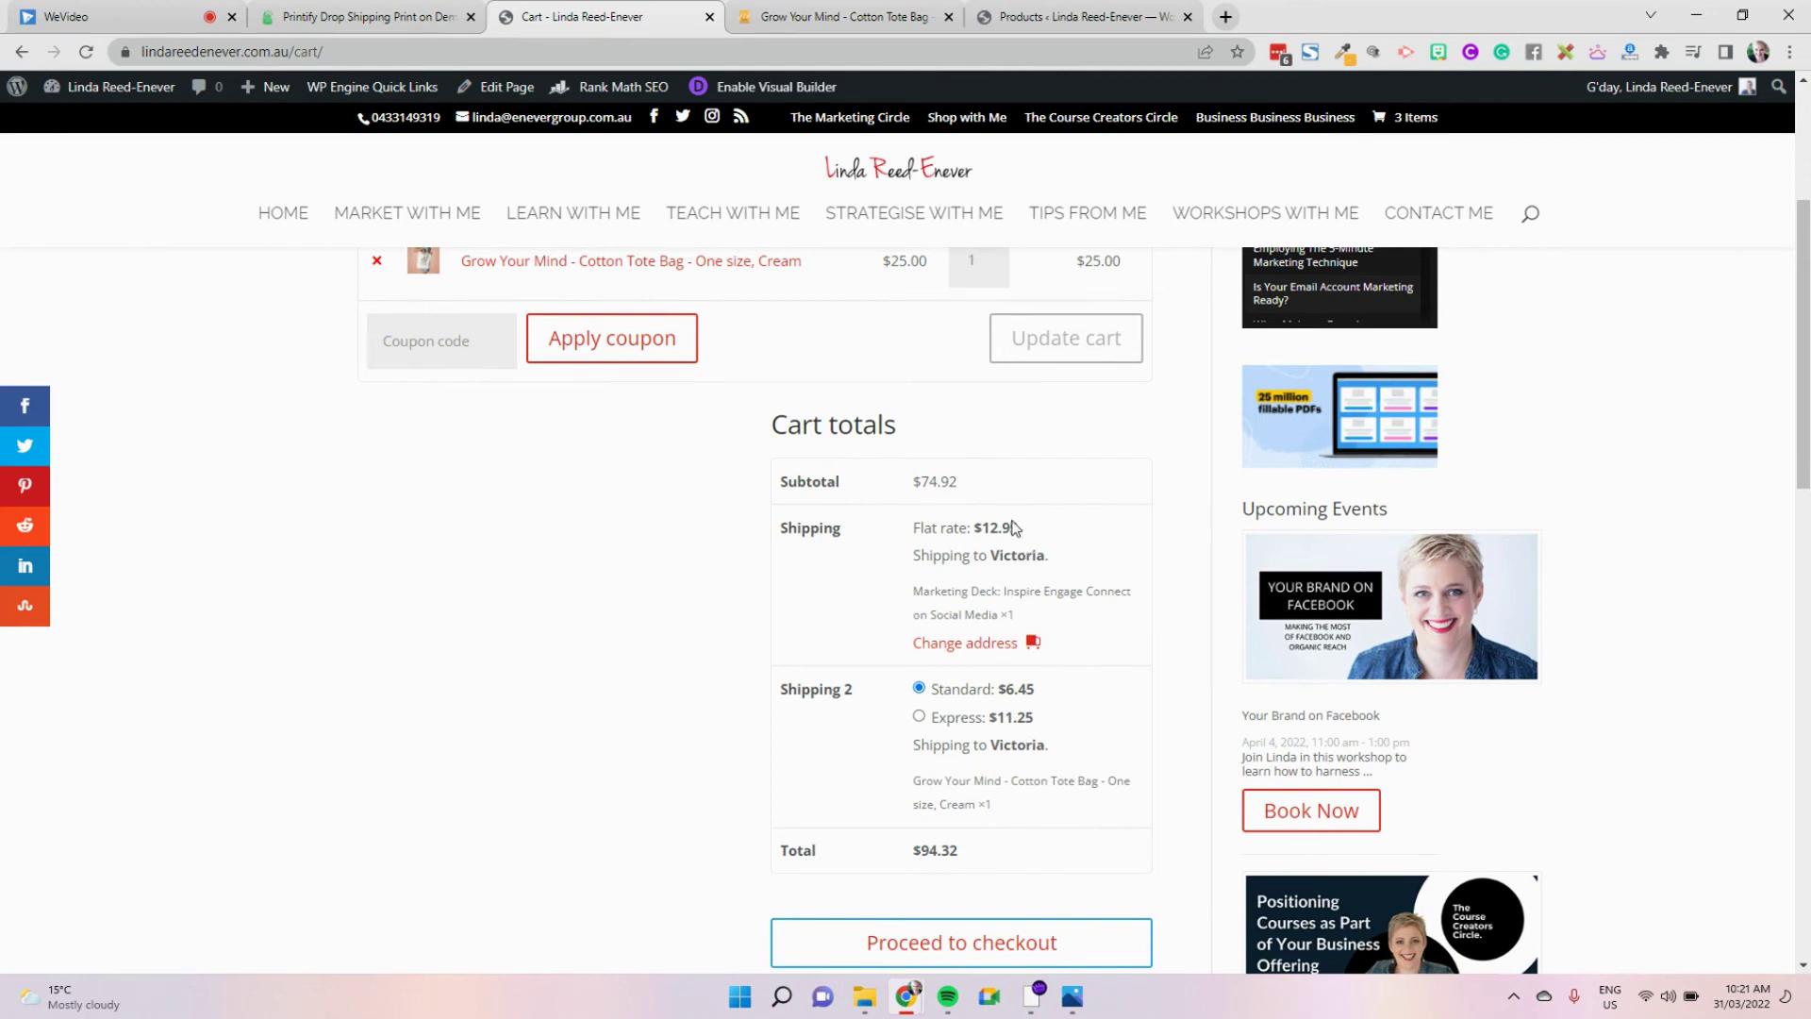
pyautogui.moveTo(1019, 527); pyautogui.dragTo(941, 530)
pyautogui.scroll(-1, 1038, 762)
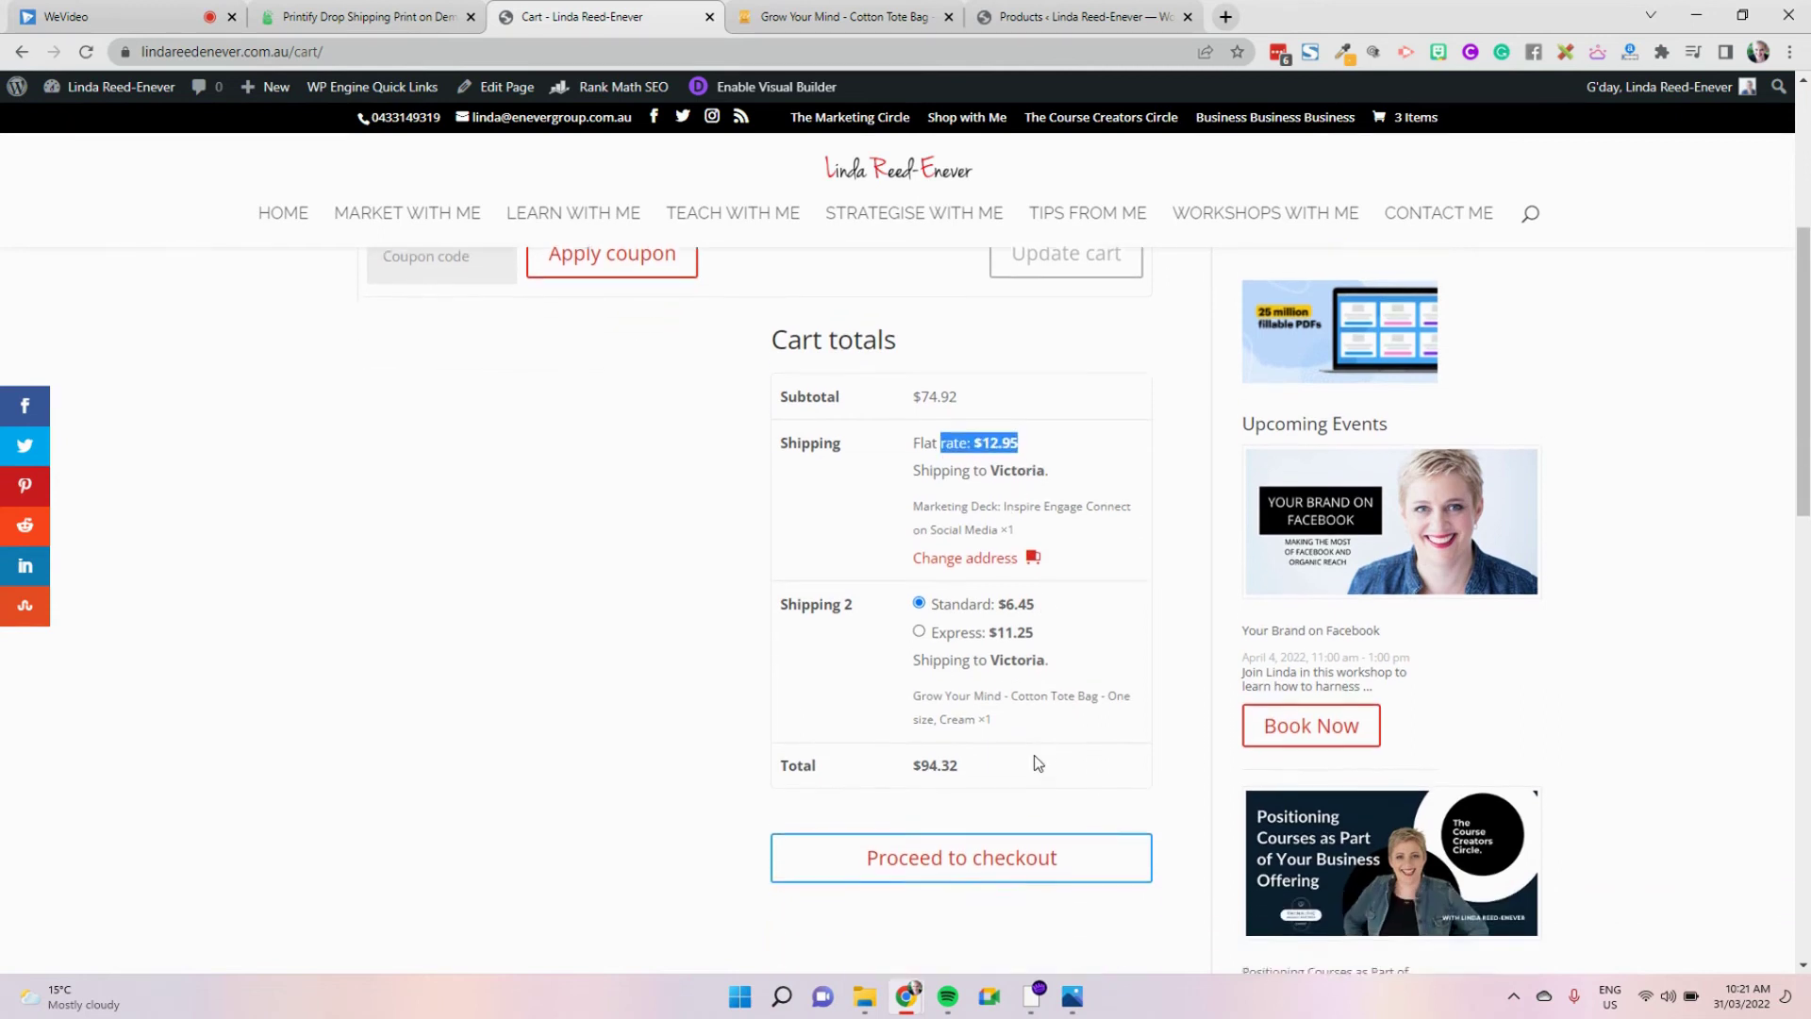
# Remove the Marketing Deck: Inspire Engage Connect on Social Media from the cart and check the shipping options for the remaining items
pyautogui.scroll(-1, 1038, 762)
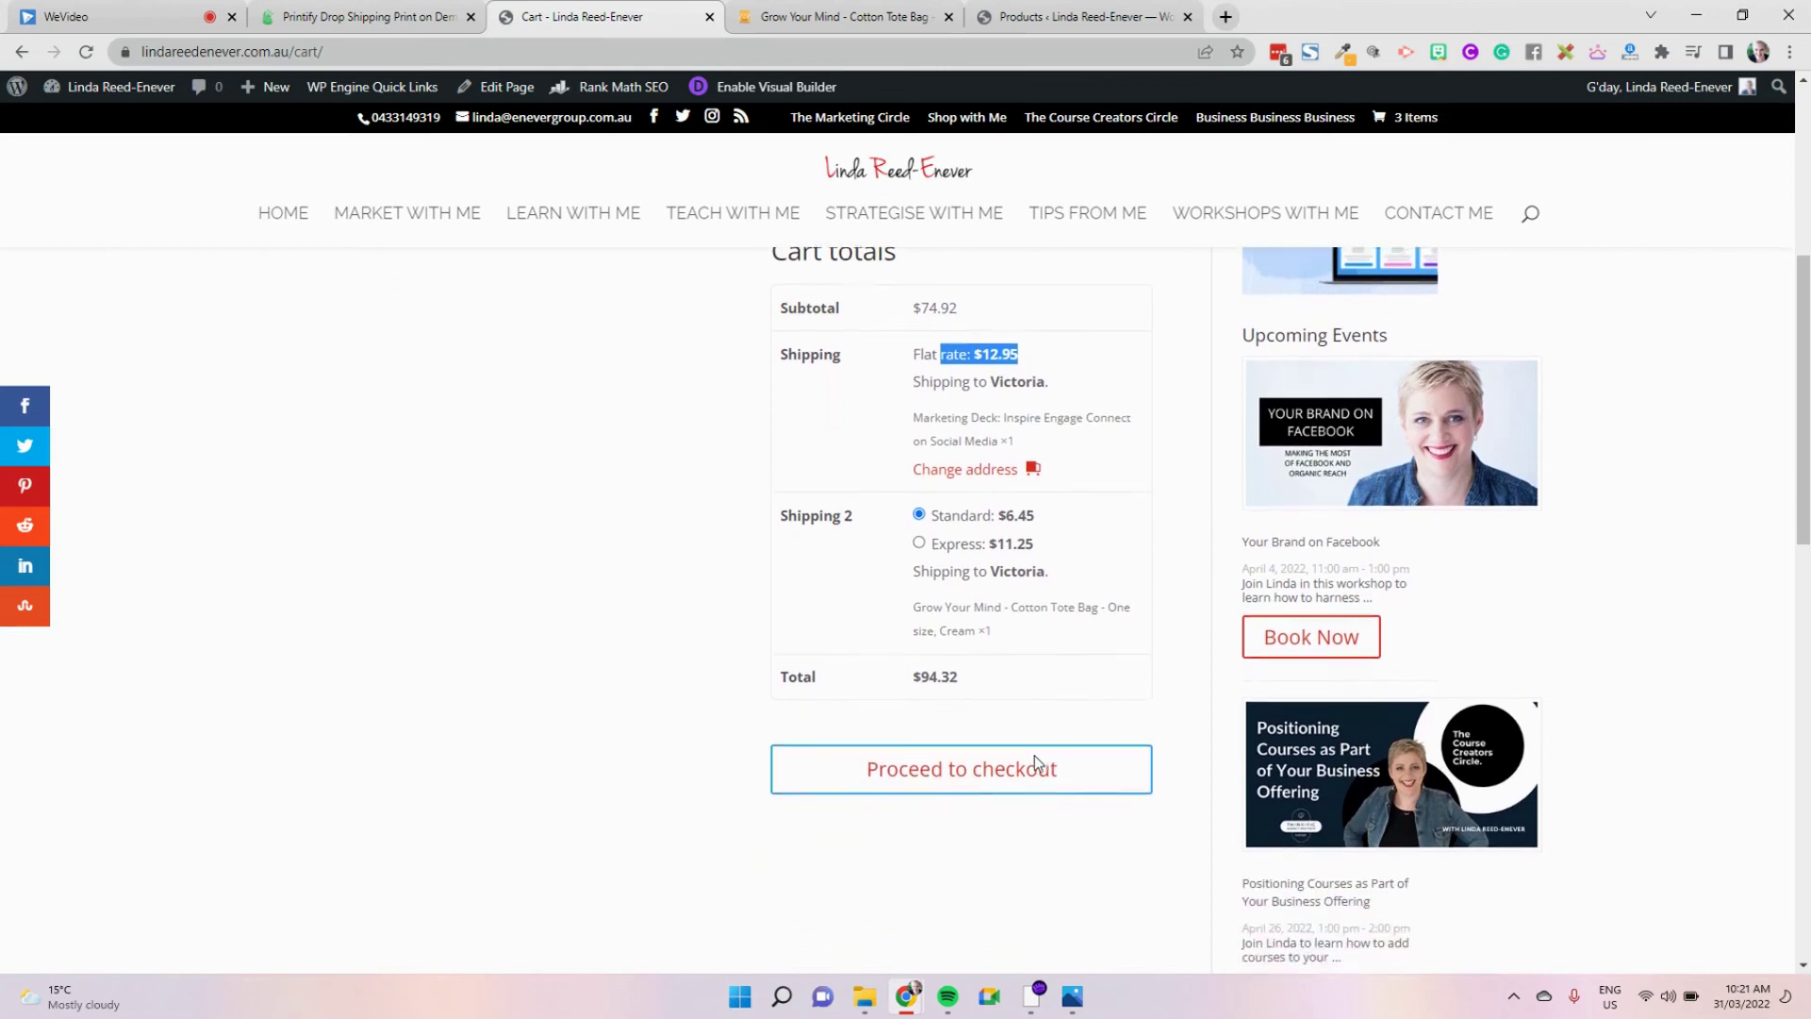
pyautogui.scroll(1, 1037, 762)
pyautogui.scroll(5, 1035, 758)
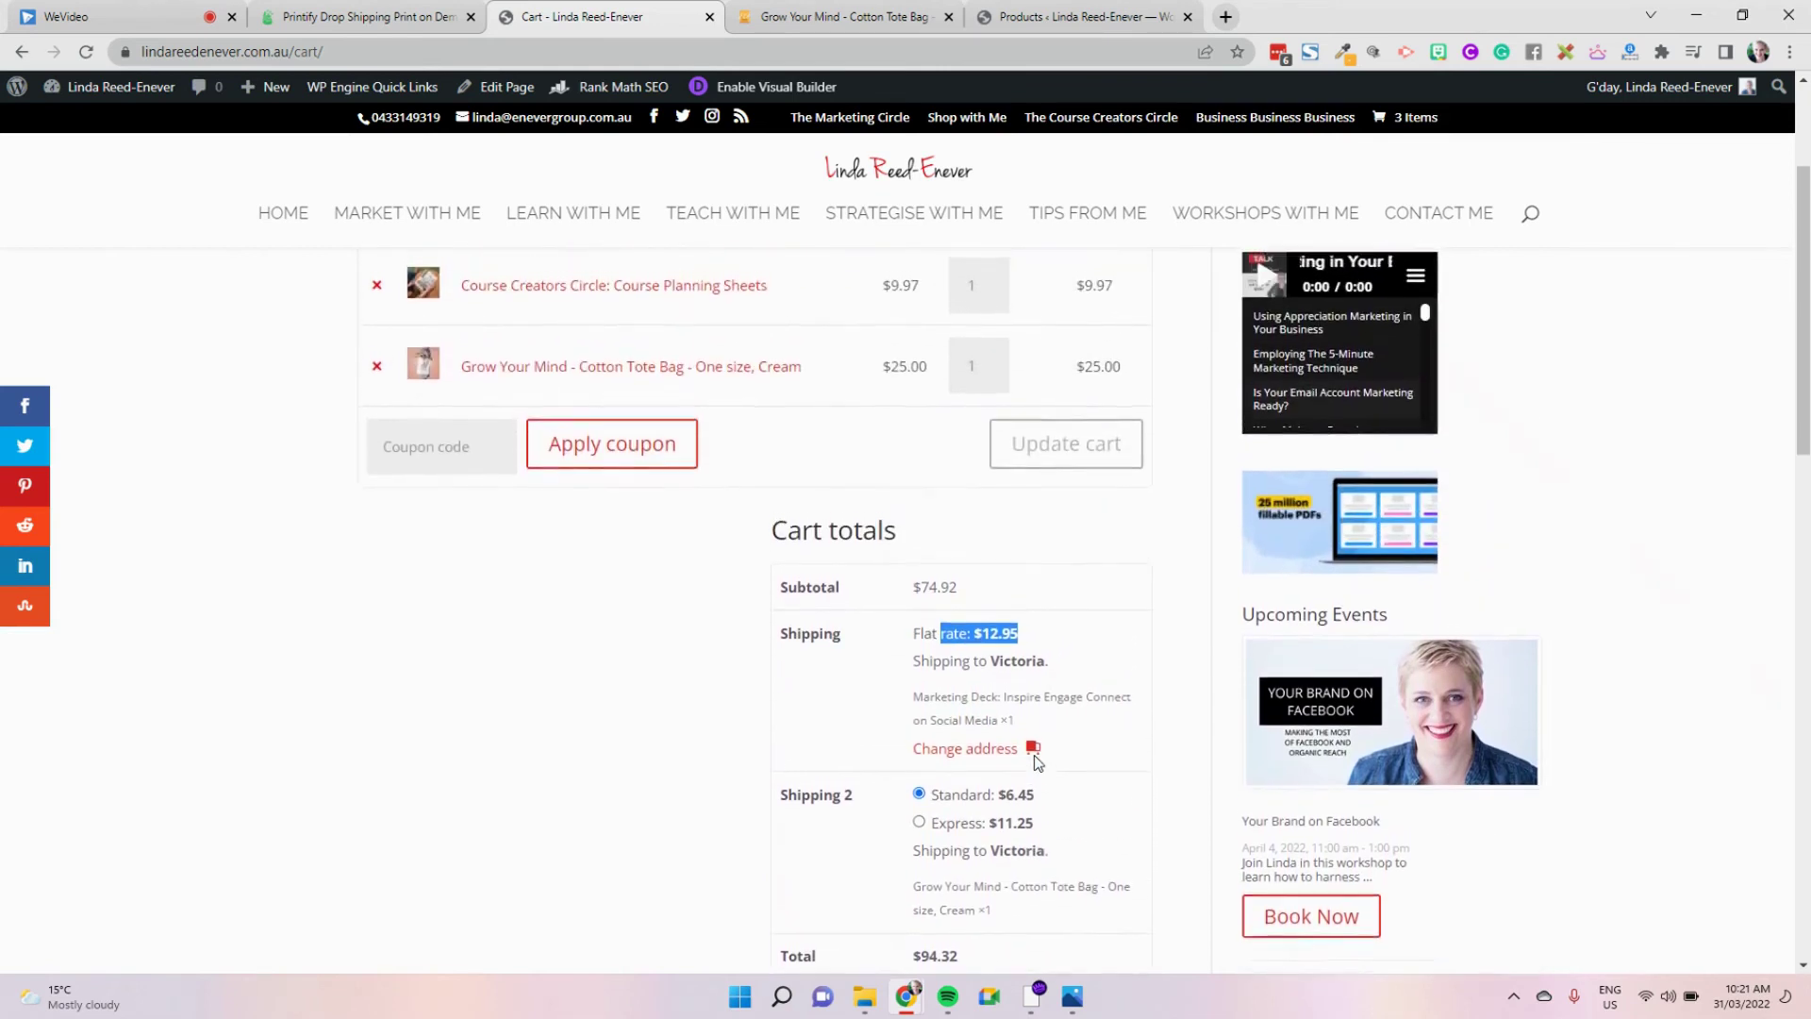
pyautogui.scroll(1, 1036, 762)
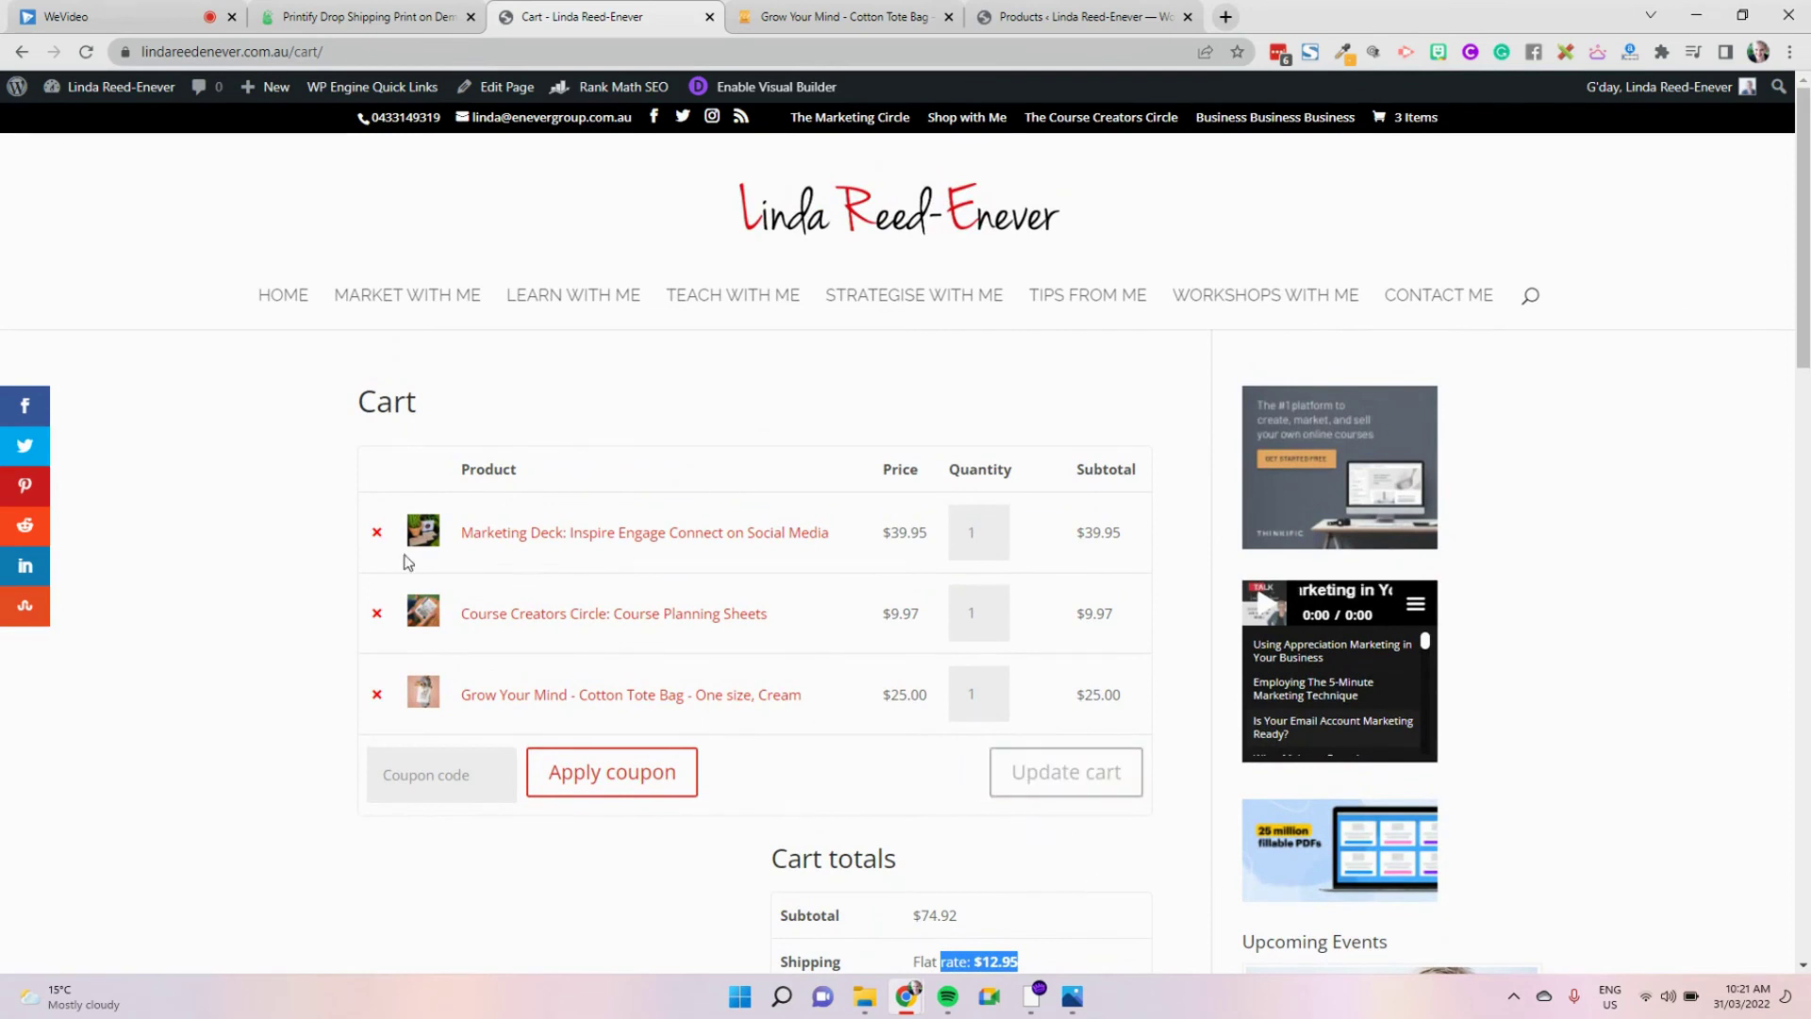
pyautogui.click(377, 530)
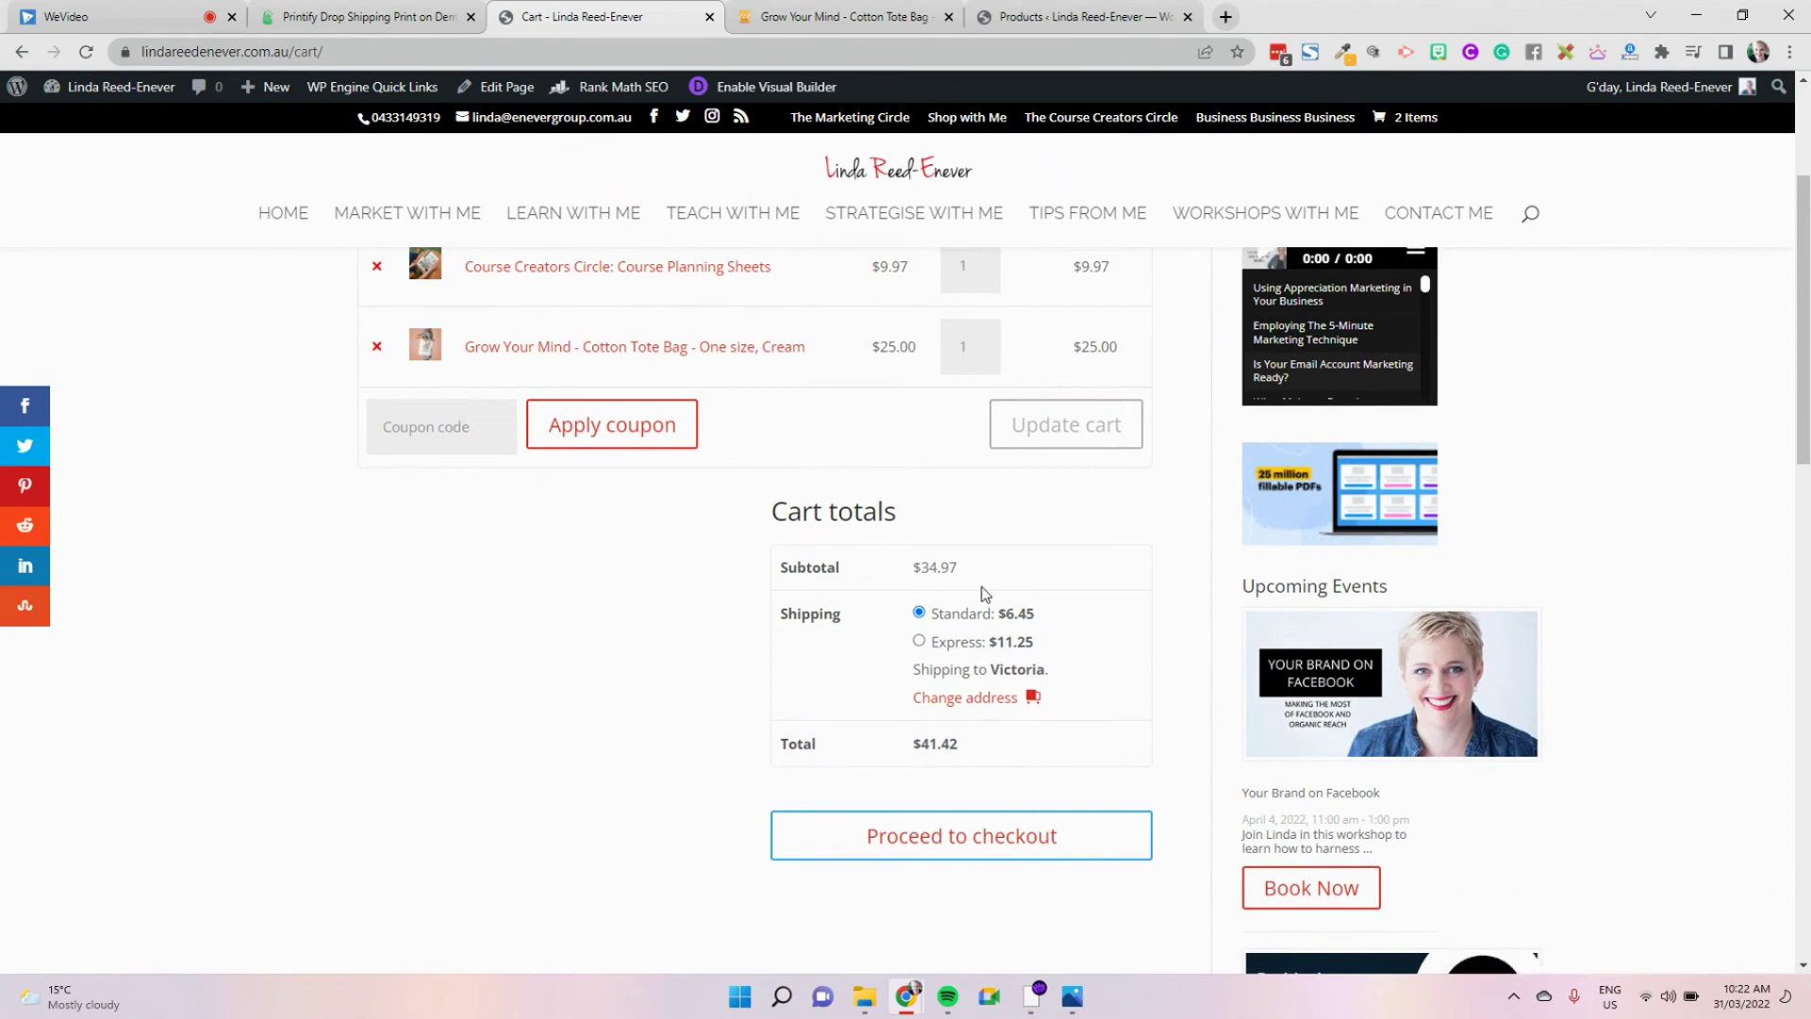
pyautogui.scroll(4, 1068, 415)
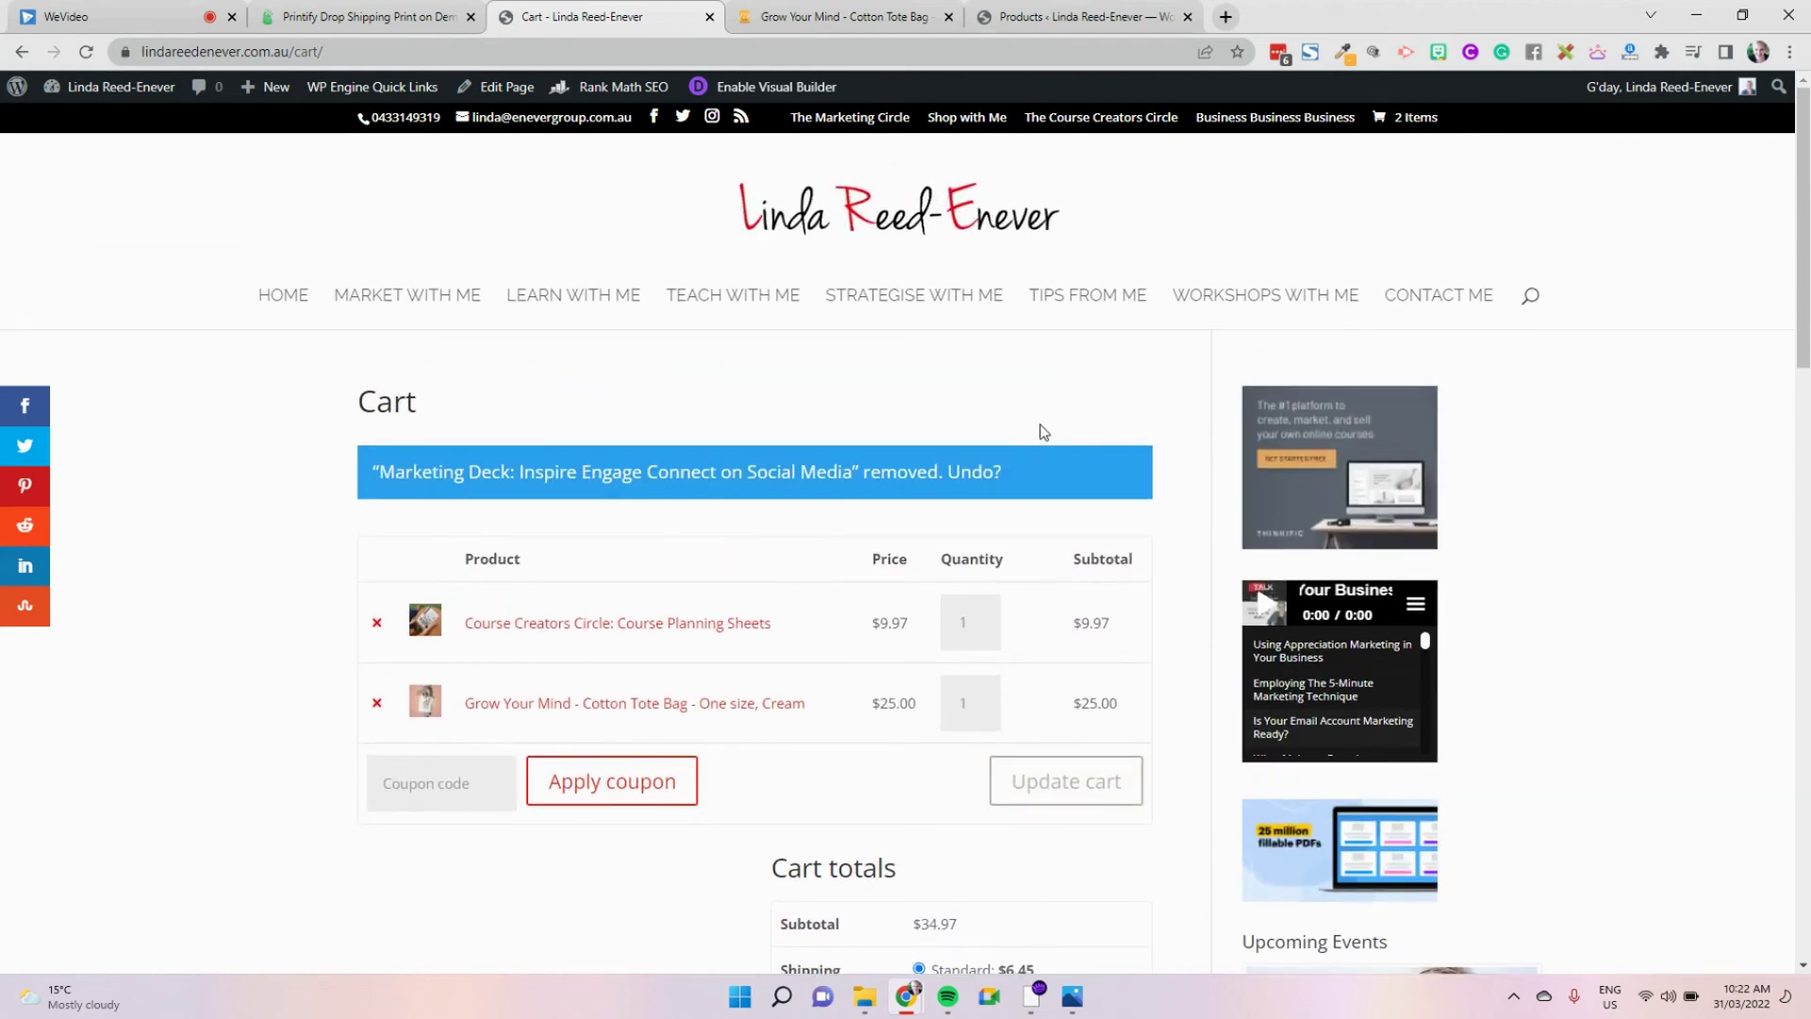
# Return to the WordPress product list and open the Grow Your Mind – Cotton Tote Bag product for editing
pyautogui.click(868, 8)
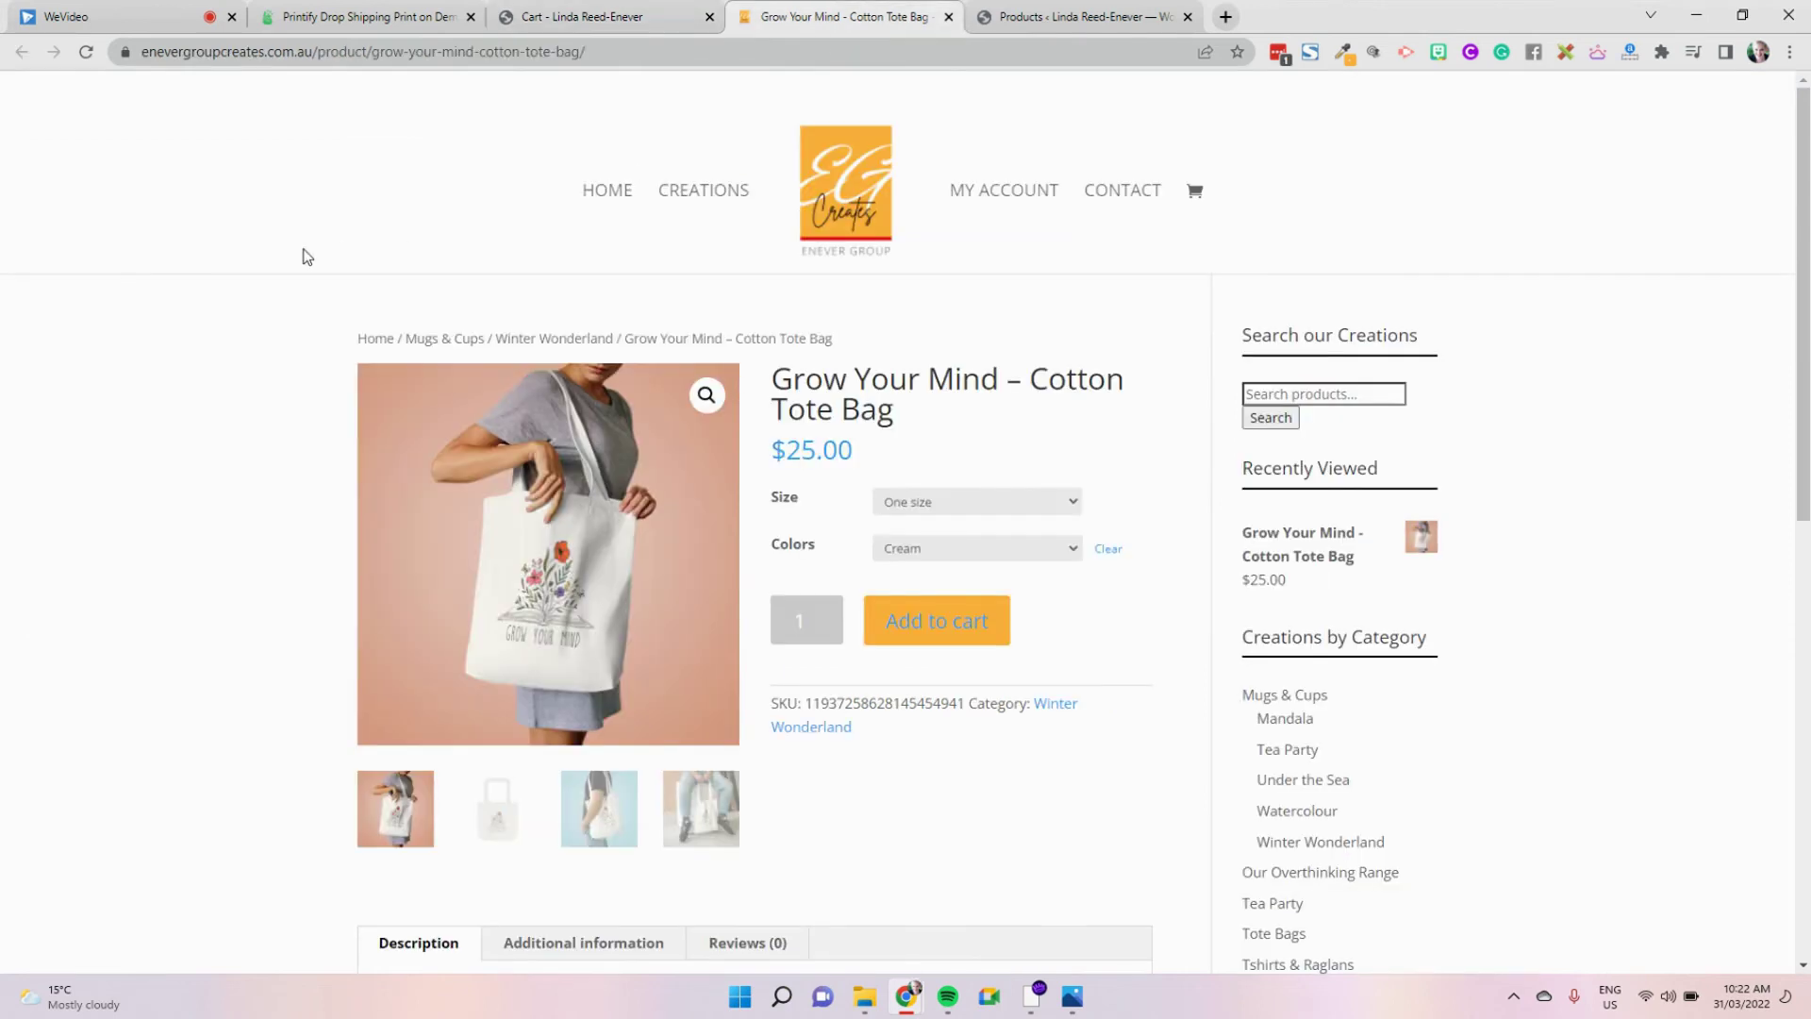
pyautogui.click(573, 16)
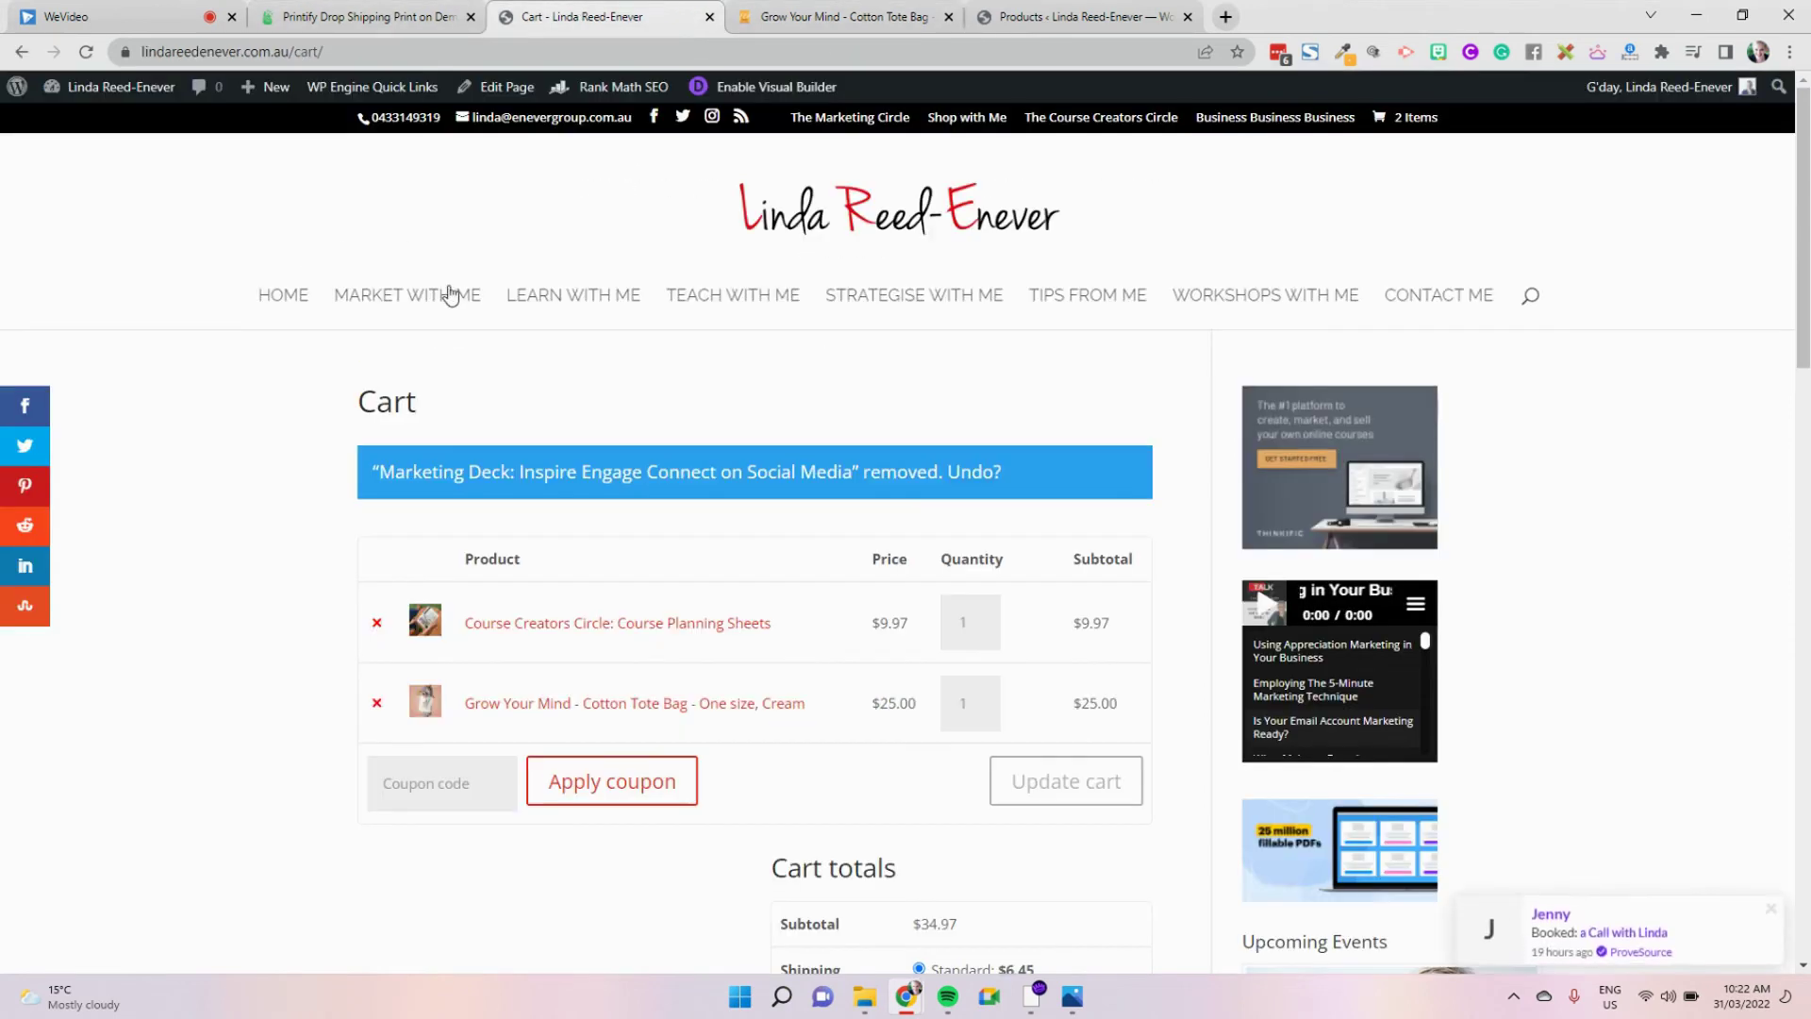
pyautogui.click(1042, 17)
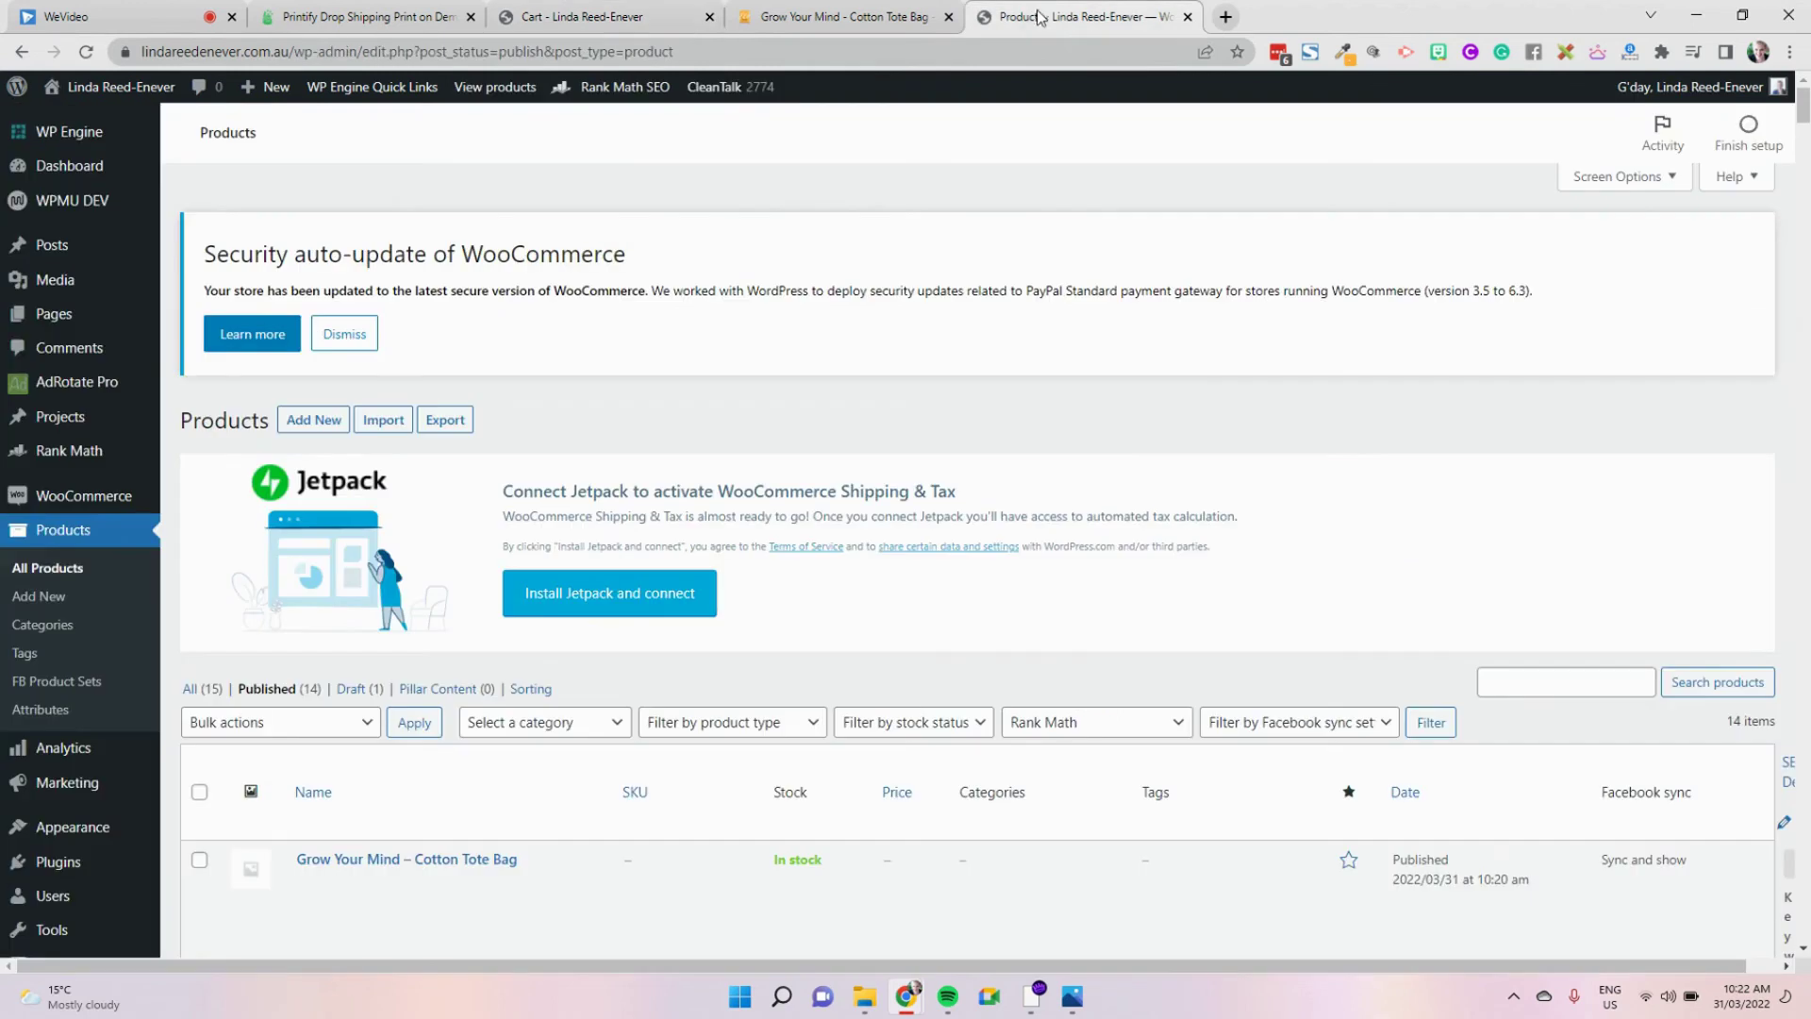
pyautogui.scroll(-3, 344, 556)
pyautogui.moveTo(339, 590)
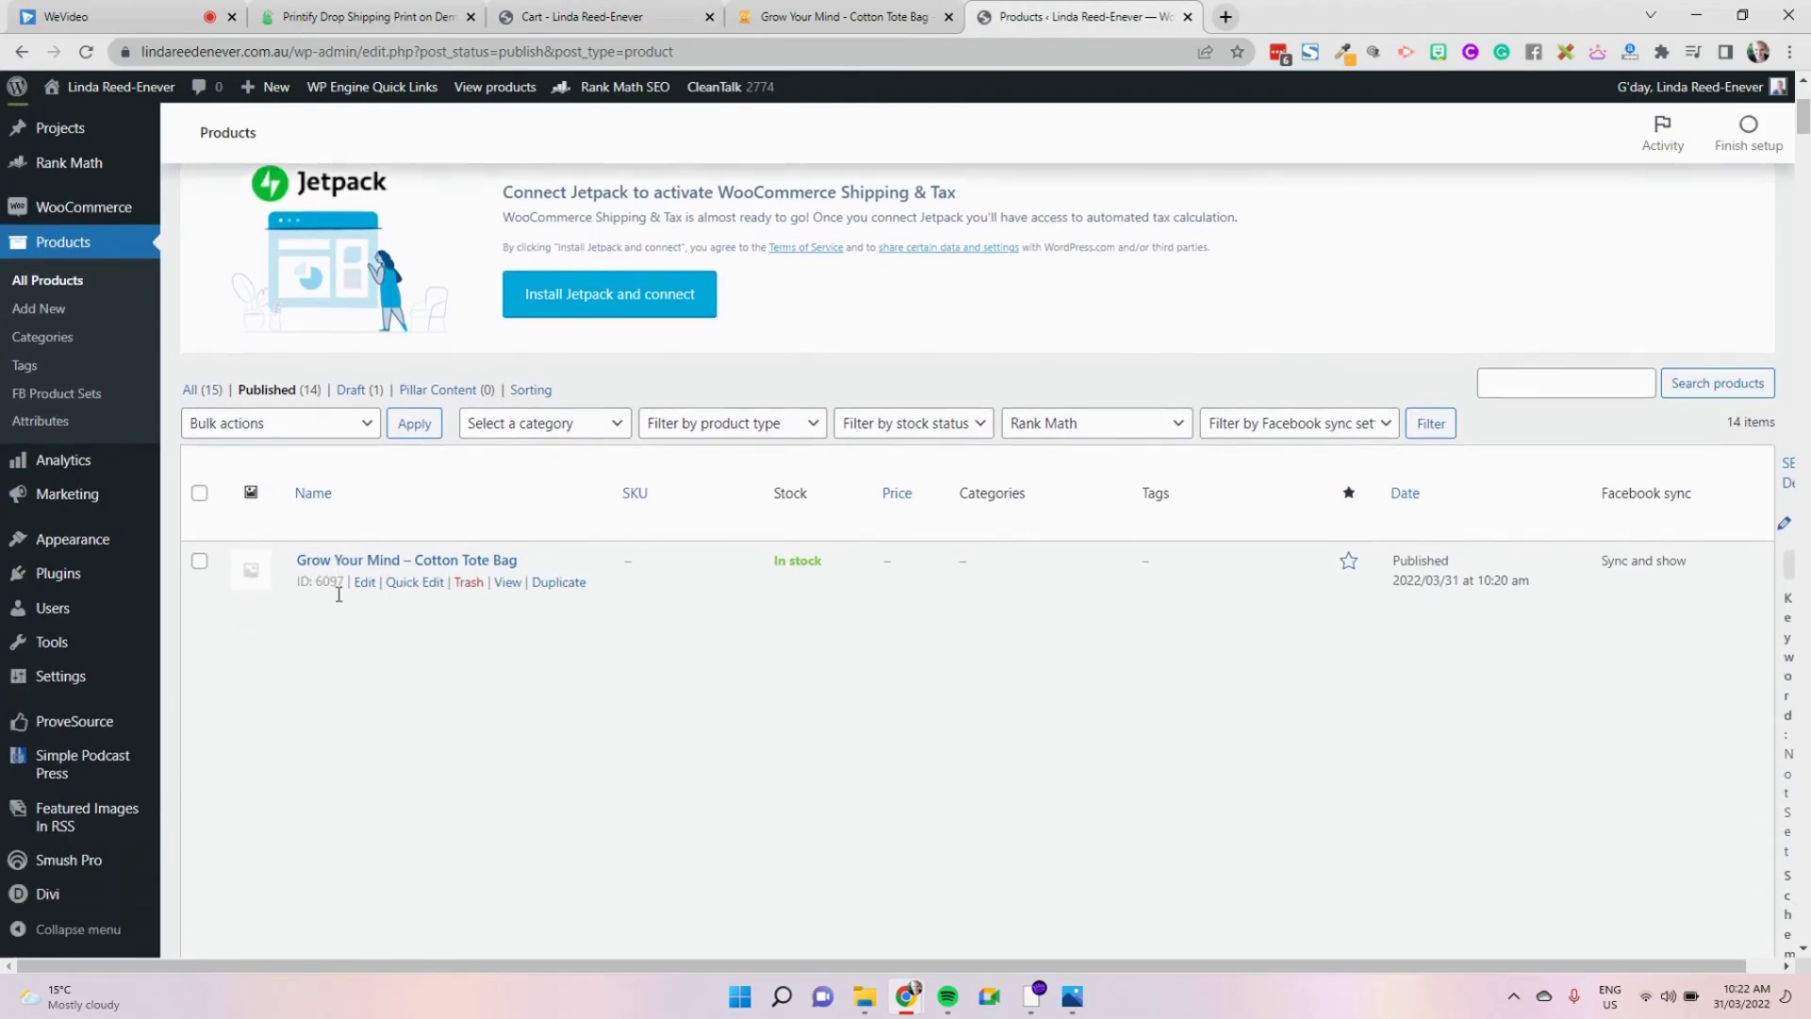
pyautogui.click(364, 583)
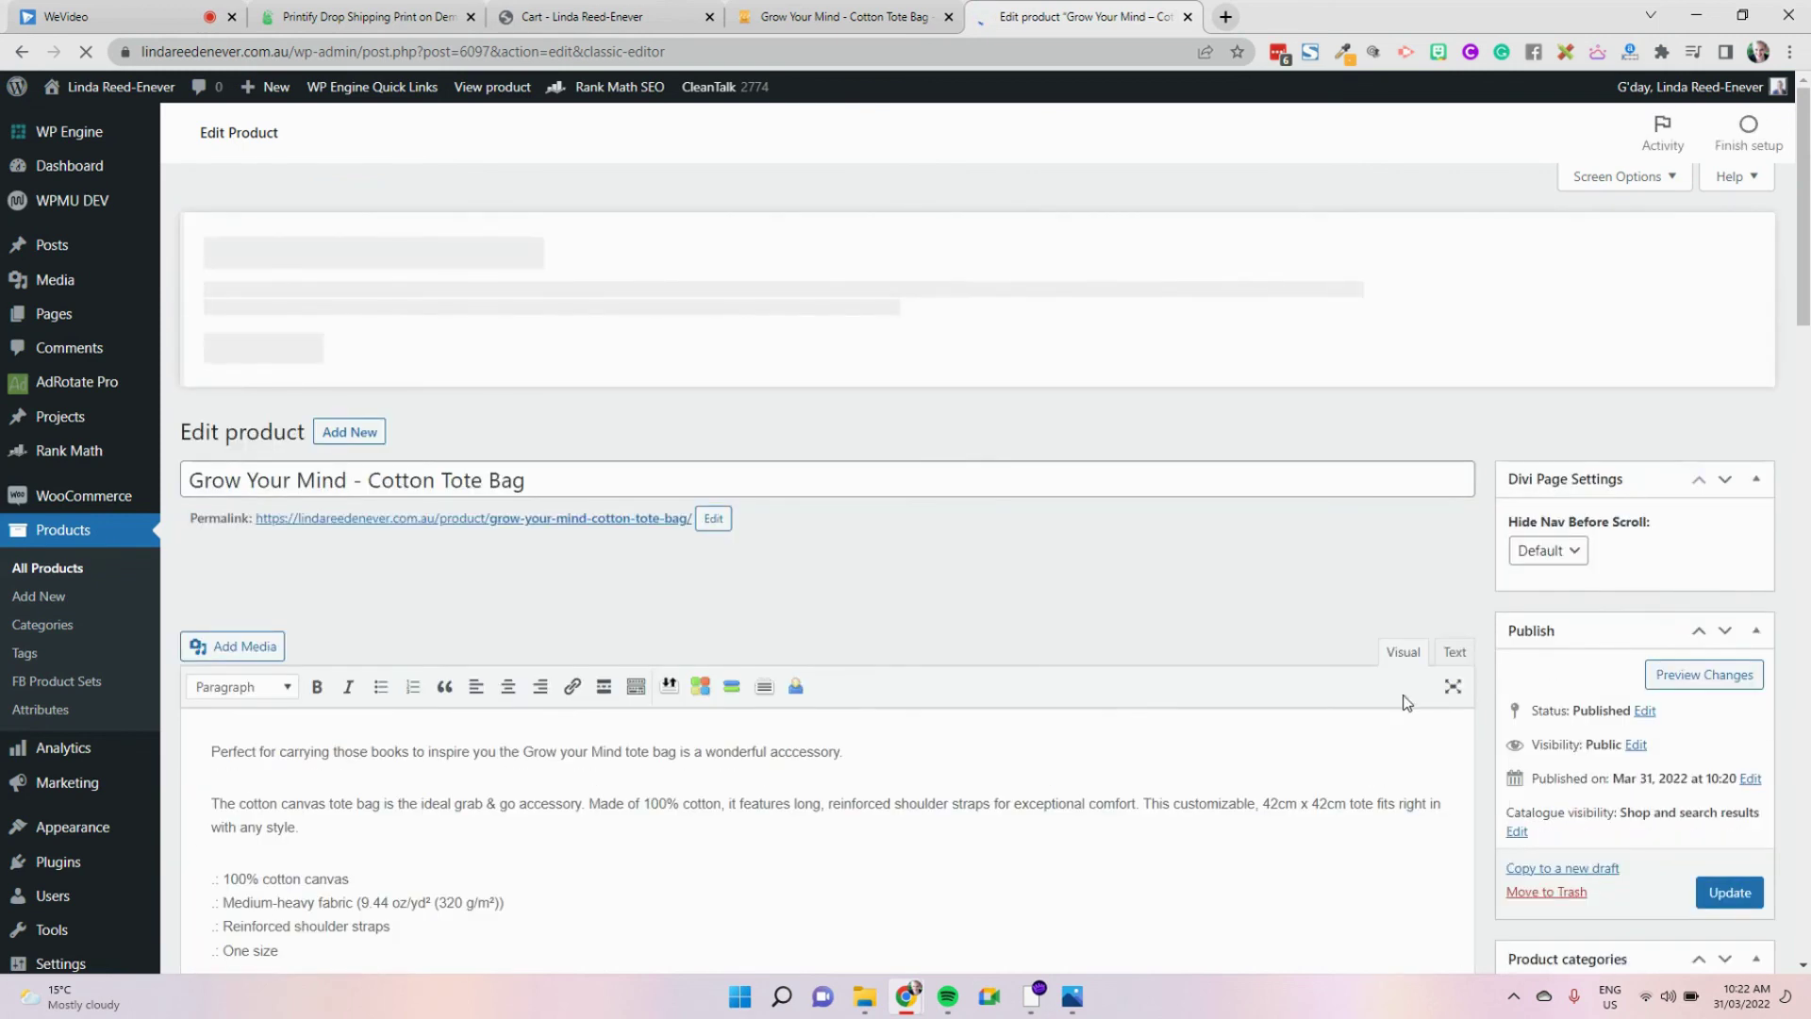
# Look through the existing product categories for one that suits the tote bag
pyautogui.scroll(-5, 1382, 709)
pyautogui.scroll(-3, 1624, 795)
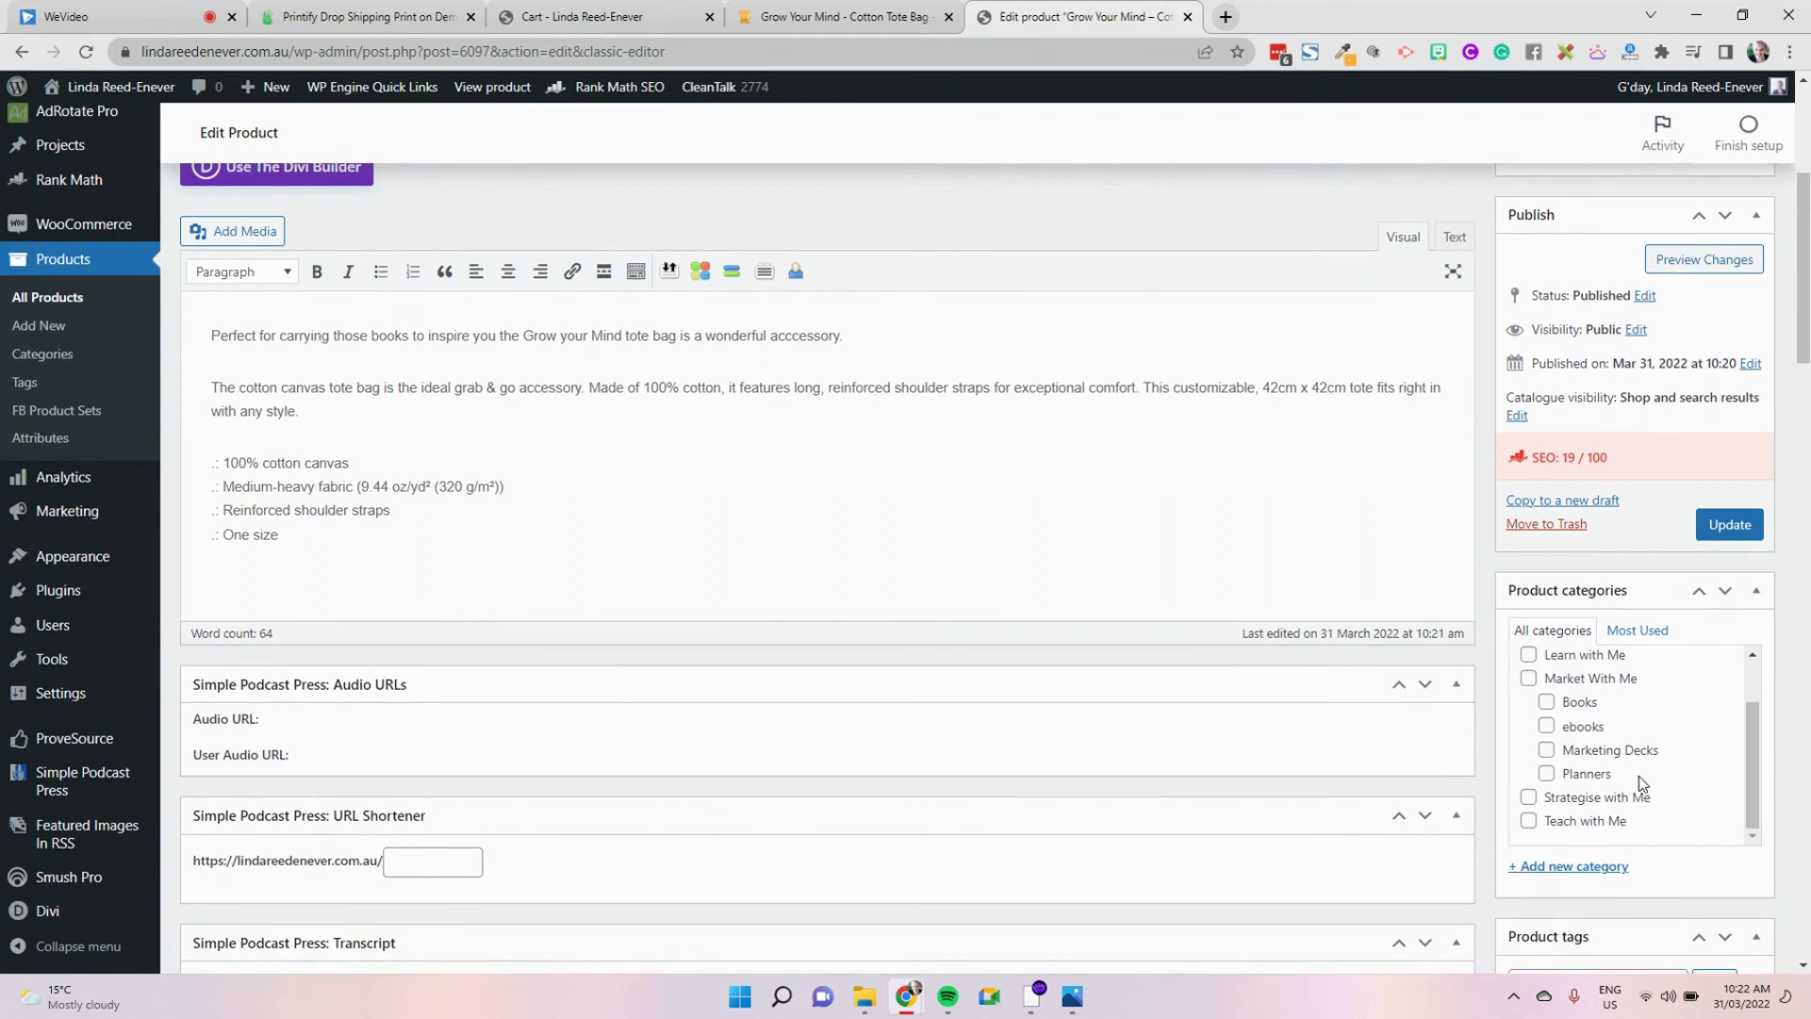
pyautogui.scroll(2, 1604, 795)
pyautogui.scroll(-4, 1752, 749)
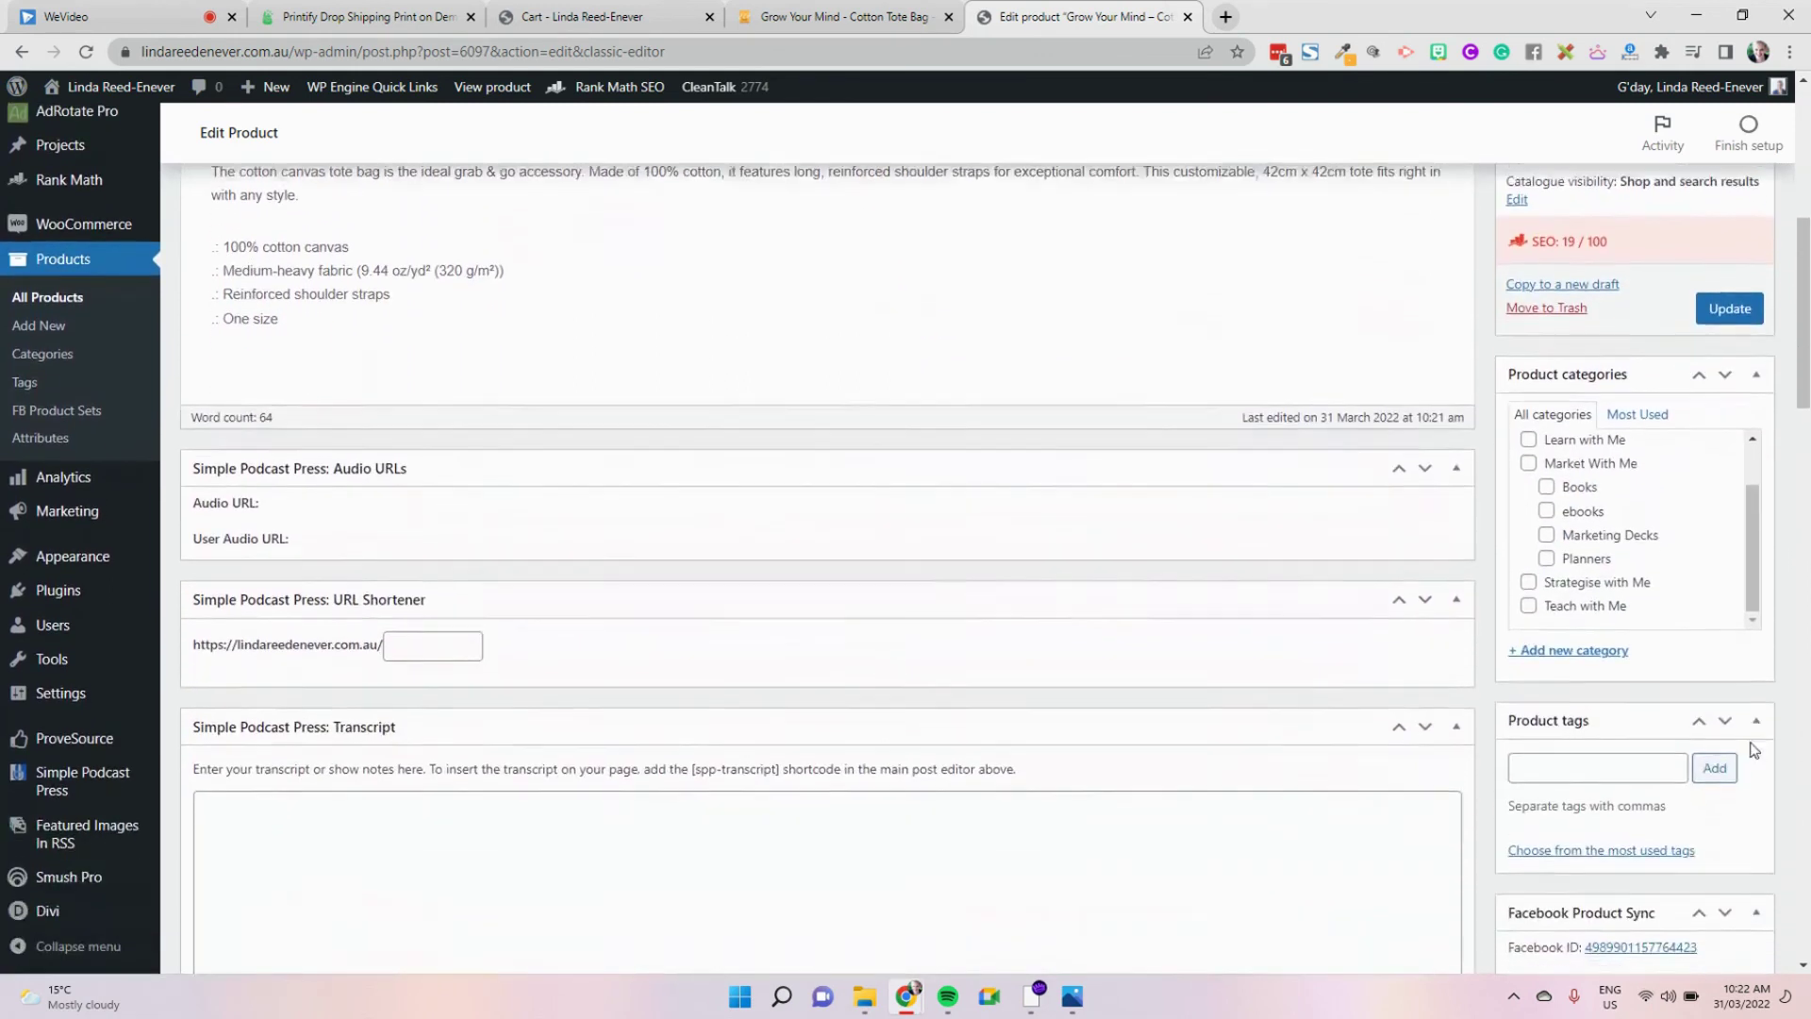
pyautogui.scroll(-3, 1698, 661)
pyautogui.scroll(3, 1629, 469)
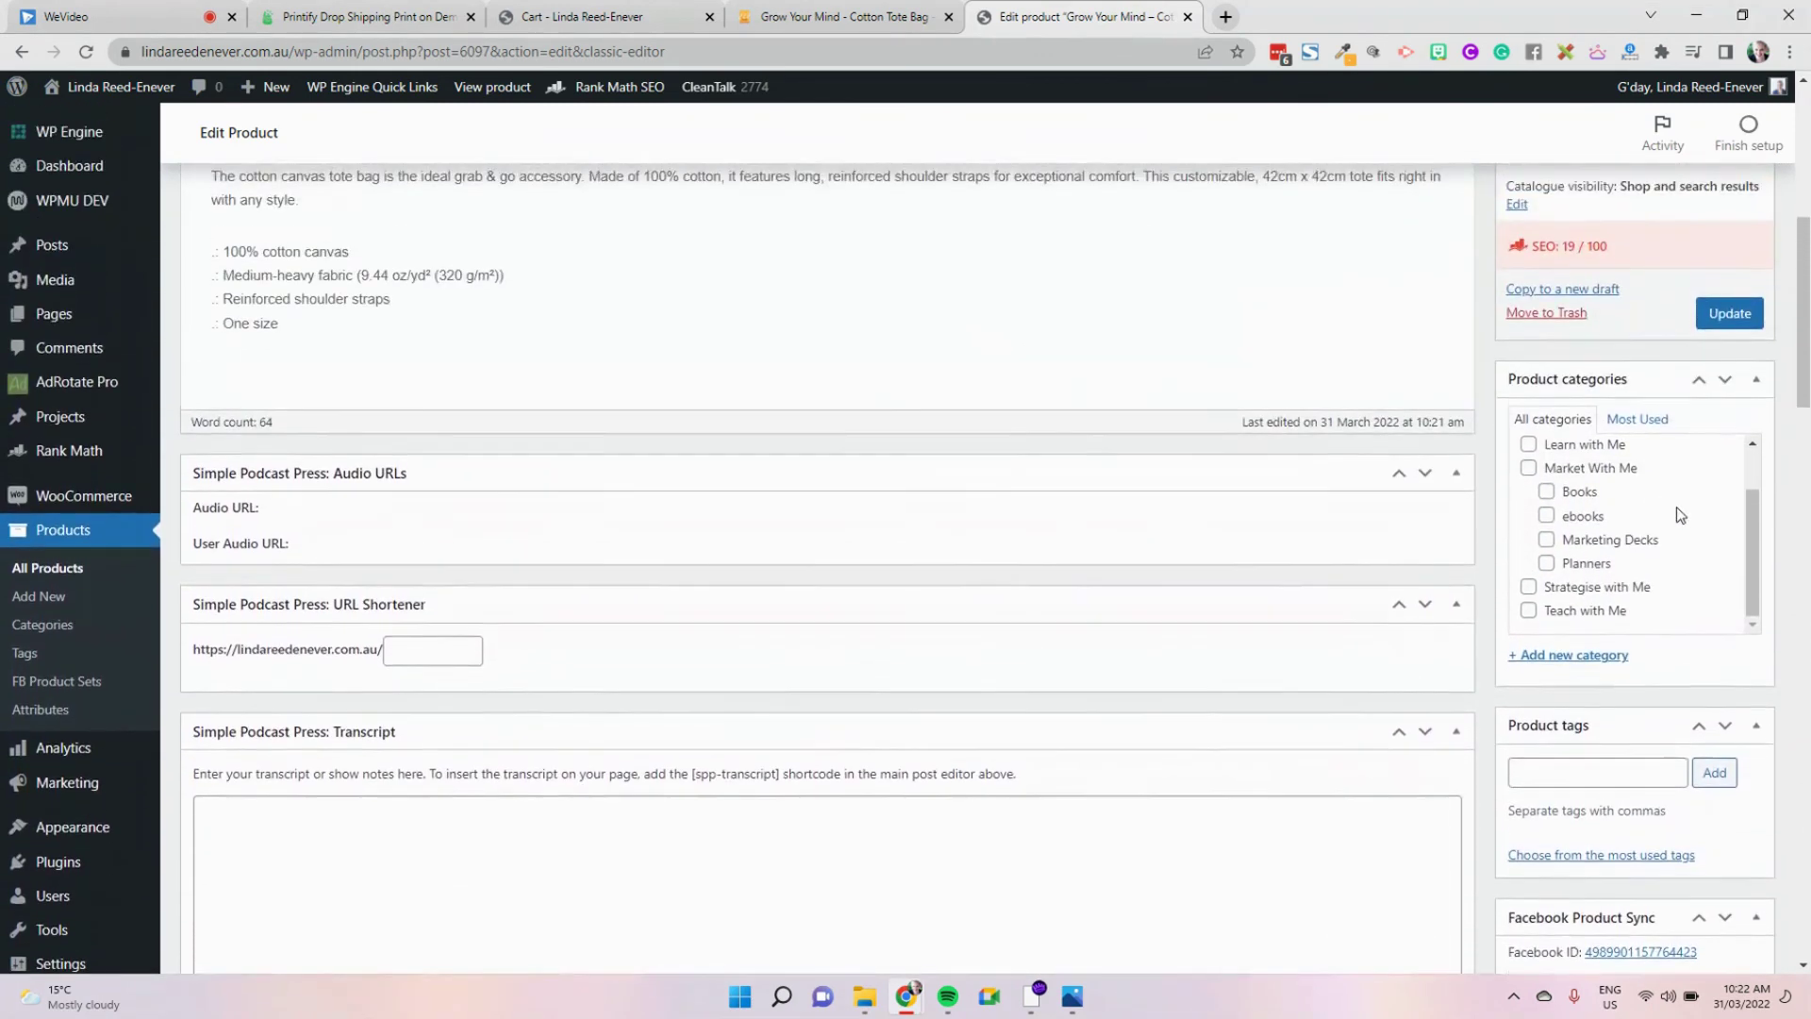
pyautogui.scroll(2, 1677, 514)
pyautogui.scroll(-2, 1688, 519)
pyautogui.moveTo(1754, 552); pyautogui.dragTo(1756, 509)
pyautogui.scroll(-2, 1626, 586)
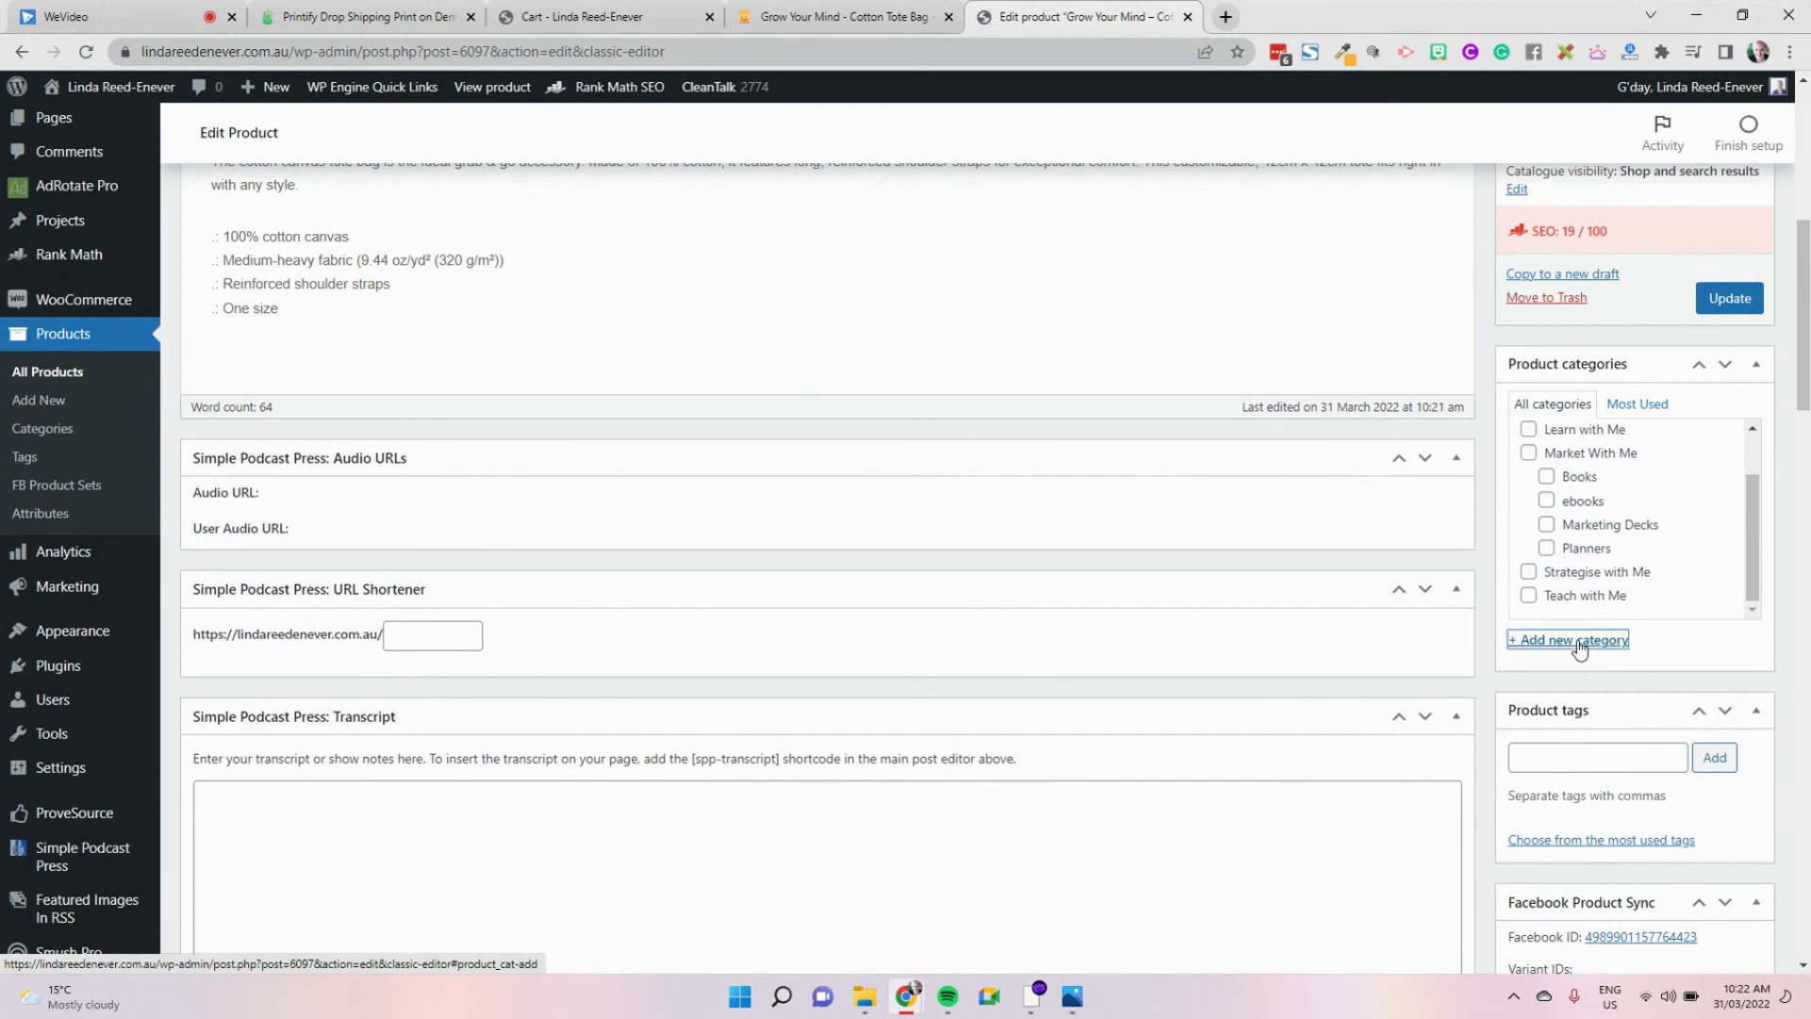
# Add a new product category named Tote Bags without a parent category
pyautogui.click(1578, 647)
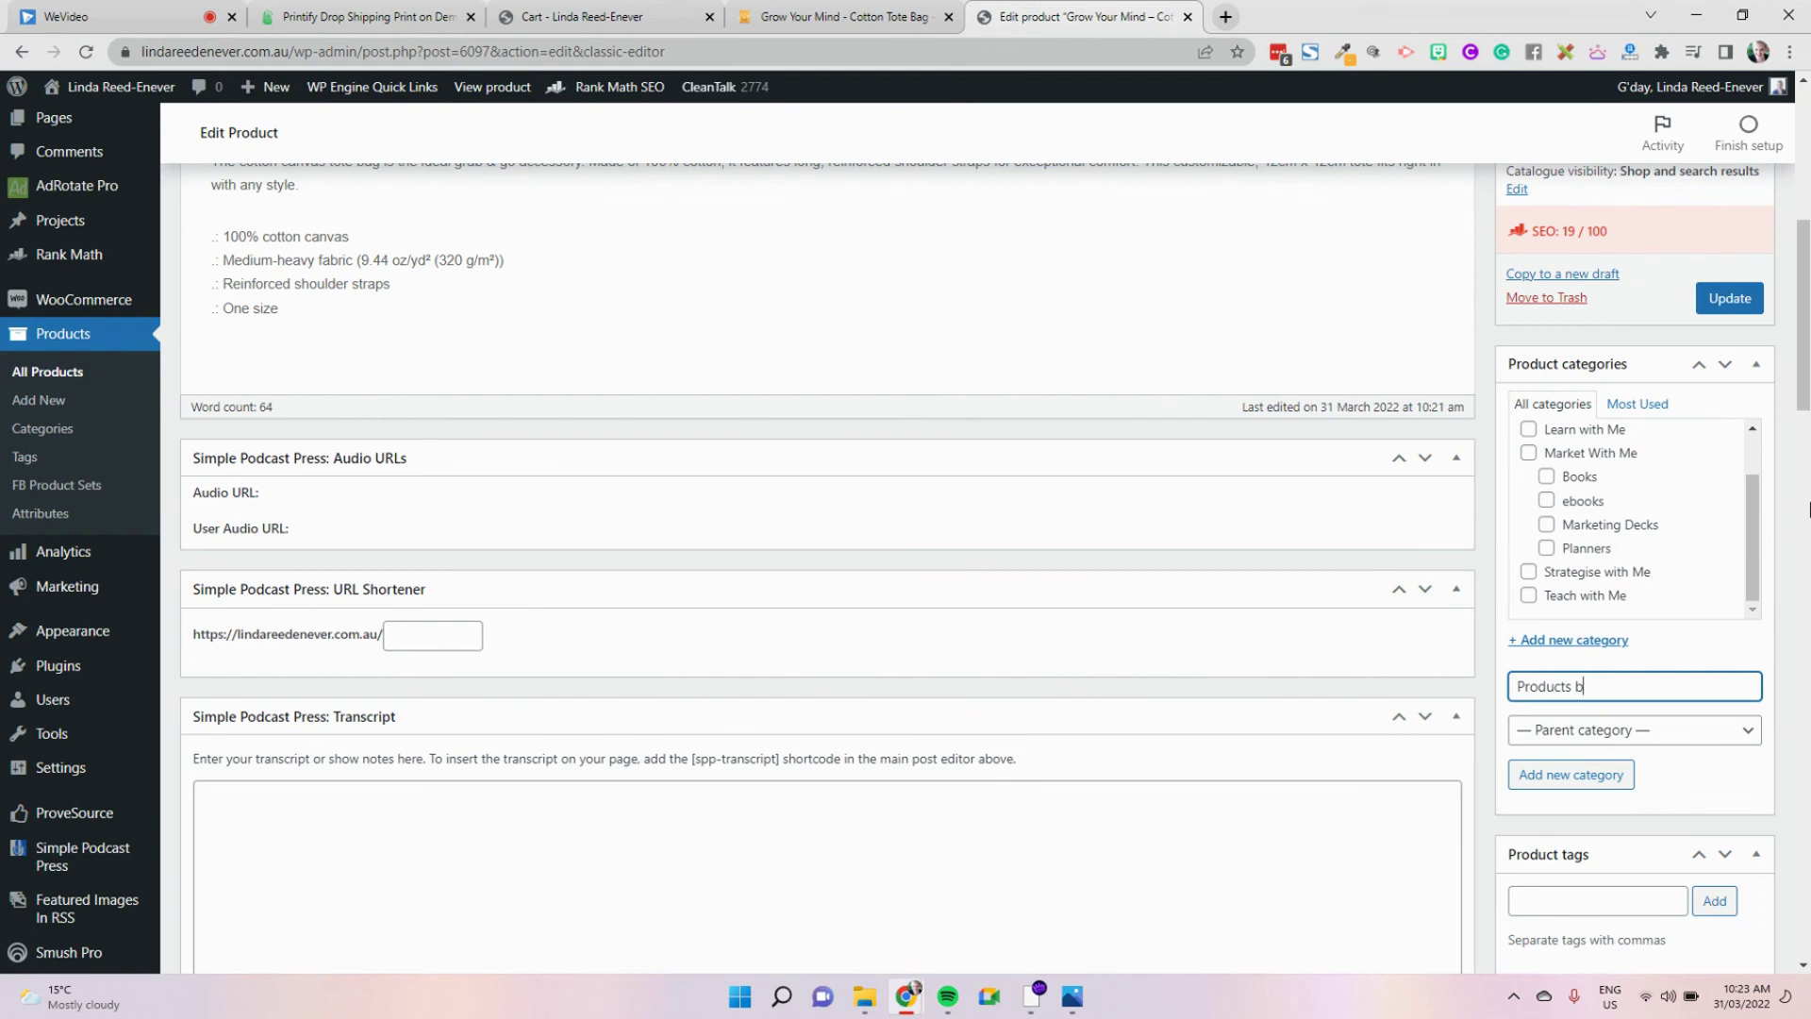
pyautogui.press('BackSpace')
pyautogui.press('BackSpace')
pyautogui.press('BackSpace')
pyautogui.press('BackSpace')
pyautogui.press('BackSpace')
pyautogui.scroll(5, 1619, 493)
pyautogui.scroll(3, 1450, 485)
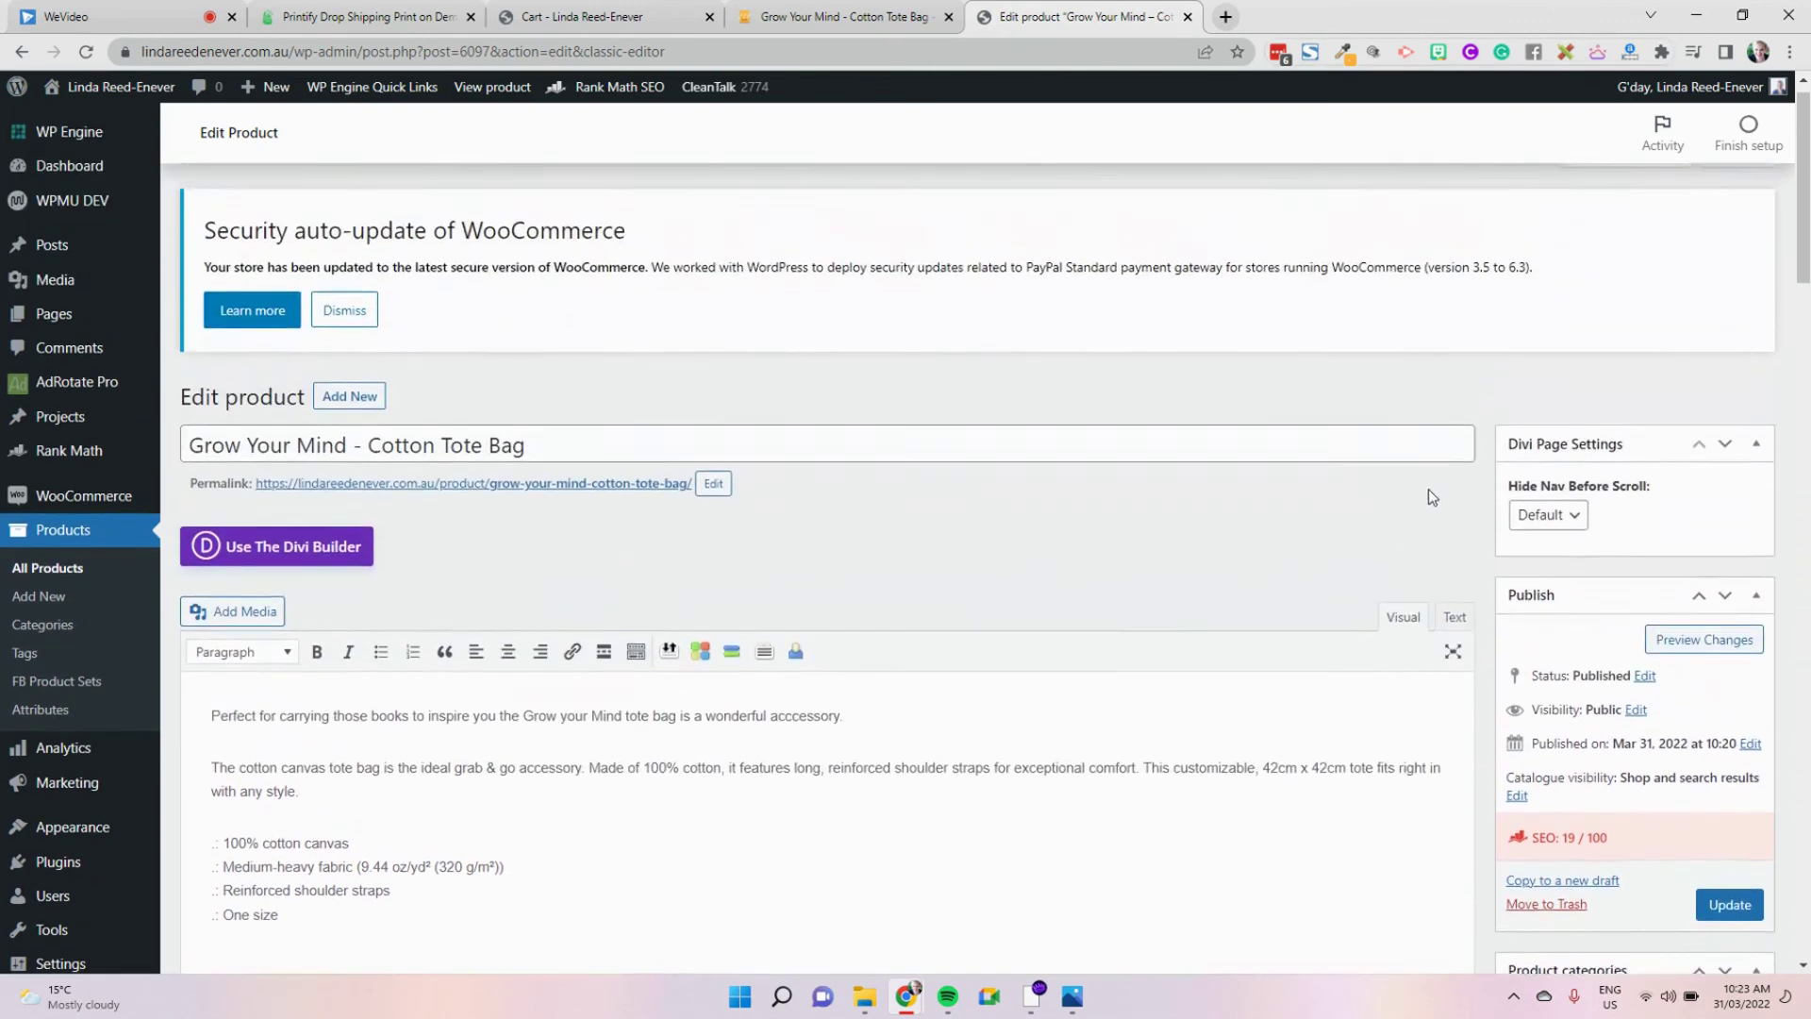
pyautogui.scroll(-10, 1428, 489)
pyautogui.scroll(6, 1651, 759)
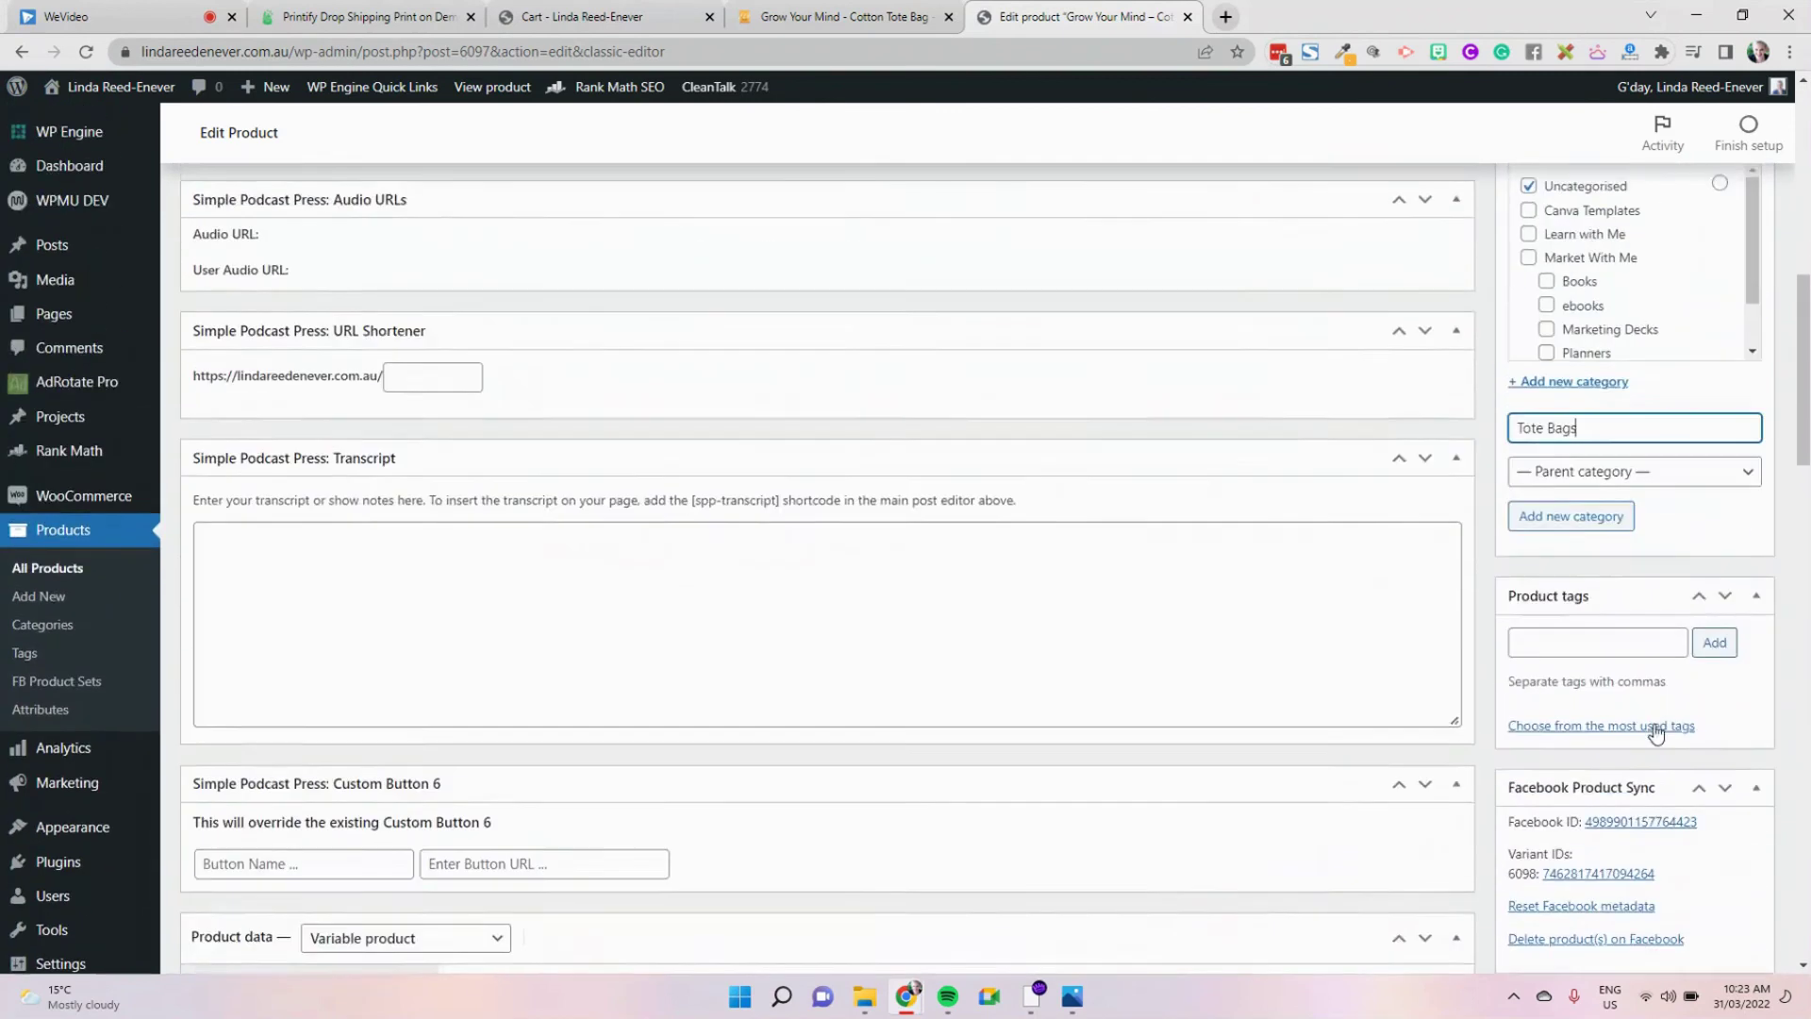
pyautogui.click(1604, 846)
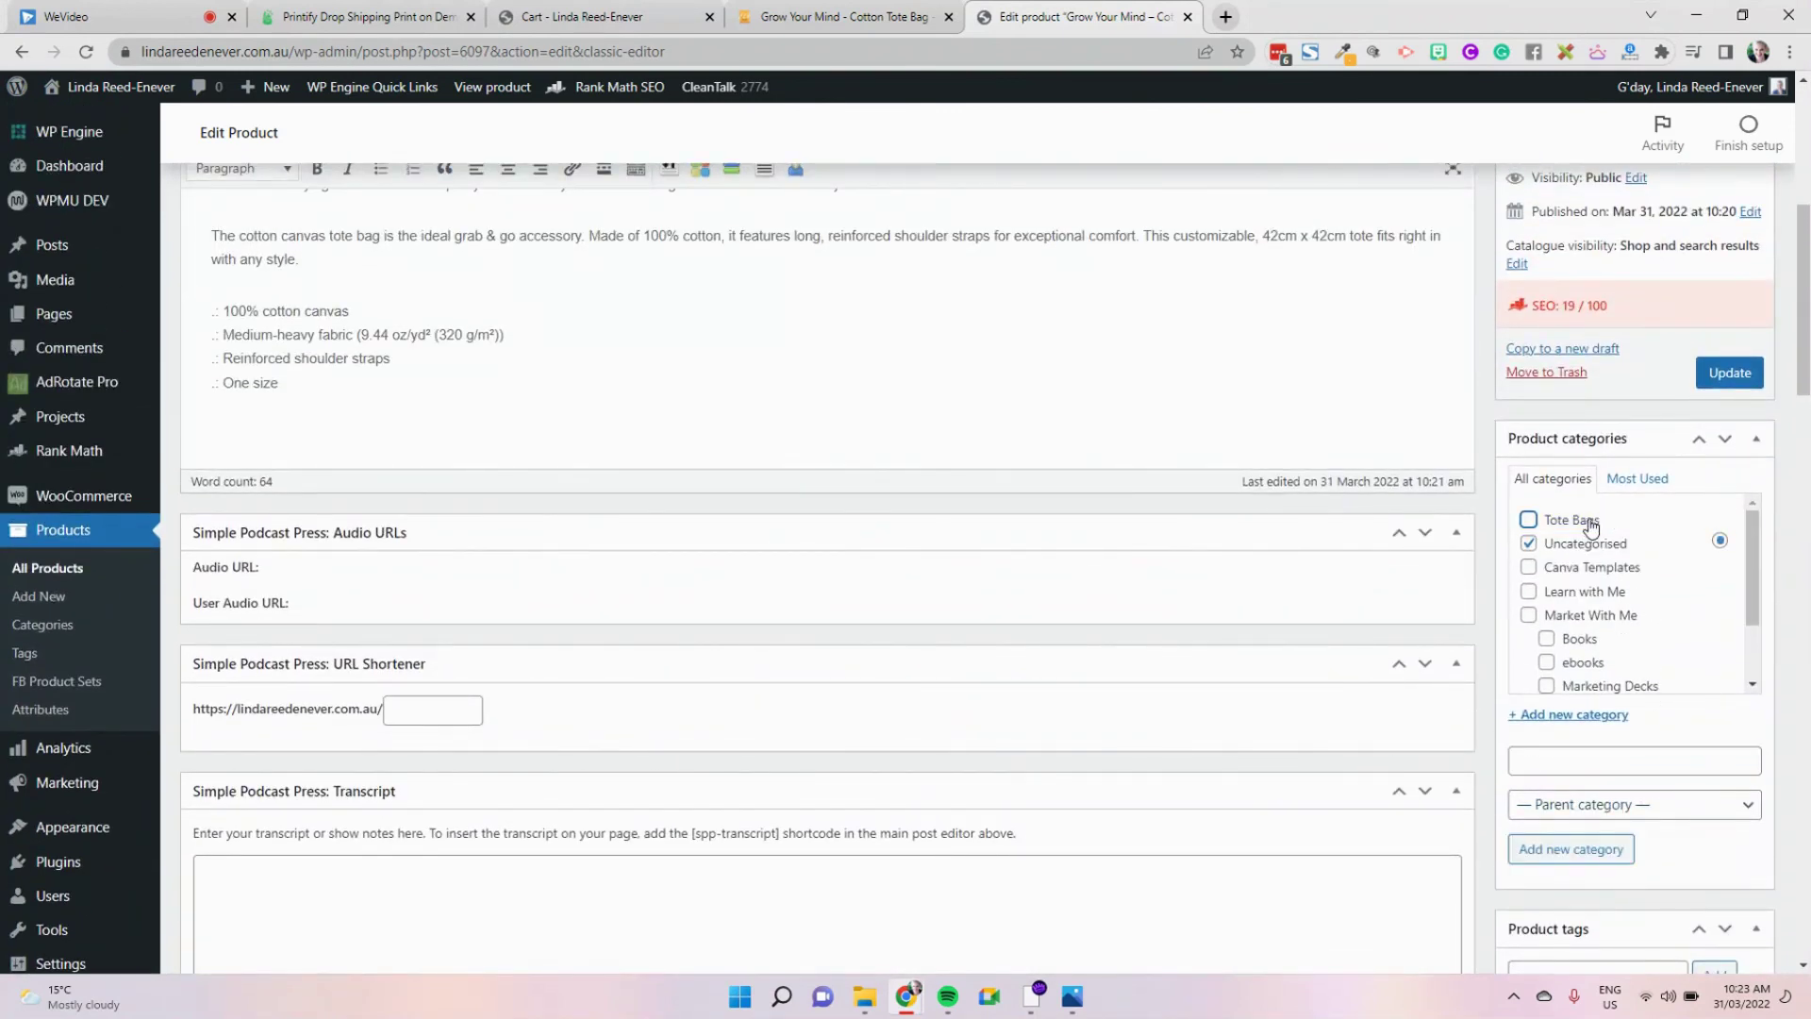
# Copy the product title, Grow Your Mind - Cotton Tote Bag, into the Rank Math SEO focus keyword
pyautogui.scroll(-5, 873, 436)
pyautogui.scroll(-10, 884, 561)
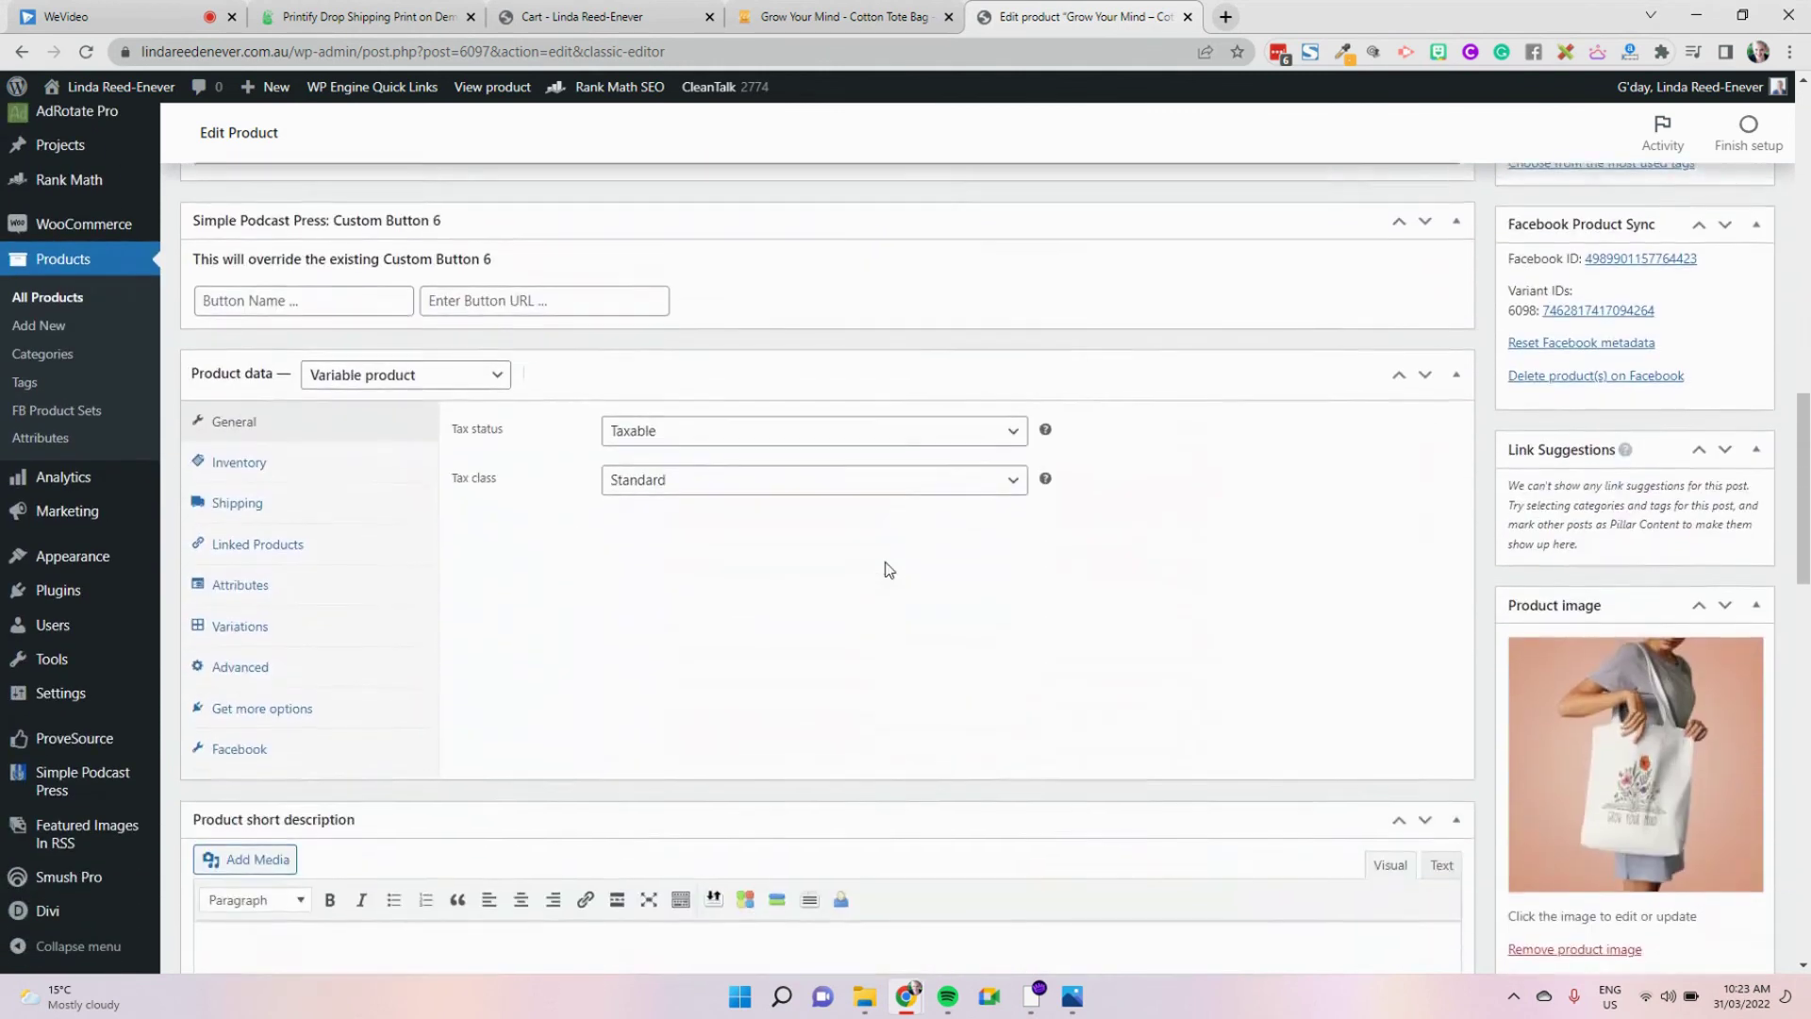
pyautogui.scroll(-4, 809, 651)
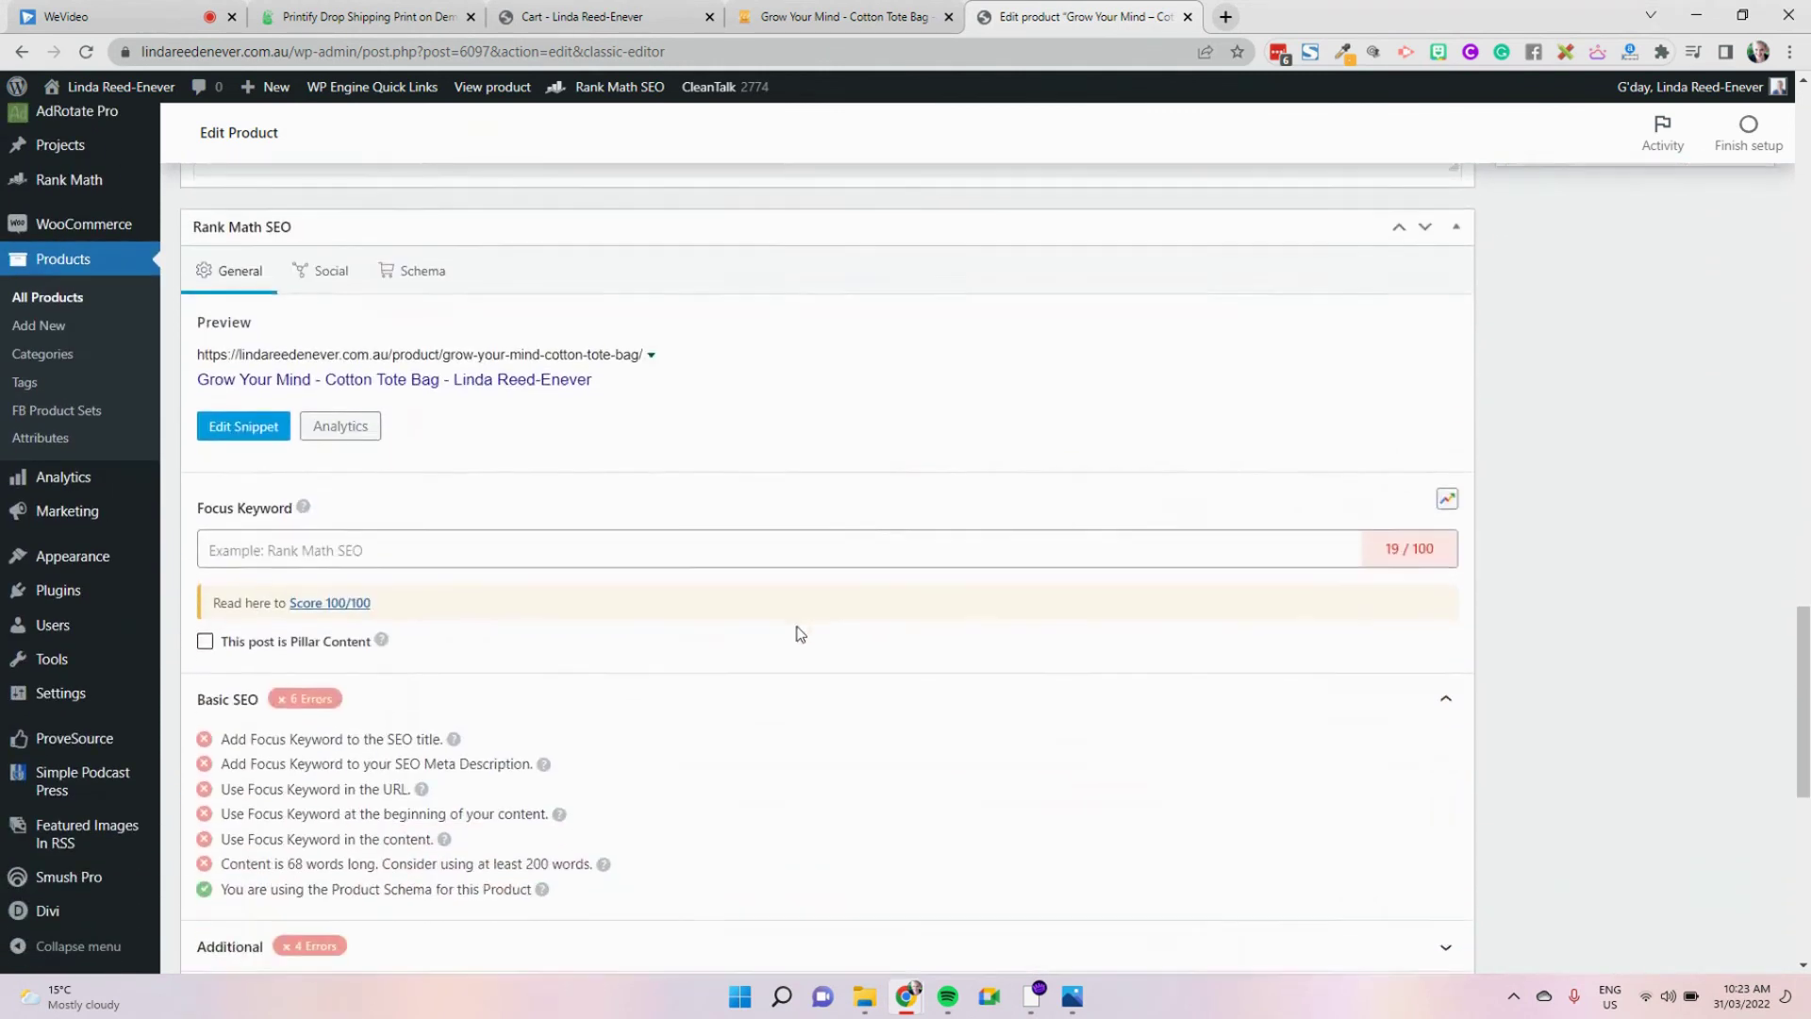
pyautogui.scroll(3, 642, 387)
pyautogui.scroll(15, 666, 313)
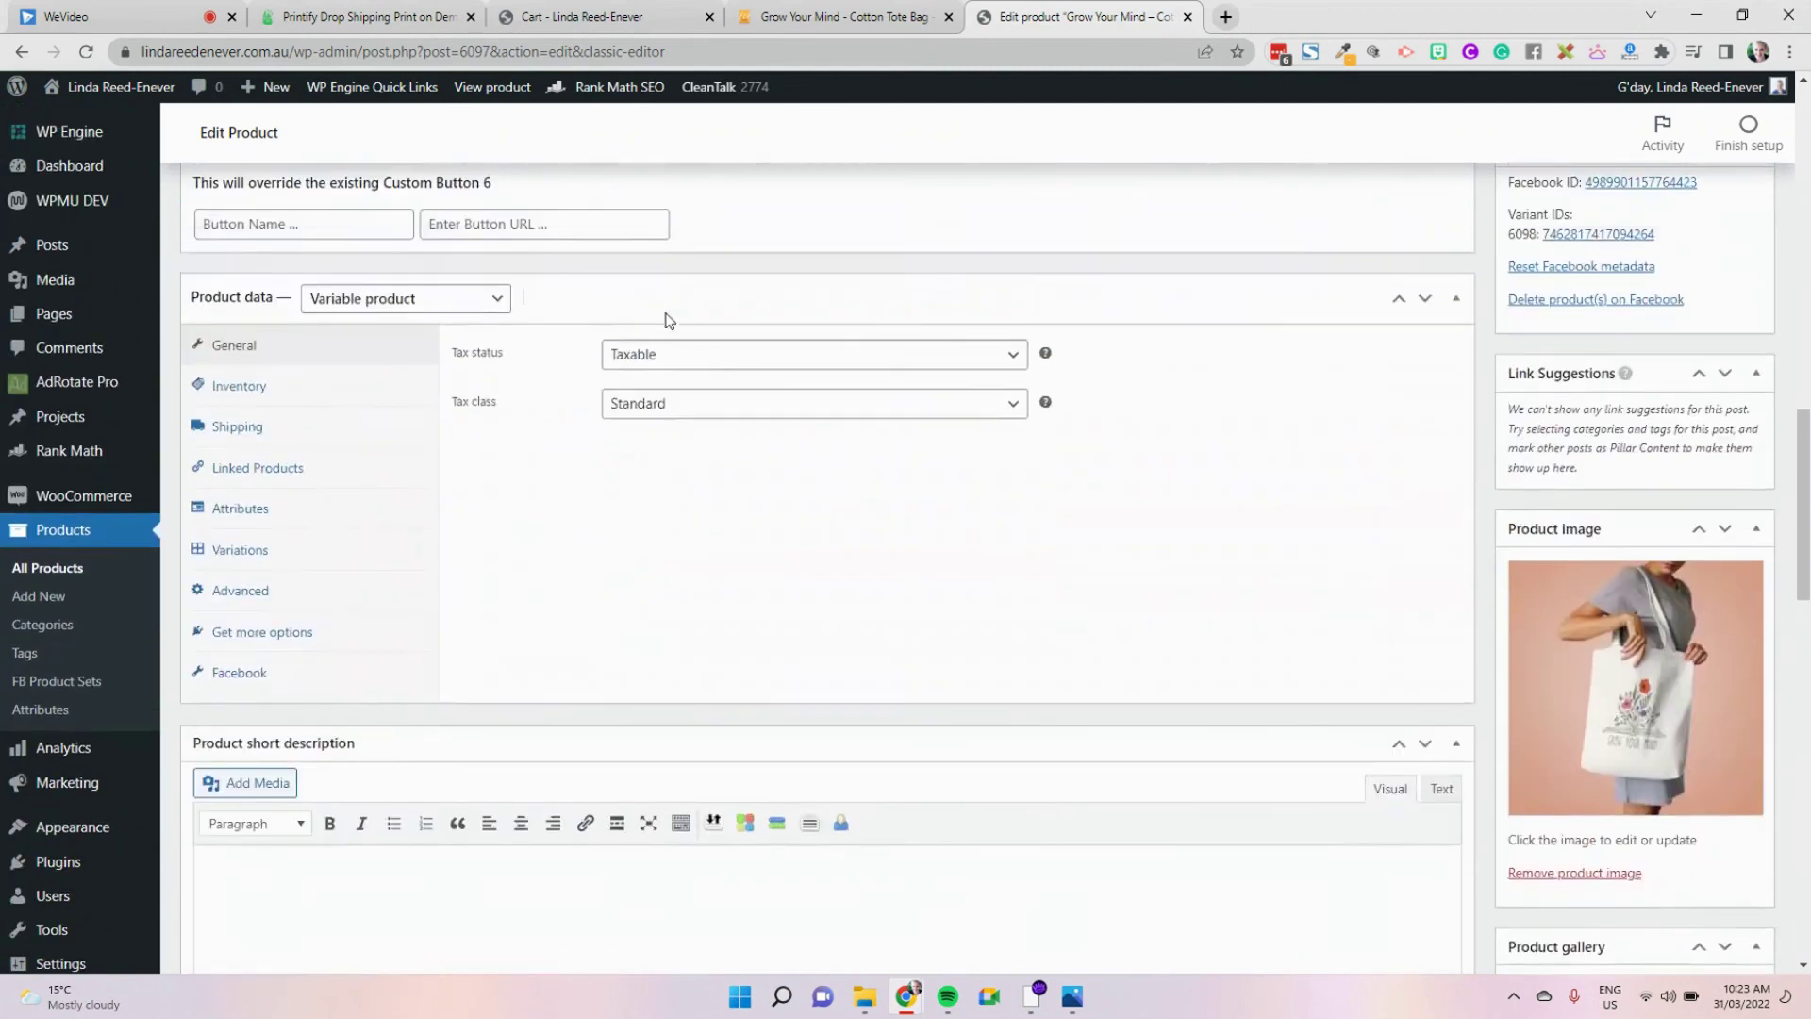
pyautogui.scroll(1, 669, 278)
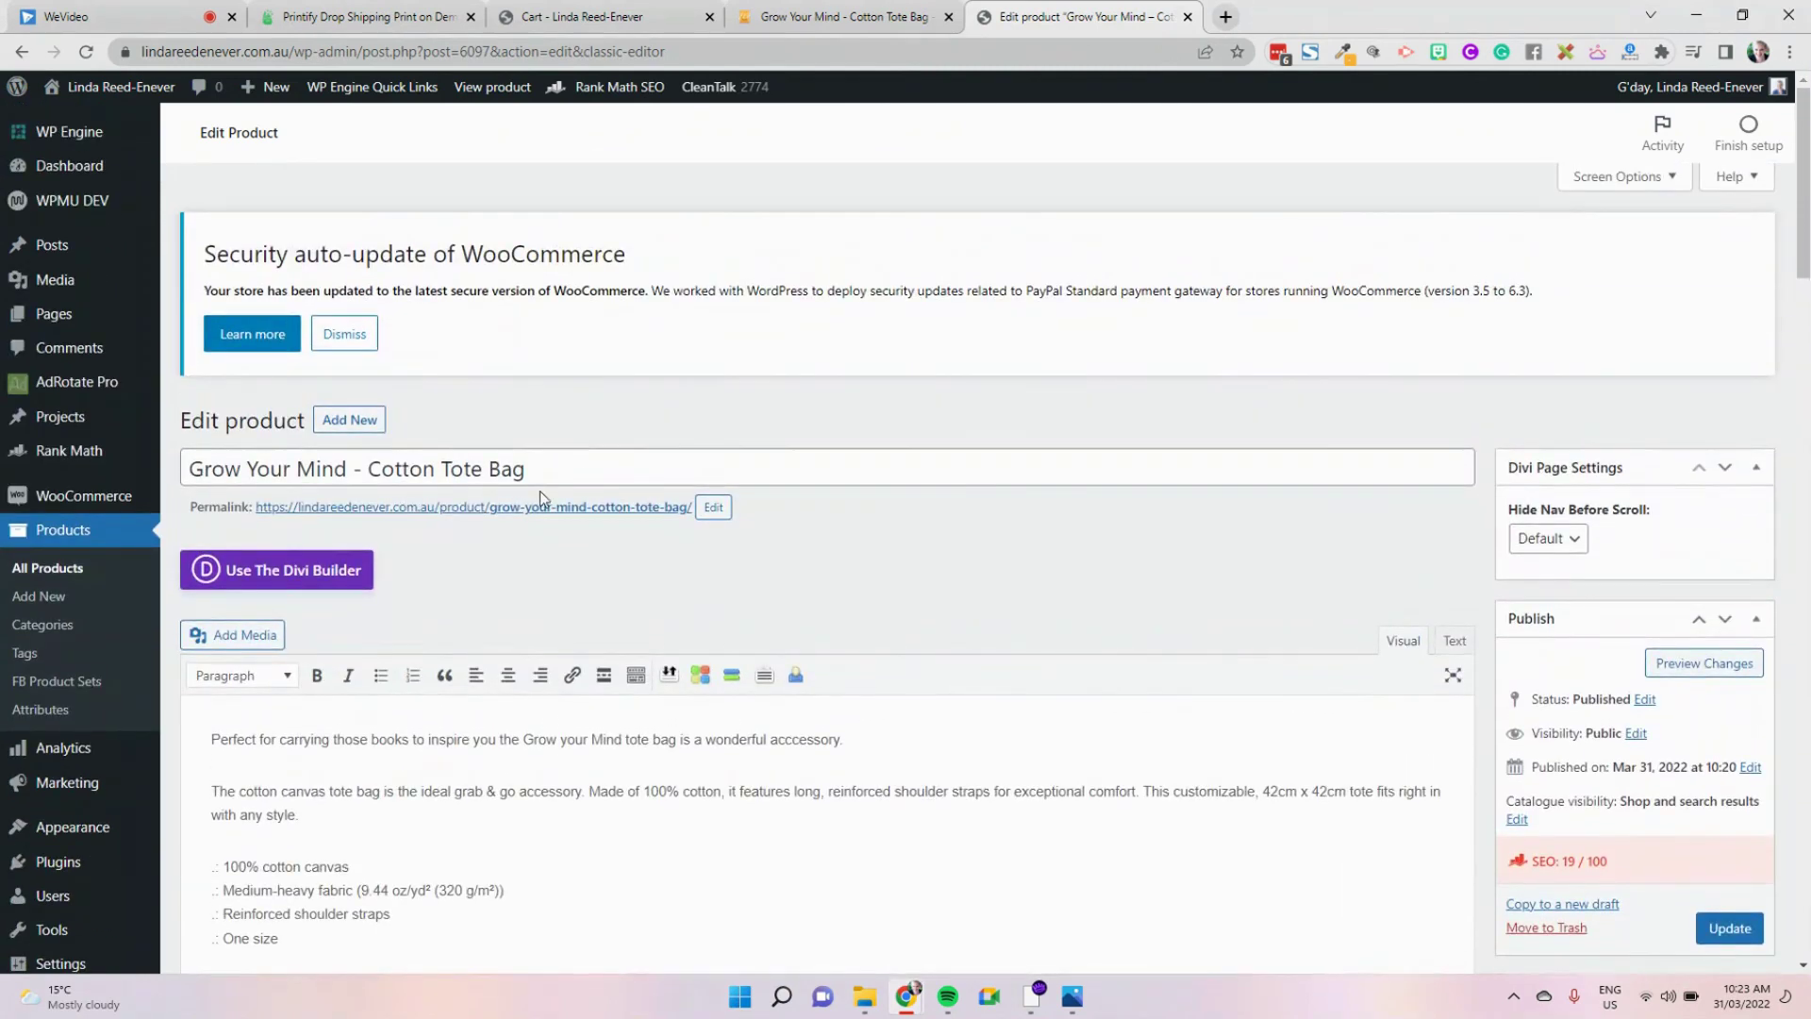
pyautogui.moveTo(589, 461); pyautogui.dragTo(194, 457)
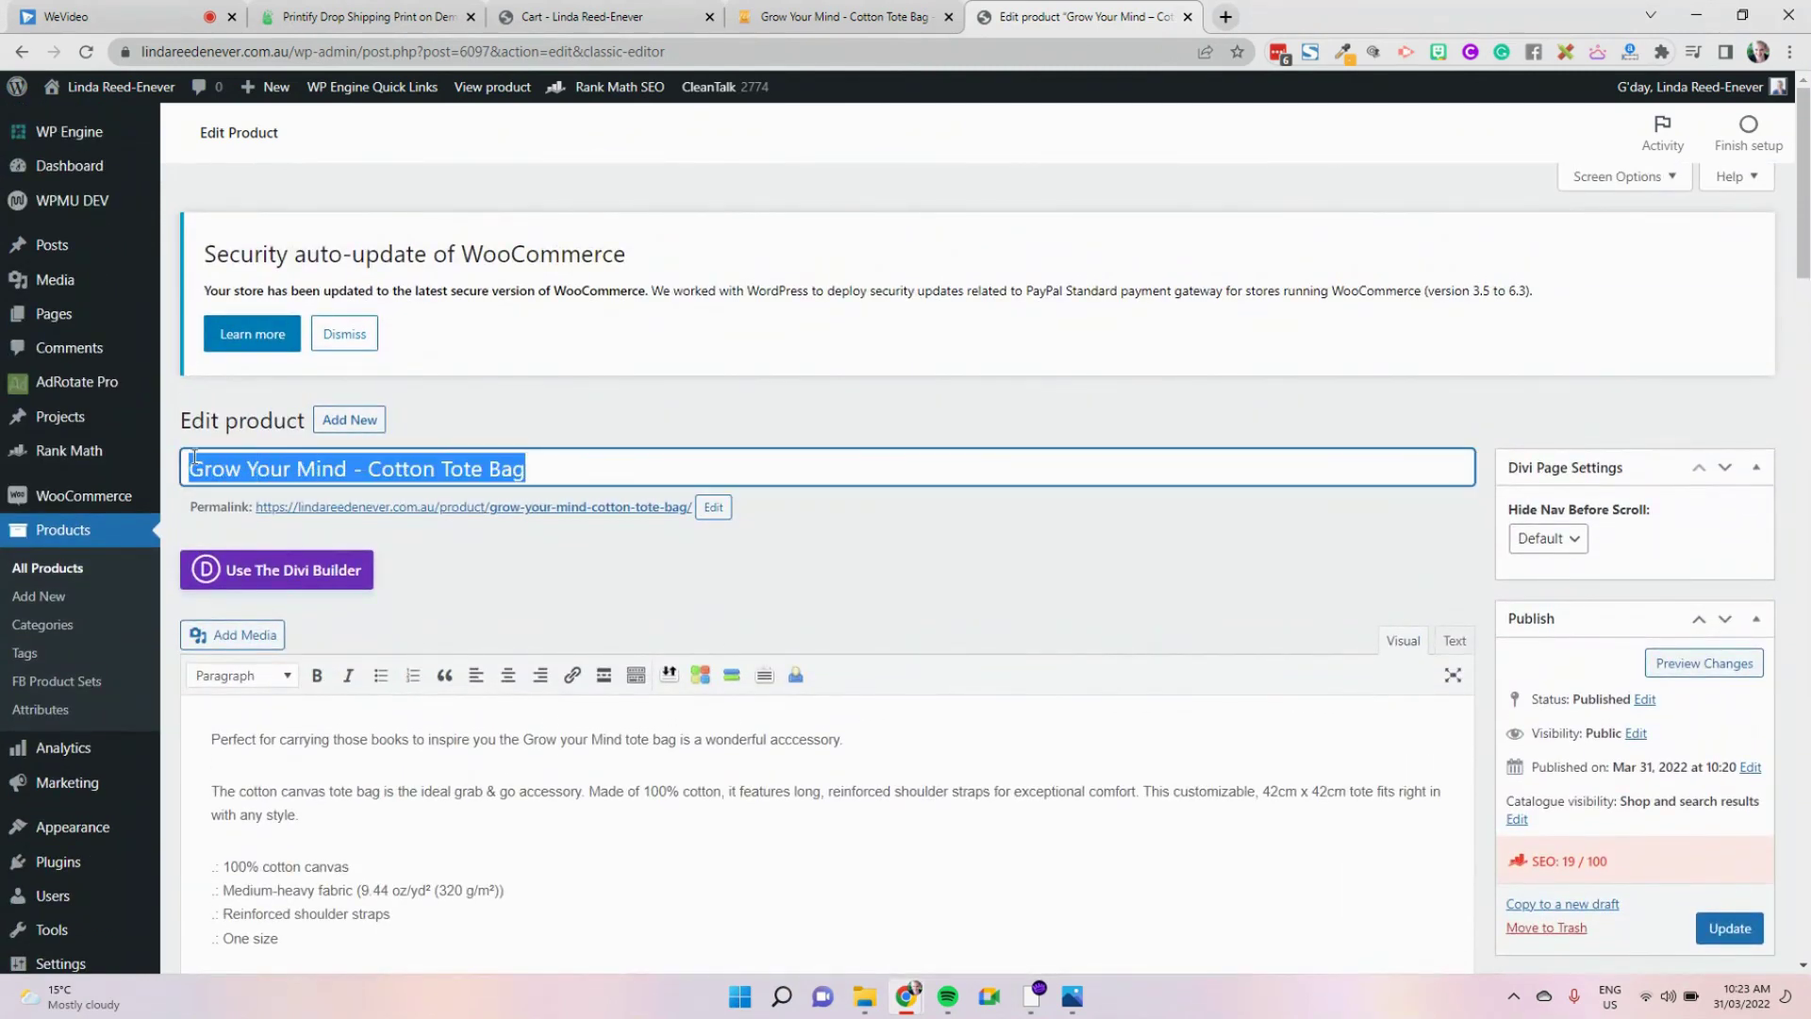
pyautogui.rightClick(279, 470)
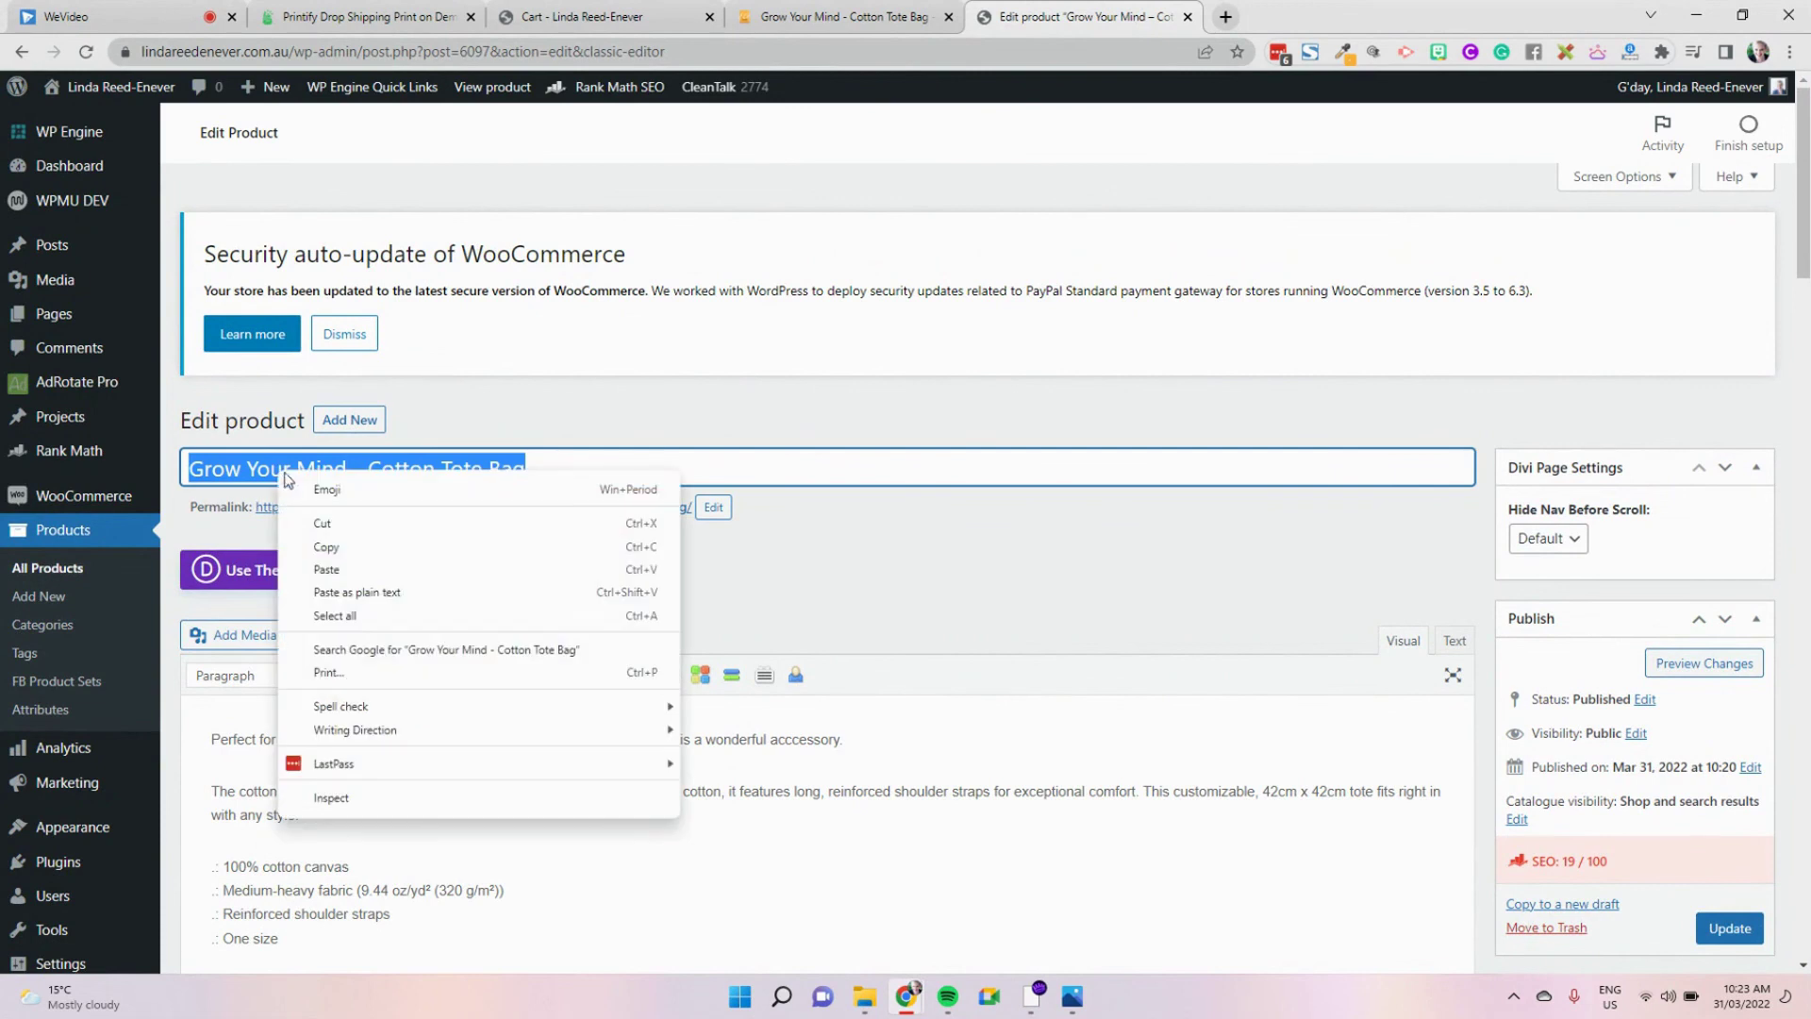
pyautogui.click(357, 536)
pyautogui.scroll(-20, 485, 727)
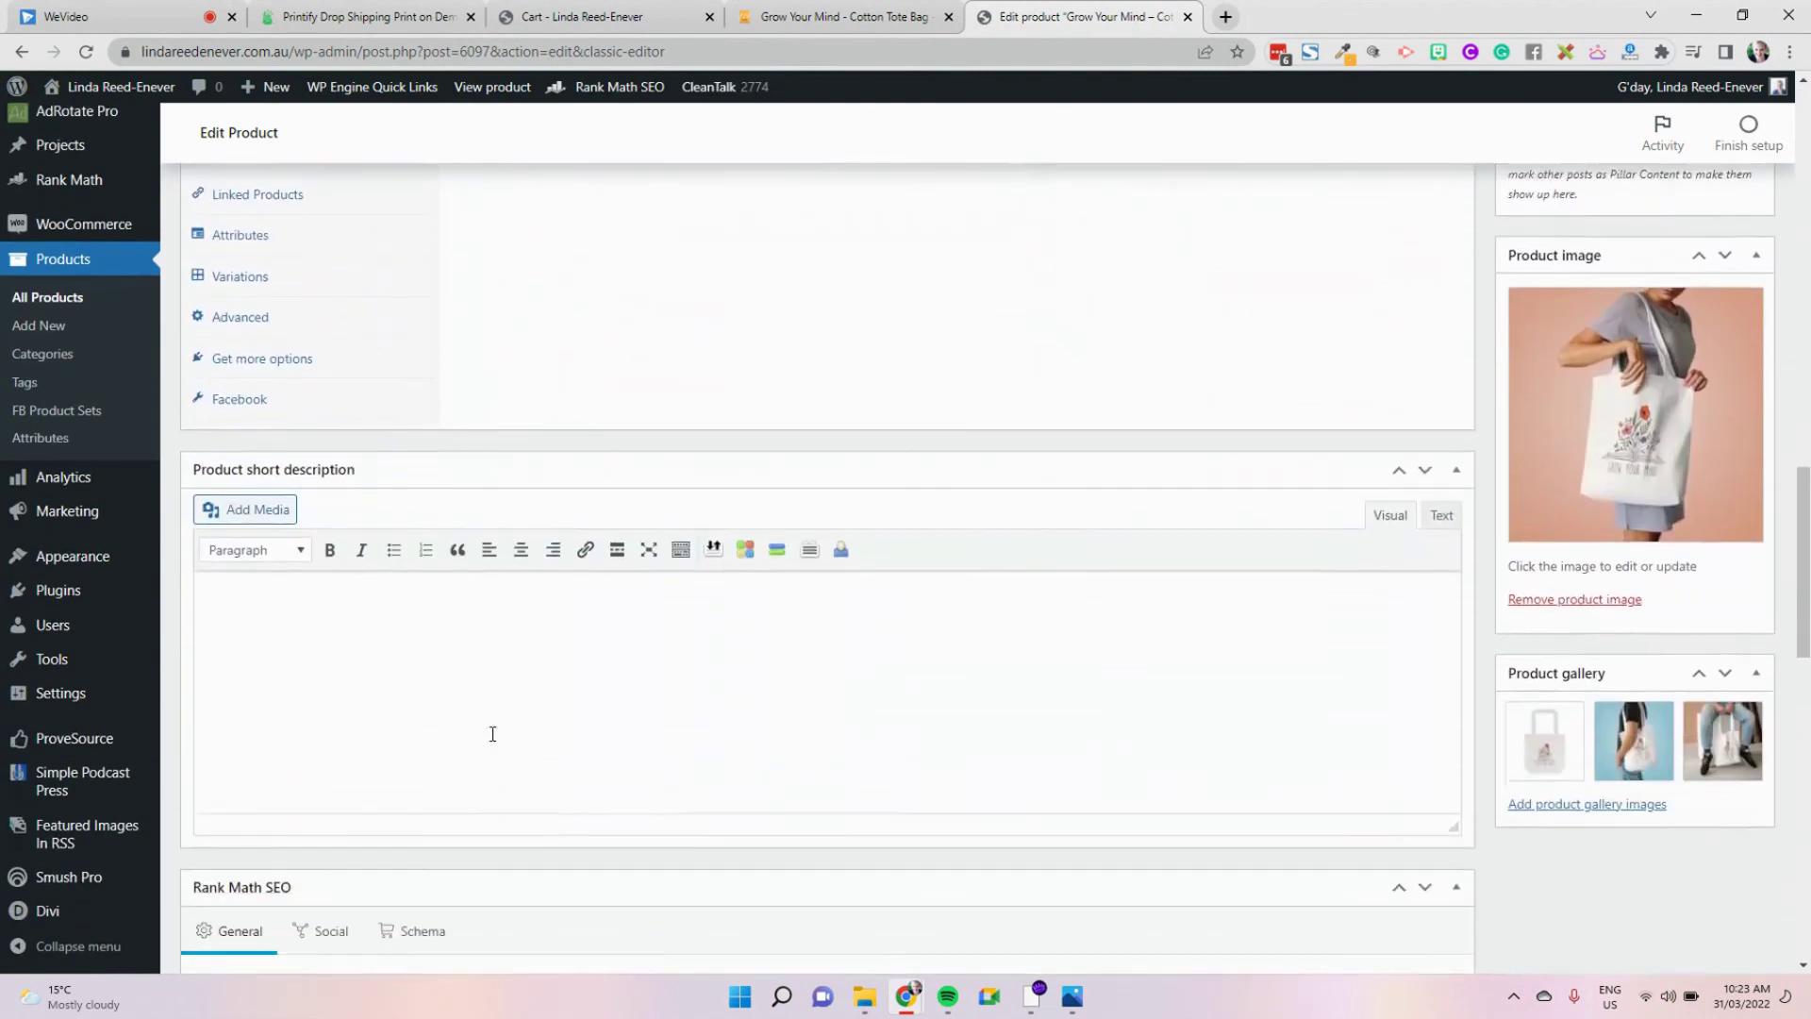
pyautogui.scroll(-3, 437, 660)
pyautogui.click(412, 715)
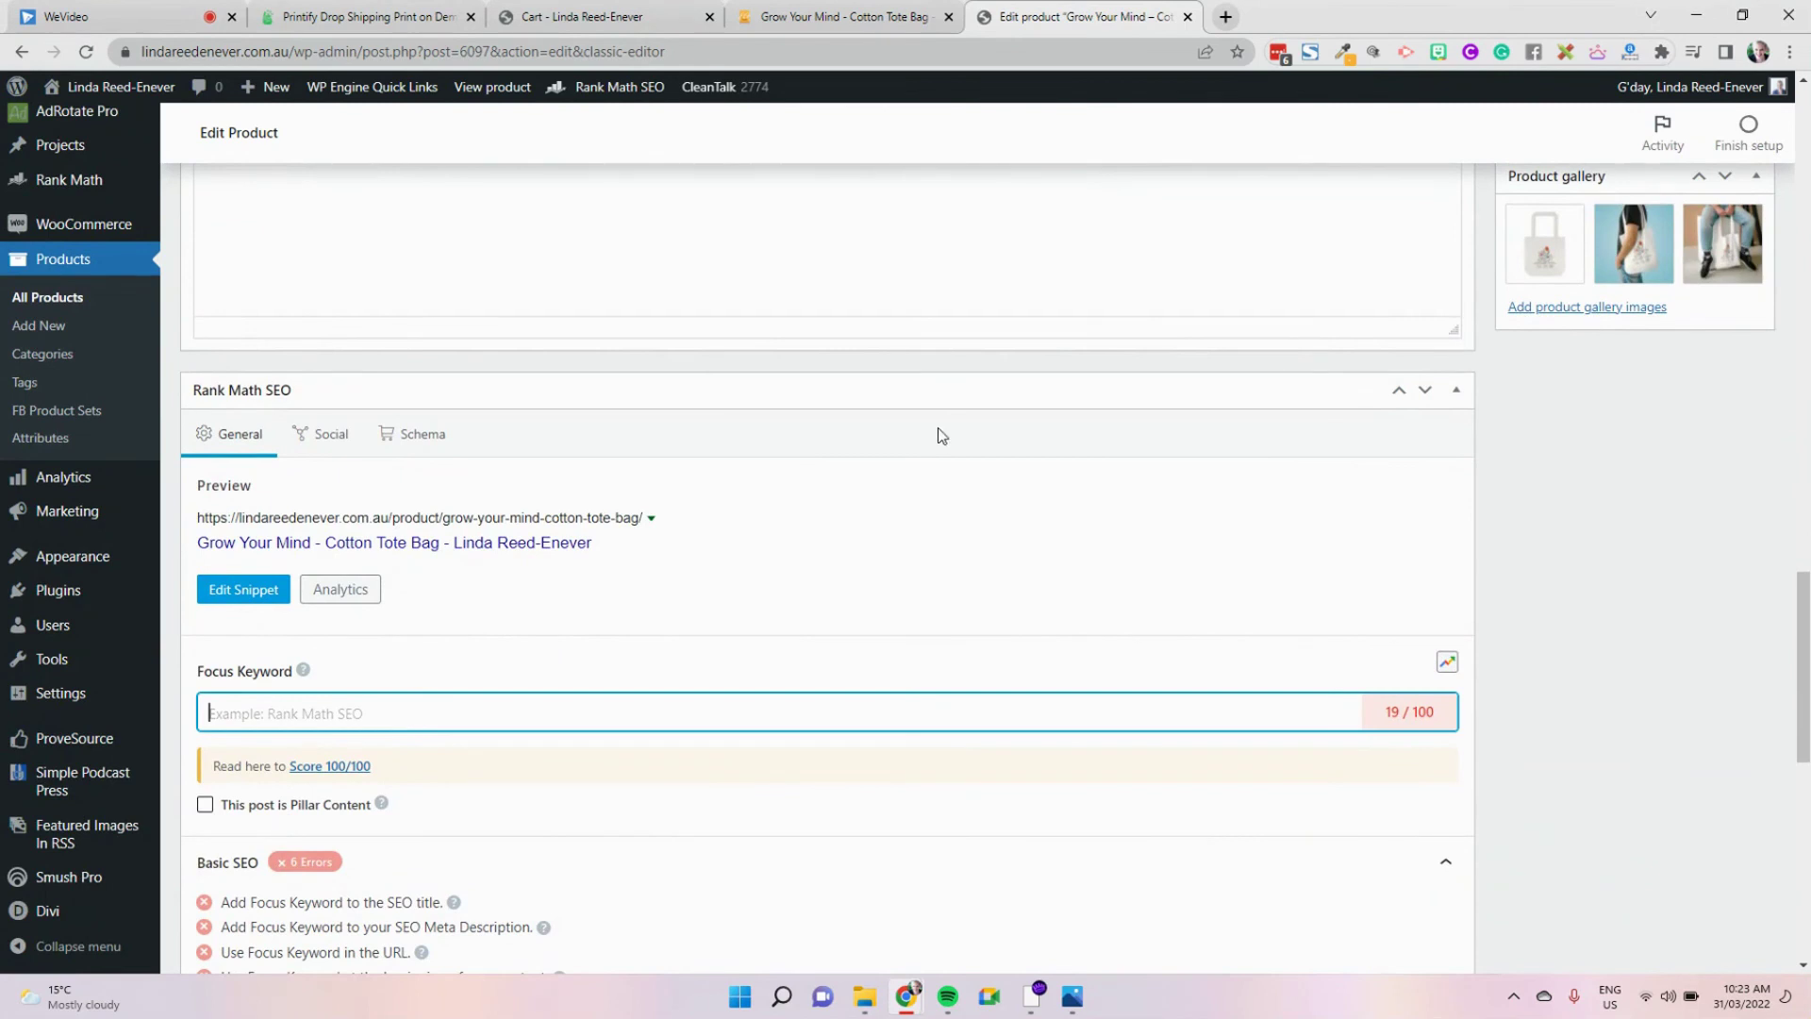
pyautogui.hotkey('ctrl', 'v')
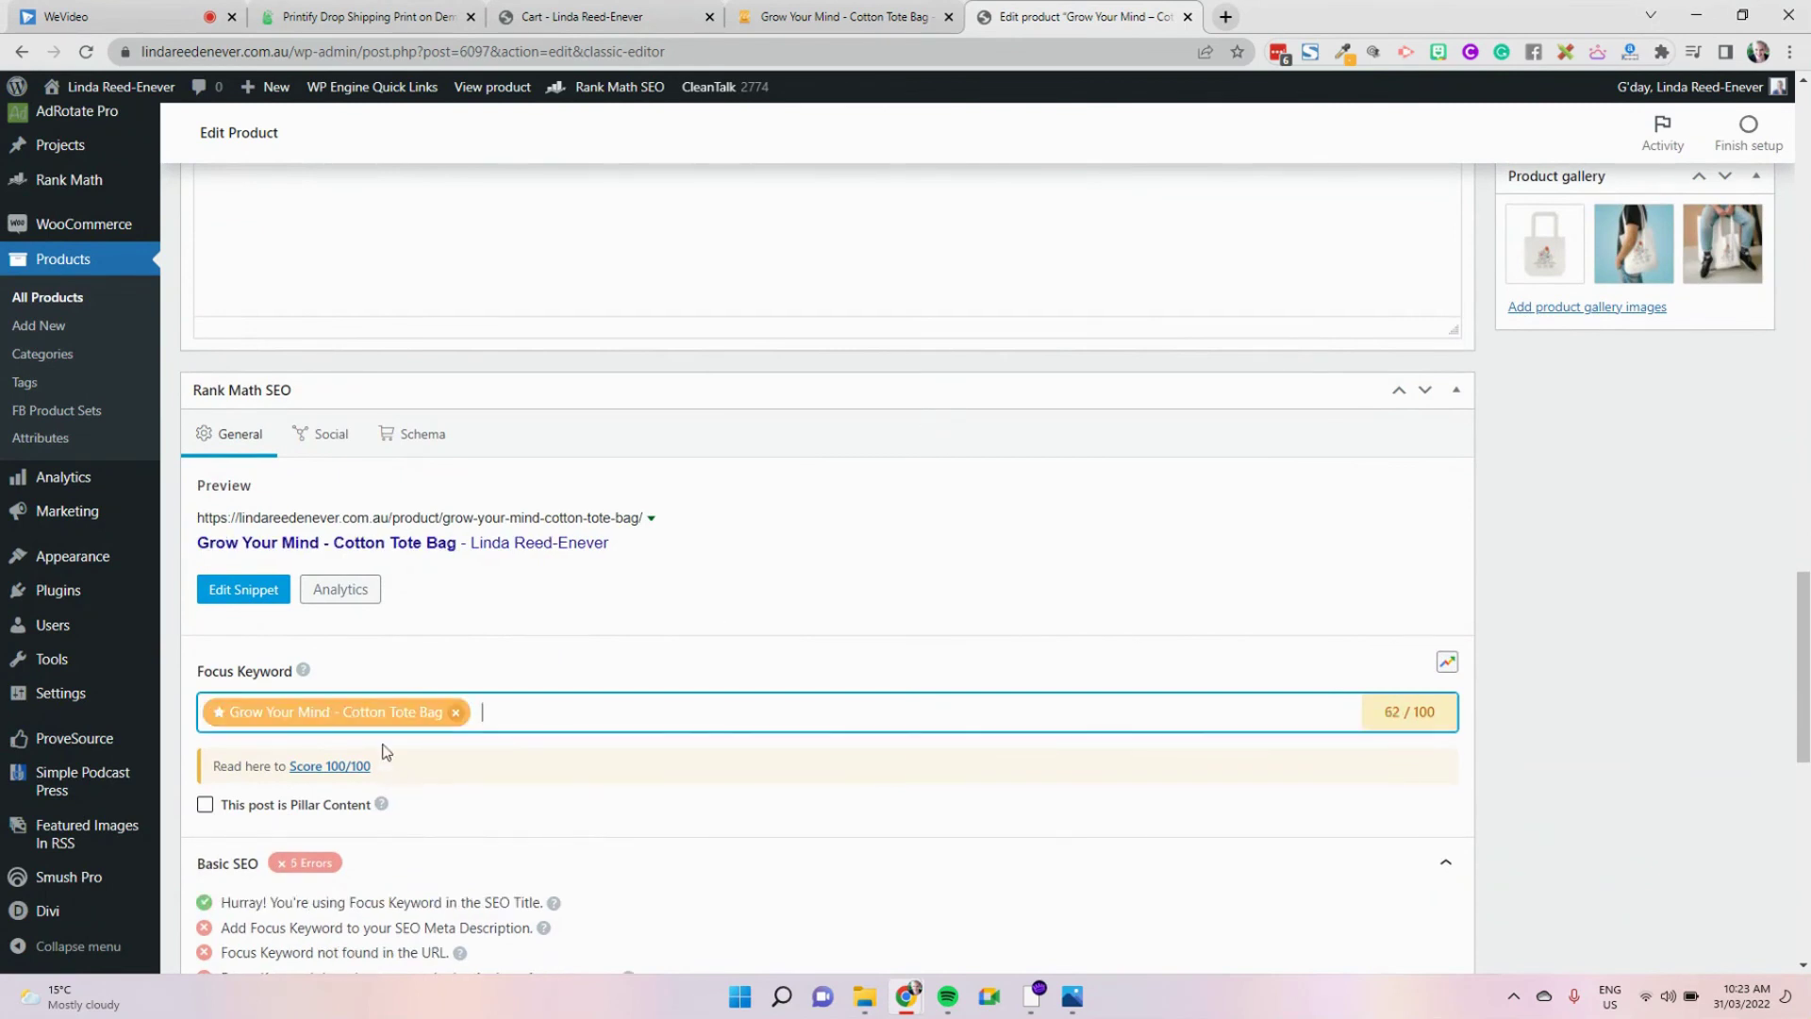
# Copy the tote bag's full product description into its product short description
pyautogui.scroll(20, 445, 376)
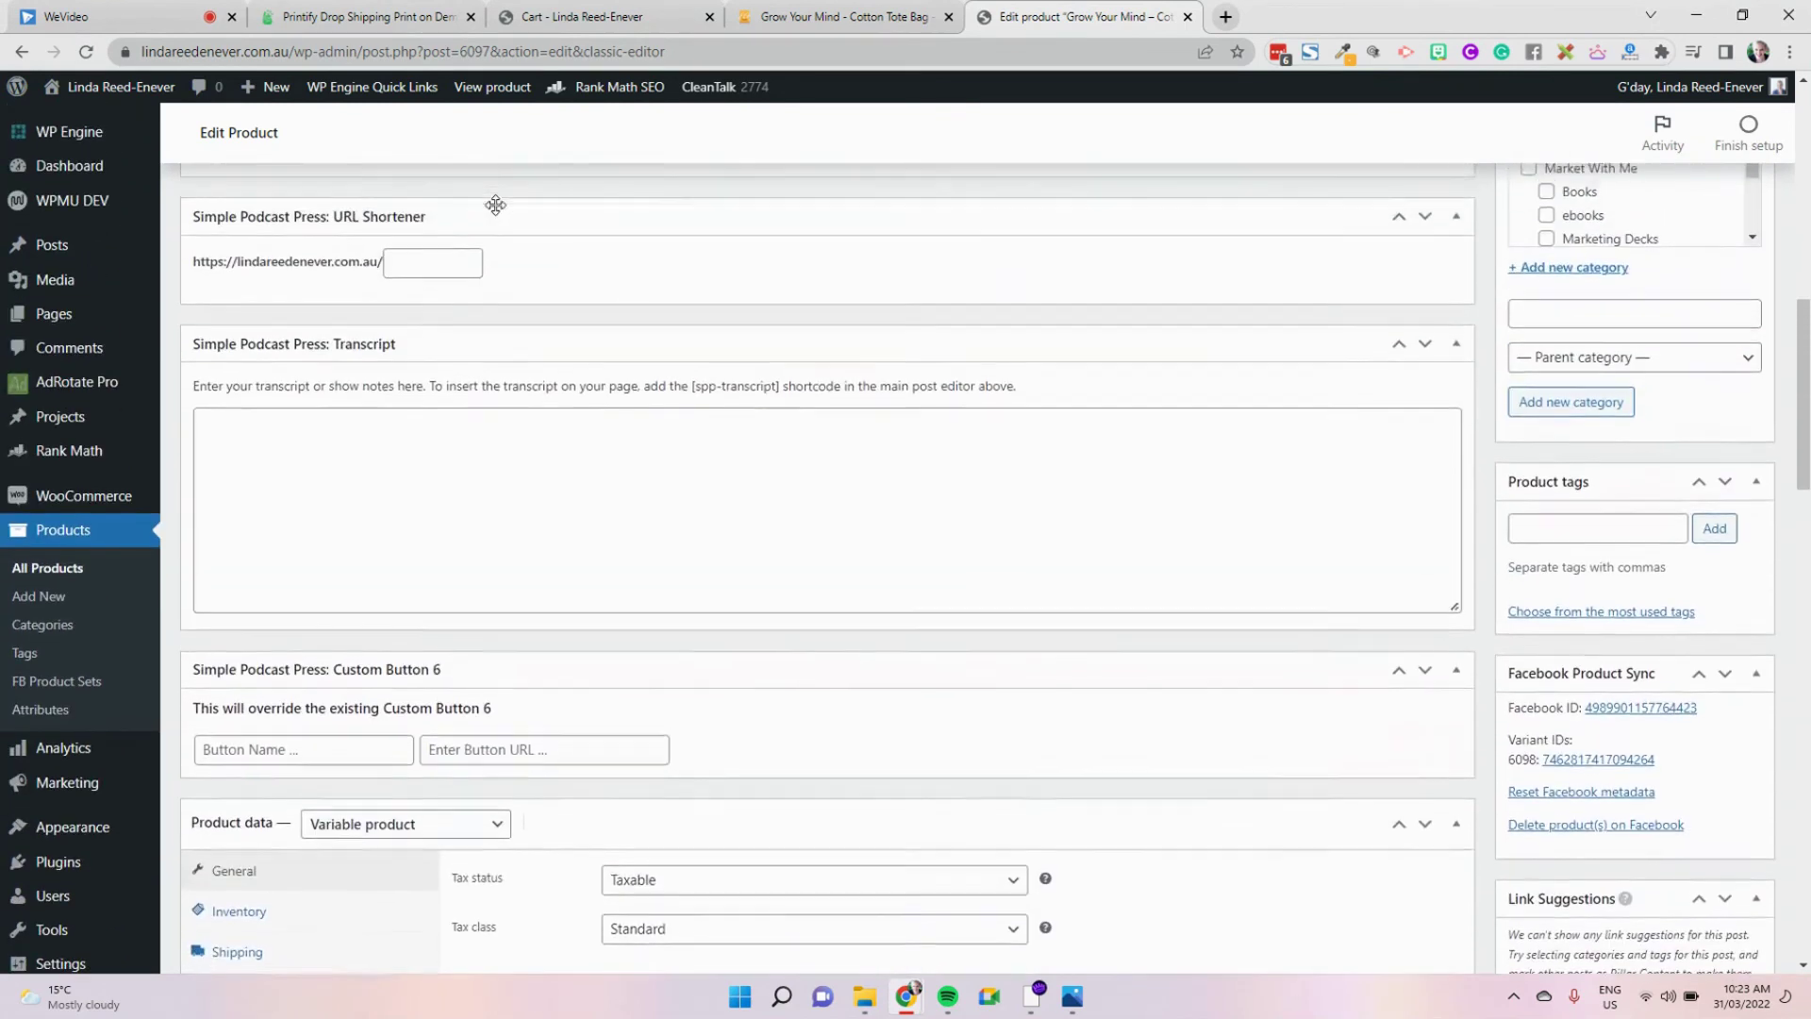
pyautogui.scroll(4, 500, 213)
pyautogui.moveTo(256, 315); pyautogui.dragTo(303, 238)
pyautogui.rightClick(314, 241)
pyautogui.click(381, 327)
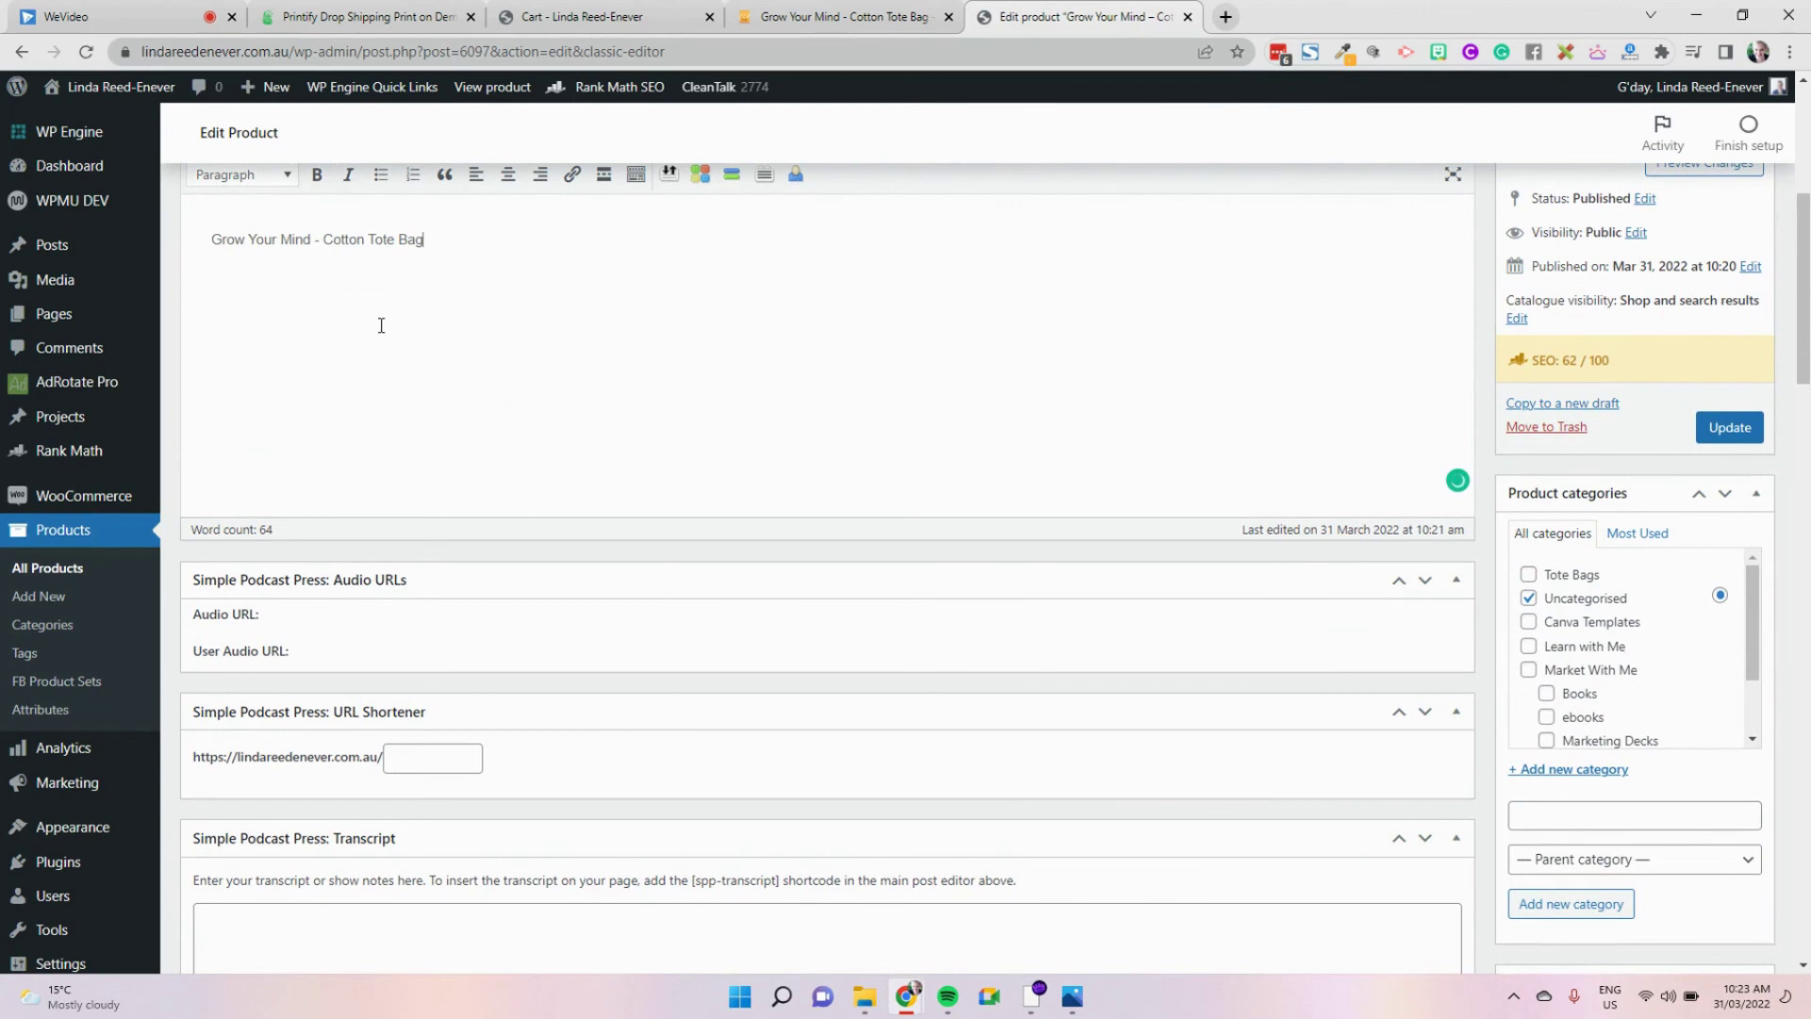
pyautogui.hotkey('ctrl', 'z')
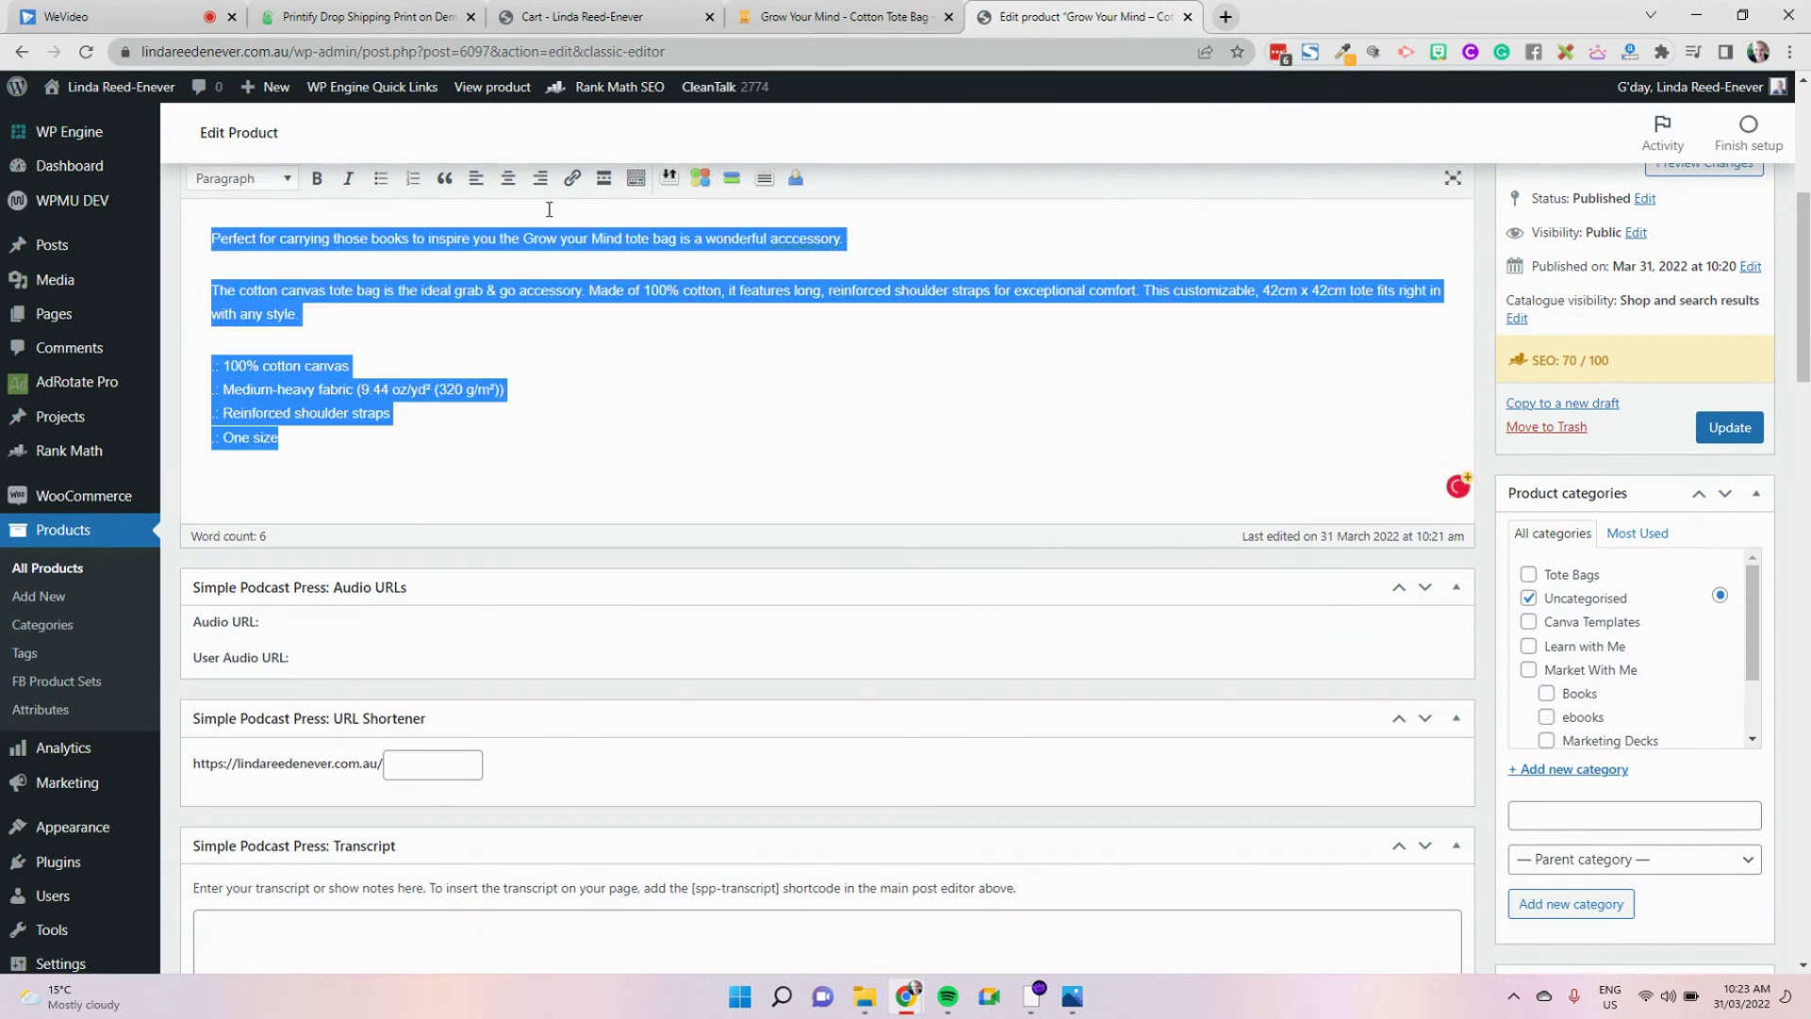
pyautogui.scroll(-6, 573, 513)
pyautogui.scroll(1, 566, 571)
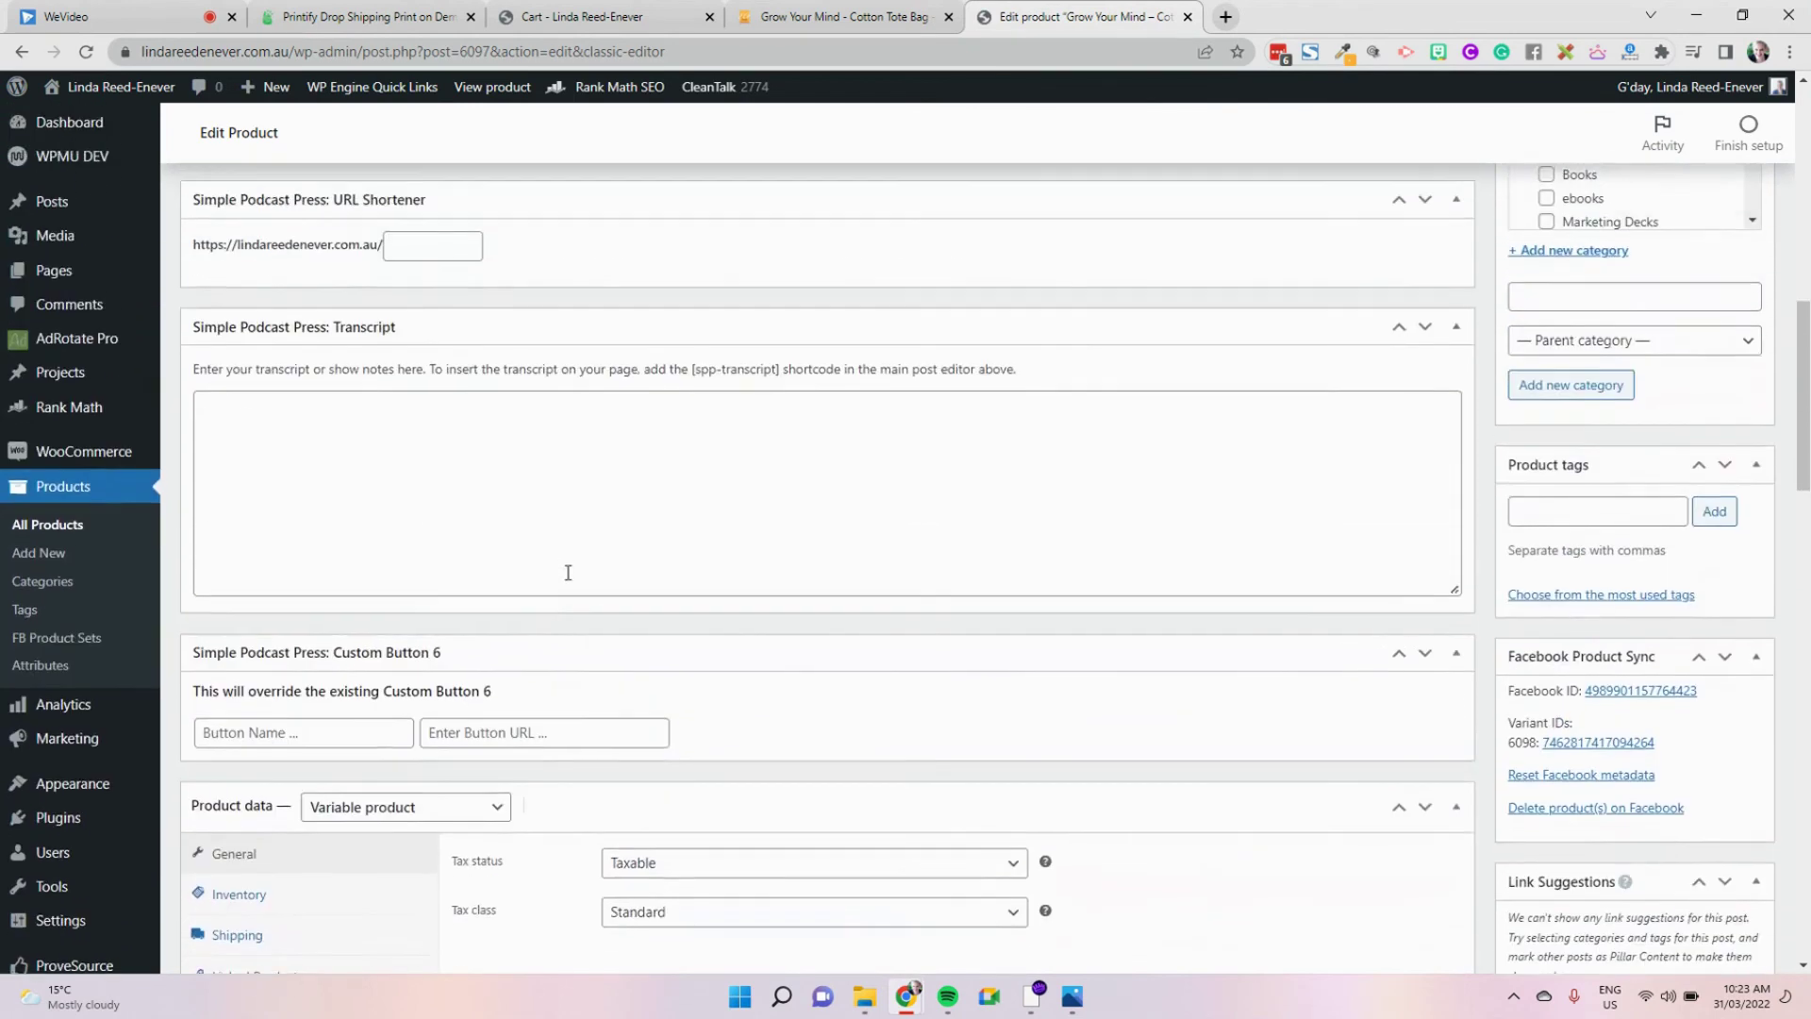
pyautogui.scroll(-10, 574, 632)
pyautogui.click(614, 519)
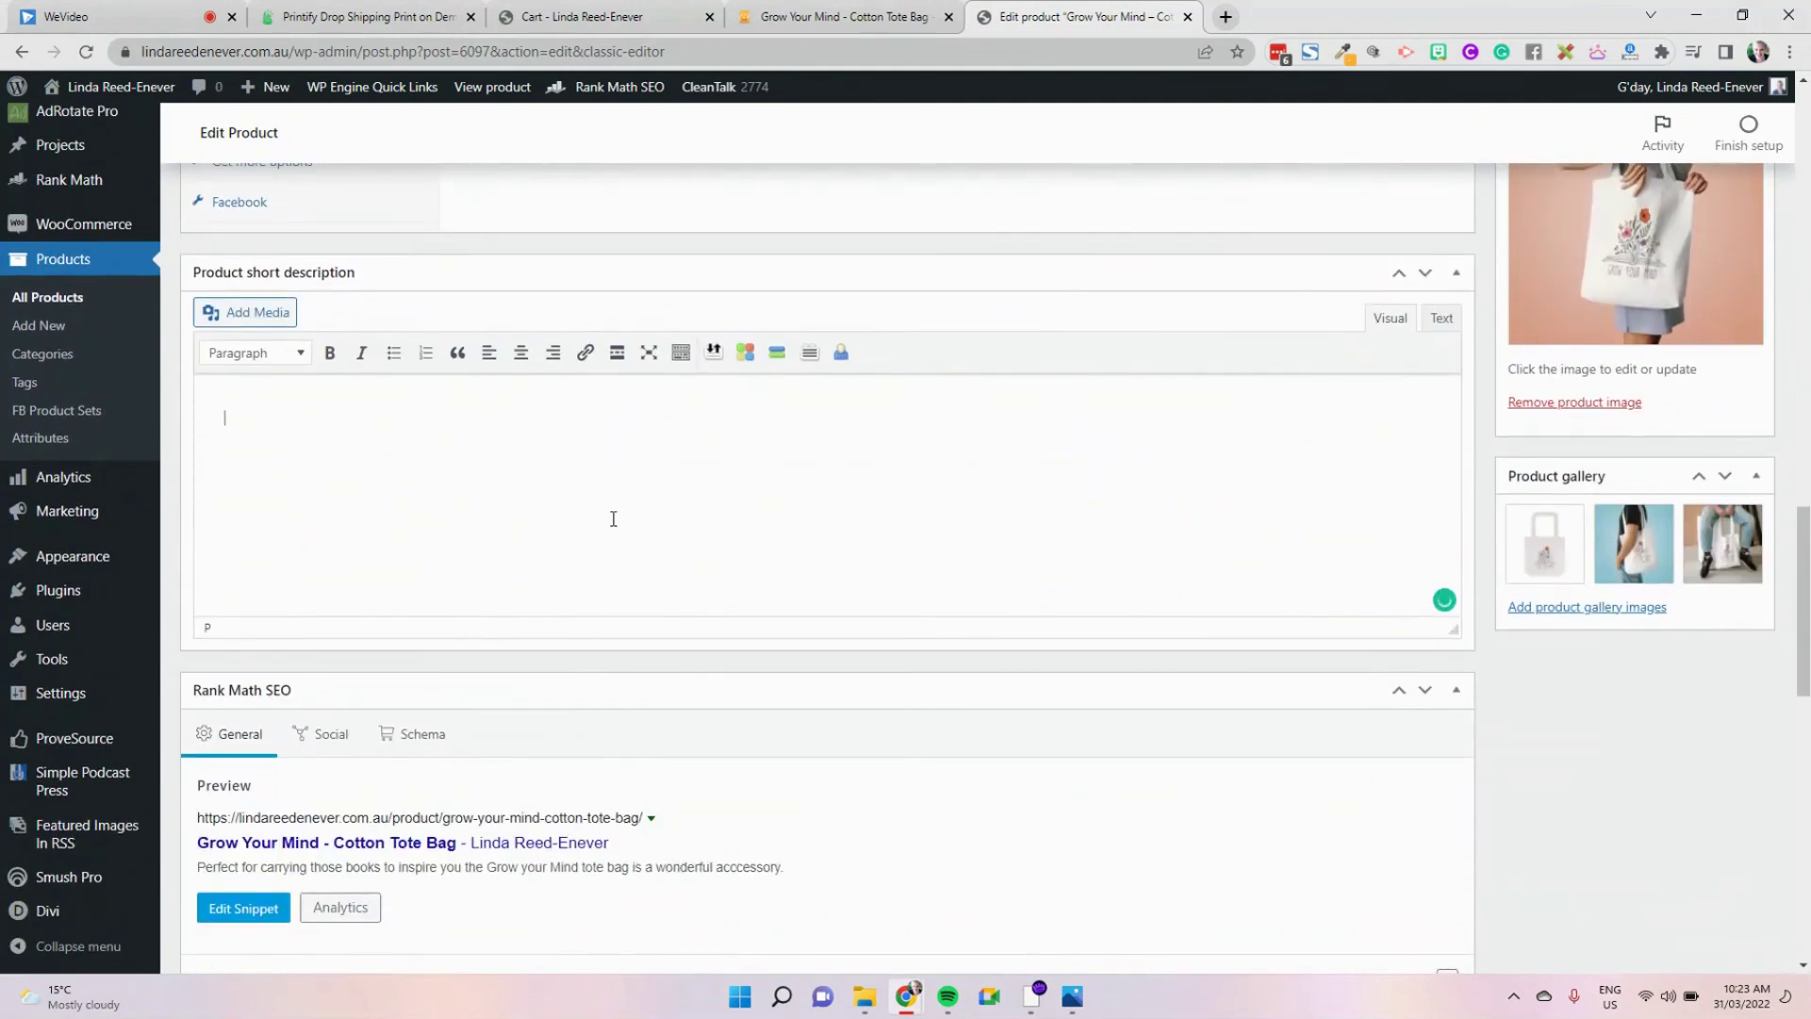
pyautogui.hotkey('ctrl', 'v')
# Check the tote bag's Facebook product data settings and save the product changes
pyautogui.scroll(4, 885, 352)
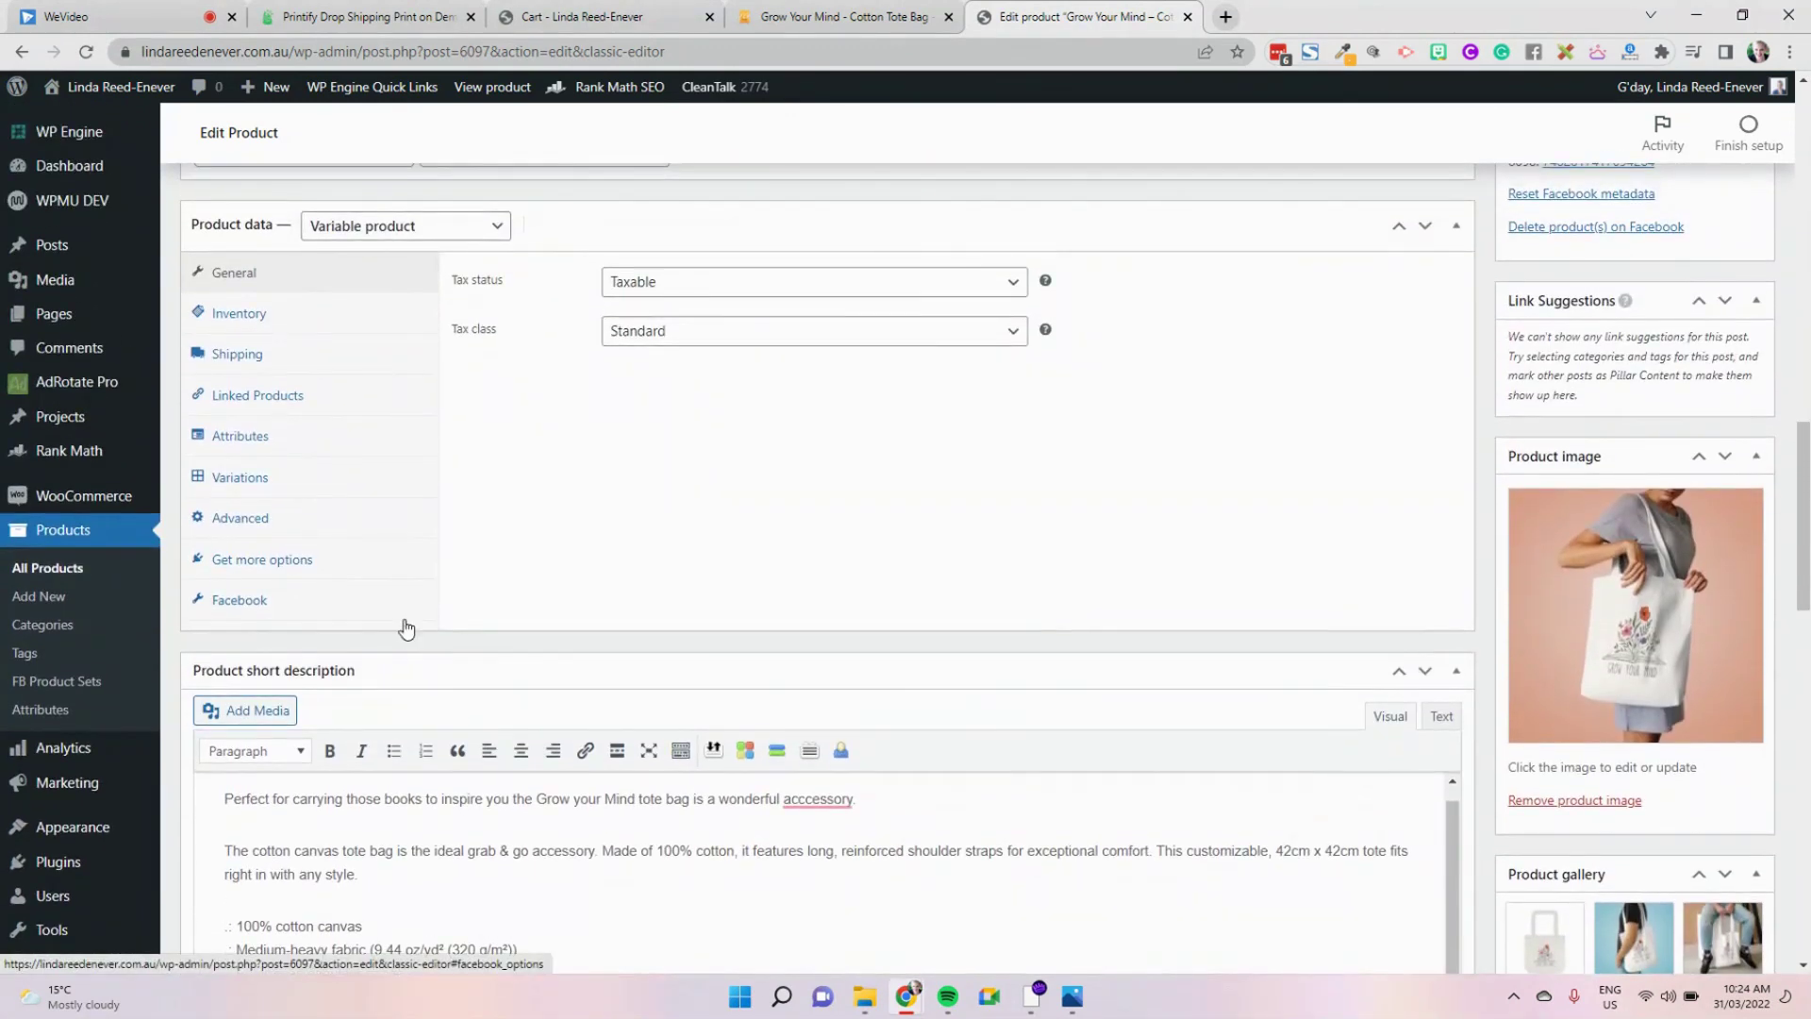
pyautogui.click(404, 617)
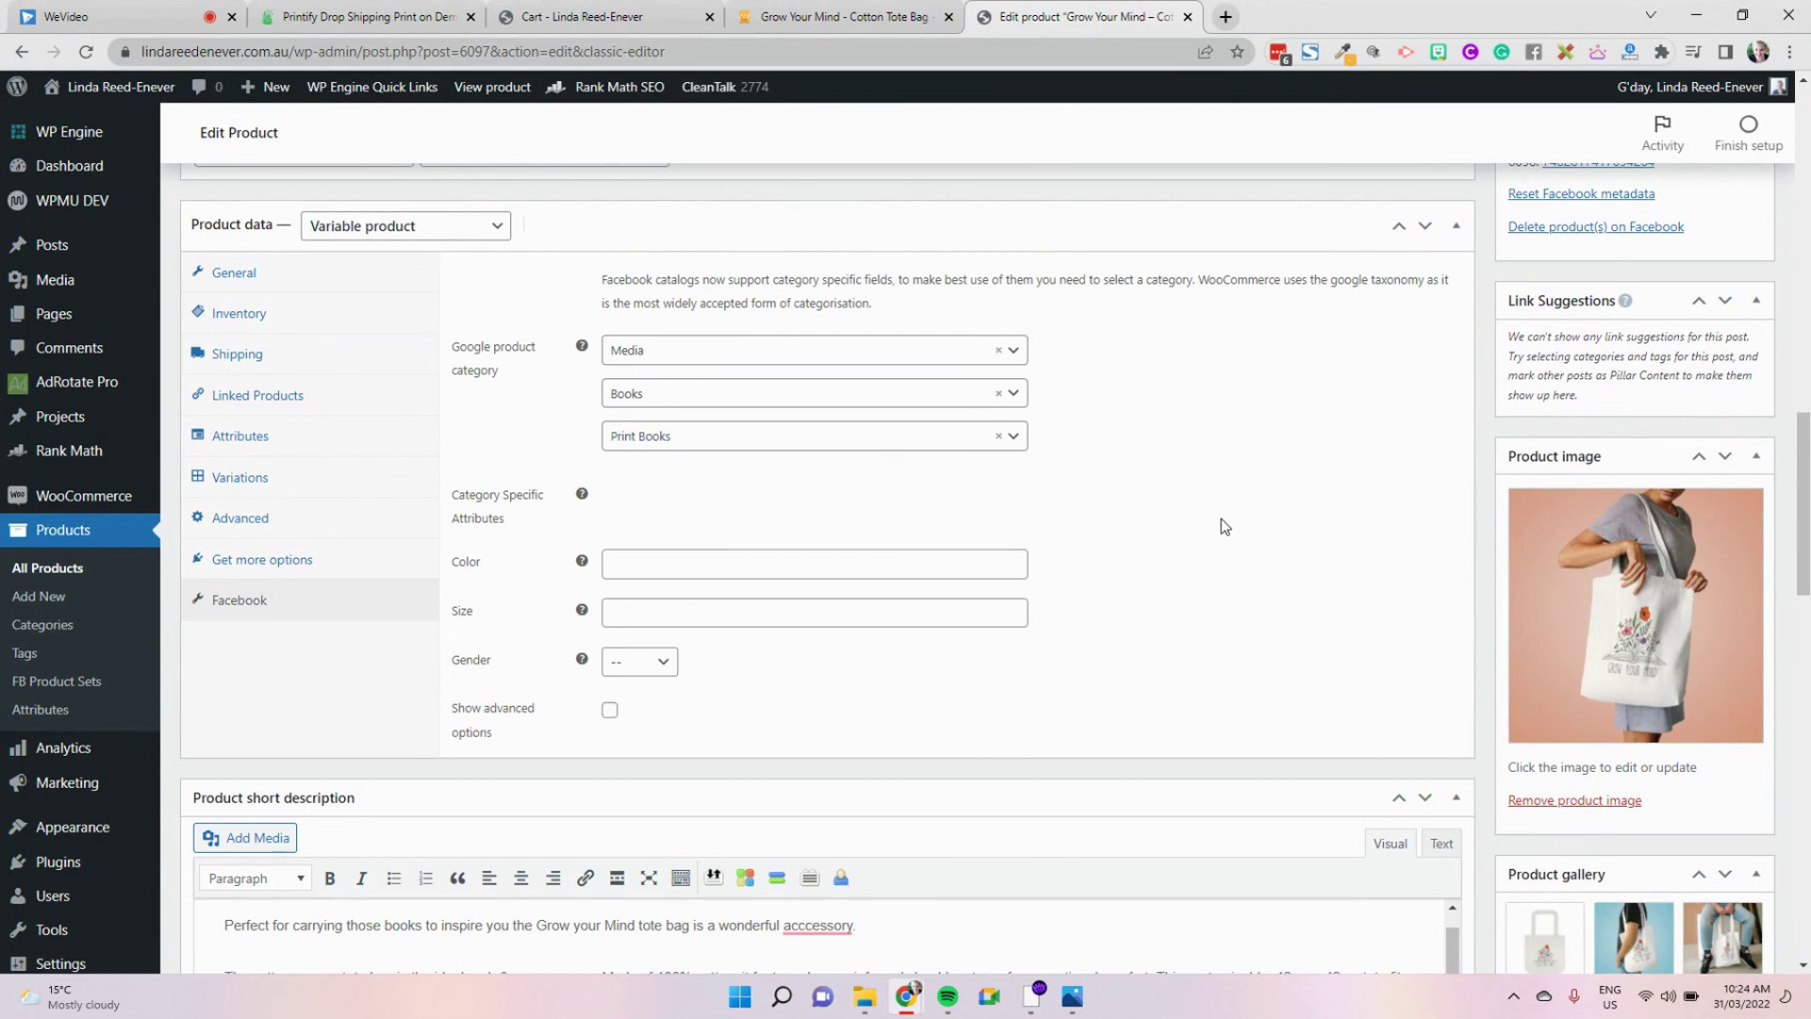
pyautogui.scroll(12, 1224, 526)
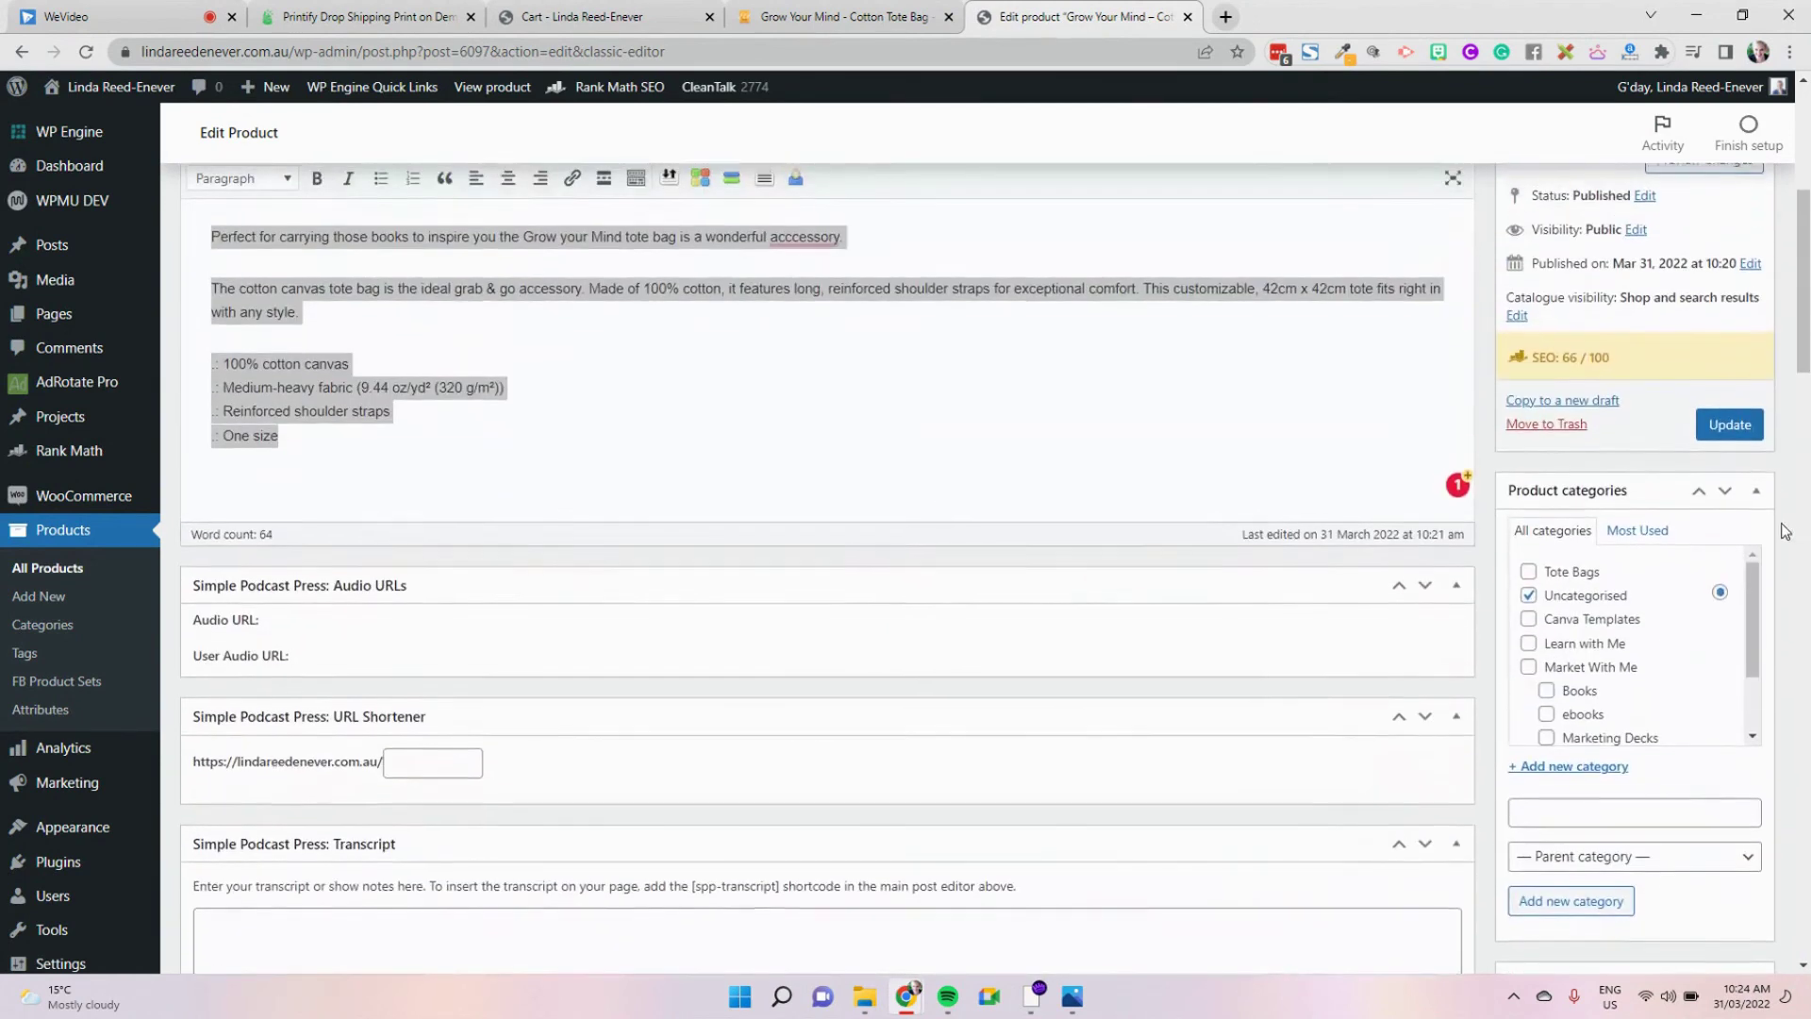
pyautogui.click(1747, 441)
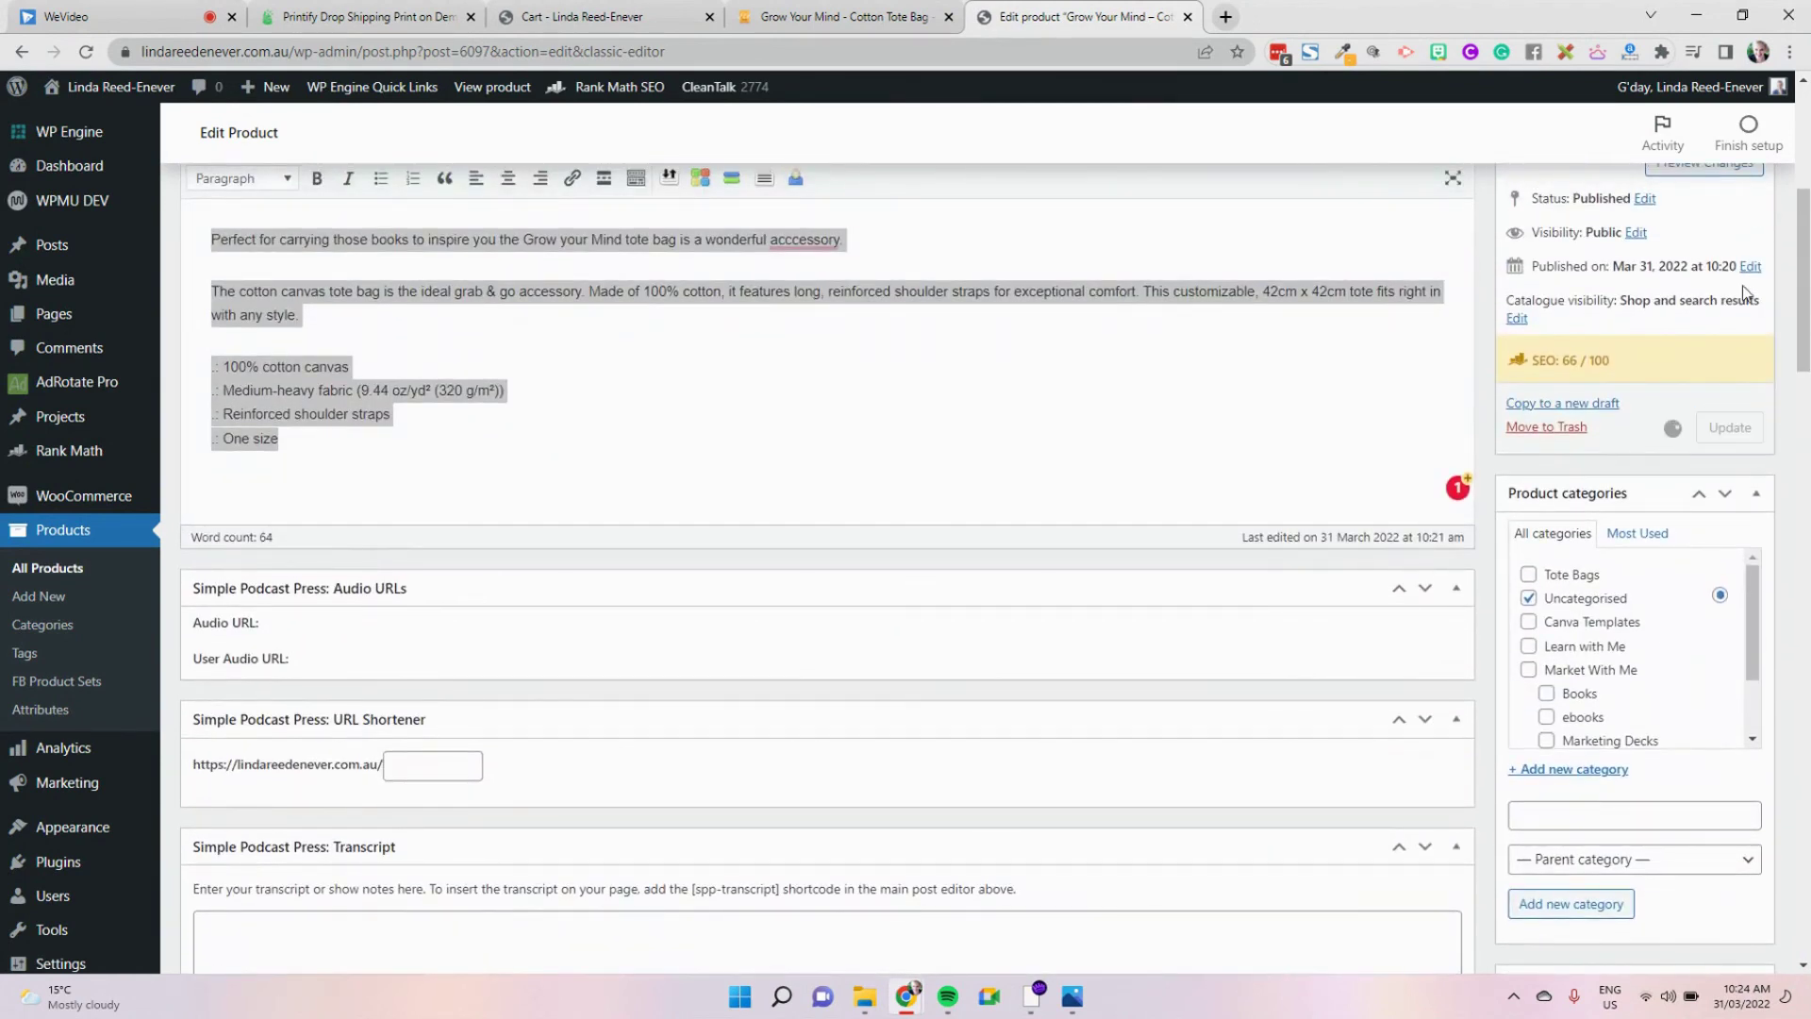